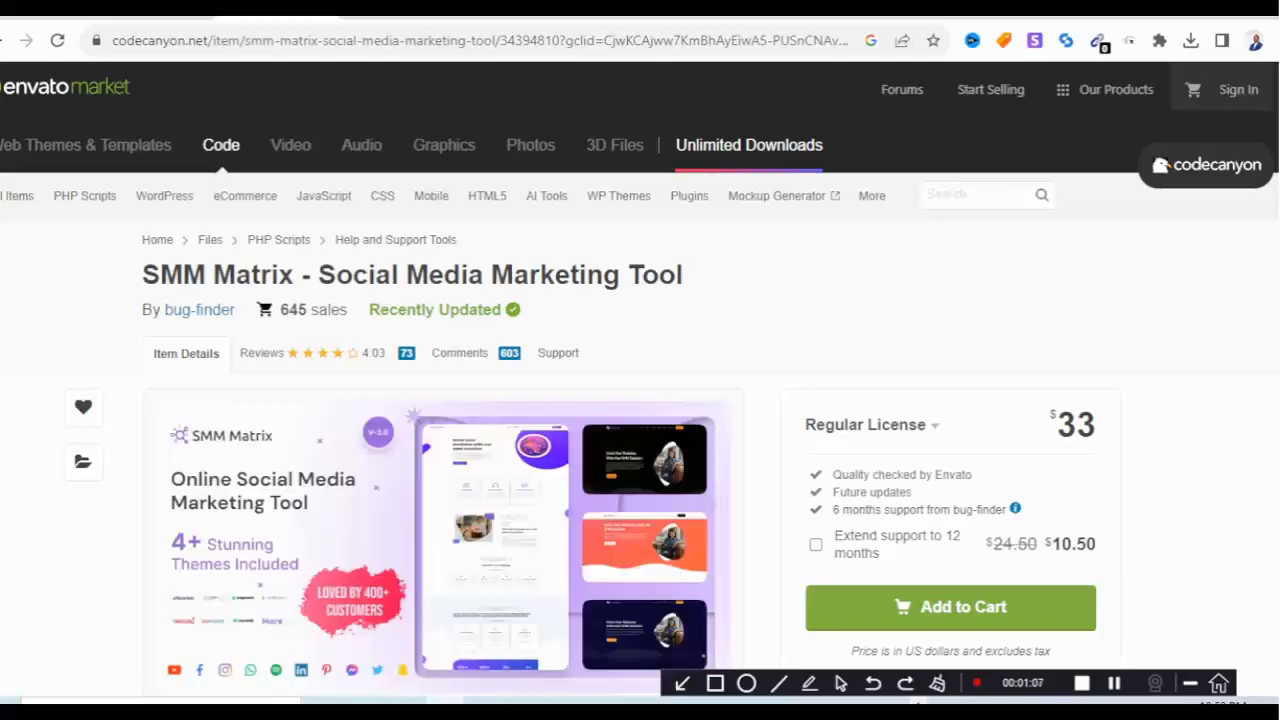
Scroll the SMM Matrix item page down to its description and Demo Links.
scroll(586, 383, "down", 4)
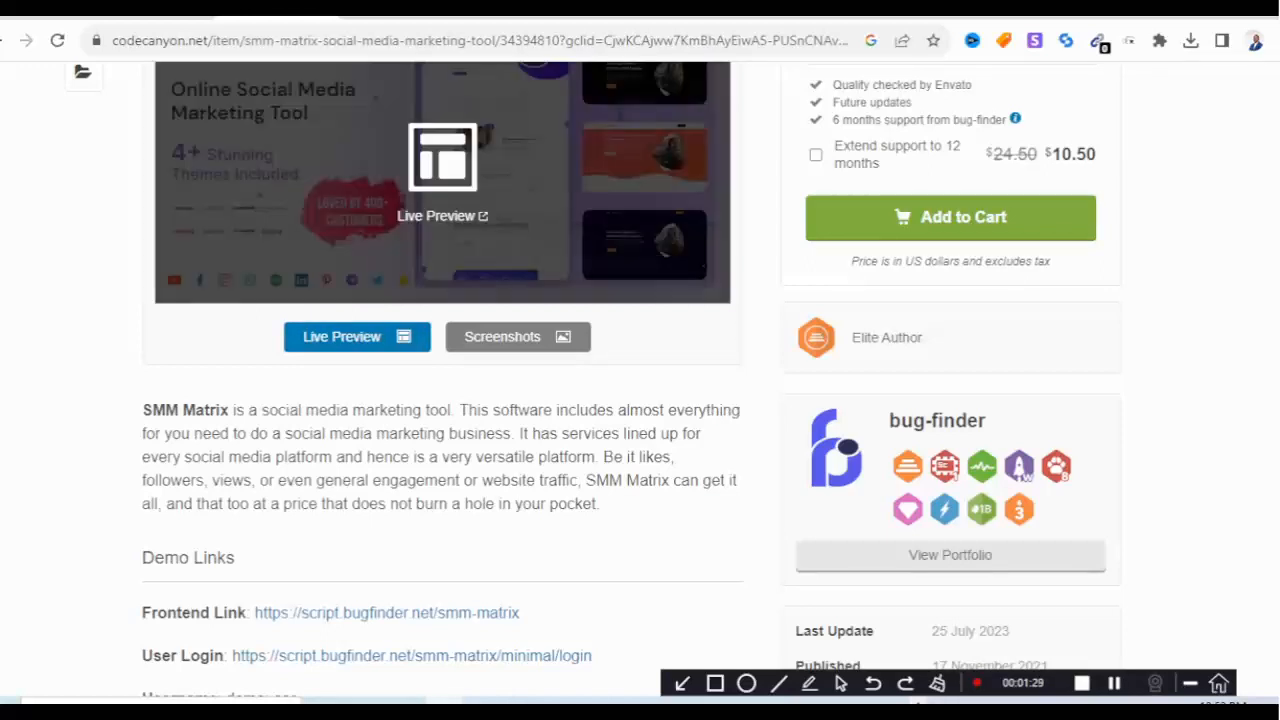
Log into cPanel from the Truehost client area and open File Manager.
left_click(45, 8)
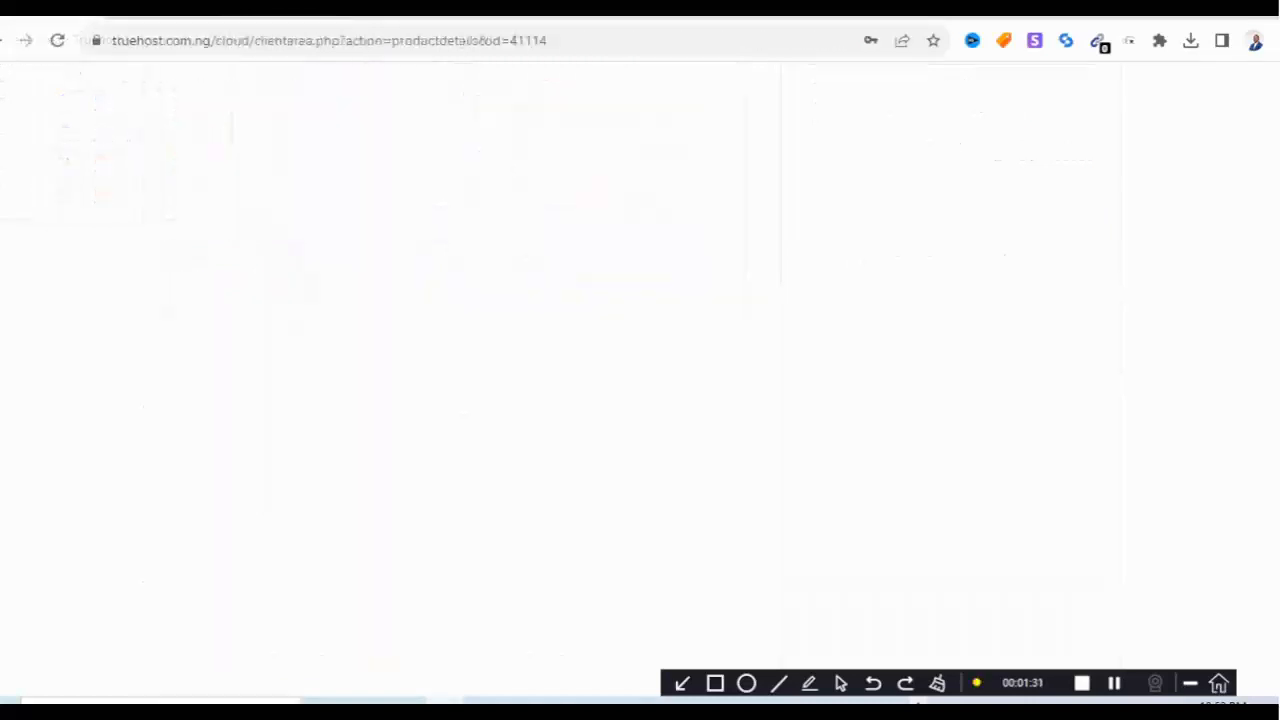
left_click(158, 8)
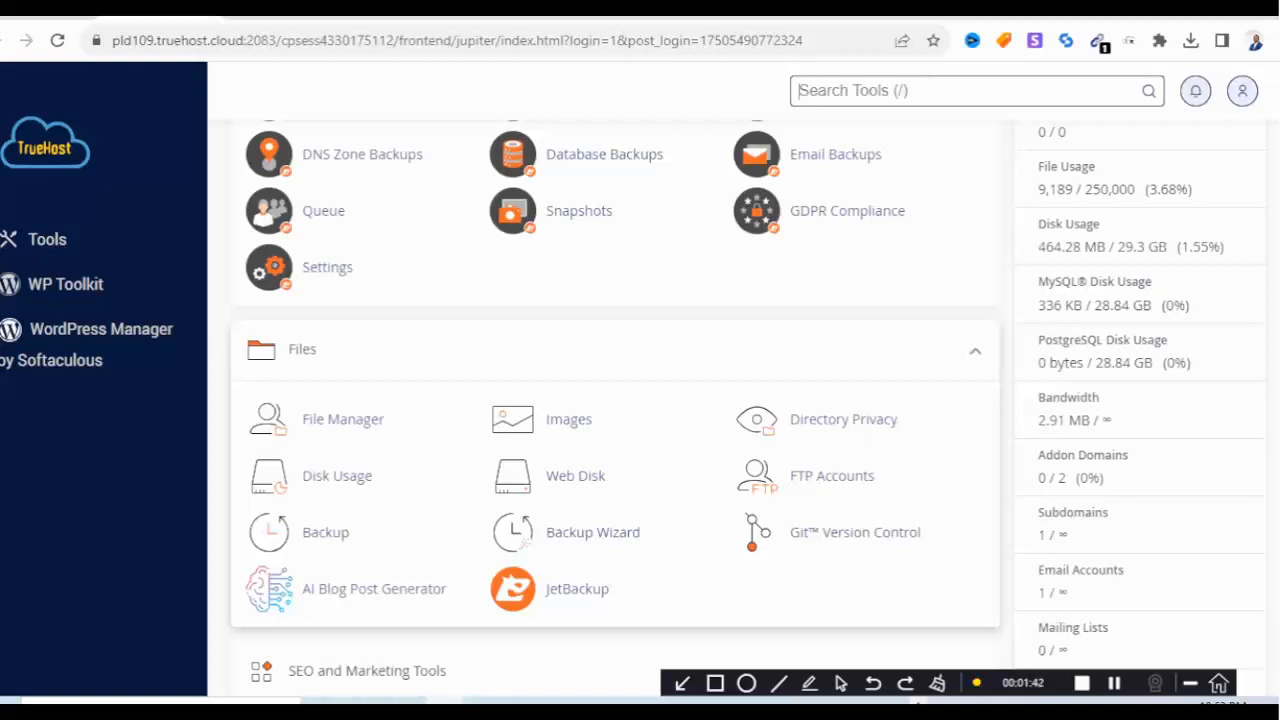
left_click(120, 14)
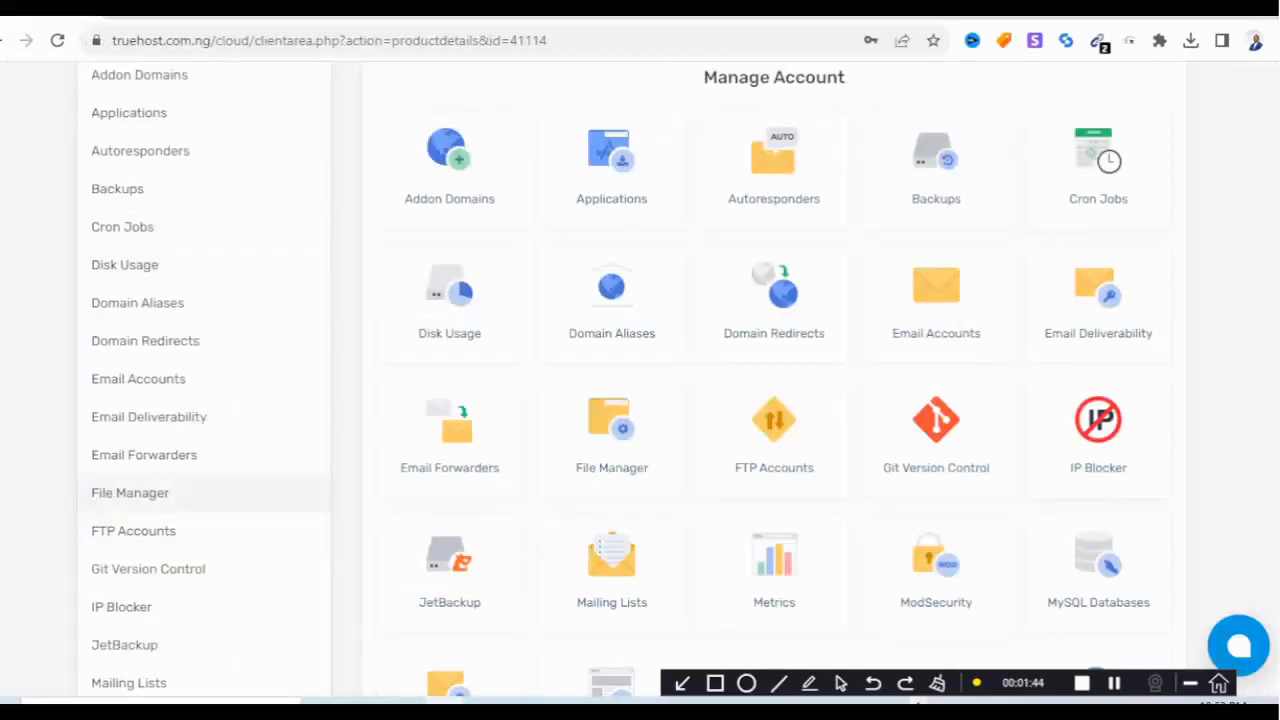
scroll(130, 492, "down", 15)
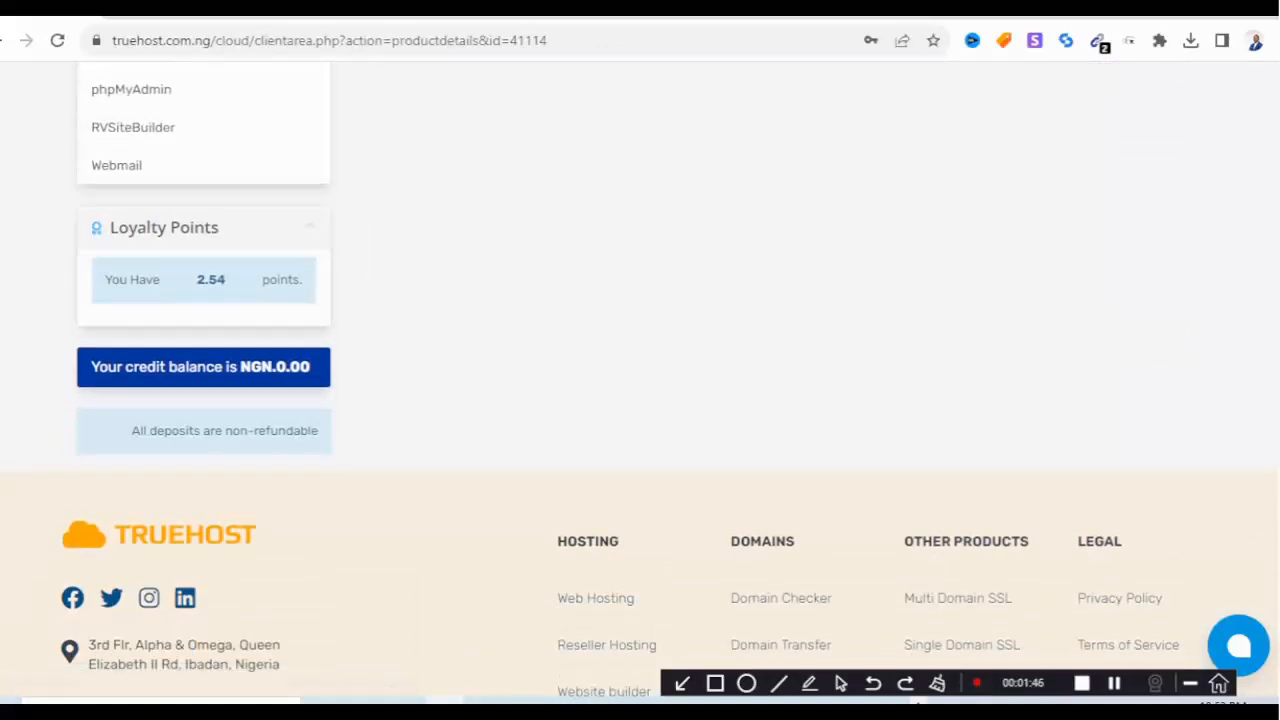
scroll(120, 305, "up", 3)
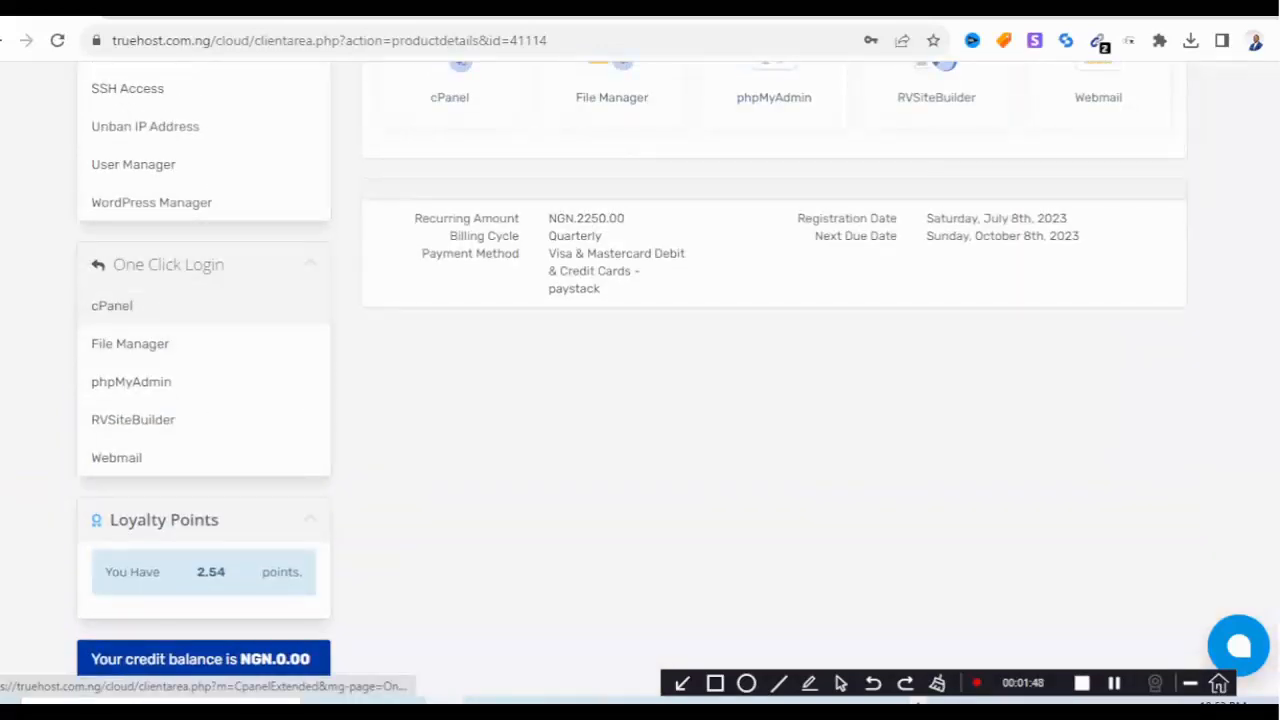
left_click(111, 305)
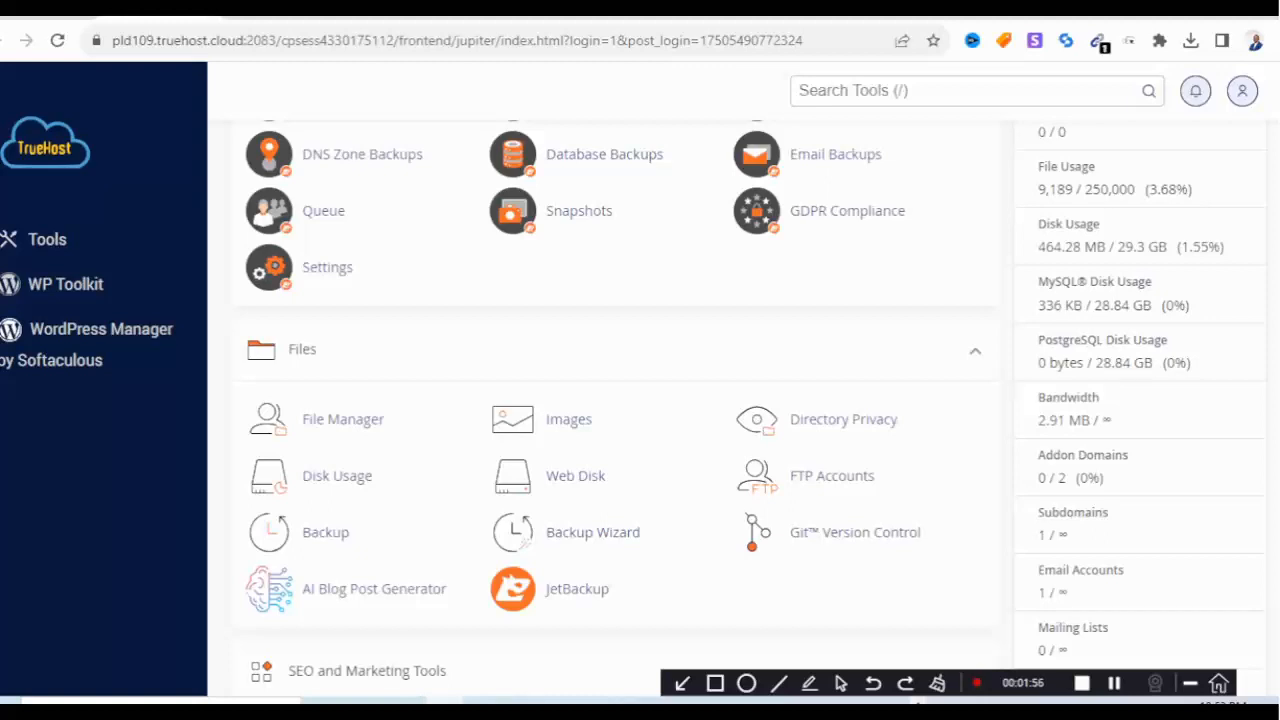
left_click(343, 420)
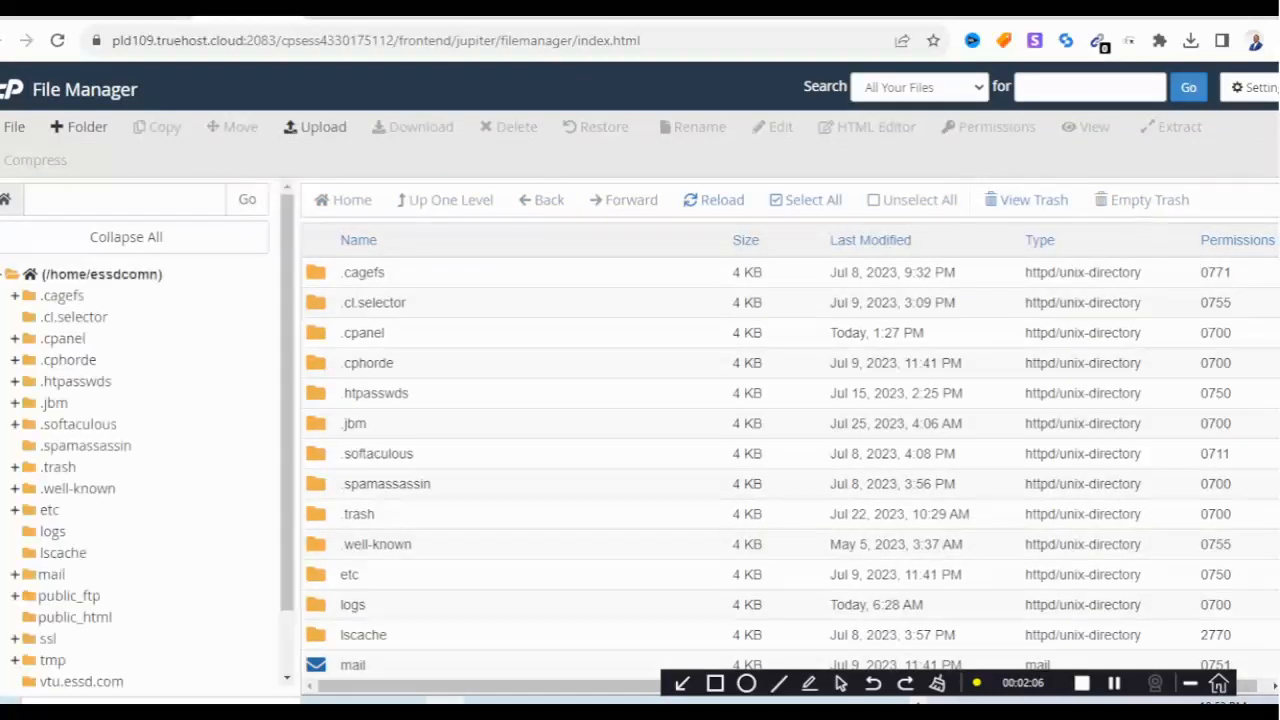
Open the public_html folder and its Upload page.
scroll(134, 440, "down", 2)
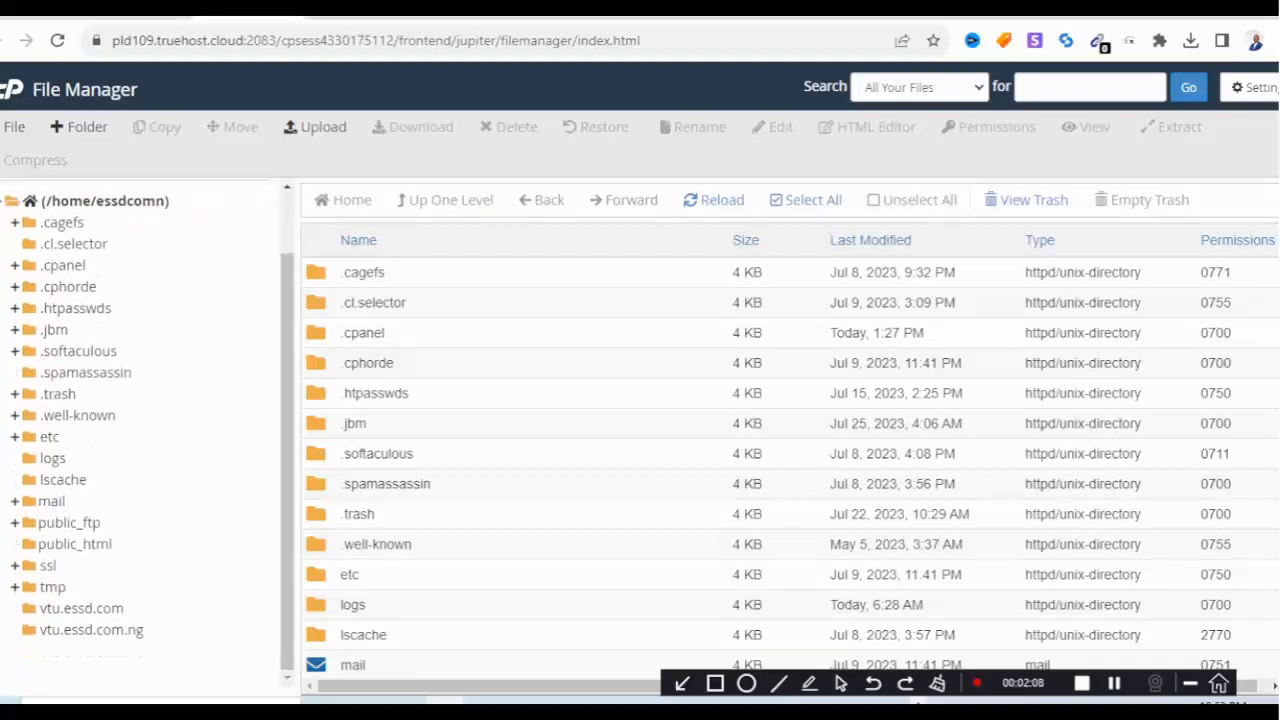
left_click(77, 544)
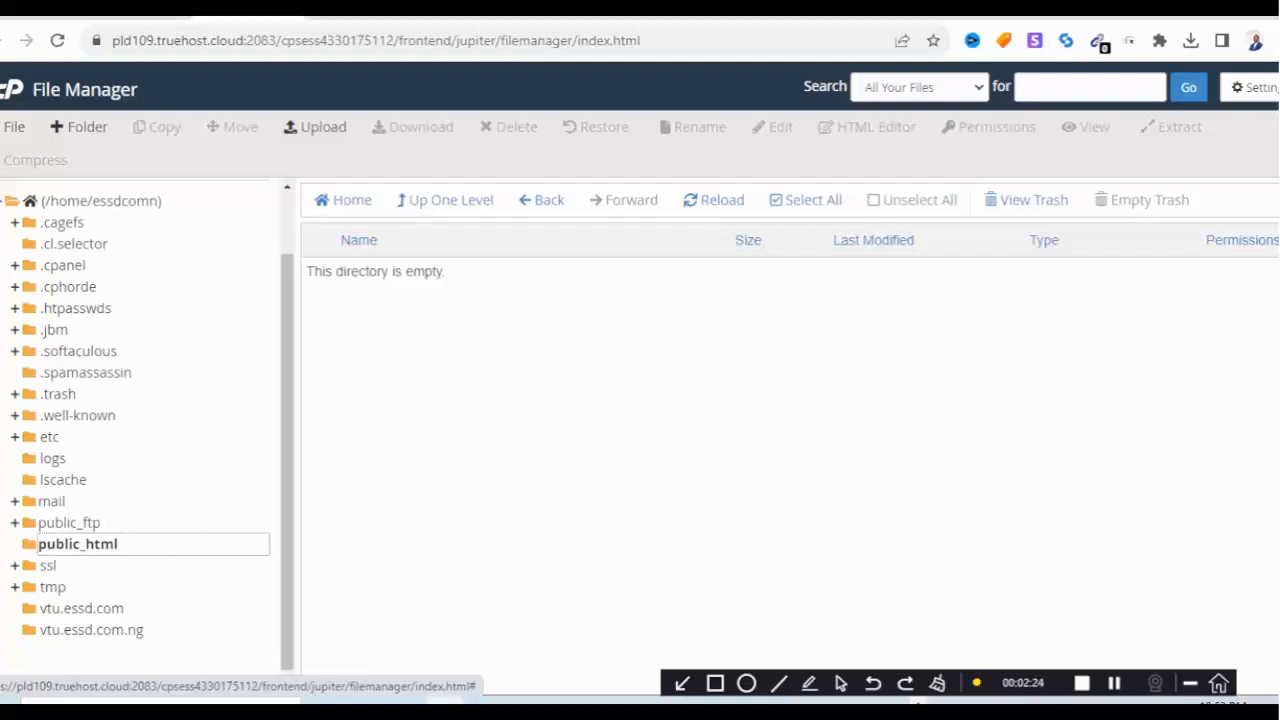
left_click(316, 127)
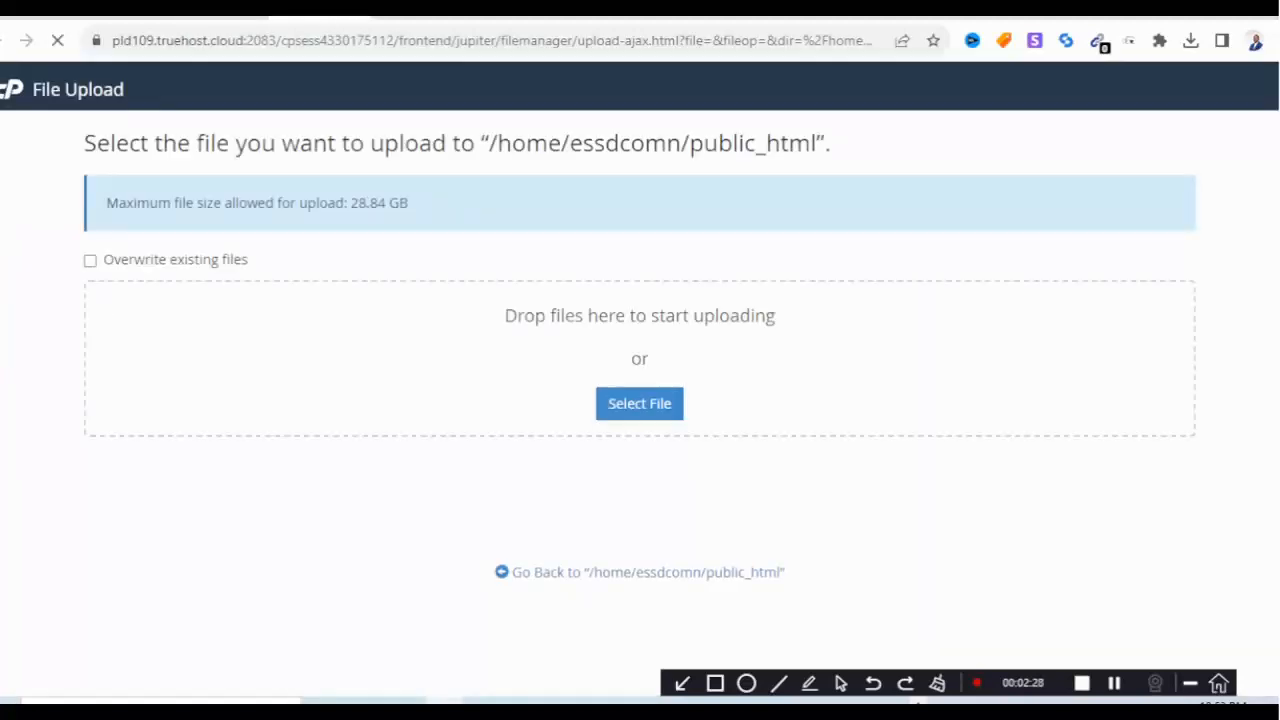
In the file picker, browse to Documents > script > SCRIPT FILES.
left_click(640, 404)
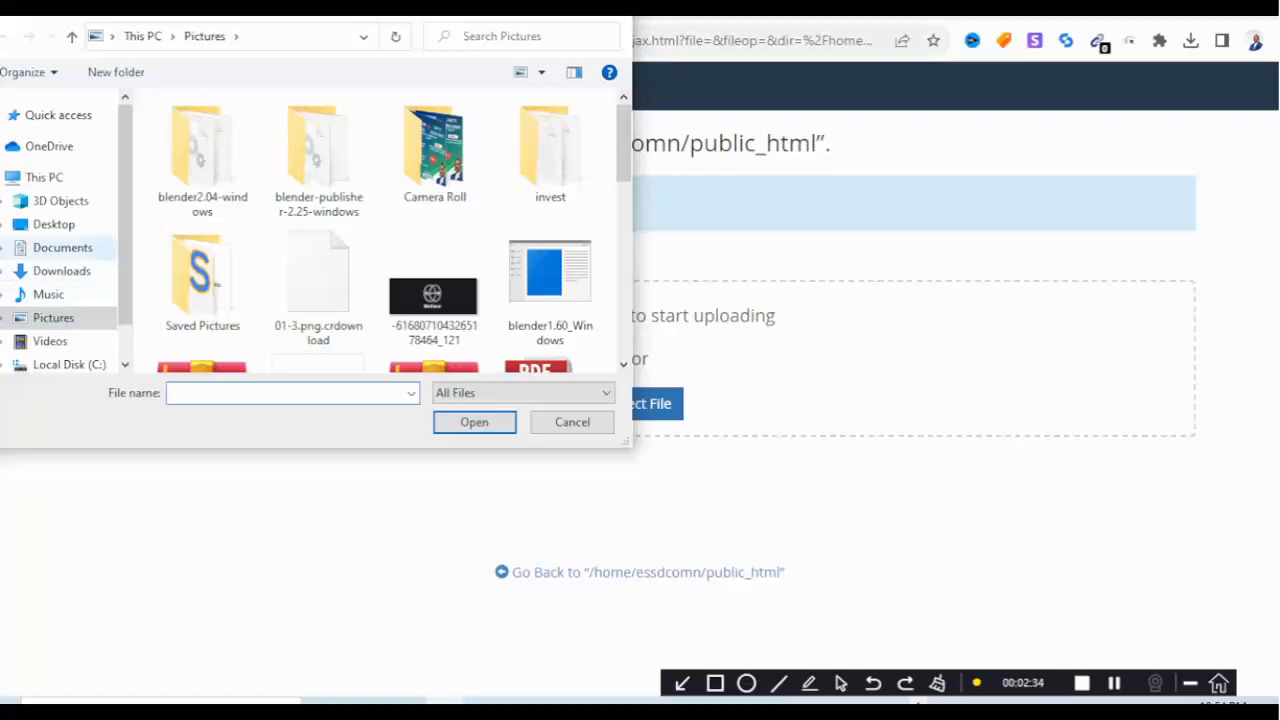
left_click(62, 247)
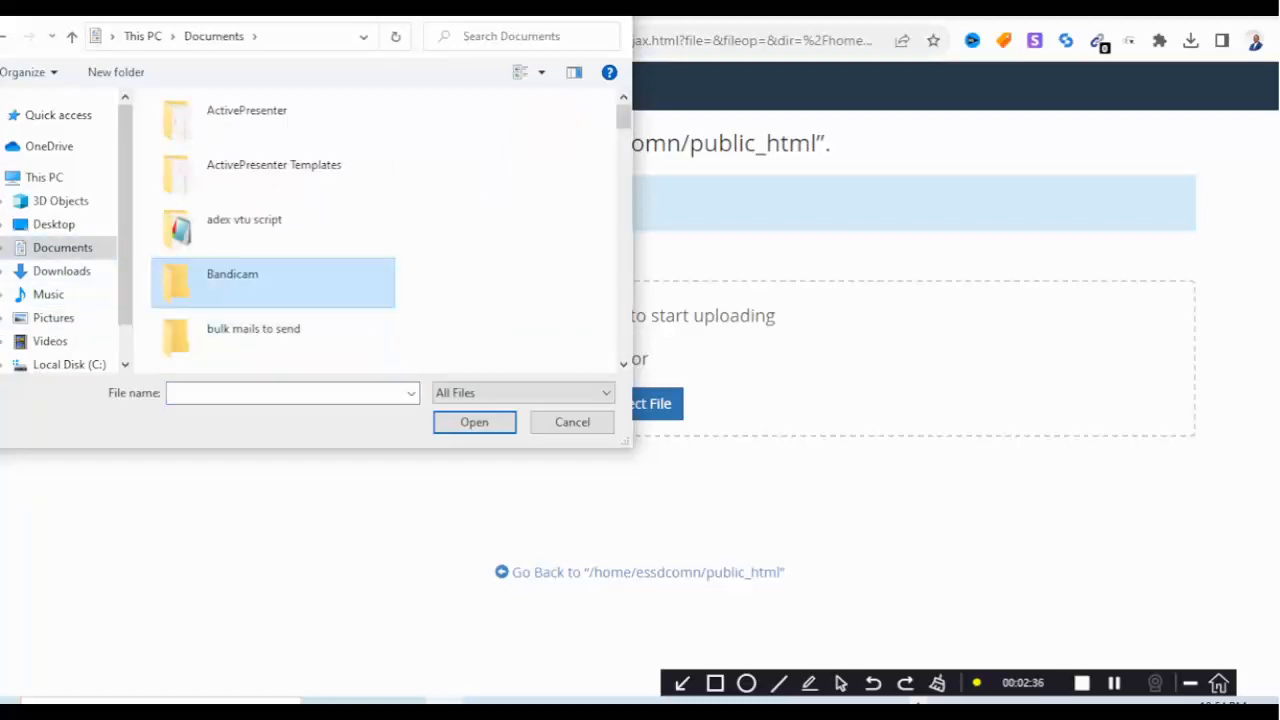
scroll(272, 275, "down", 2)
scroll(272, 283, "down", 2)
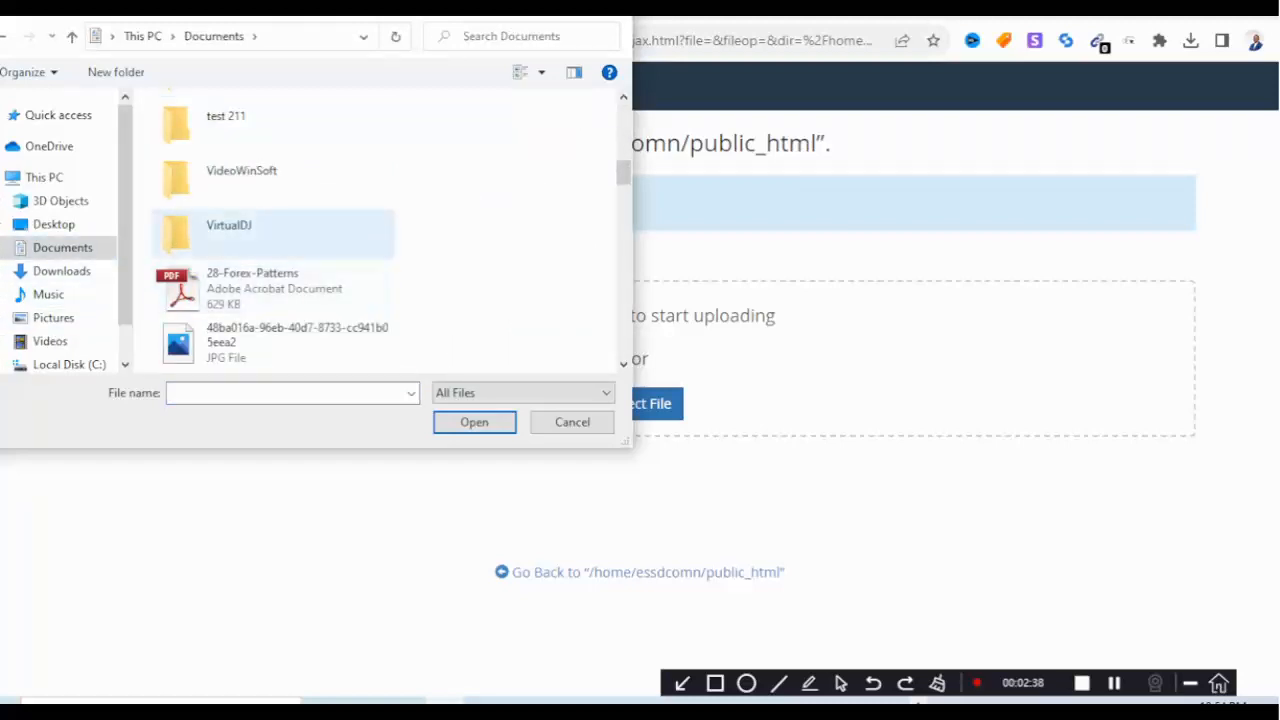
scroll(272, 283, "up", 4)
scroll(272, 283, "down", 2)
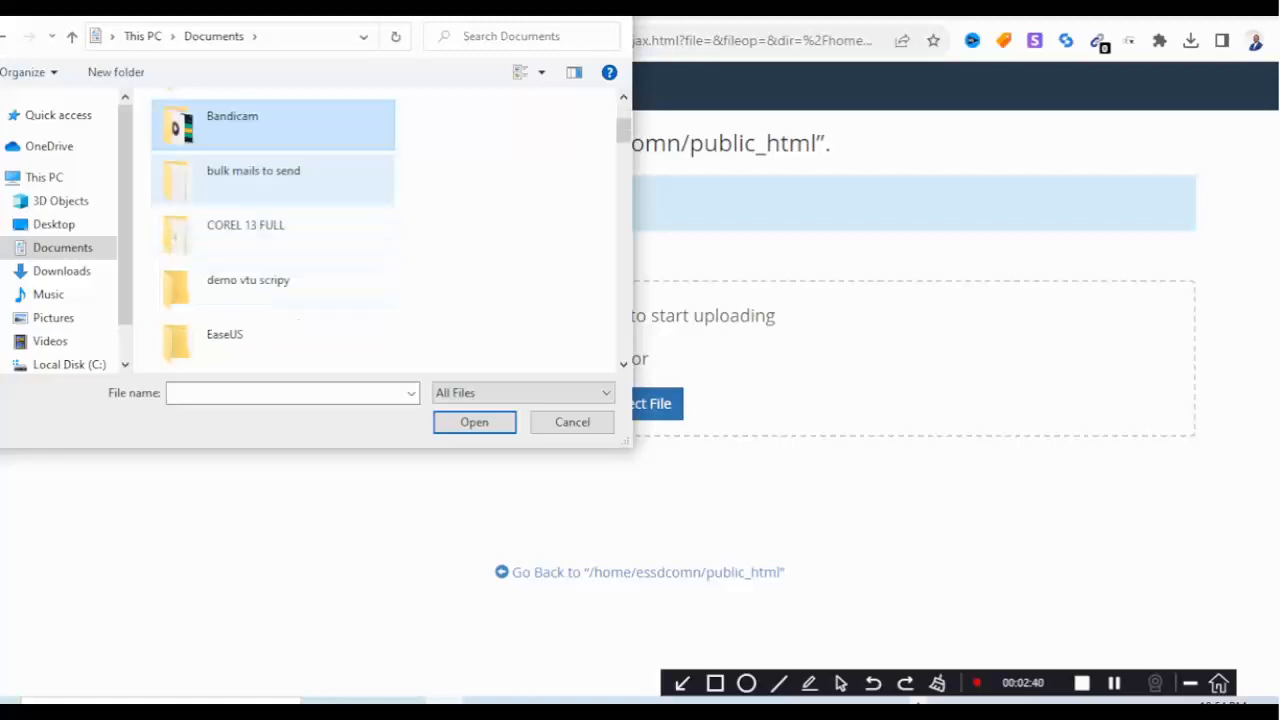
scroll(272, 225, "down", 2)
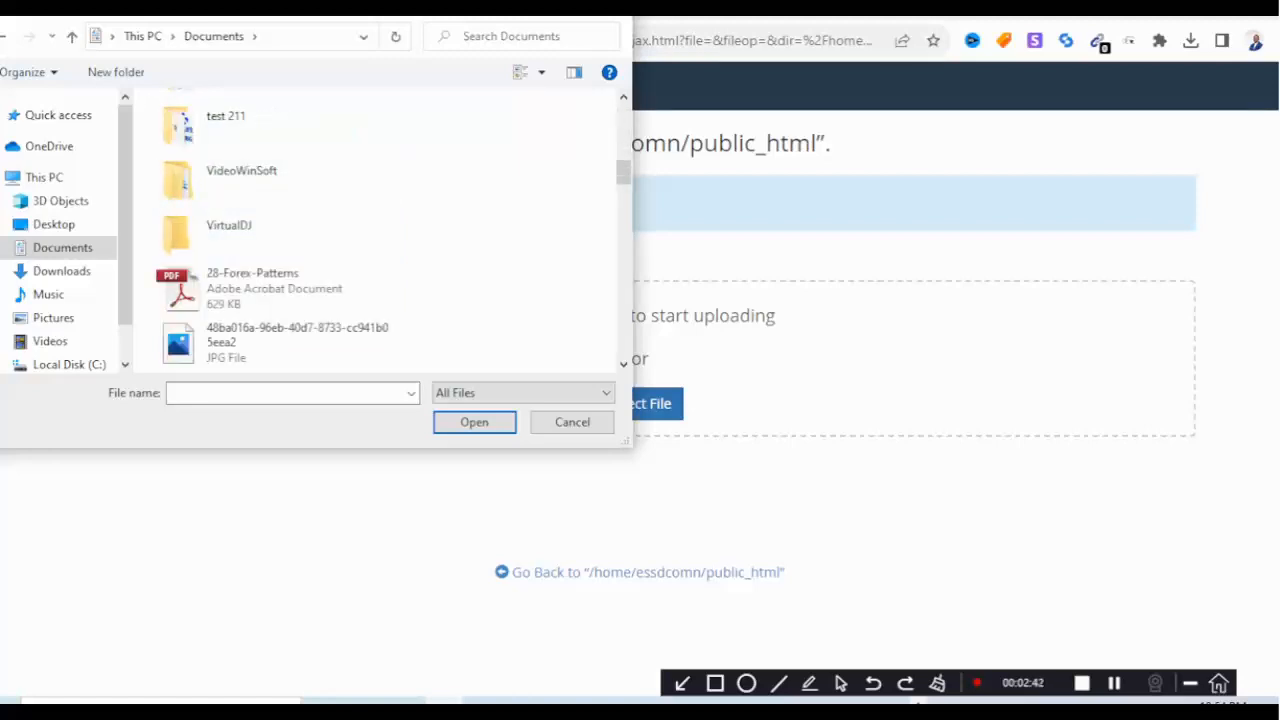
scroll(272, 225, "up", 1)
double_click(272, 222)
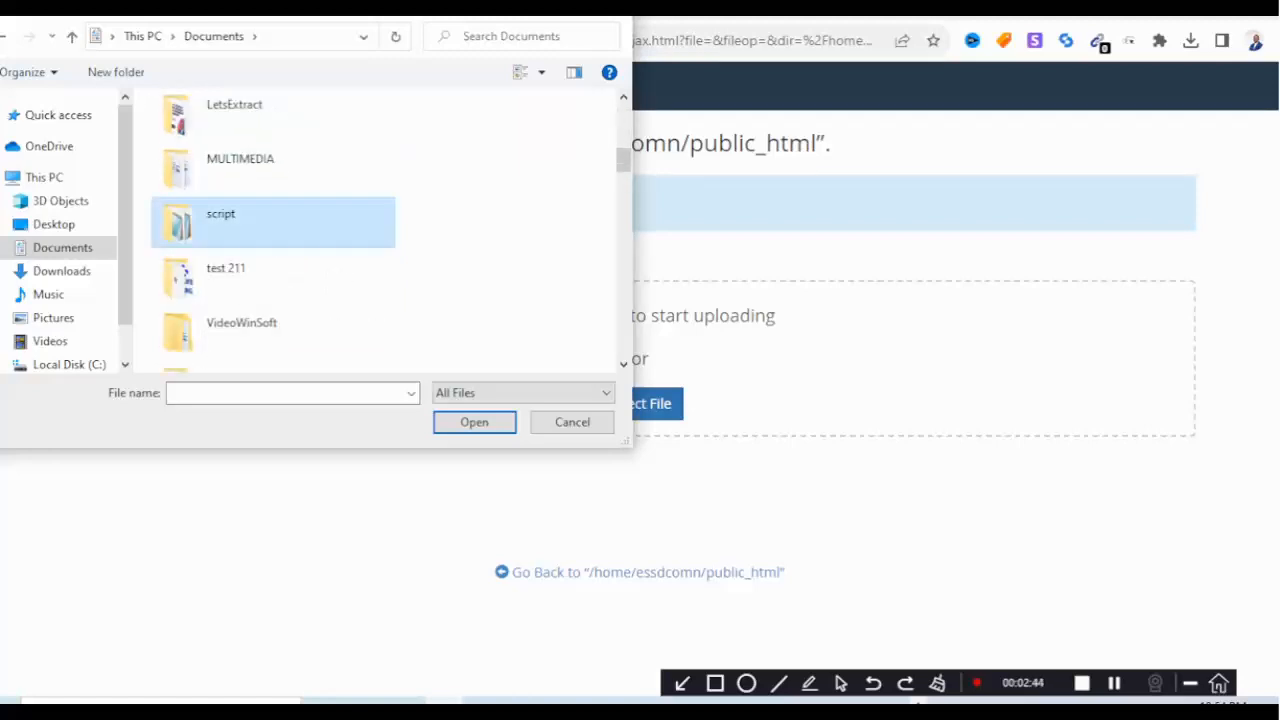
scroll(272, 231, "down", 4)
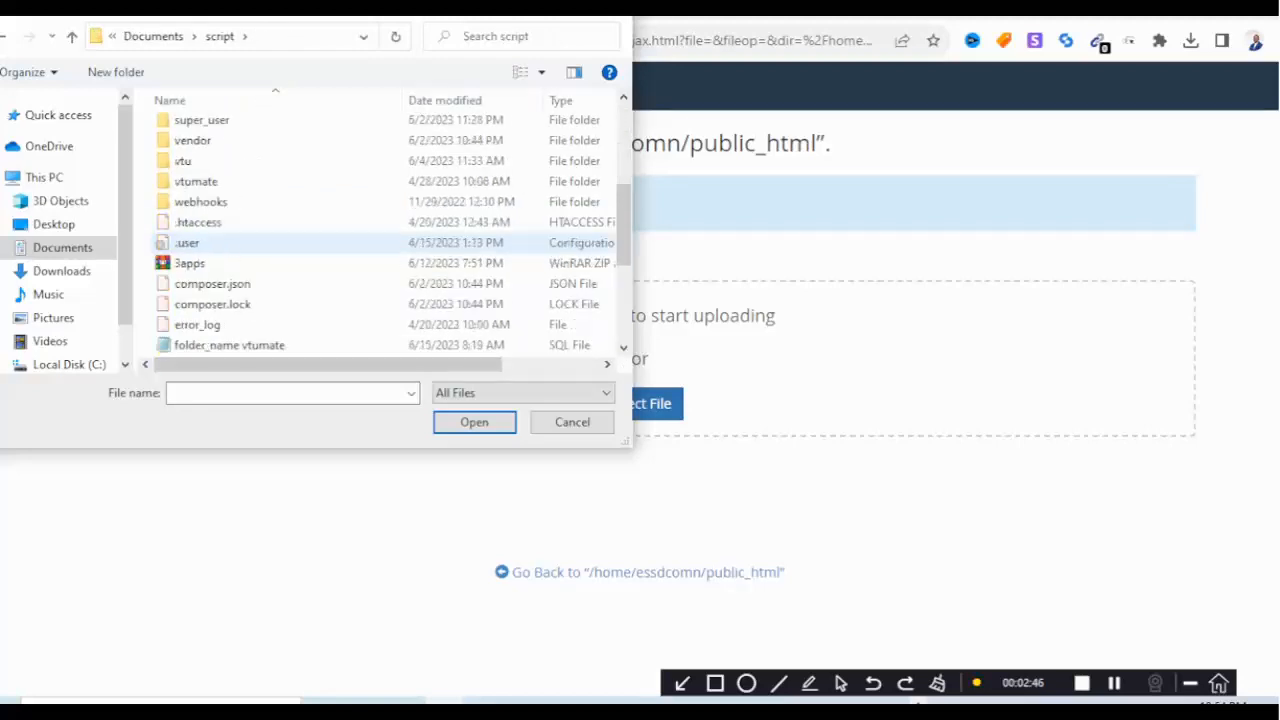
scroll(272, 184, "up", 5)
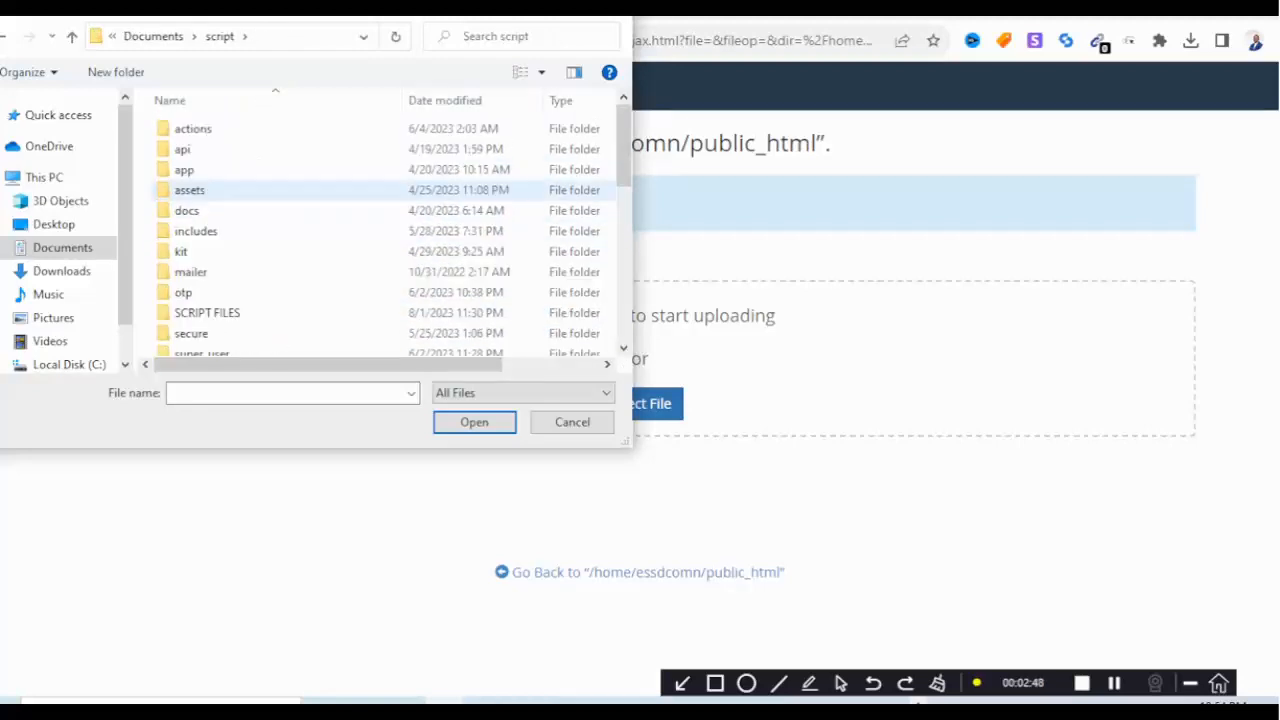
scroll(272, 195, "down", 1)
left_click(272, 263)
double_click(272, 263)
Choose project from smm matrix file > SMM Matrix and upload it to public_html.
scroll(272, 283, "down", 3)
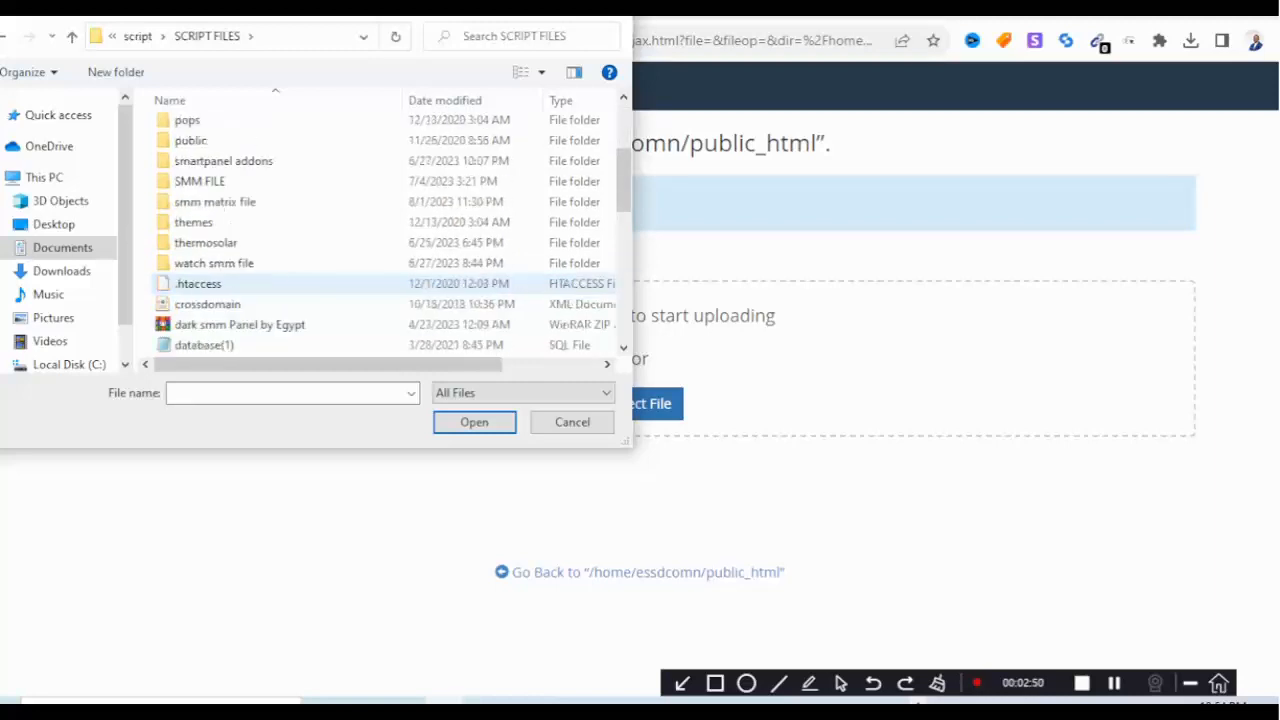
double_click(215, 201)
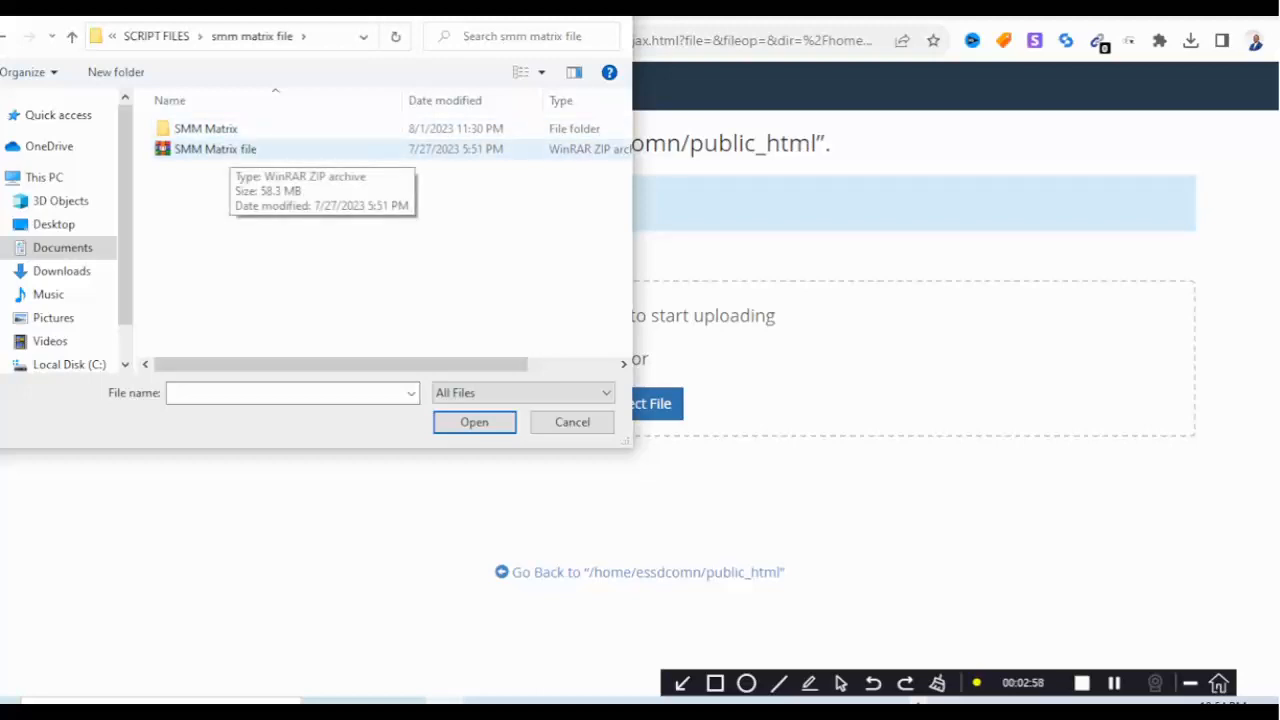
left_click(230, 150)
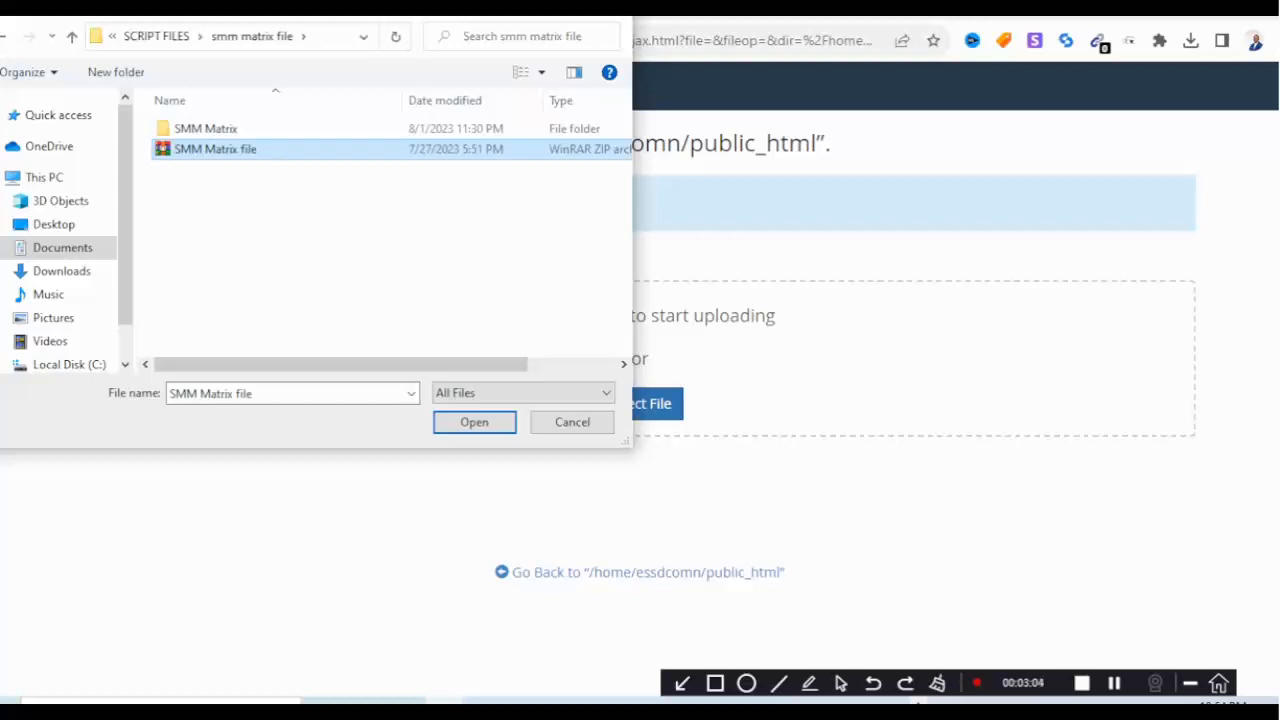
right_click(231, 149)
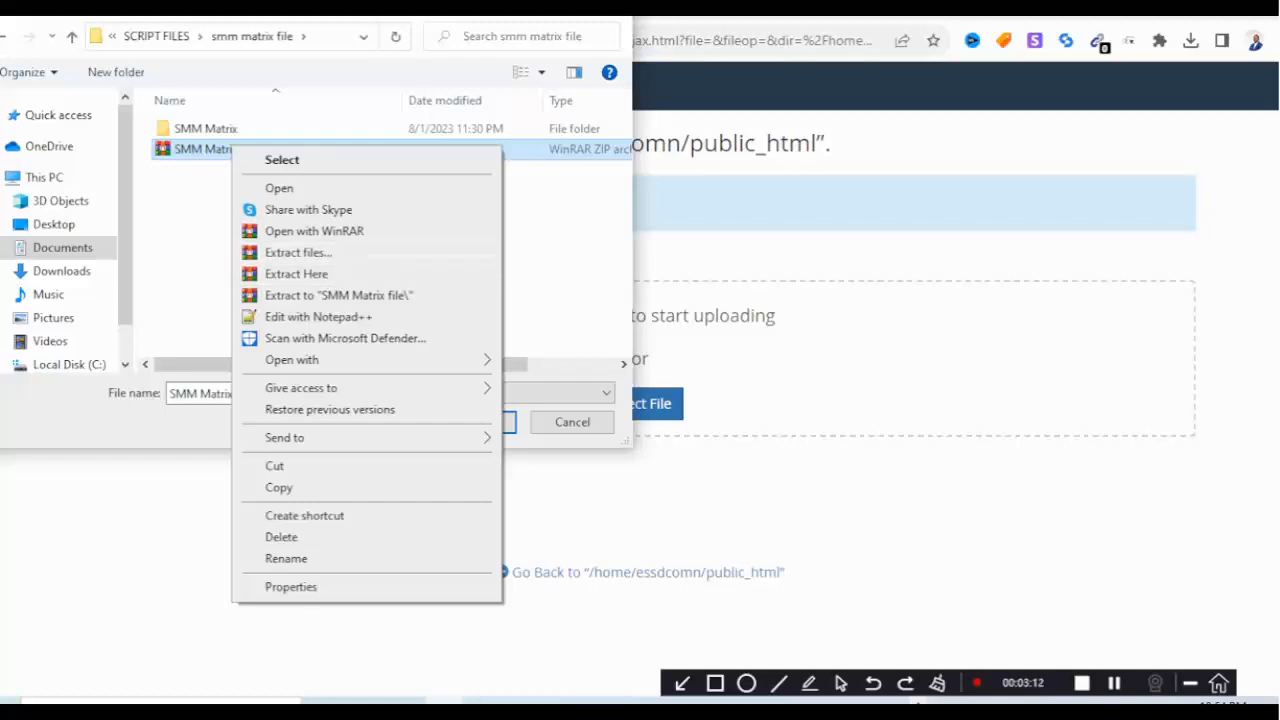
left_click(562, 252)
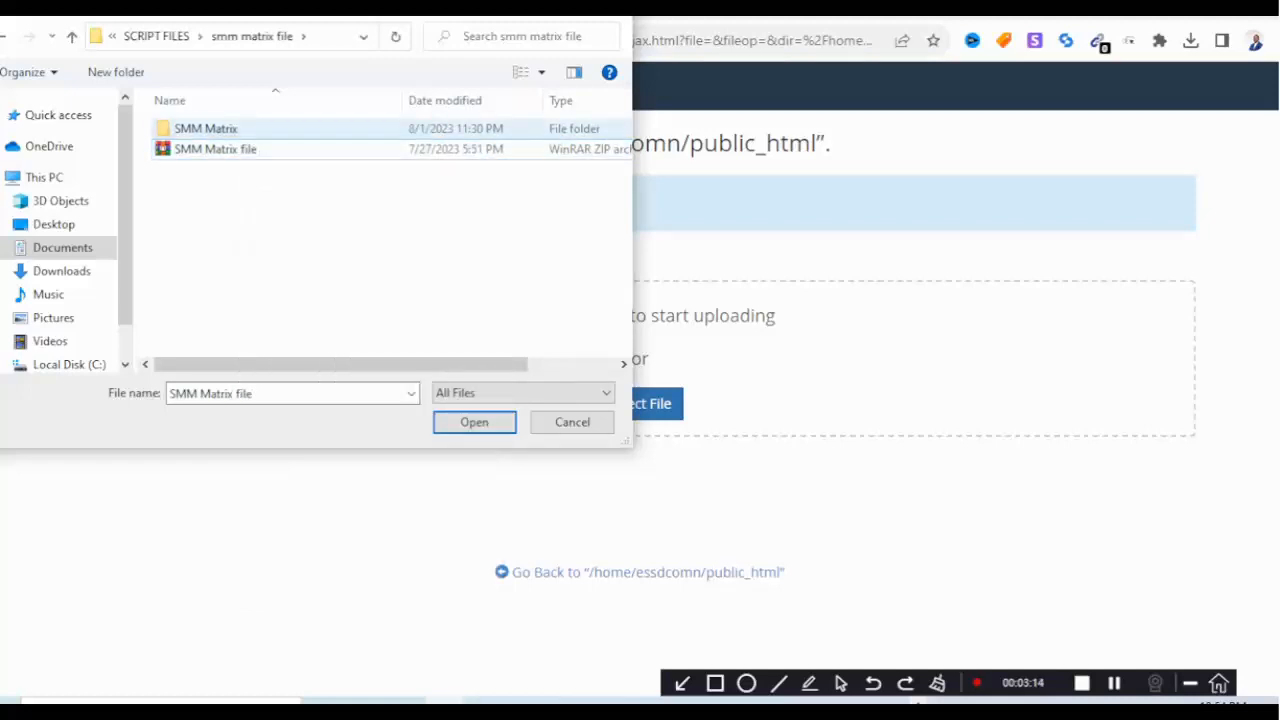
double_click(205, 128)
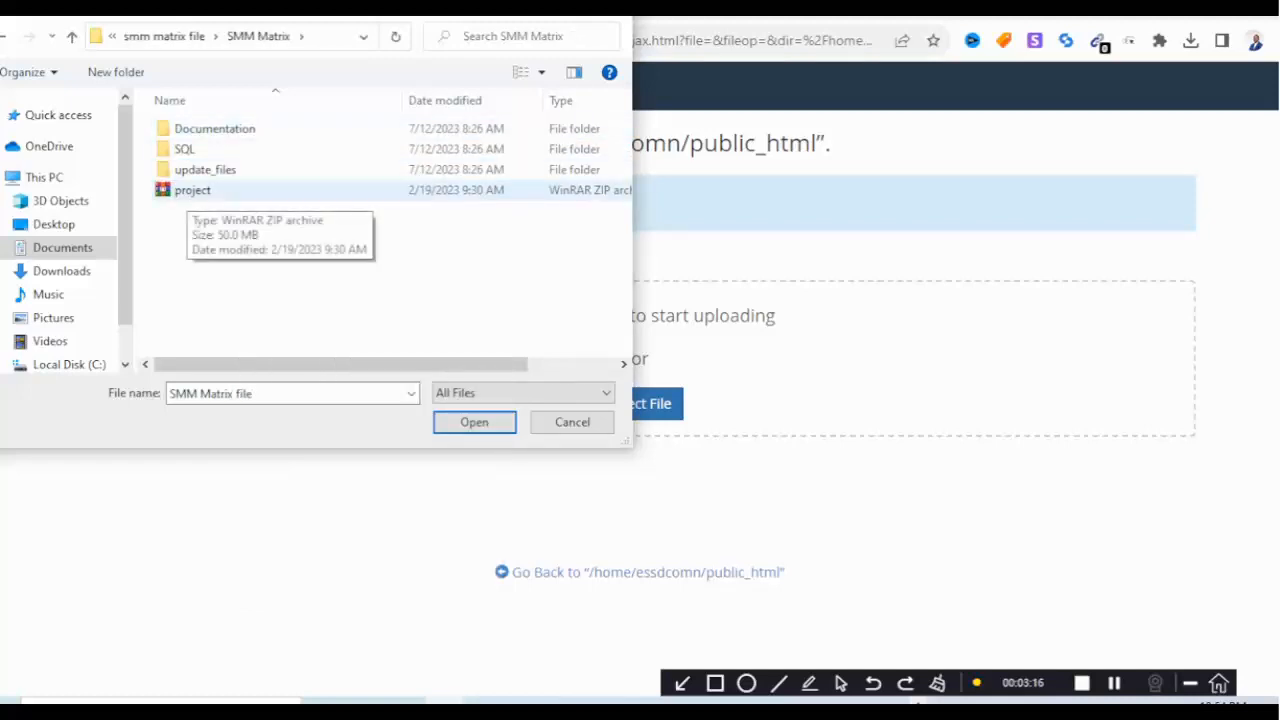
left_click(188, 191)
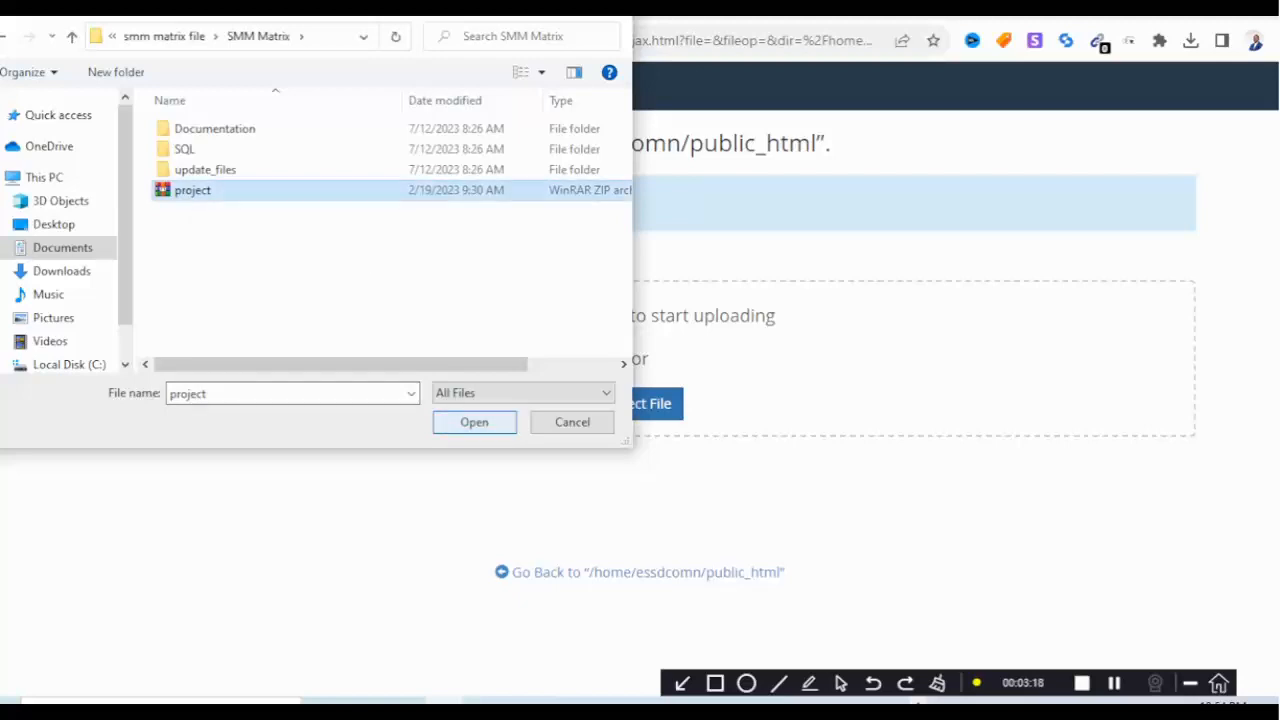
left_click(474, 422)
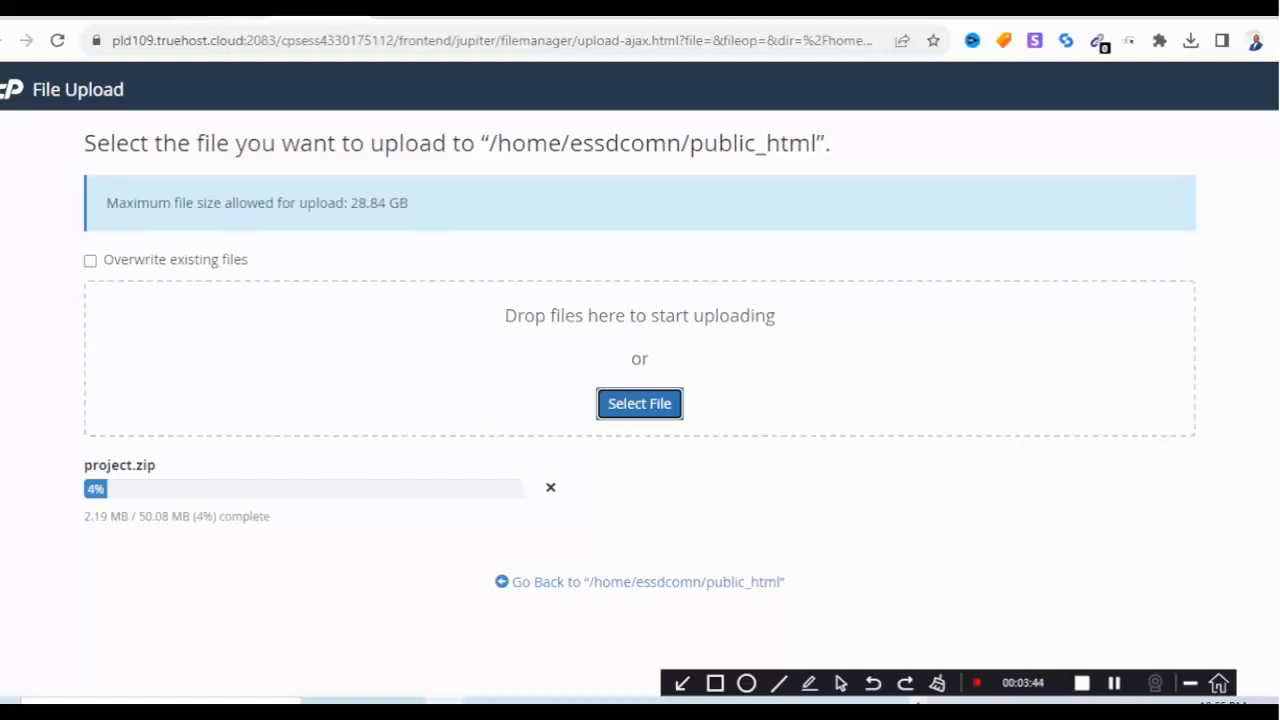
Return to the cPanel home page and search the tools for 'data'.
left_click(222, 17)
left_click(126, 17)
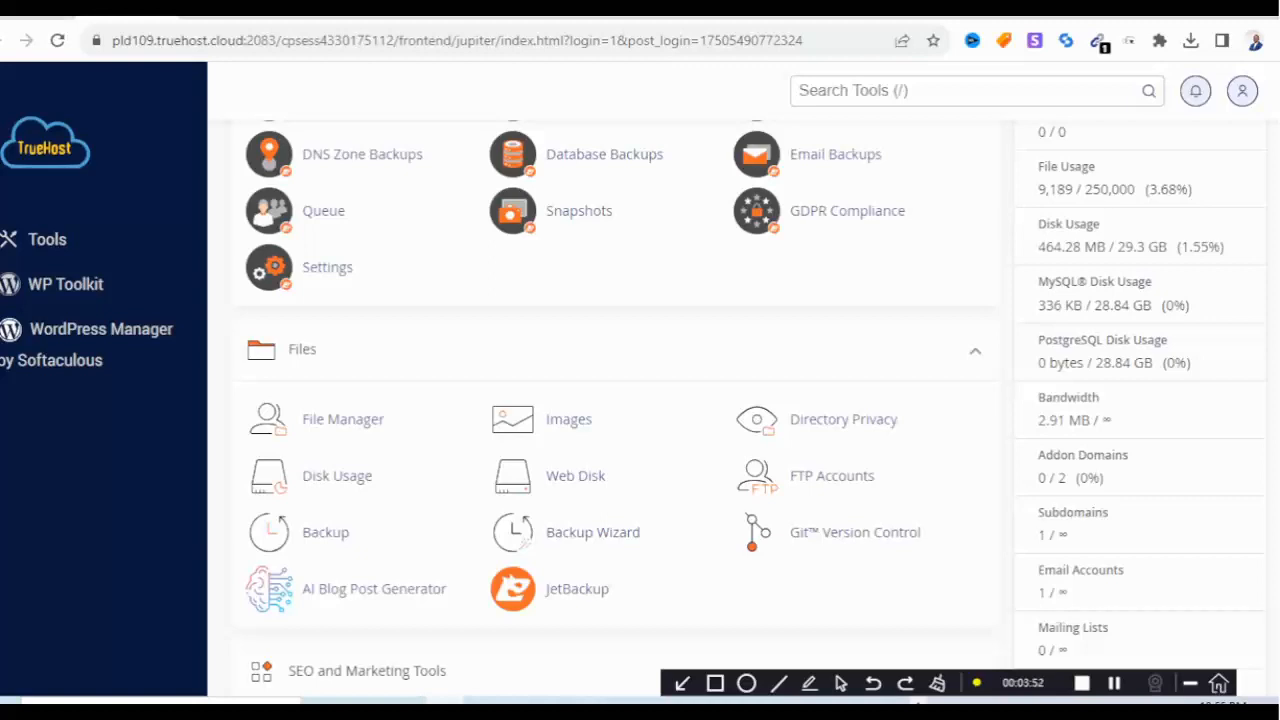
scroll(615, 400, "up", 4)
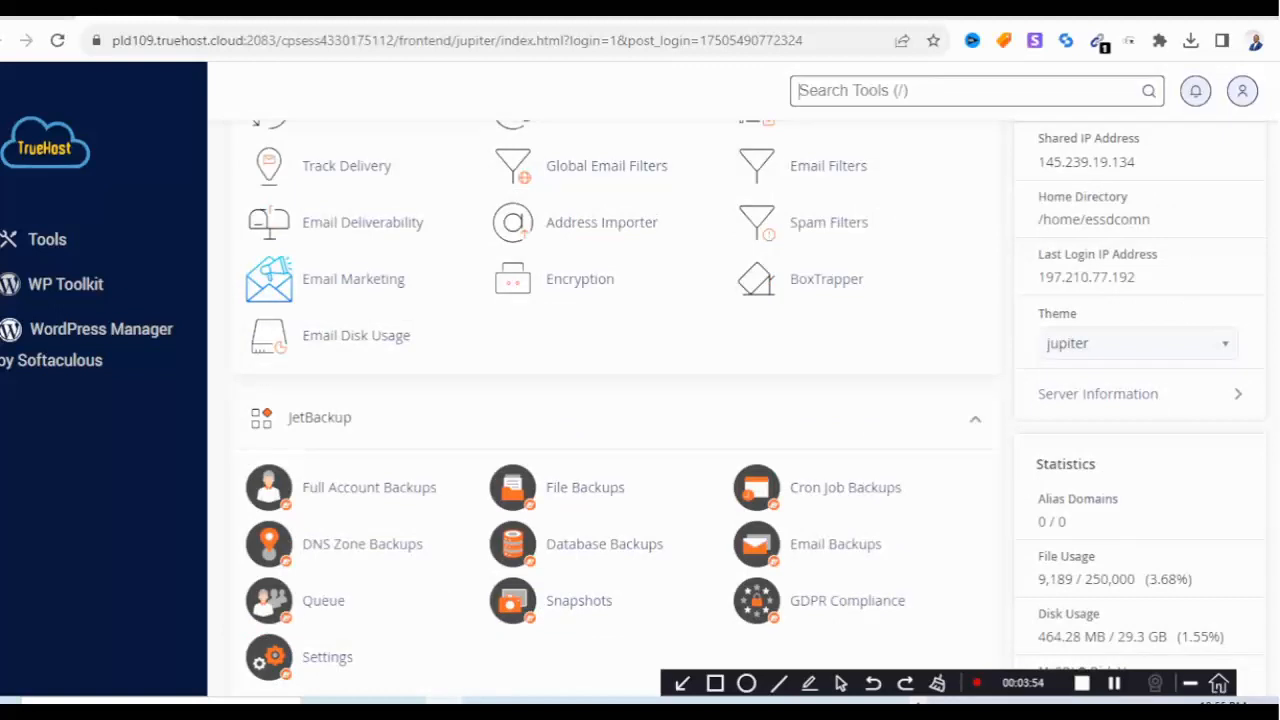
type("data")
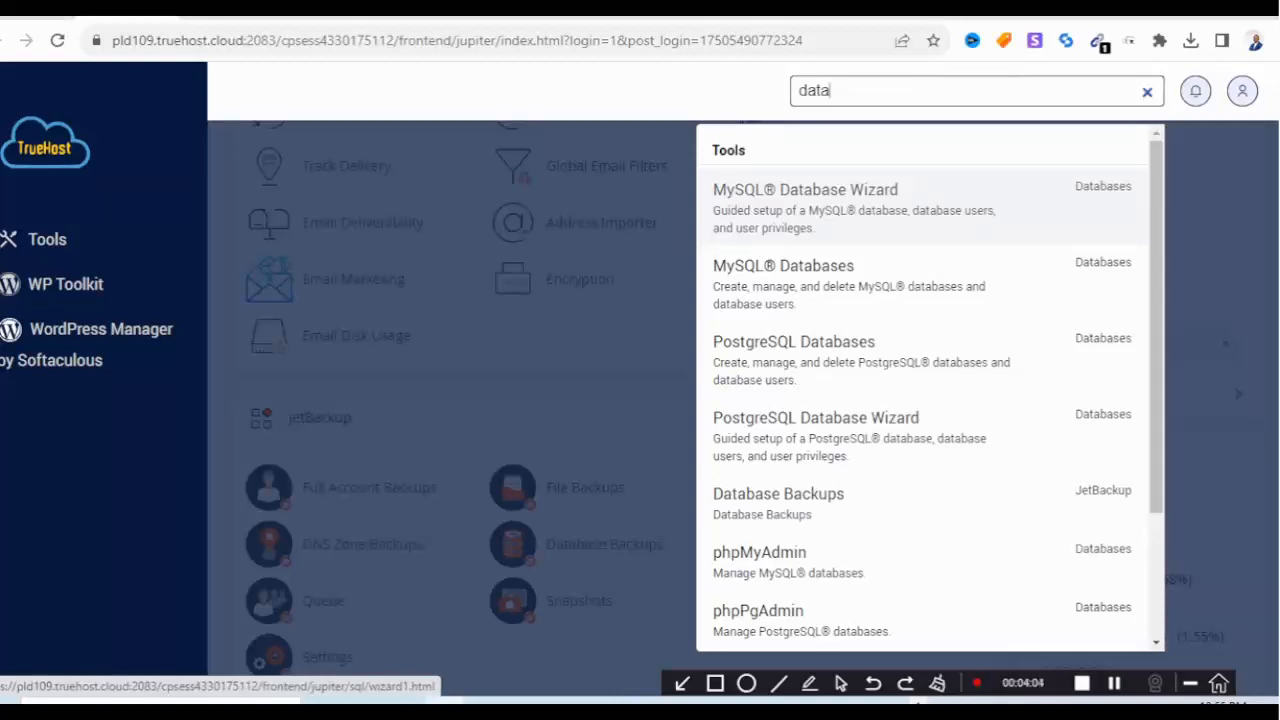
Create the database smatrix (essdcomn_smatrix) in the MySQL Database Wizard.
left_click(805, 190)
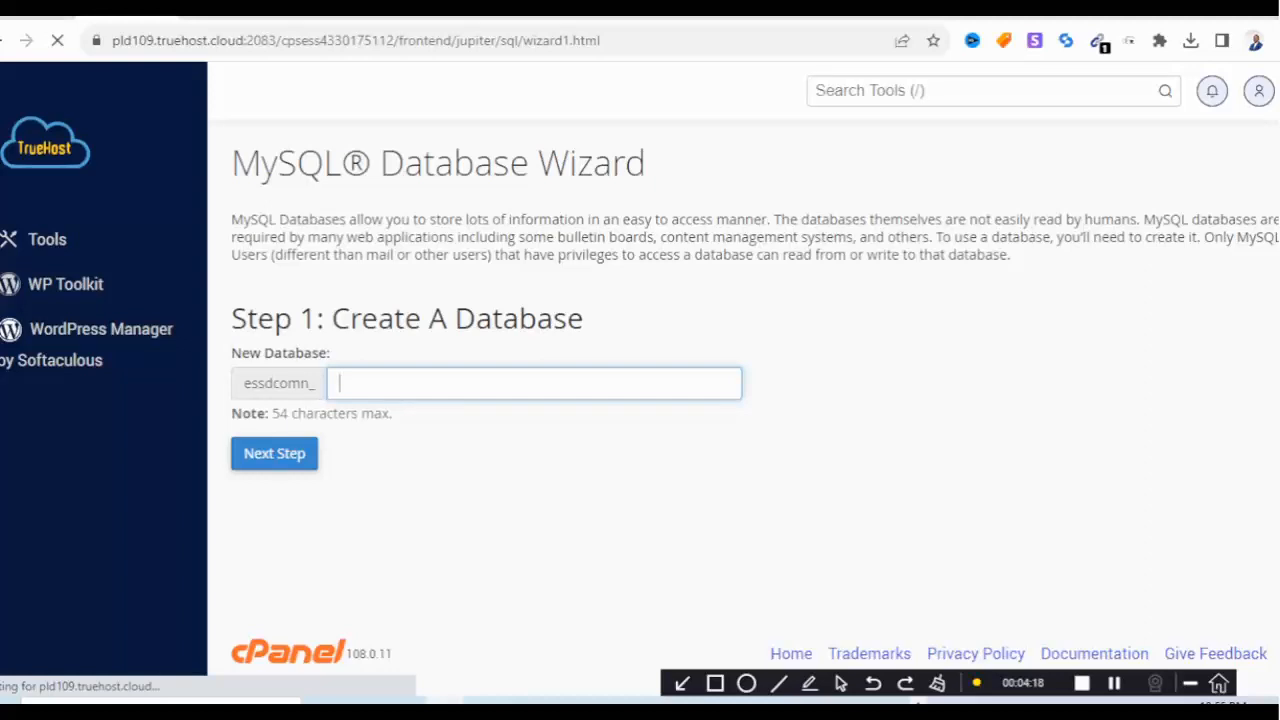
type("smm")
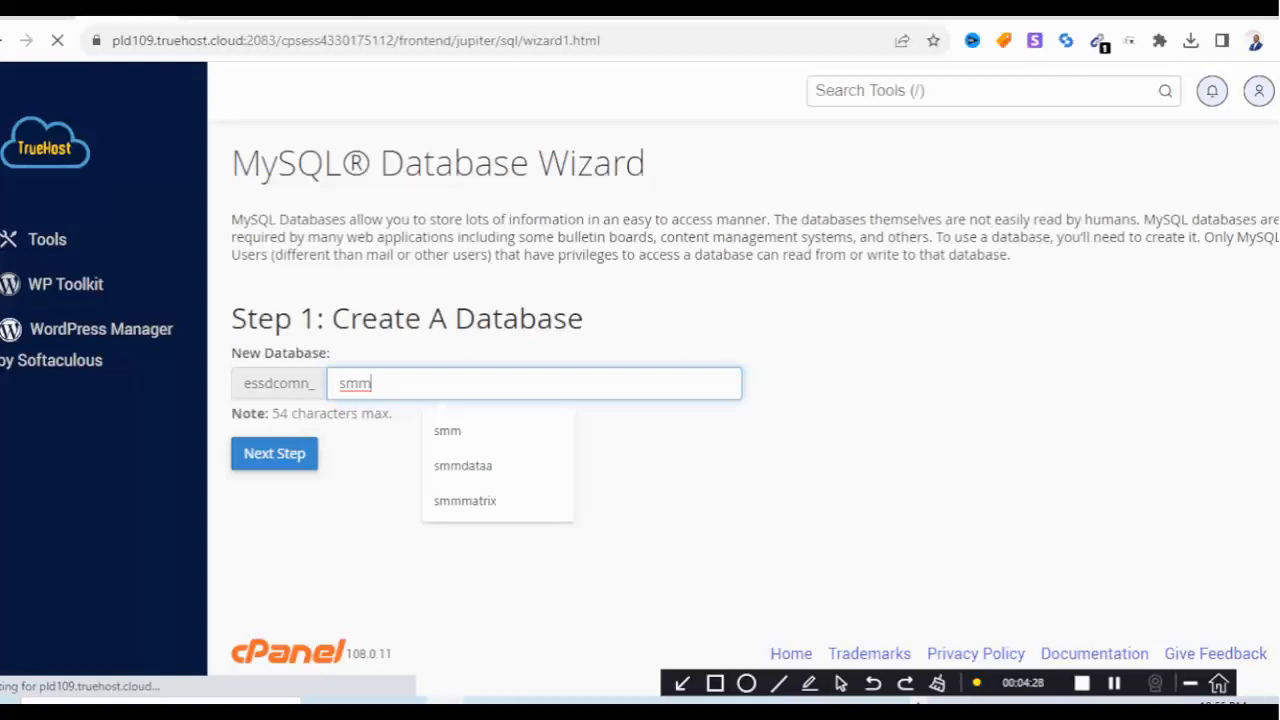
key("BackSpace")
key("BackSpace")
key("BackSpace")
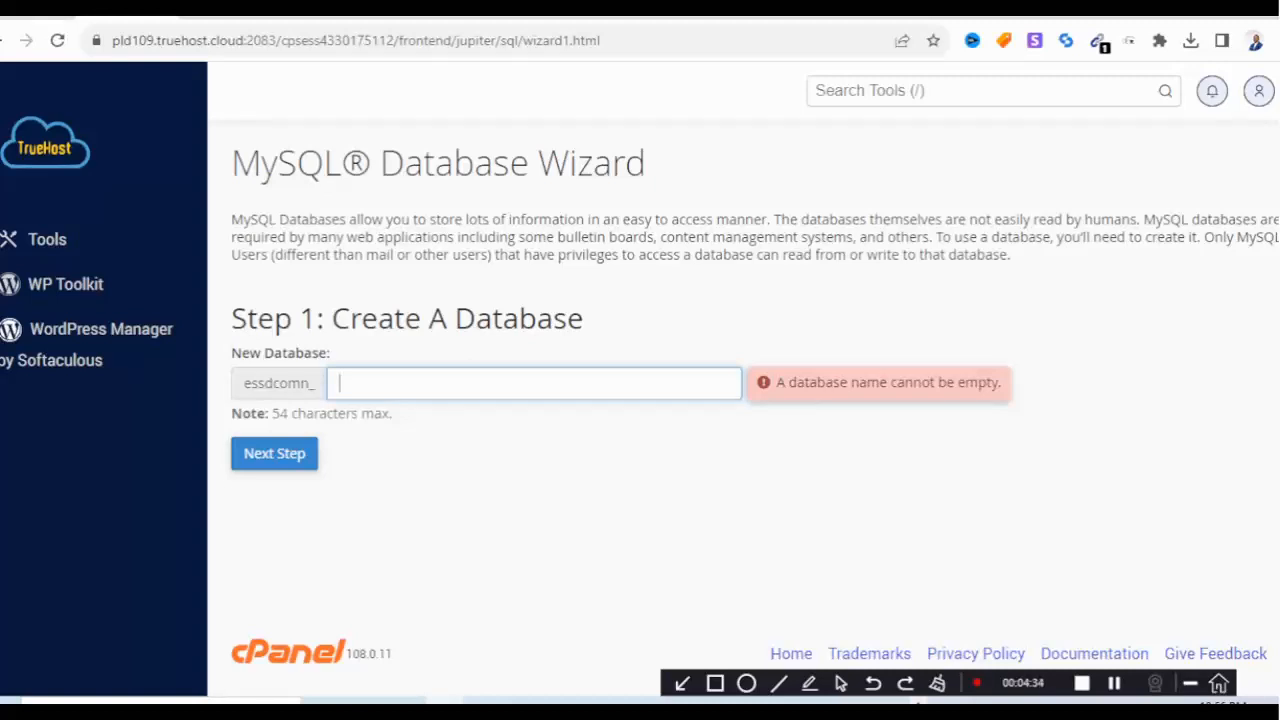
type("smatrix")
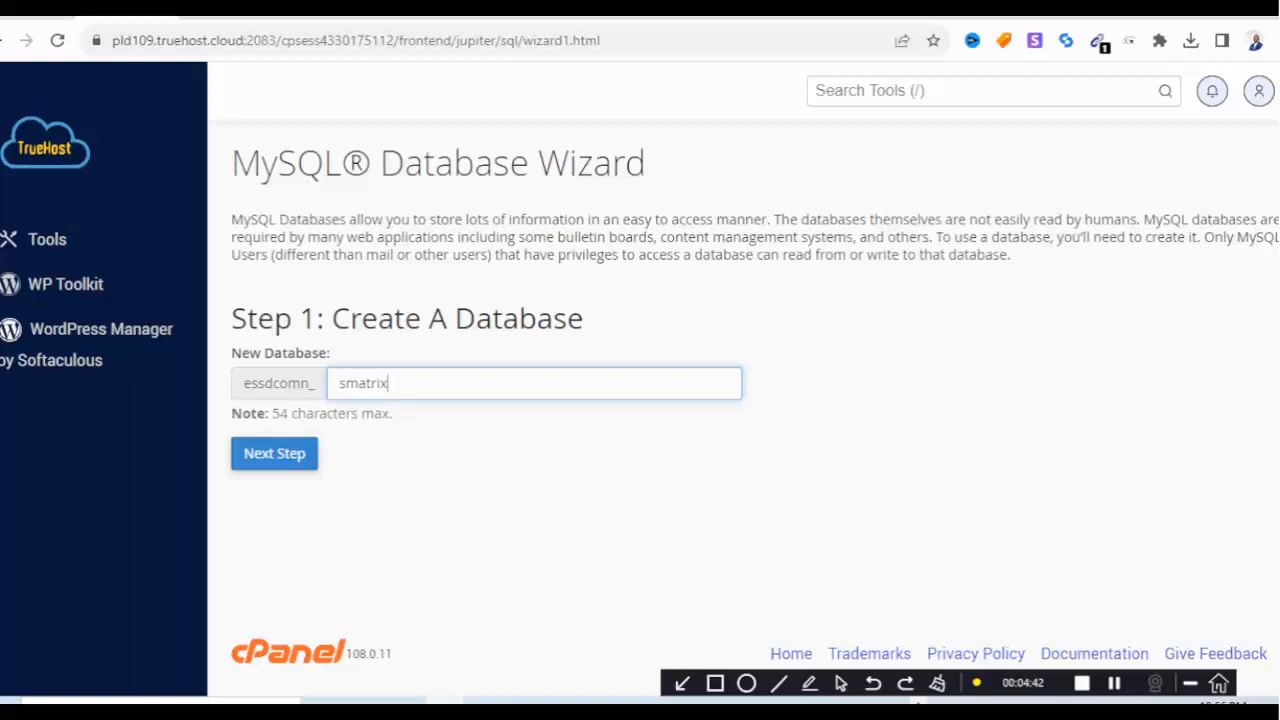
left_click(274, 454)
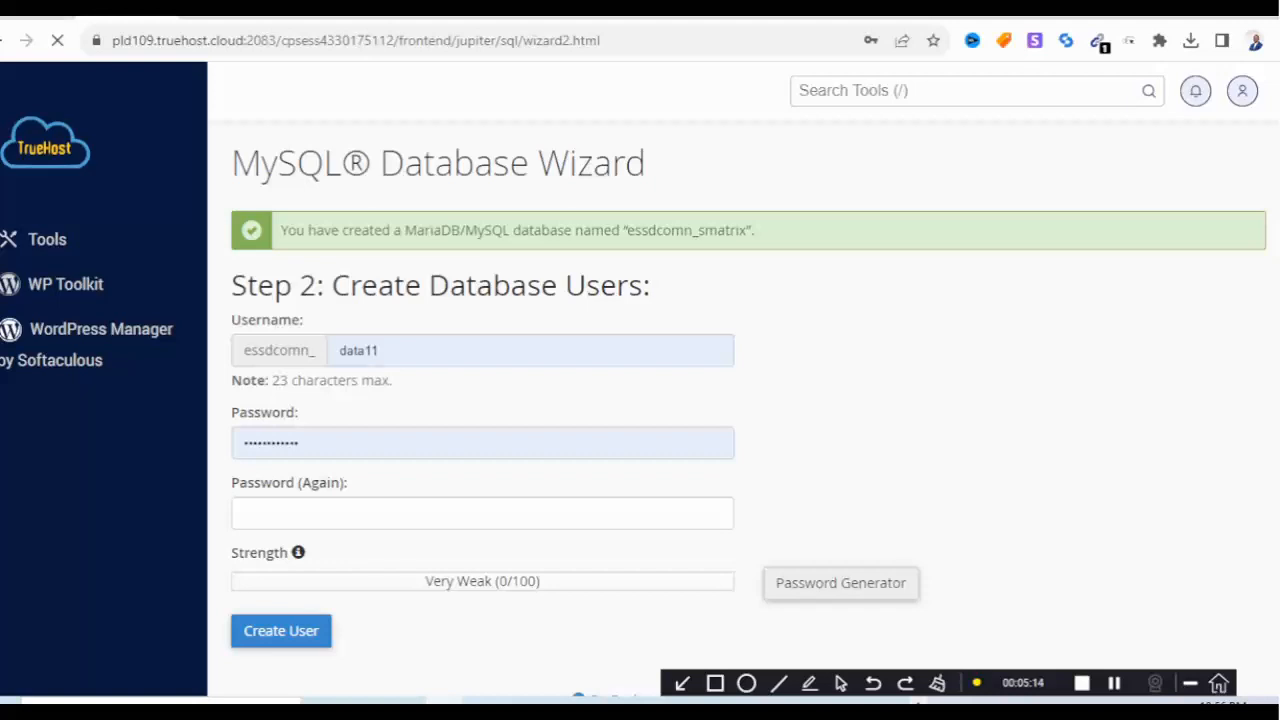
Replace the prefilled database username with smatrix.
left_click(380, 352)
key("BackSpace")
key("BackSpace")
key("BackSpace")
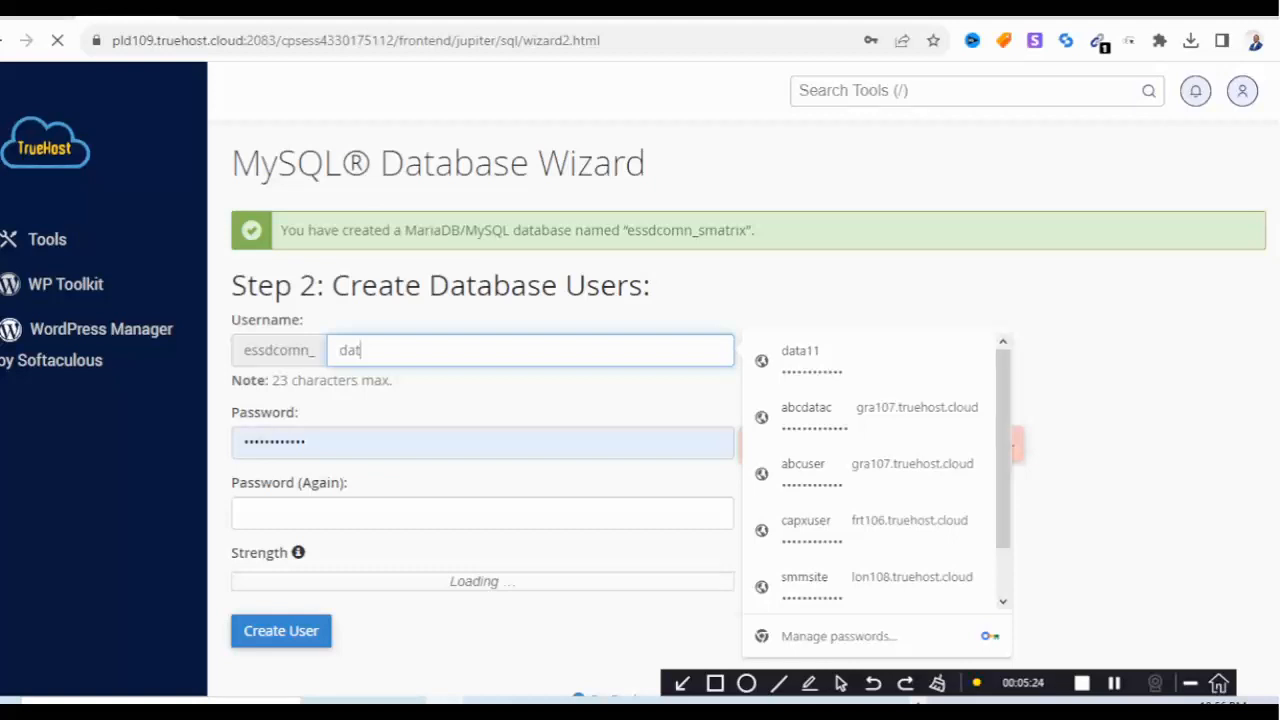
key("BackSpace")
key("BackSpace")
key("BackSpace")
type("sma")
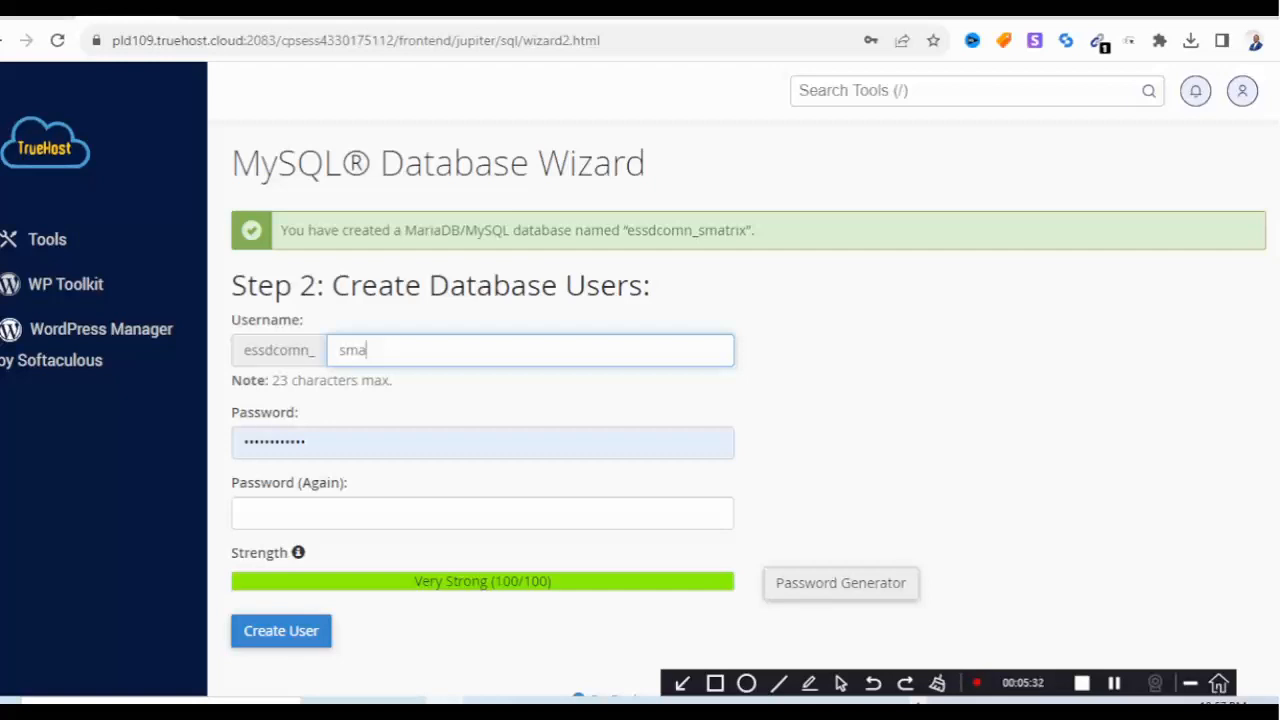
type("trix")
Clear the autofilled password and generate a strong password instead.
left_click(310, 442)
key("BackSpace")
key("BackSpace")
key("BackSpace")
key("BackSpace")
key("BackSpace")
key("BackSpace")
key("BackSpace")
key("BackSpace")
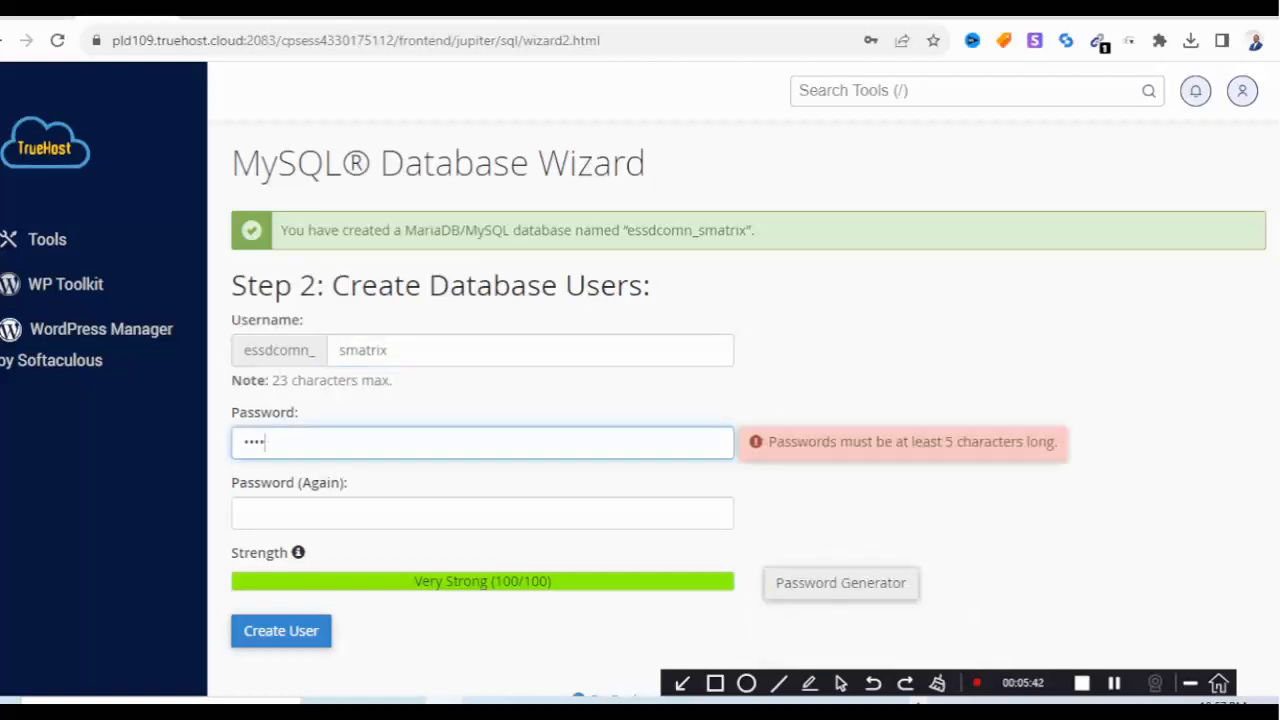
key("BackSpace")
key("BackSpace")
key("BackSpace")
key("BackSpace")
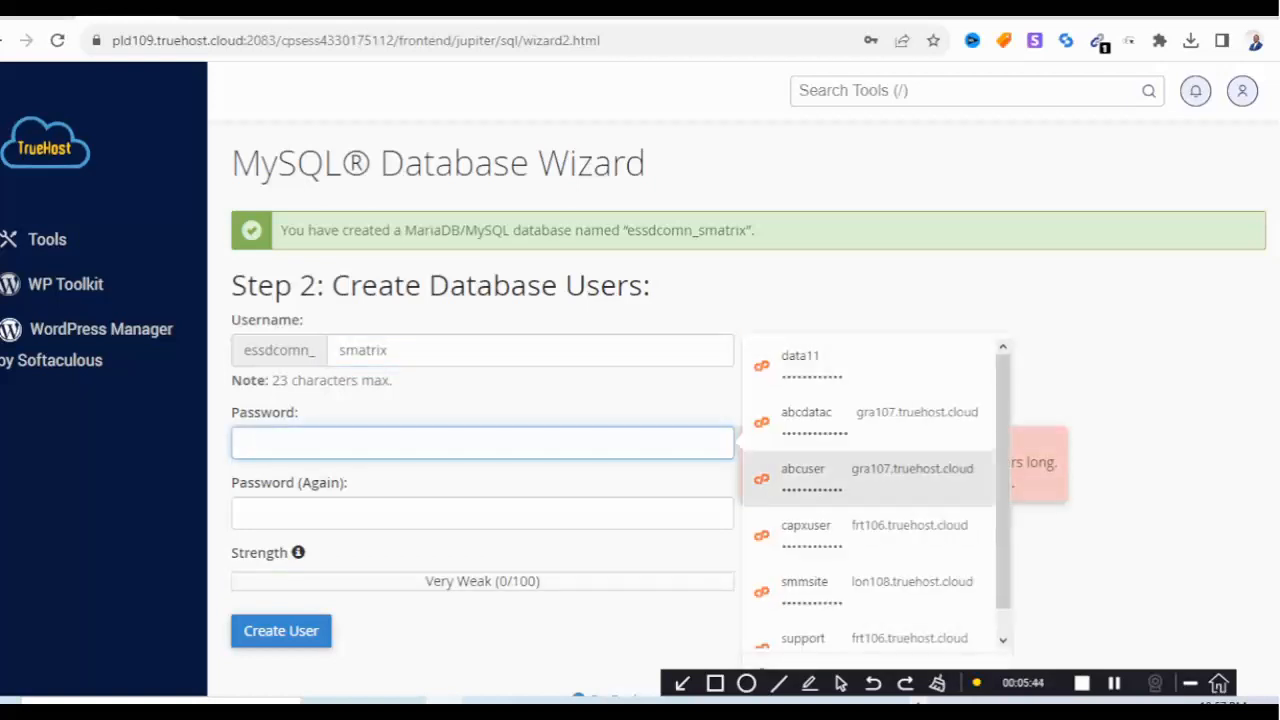
scroll(1090, 420, "down", 2)
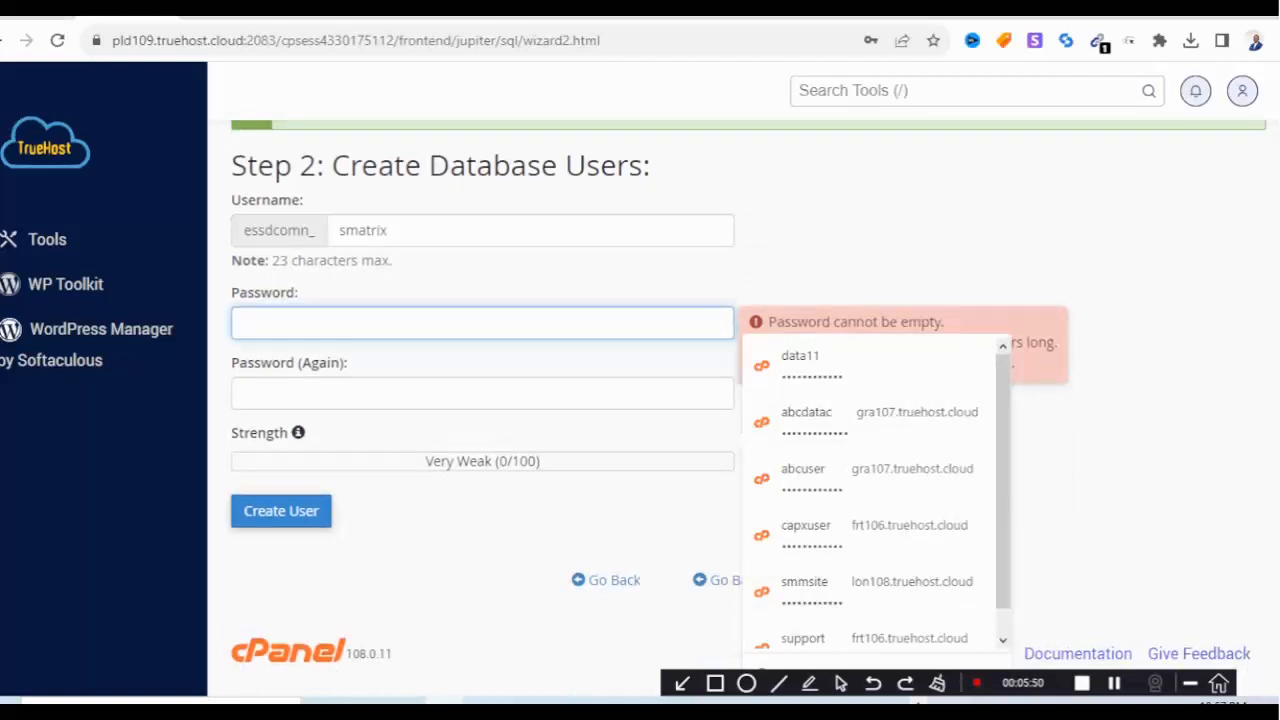
left_click(1090, 470)
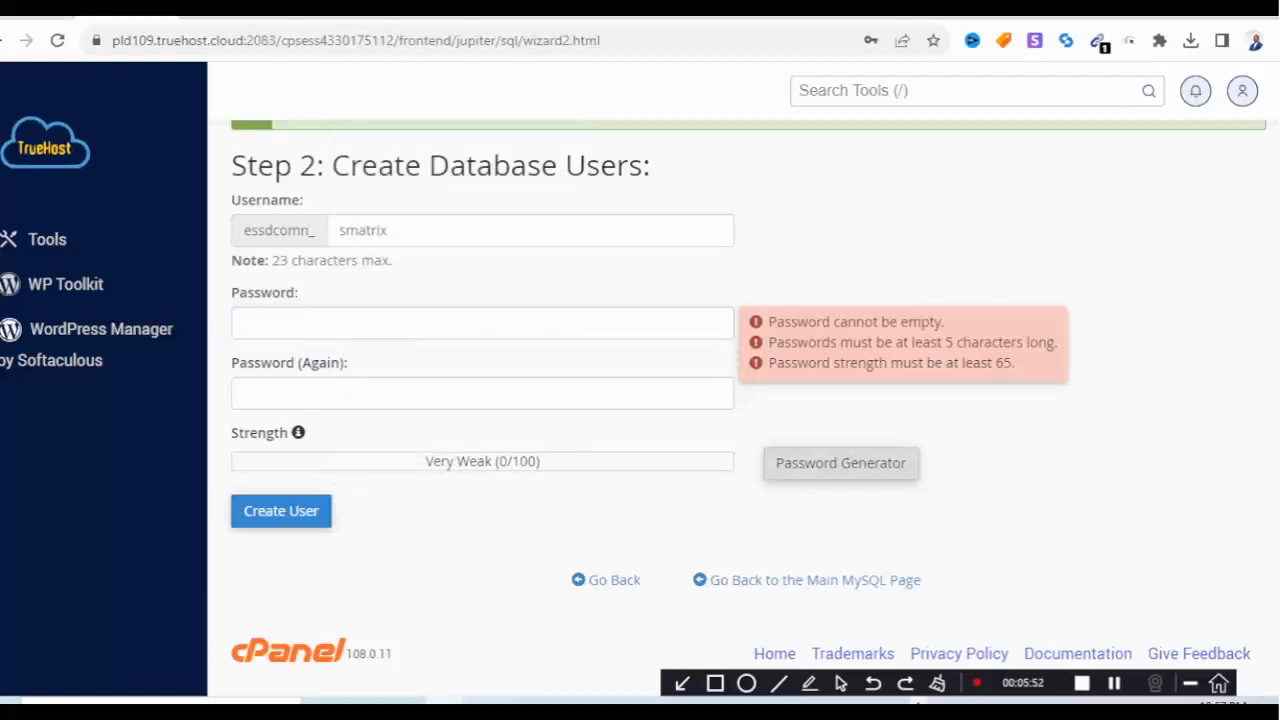
left_click(840, 463)
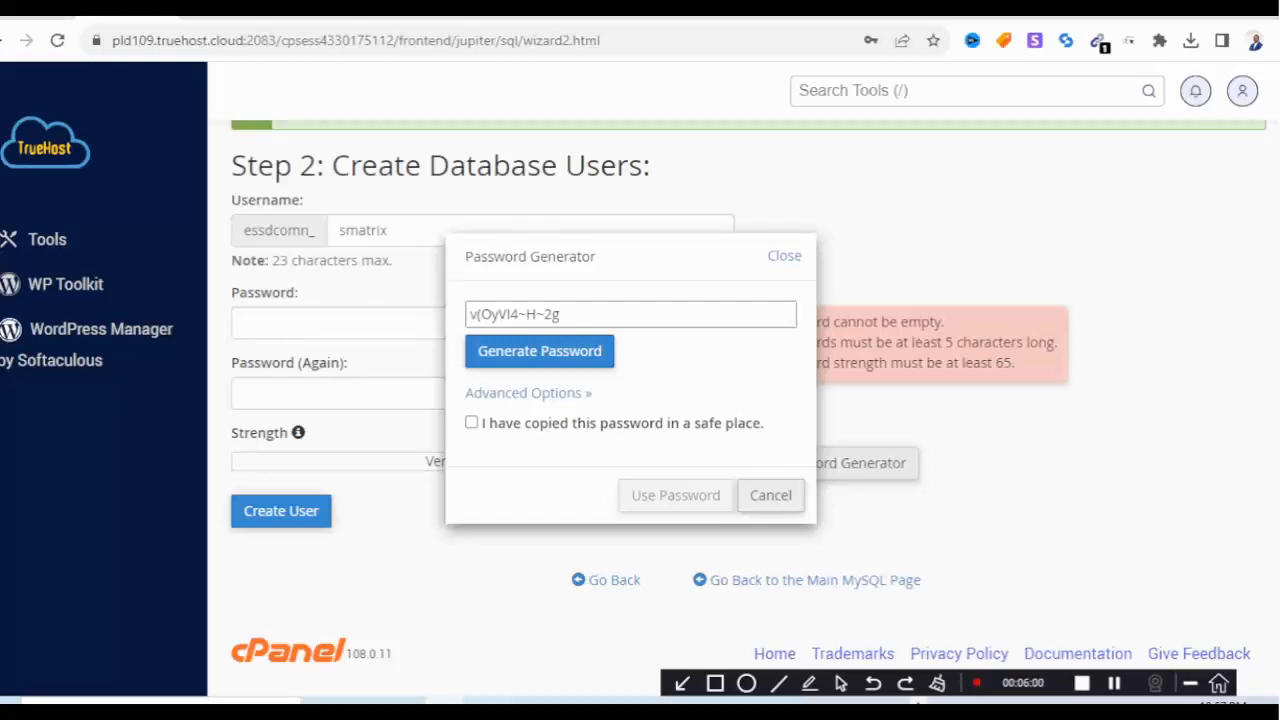
Copy the generated password into a new Notepad note.
left_click(590, 314)
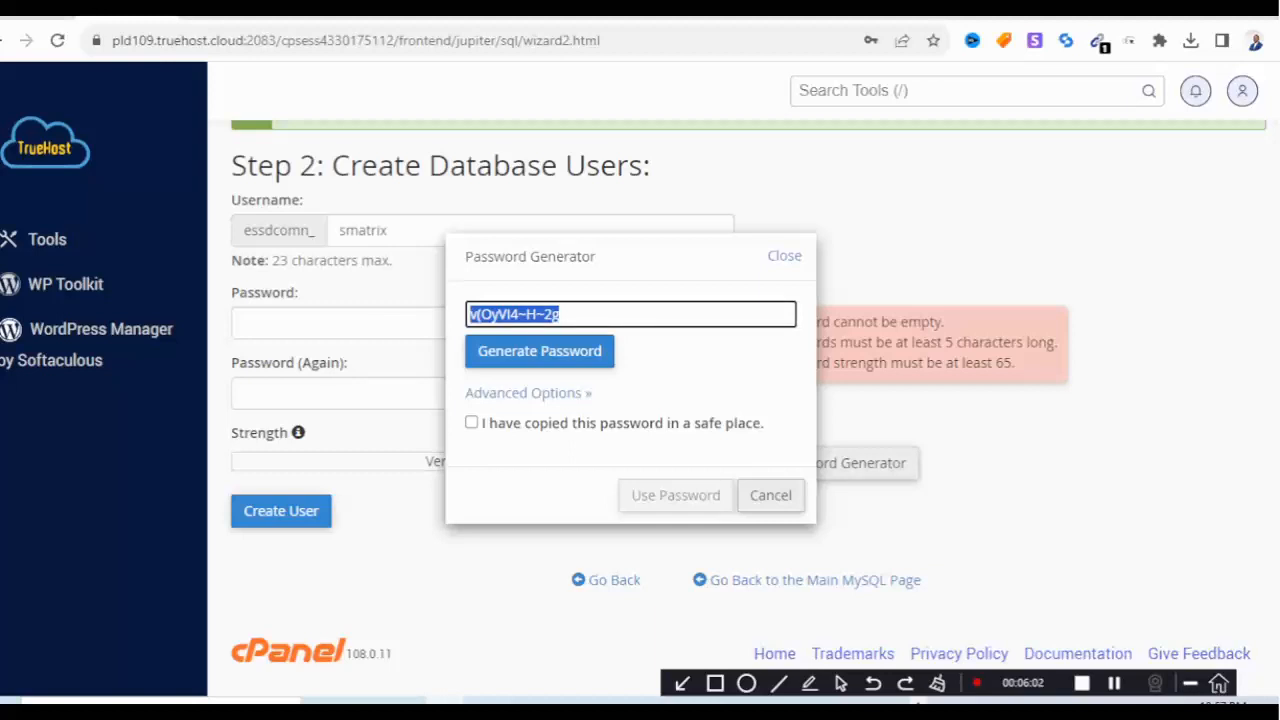
right_click(523, 314)
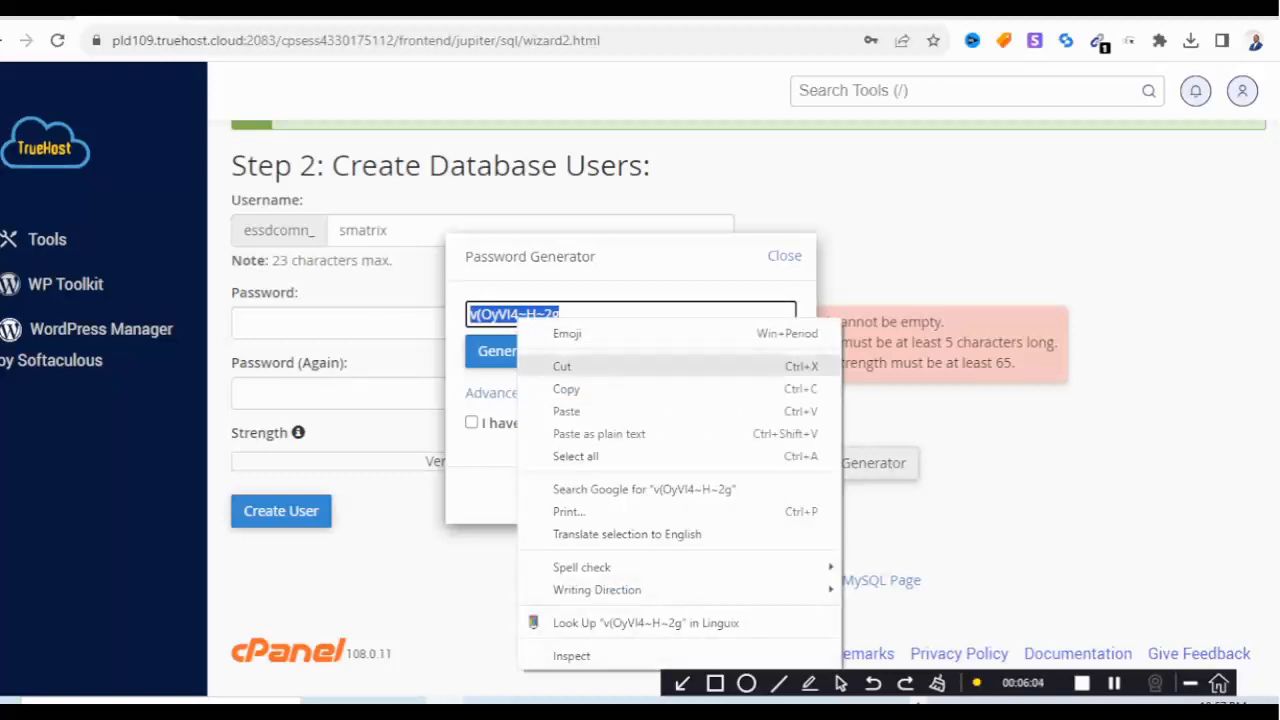
left_click(560, 388)
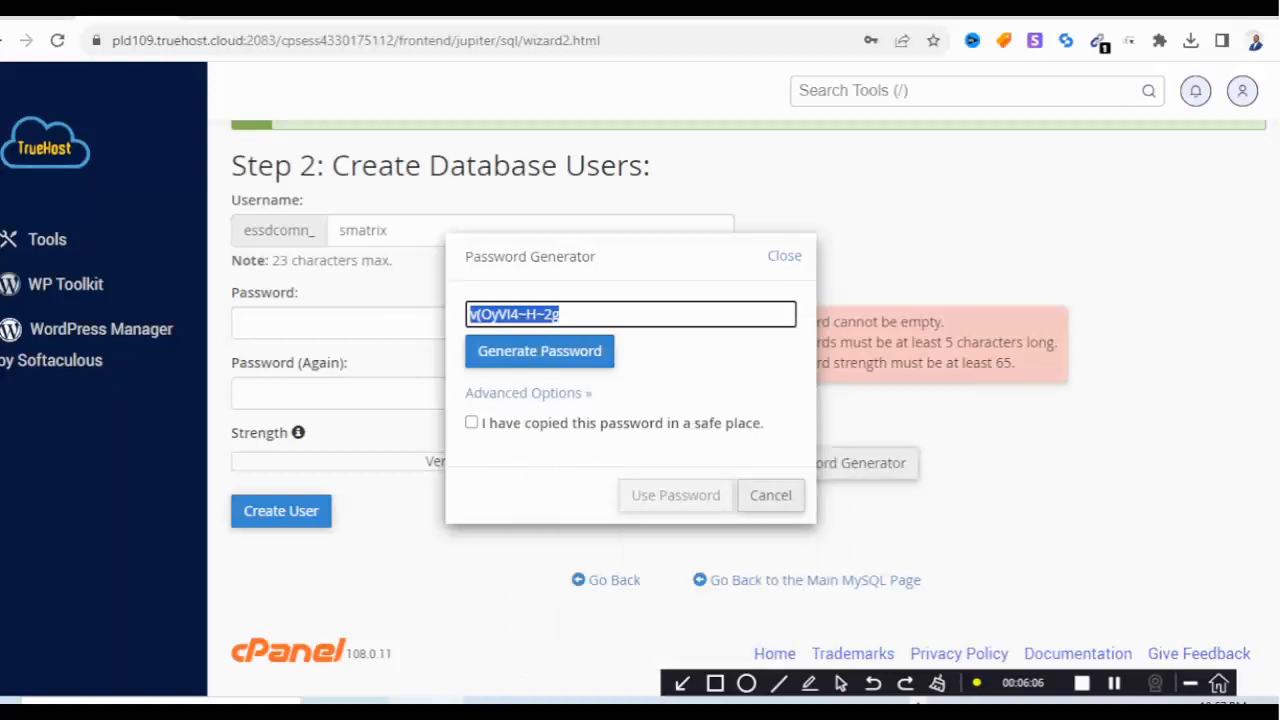
left_click(408, 702)
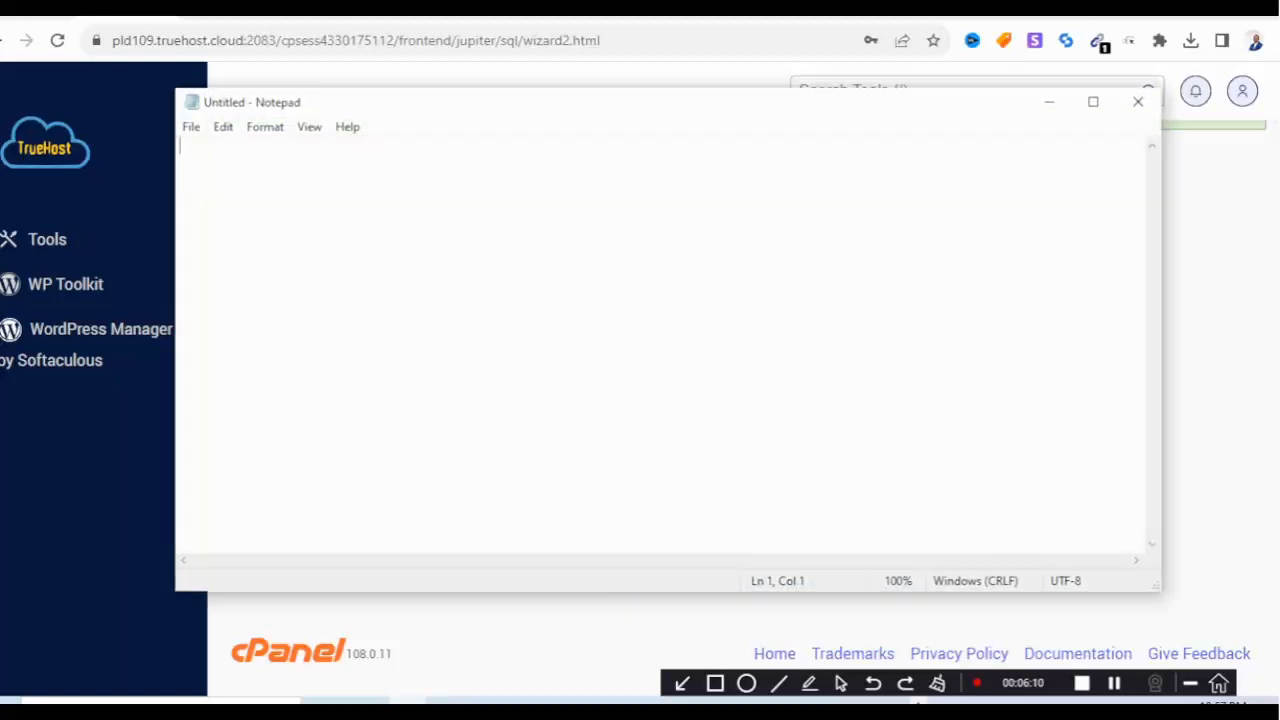
key("ctrl+v")
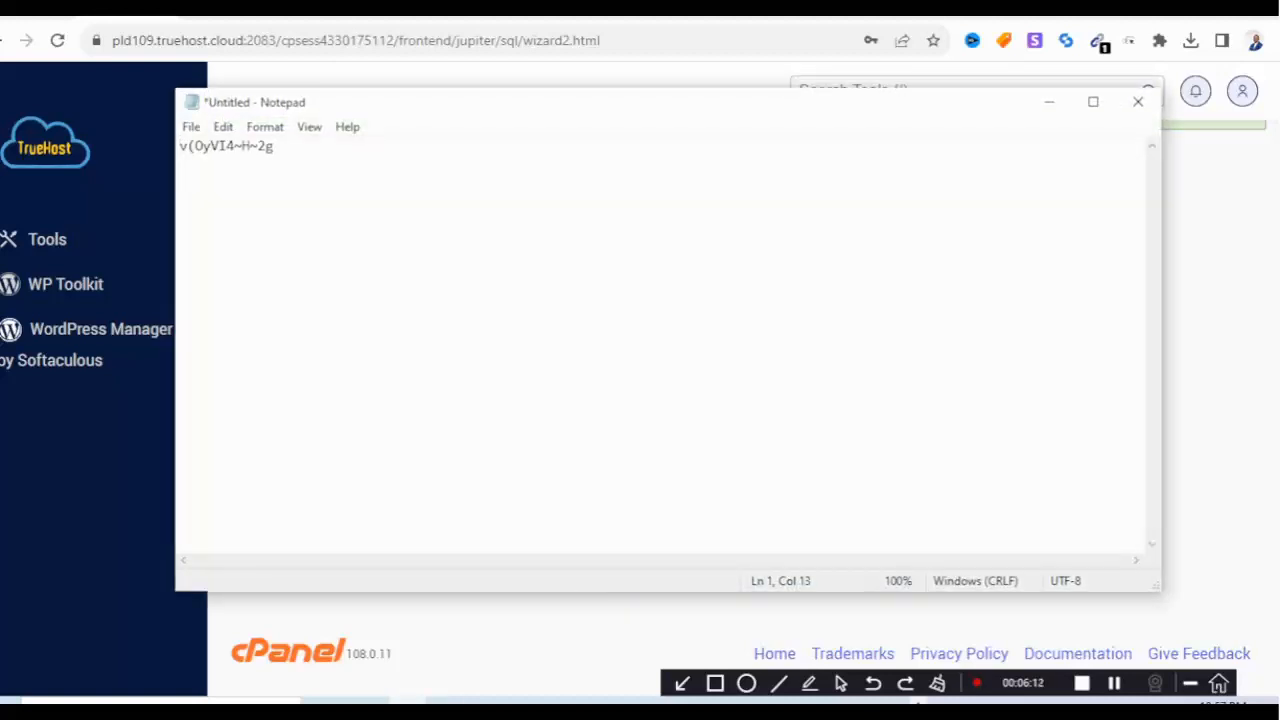
key("Return")
key("Return")
Confirm the password was copied and apply it to both password fields.
left_click(1049, 102)
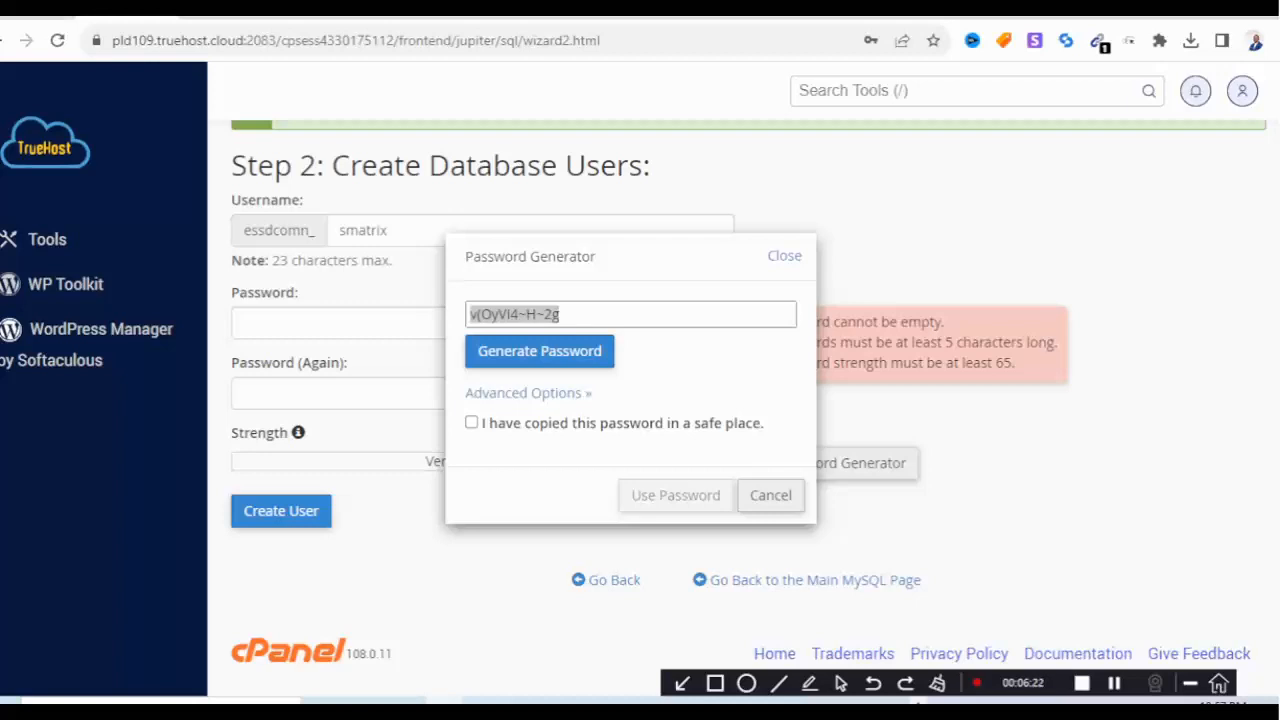
left_click(472, 423)
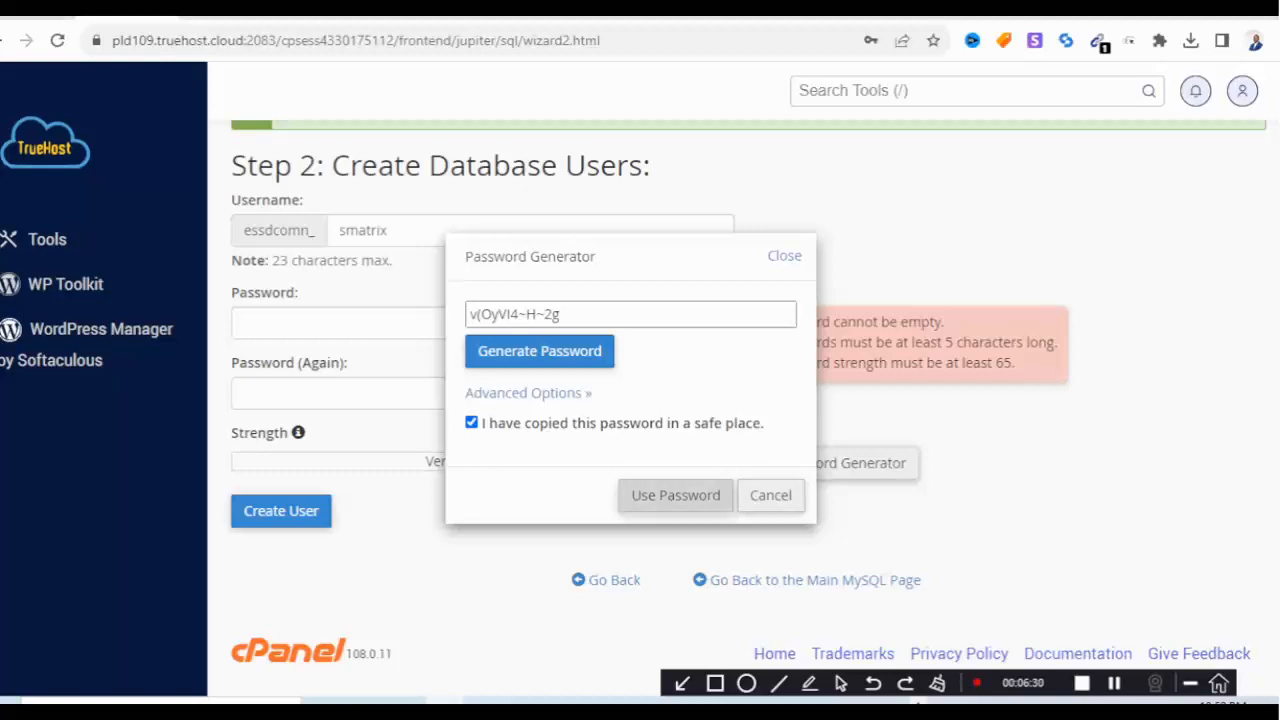
left_click(675, 495)
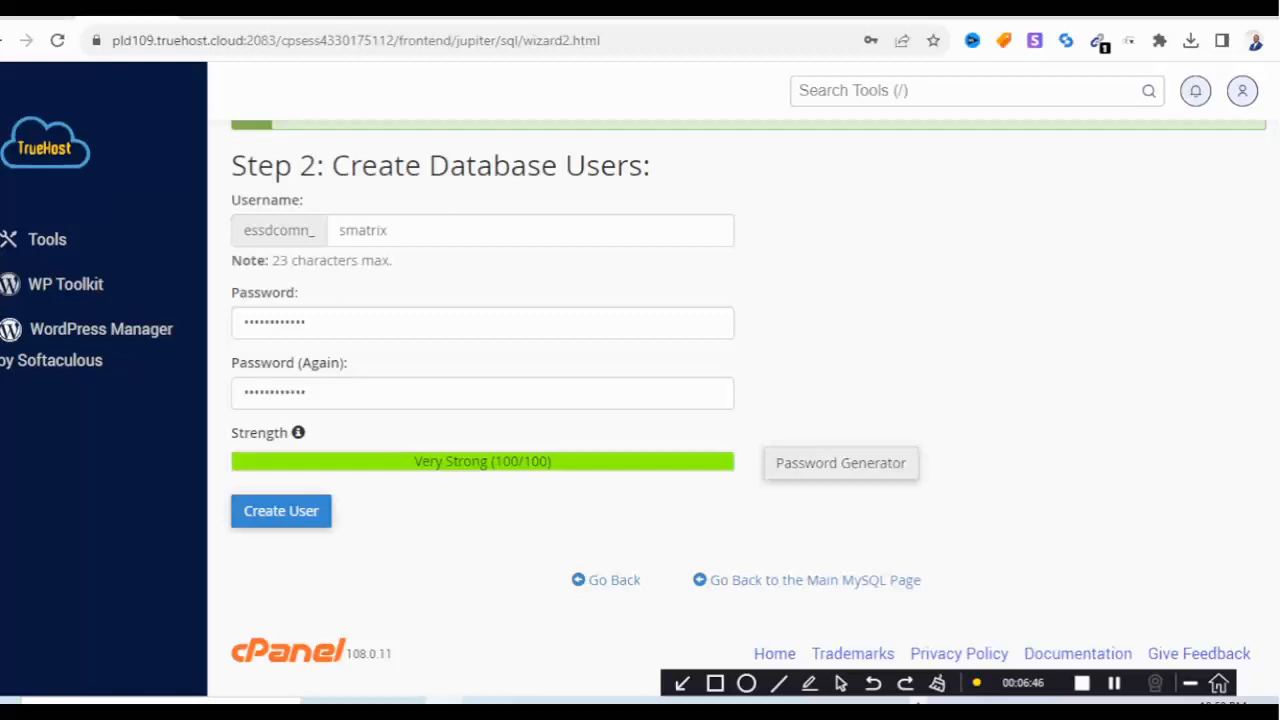
Create user essdcomn_smatrix and paste its user and database names into Notepad.
left_click(281, 511)
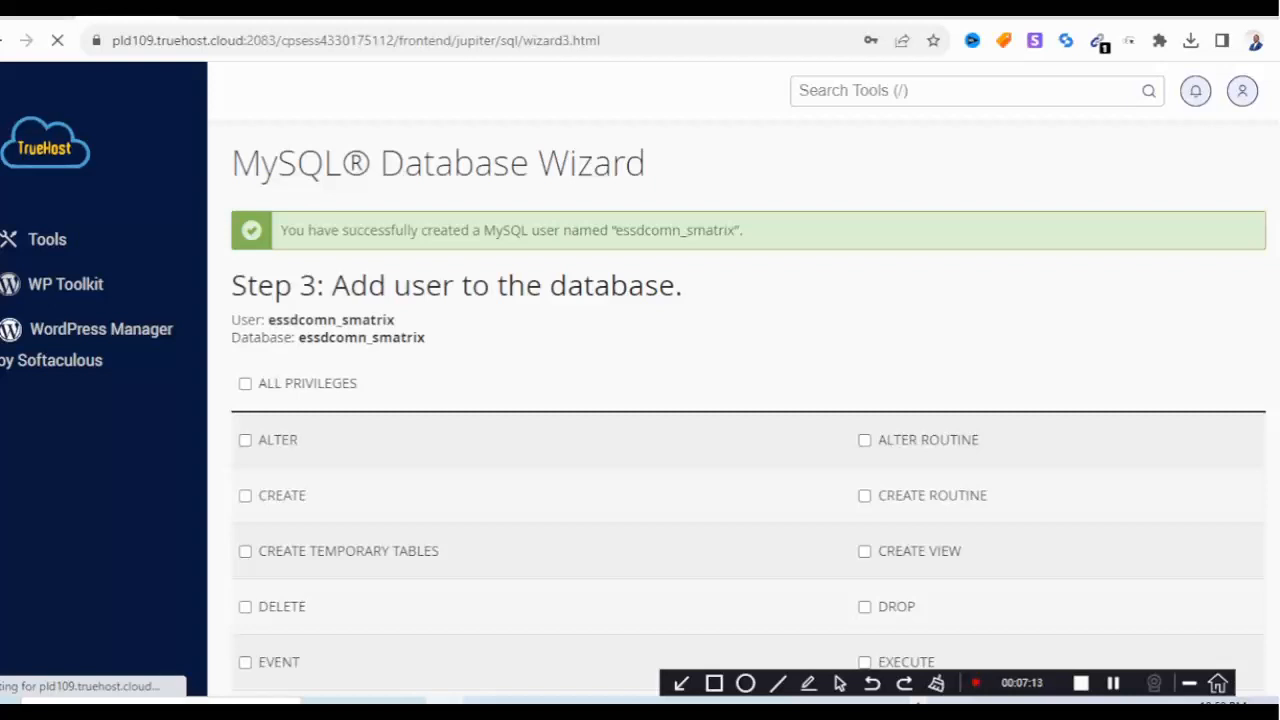
left_click_drag(232, 320, 426, 338)
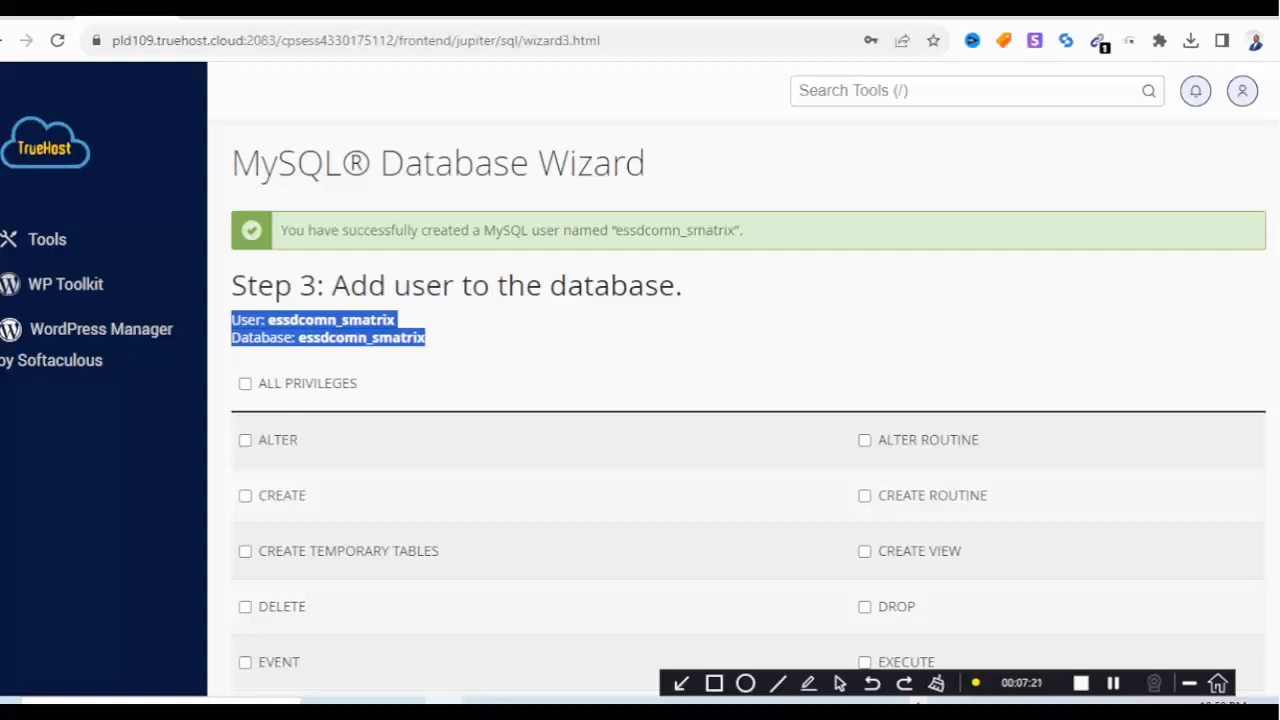
right_click(337, 327)
left_click(384, 337)
left_click(406, 702)
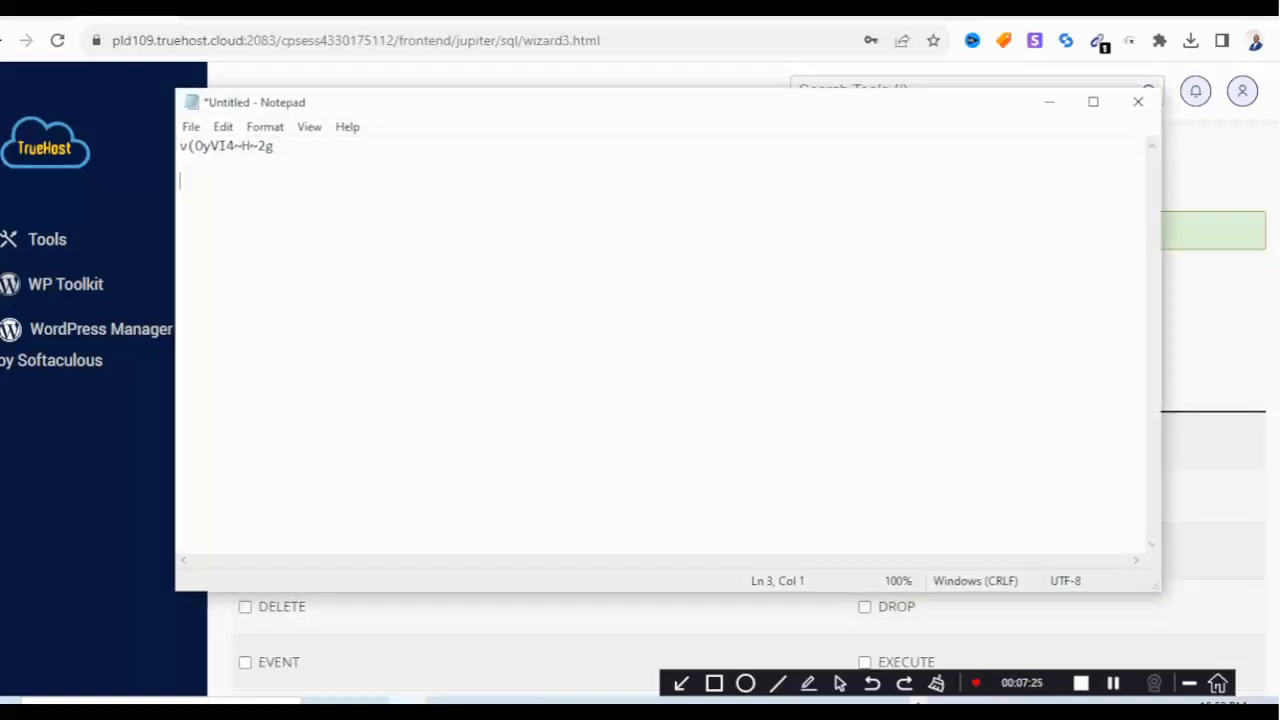
key("ctrl+v")
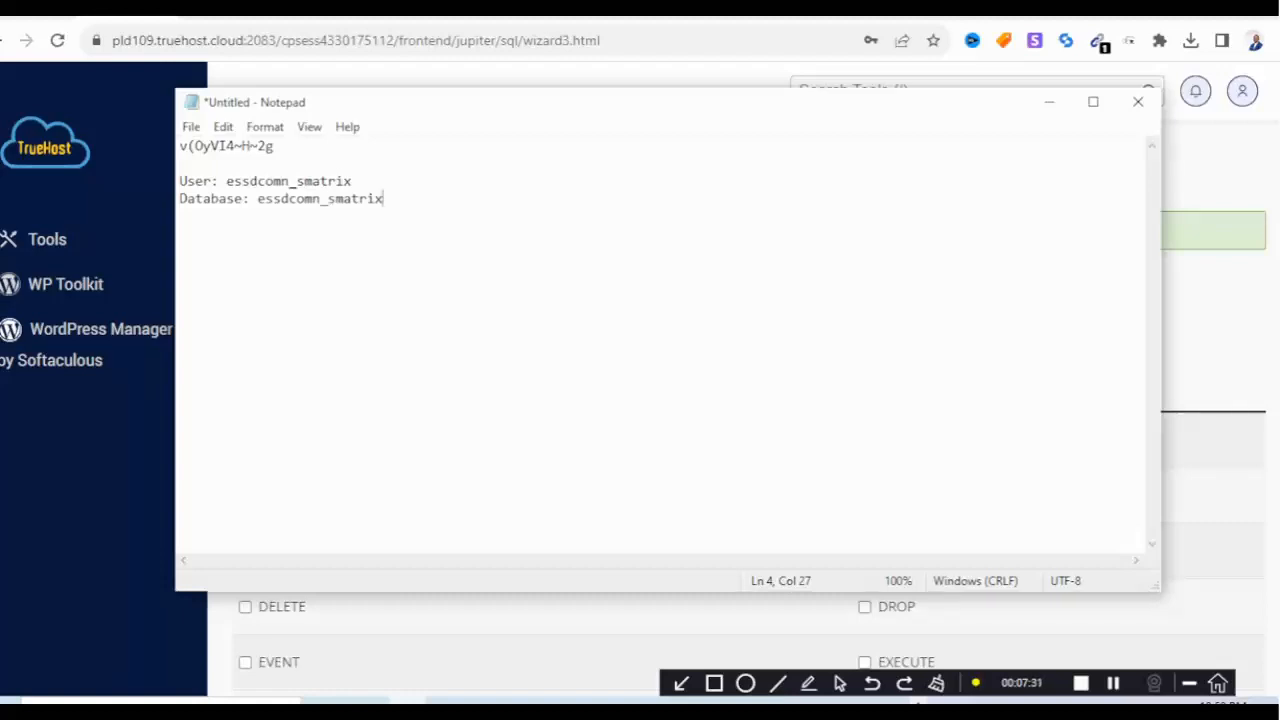
key("alt+Tab")
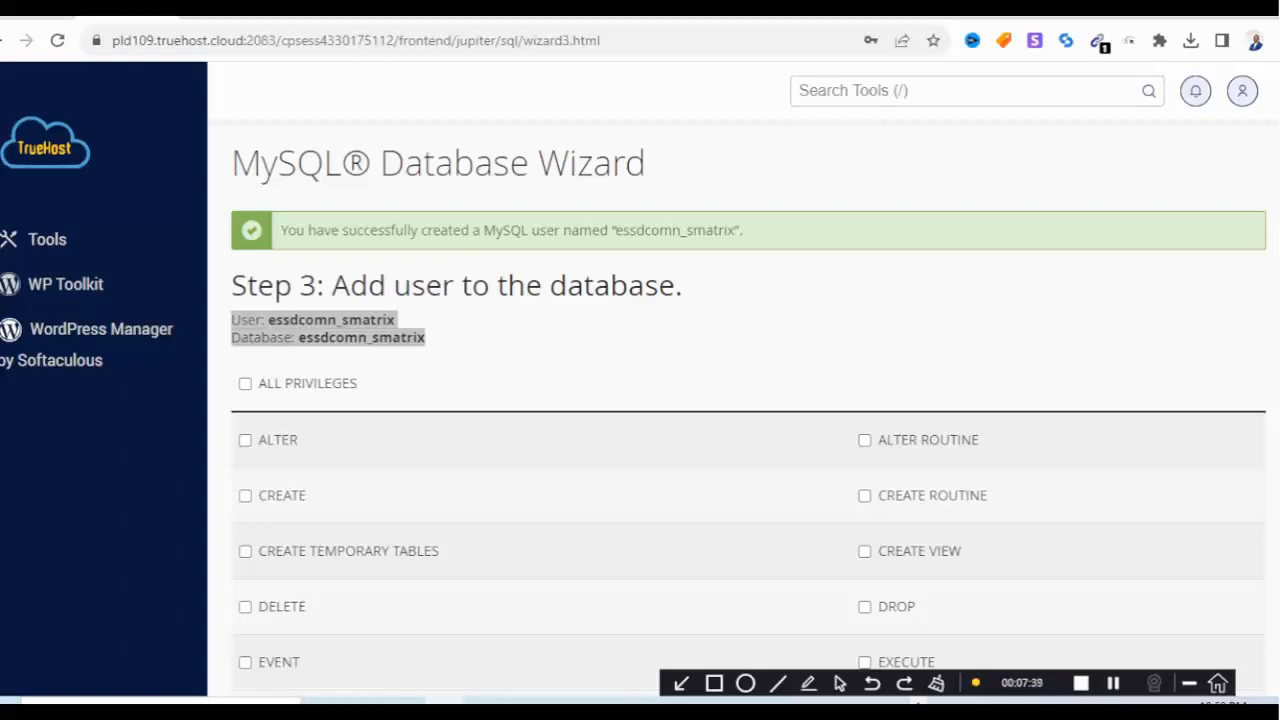
Grant the user ALL PRIVILEGES on essdcomn_smatrix and finish the wizard.
left_click(245, 384)
scroll(748, 405, "down", 3)
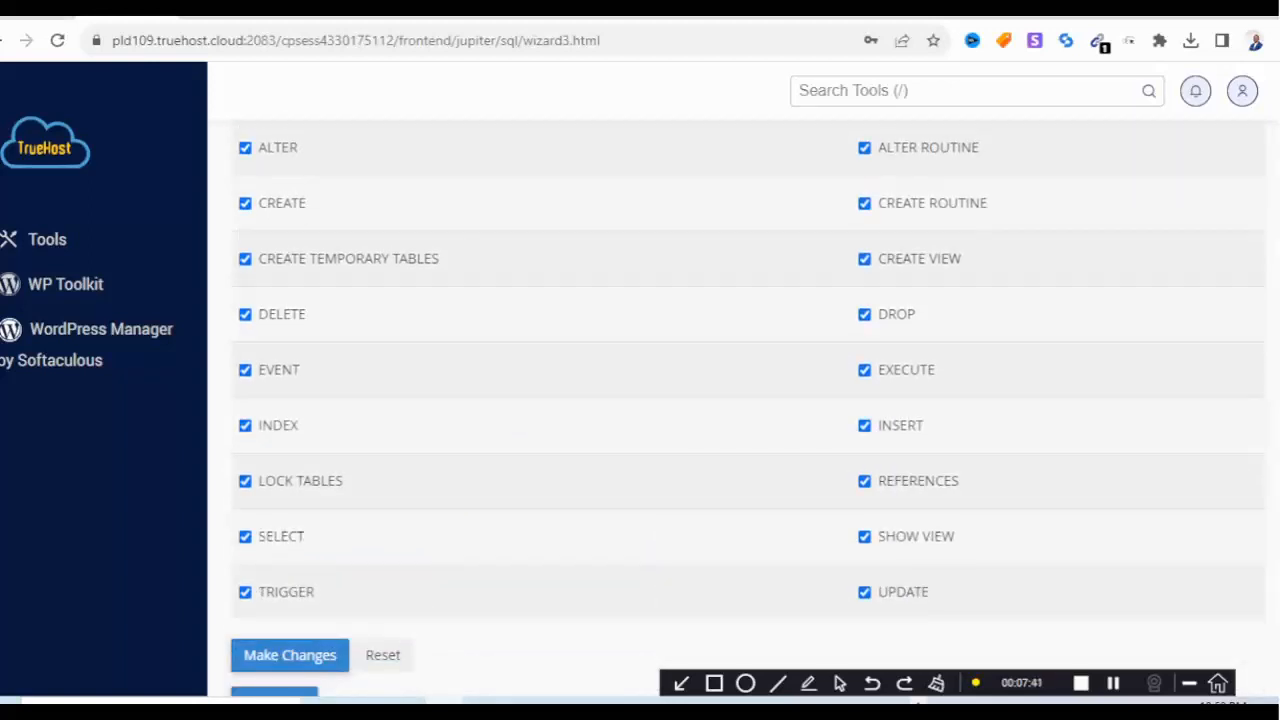
scroll(748, 405, "up", 2)
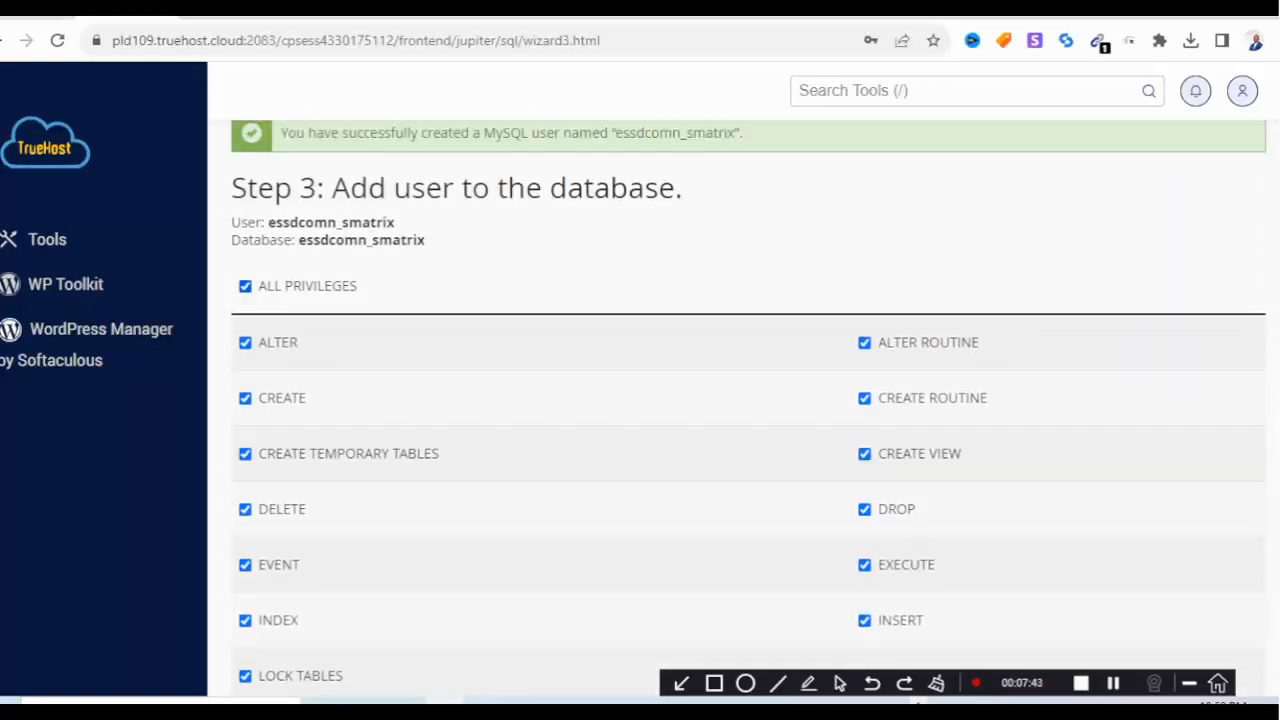
scroll(748, 405, "down", 3)
left_click(274, 605)
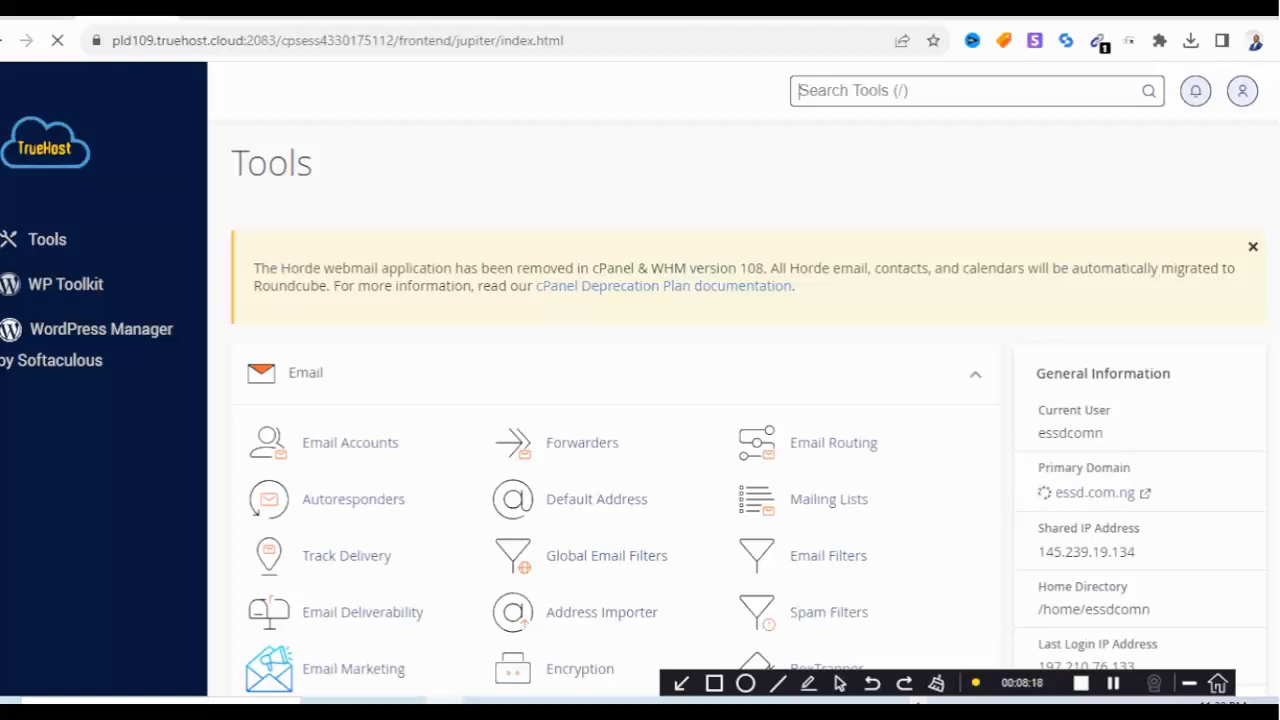
Search cPanel tools for 'php' and open phpMyAdmin.
type("php")
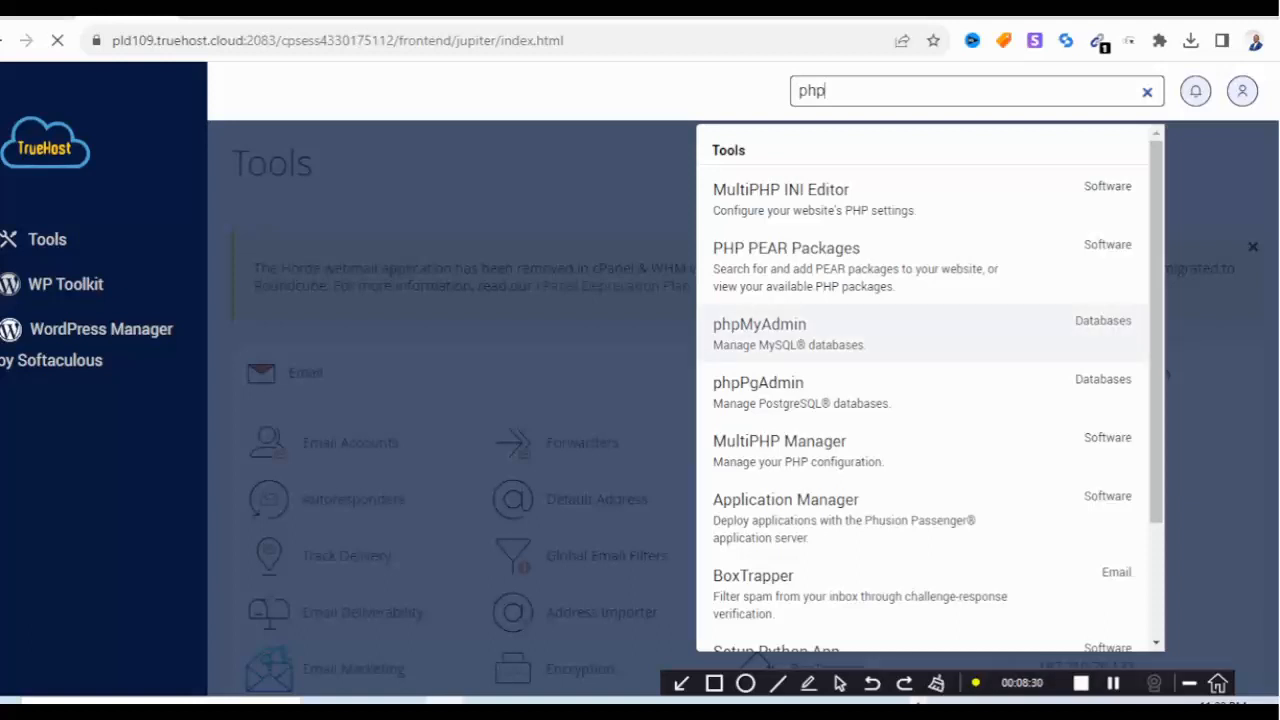
left_click(770, 333)
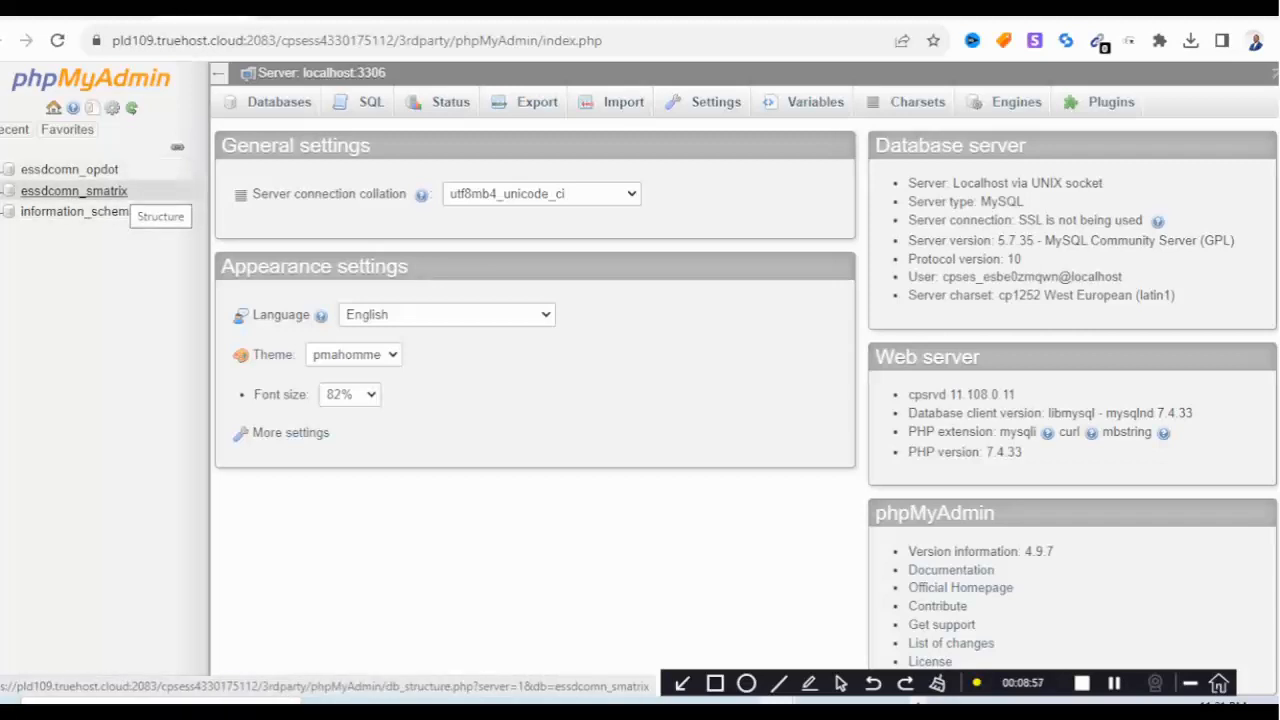
Import SQL/install.sql into the essdcomn_smatrix database, running its 126 queries.
left_click(100, 191)
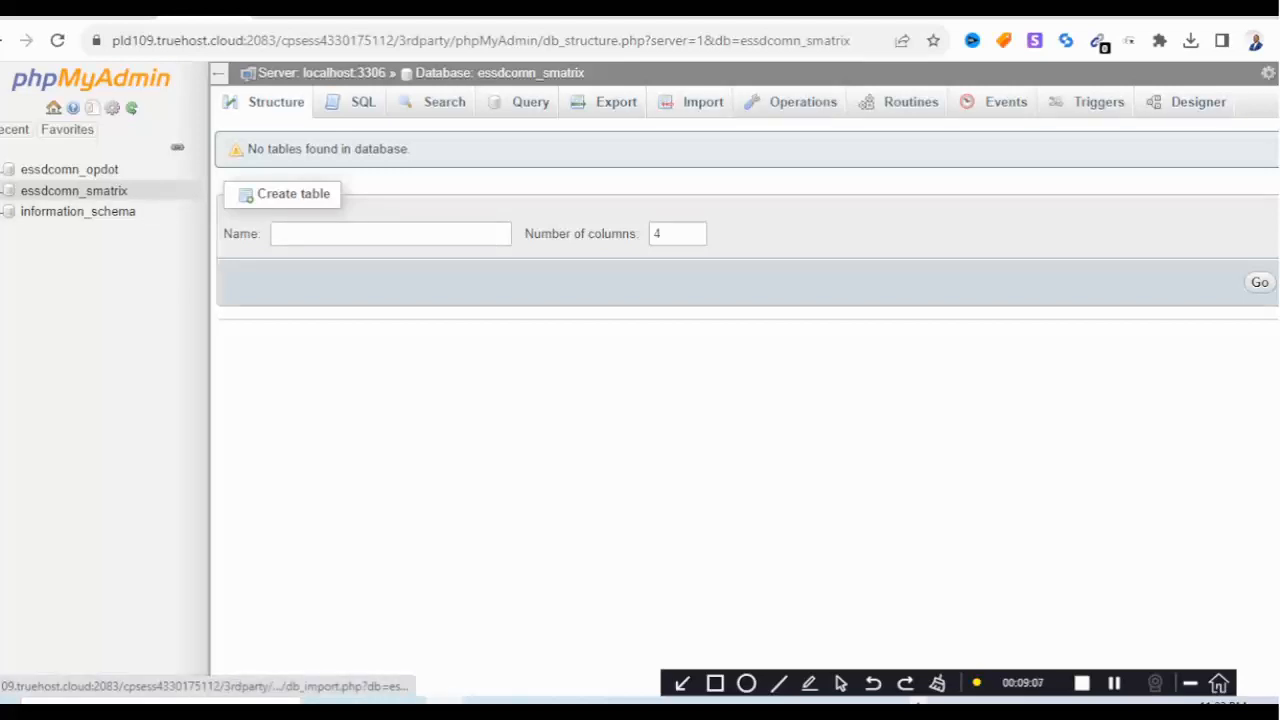
left_click(703, 101)
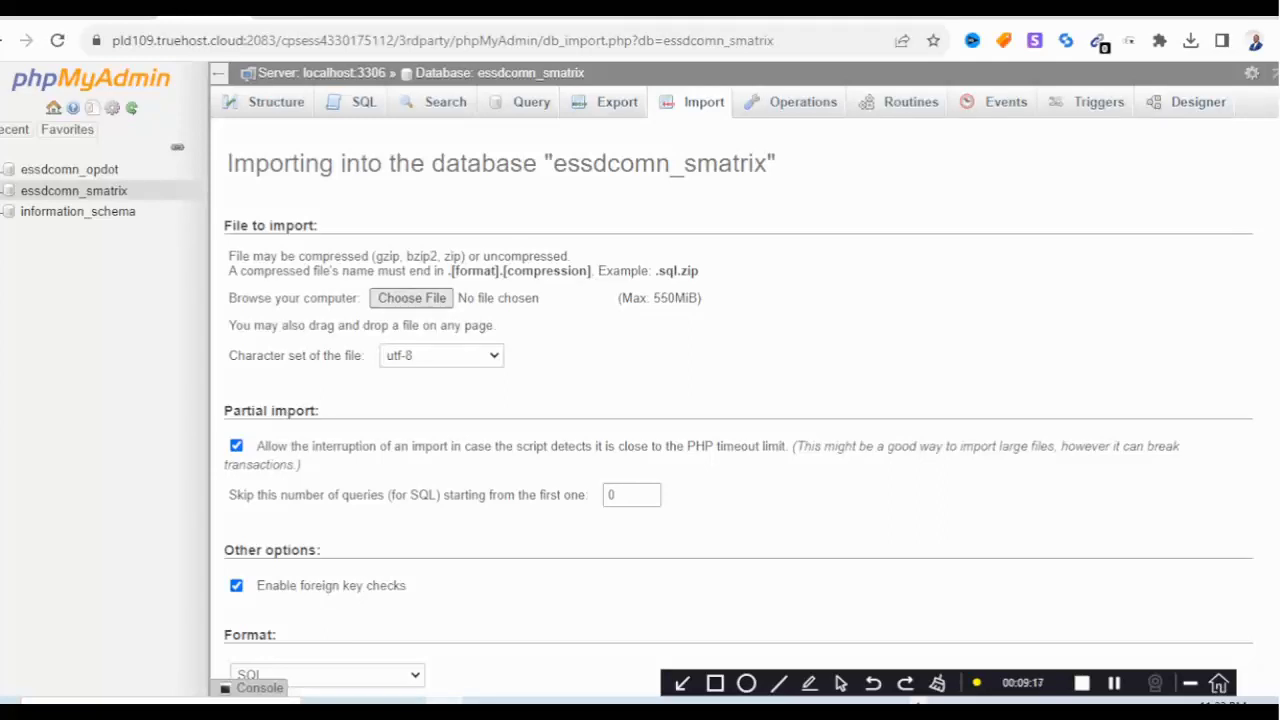
left_click(411, 297)
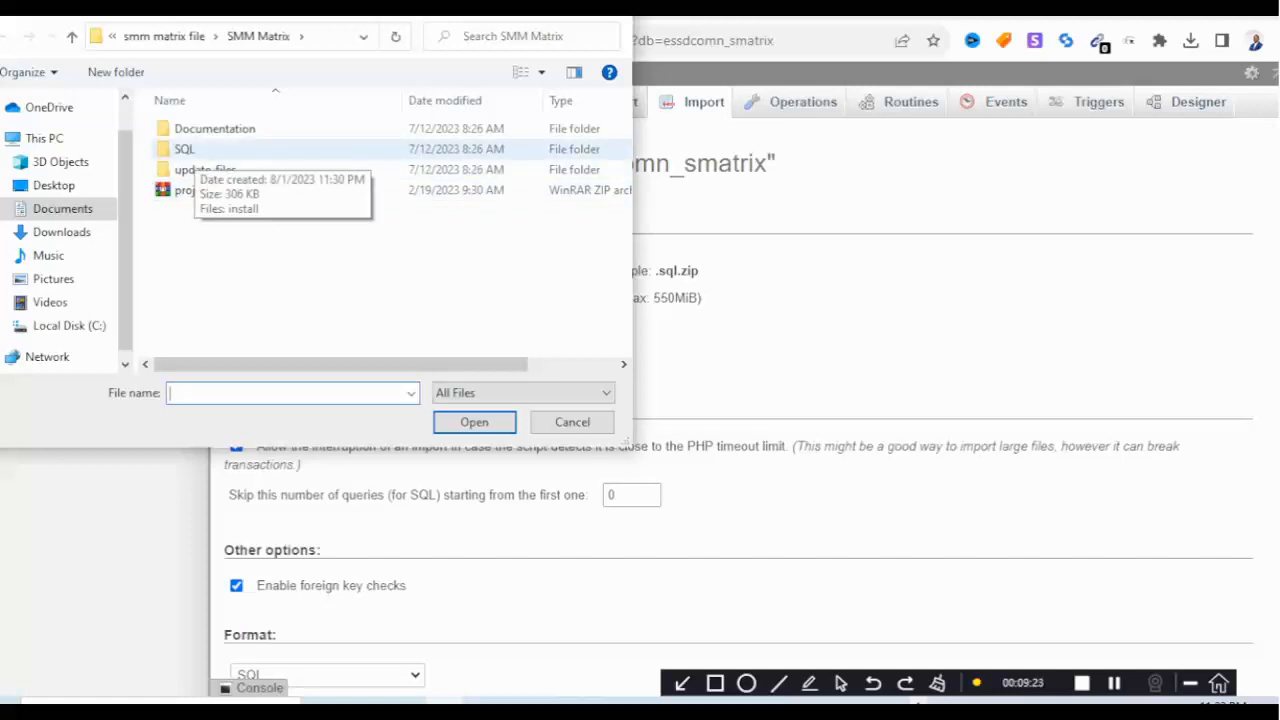
double_click(195, 150)
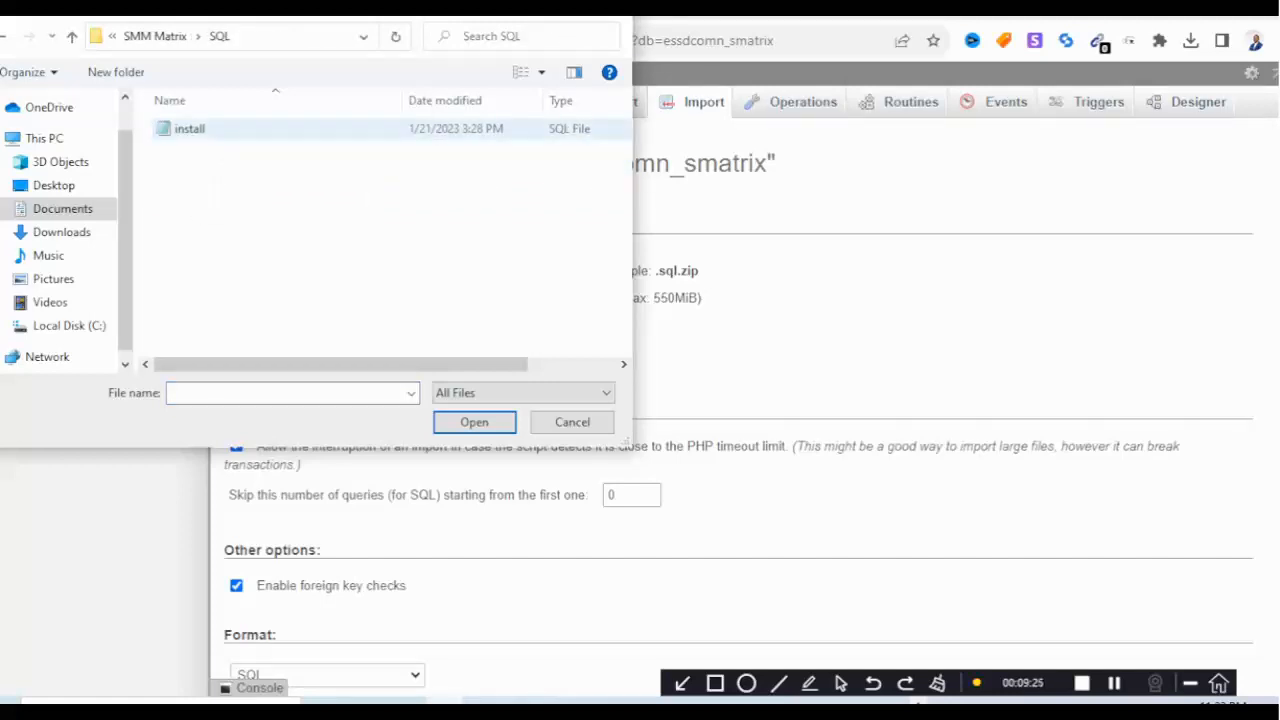
left_click(195, 130)
left_click(474, 421)
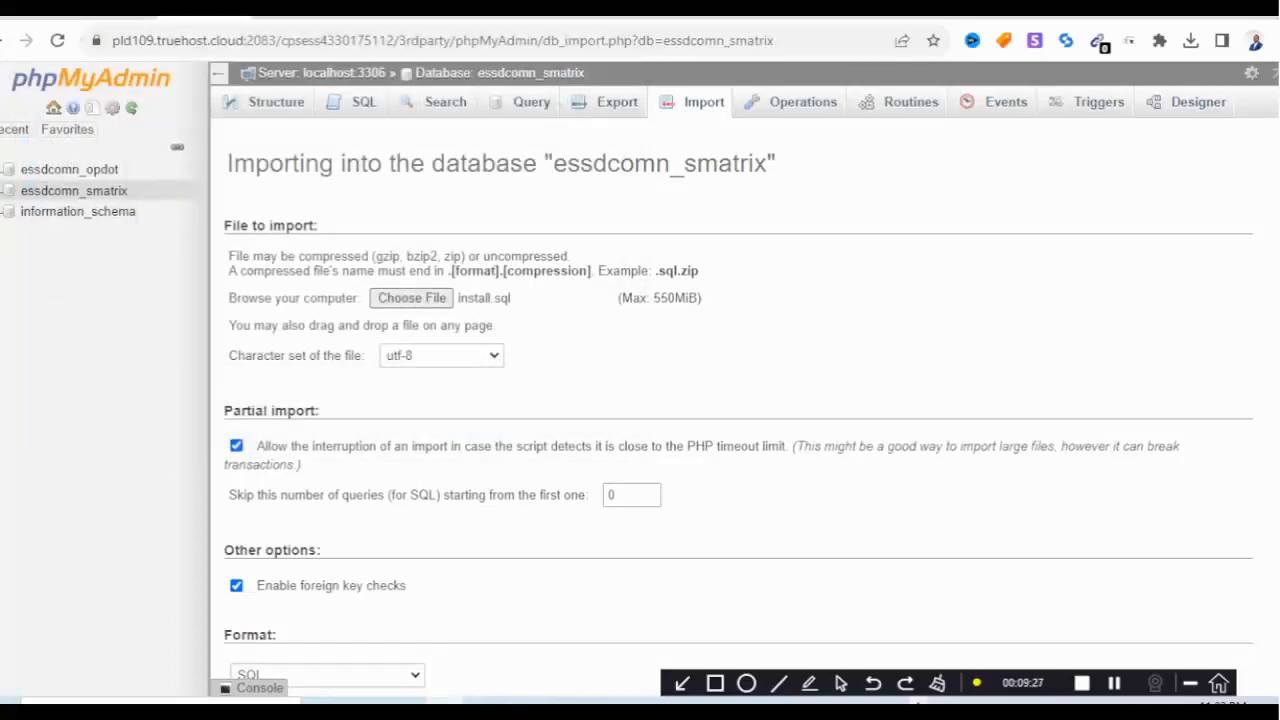
scroll(740, 400, "down", 3)
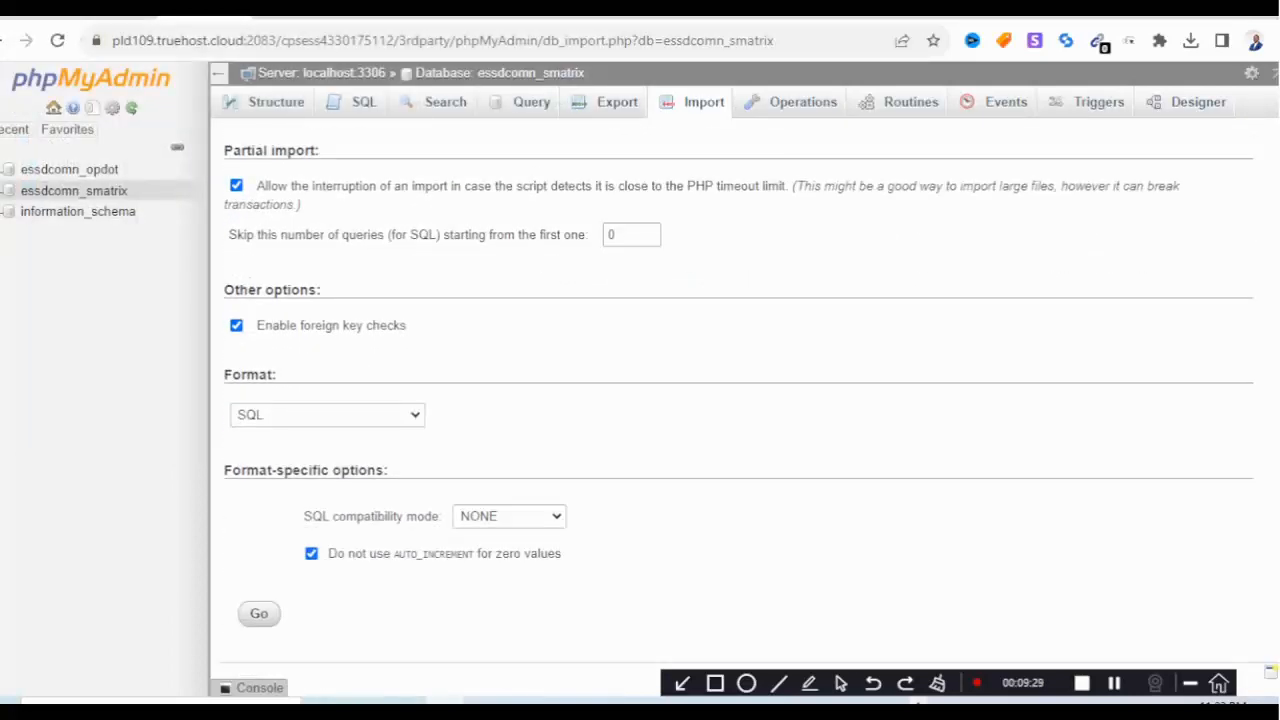
scroll(740, 400, "up", 3)
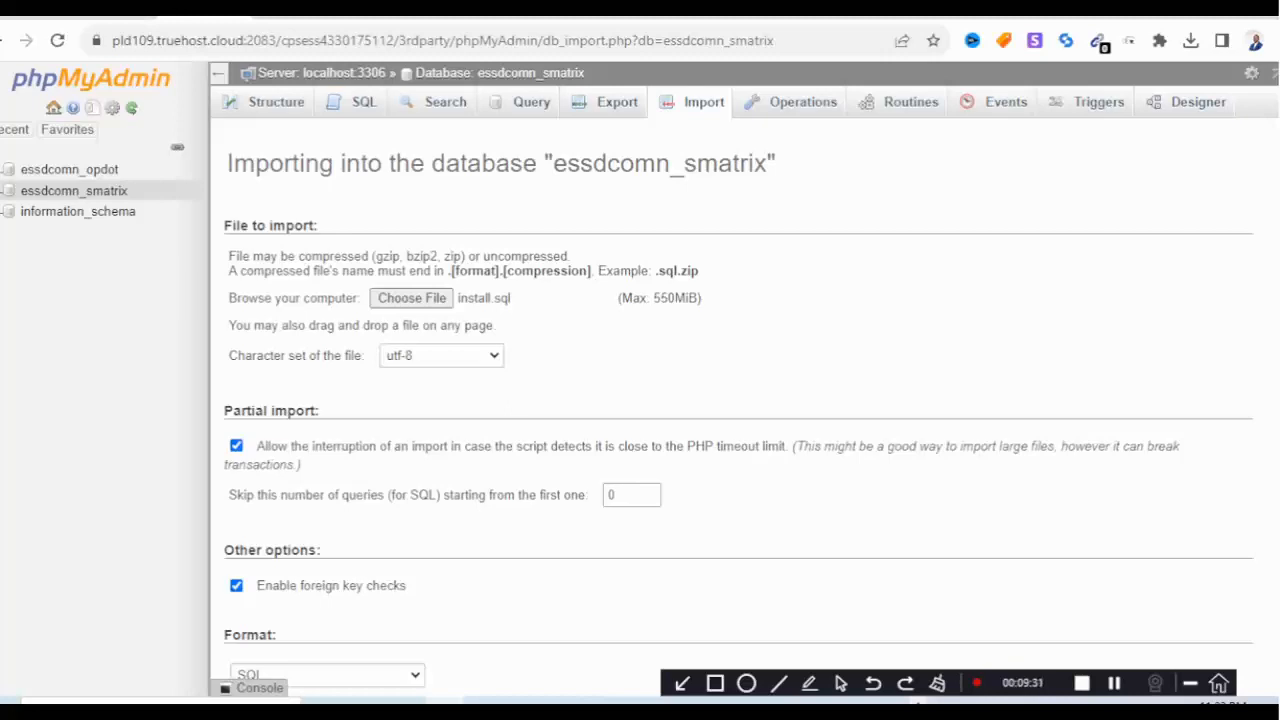
scroll(740, 400, "down", 3)
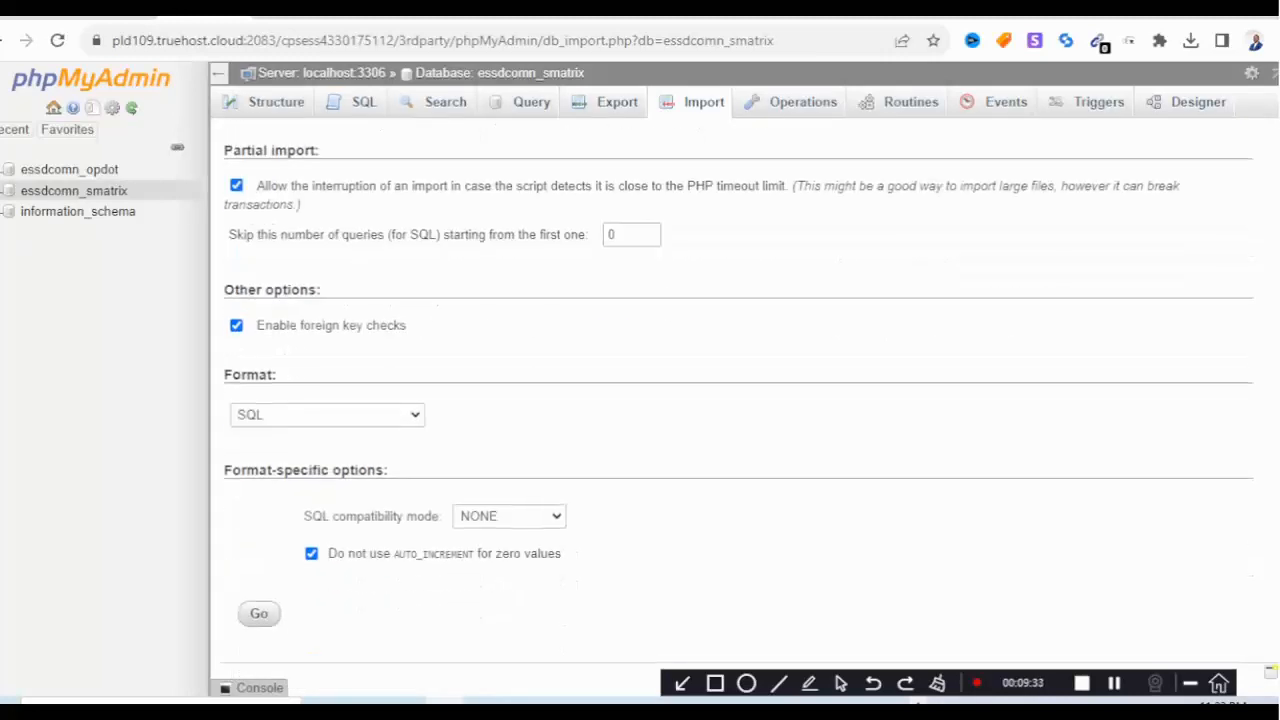
left_click(259, 613)
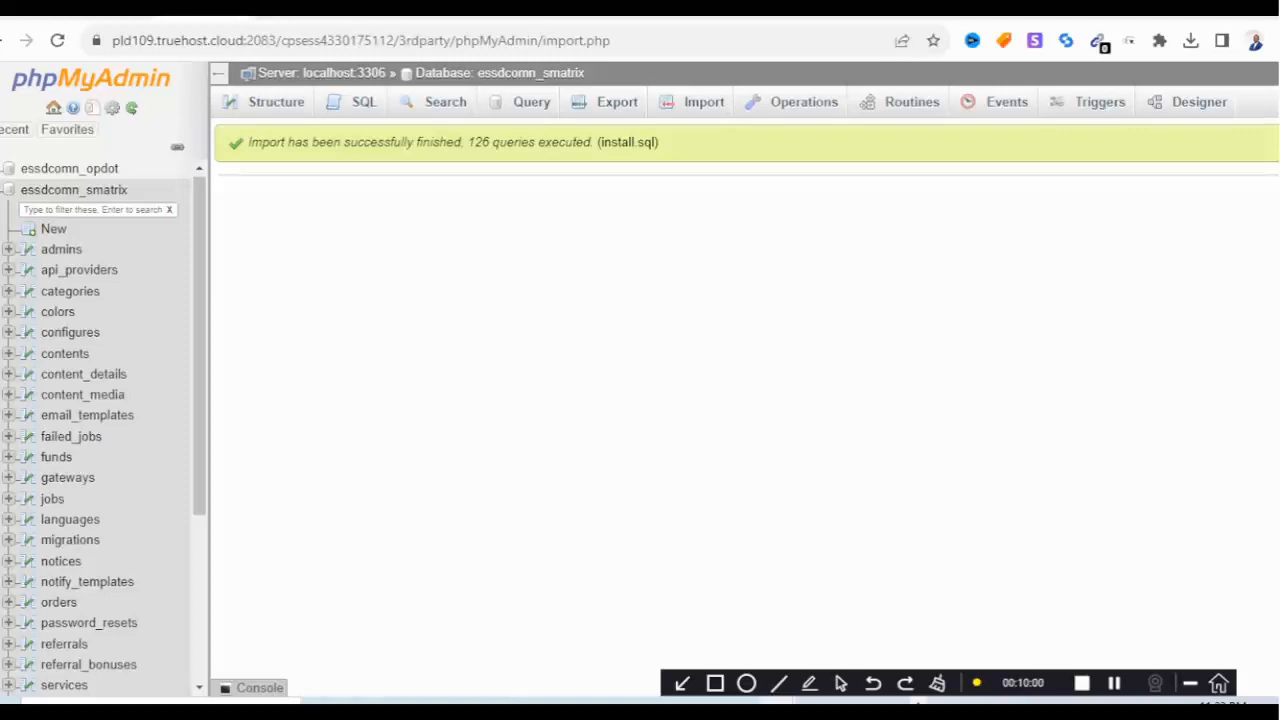
scroll(100, 430, "down", 5)
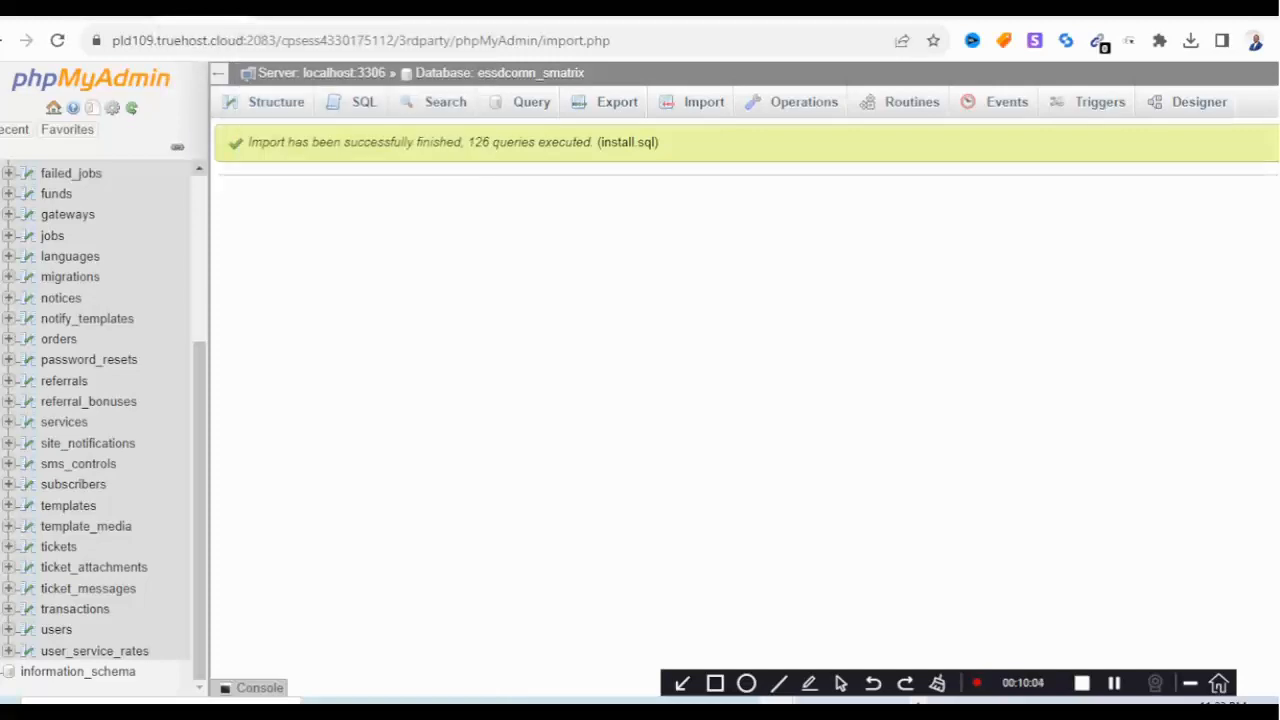
Return to the public_html listing and bring up the Extract dialog for project.zip.
left_click(381, 10)
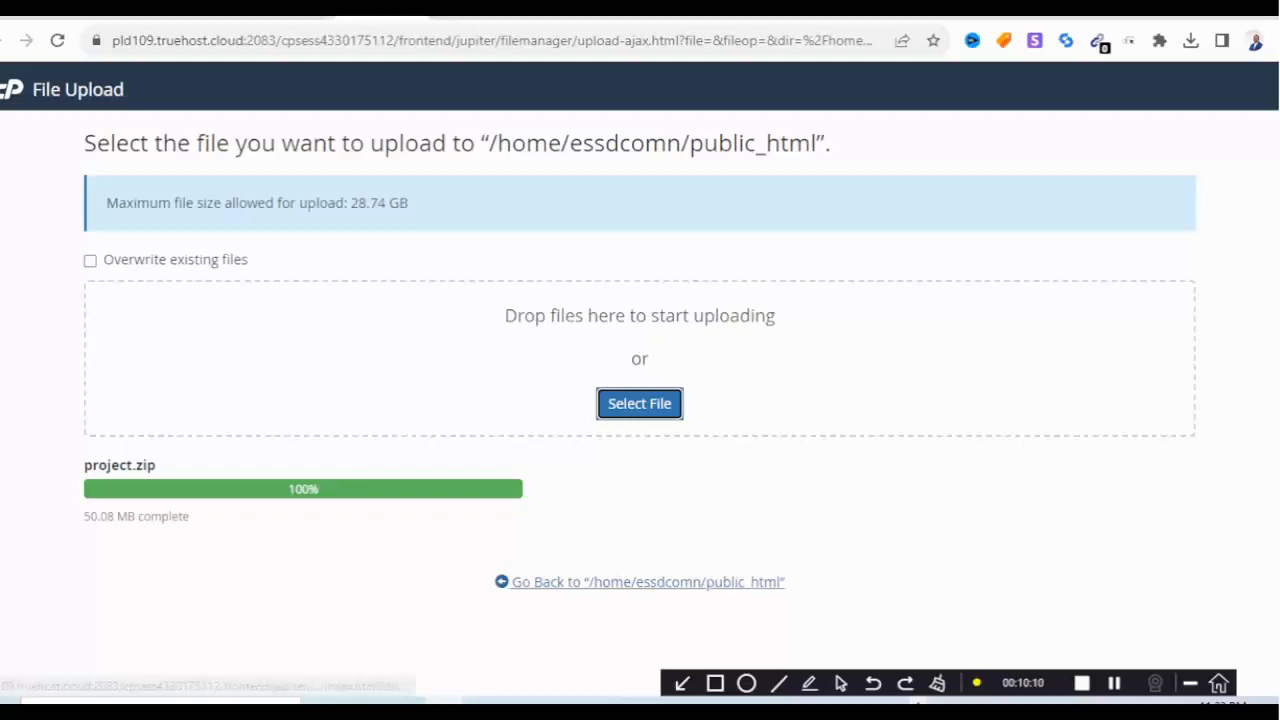
left_click(648, 582)
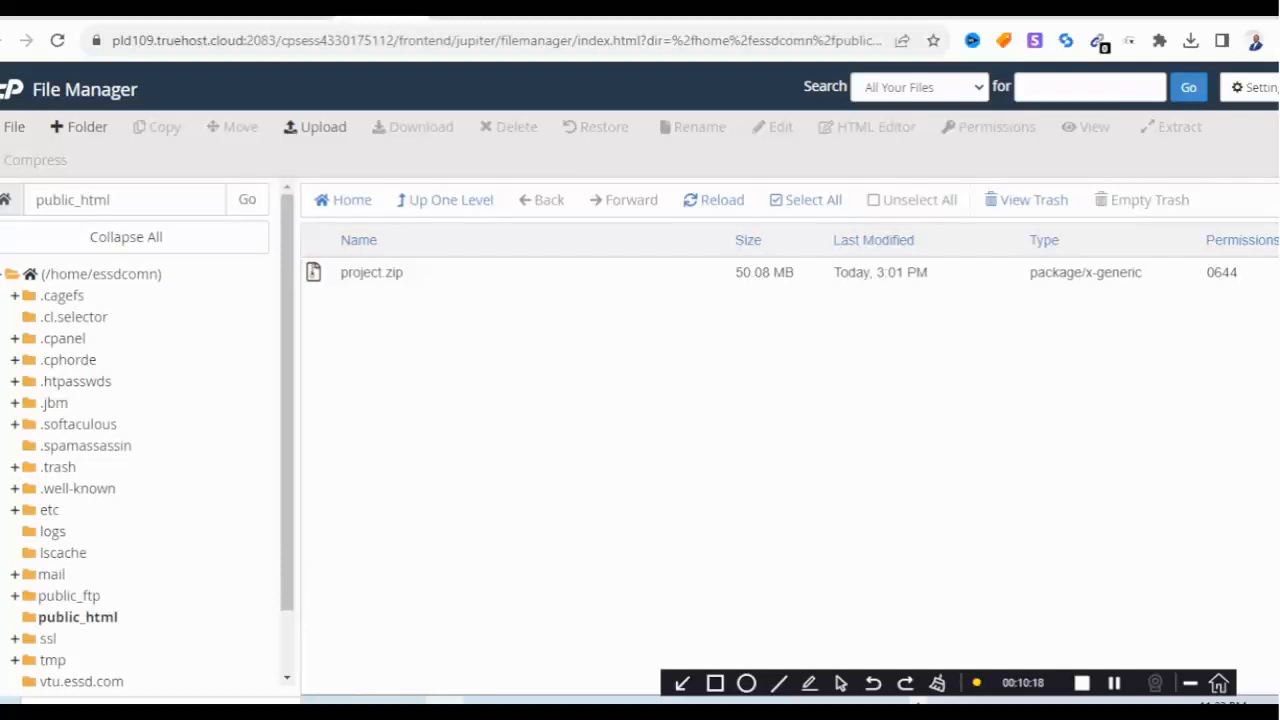
left_click(372, 272)
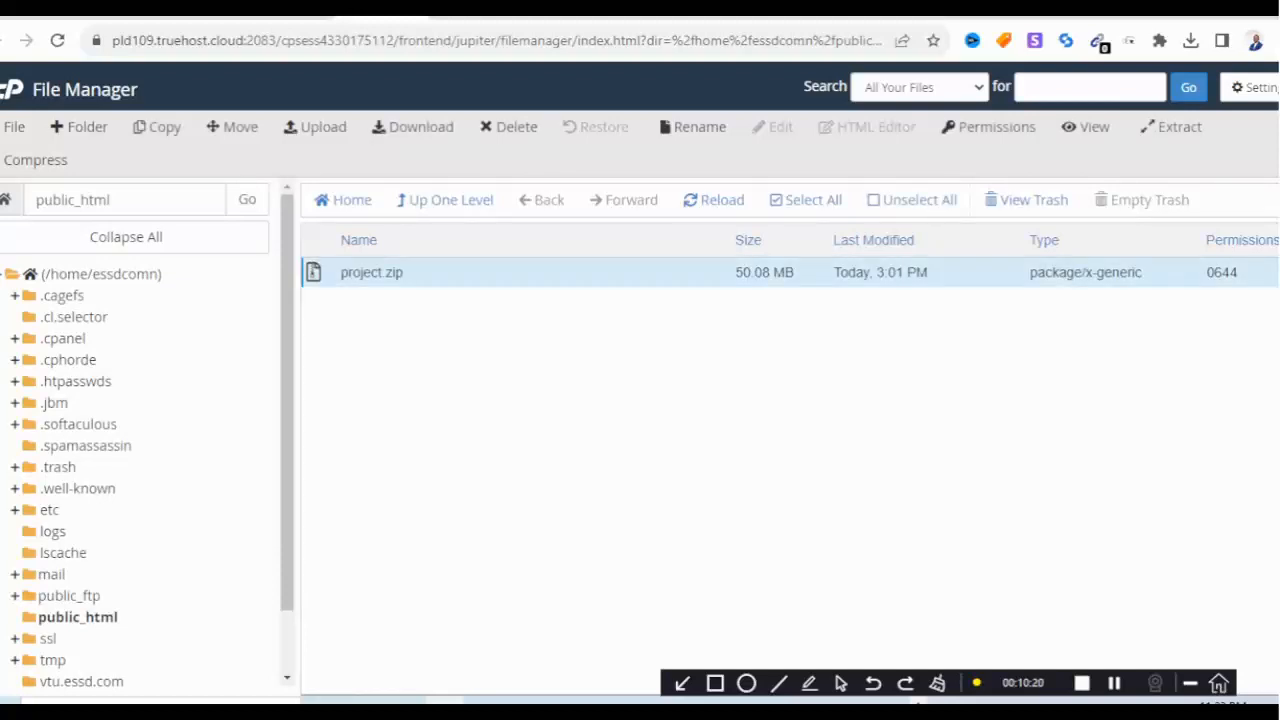
right_click(378, 276)
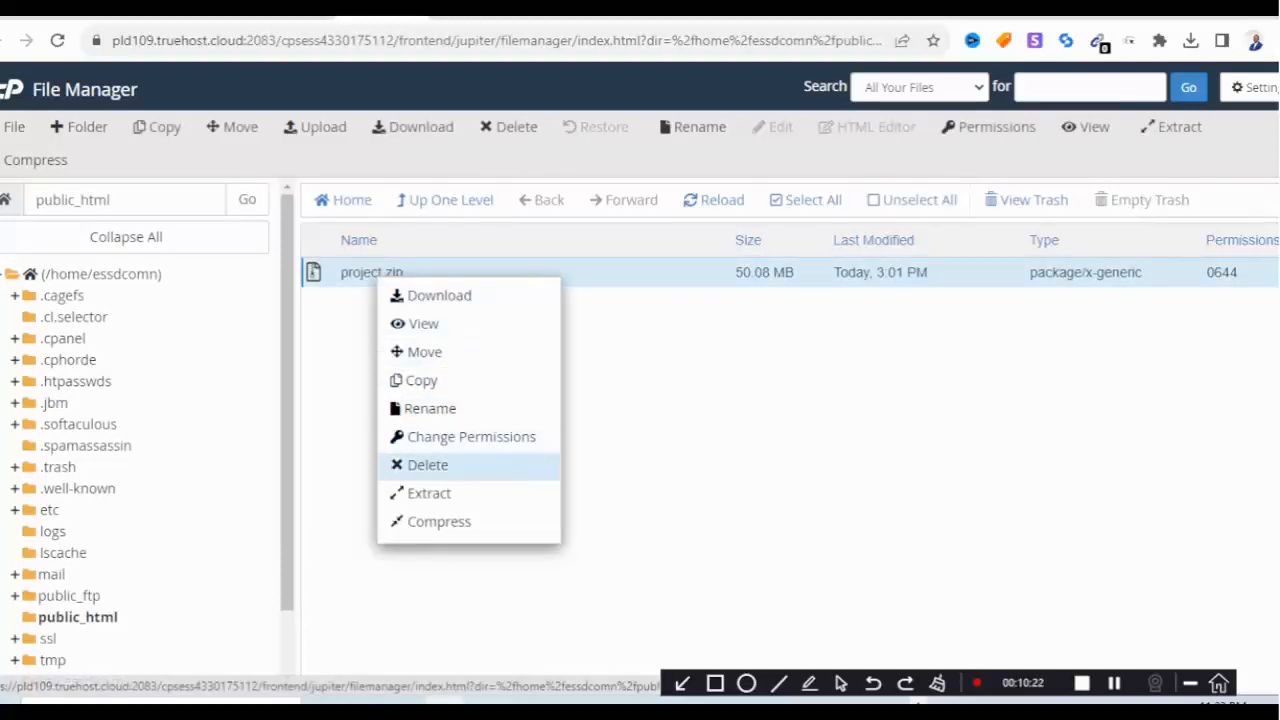
left_click(429, 493)
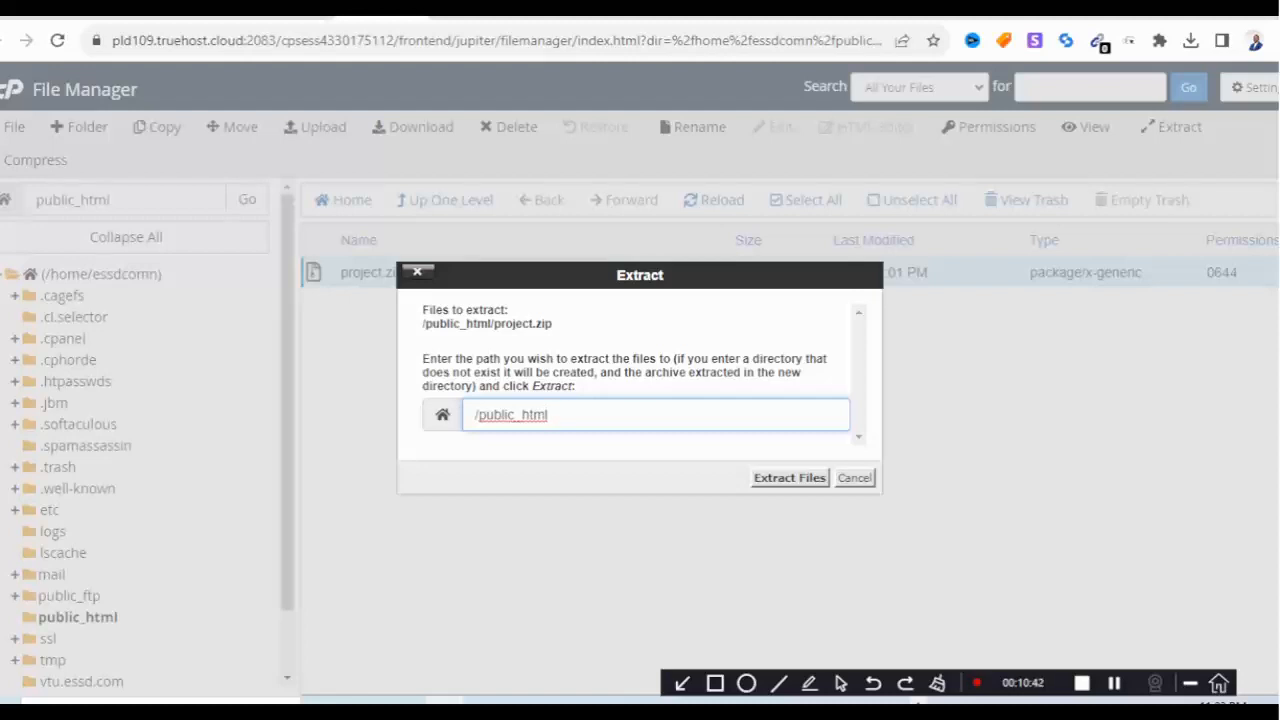
Clear the destination path, extract project.zip into public_html, and close the results.
key("BackSpace")
key("BackSpace")
key("BackSpace")
key("BackSpace")
key("BackSpace")
key("BackSpace")
key("BackSpace")
key("BackSpace")
key("BackSpace")
key("BackSpace")
key("BackSpace")
key("BackSpace")
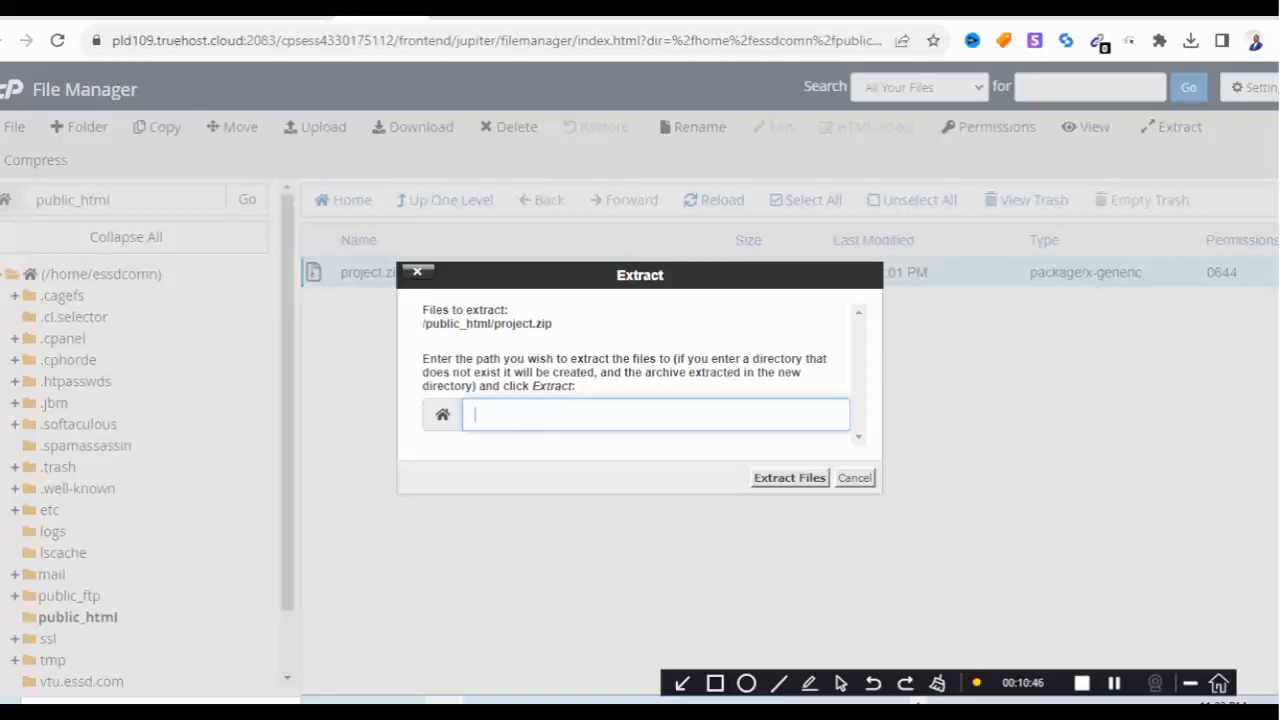
left_click(789, 478)
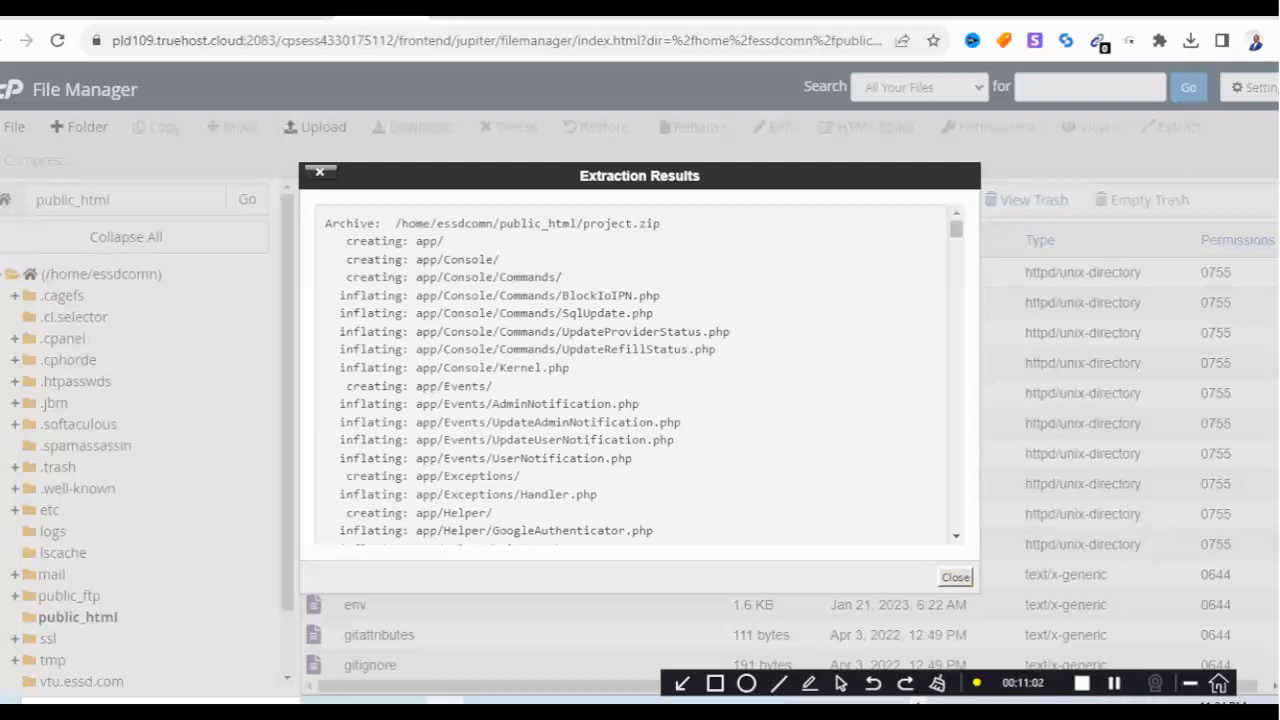
left_click(956, 577)
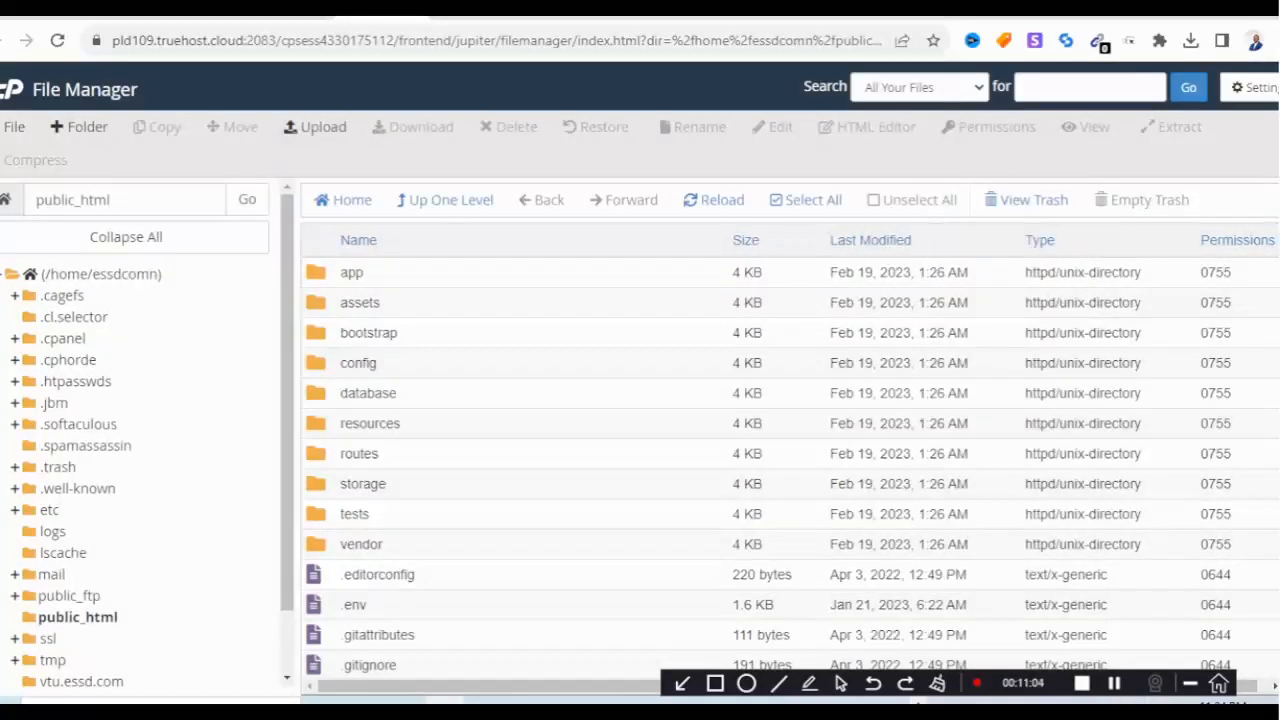
Permanently delete project.zip, skipping the trash, and return to the cPanel Tools page.
scroll(790, 460, "down", 4)
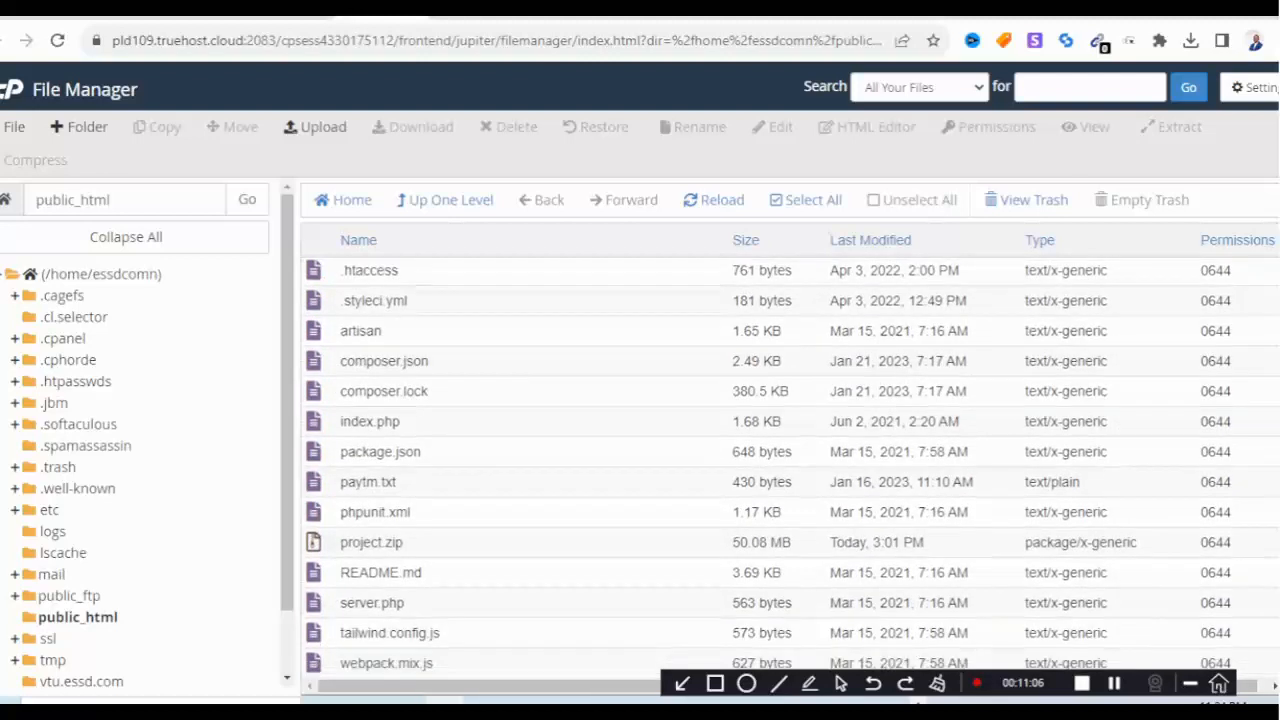
left_click(371, 542)
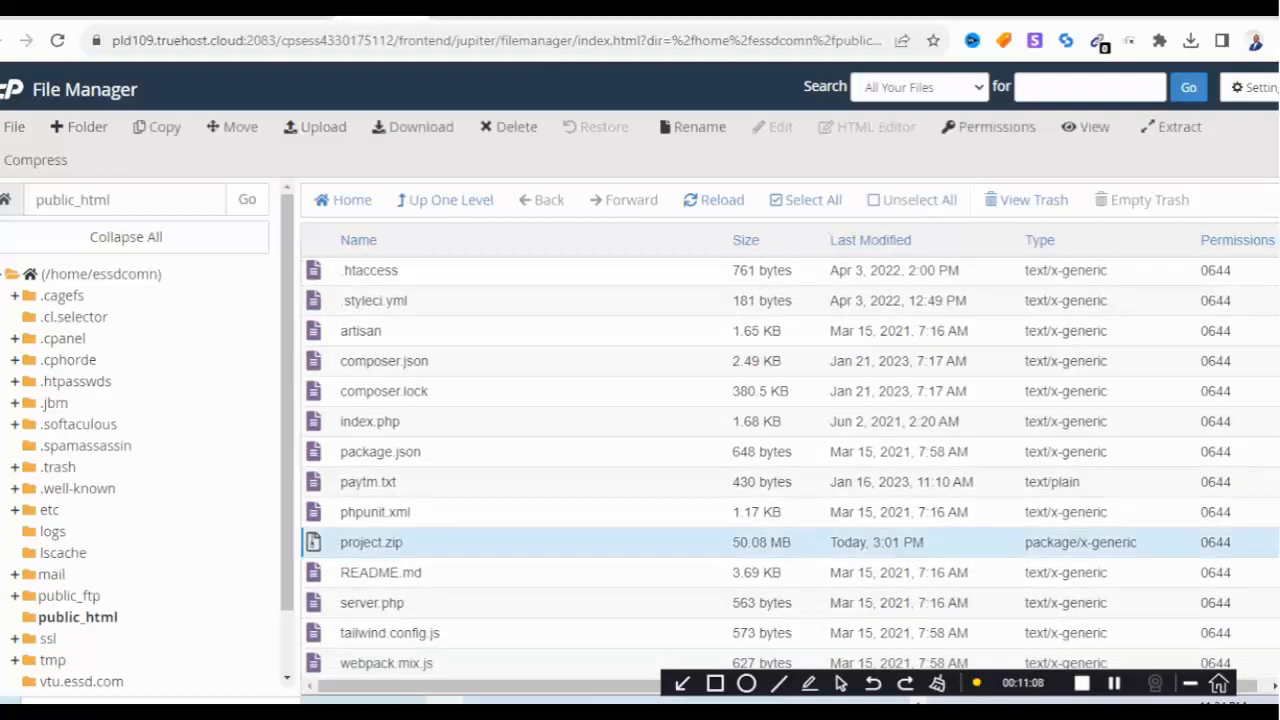
right_click(371, 542)
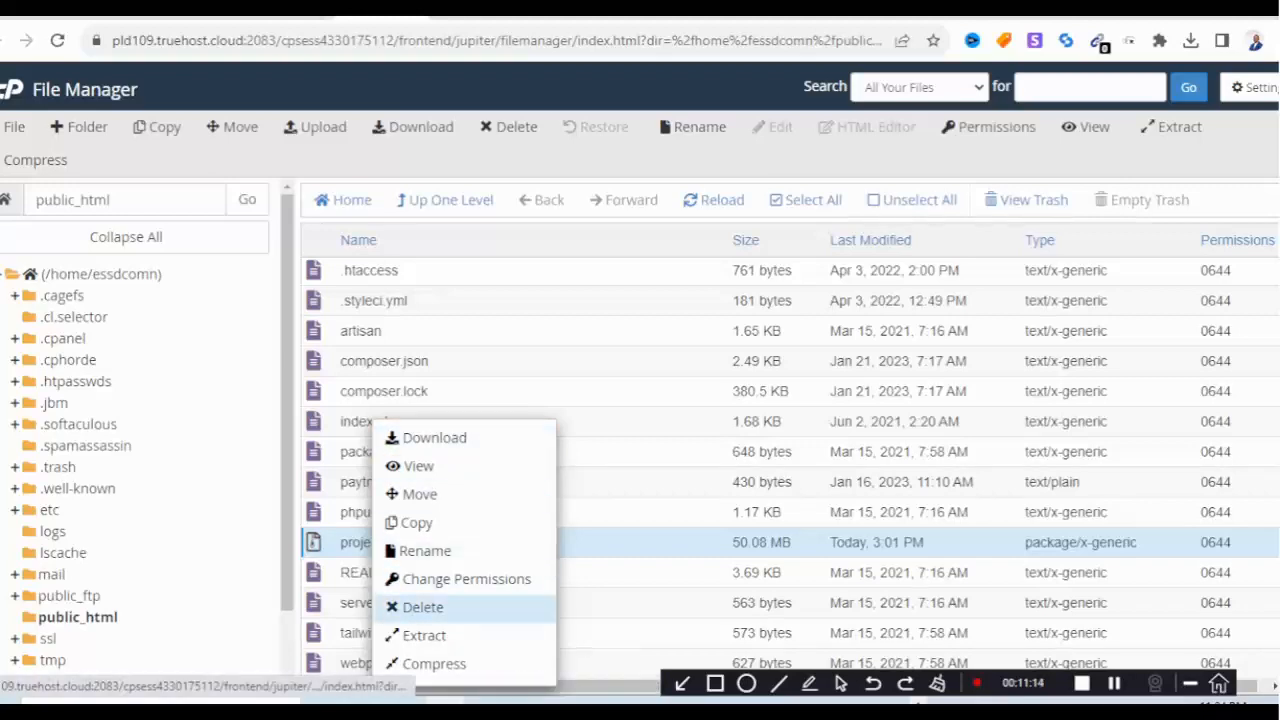
left_click(420, 607)
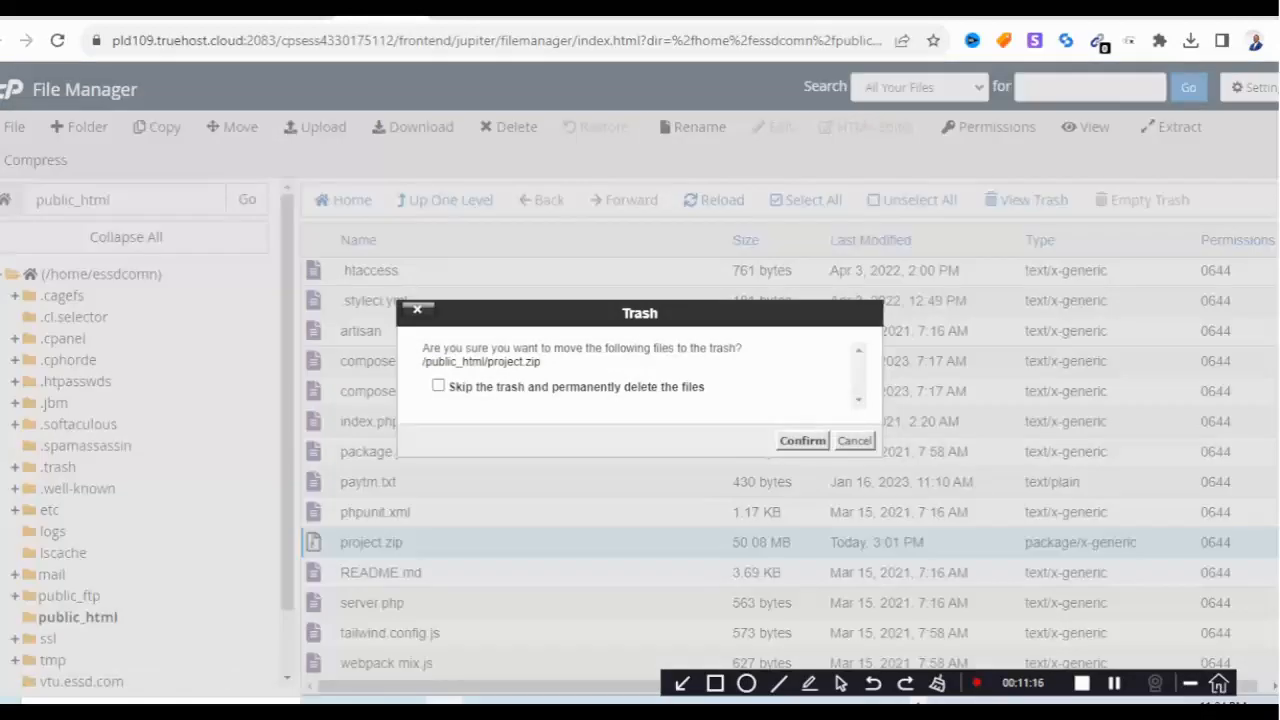
left_click(438, 385)
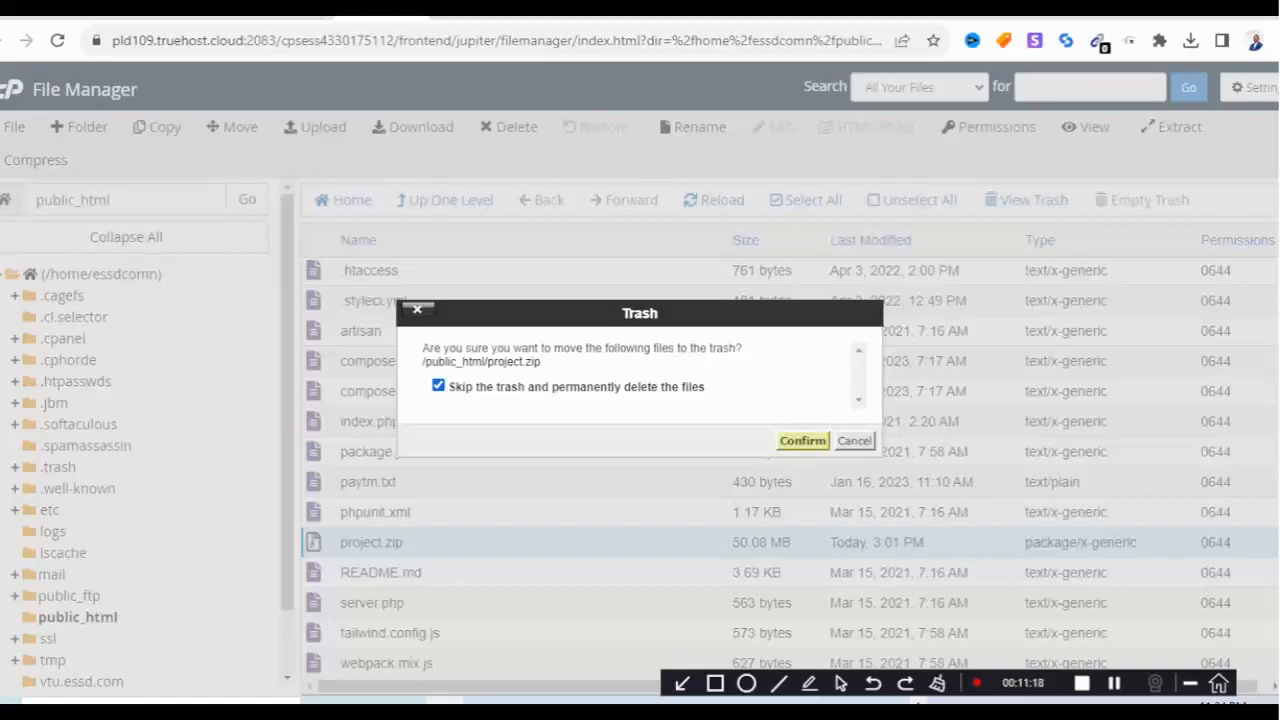
left_click(802, 440)
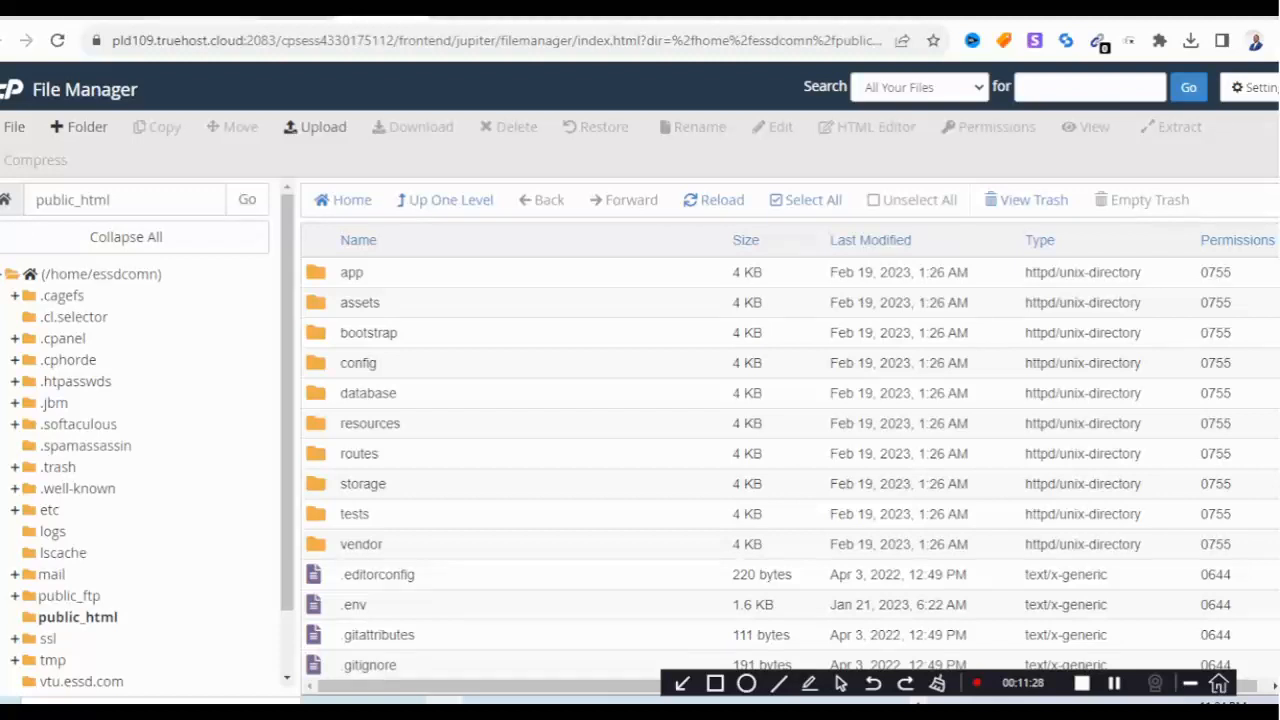
left_click(116, 17)
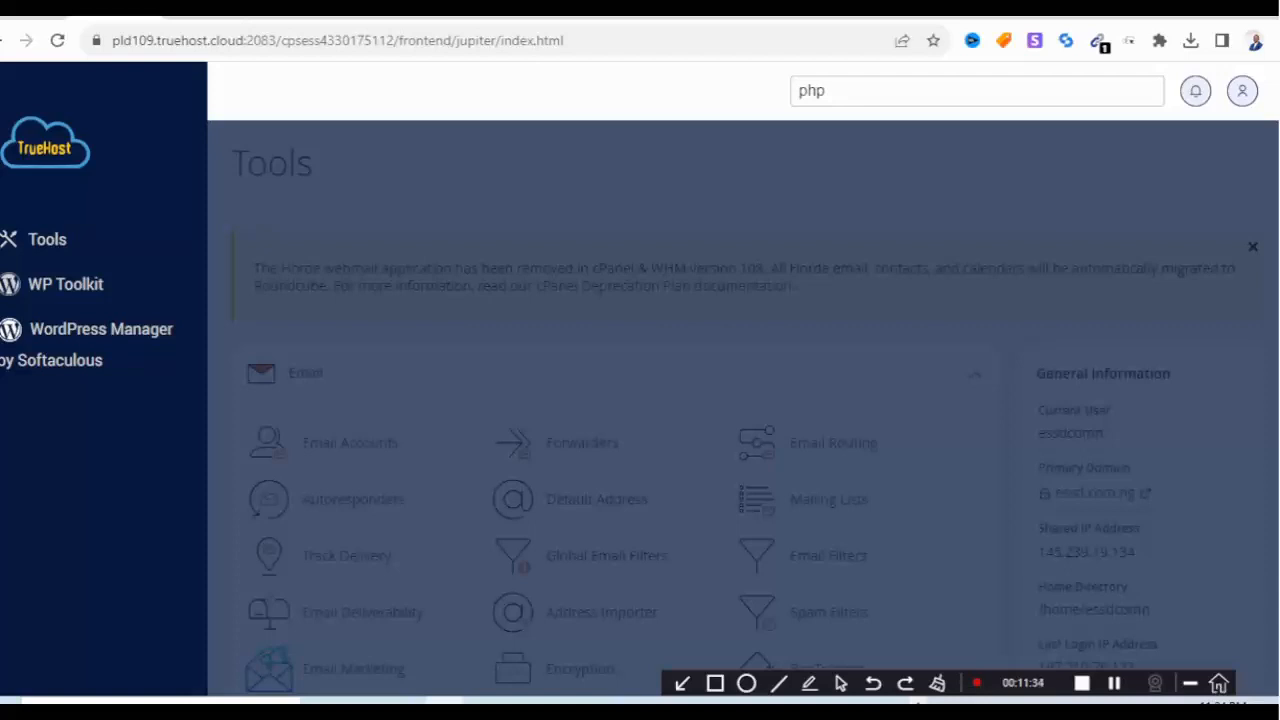
Clear the tool search and open the essd.com.ng site.
key("BackSpace")
key("BackSpace")
key("BackSpace")
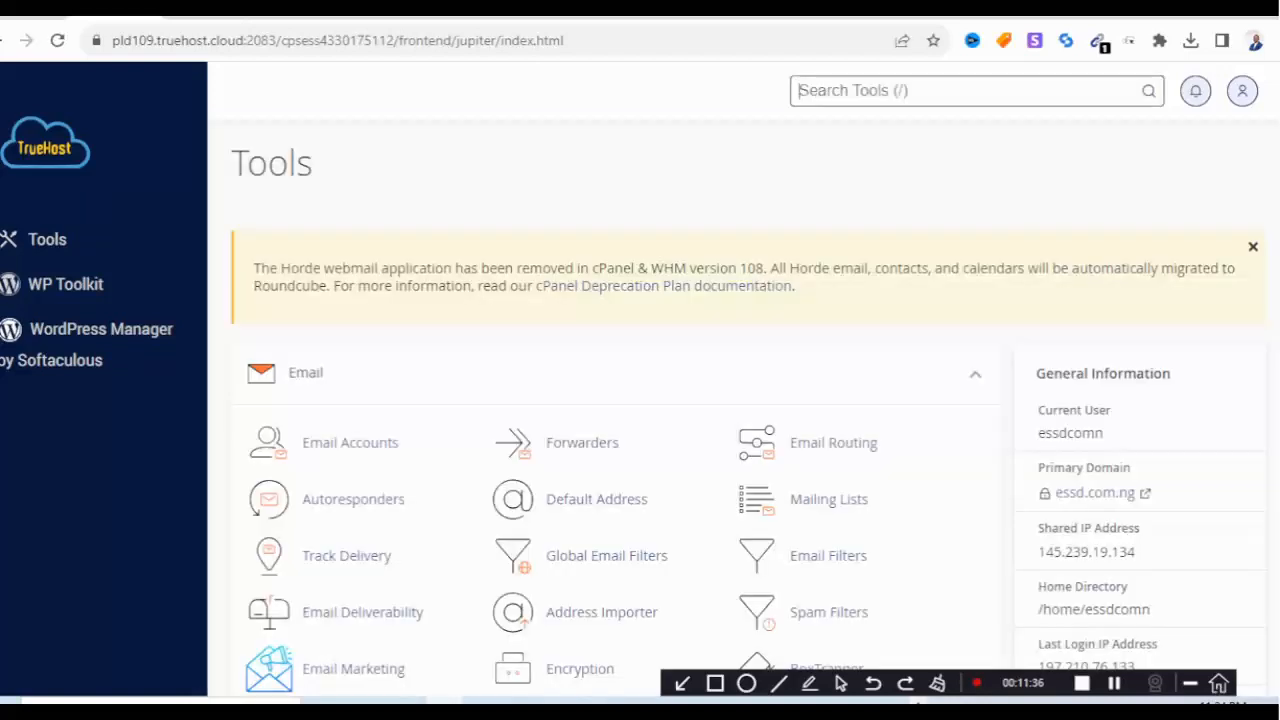
left_click(1095, 493)
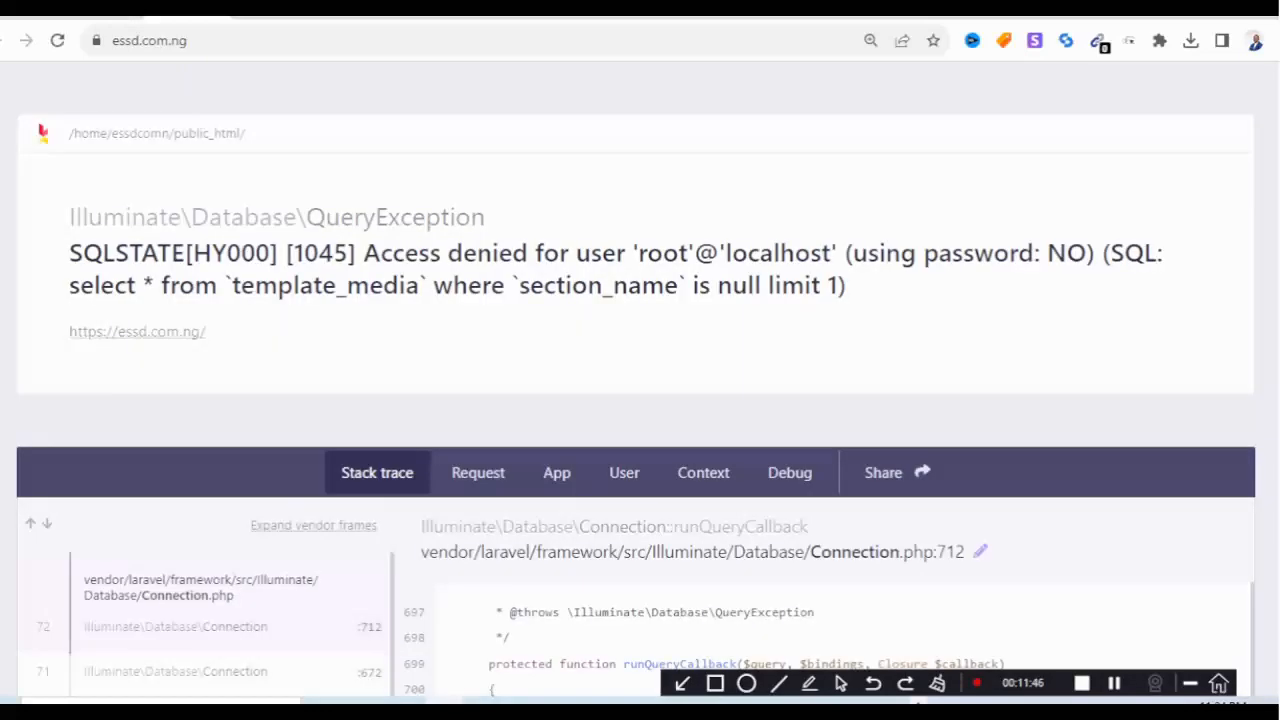
scroll(640, 426, "down", 5)
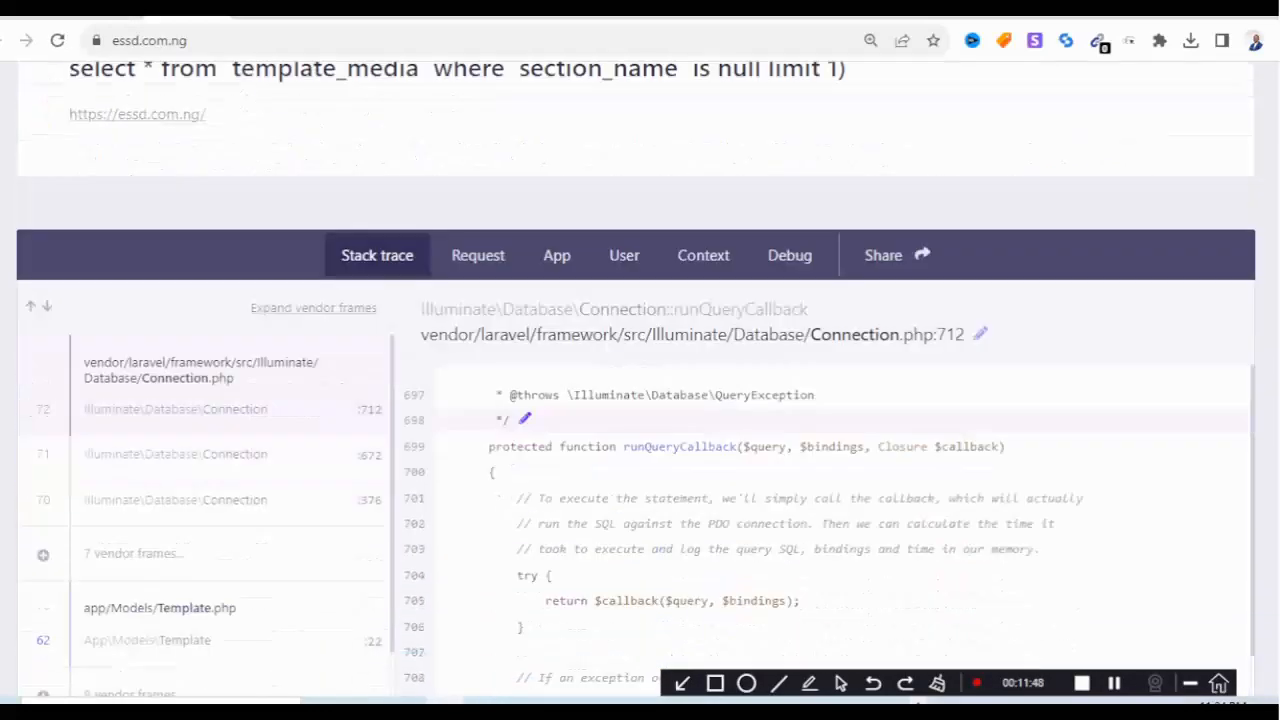
scroll(640, 426, "up", 5)
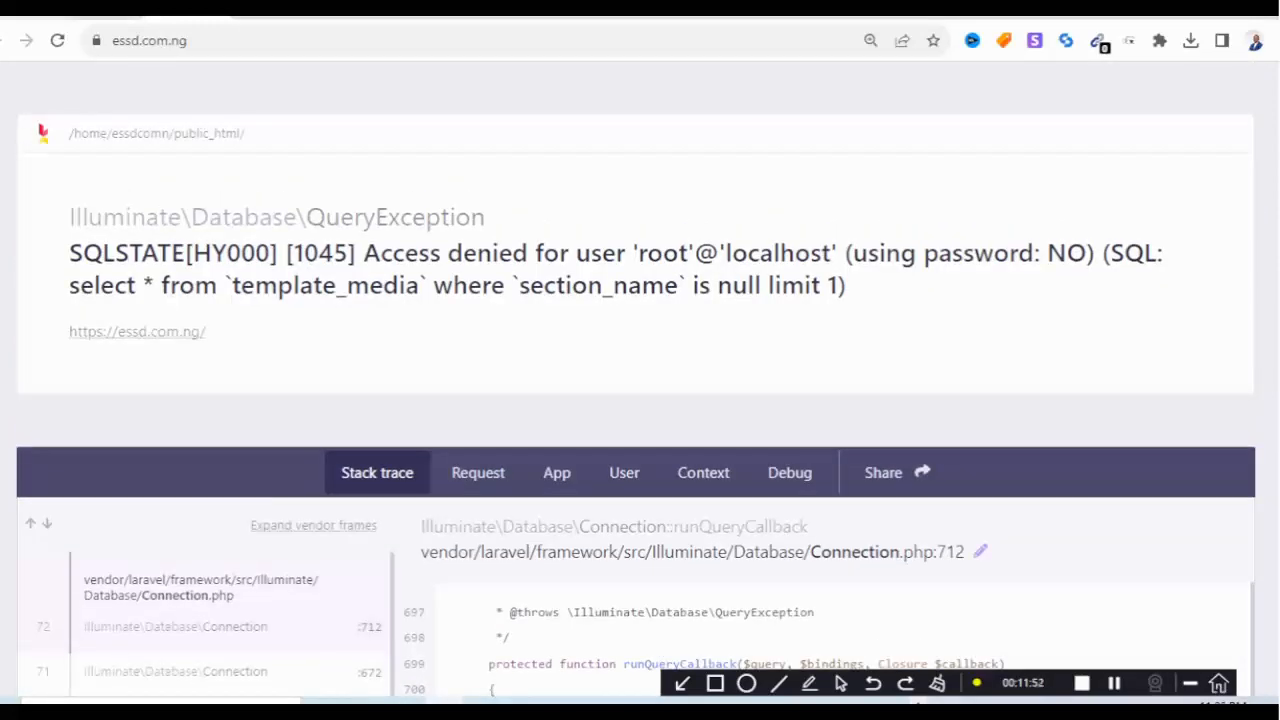
Append /install to essd.com.ng to load the SMM Matrix installer.
double_click(223, 41)
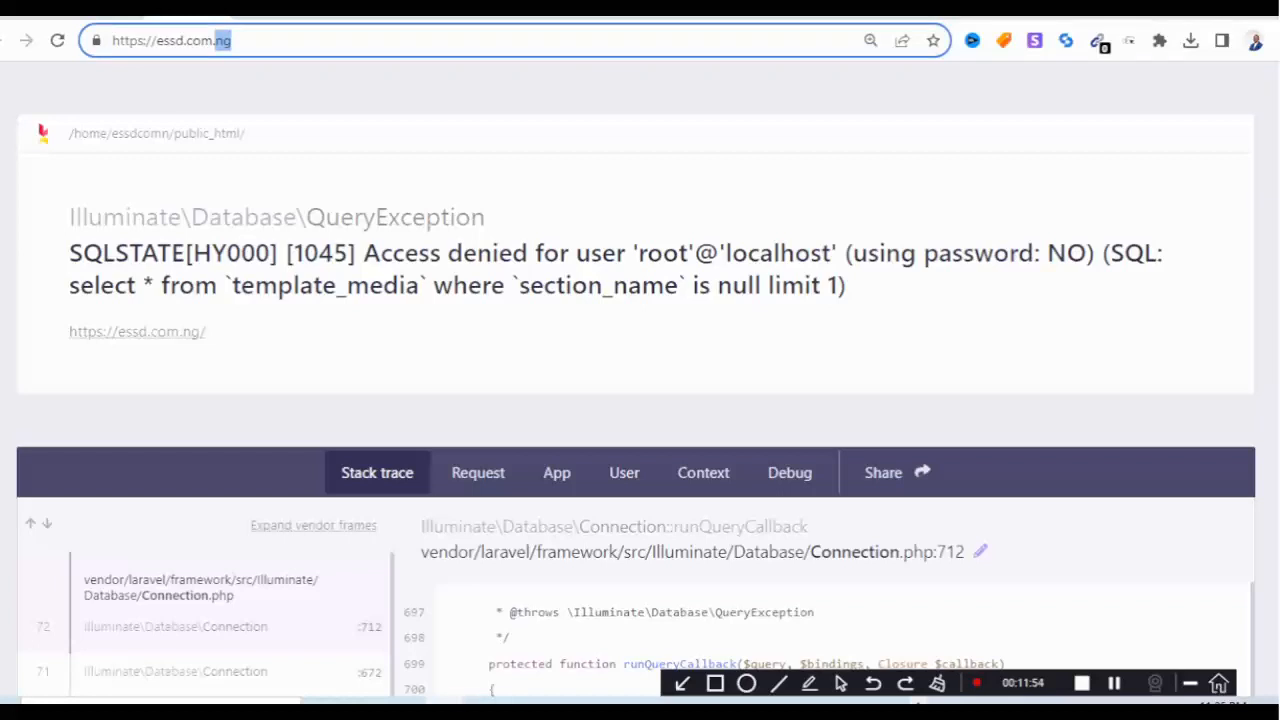
left_click(232, 41)
type("/i")
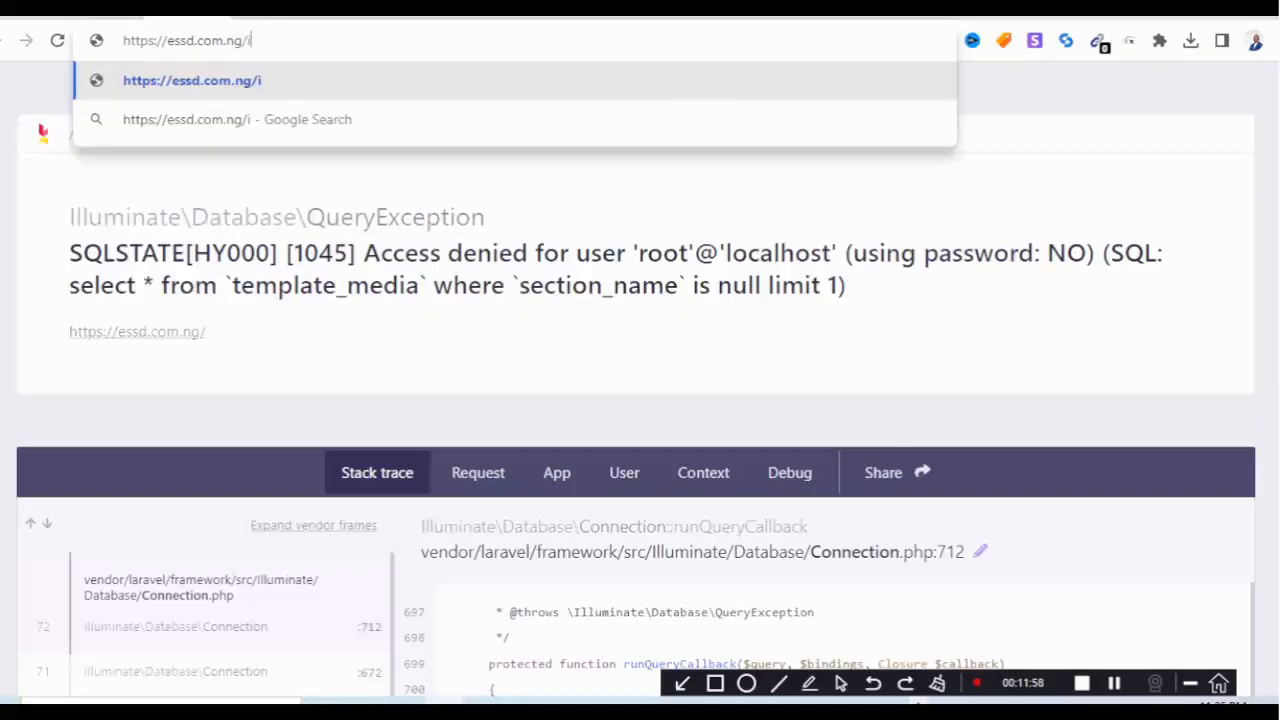
type("nst")
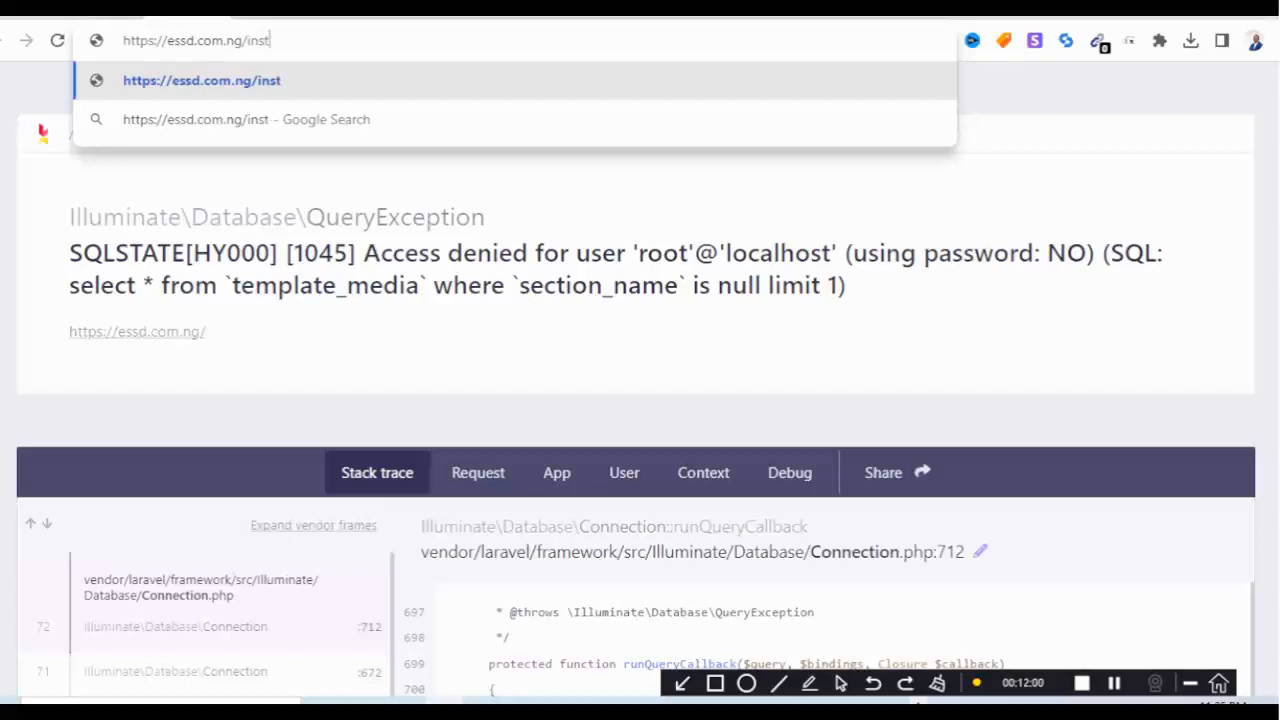
type("all")
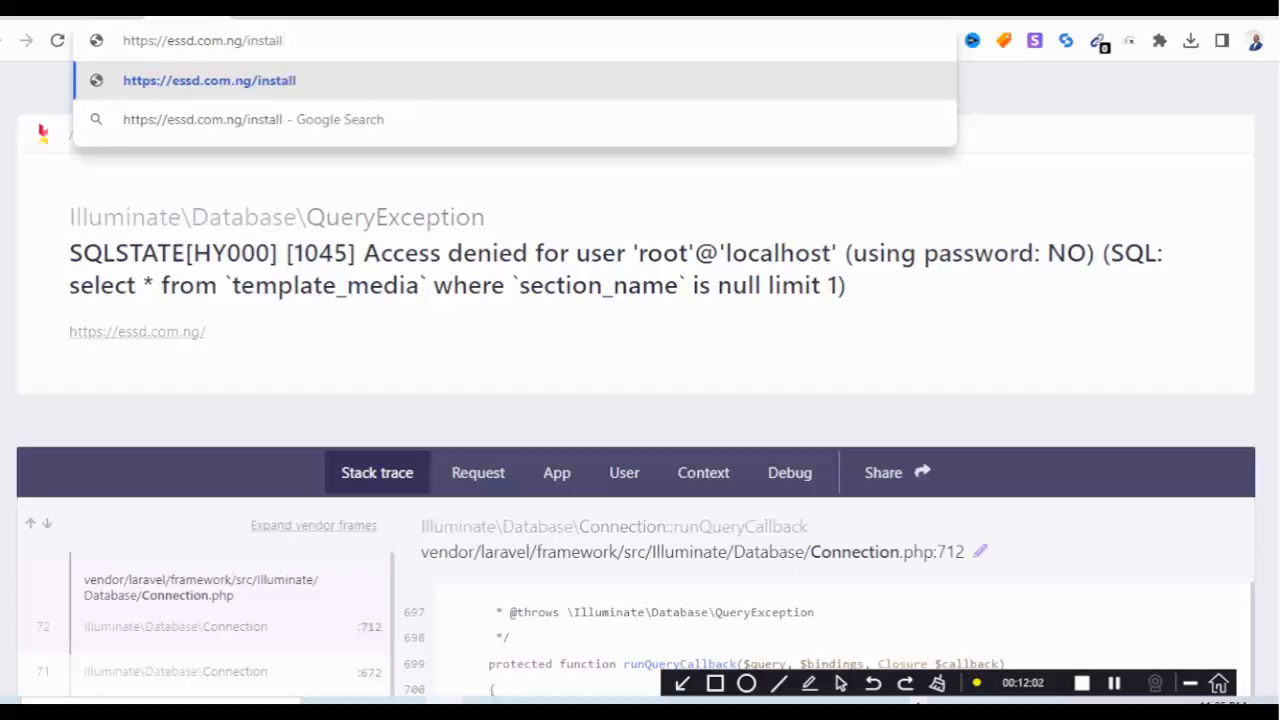
key("Return")
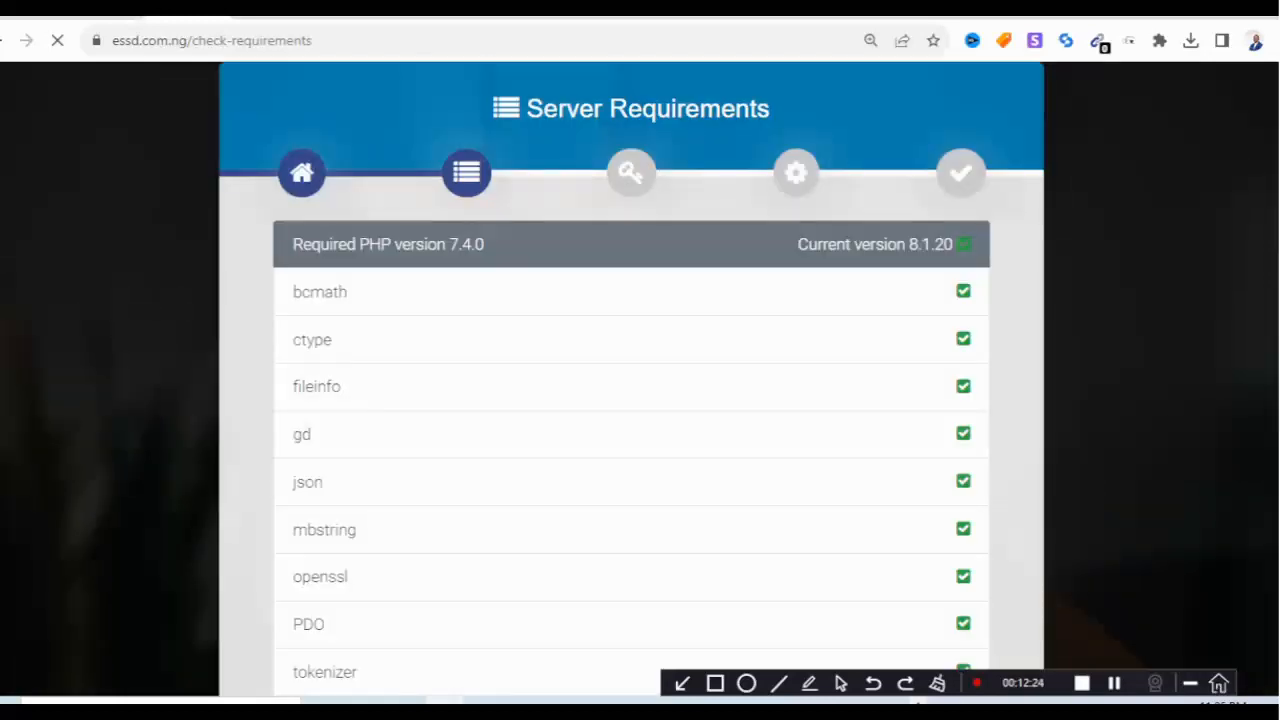
Review the passing PHP 8.1.20 extension list and proceed to the permissions check.
scroll(640, 377, "down", 2)
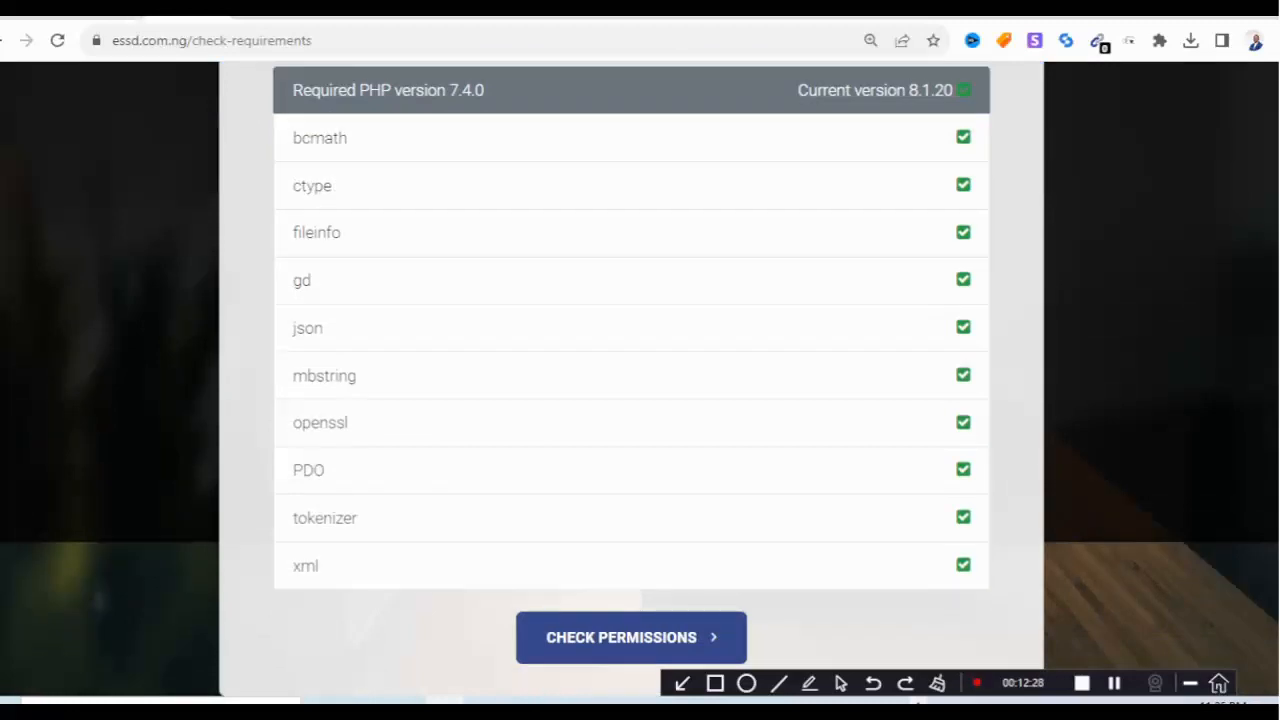
scroll(640, 377, "up", 2)
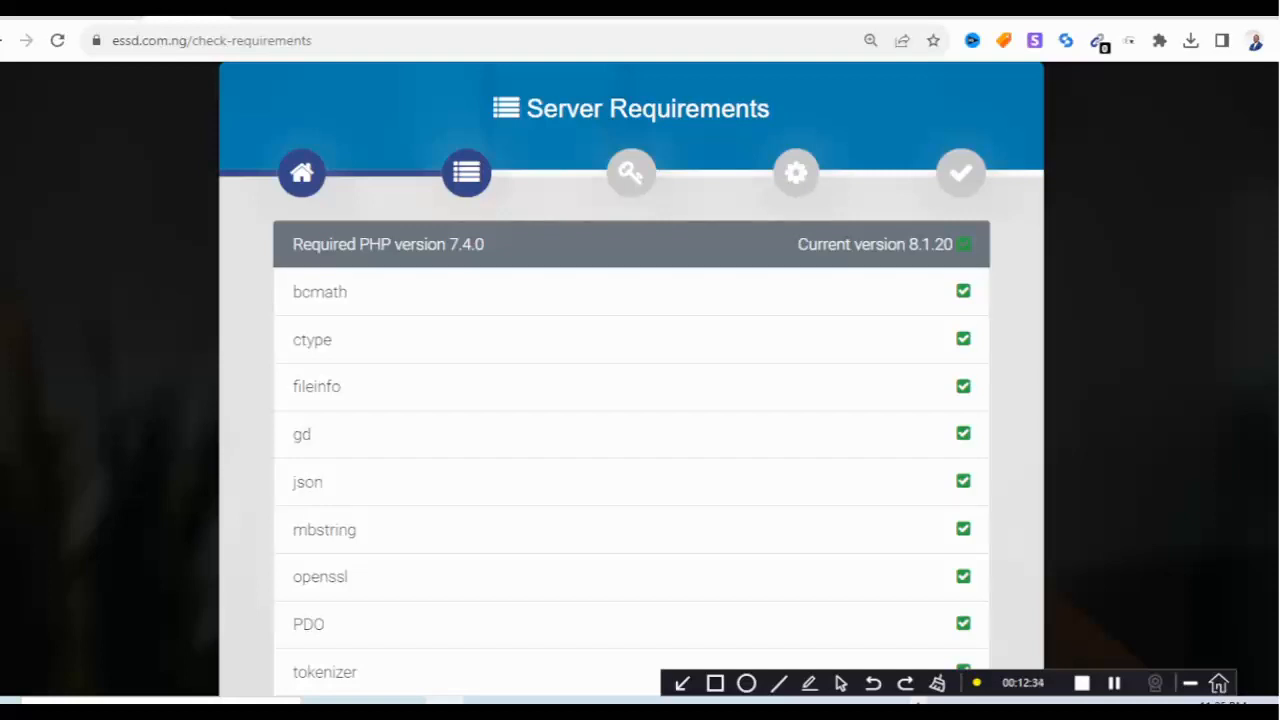
scroll(631, 400, "down", 2)
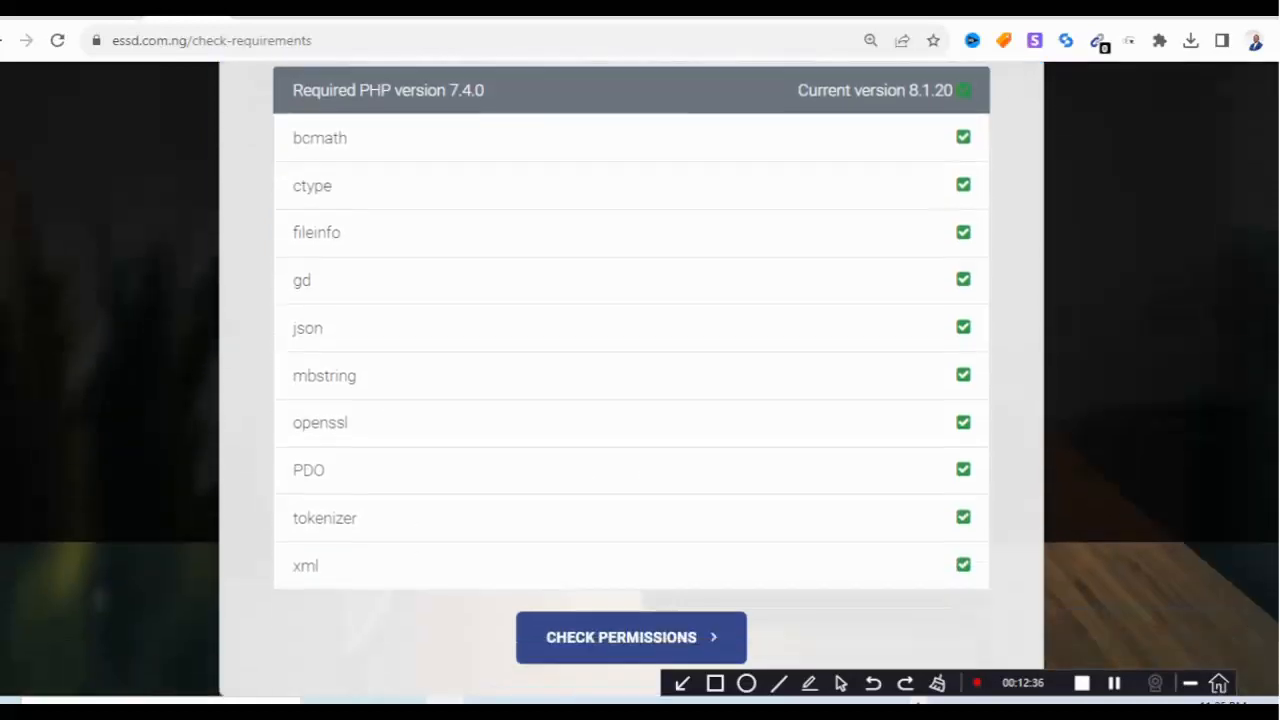
left_click(631, 637)
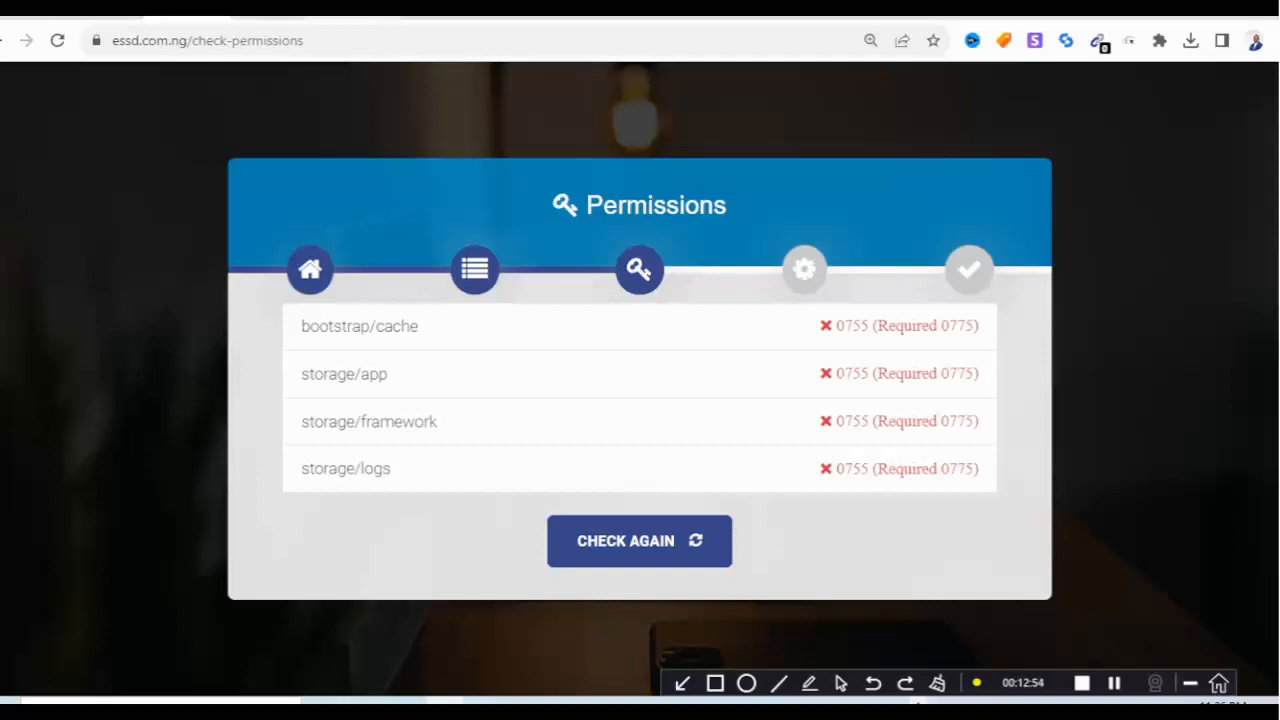
Open public_html/bootstrap in File Manager and bring up actions for the 0755 cache folder.
left_click(352, 16)
left_click(78, 544)
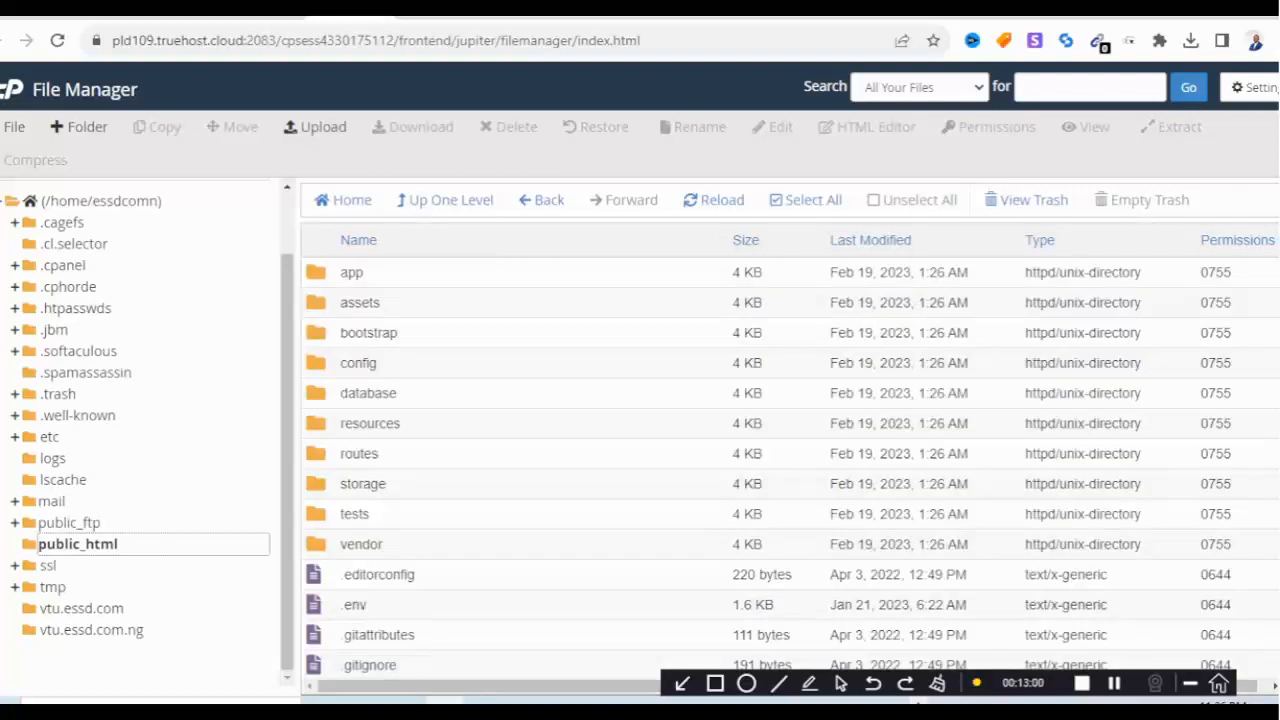
double_click(368, 333)
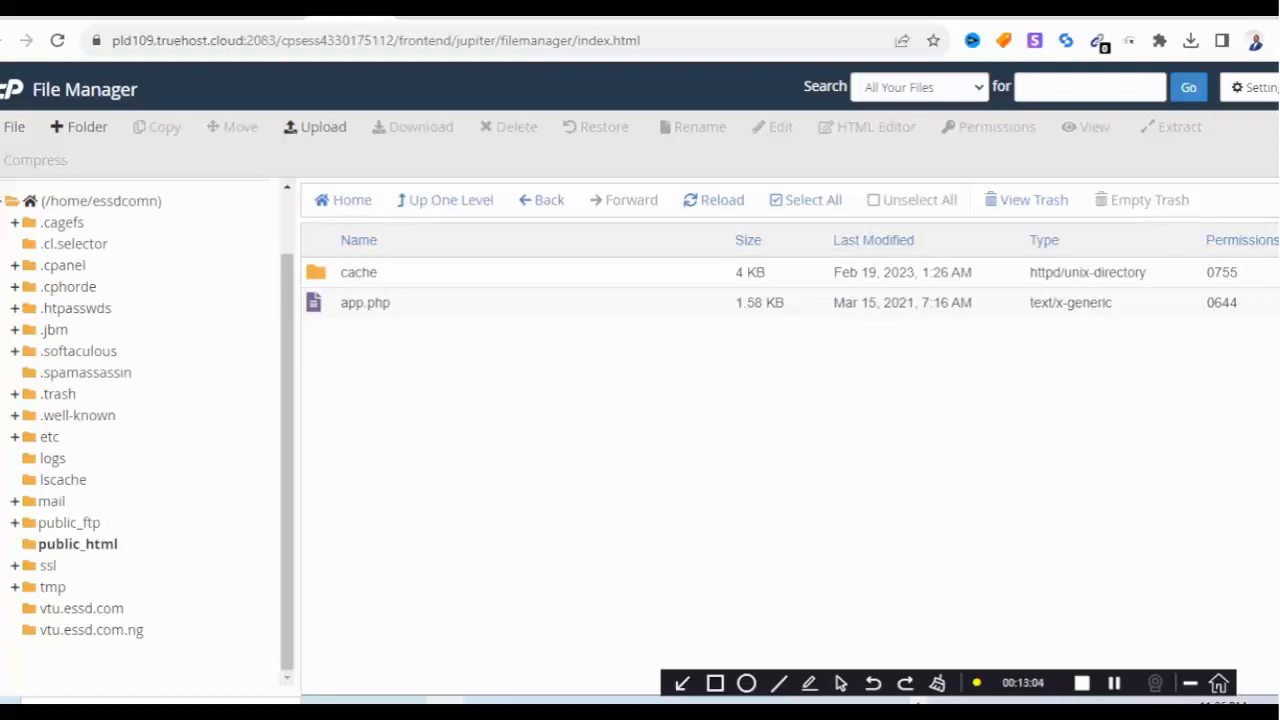
left_click(437, 17)
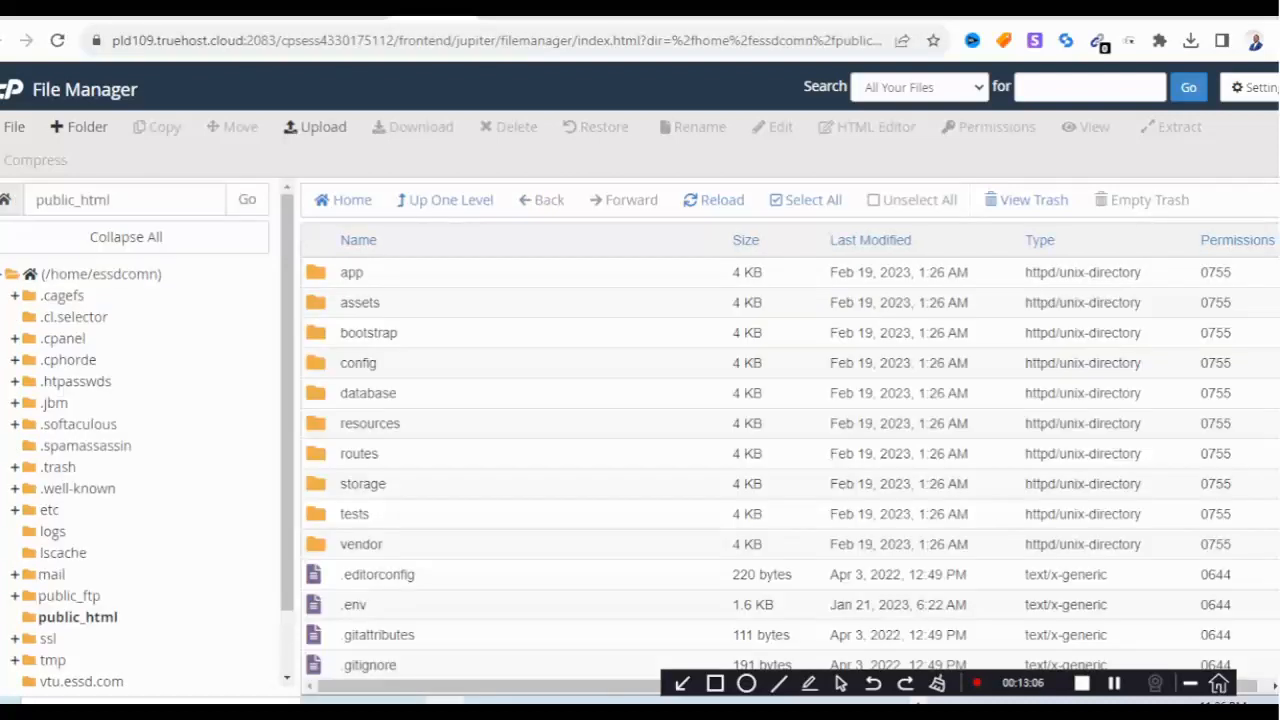
left_click(185, 17)
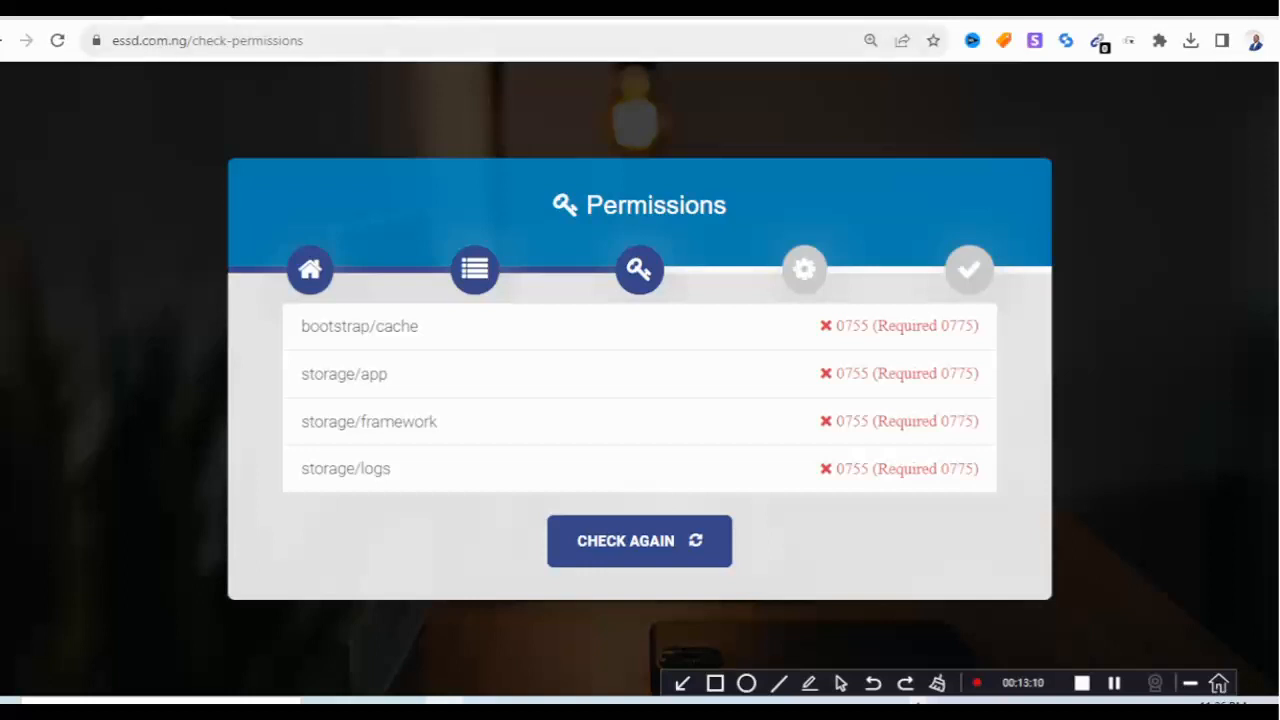
left_click(352, 17)
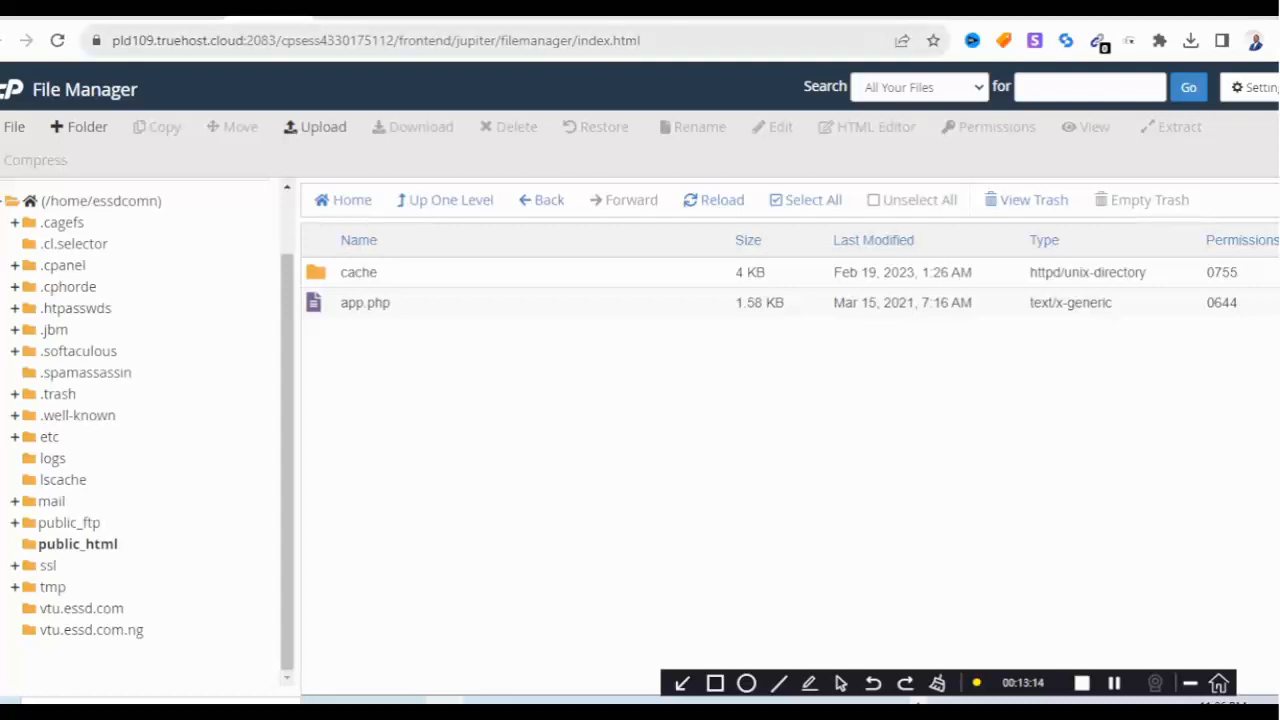
left_click(359, 272)
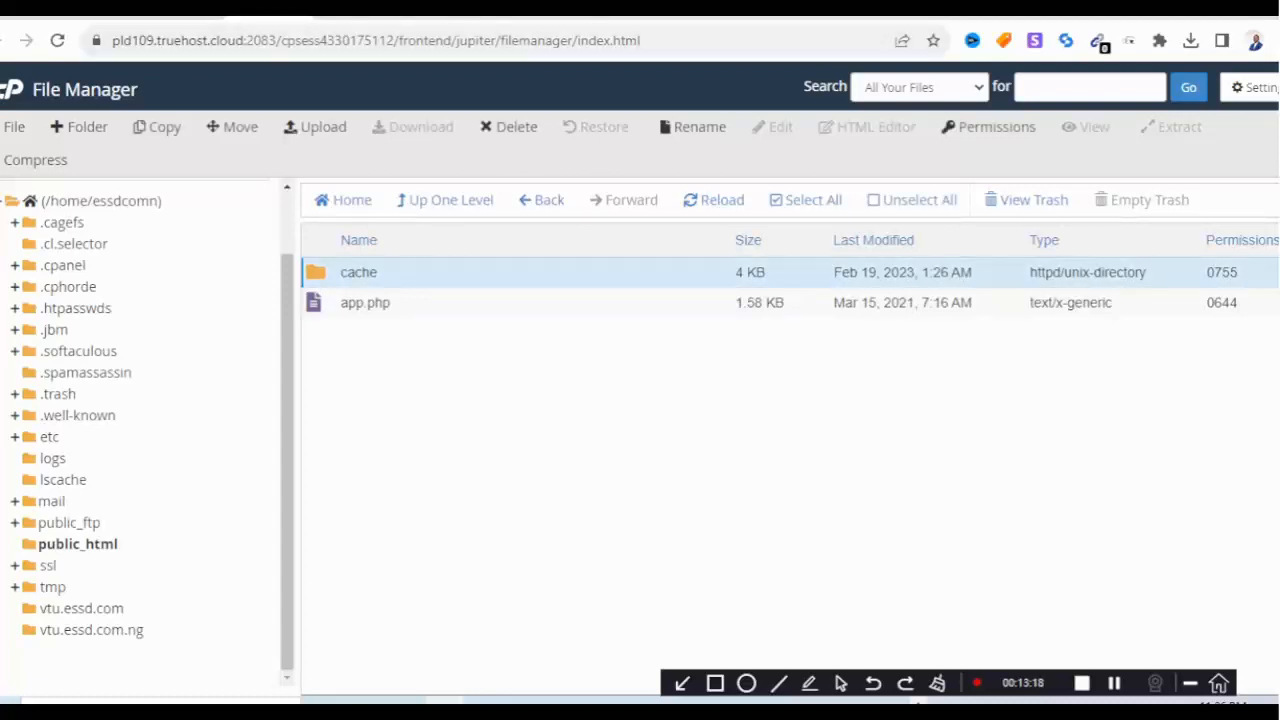
left_click(78, 544)
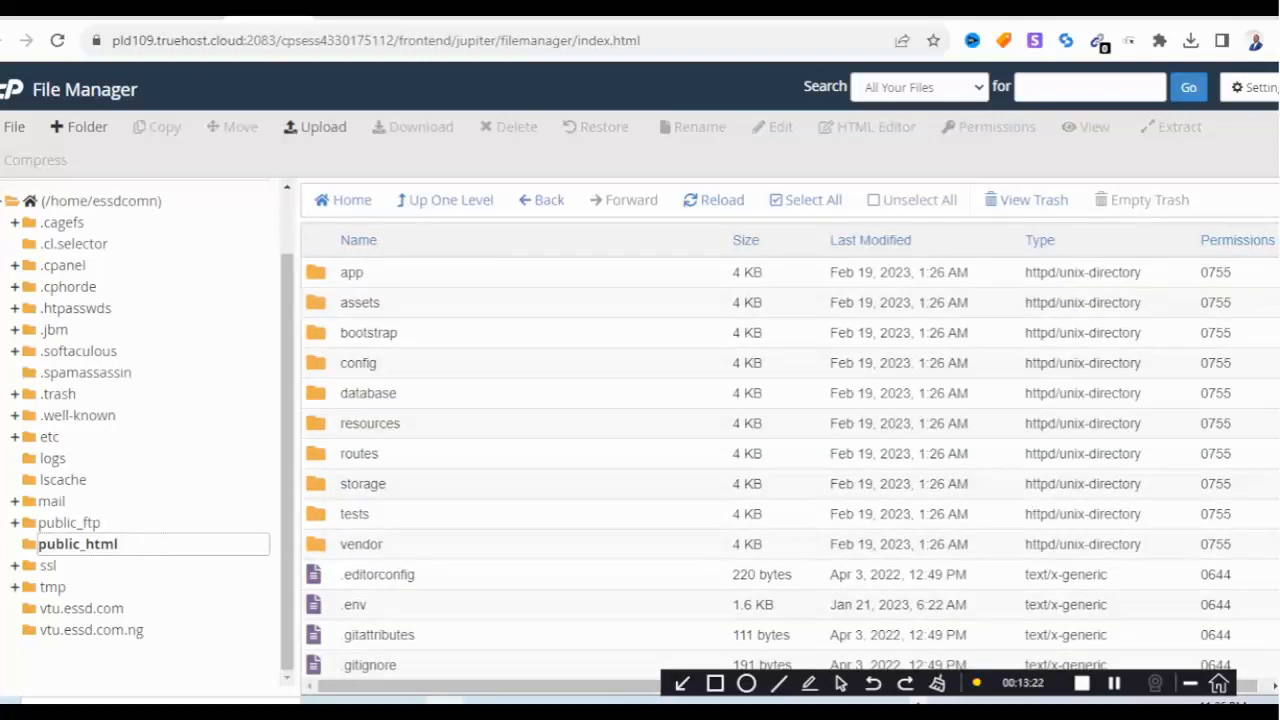
double_click(316, 333)
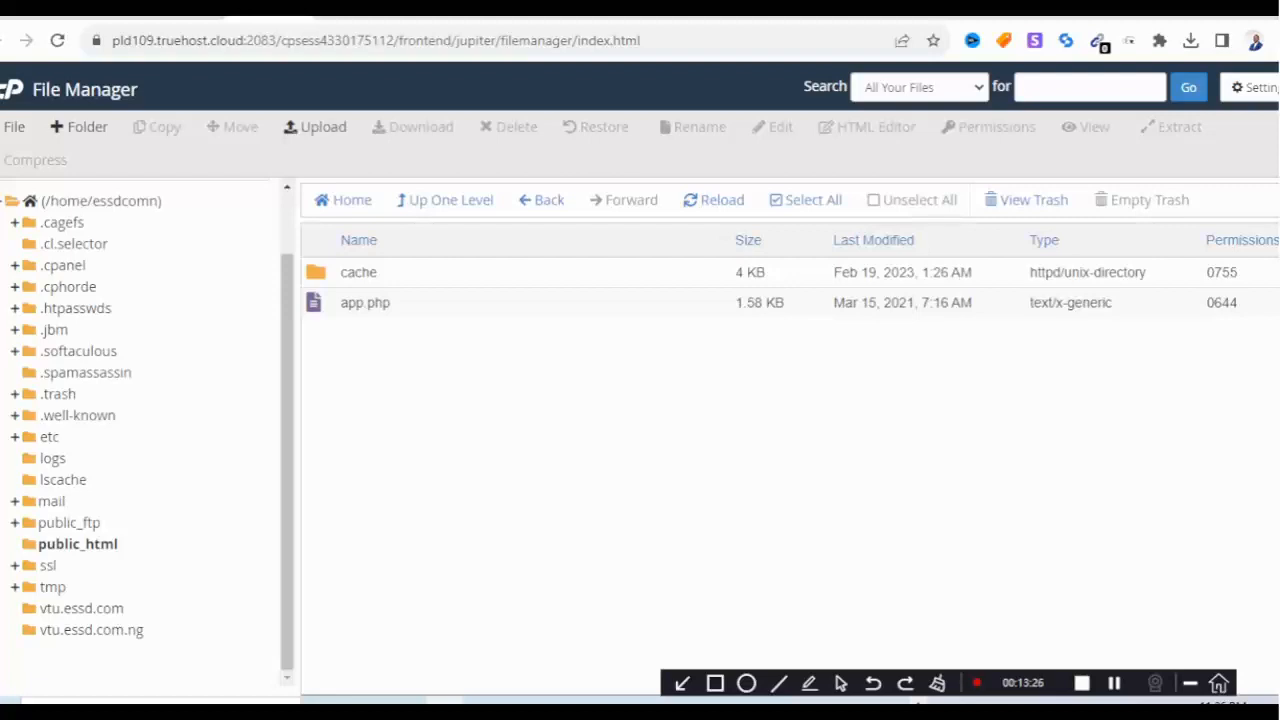
left_click(358, 272)
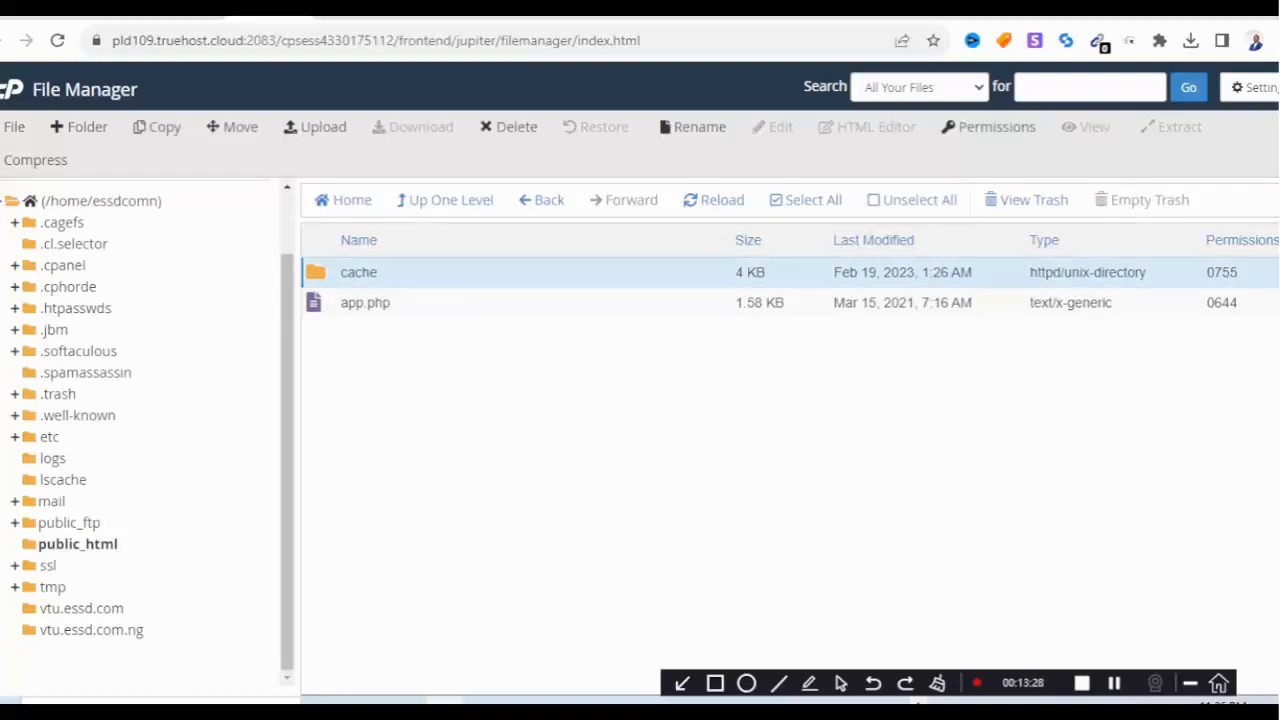
right_click(411, 274)
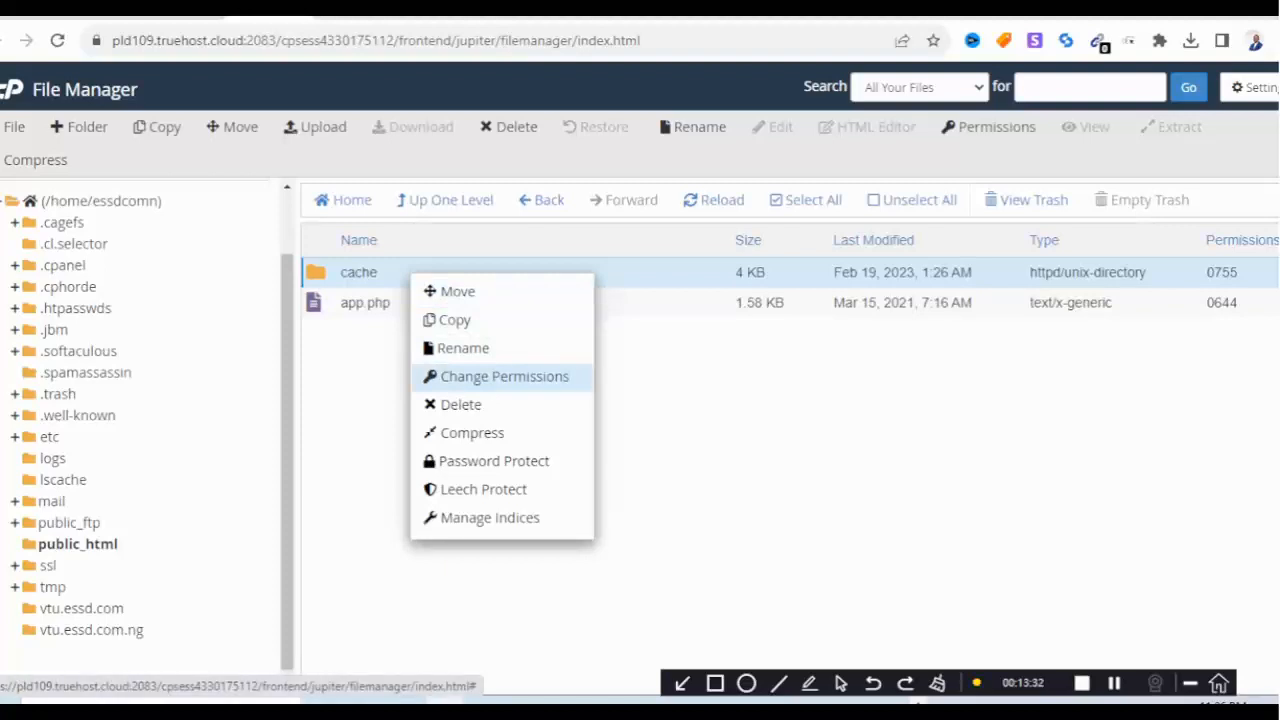
Add Group Write to bootstrap/cache for 0775, then re-run the installer's permissions check.
left_click(504, 376)
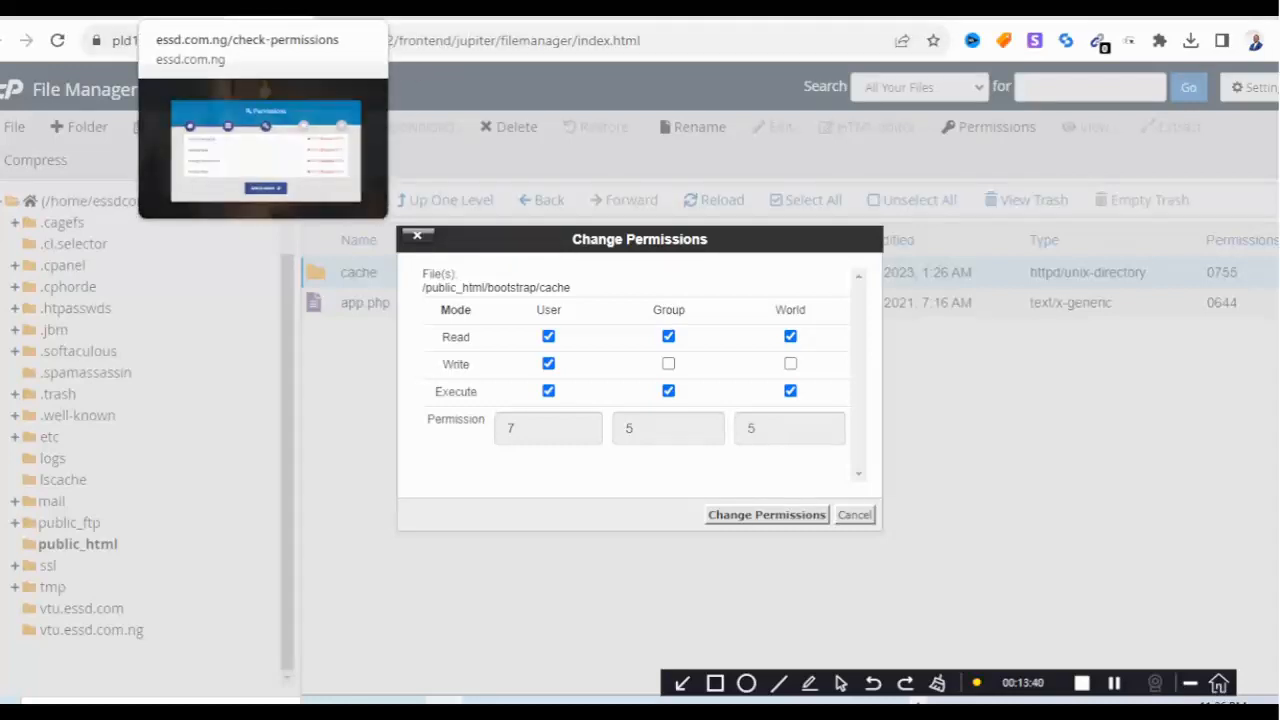
left_click(184, 10)
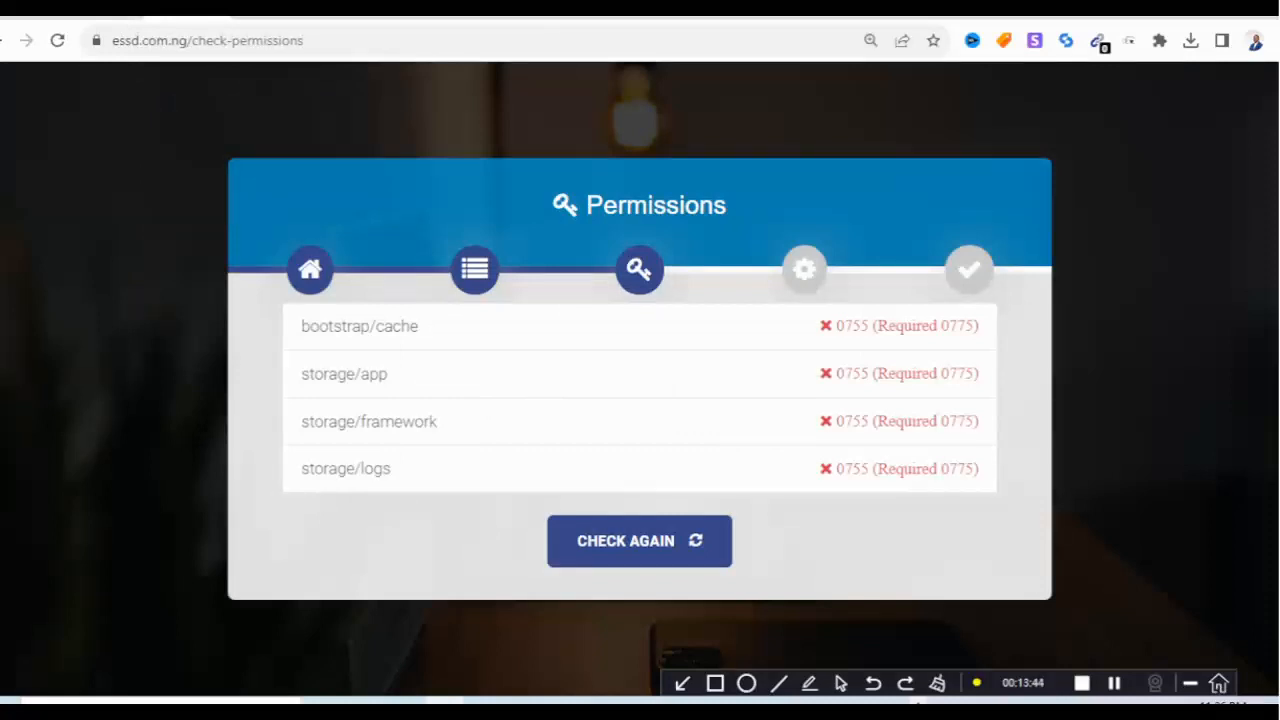
left_click(270, 8)
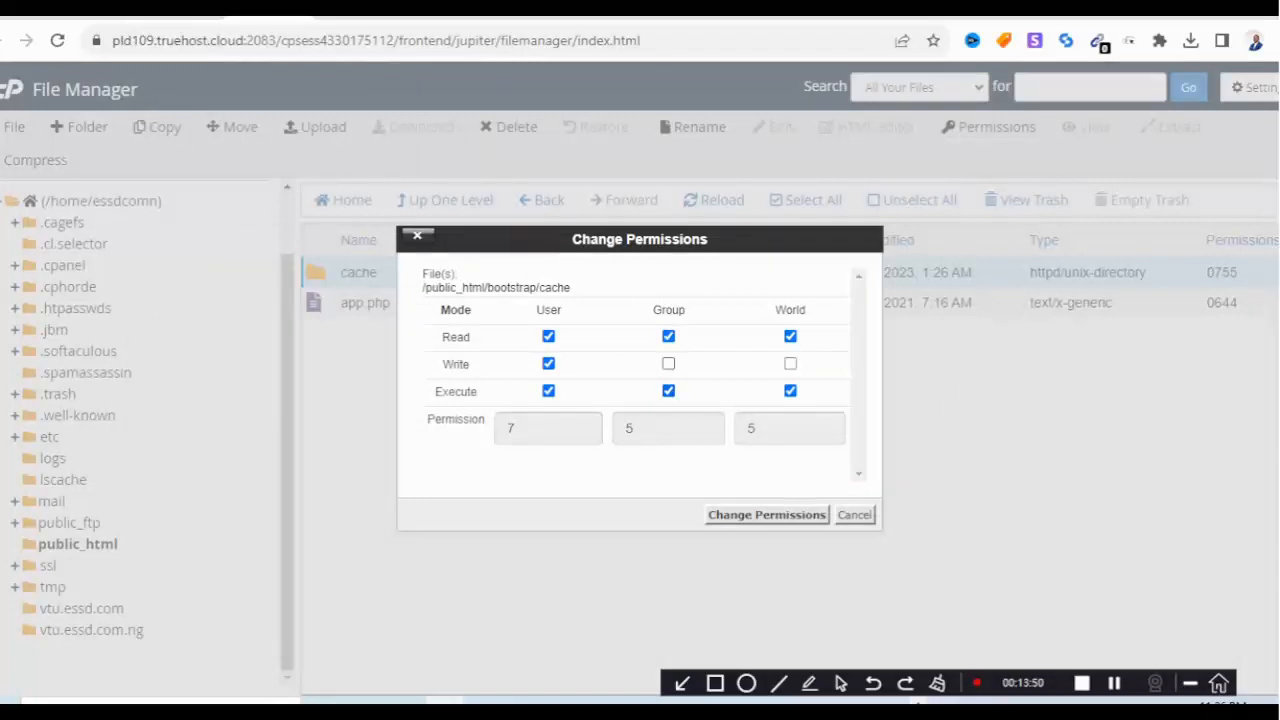
left_click(668, 363)
left_click(766, 514)
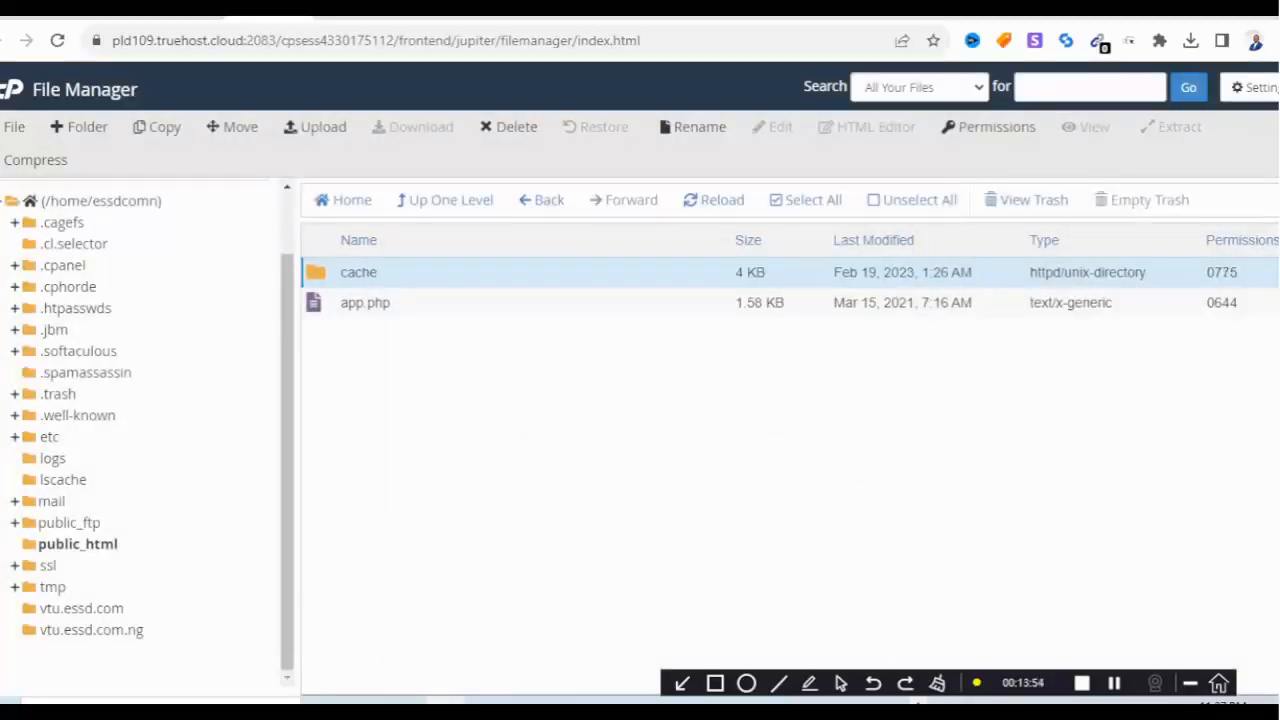
left_click(186, 12)
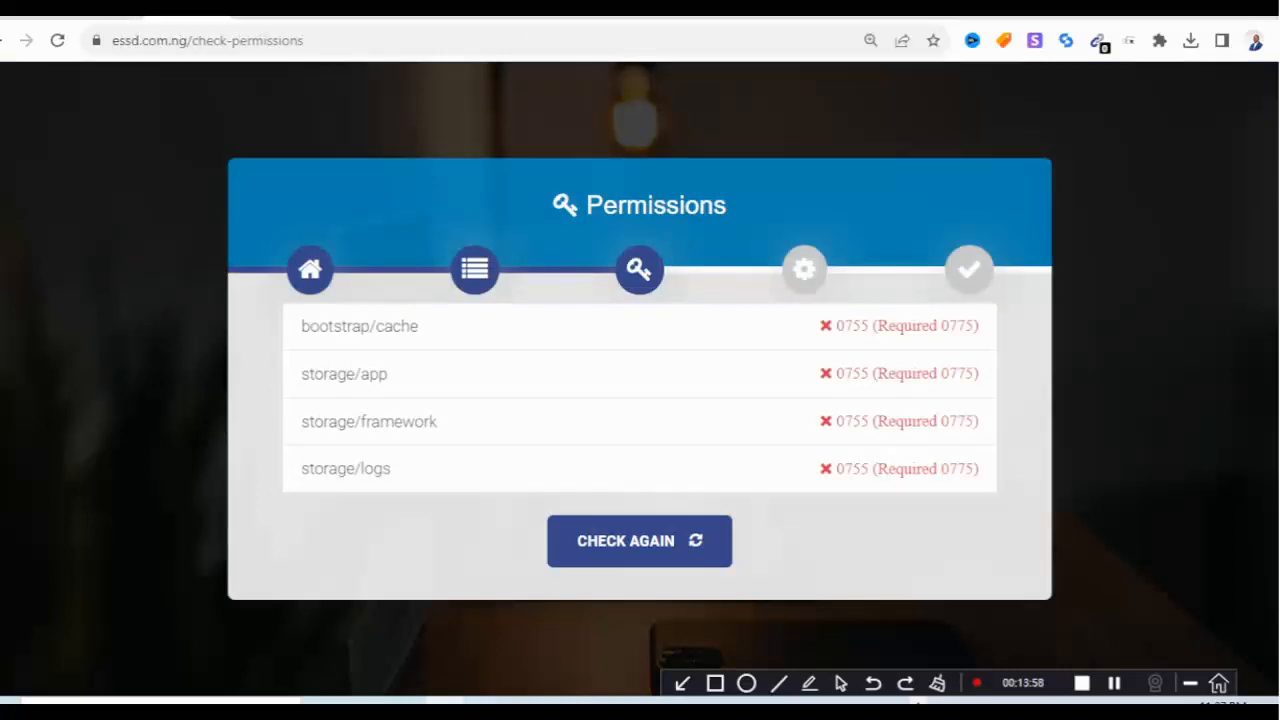
left_click(640, 541)
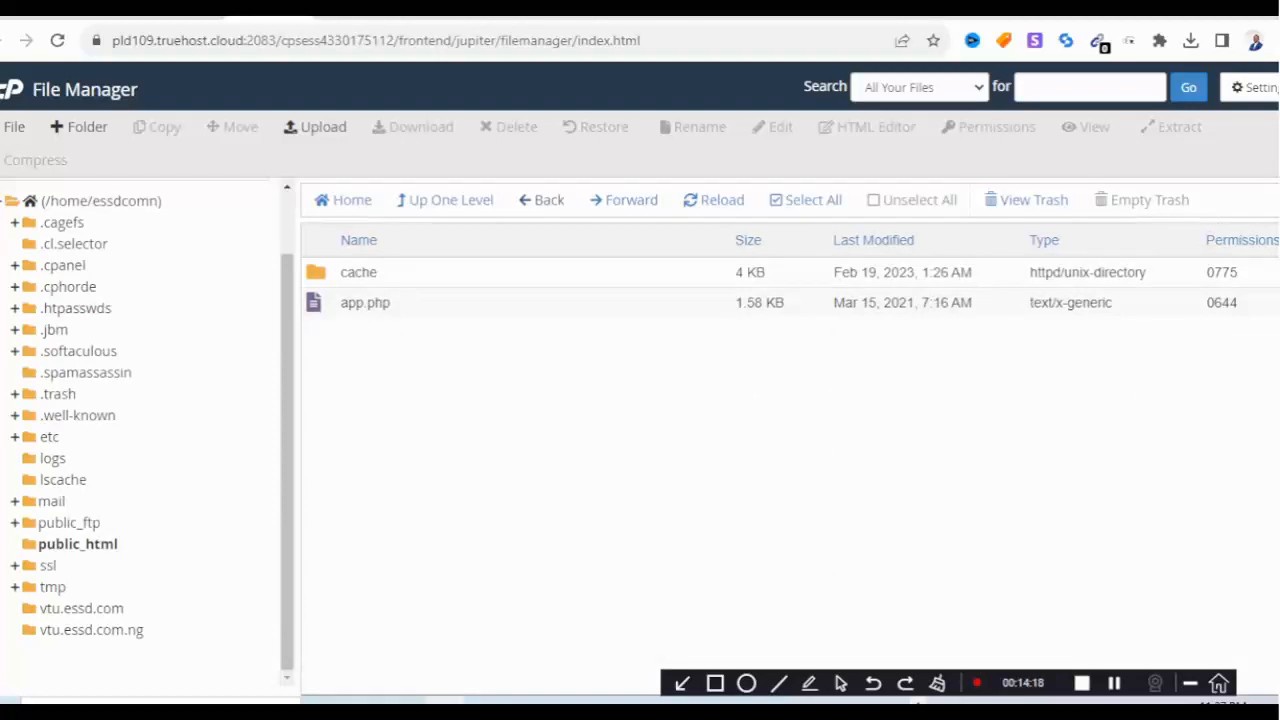
Set the storage/app folder to 0775 by adding Group Write.
left_click(78, 544)
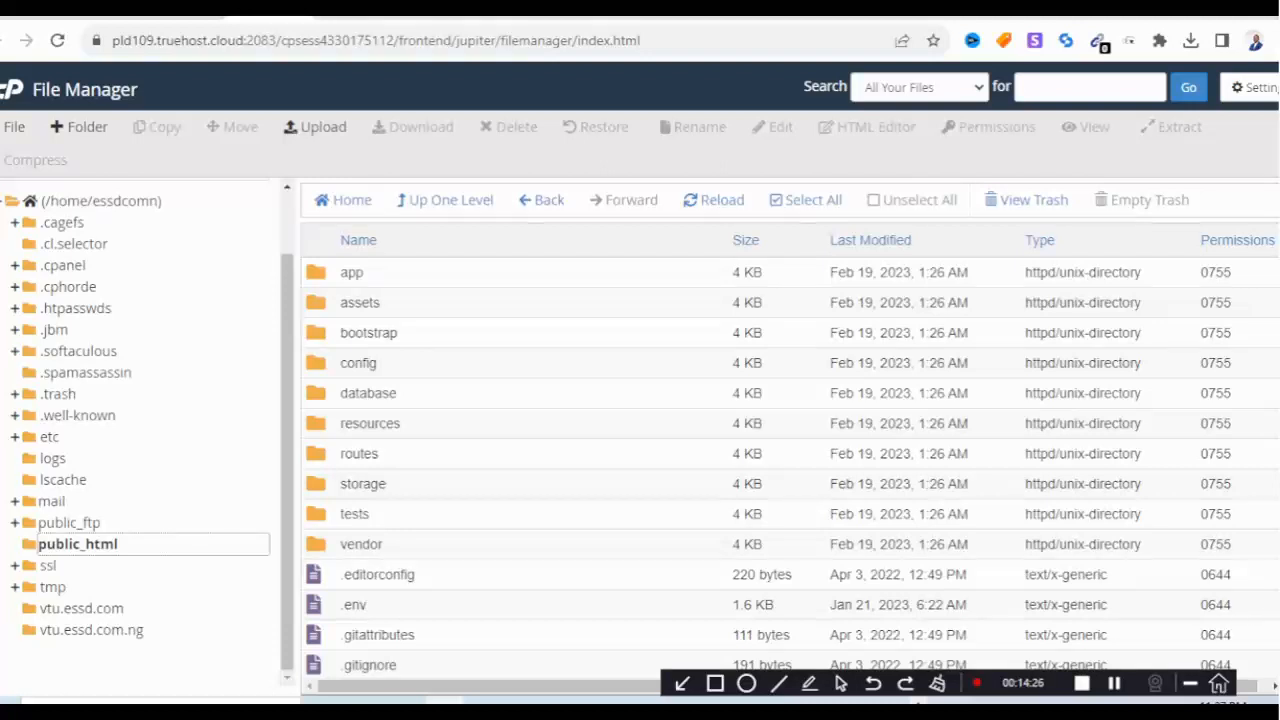
double_click(362, 483)
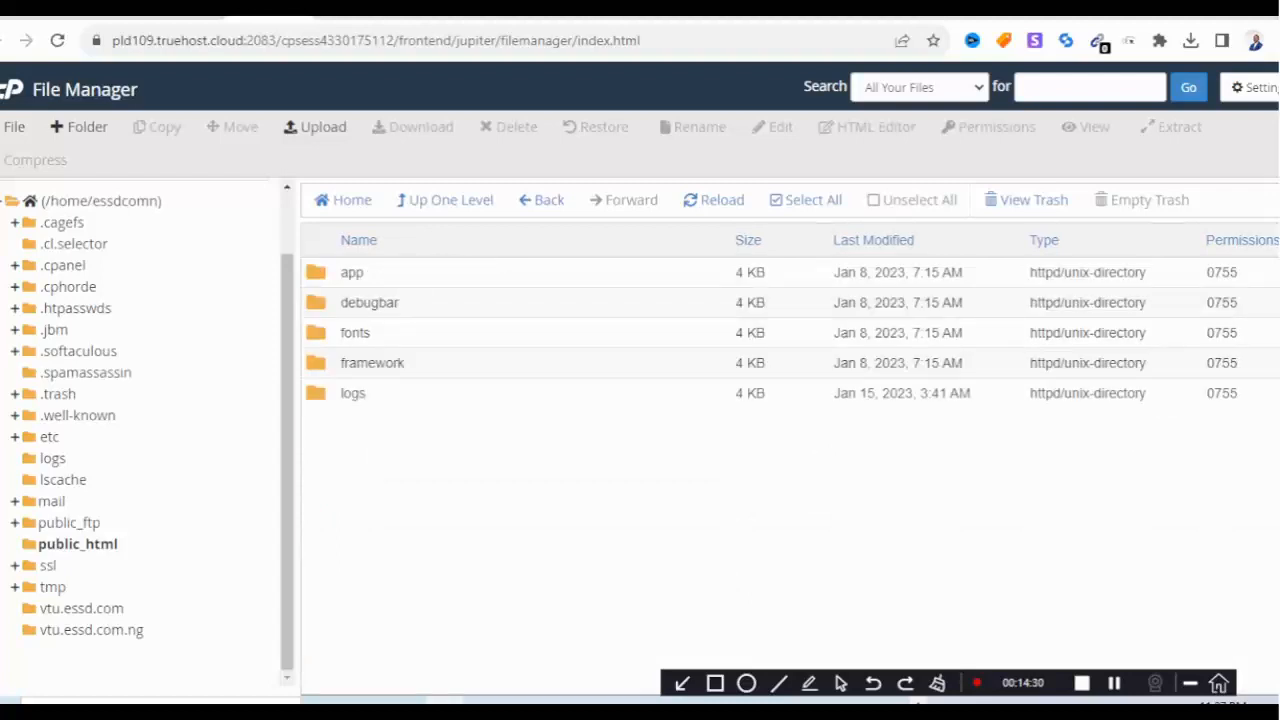
left_click(366, 279)
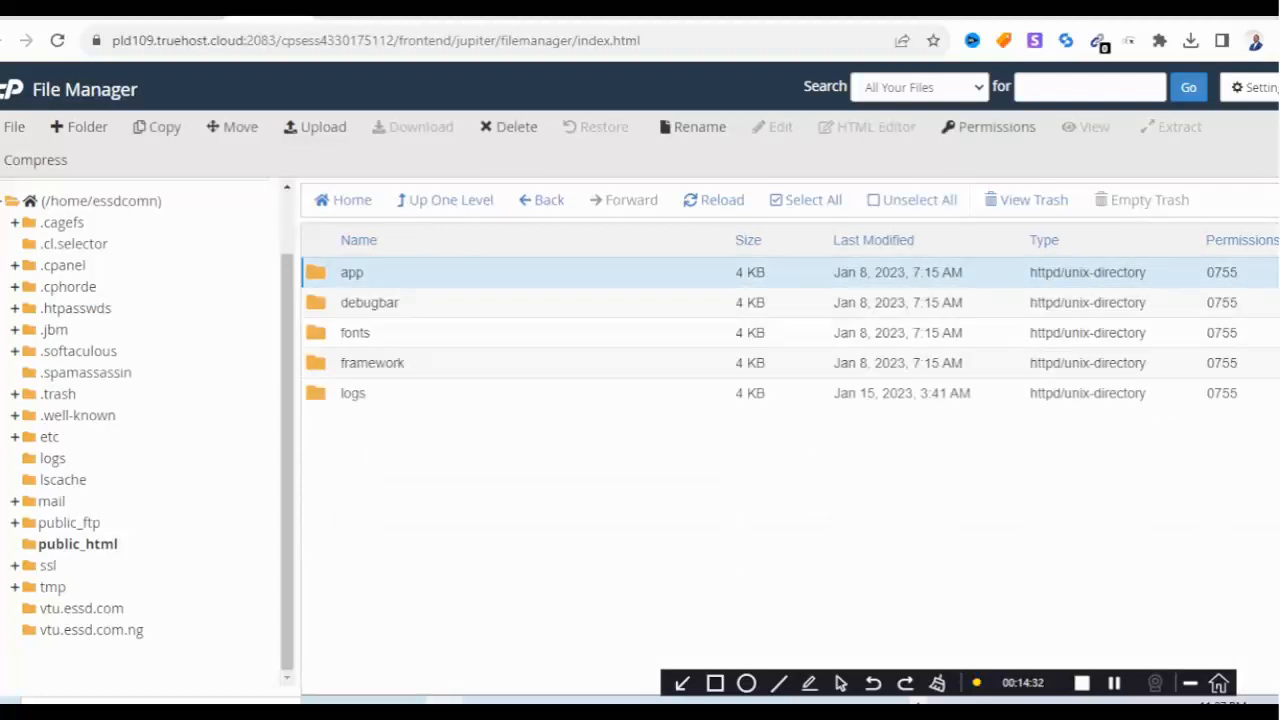
right_click(366, 279)
left_click(455, 383)
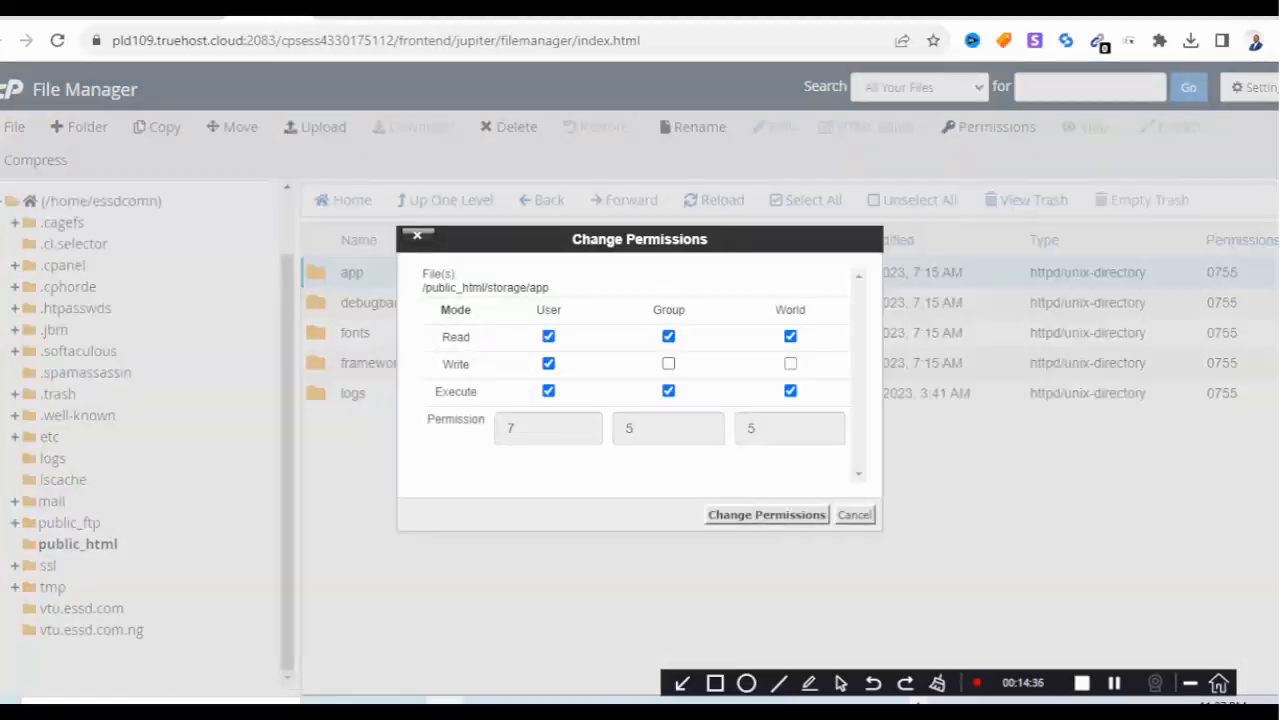
left_click(668, 363)
left_click(766, 514)
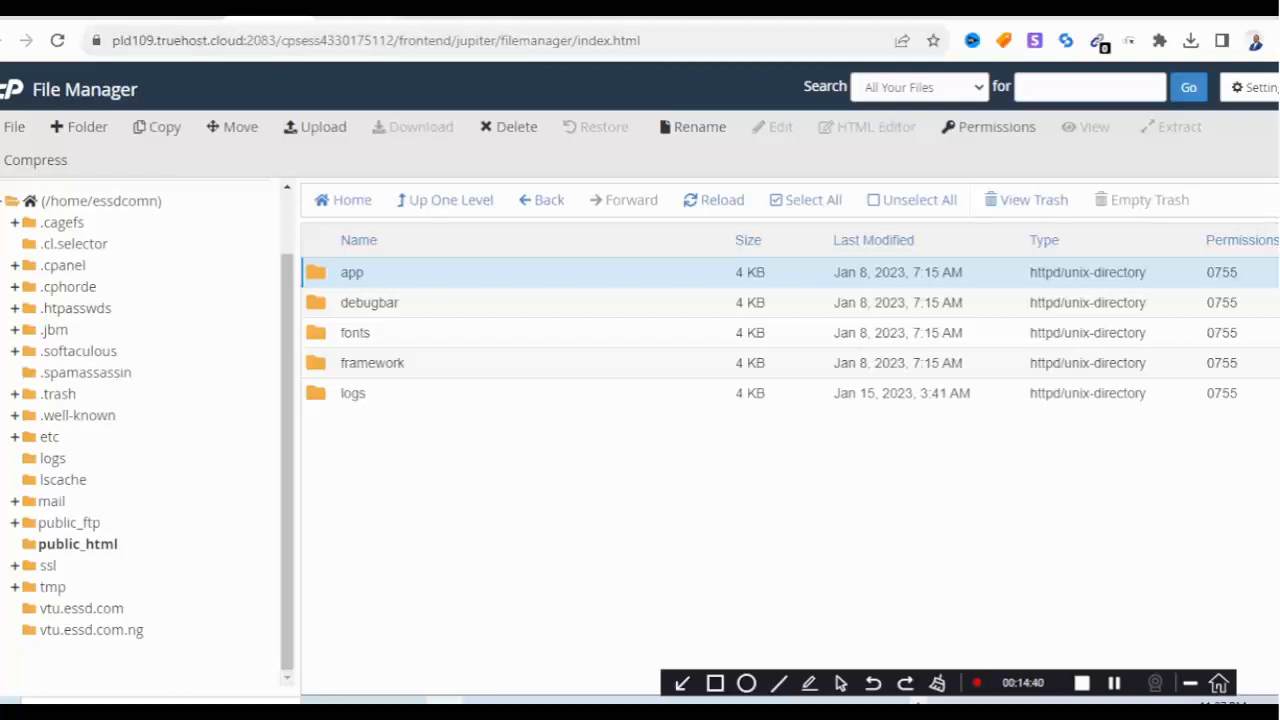
left_click(184, 12)
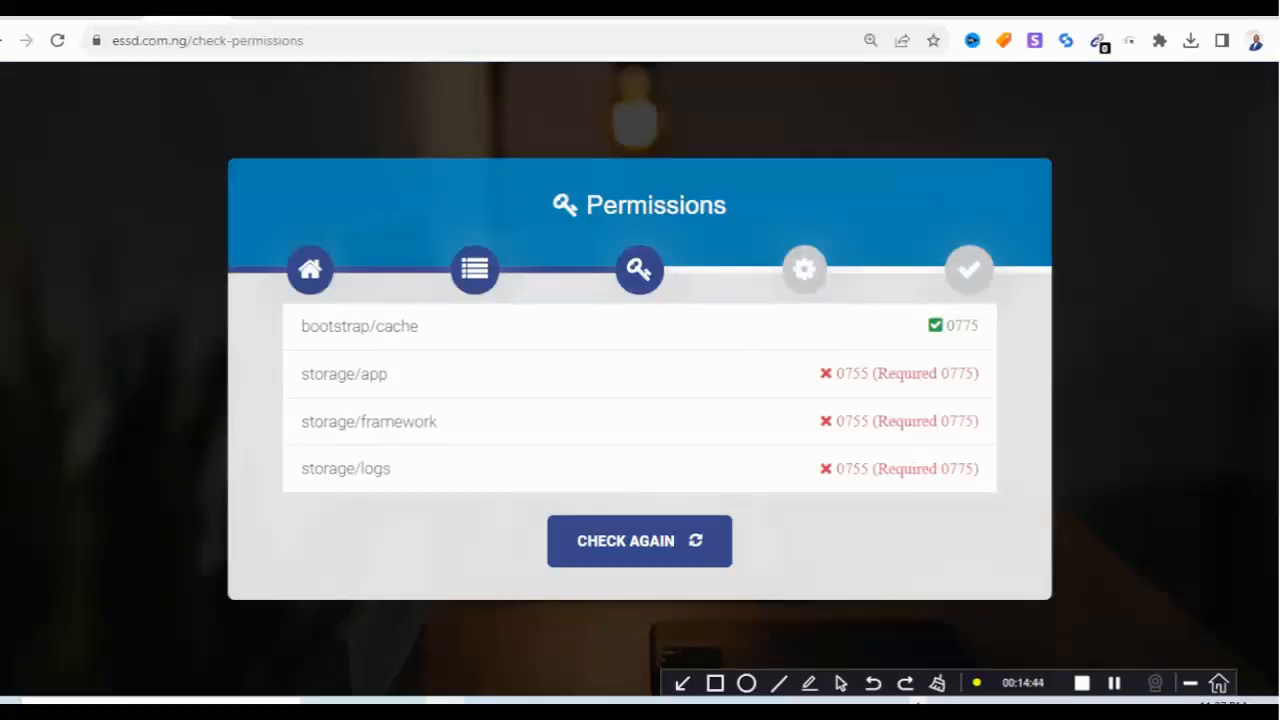
left_click(272, 13)
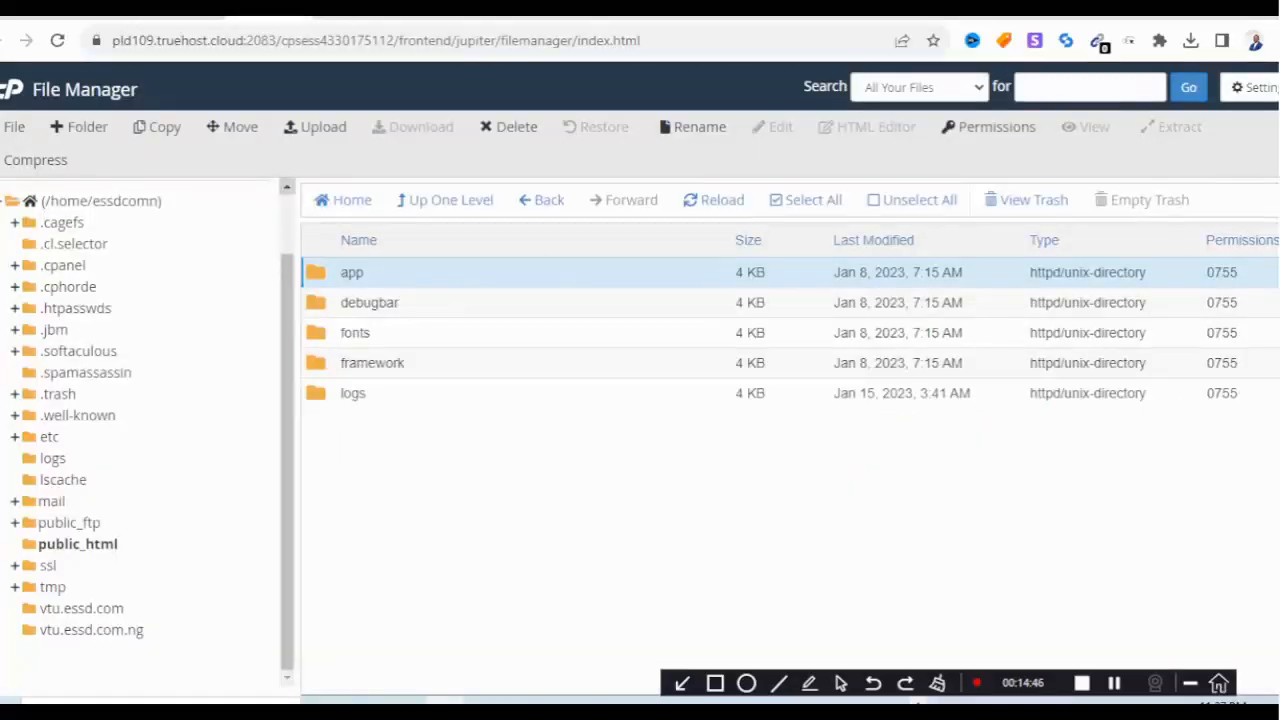
Set storage/framework and storage/logs to 0775 by adding Group Write to each.
left_click(365, 363)
right_click(340, 366)
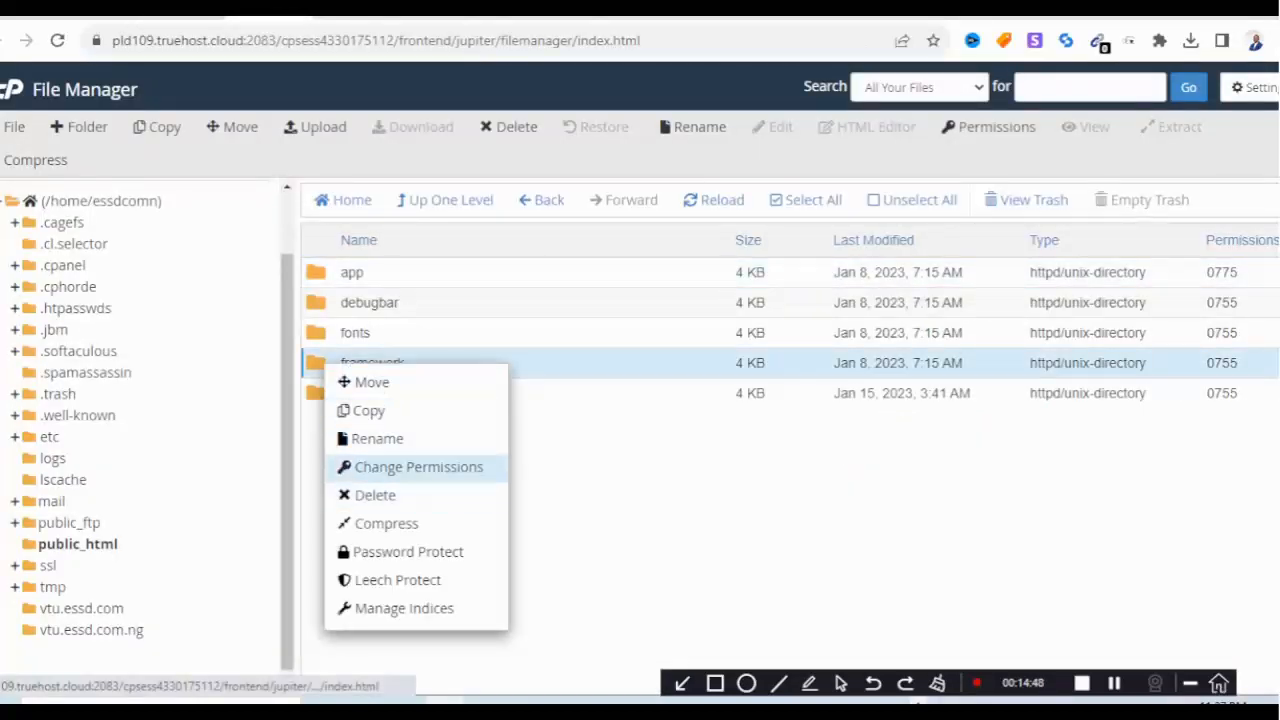
left_click(414, 466)
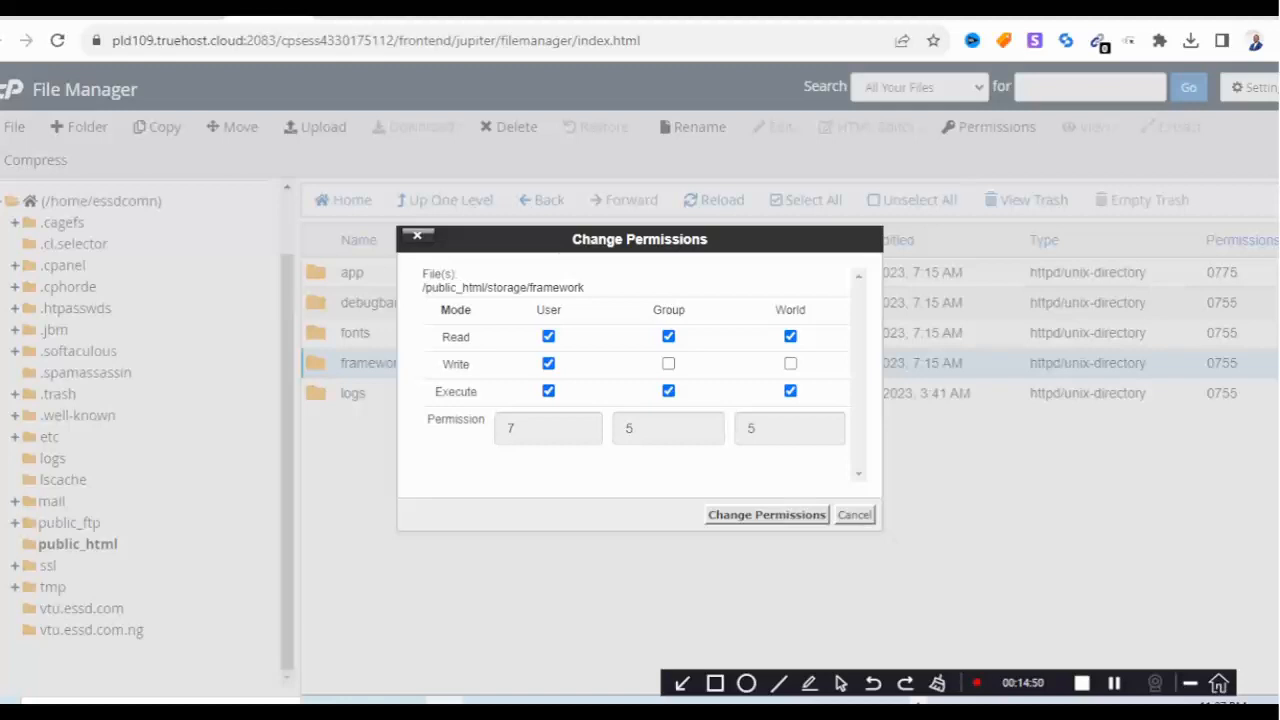
left_click(668, 363)
left_click(766, 514)
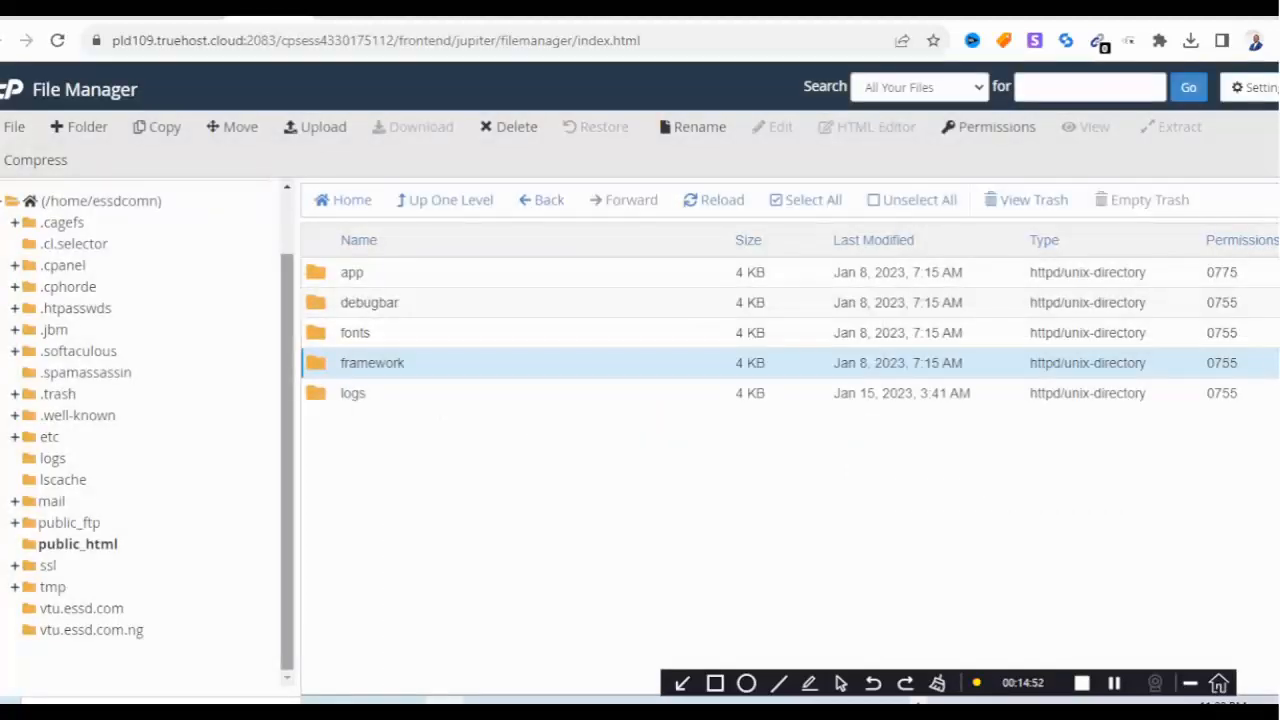
left_click(352, 393)
right_click(340, 397)
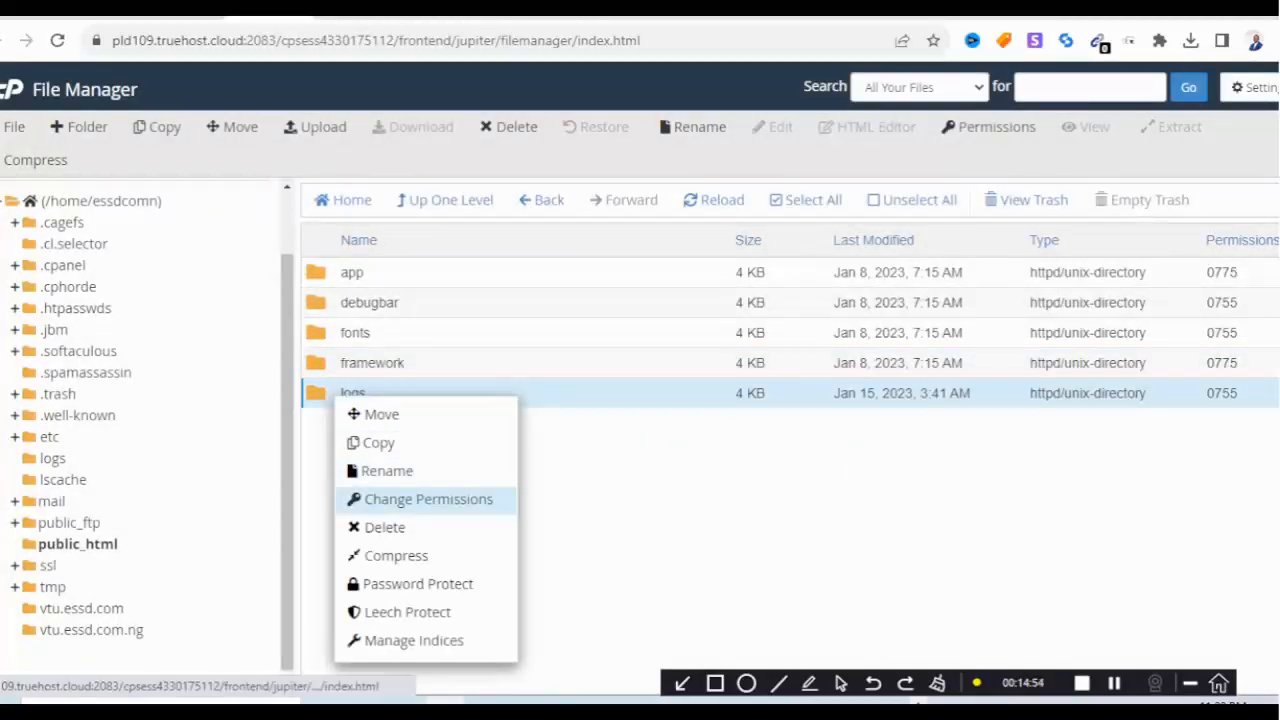
left_click(428, 497)
left_click(668, 363)
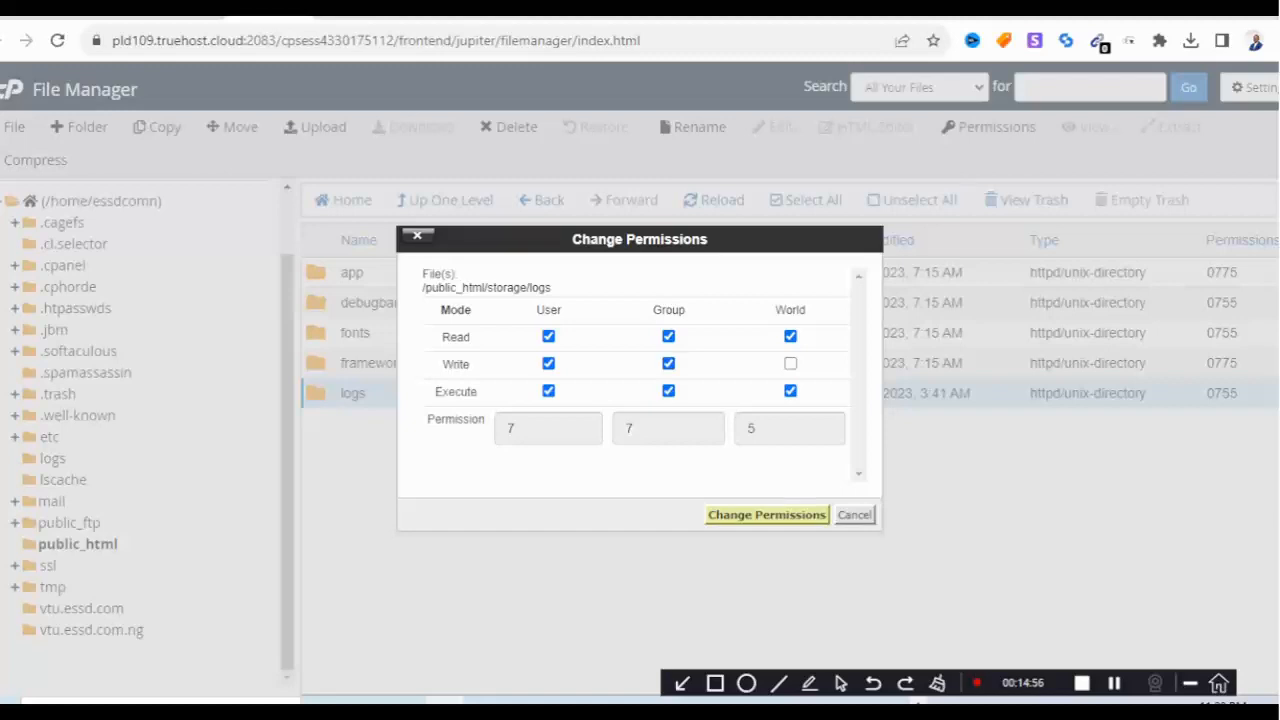
left_click(766, 514)
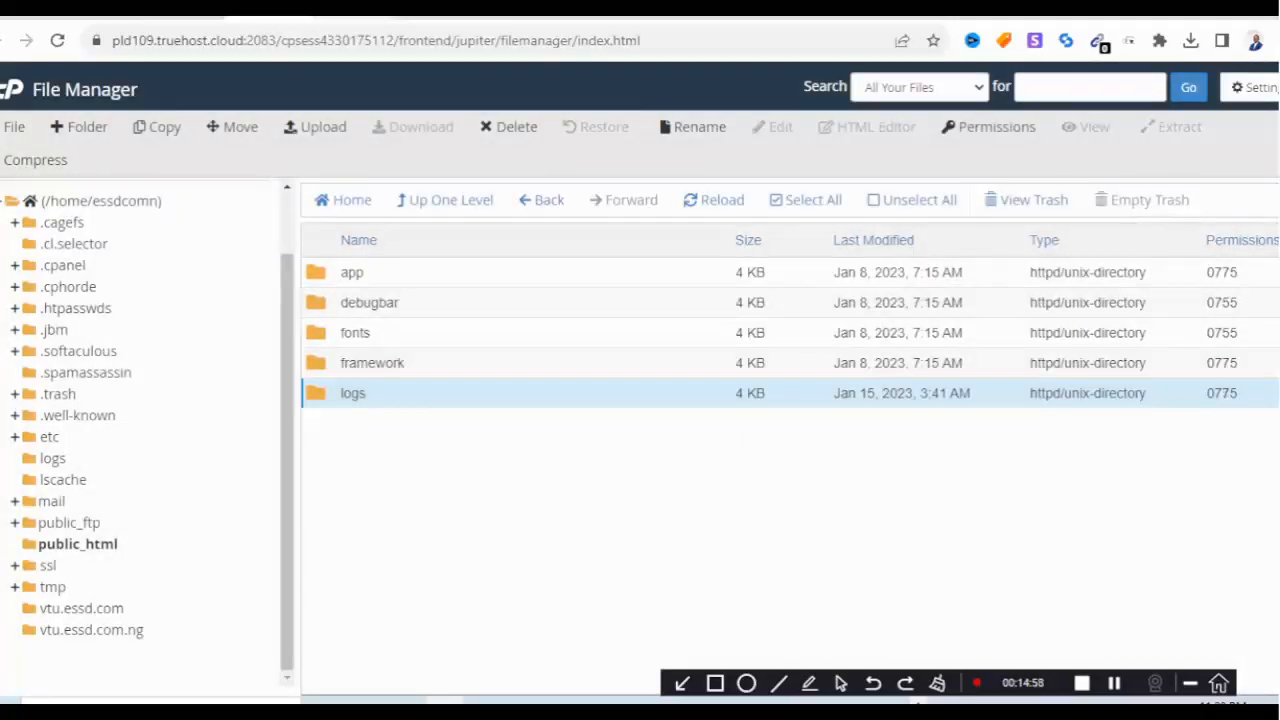
left_click(185, 11)
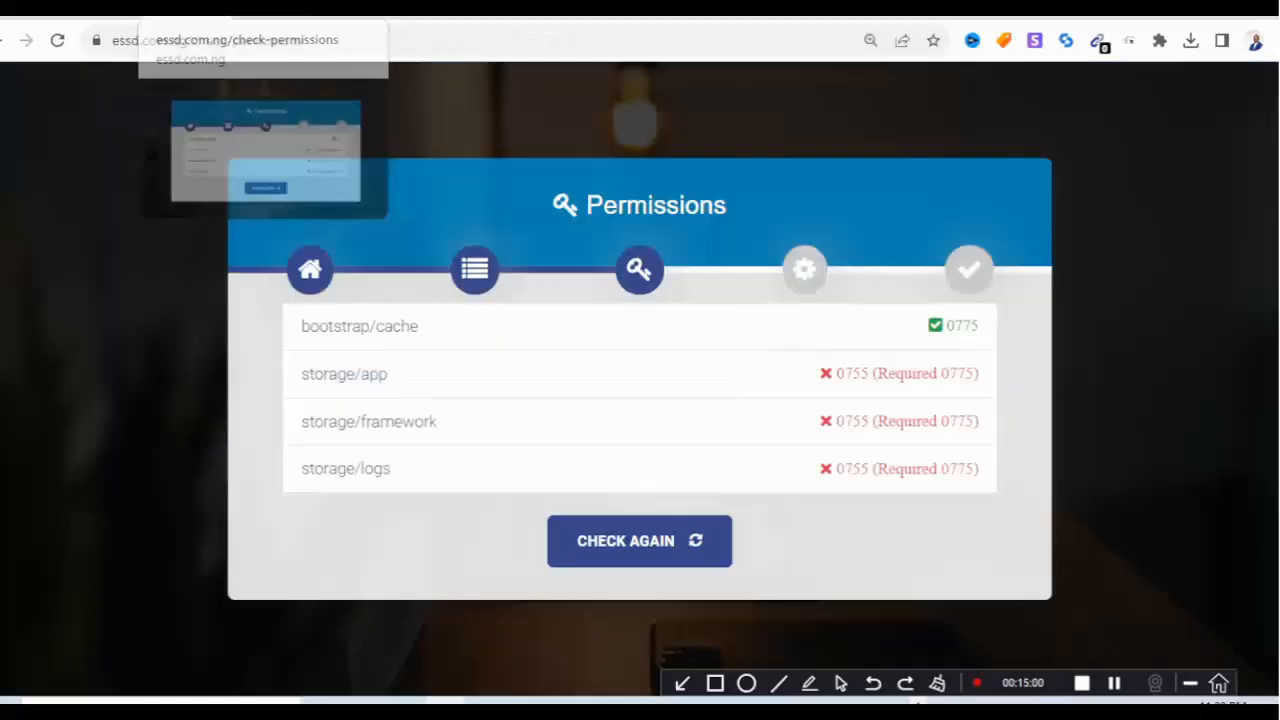
Pass the permission recheck, continue to product setup, and autofill the purchase code and e-mail.
left_click(639, 540)
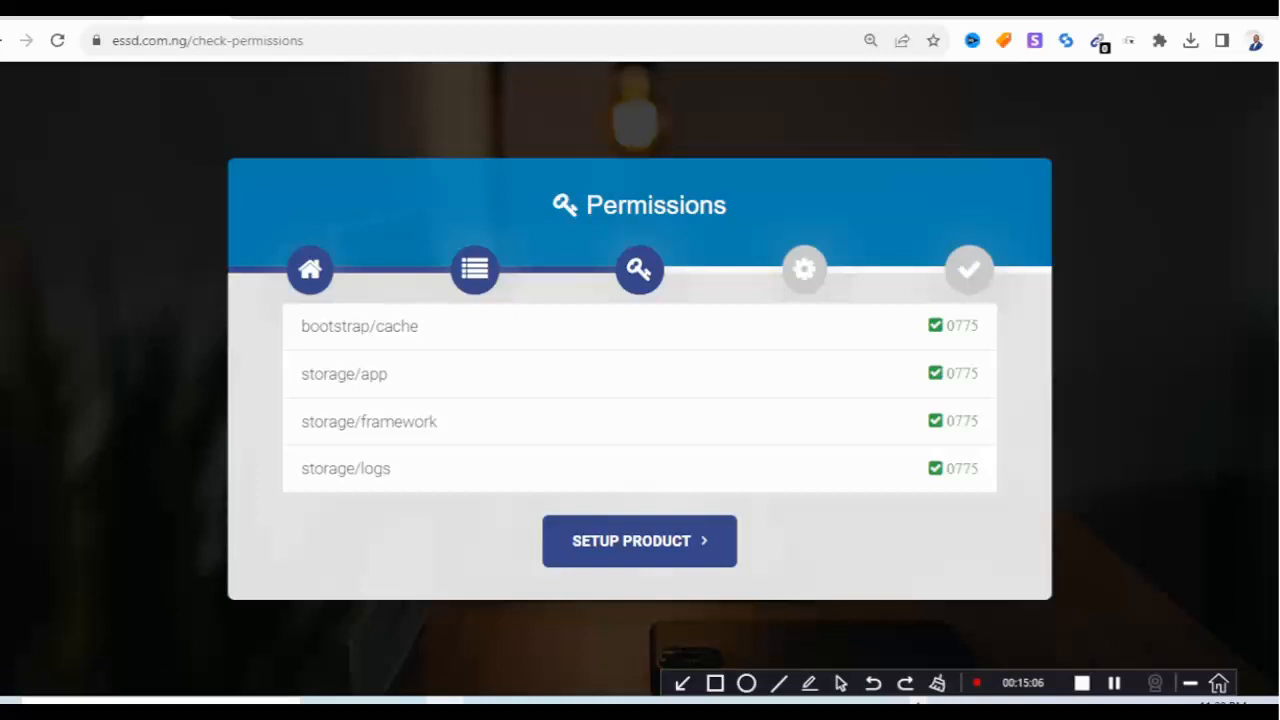
left_click(639, 540)
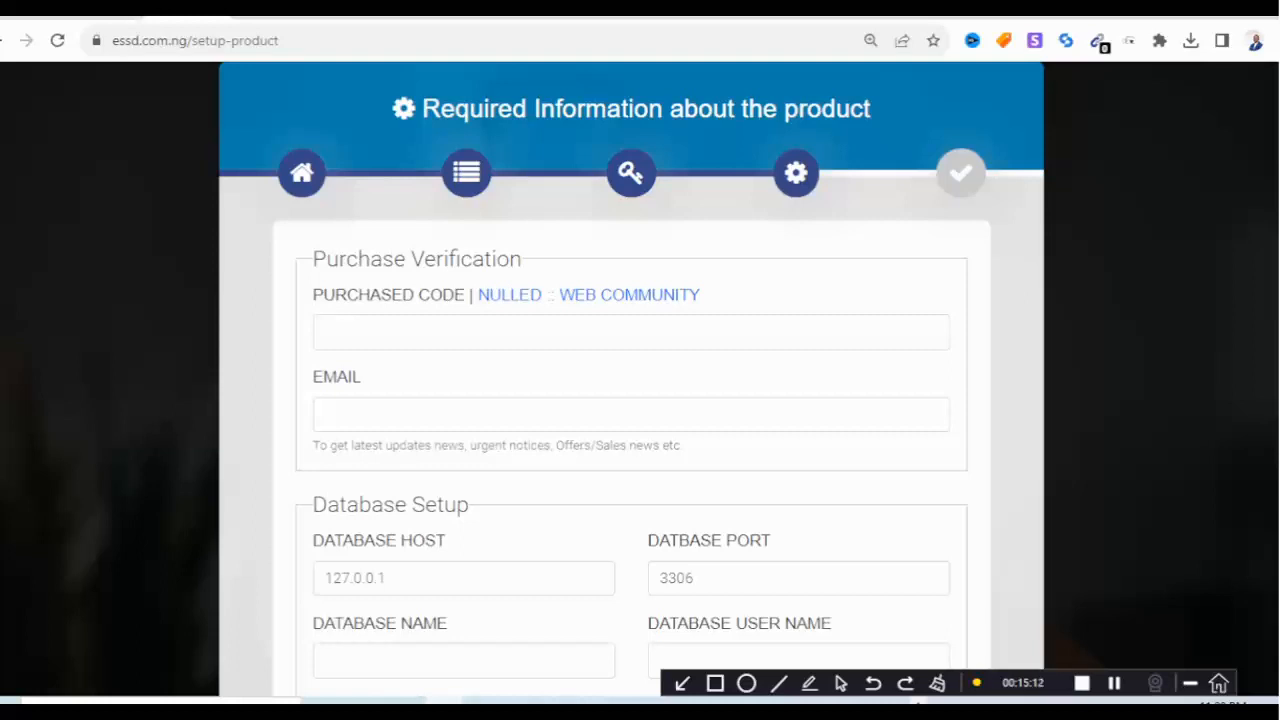
left_click(480, 333)
key("Return")
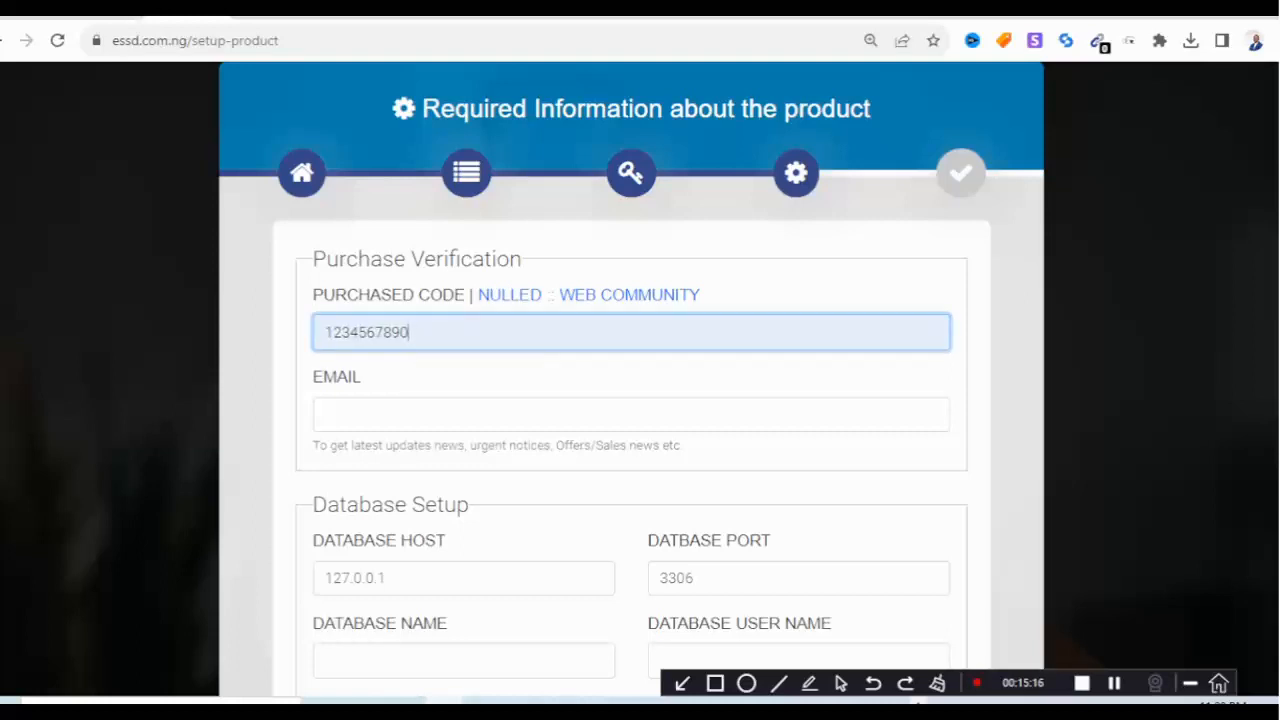
left_click(509, 415)
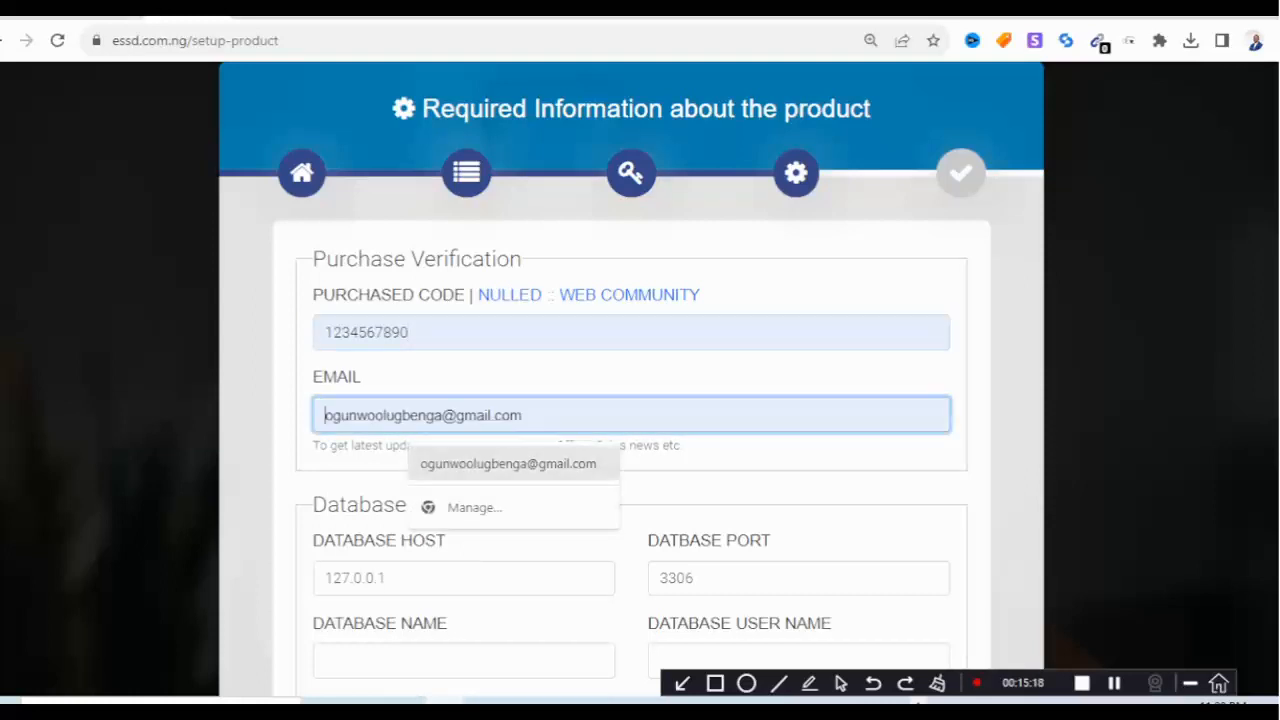
left_click(509, 463)
scroll(509, 463, "down", 1)
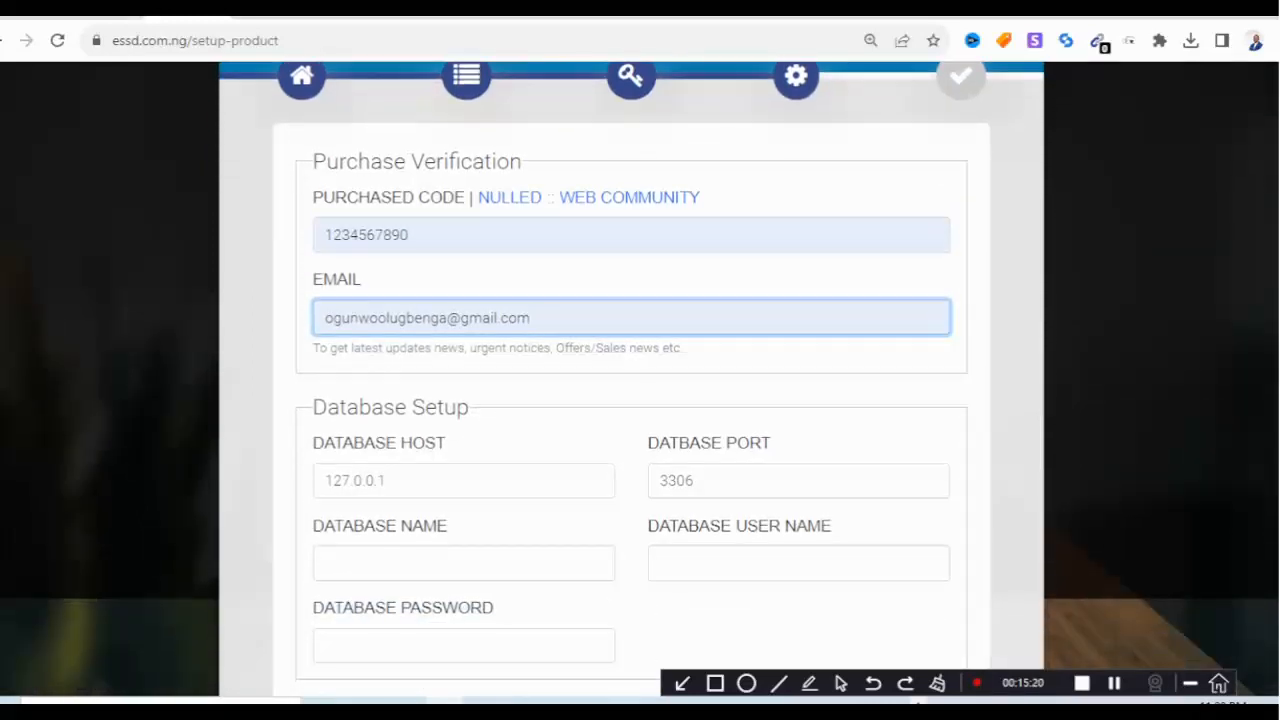
scroll(640, 400, "down", 1)
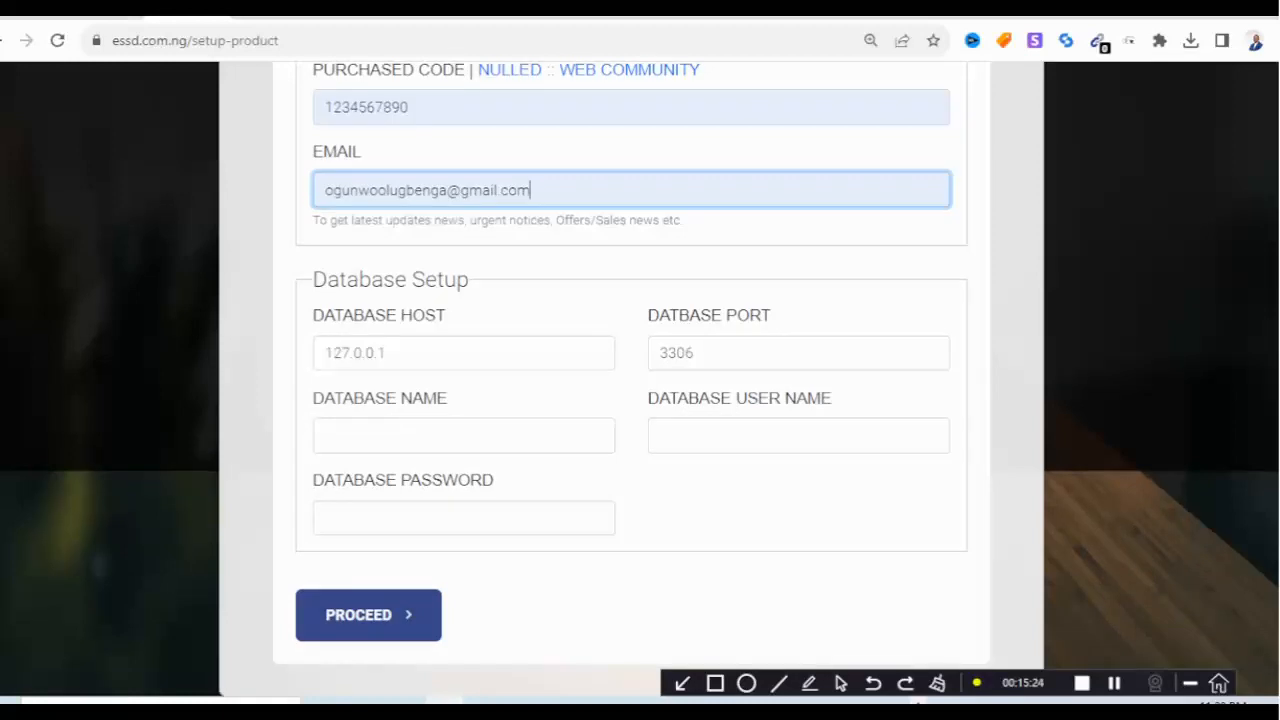
Copy the database name from the notes and paste 'essdcomn_smatrix' into Database Name.
left_click(464, 436)
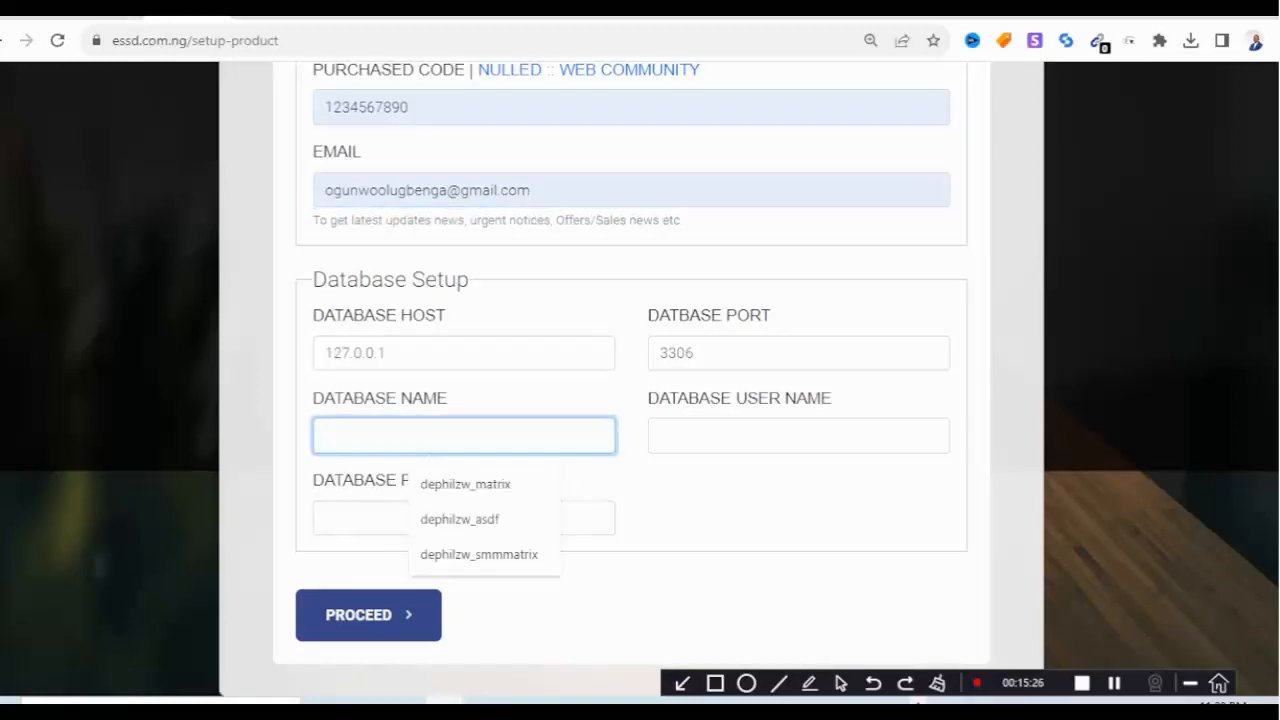
key("alt+Tab")
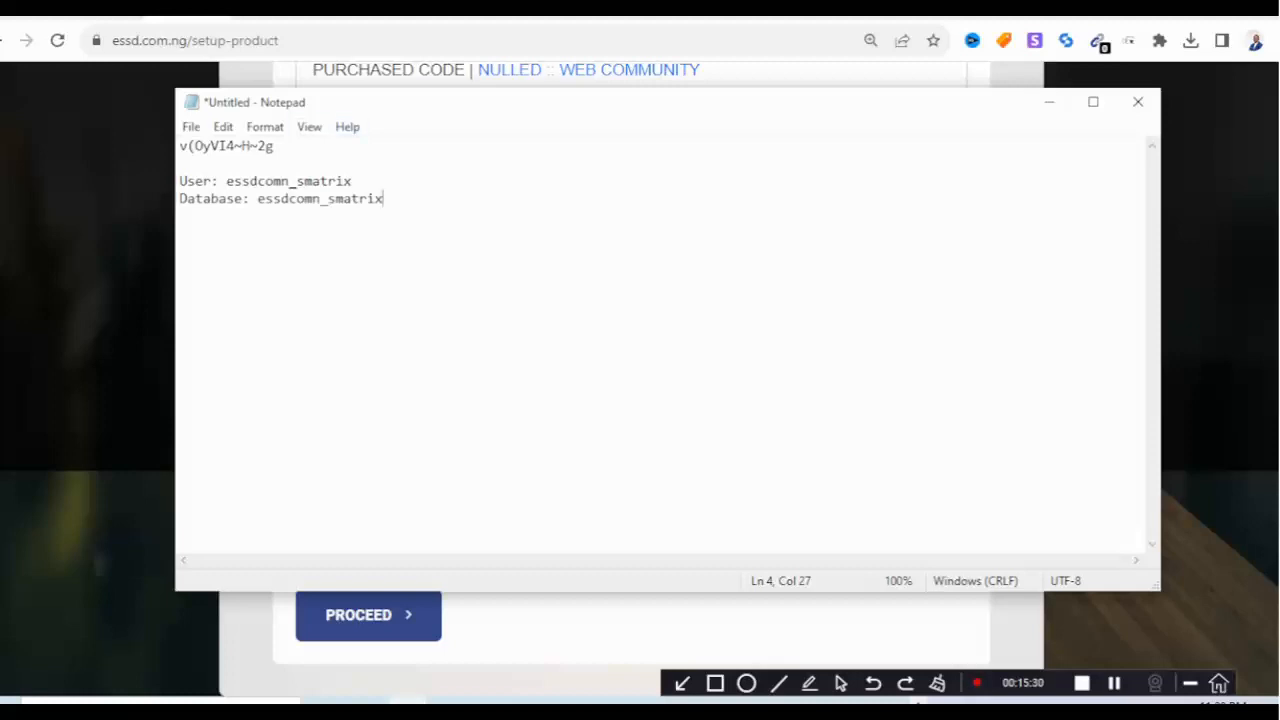
left_click_drag(257, 198, 383, 198)
right_click(362, 198)
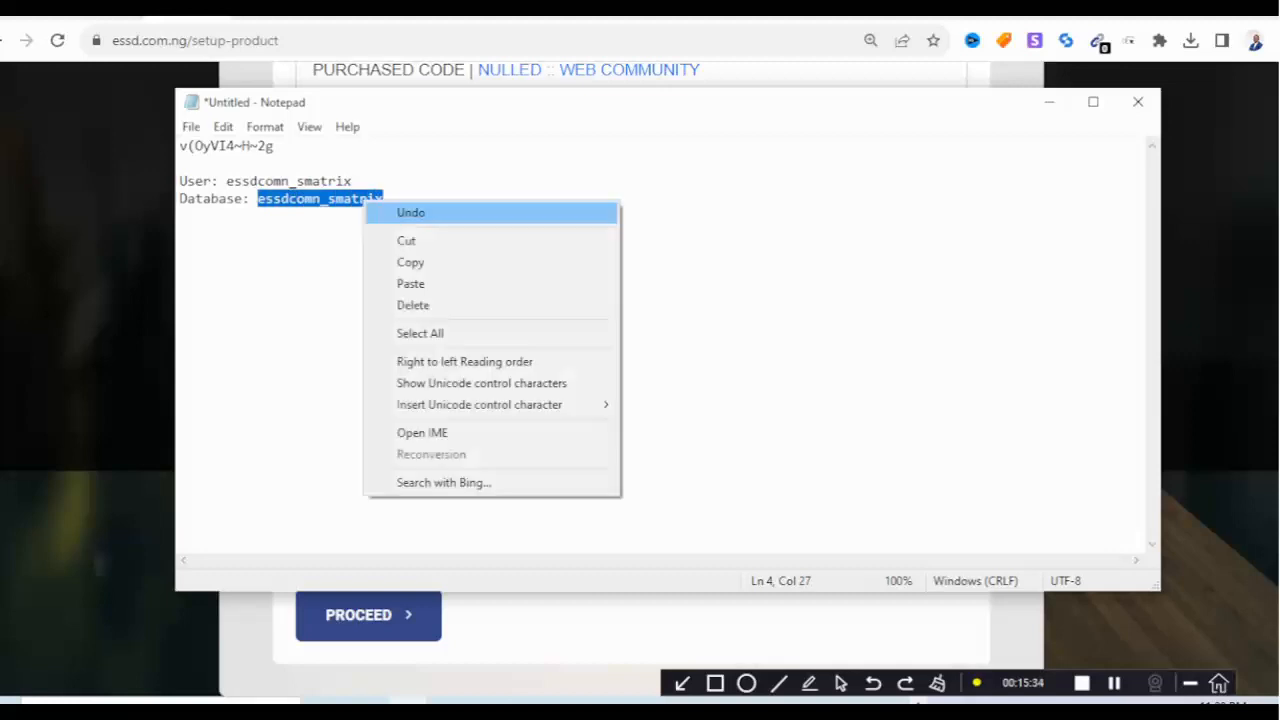
left_click(414, 262)
left_click(1049, 102)
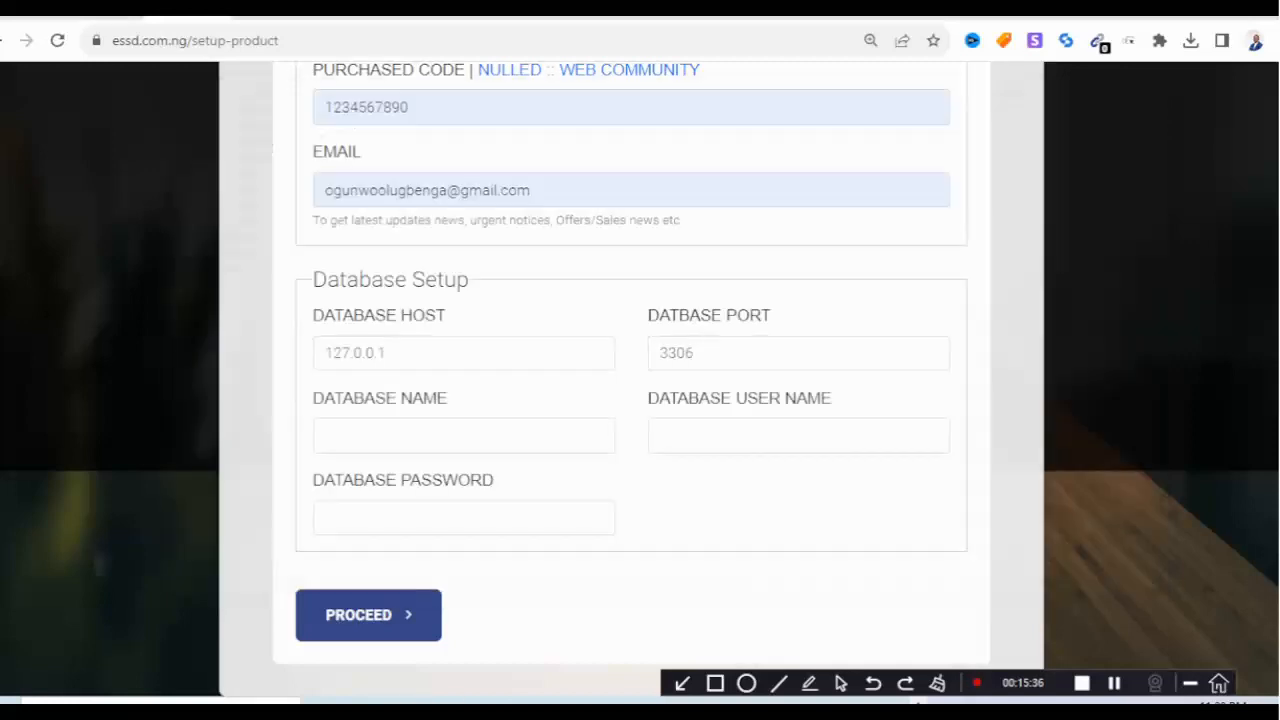
left_click(464, 436)
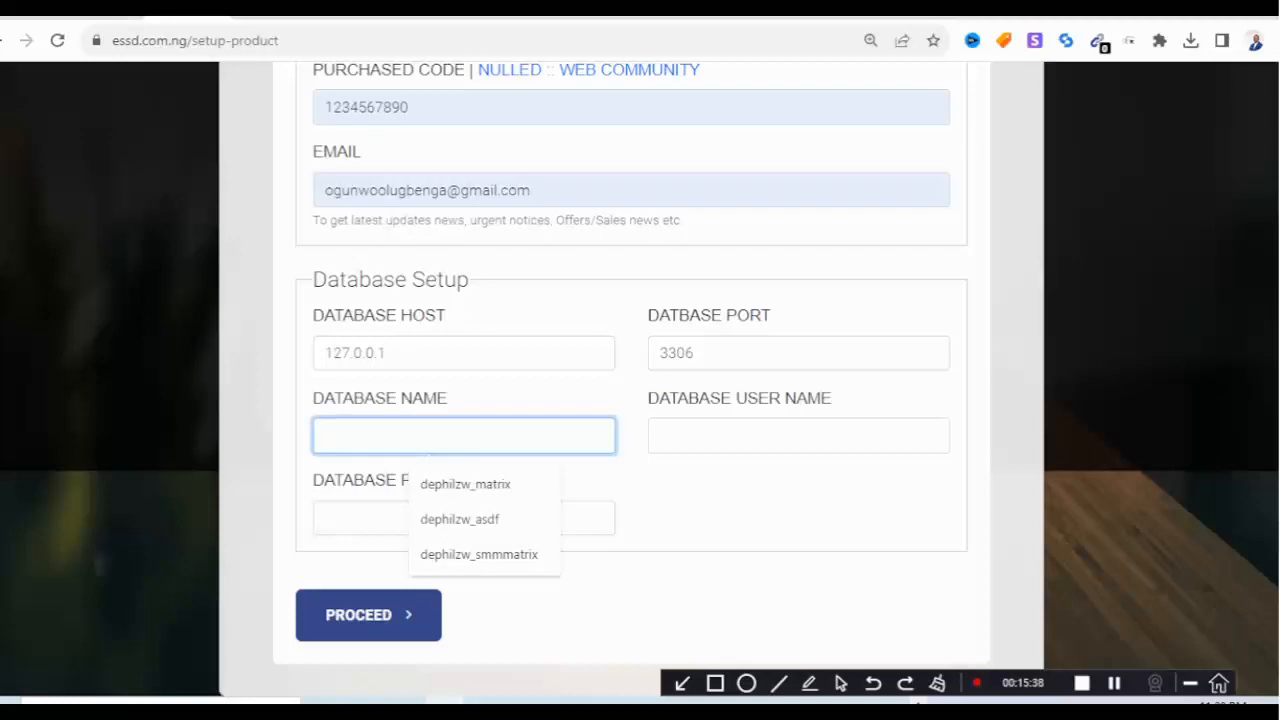
key("ctrl+v")
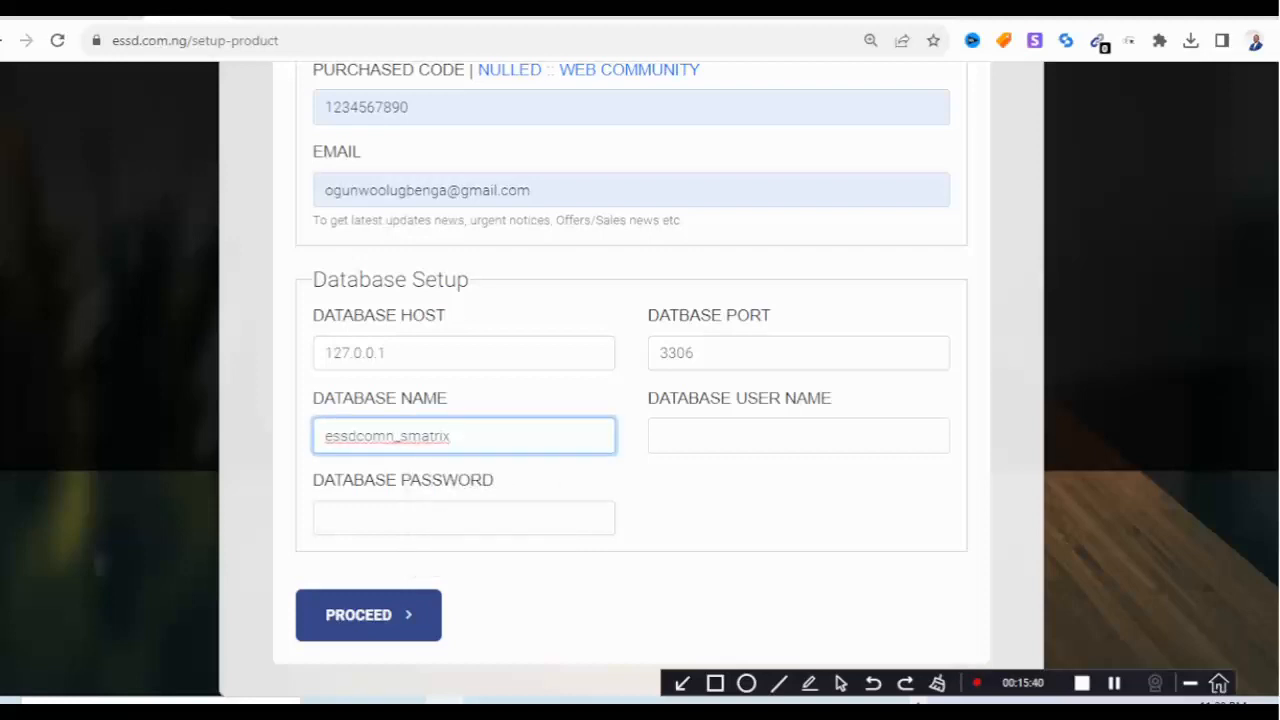
Fill Database User Name with the user name copied from the notes.
left_click(799, 436)
left_click(410, 702)
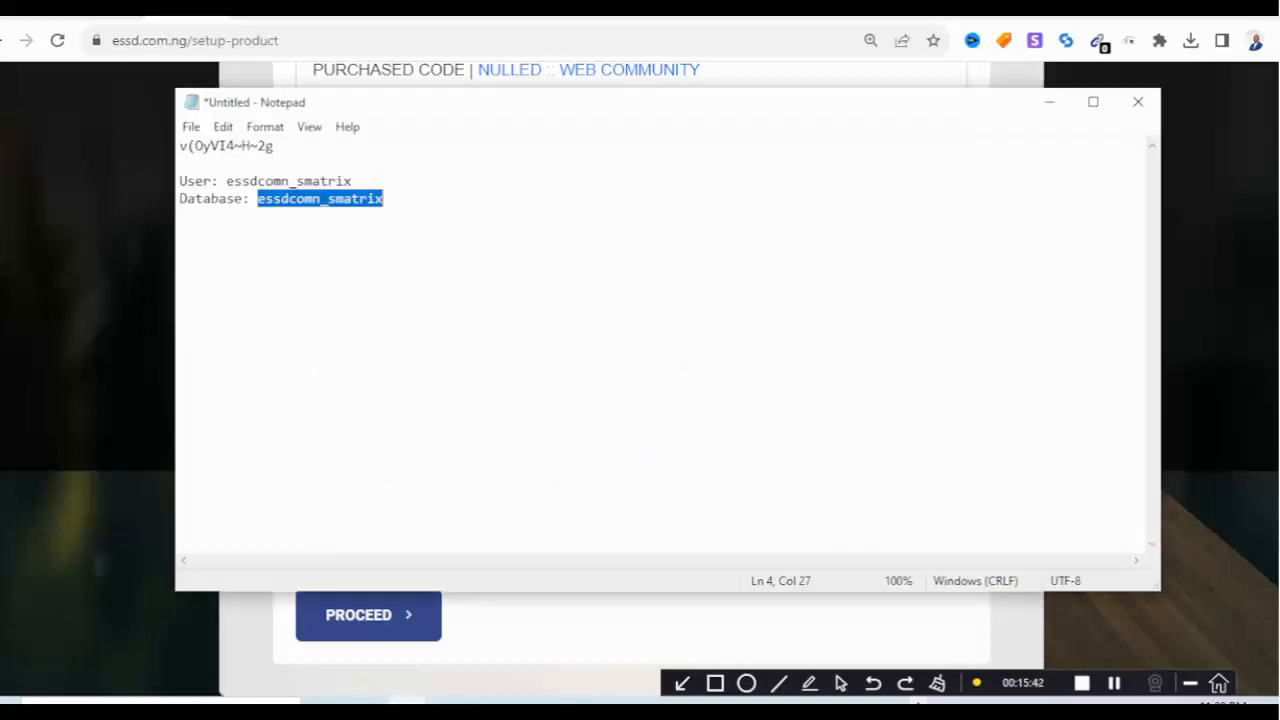
double_click(243, 181)
double_click(243, 181)
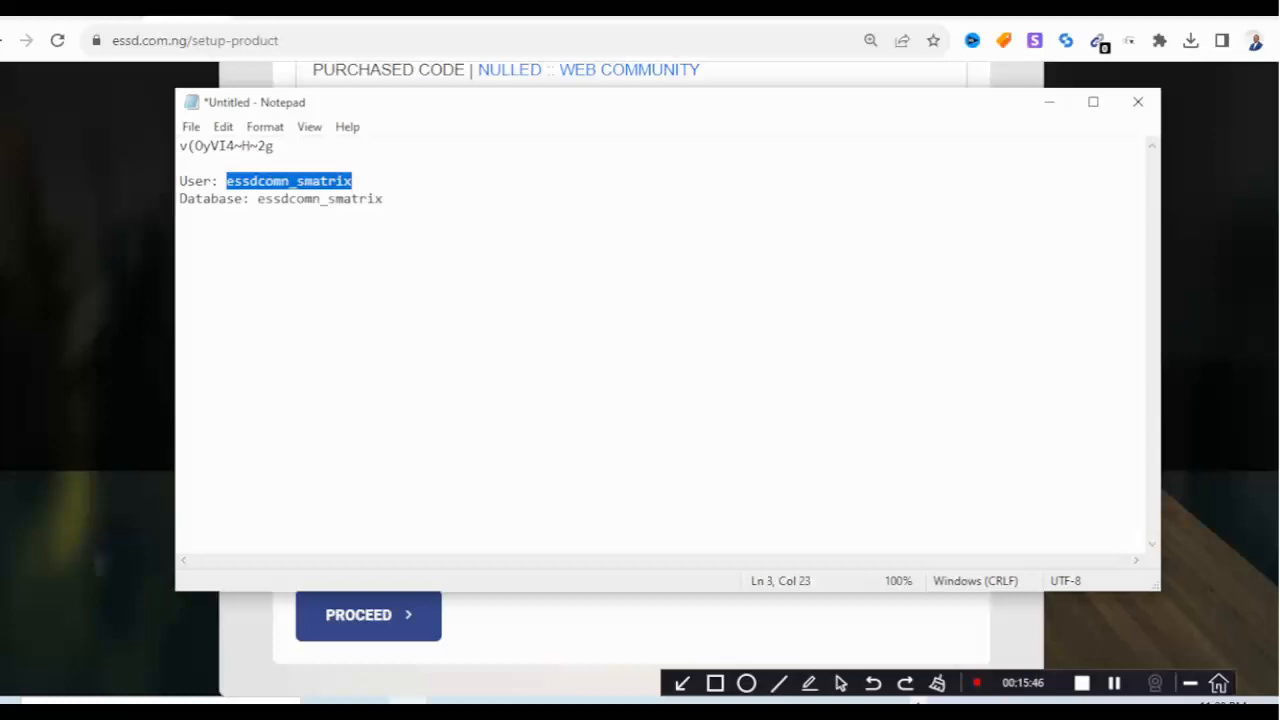
left_click(1049, 102)
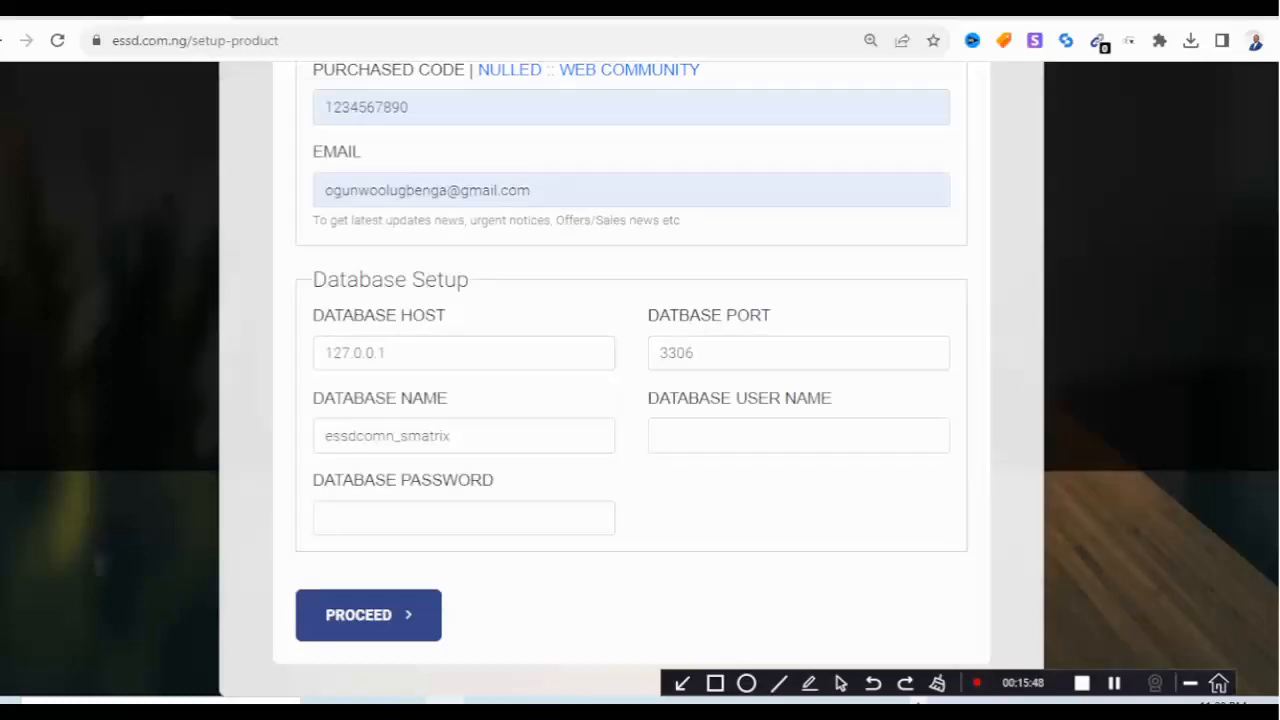
left_click(799, 436)
key("ctrl+v")
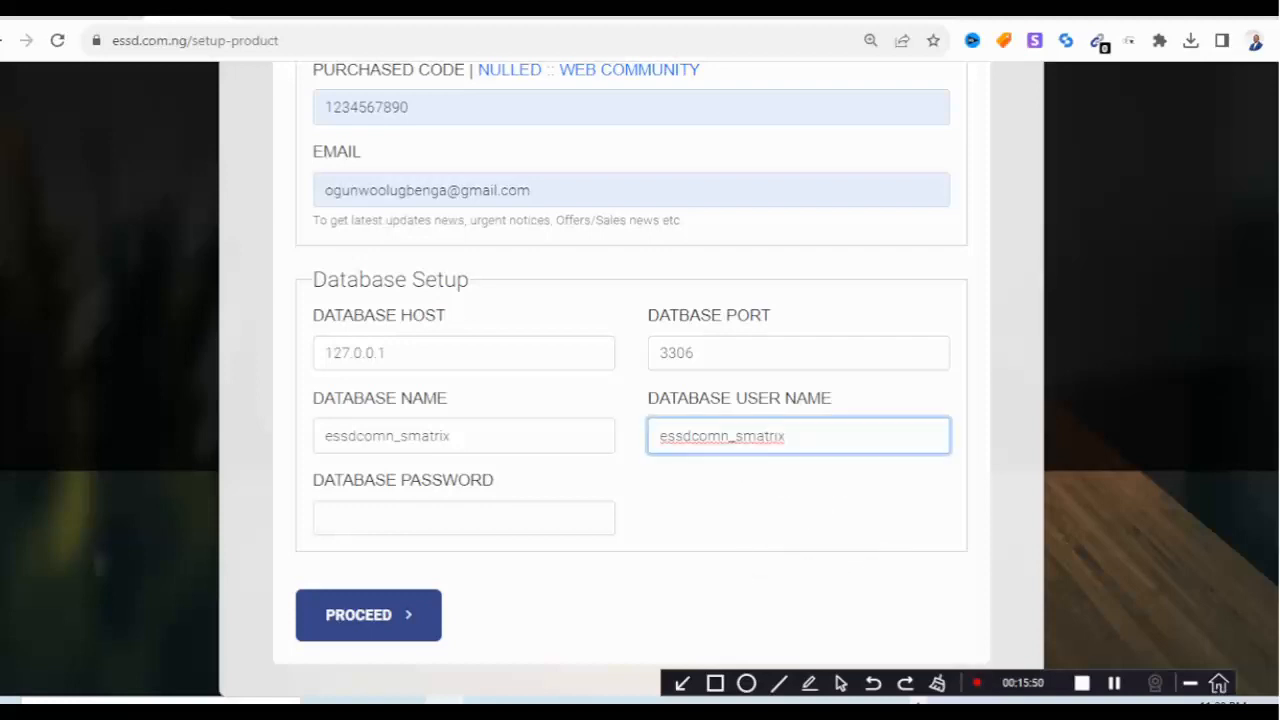
Copy the stored database password from the notes into the Database Password field.
left_click(463, 518)
key("alt+Tab")
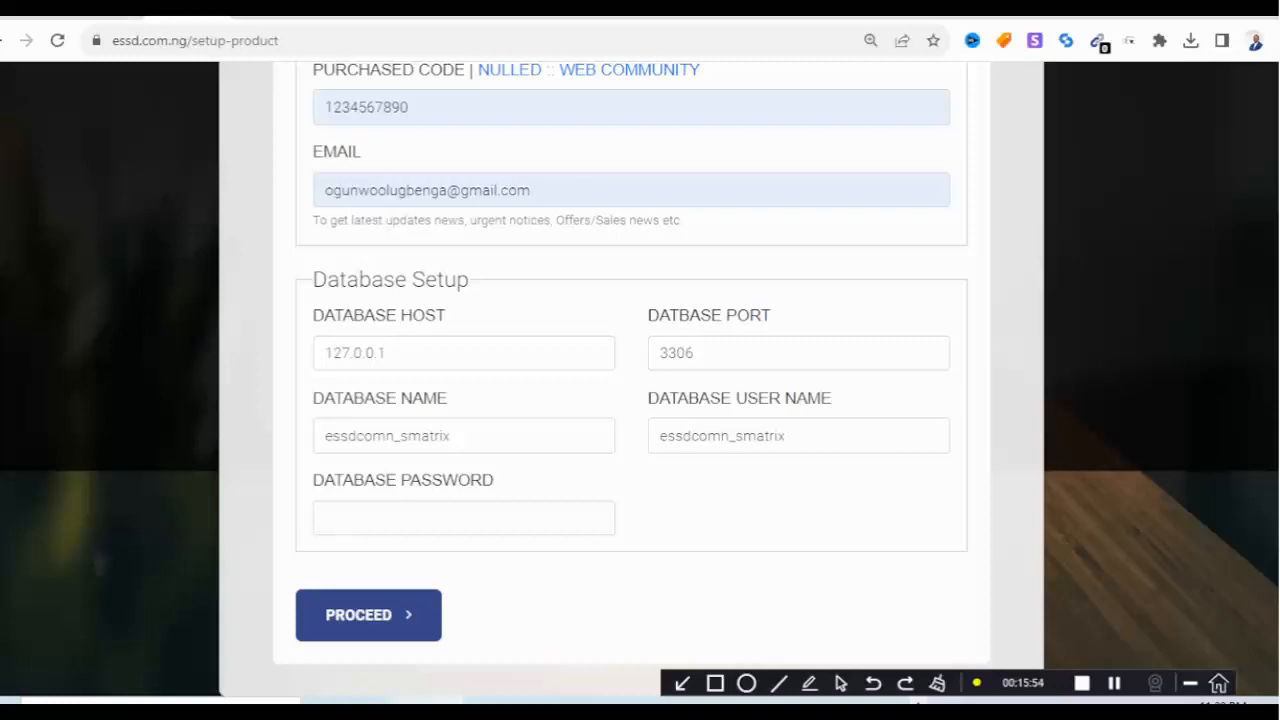
left_click(408, 701)
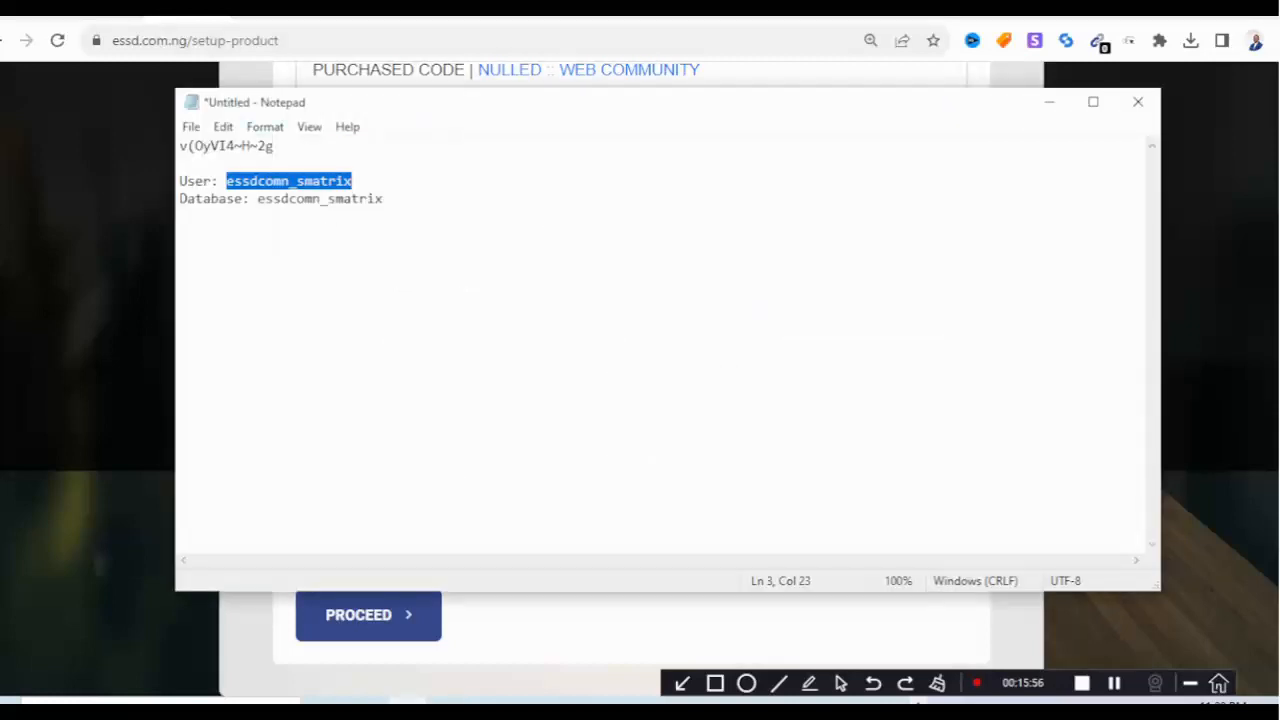
key("Up")
key("Up")
key("shift+Home")
right_click(210, 146)
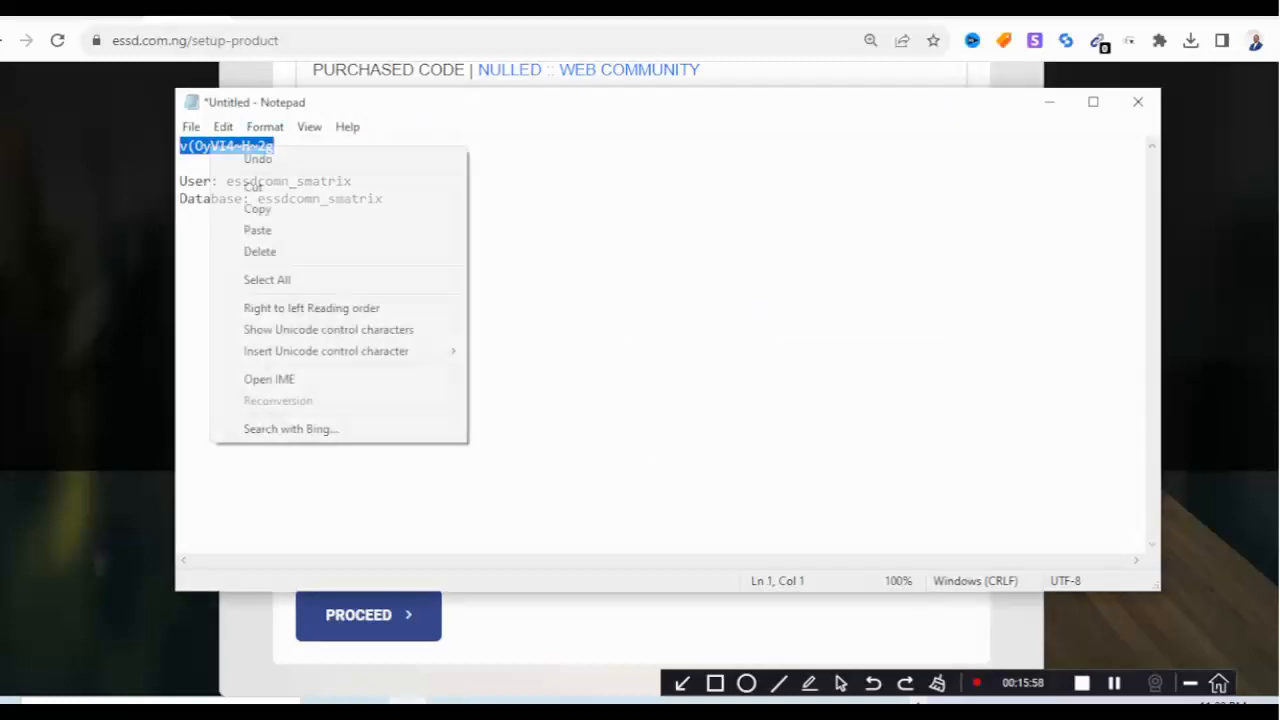
left_click(258, 209)
key("alt+Tab")
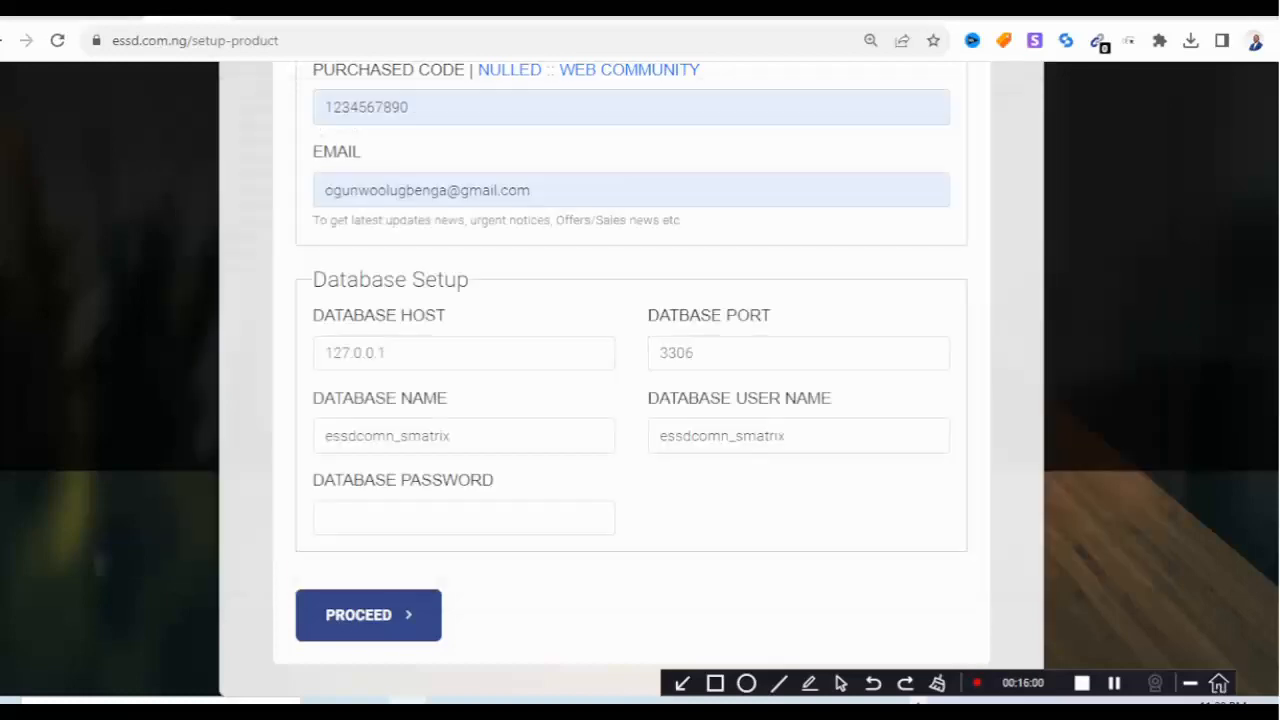
left_click(400, 518)
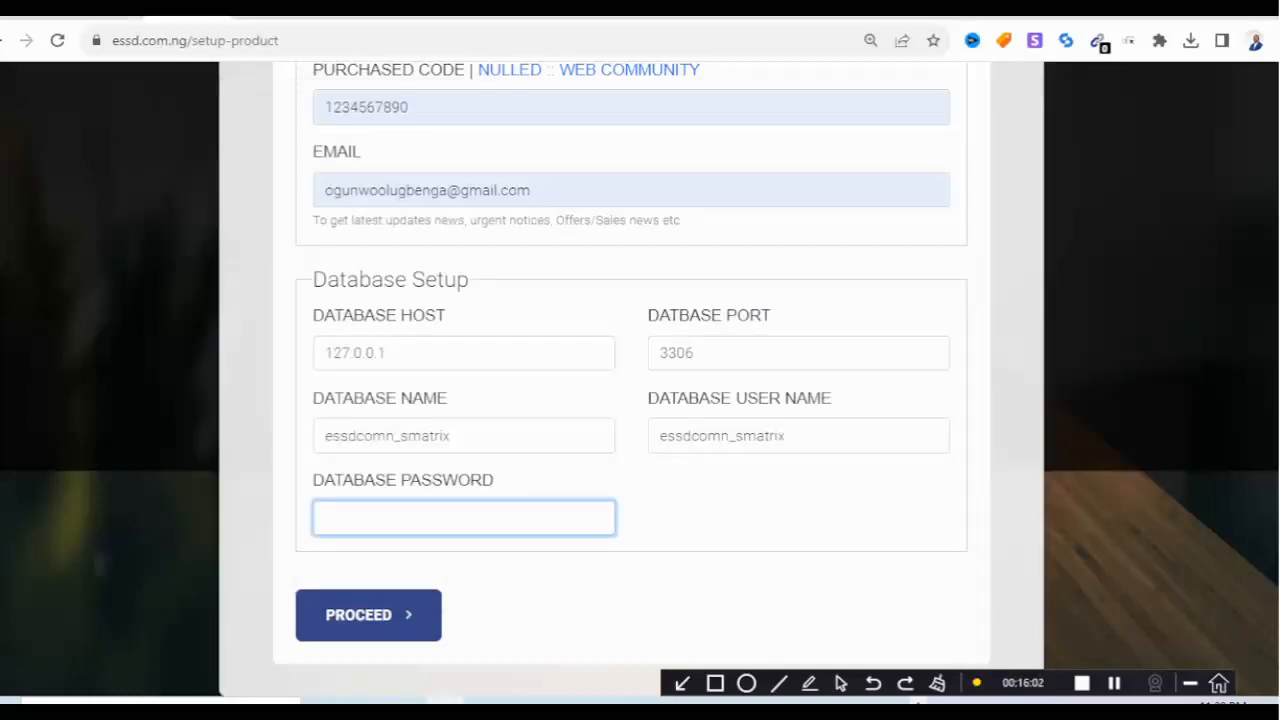
key("ctrl+v")
Submit the completed Database Setup form.
scroll(631, 380, "up", 3)
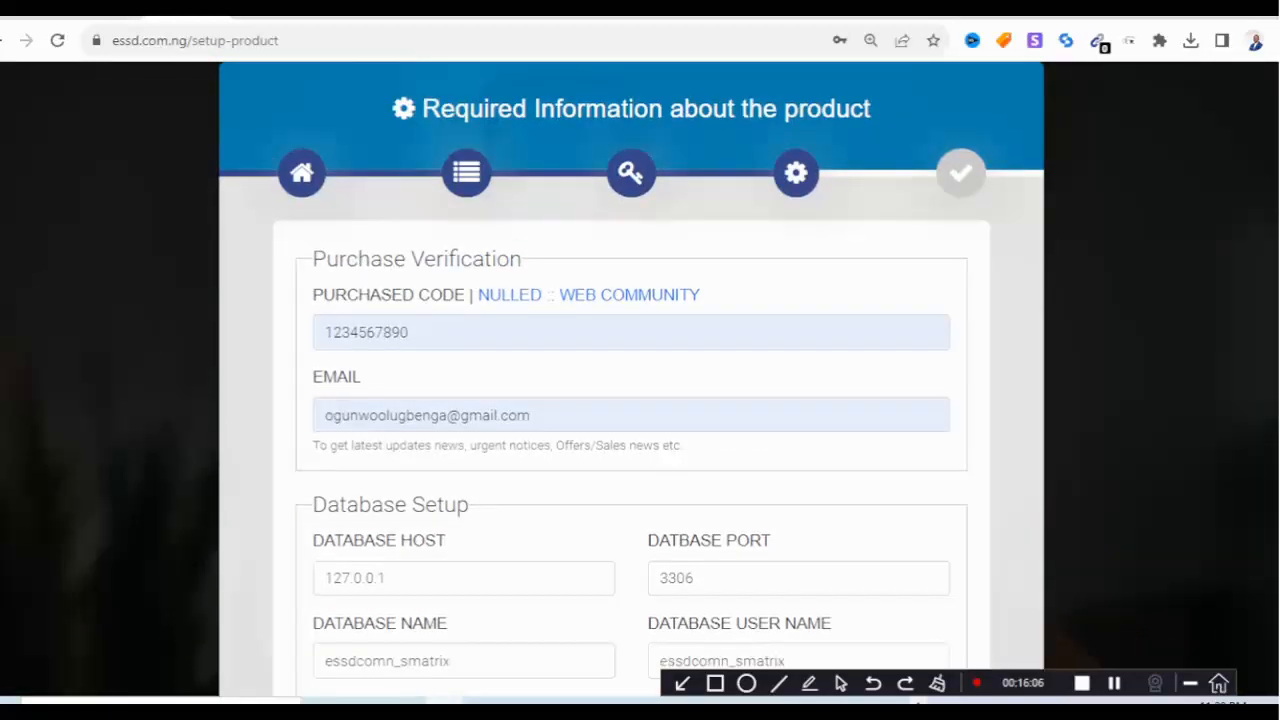
scroll(631, 380, "down", 3)
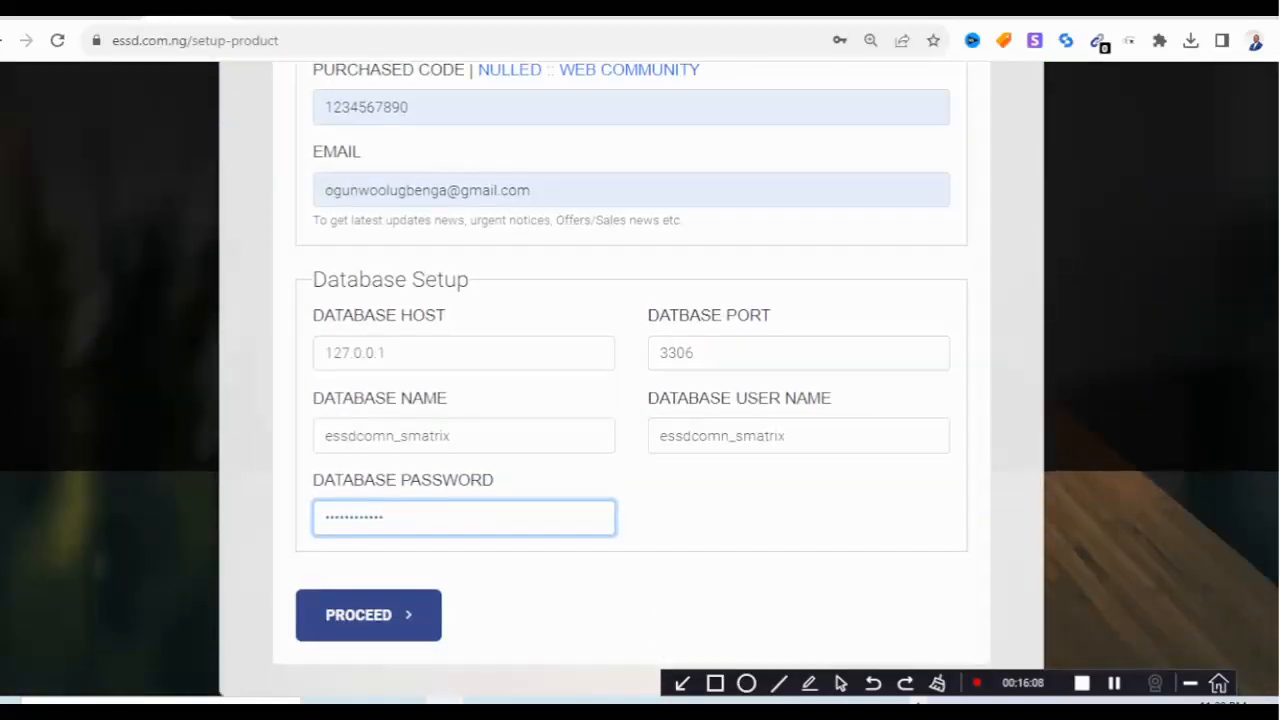
key("Return")
scroll(631, 380, "up", 3)
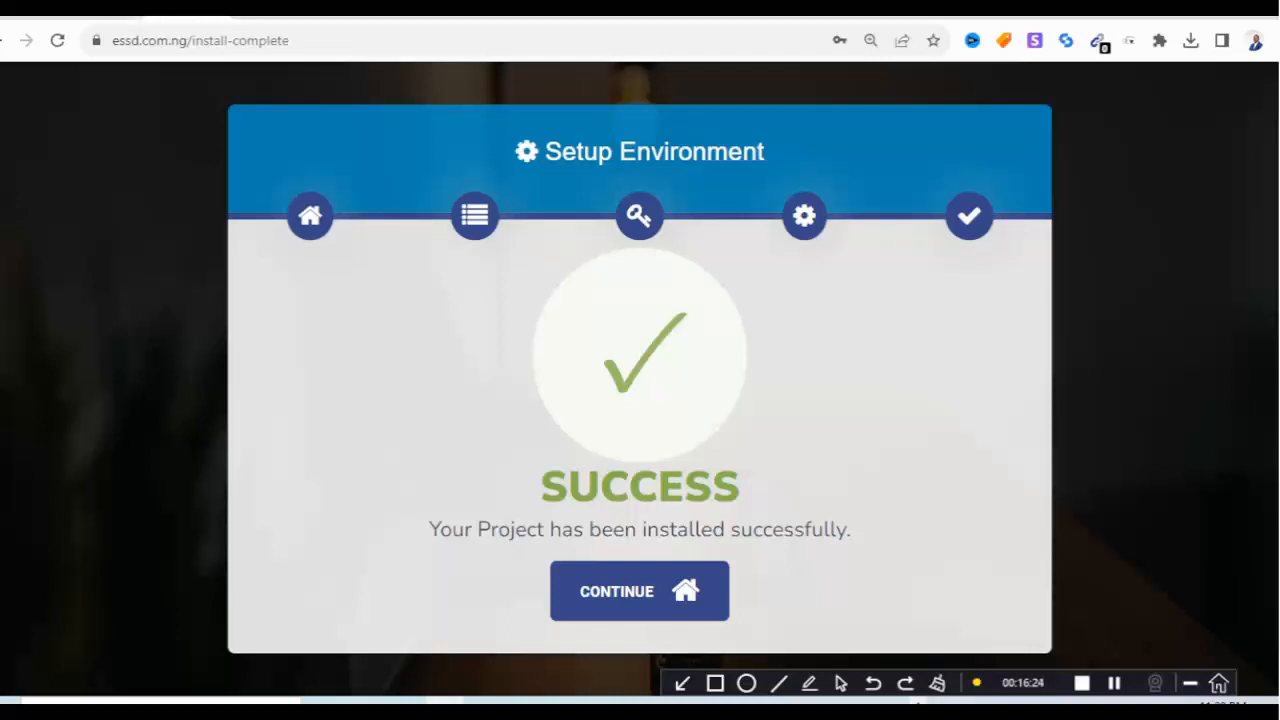
Continue from the installer's Success page to the live site's home page.
left_click(639, 591)
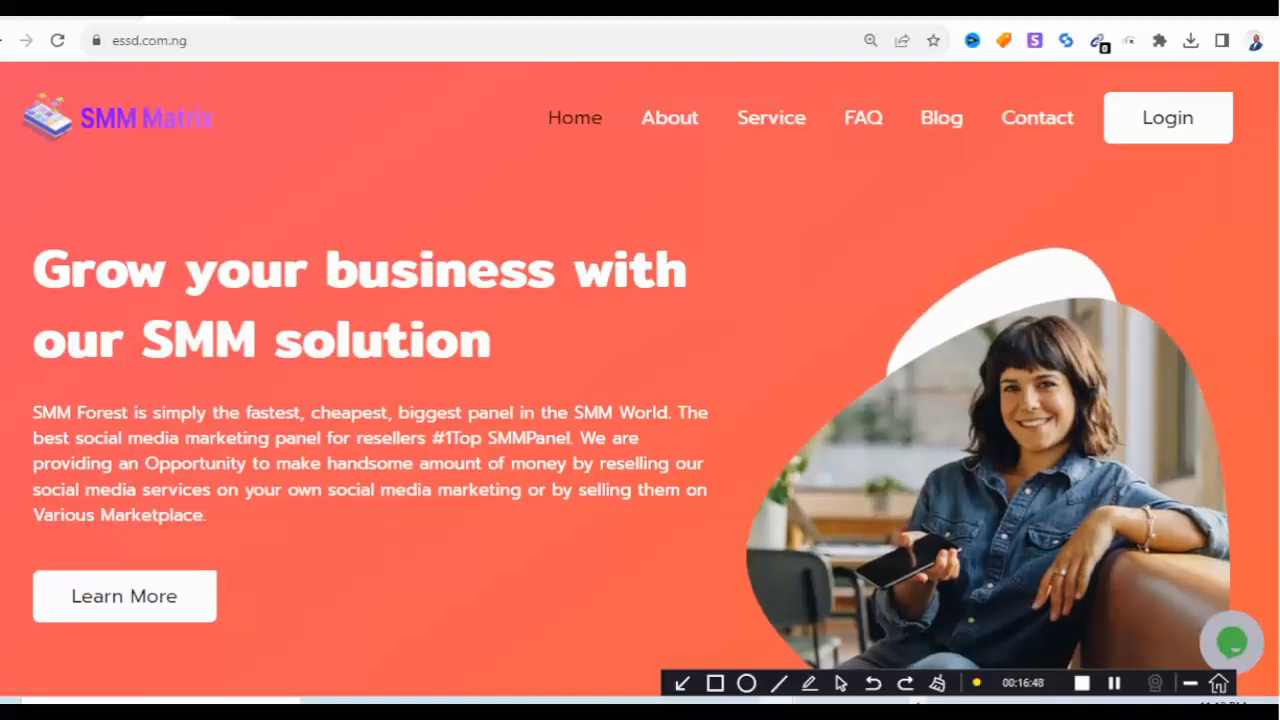
scroll(640, 400, "down", 2)
scroll(640, 408, "down", 10)
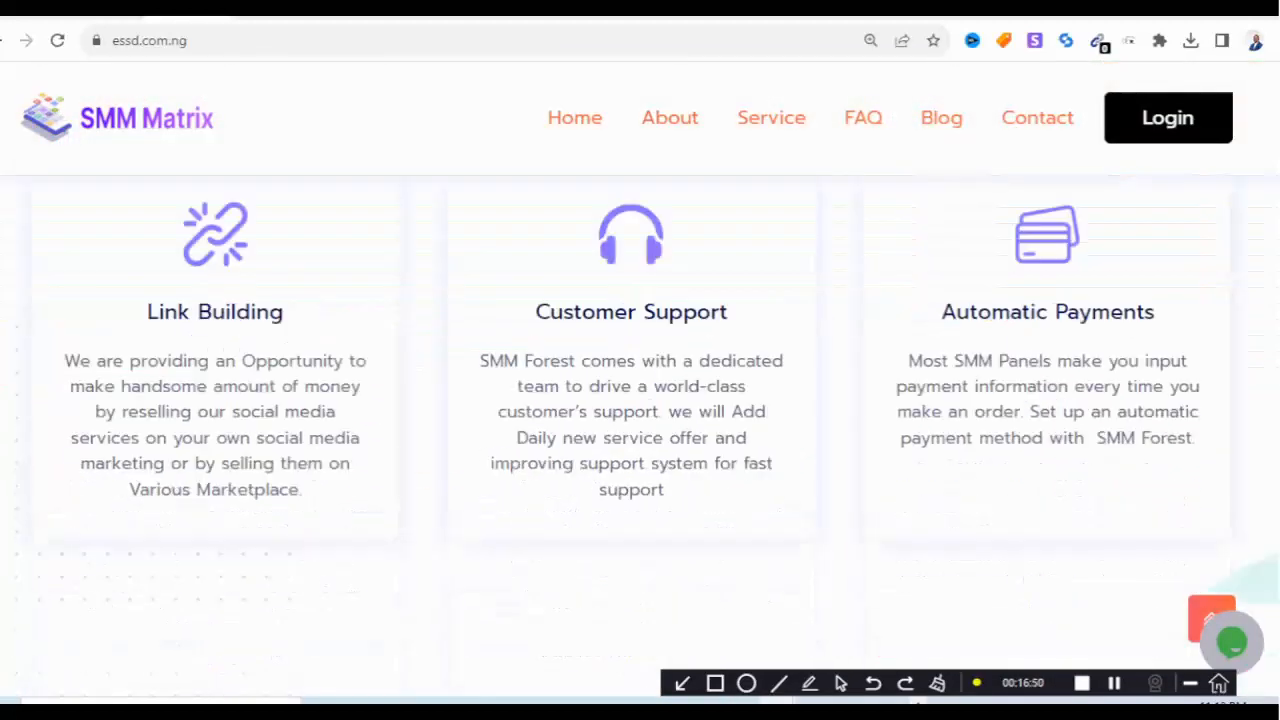
scroll(640, 408, "down", 8)
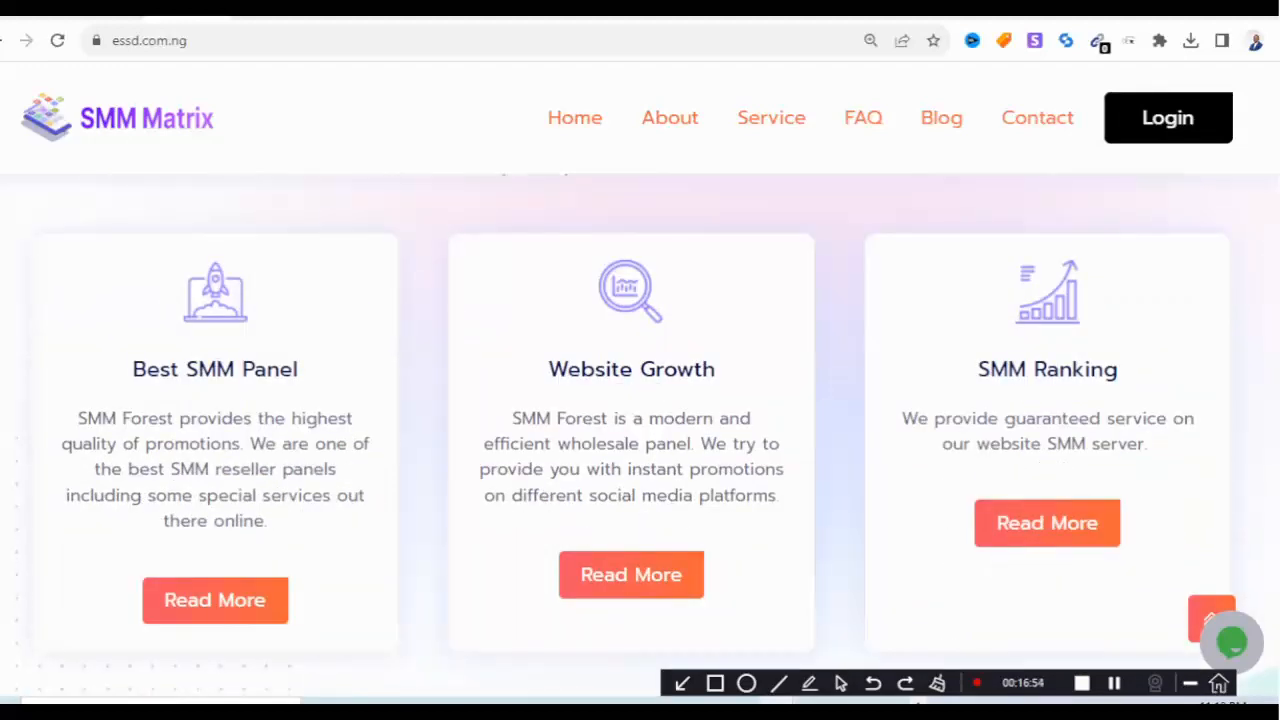
scroll(640, 408, "down", 5)
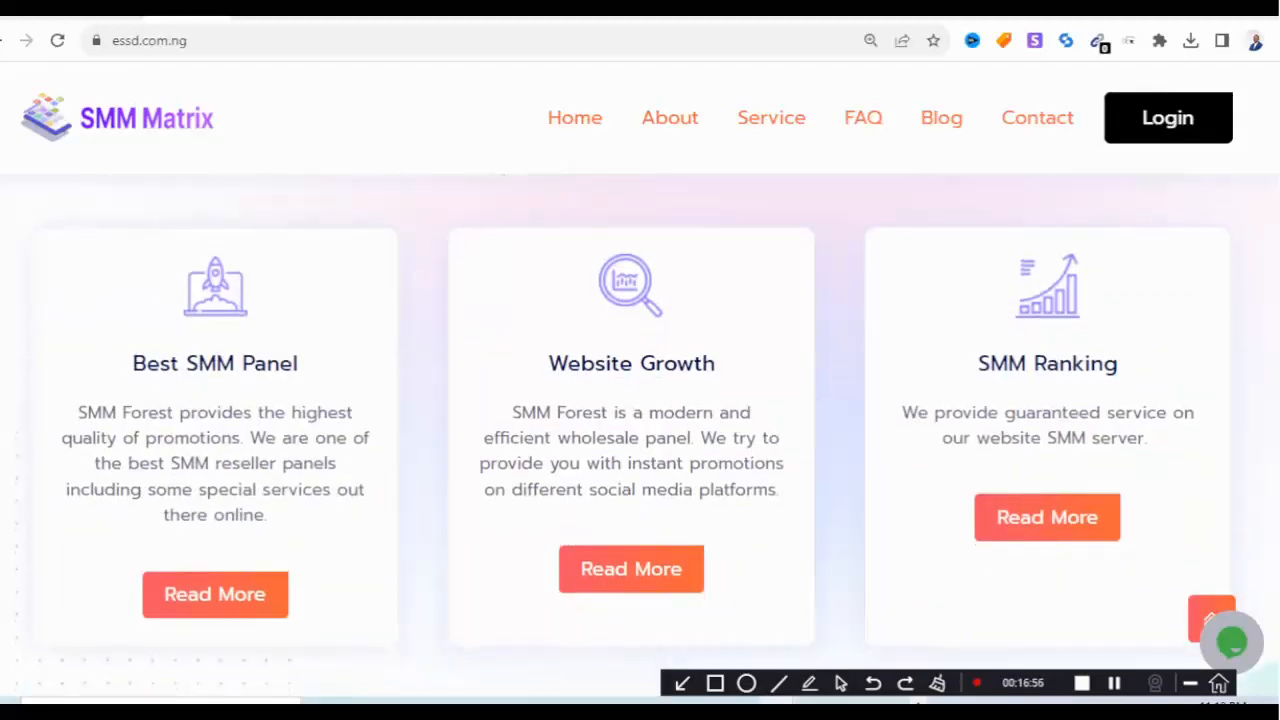
scroll(640, 408, "down", 10)
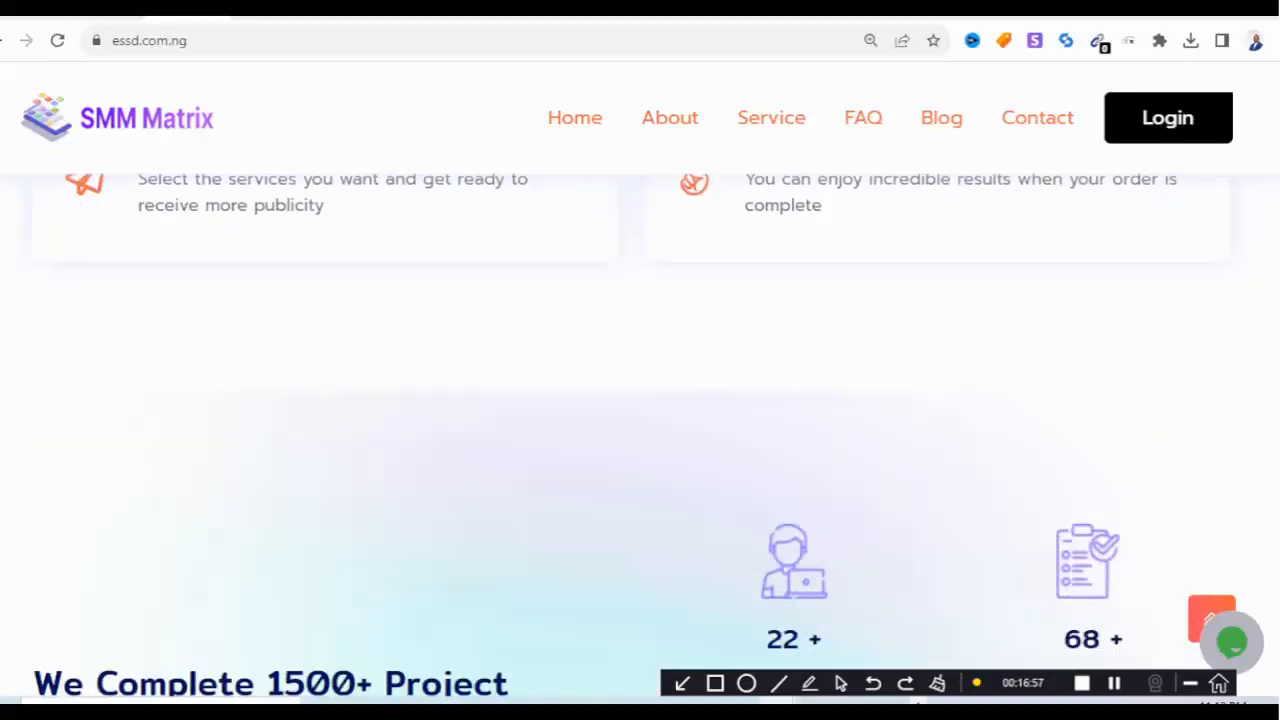
scroll(640, 408, "down", 8)
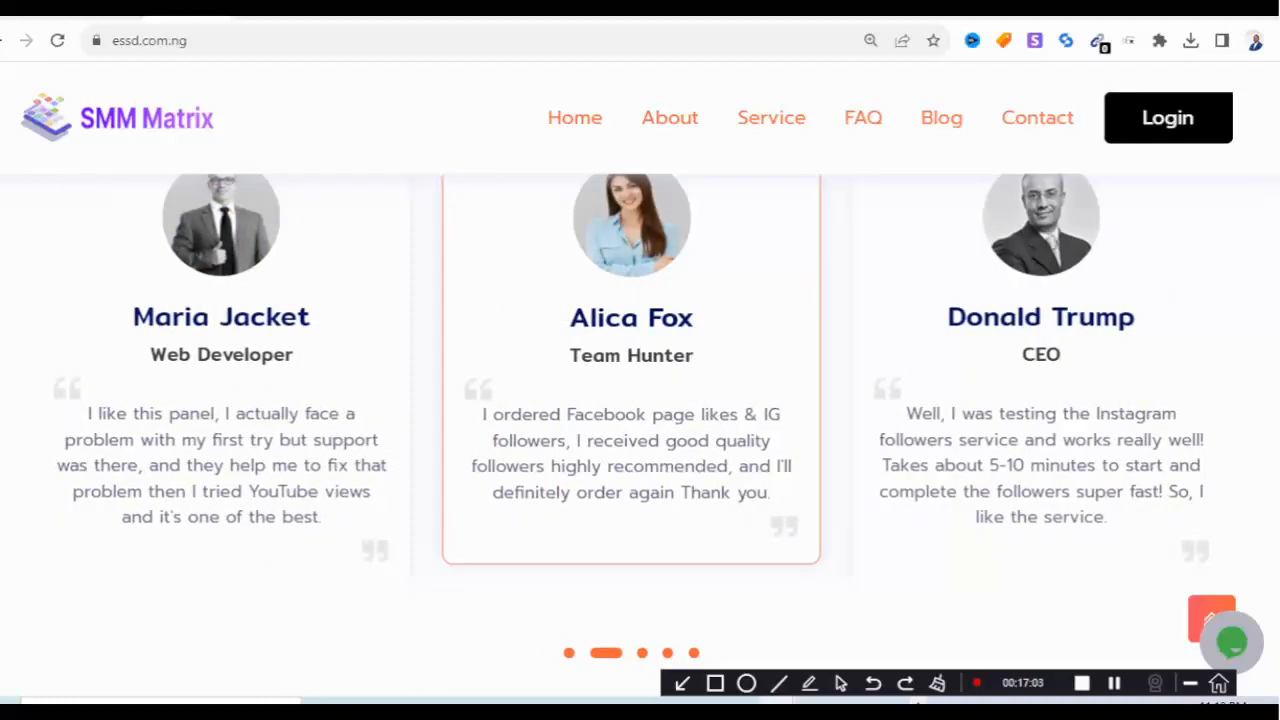
scroll(640, 408, "down", 4)
scroll(640, 408, "down", 4)
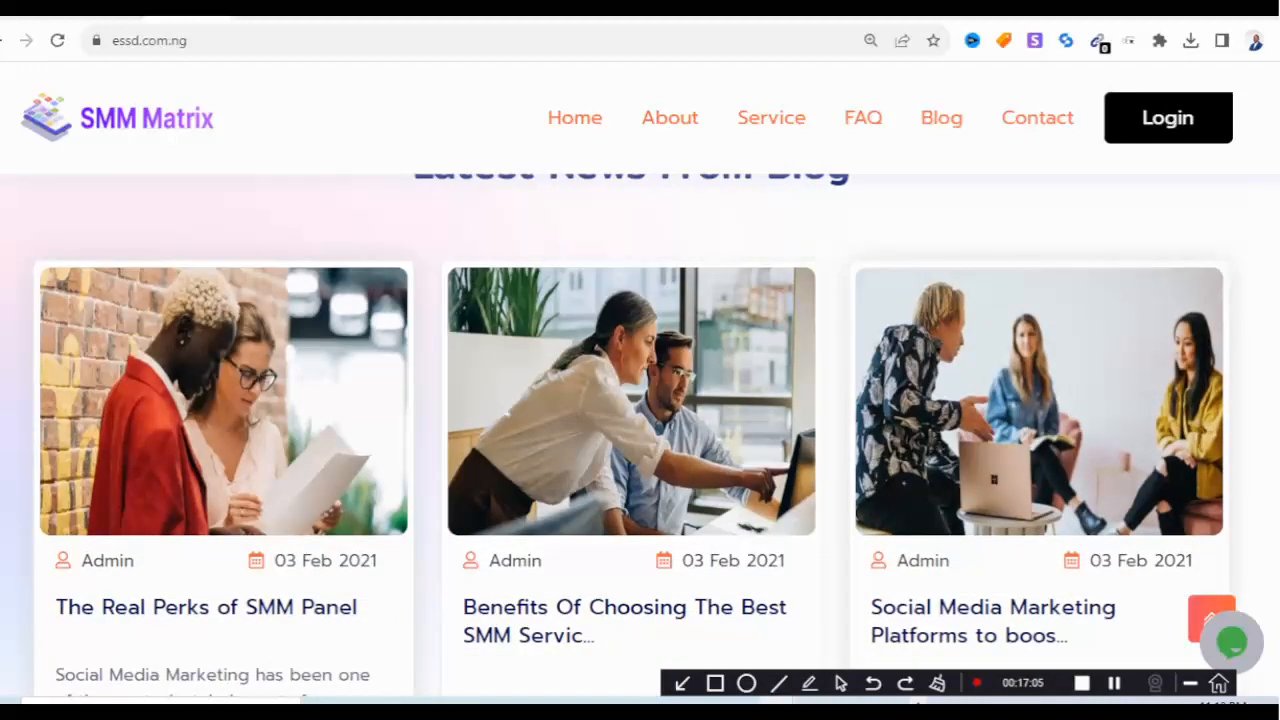
left_click(232, 40)
left_click(232, 40)
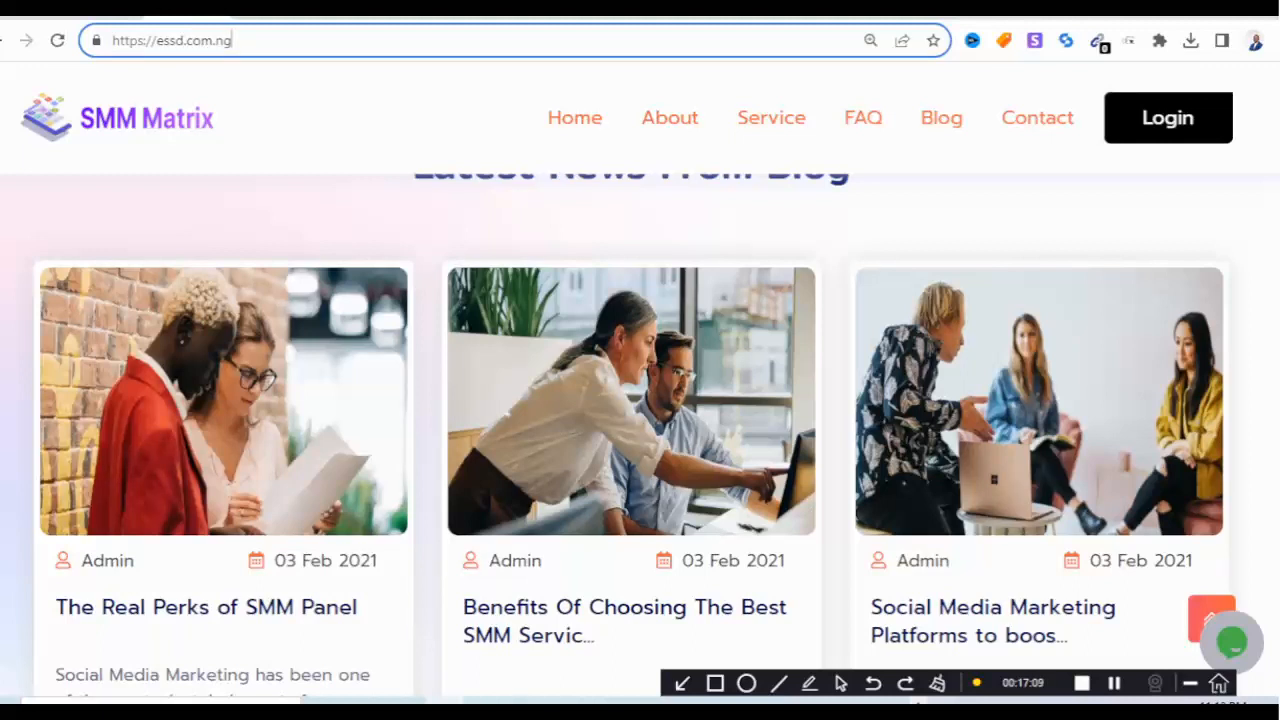
Go to the site's /admin login page and sign in to the admin panel.
type("/")
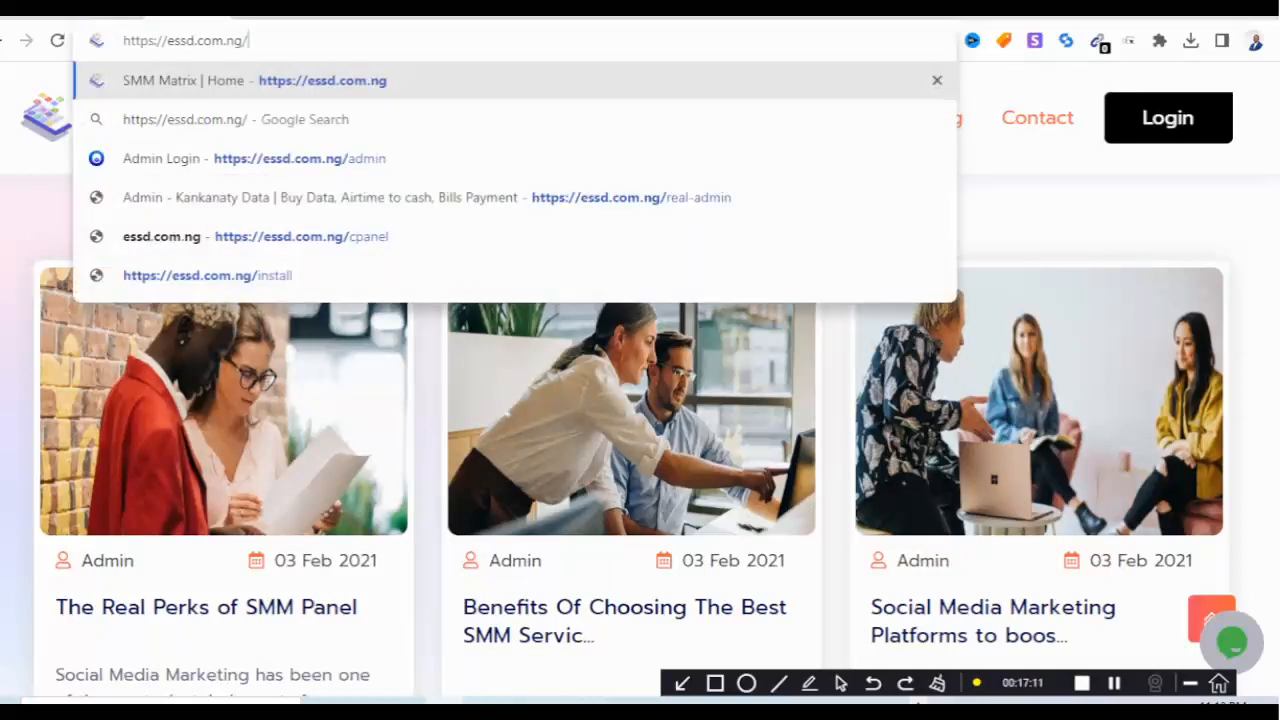
type("admin")
key("Return")
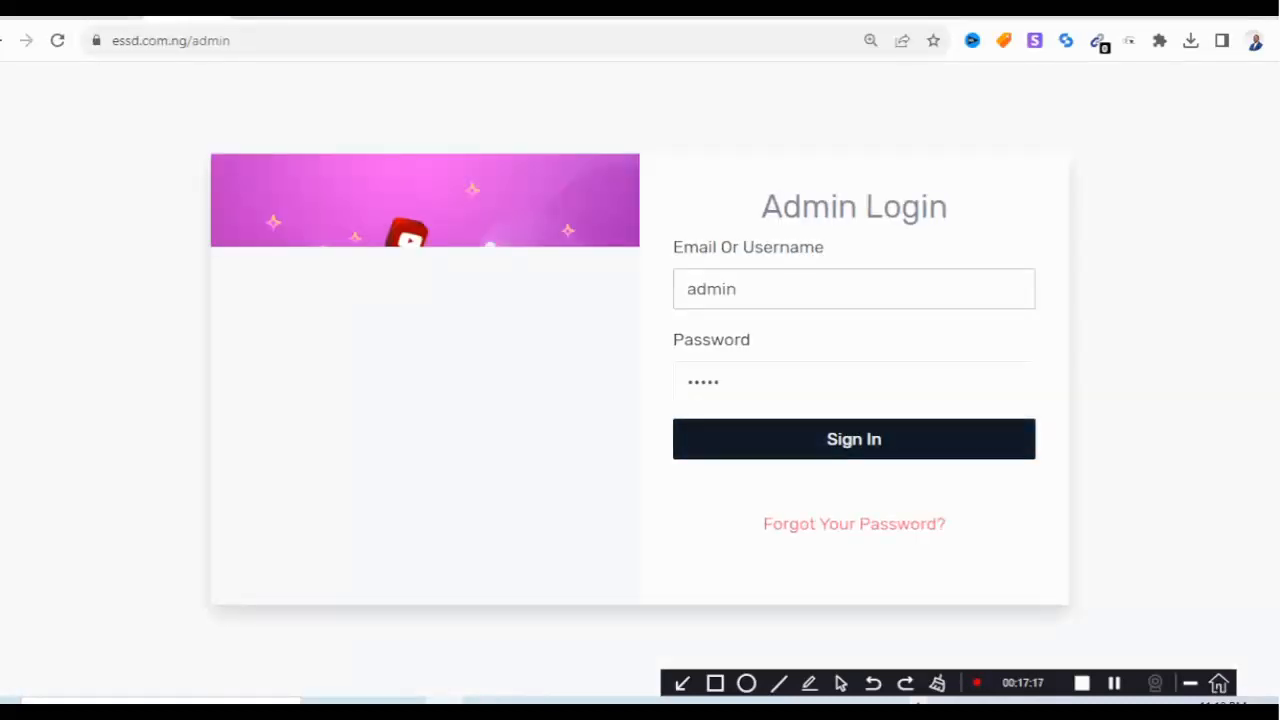
left_click(850, 442)
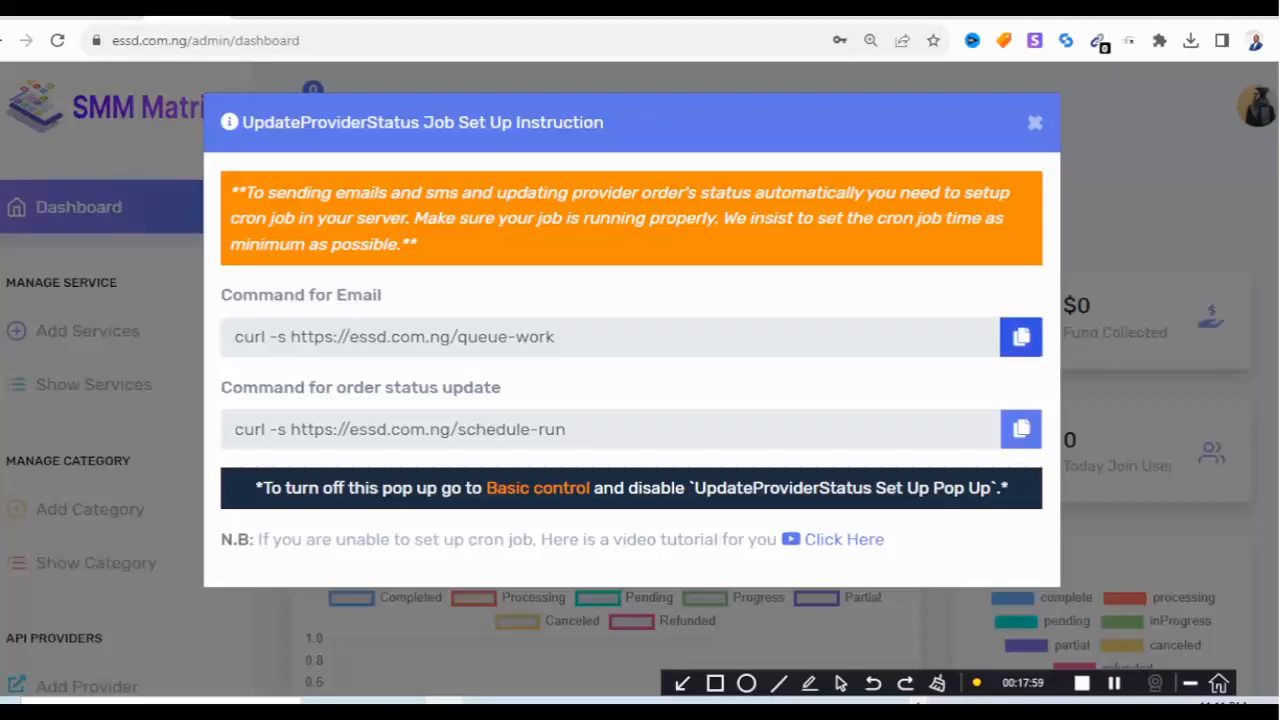
Copy the email cron command and open cPanel's Cron Jobs tool via a 'cron job' search.
left_click(1021, 337)
left_click(106, 17)
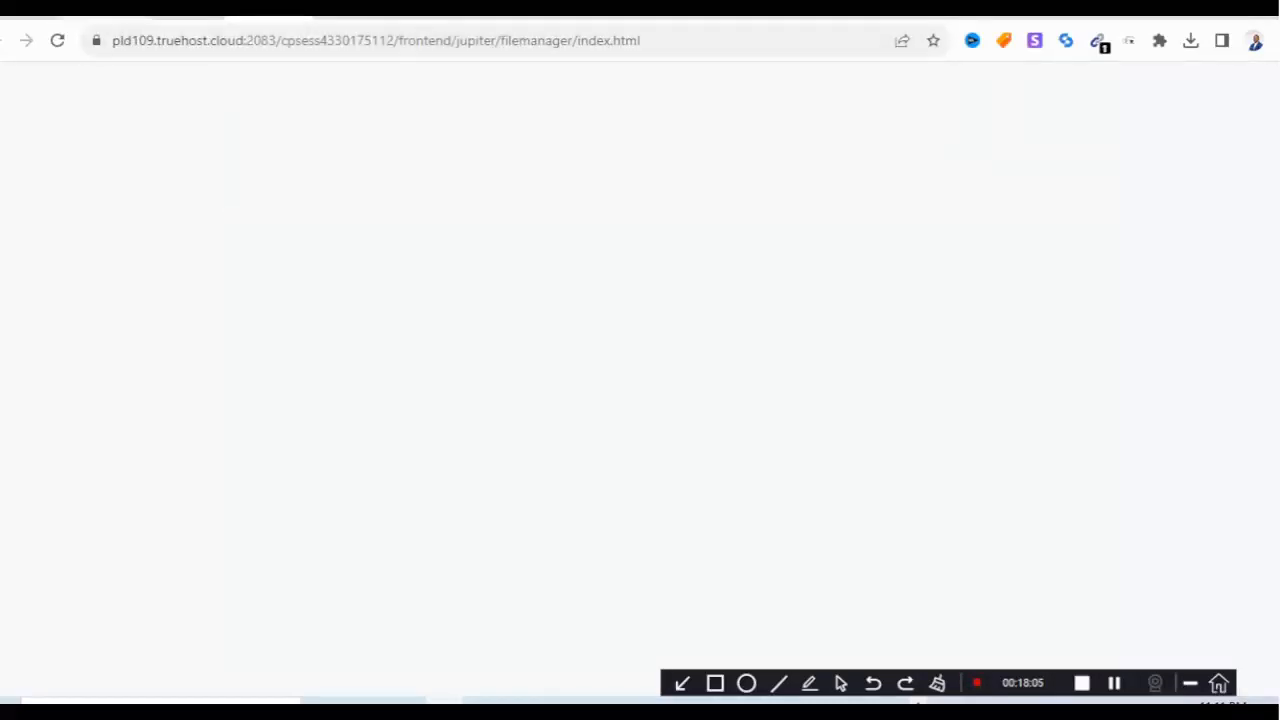
left_click(106, 17)
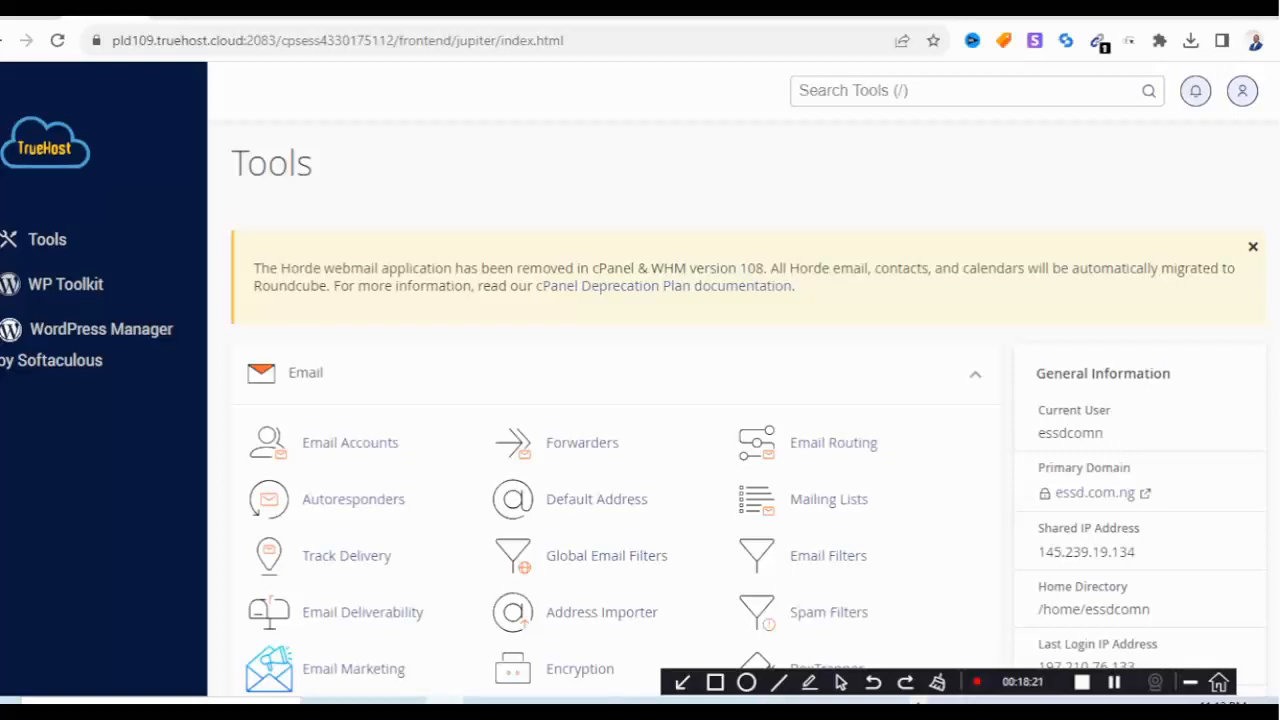
left_click(966, 91)
type("cron job")
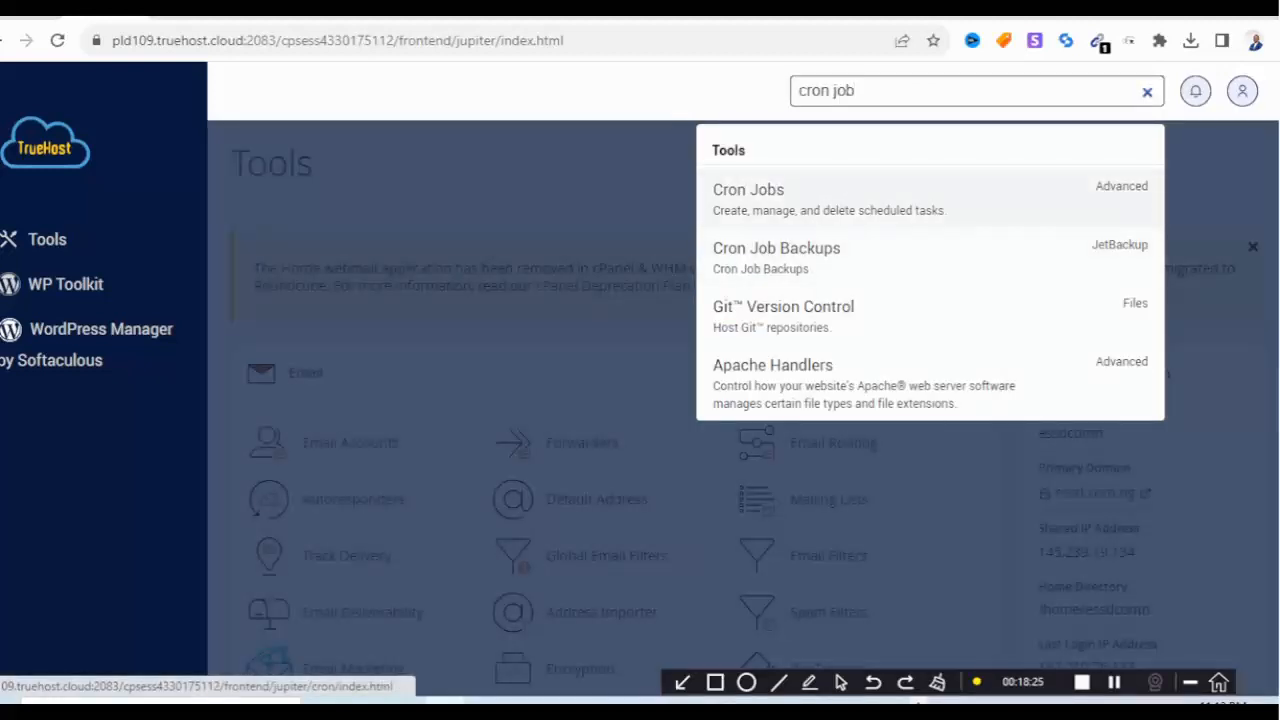
left_click(748, 190)
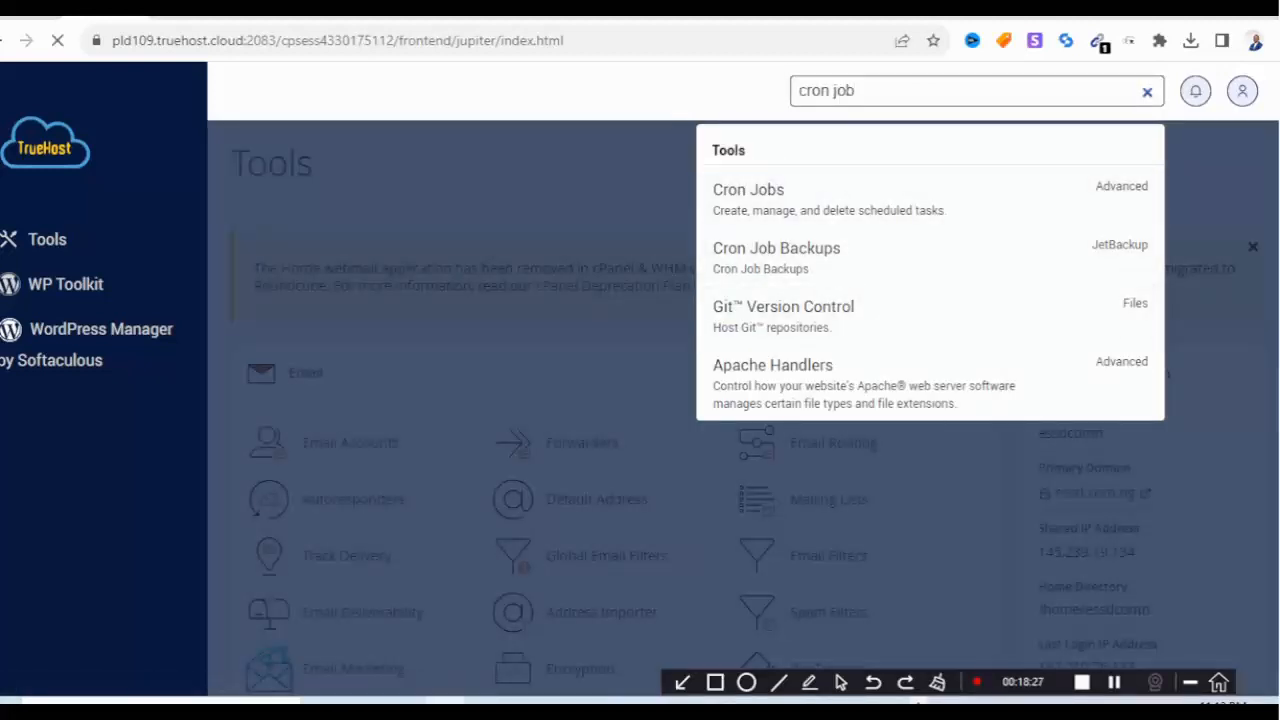
Set the new cron job's Common Settings schedule to Once Per Minute (* * * * *).
scroll(640, 400, "down", 9)
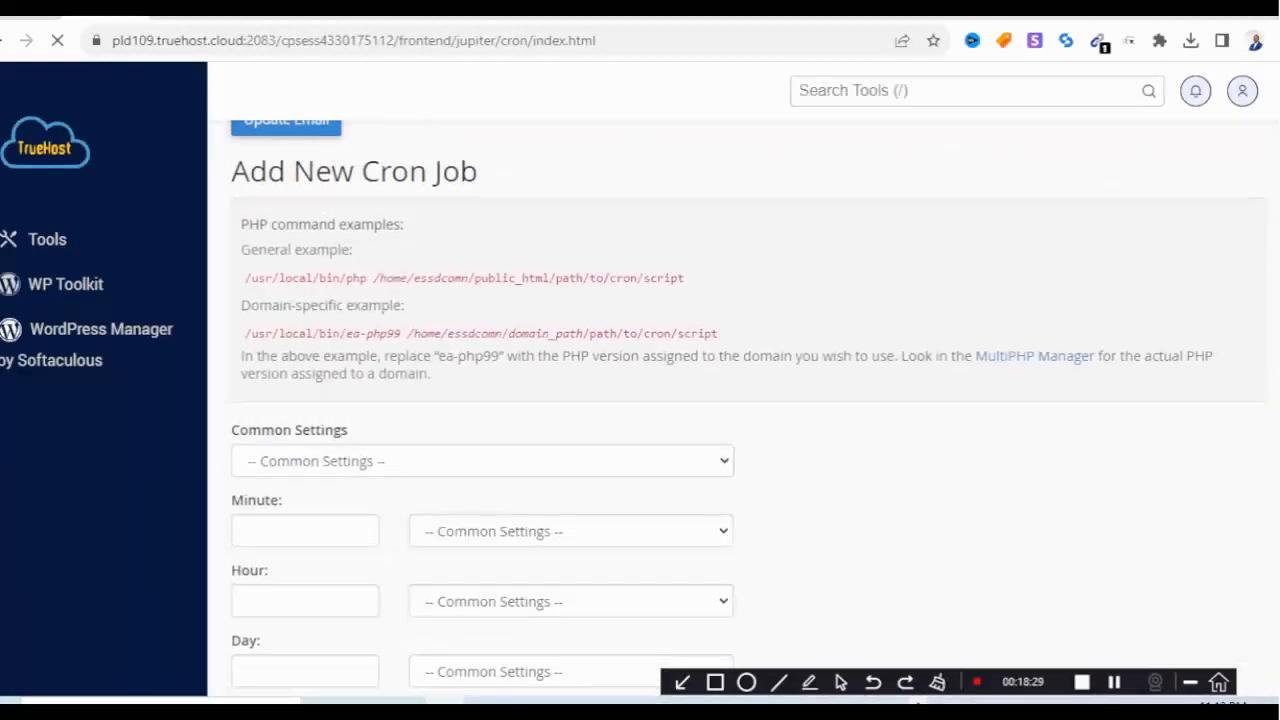
scroll(640, 400, "up", 1)
scroll(640, 400, "up", 5)
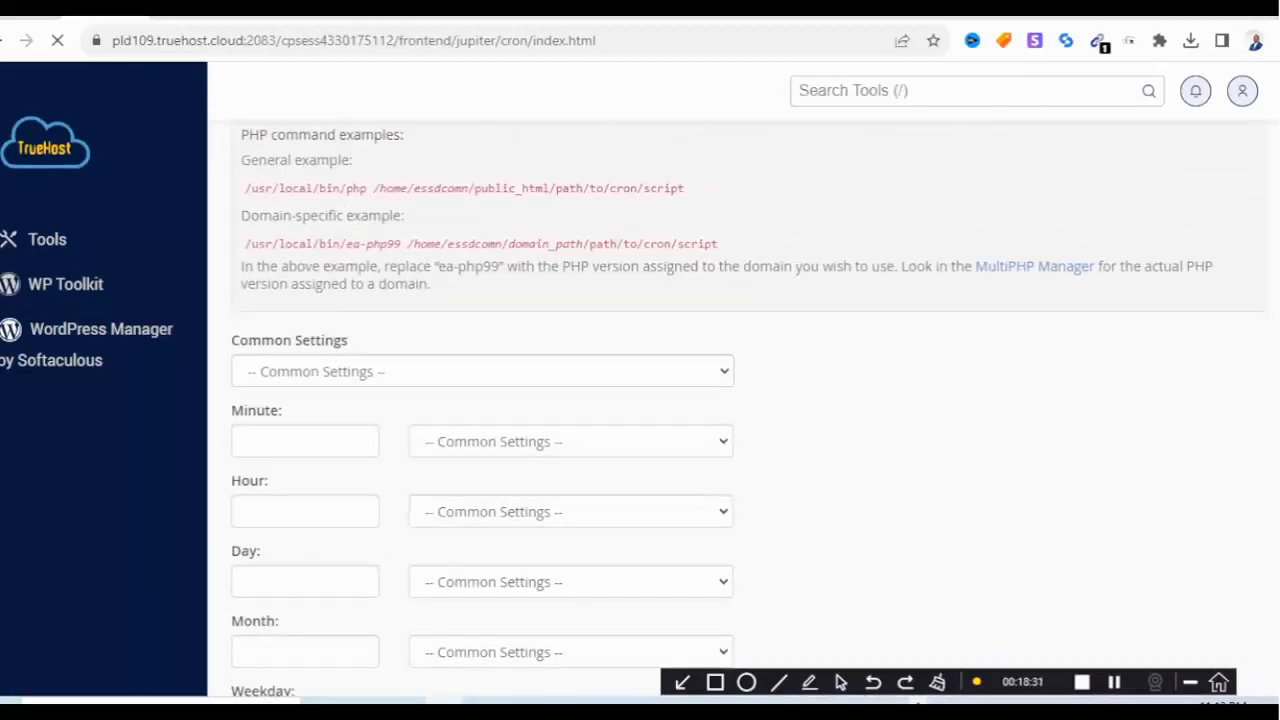
scroll(640, 400, "down", 2)
scroll(740, 400, "up", 6)
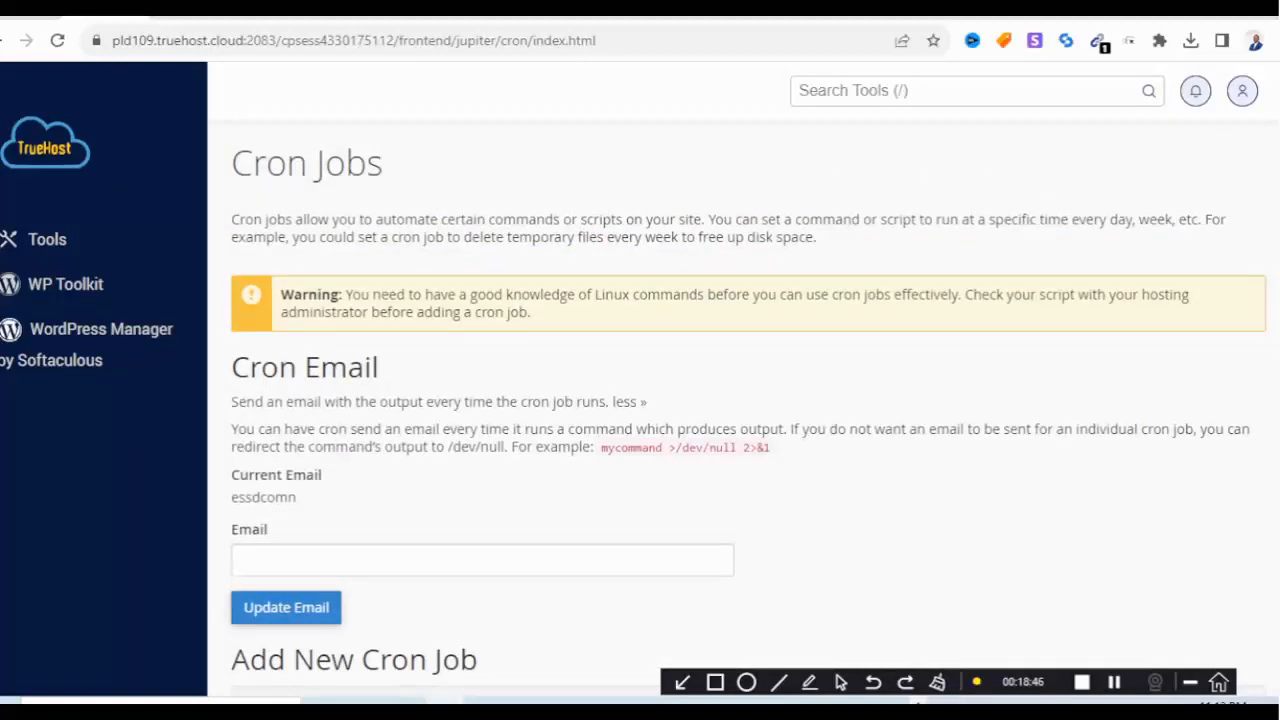
scroll(740, 400, "down", 2)
scroll(740, 400, "down", 8)
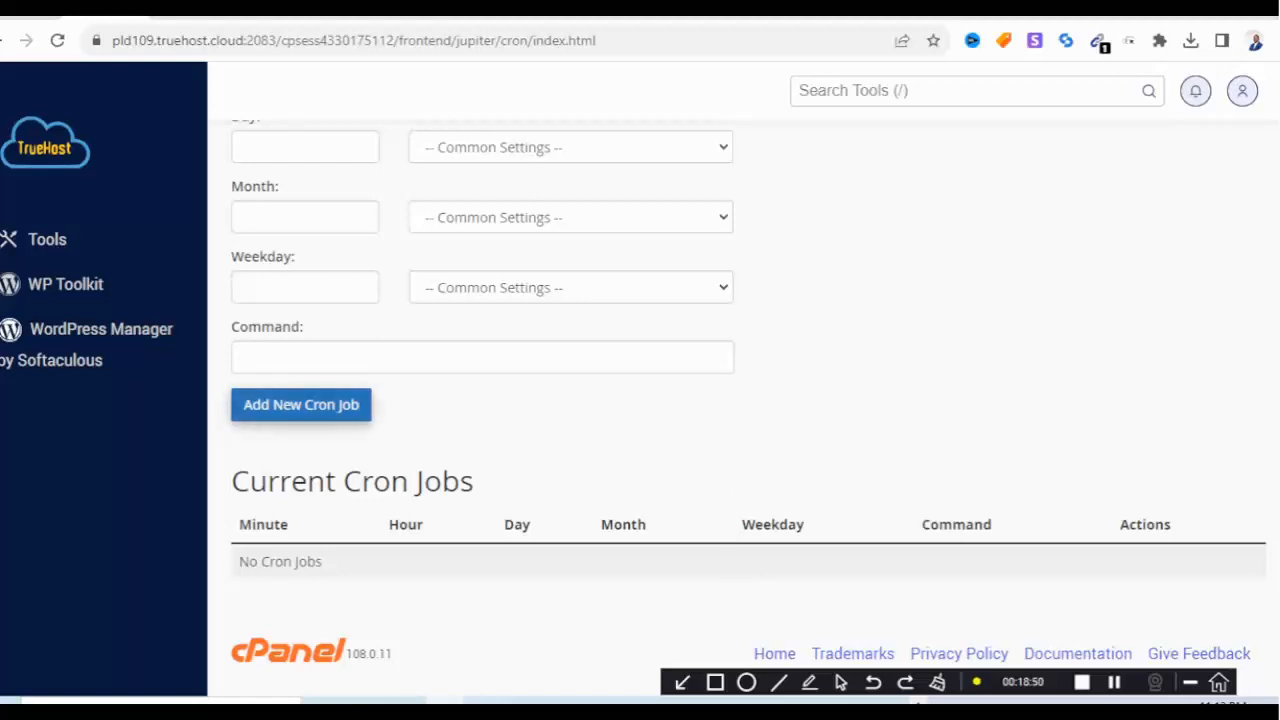
scroll(740, 400, "up", 7)
scroll(740, 400, "down", 5)
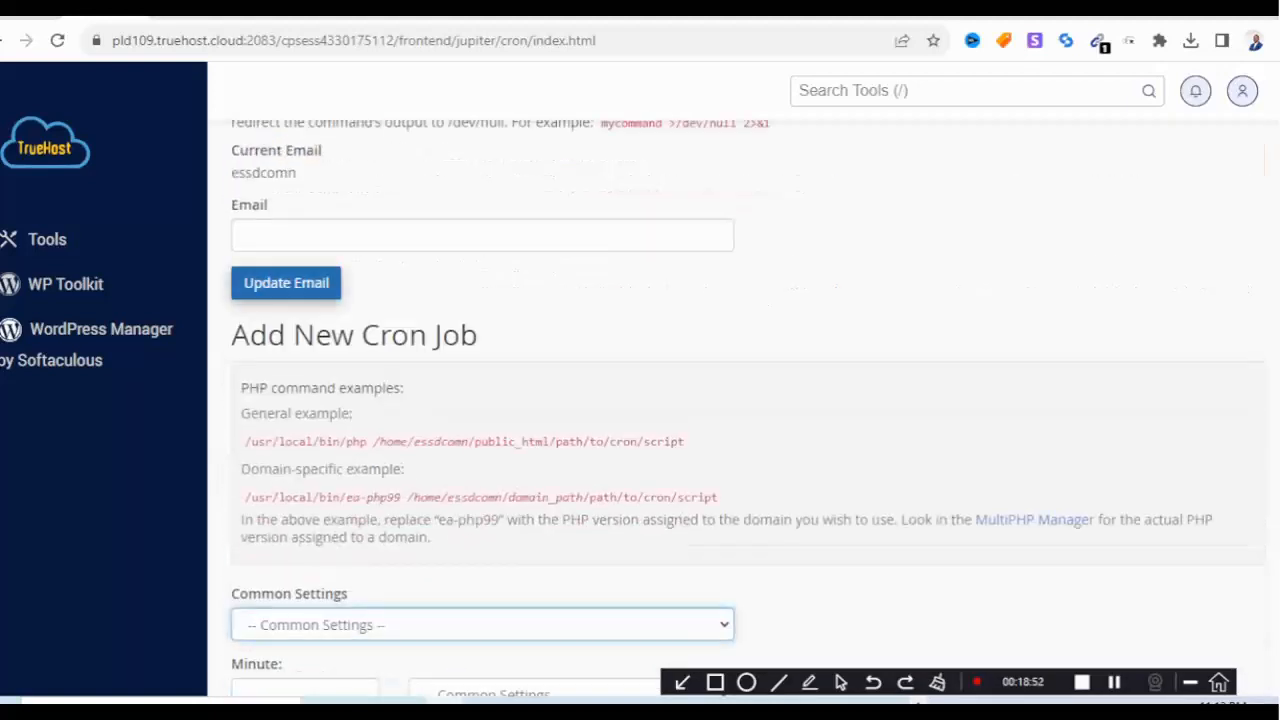
left_click(482, 327)
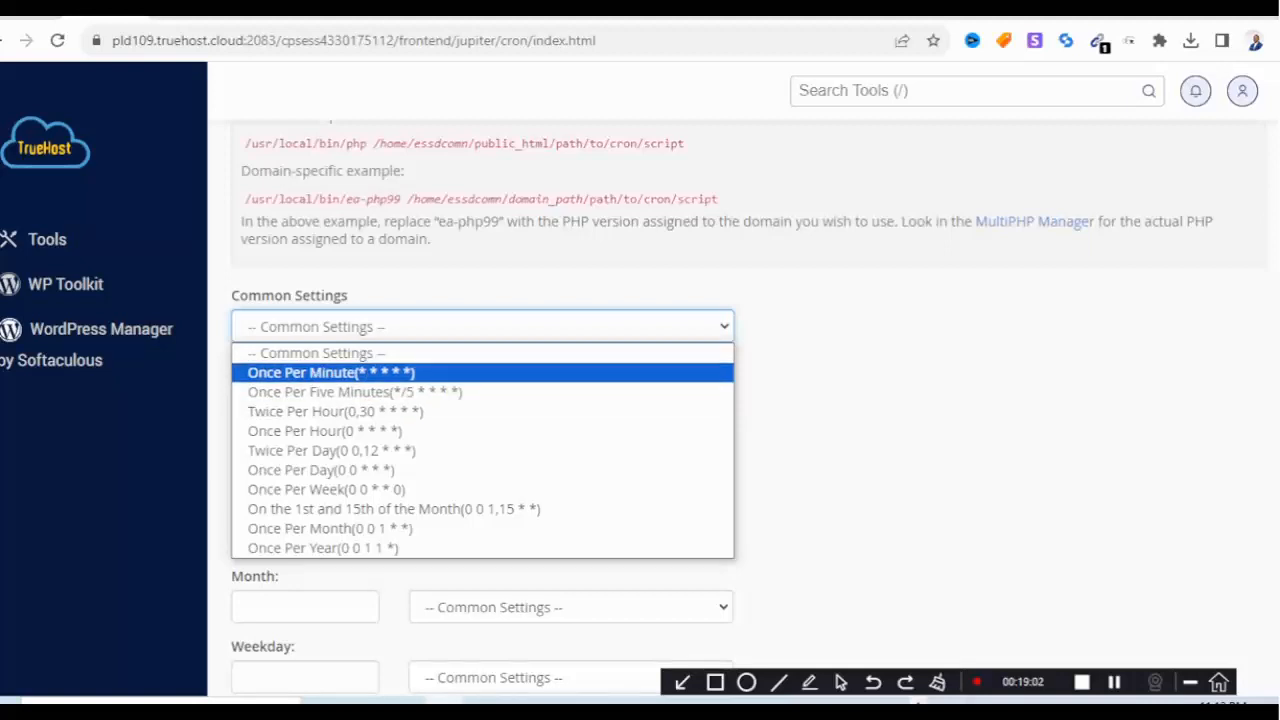
key("Return")
scroll(720, 400, "down", 4)
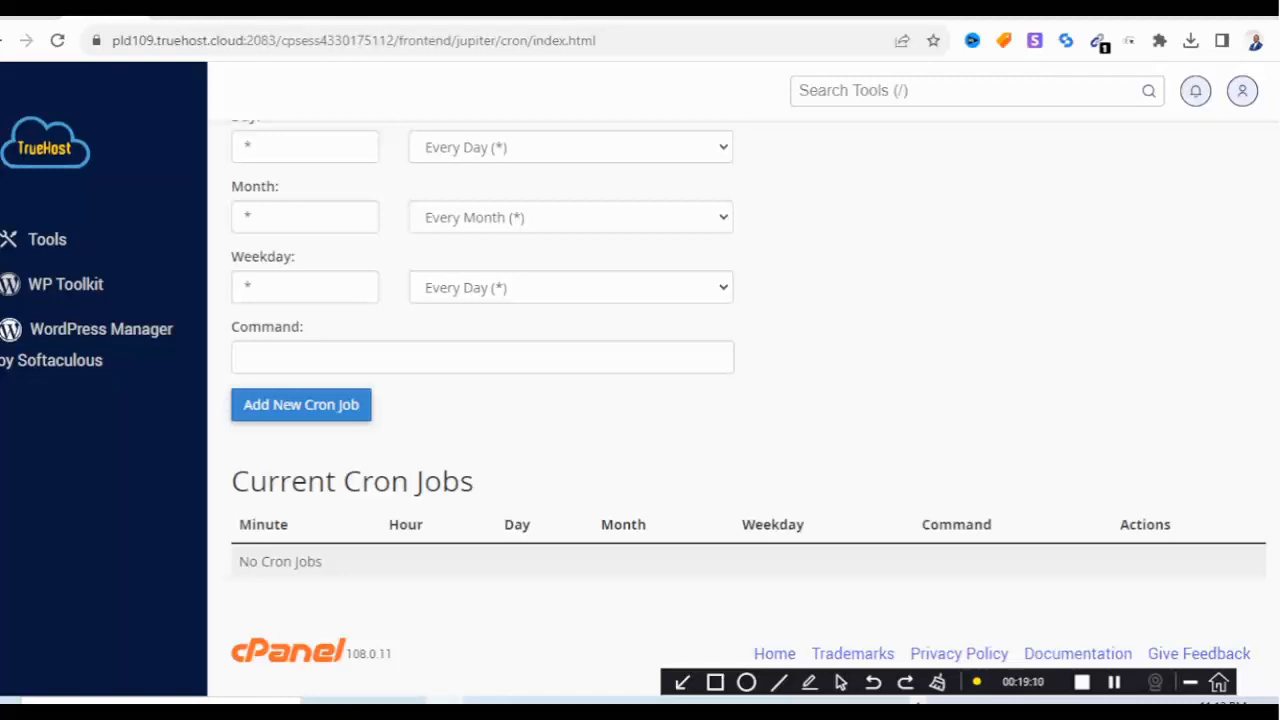
left_click(190, 17)
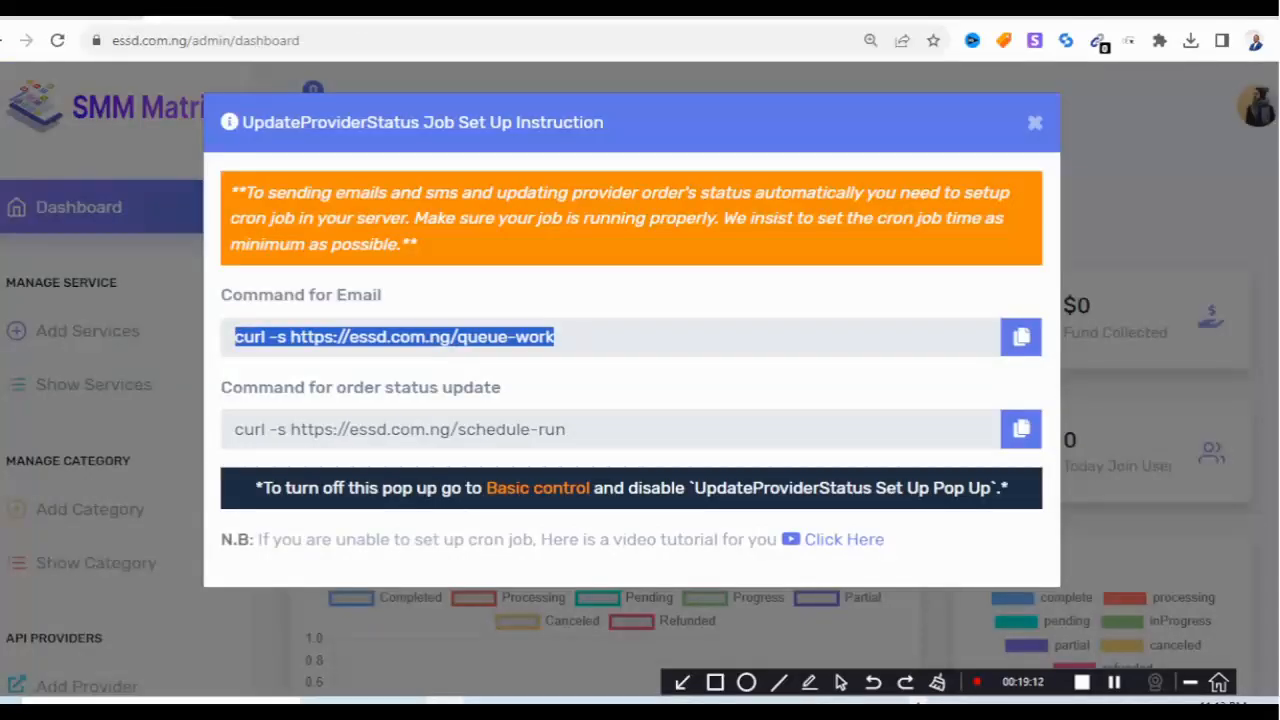
left_click(1021, 337)
left_click(100, 17)
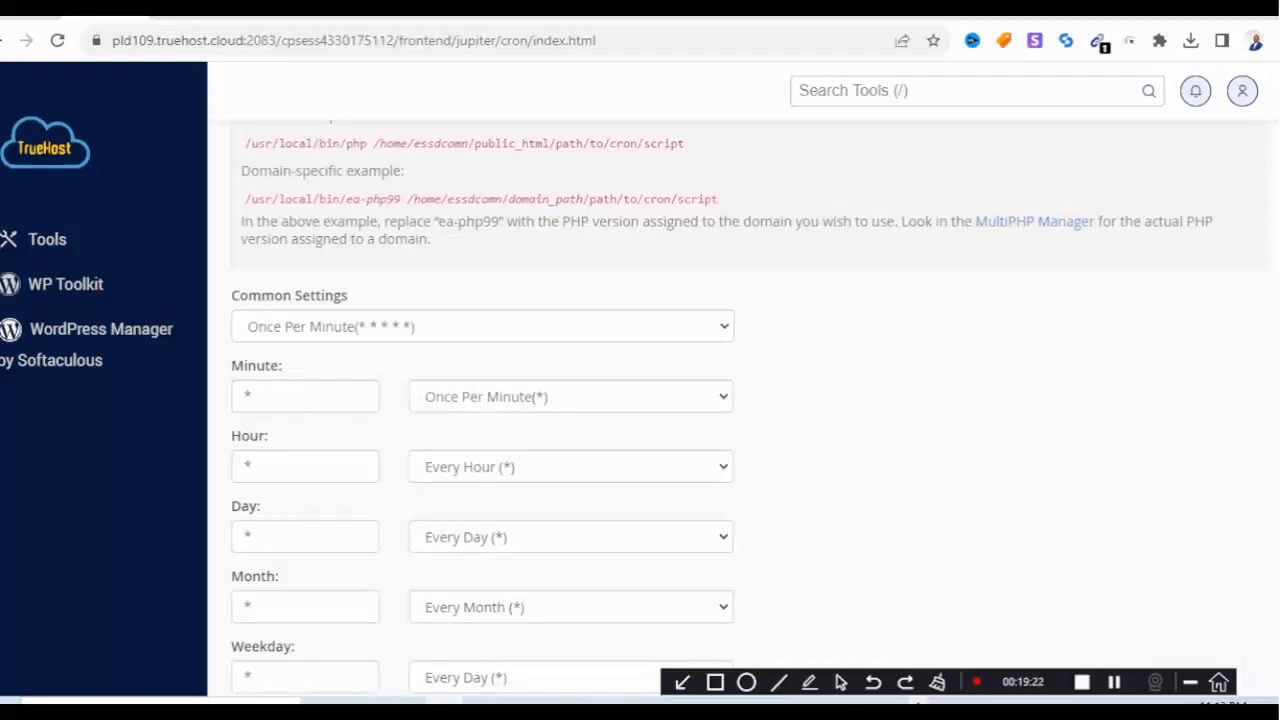
left_click(483, 357)
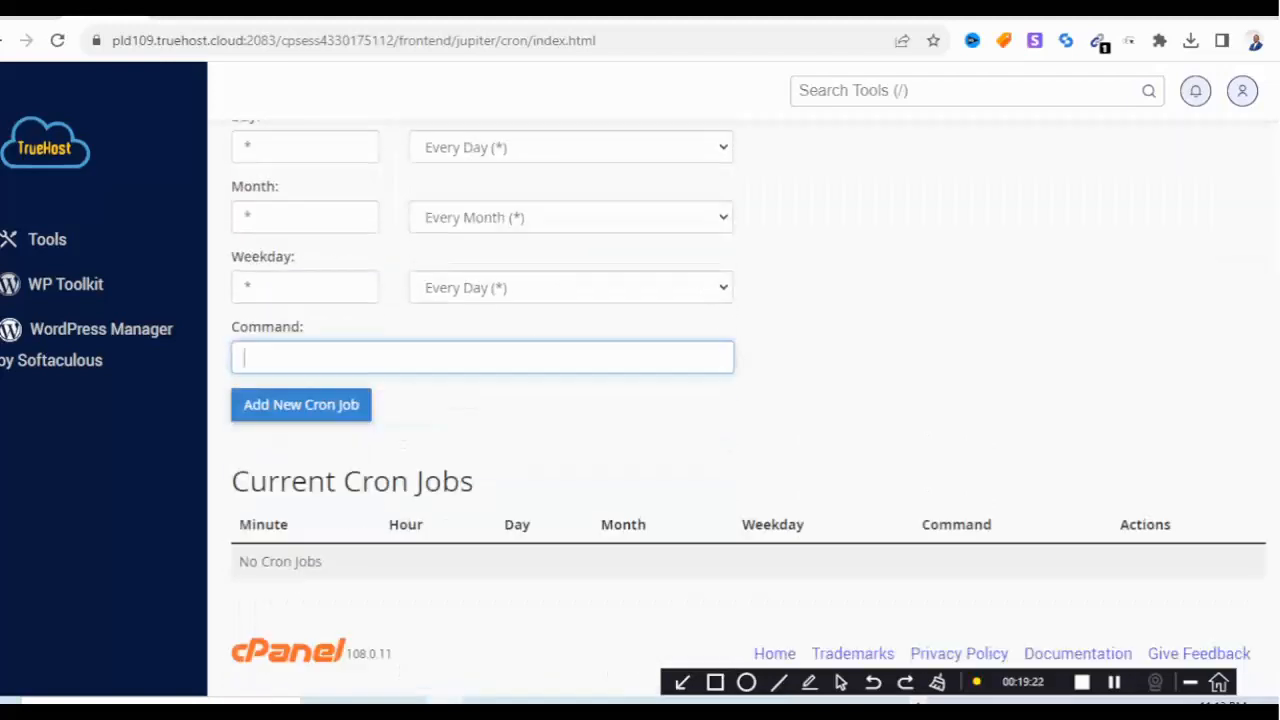
left_click(483, 357)
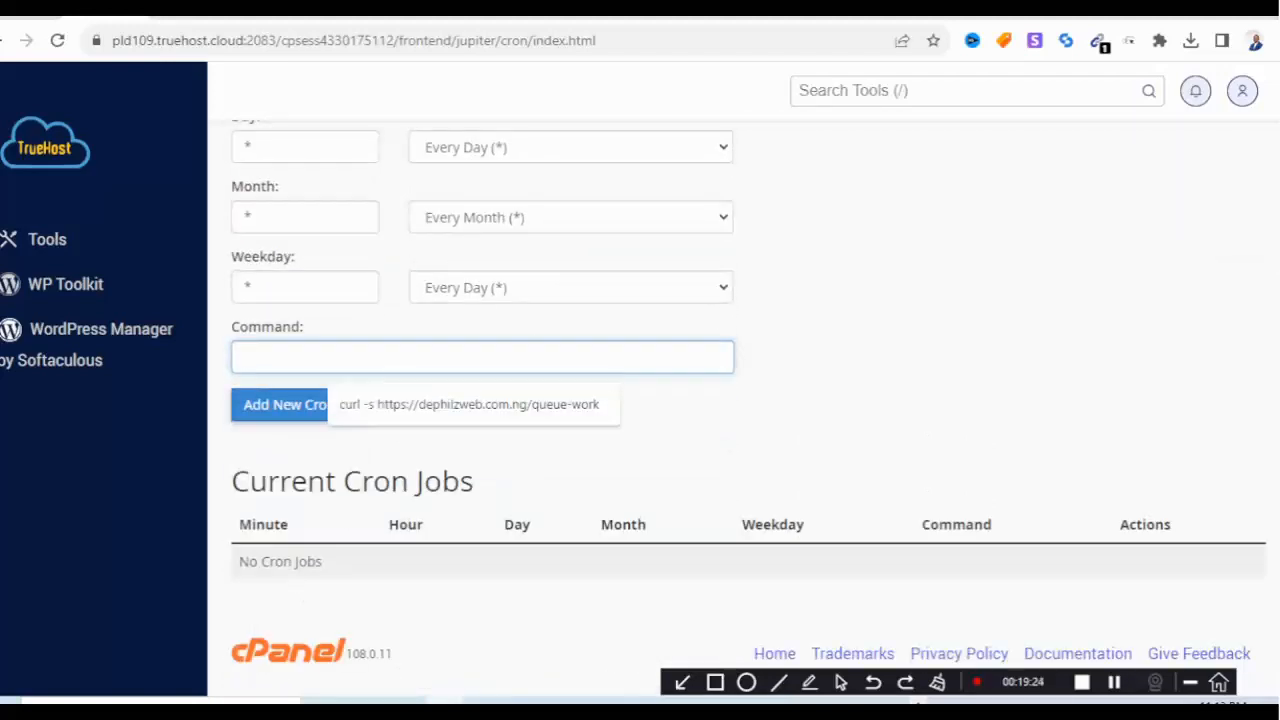
key("ctrl+v")
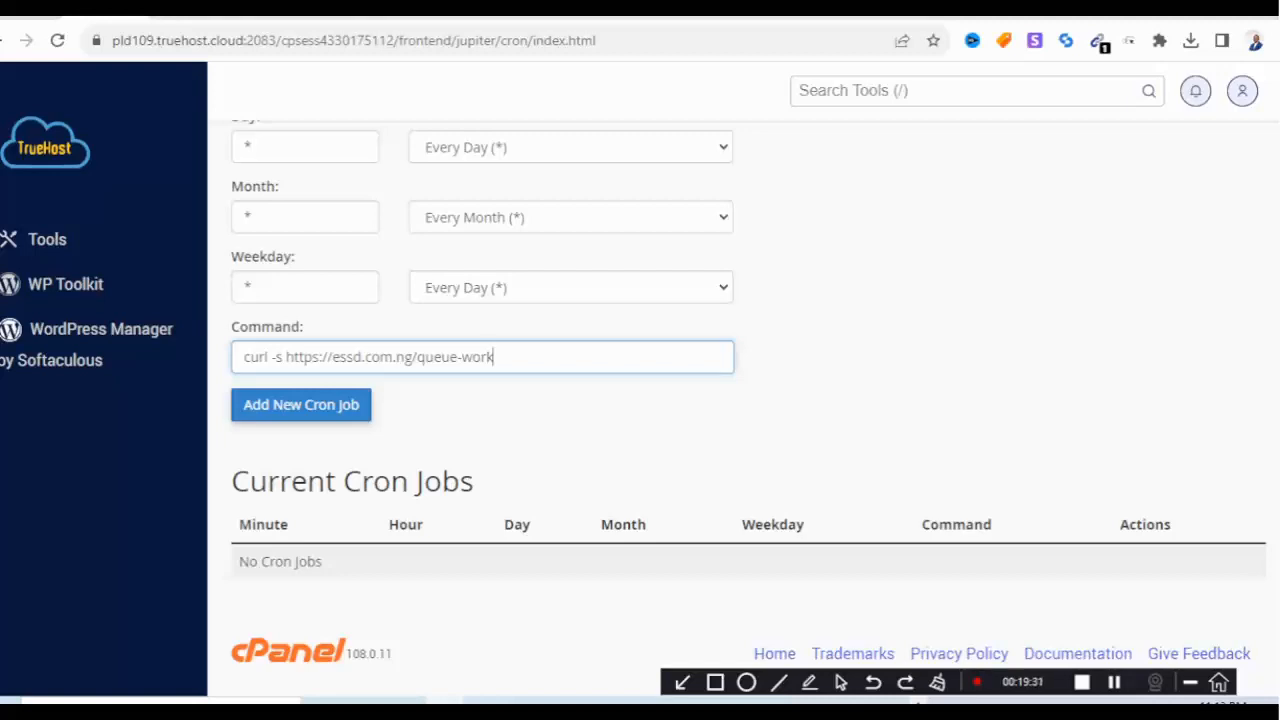
key("Return")
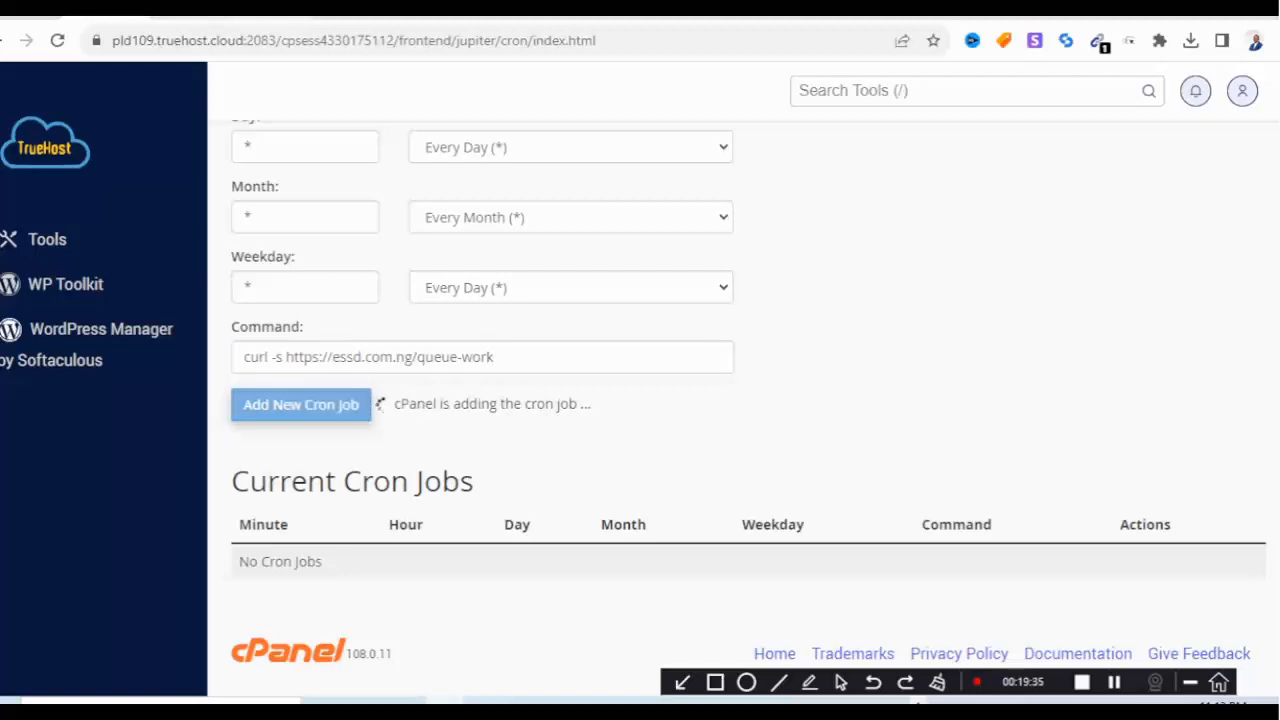
Copy the order status update command from the dashboard's cron instructions.
left_click(190, 18)
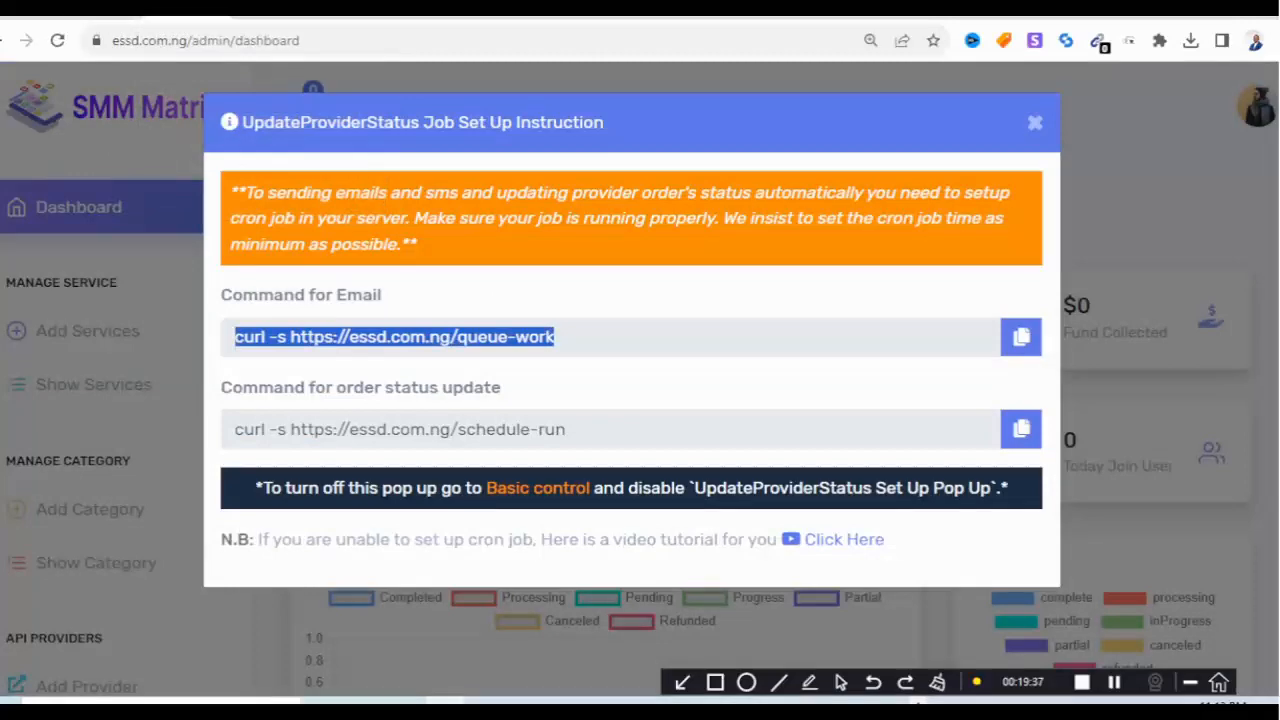
left_click(1020, 429)
left_click(100, 18)
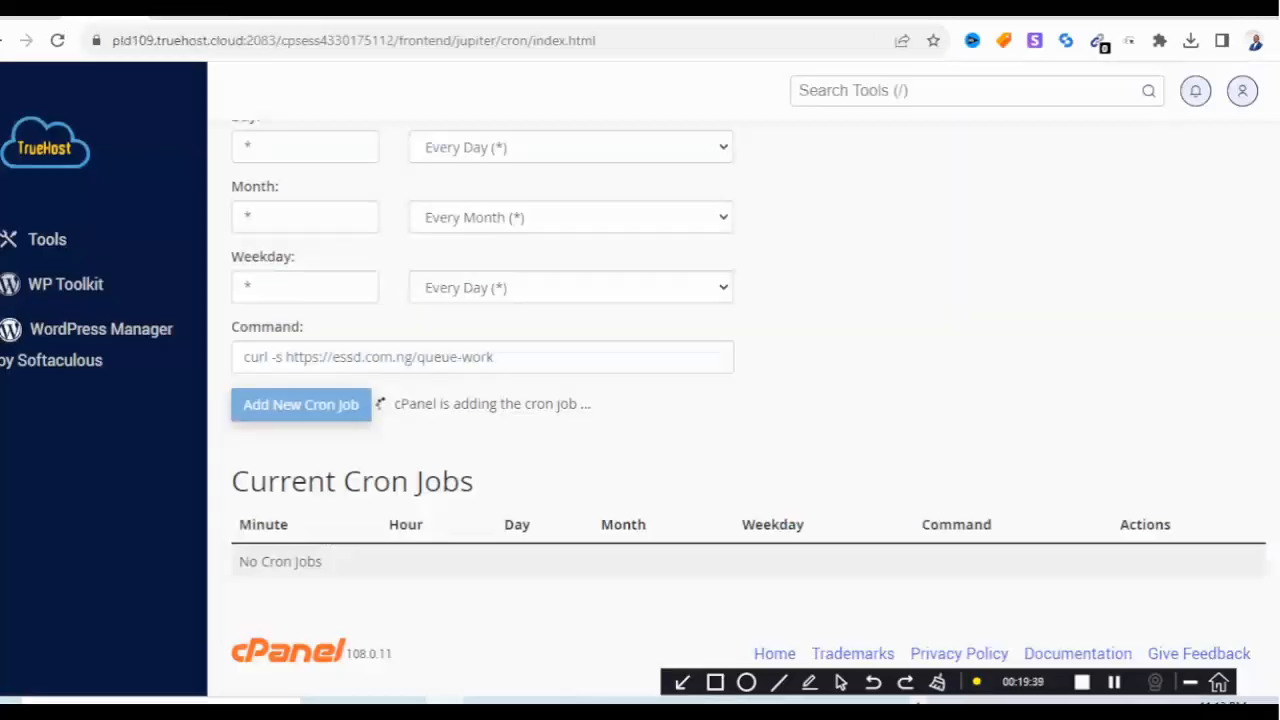
scroll(640, 400, "up", 1)
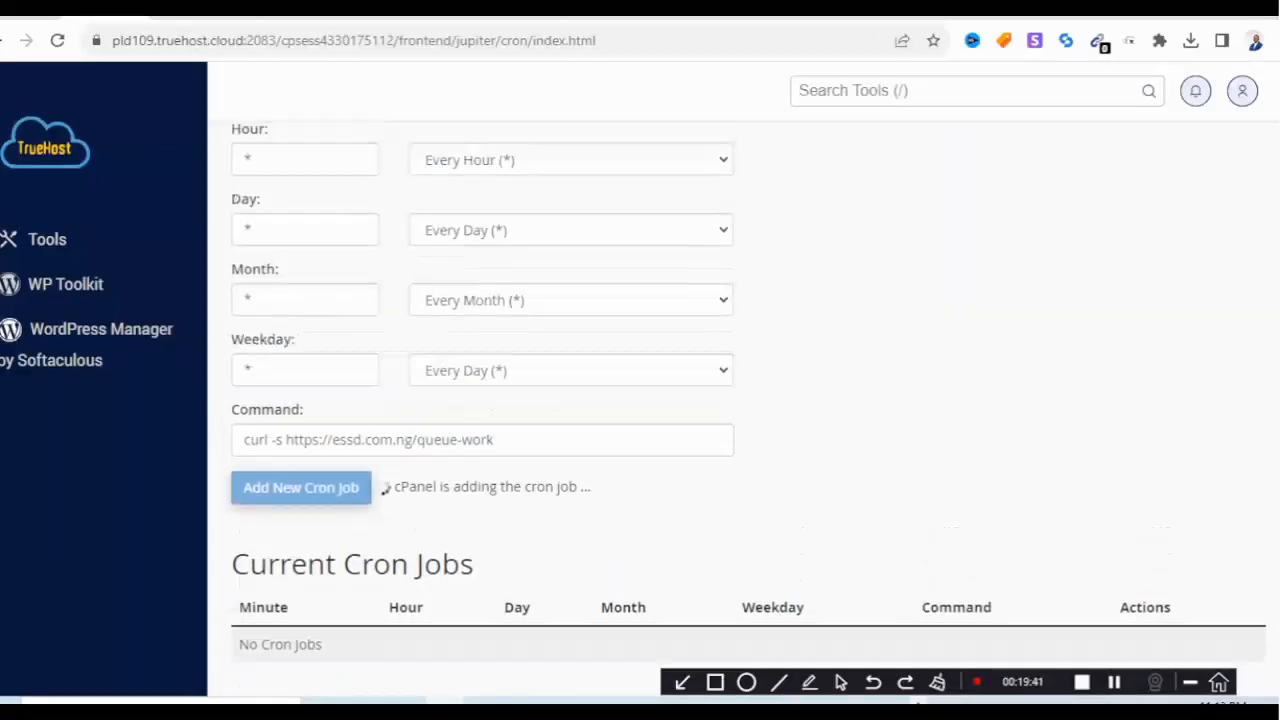
scroll(640, 400, "up", 3)
scroll(640, 400, "down", 4)
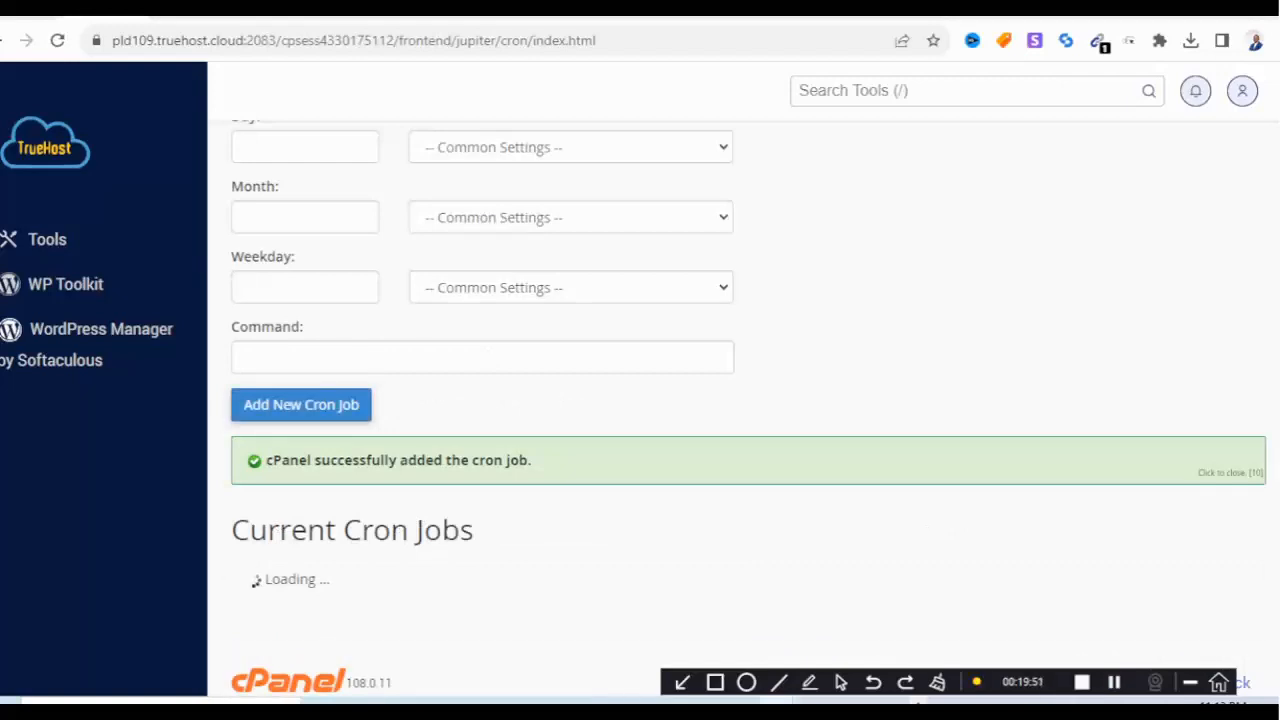
Set the next cron job's schedule to Once Per Five Minutes in Common Settings.
scroll(746, 400, "up", 5)
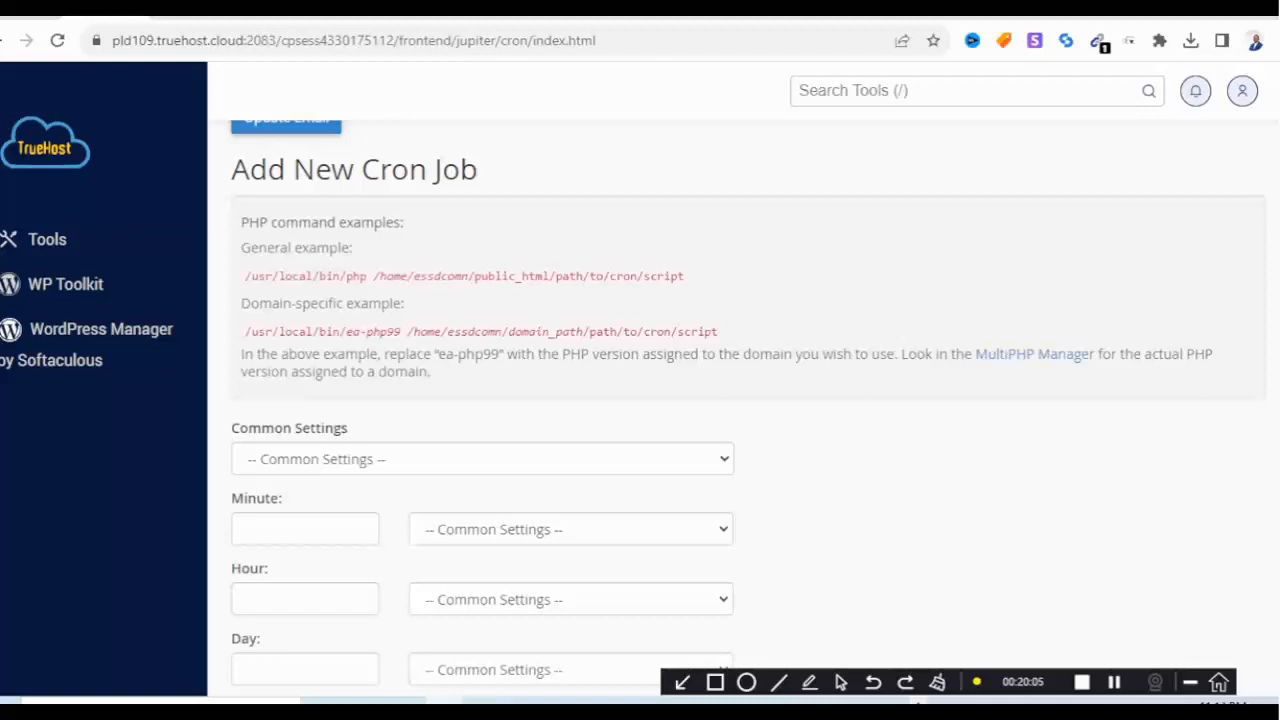
scroll(736, 400, "down", 2)
scroll(736, 400, "up", 2)
scroll(480, 313, "down", 2)
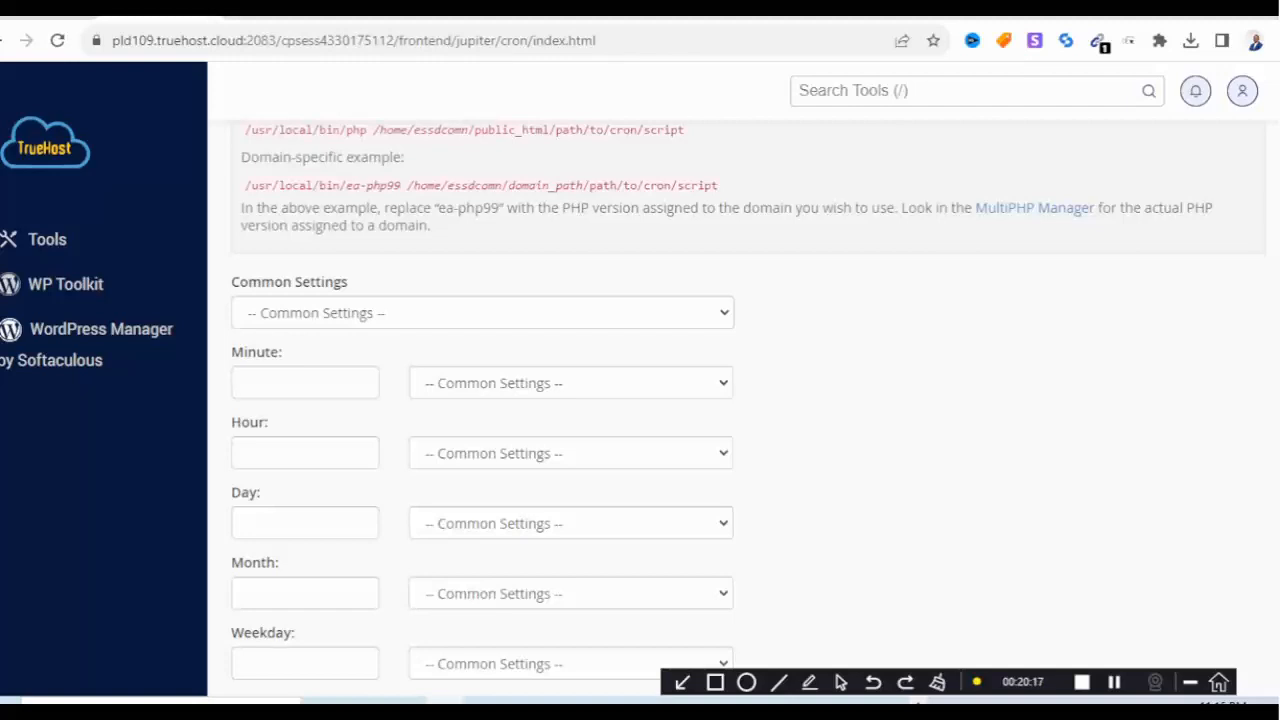
left_click(482, 313)
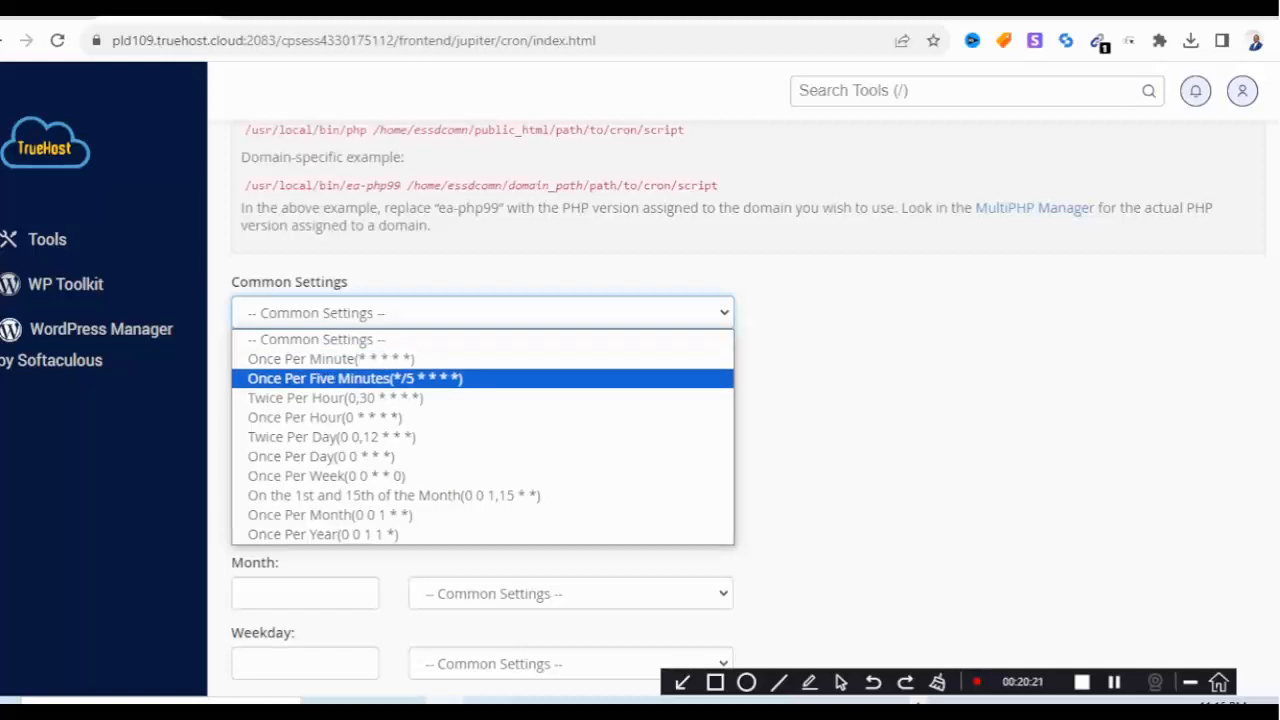
left_click(355, 379)
scroll(640, 400, "down", 4)
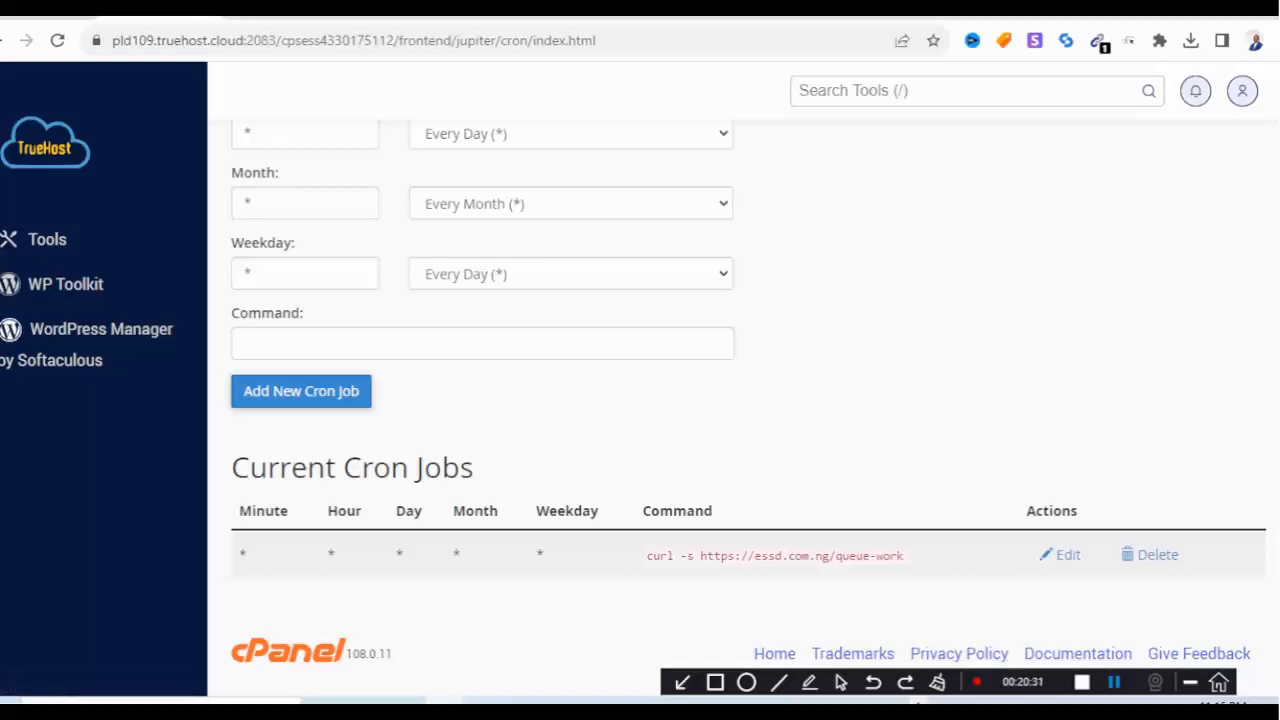
left_click(348, 343)
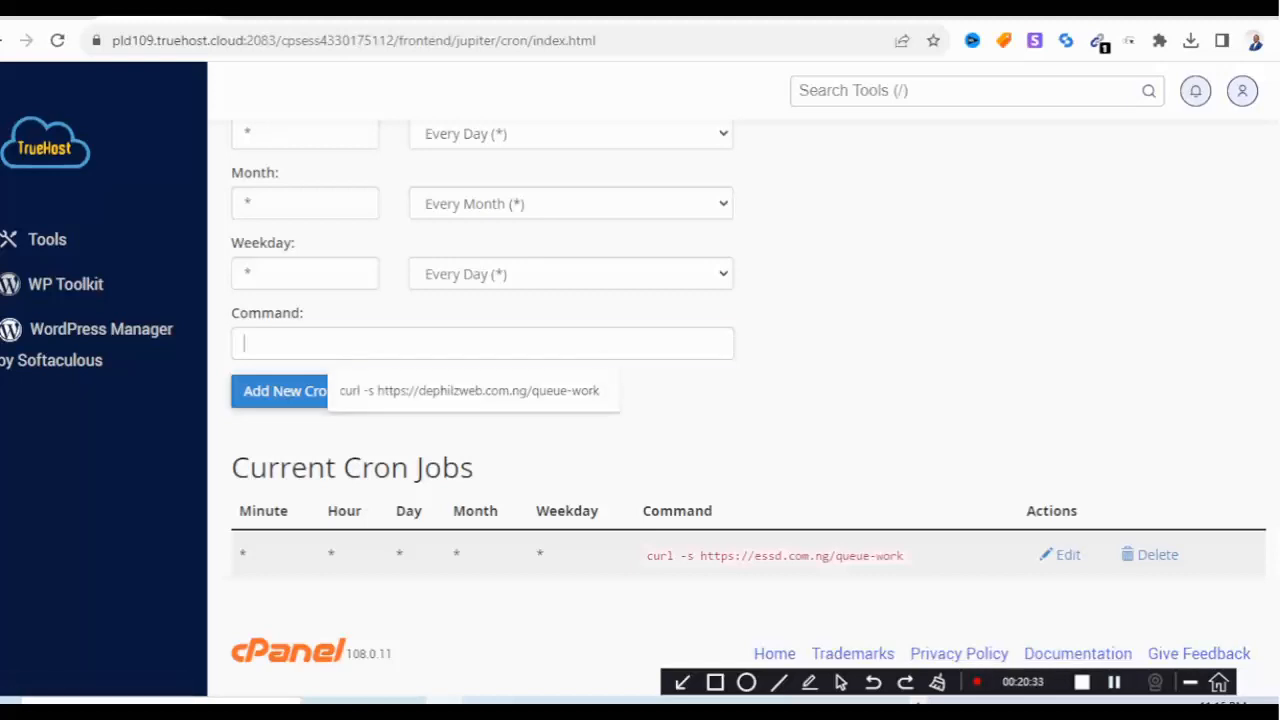
key("ctrl+v")
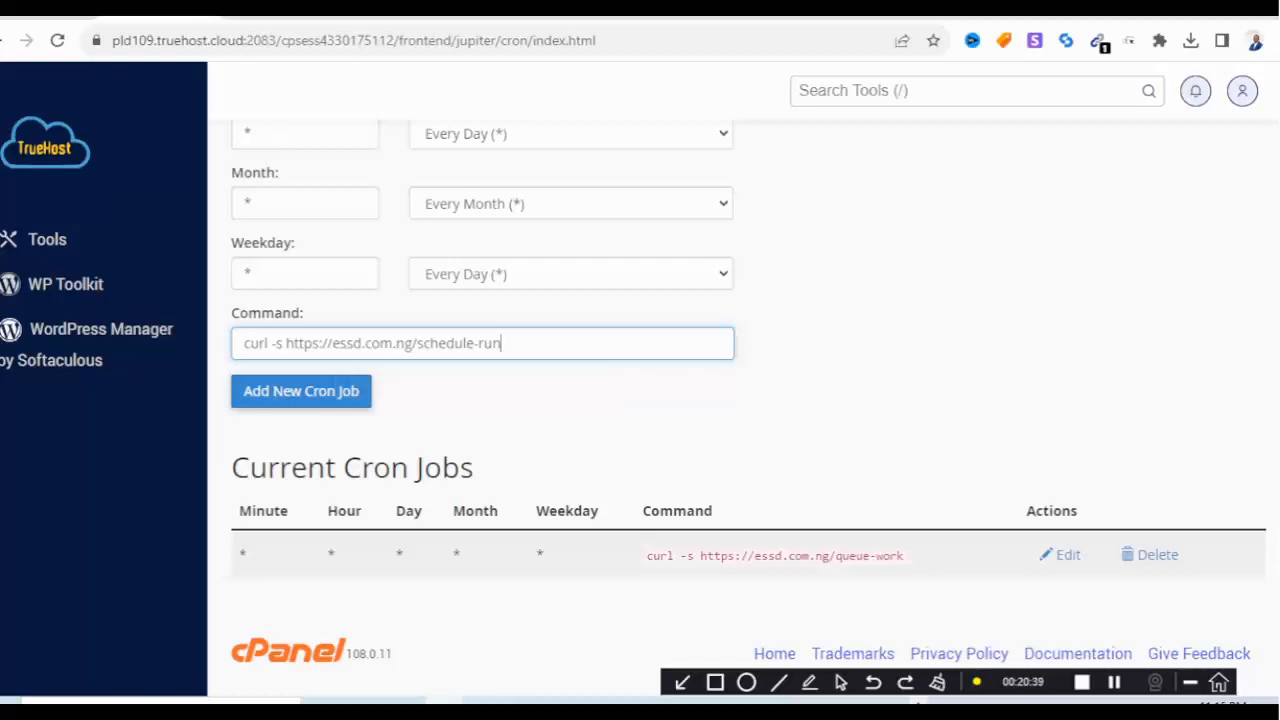
key("Return")
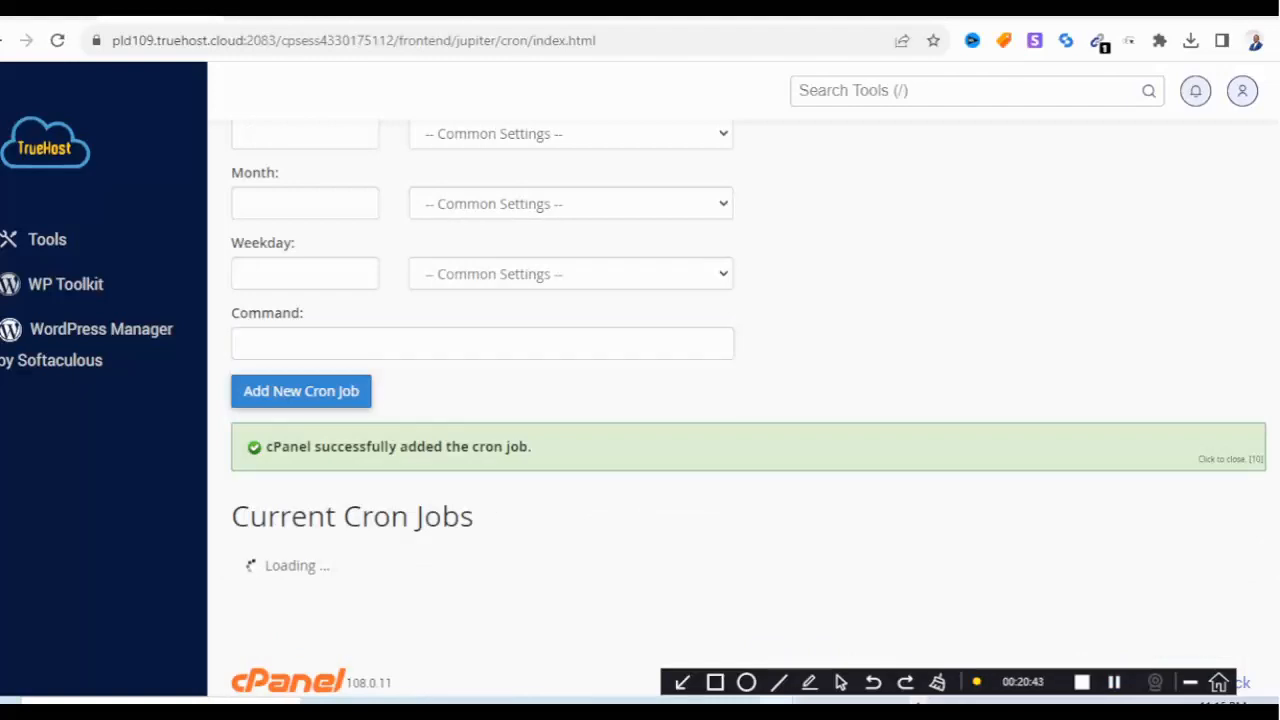
scroll(748, 408, "down", 1)
scroll(748, 408, "up", 6)
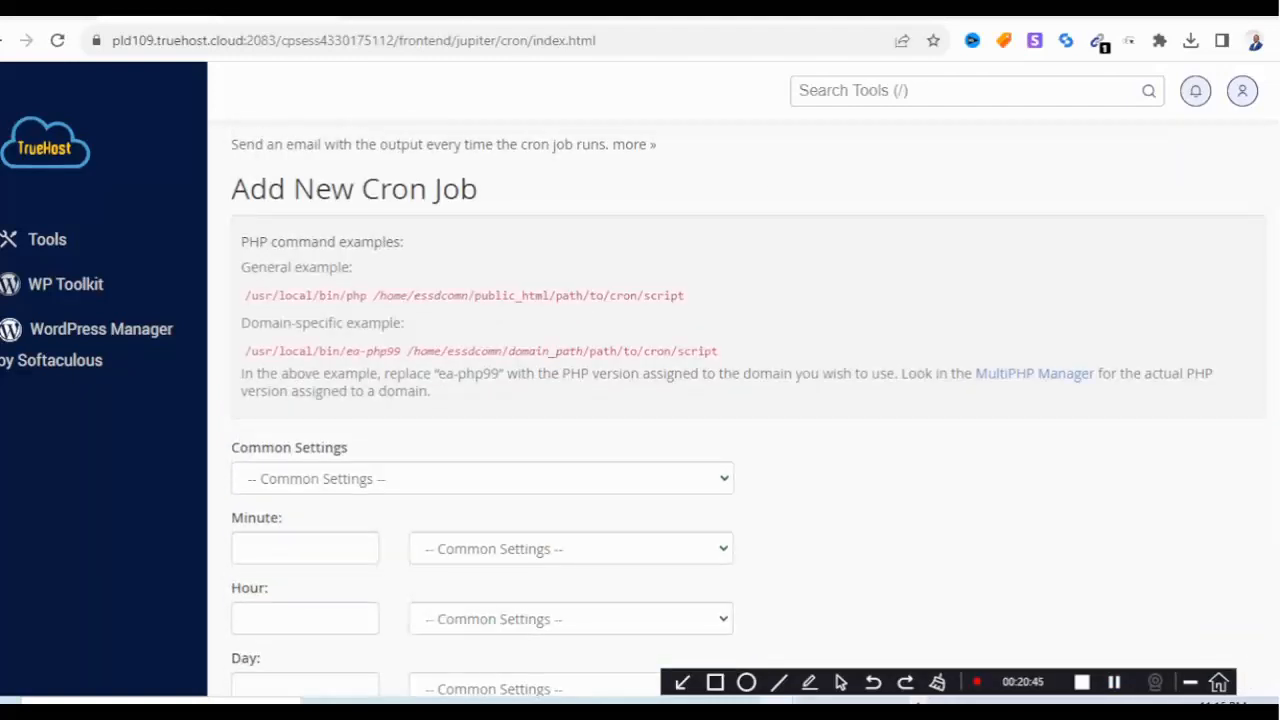
key("ctrl+Tab")
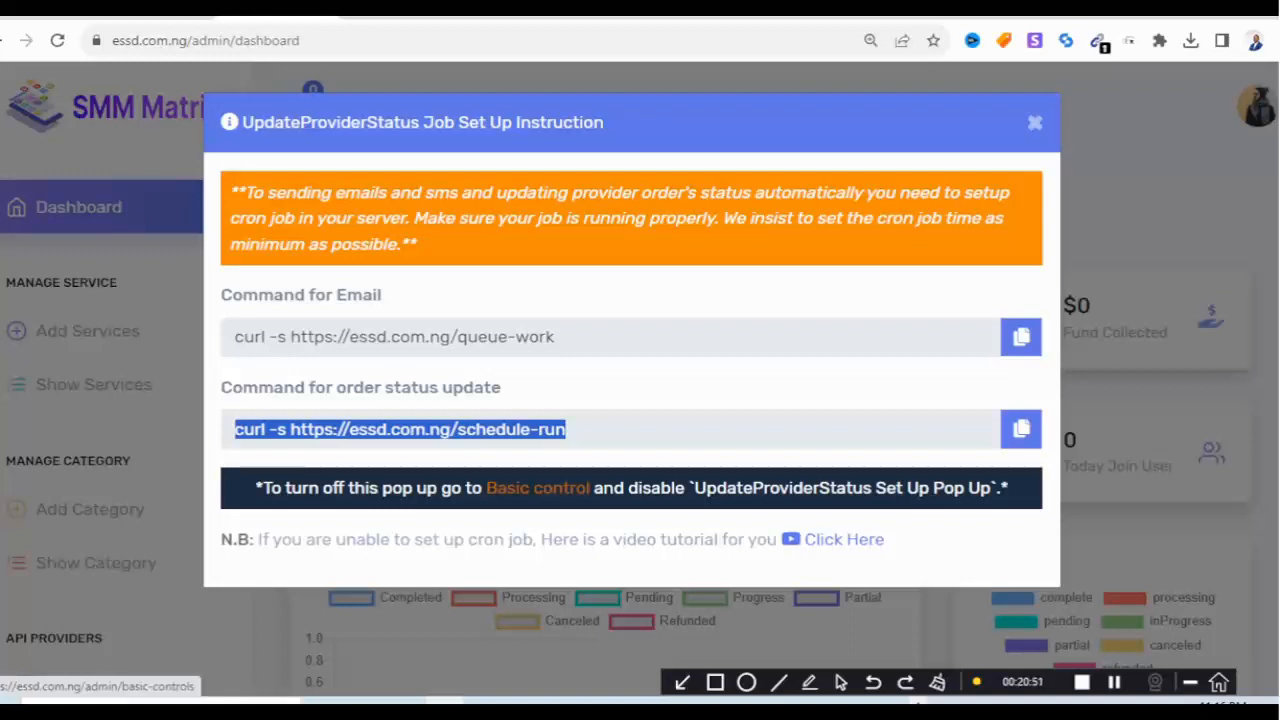
In Basic Controls, turn off the UpdateProviderStatus setup pop-up and Error Log, and save.
left_click(538, 488)
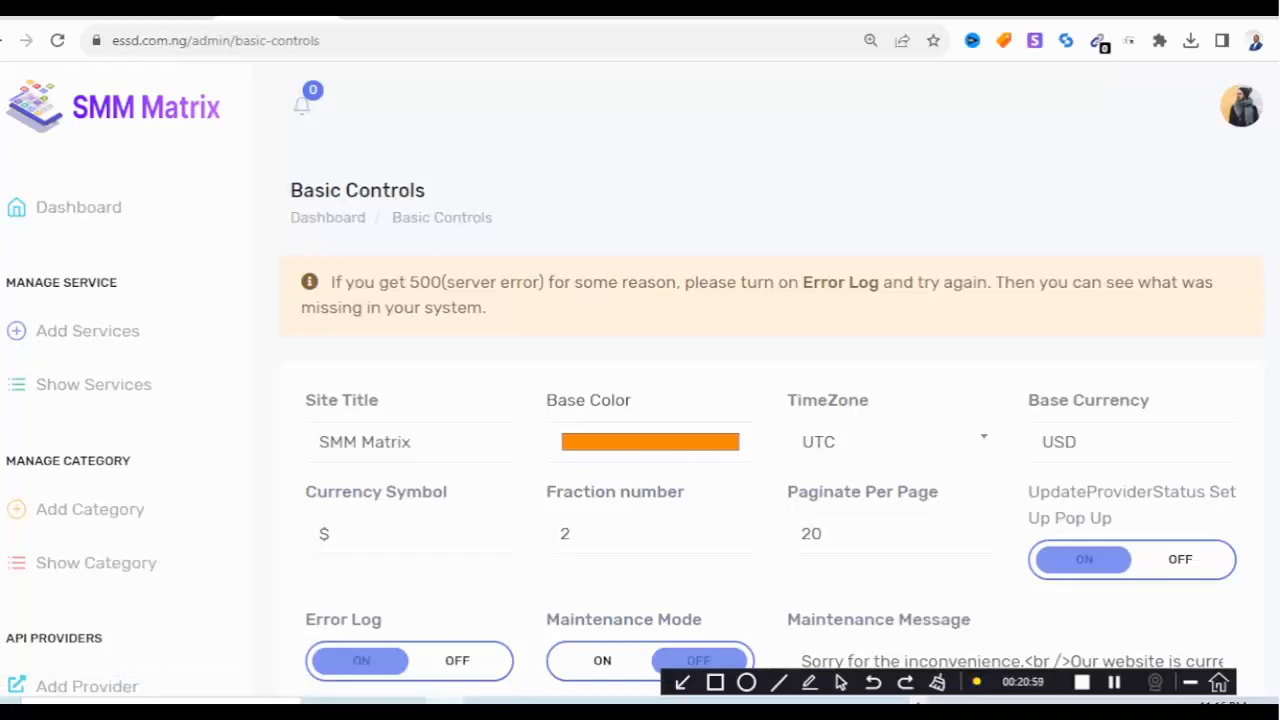
scroll(770, 400, "down", 1)
left_click(1180, 461)
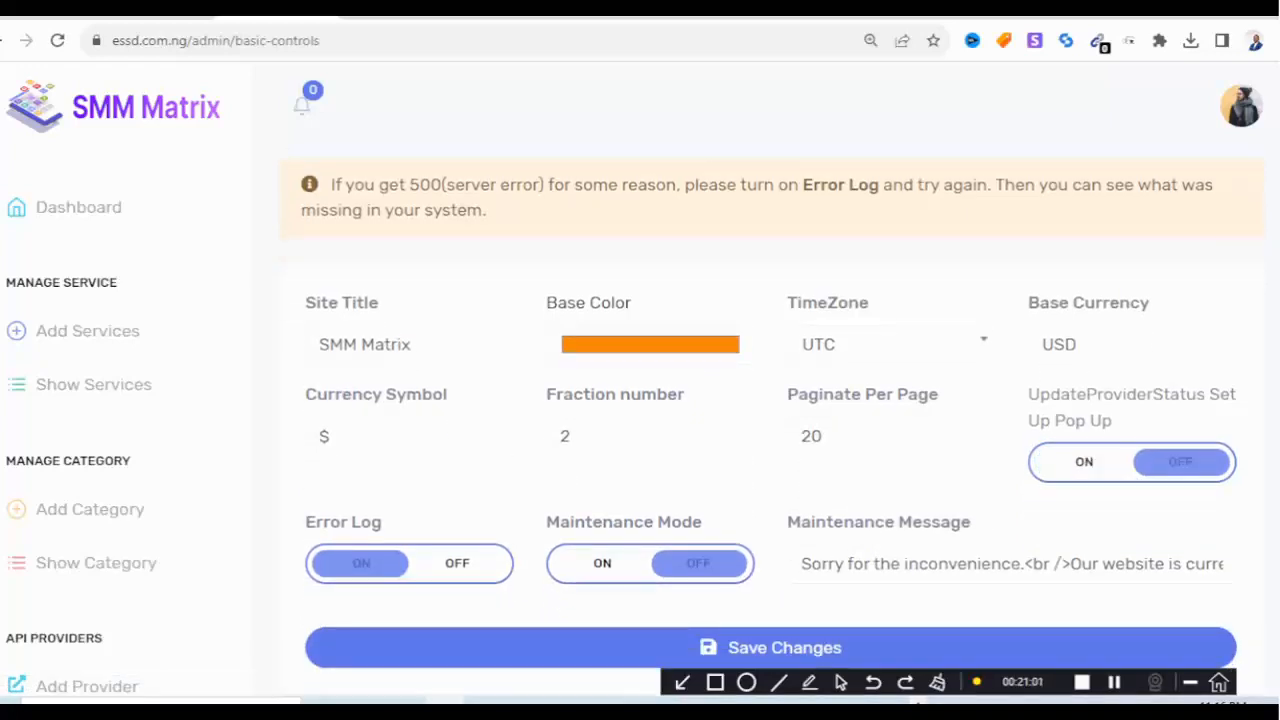
left_click(440, 563)
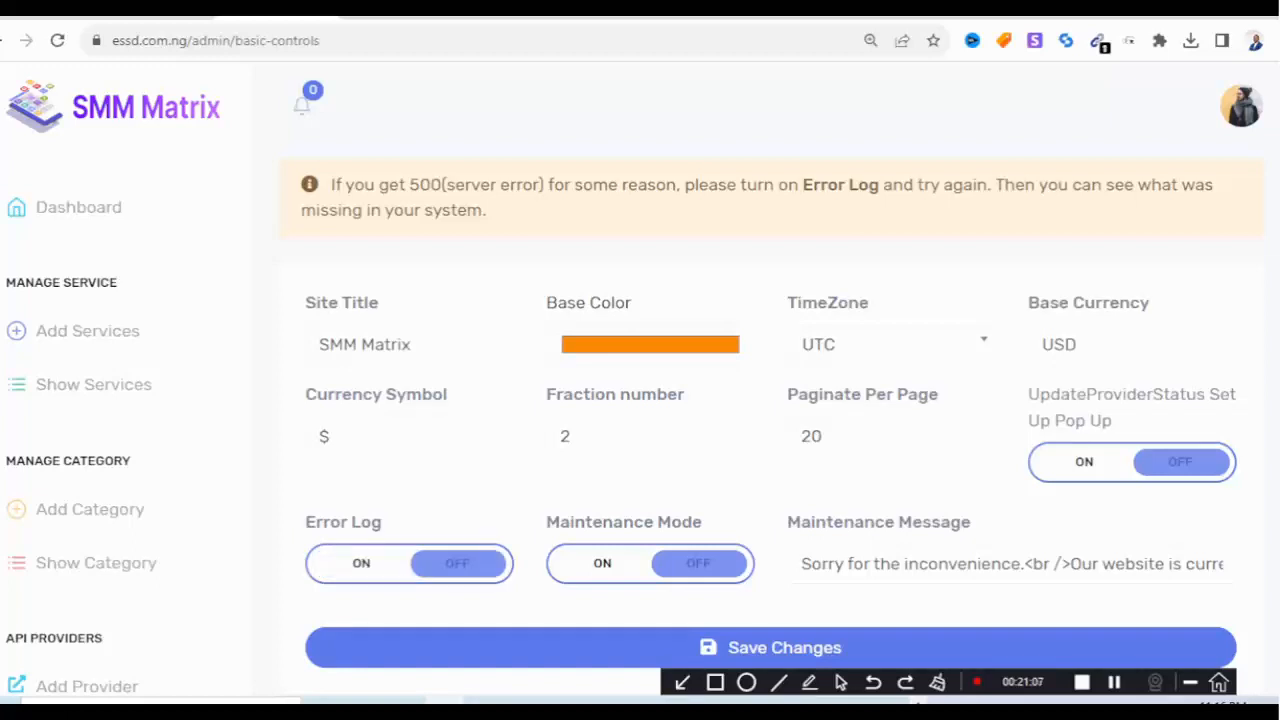
left_click(770, 647)
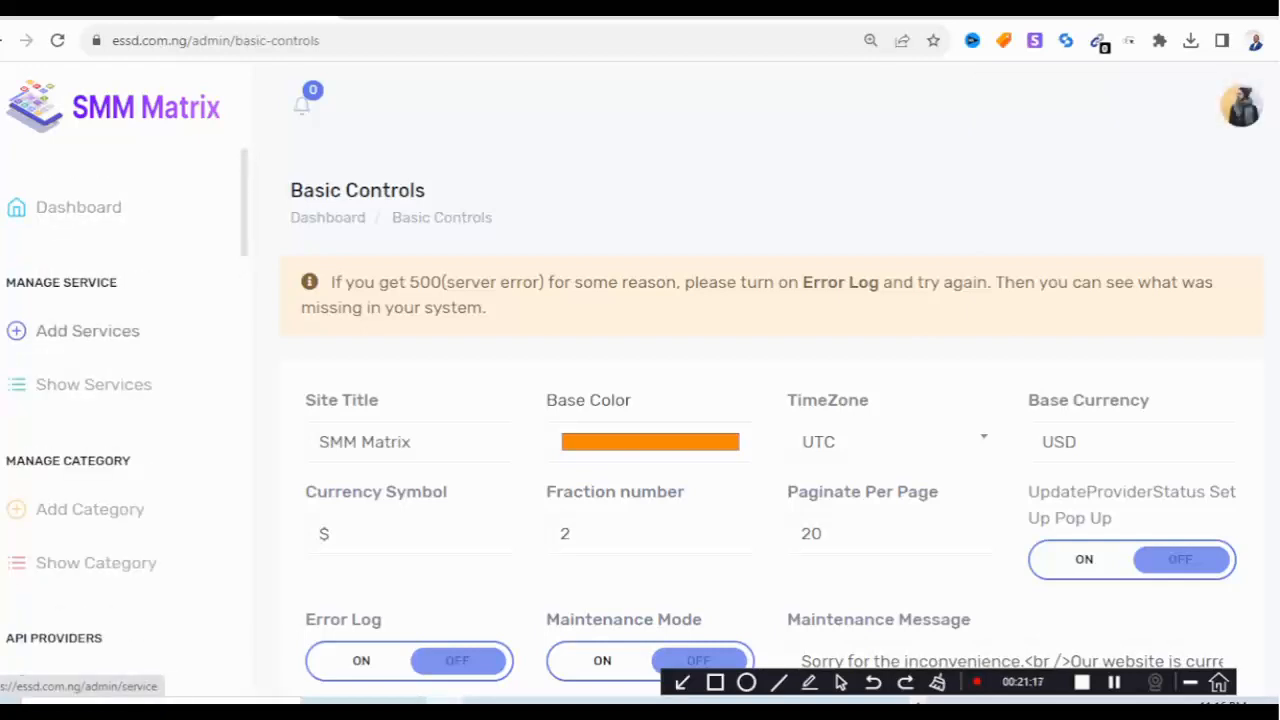
Submit an otherwise empty Add Service form with Drip feed on, then go to the Cloutarena tab.
left_click(88, 331)
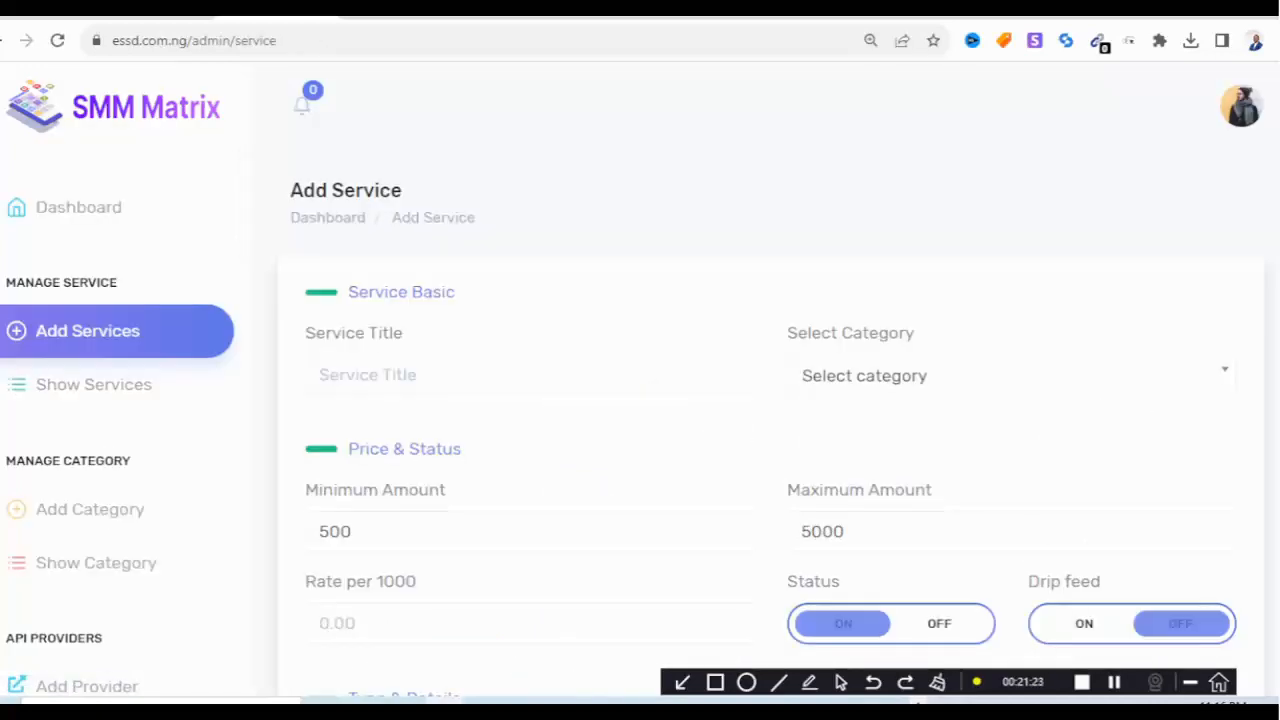
scroll(770, 450, "down", 3)
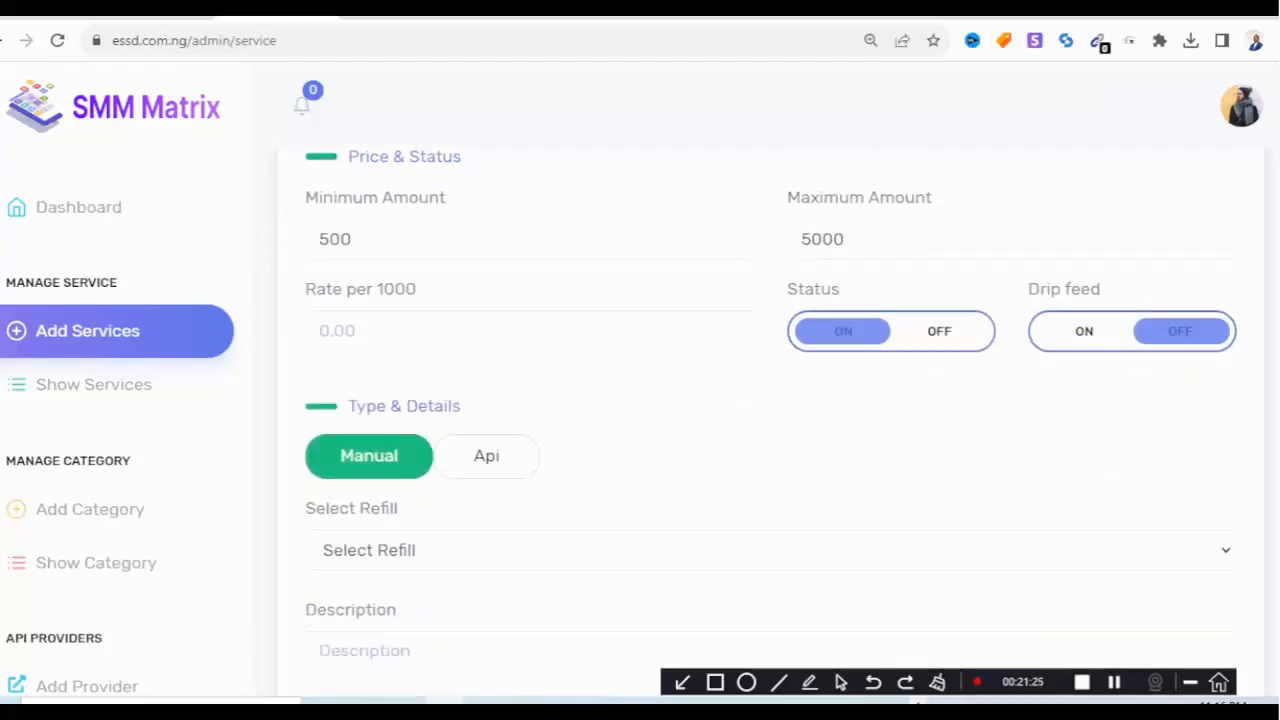
scroll(770, 420, "up", 2)
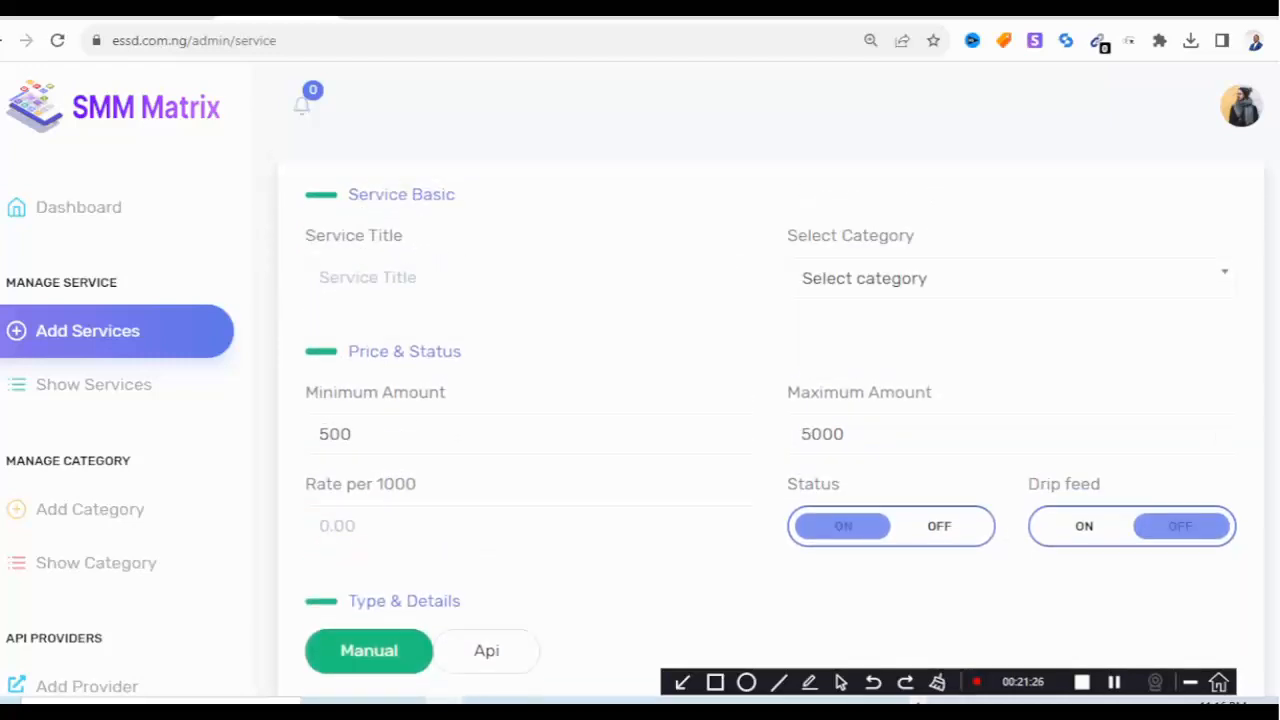
left_click(1132, 526)
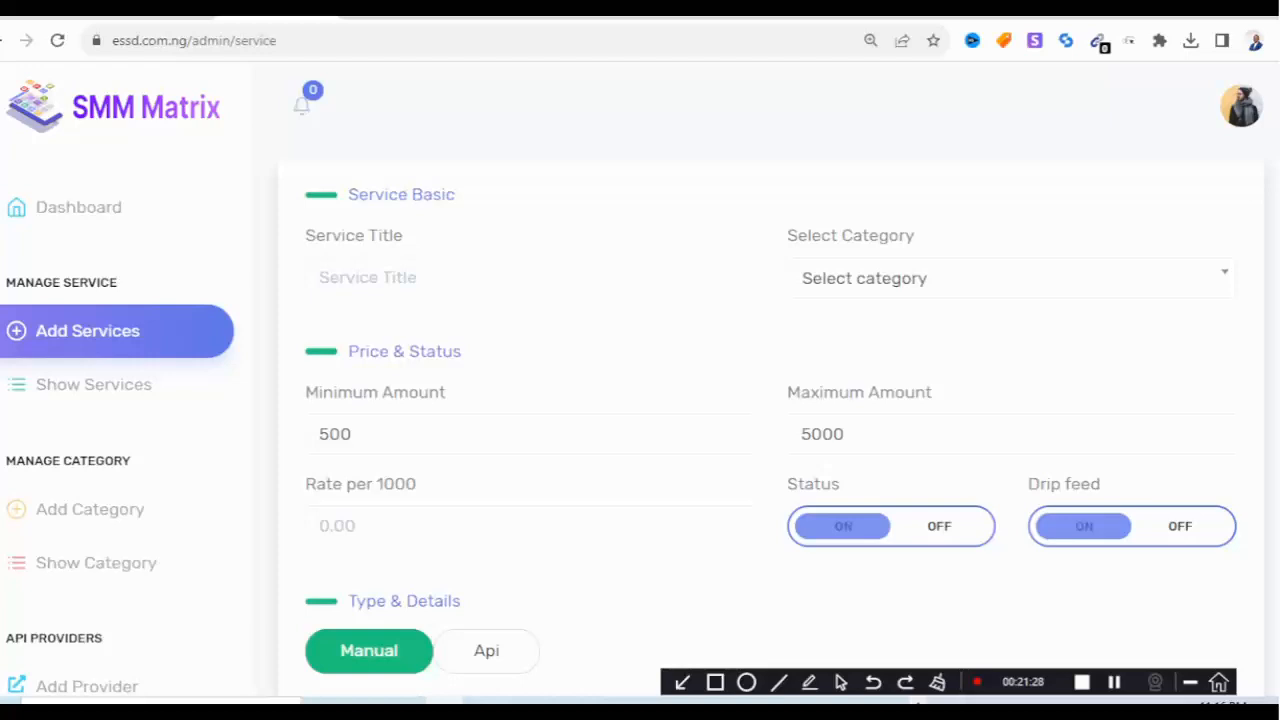
left_click(891, 526)
left_click(891, 526)
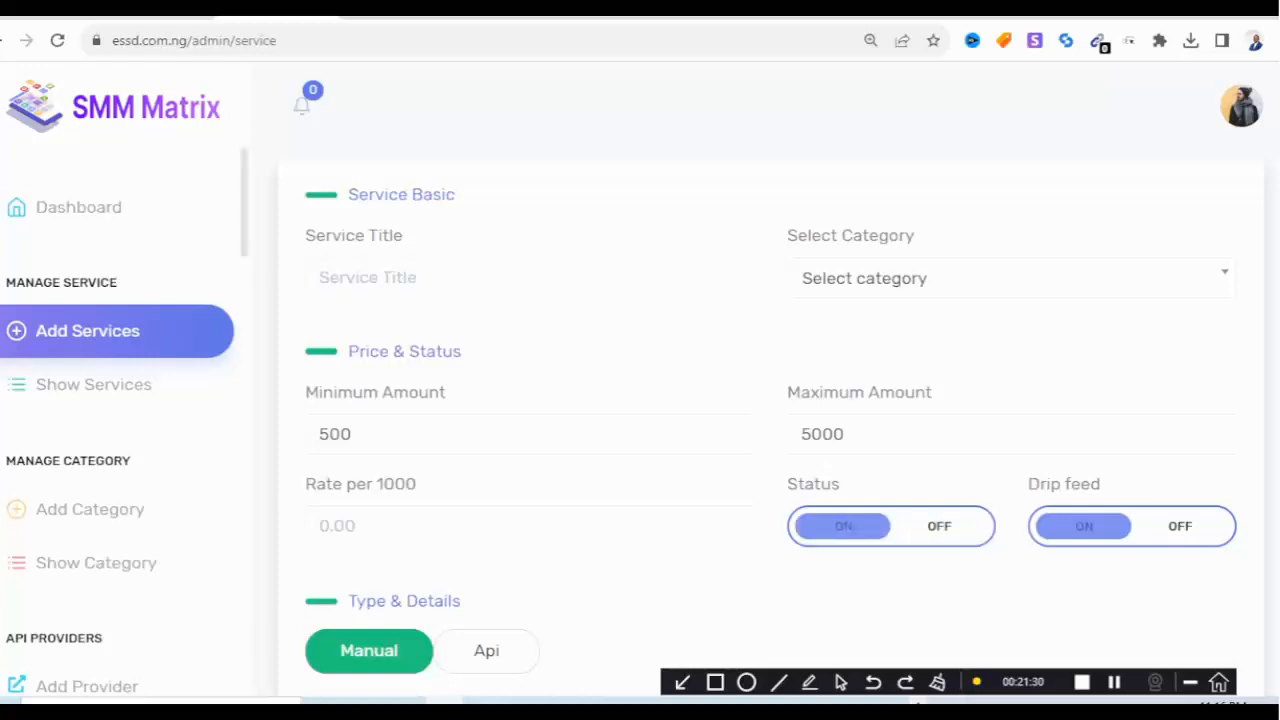
scroll(125, 420, "down", 3)
scroll(770, 420, "down", 4)
left_click(770, 566)
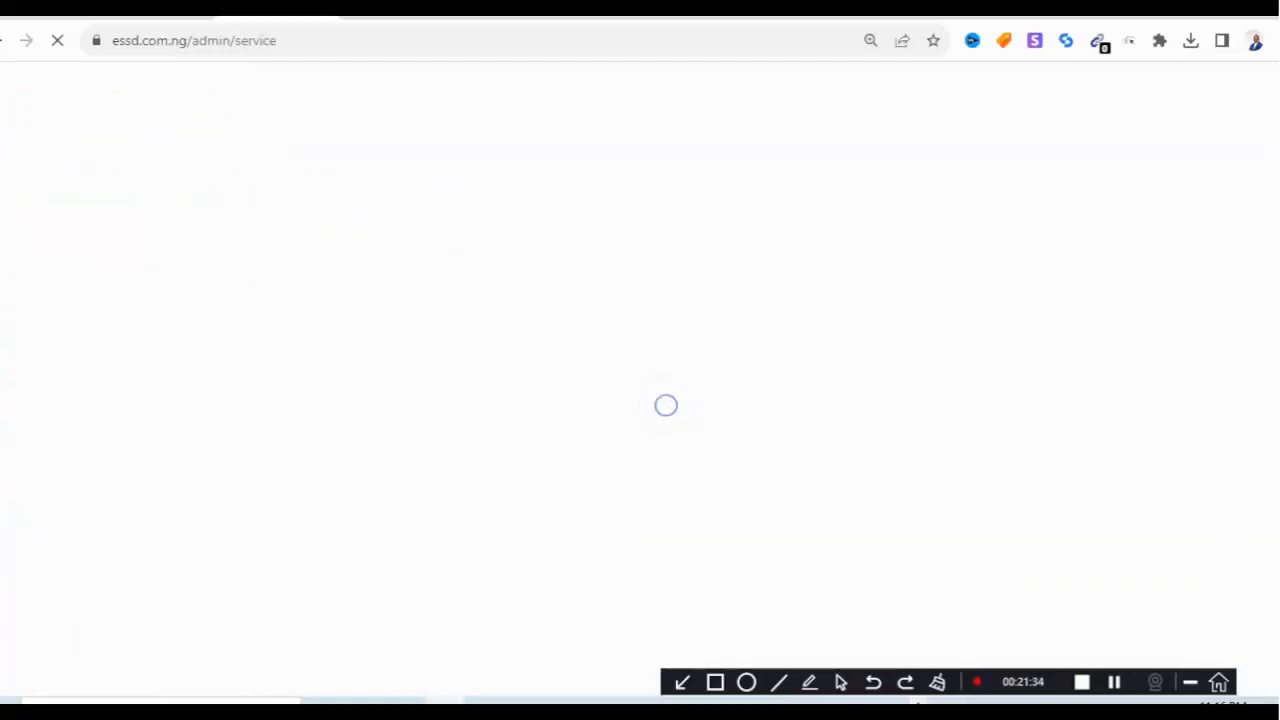
scroll(88, 418, "down", 3)
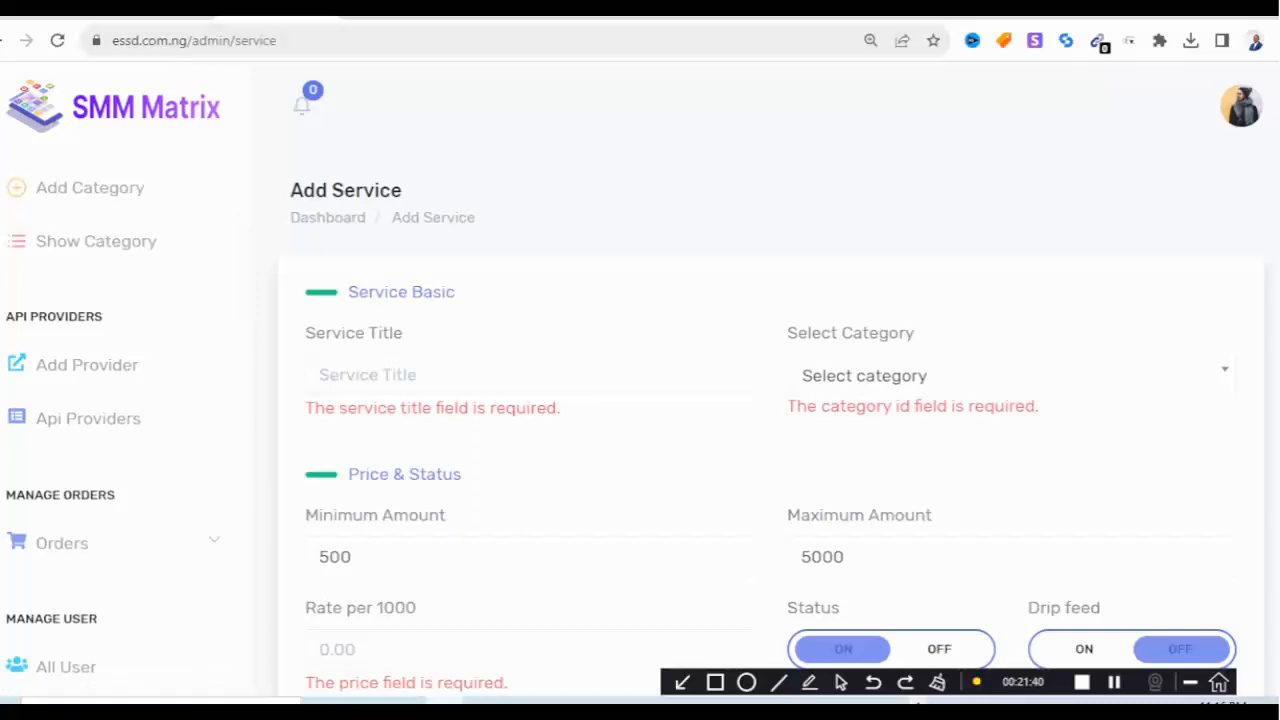
left_click(750, 14)
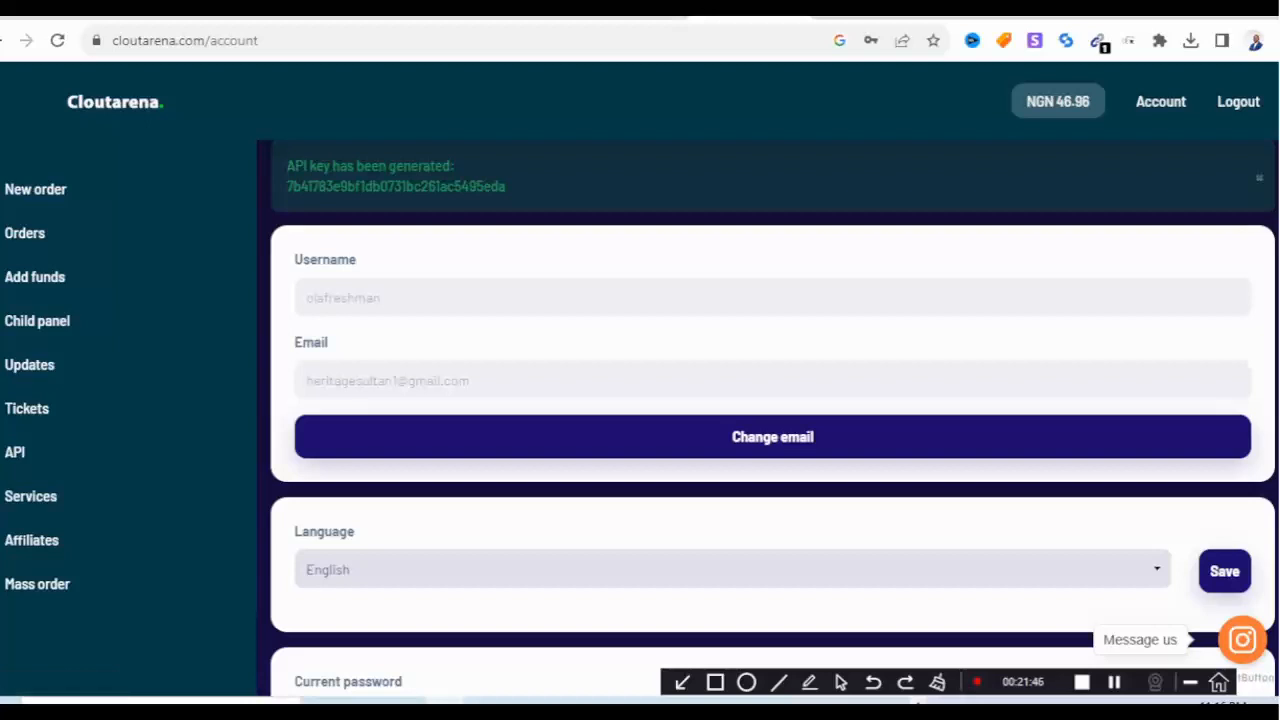
Copy the generated Cloutarena API key and switch back to the SMM Matrix admin tab.
left_click_drag(506, 186, 292, 186)
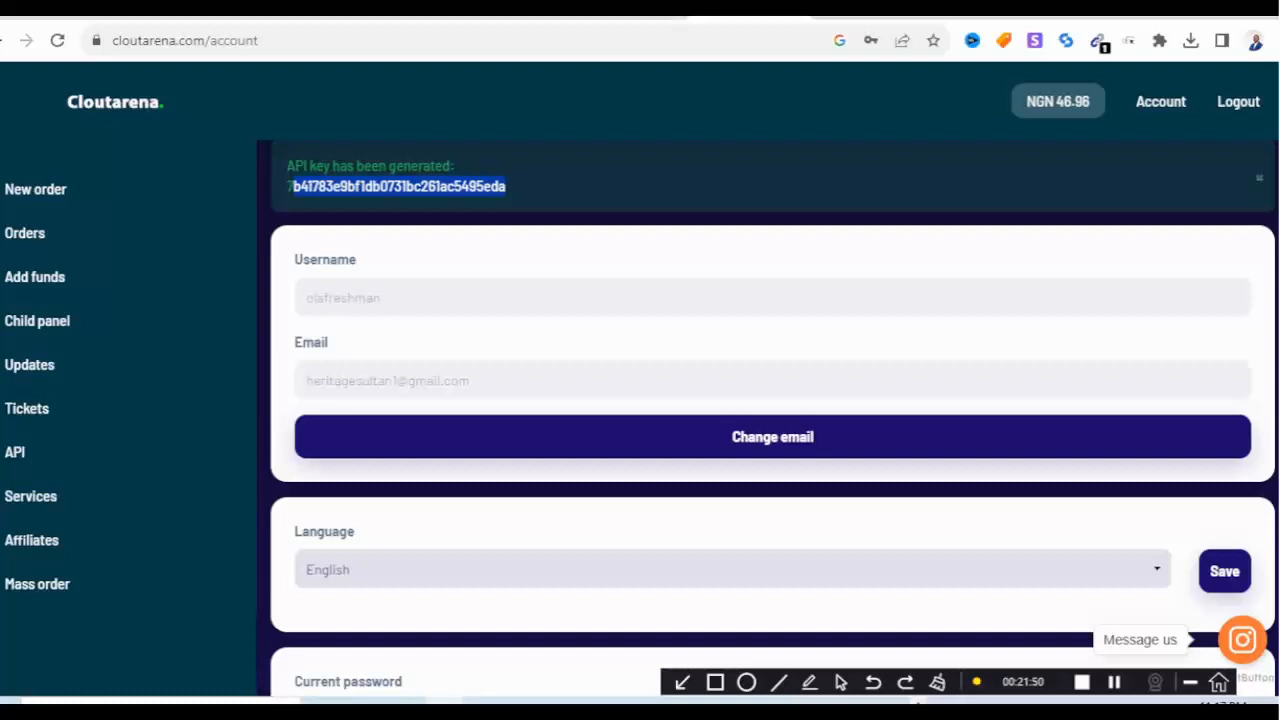
left_click_drag(506, 186, 286, 186)
right_click(327, 188)
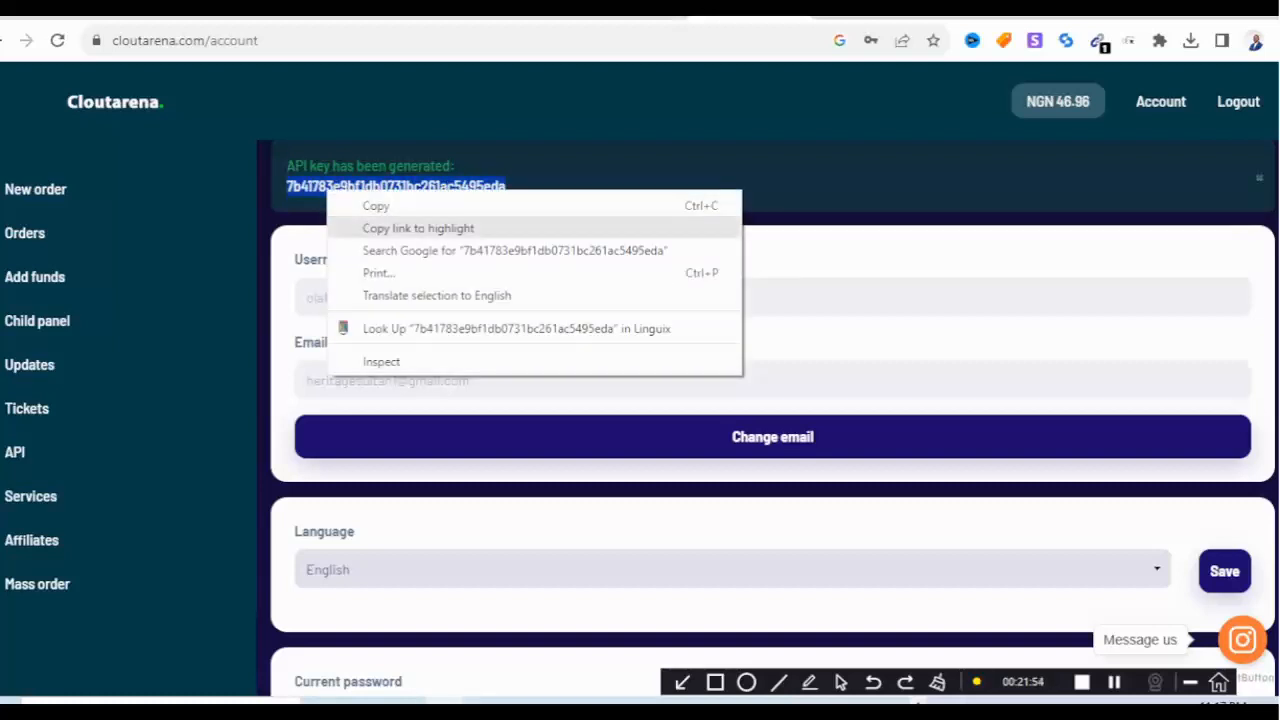
left_click(360, 205)
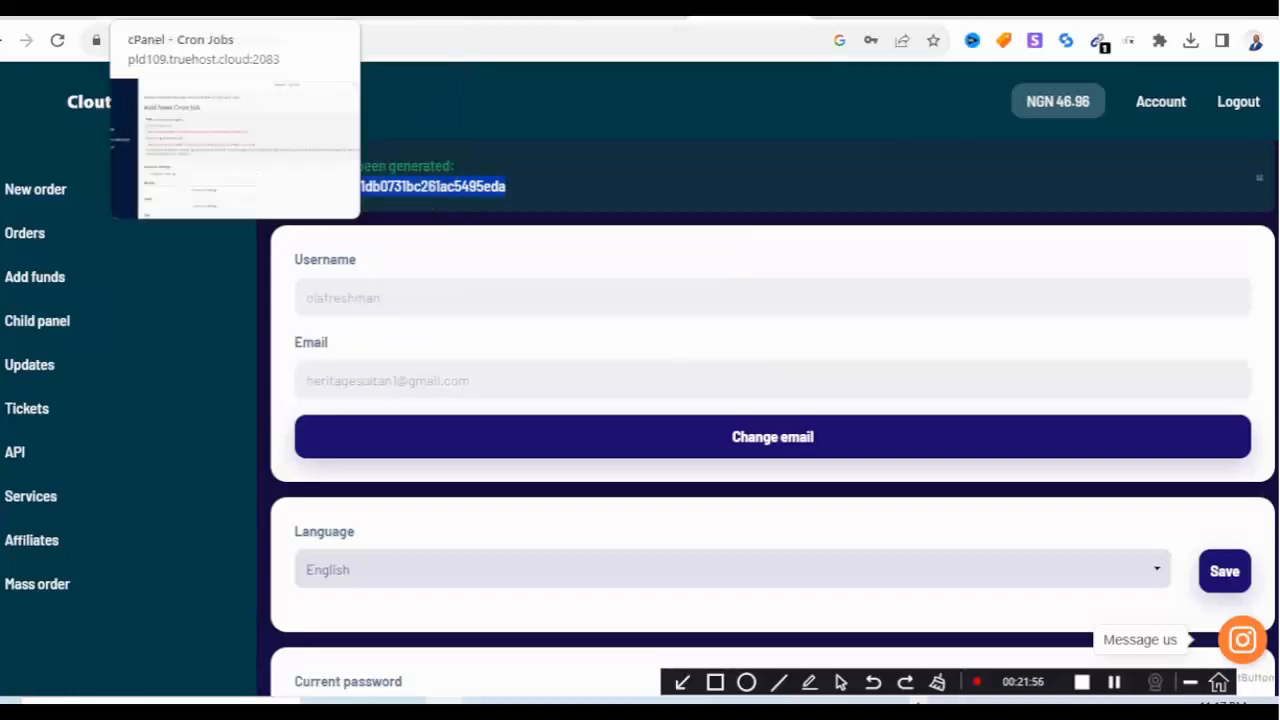
left_click(158, 17)
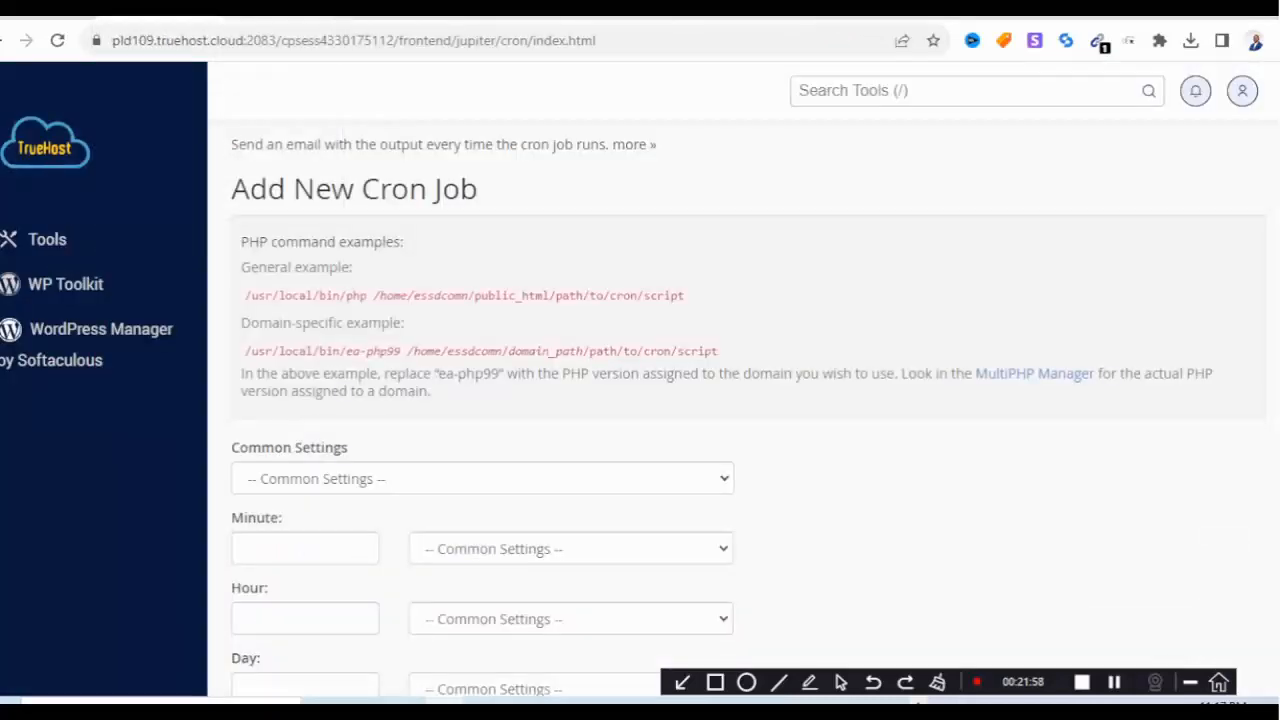
left_click(278, 17)
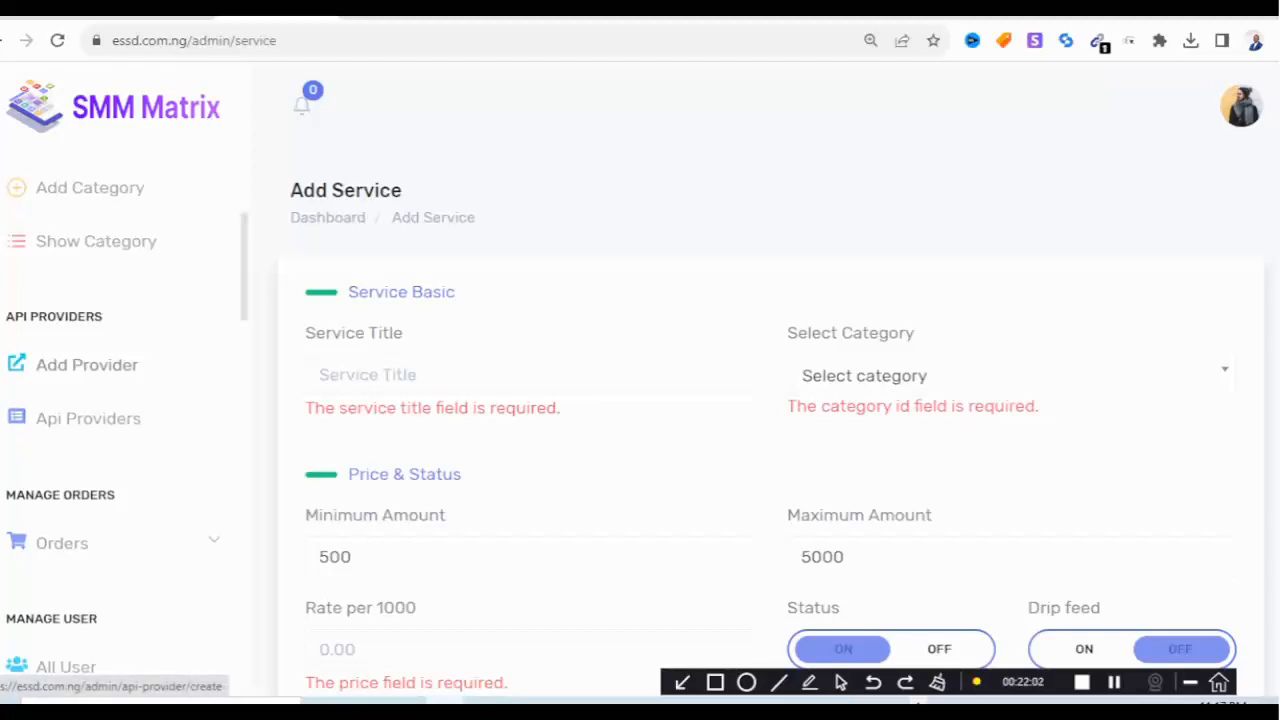
Open the Add API Provider form and paste the Cloutarena API key into API Key.
left_click(87, 365)
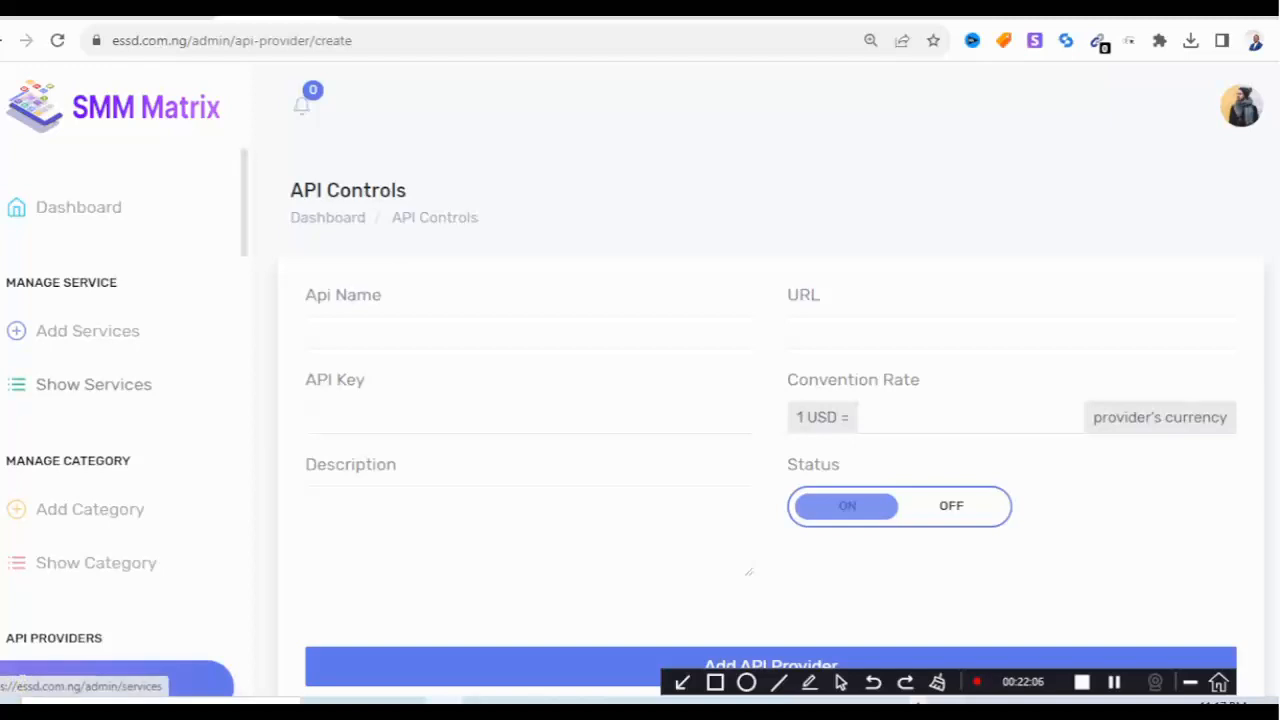
left_click(373, 419)
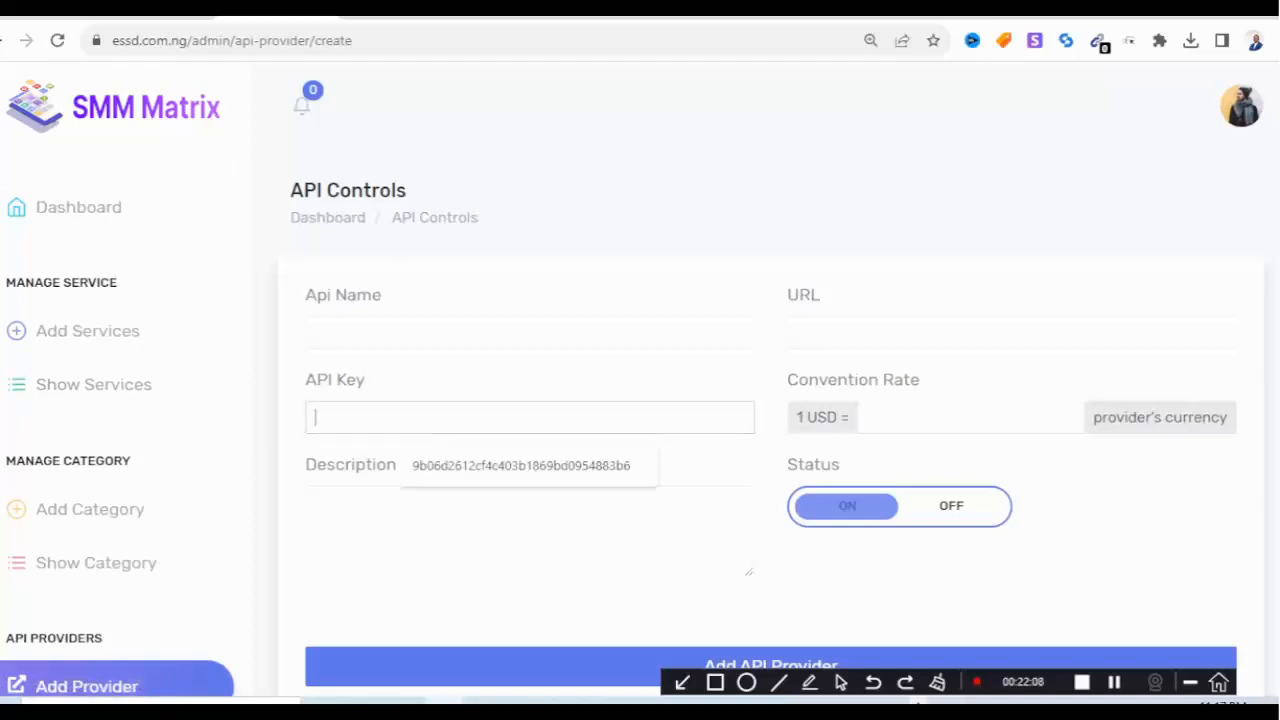
right_click(373, 419)
left_click(421, 267)
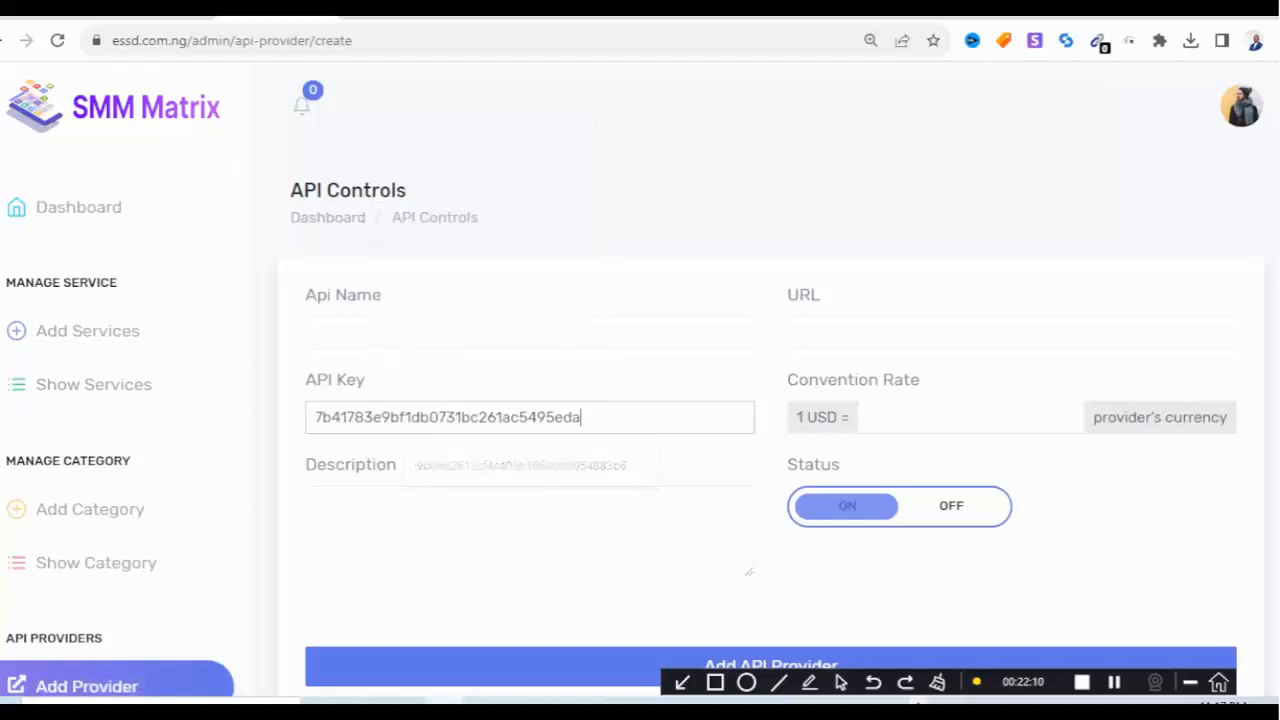
left_click(1012, 333)
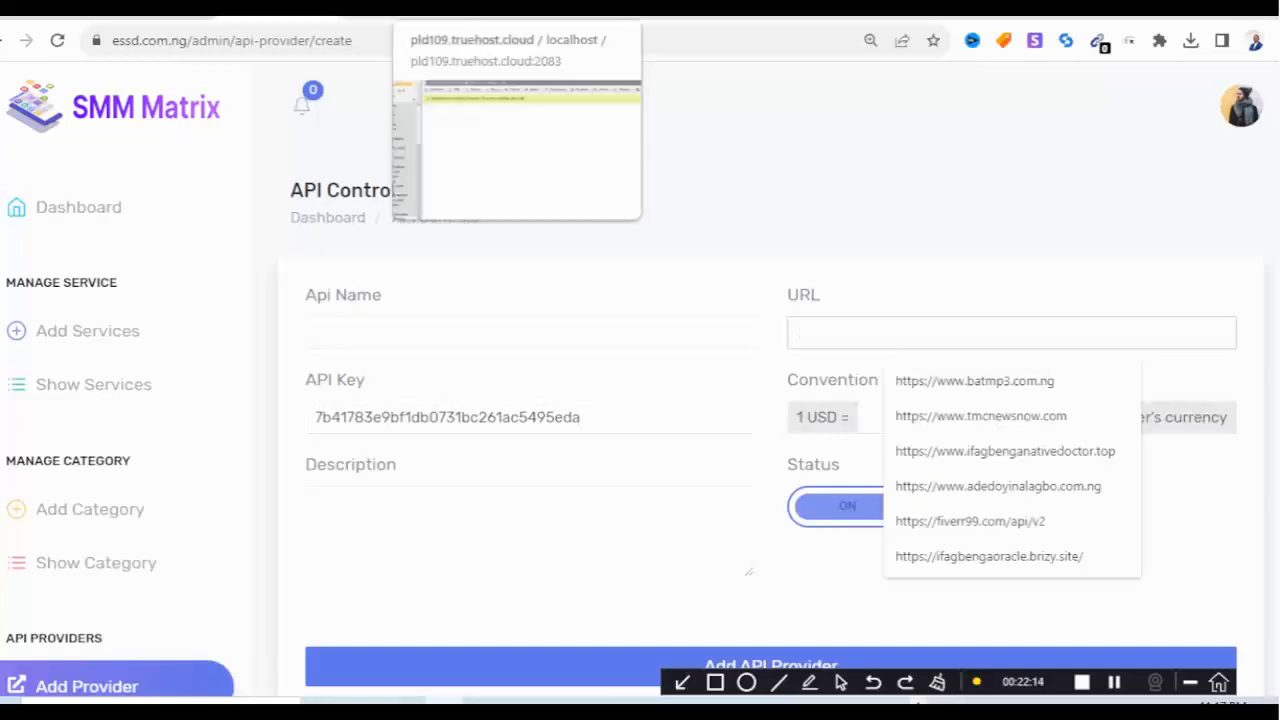
left_click(760, 8)
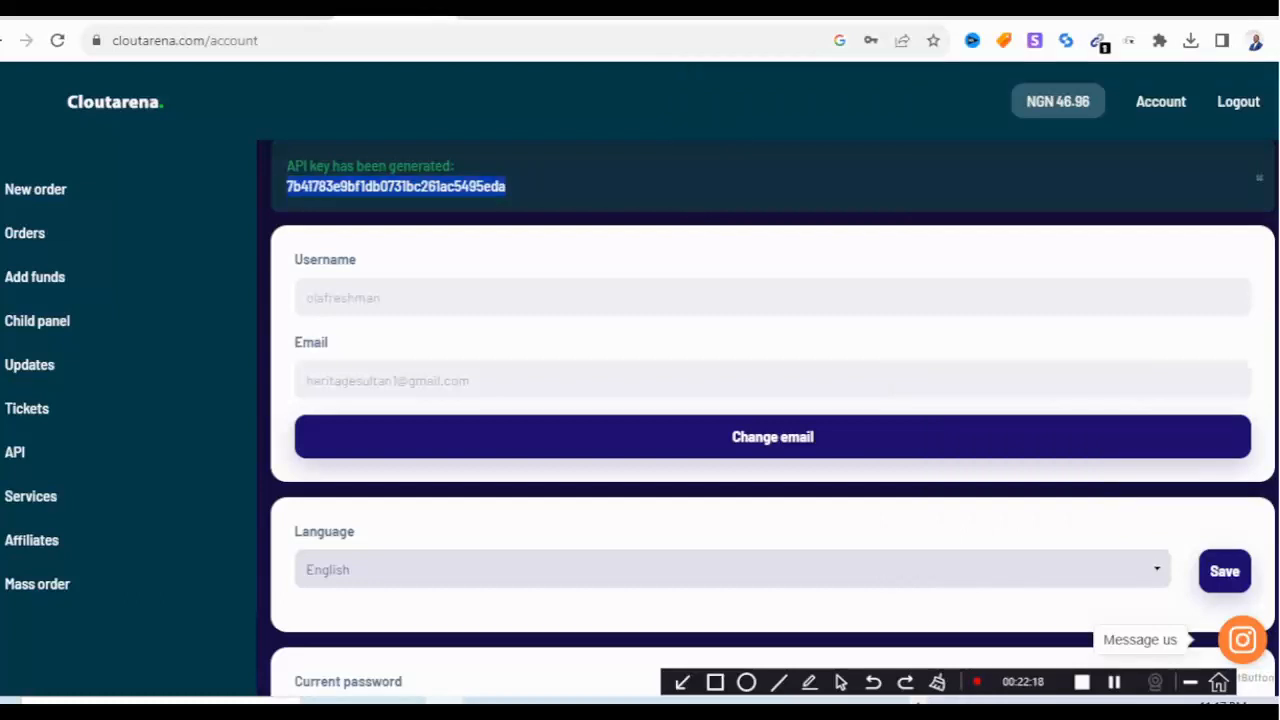
left_click(507, 187)
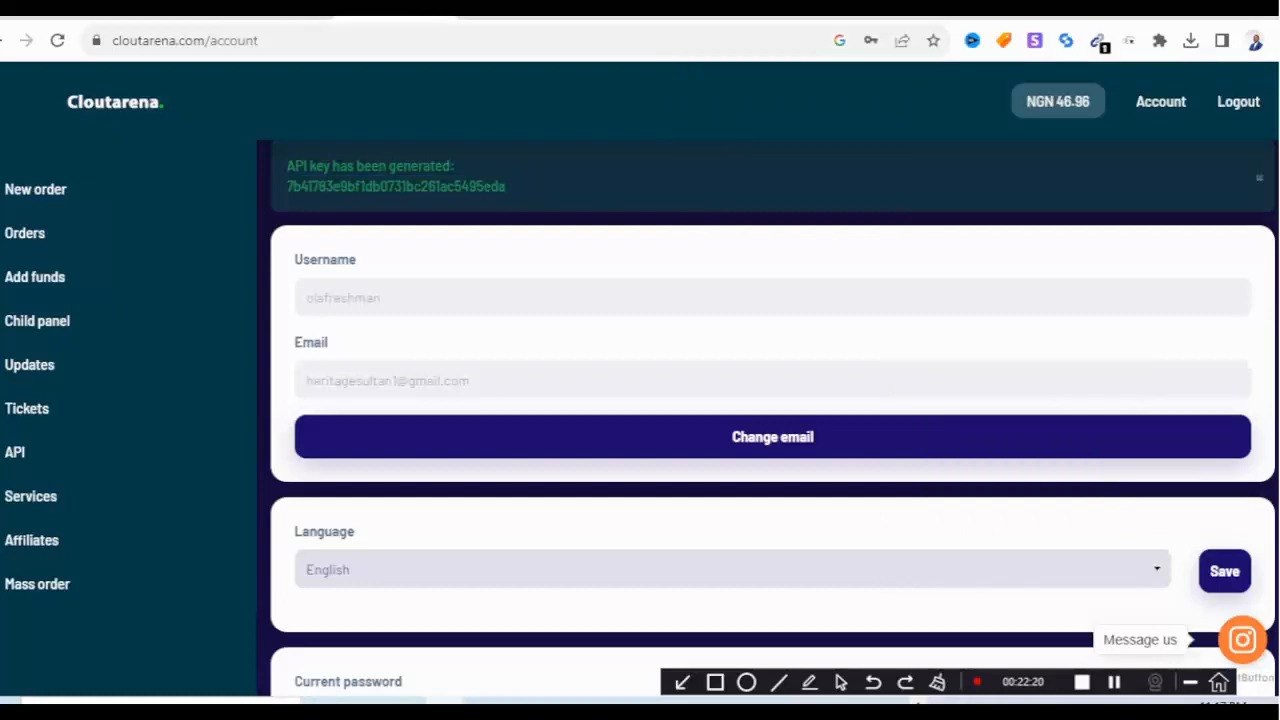
scroll(772, 400, "down", 2)
scroll(772, 400, "down", 4)
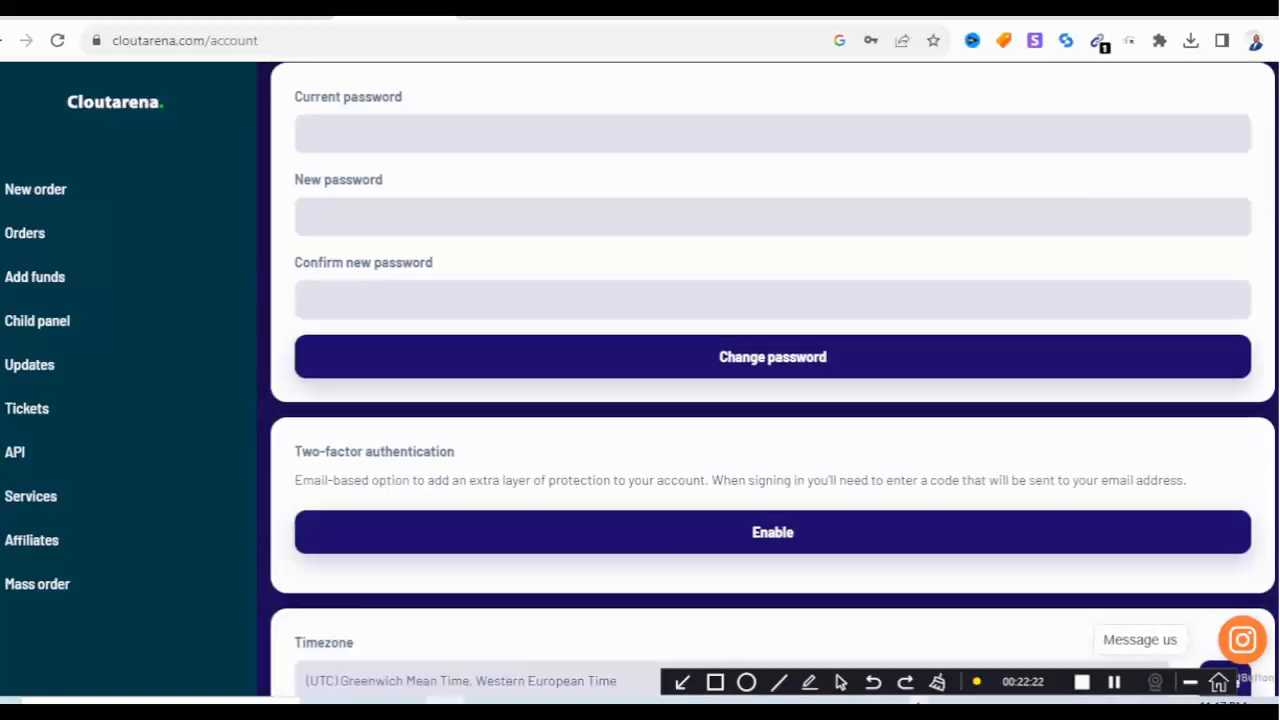
scroll(772, 400, "down", 3)
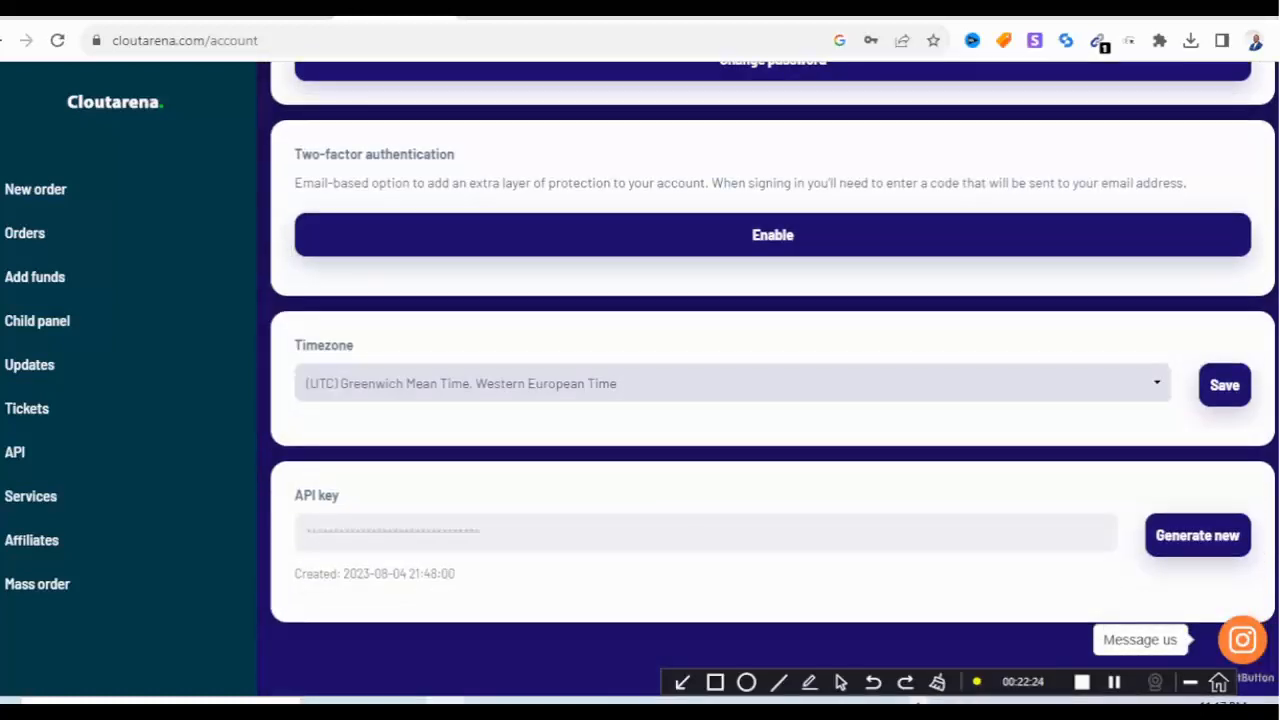
left_click(60, 452)
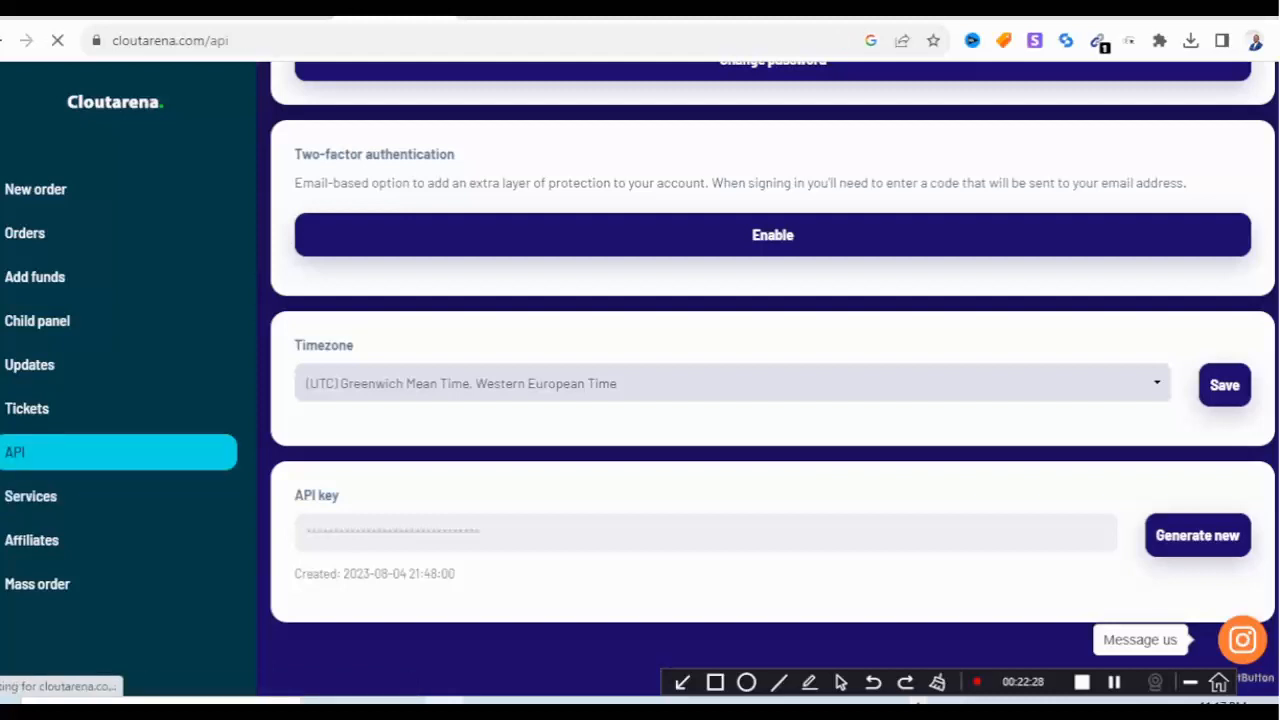
scroll(640, 380, "down", 1)
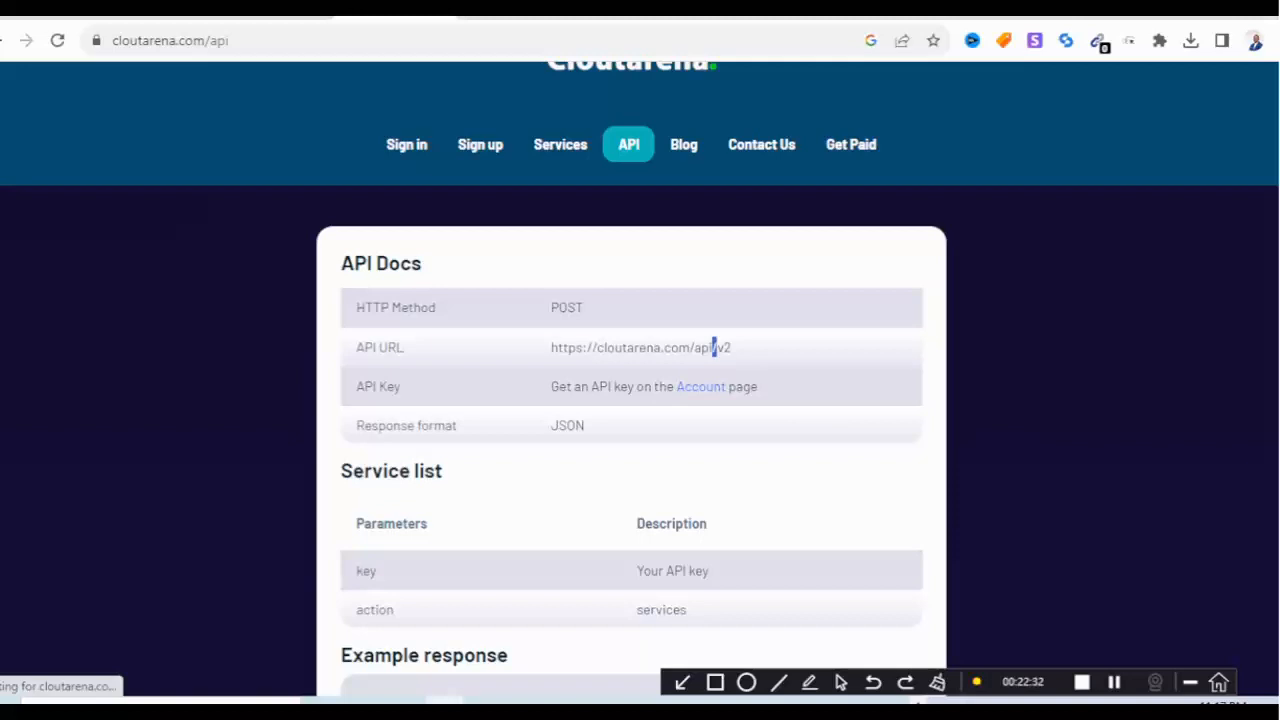
triple_click(715, 347)
right_click(665, 350)
left_click(712, 367)
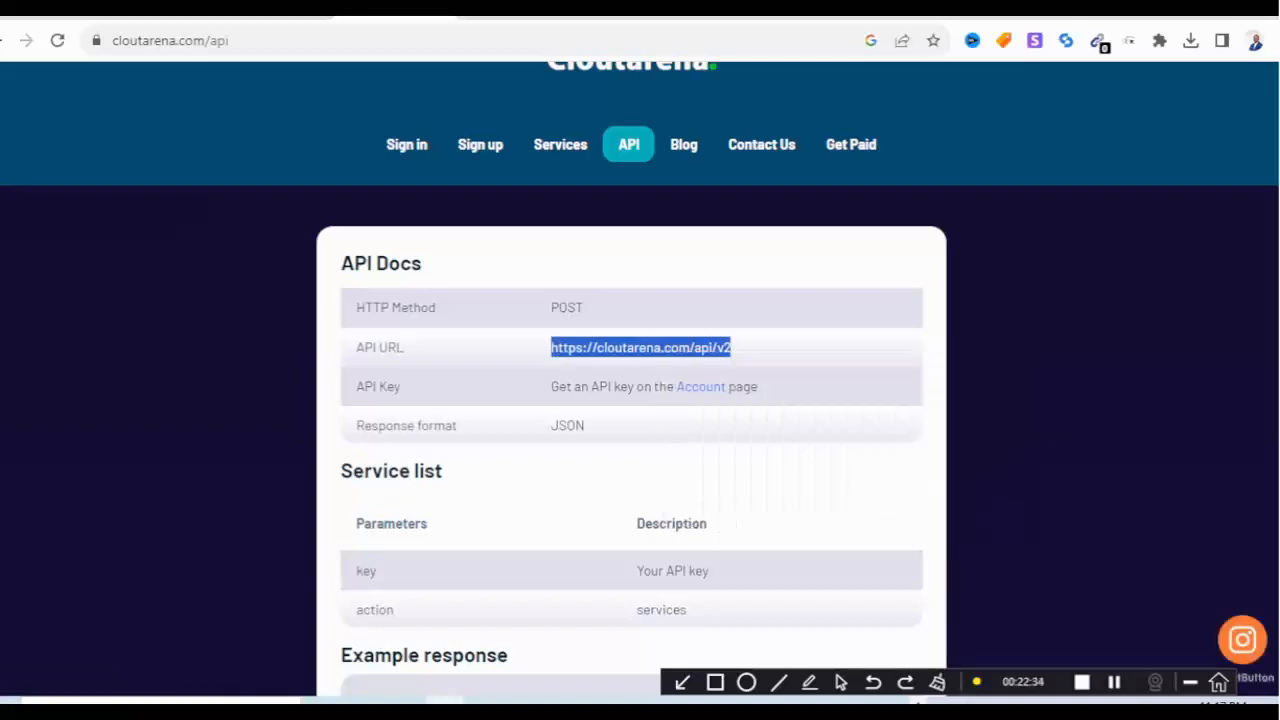
left_click(279, 17)
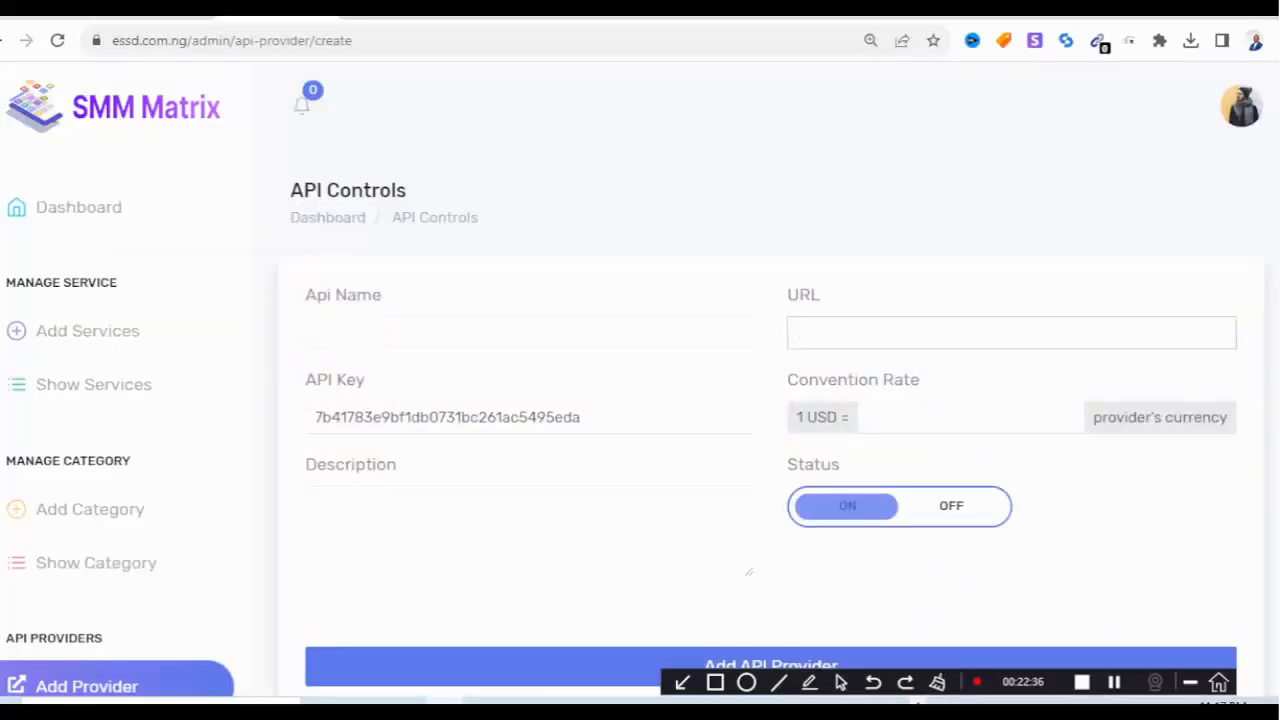
left_click(835, 332)
right_click(835, 332)
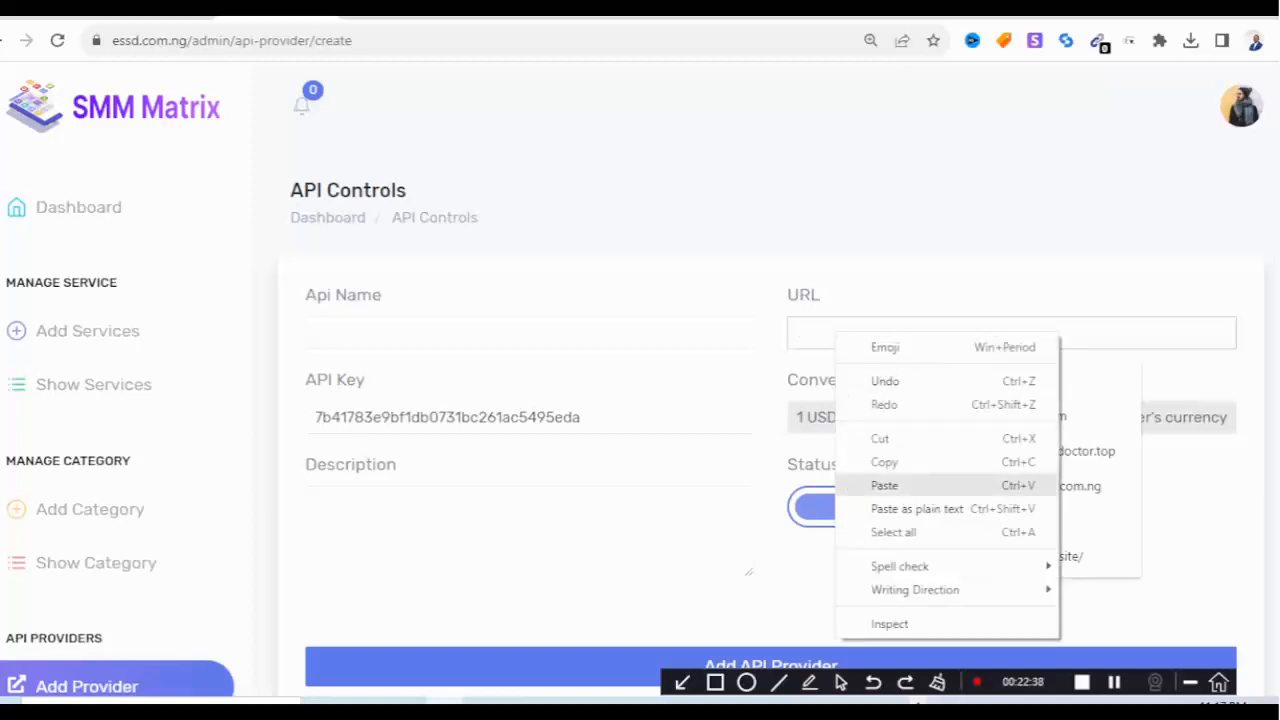
left_click(884, 485)
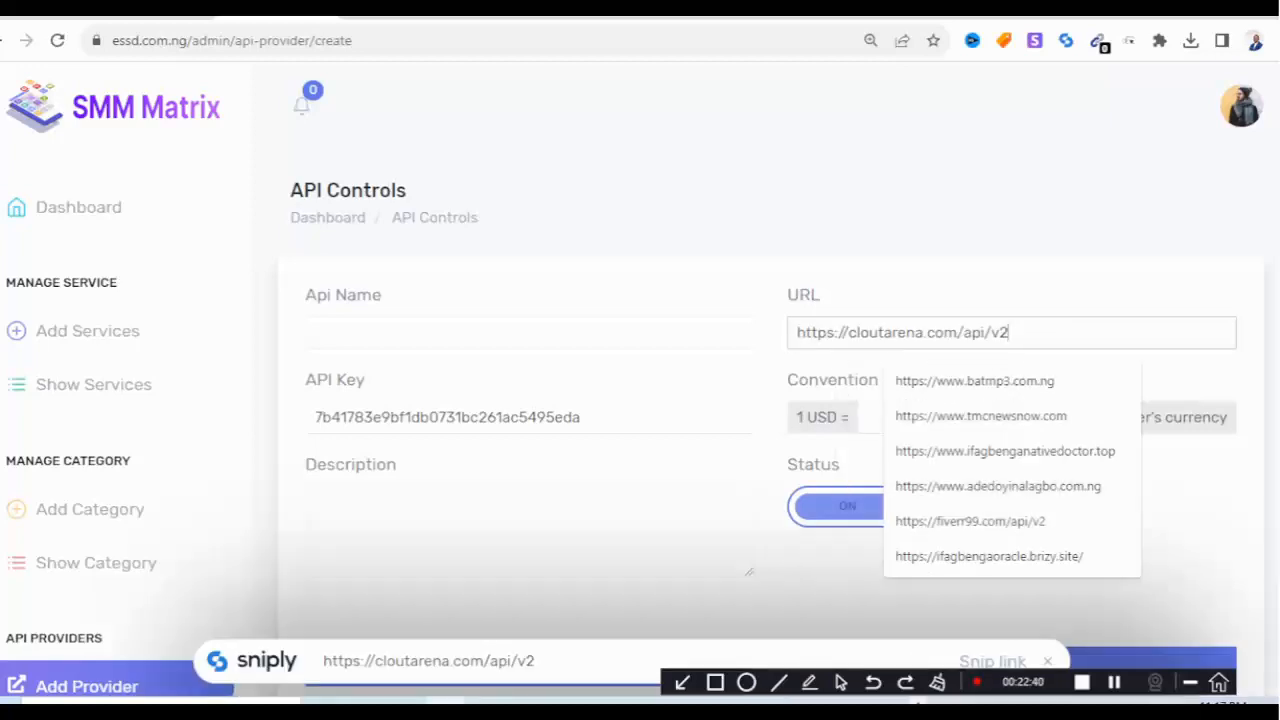
left_click(450, 333)
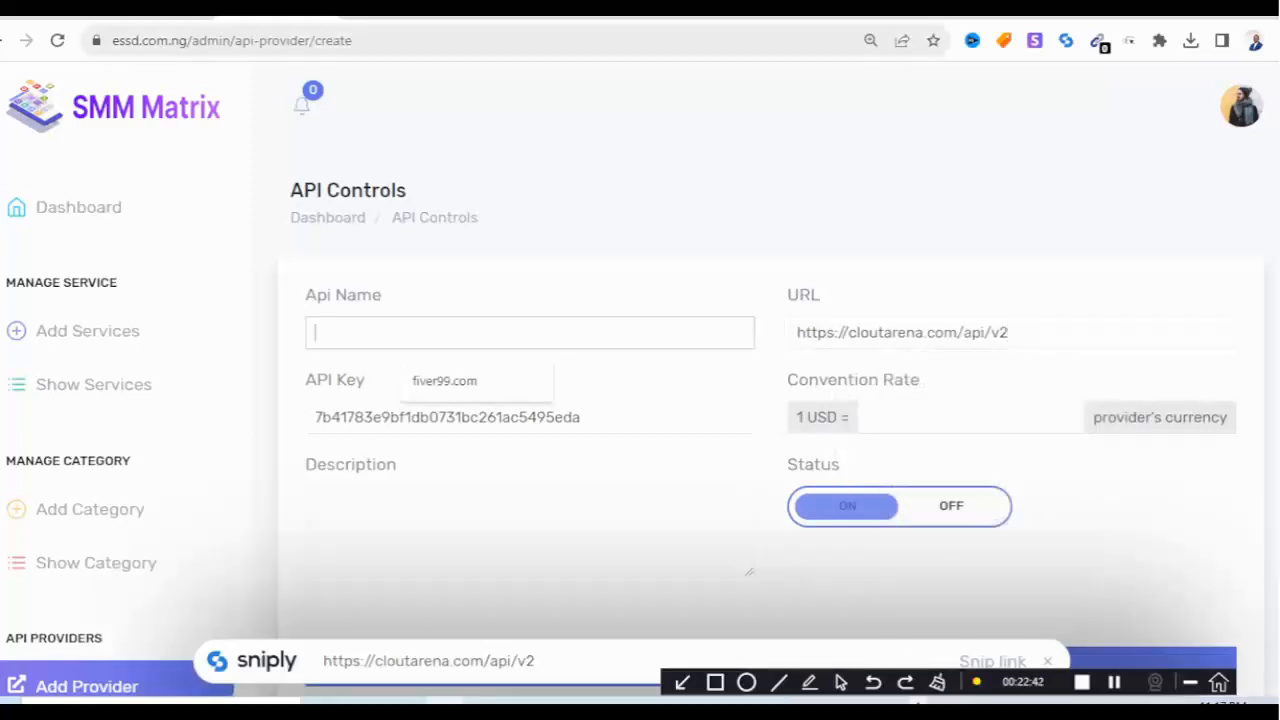
Copy the cloutarena.com domain from the Cloutarena page's address bar.
left_click(392, 12)
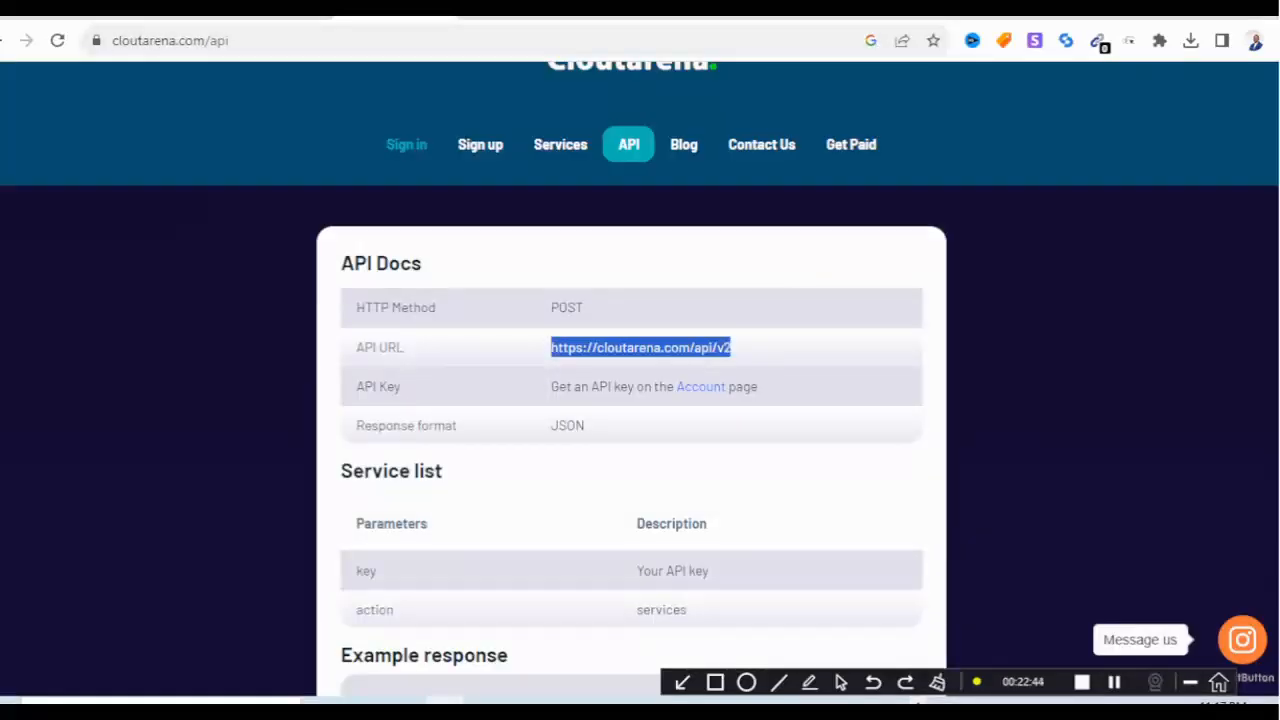
scroll(407, 145, "up", 1)
left_click(193, 40)
left_click(193, 40)
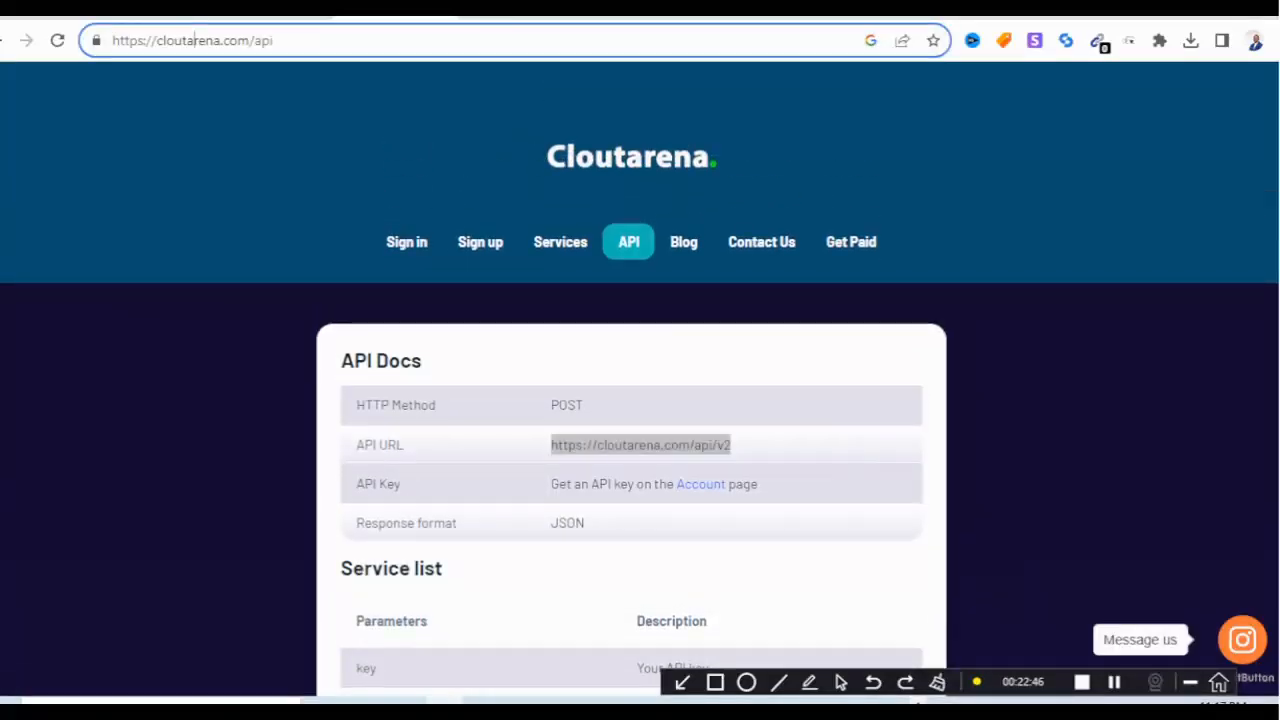
left_click_drag(156, 40, 248, 40)
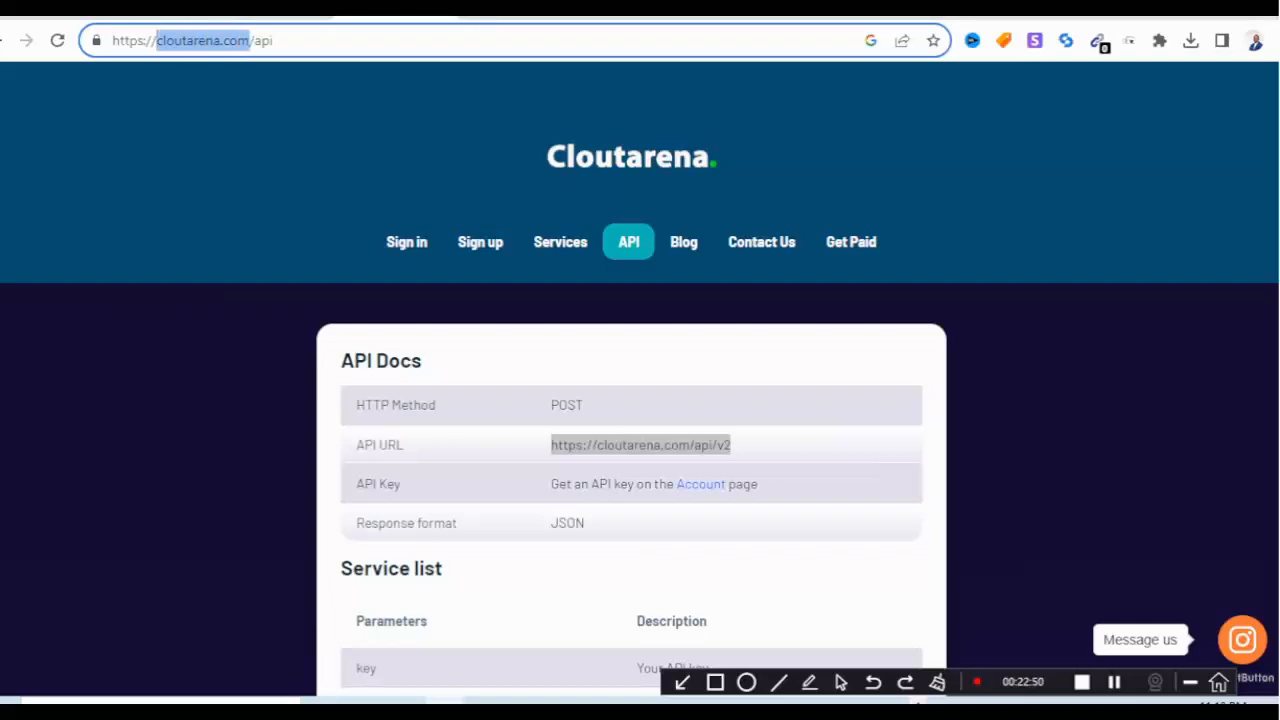
right_click(214, 40)
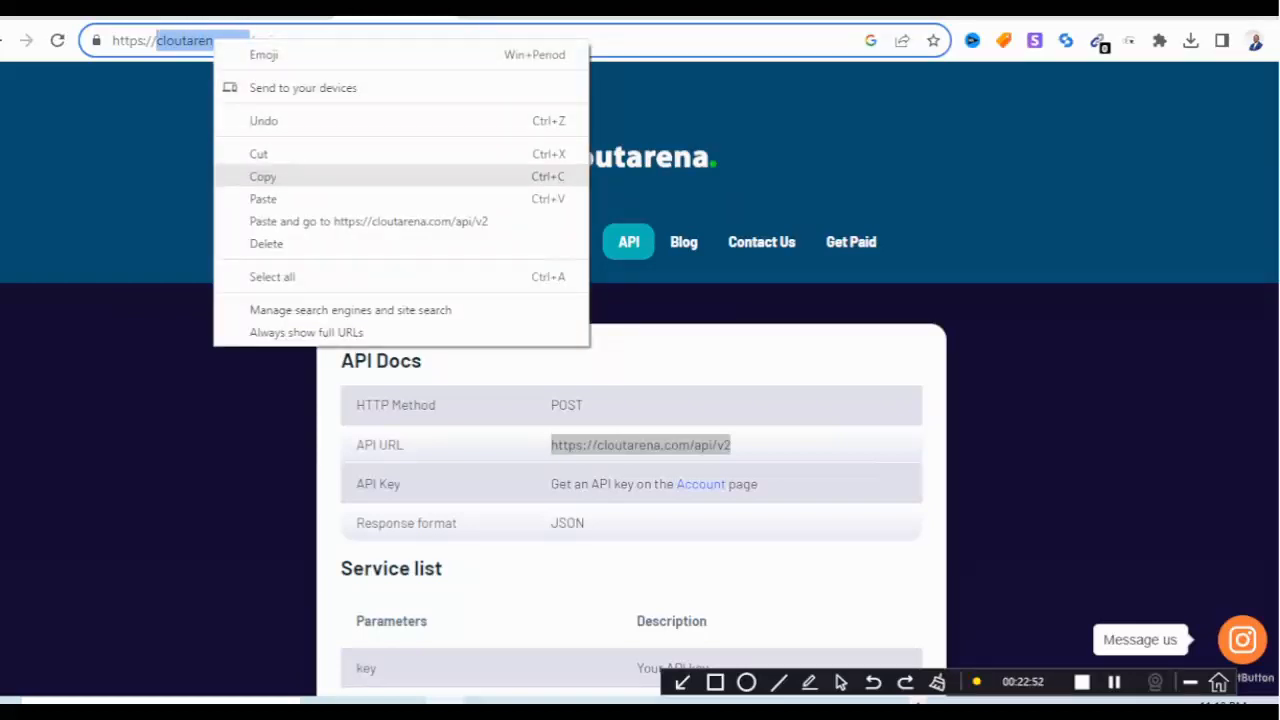
left_click(263, 177)
Paste cloutarena.com into the provider form's Api Name field.
left_click(158, 14)
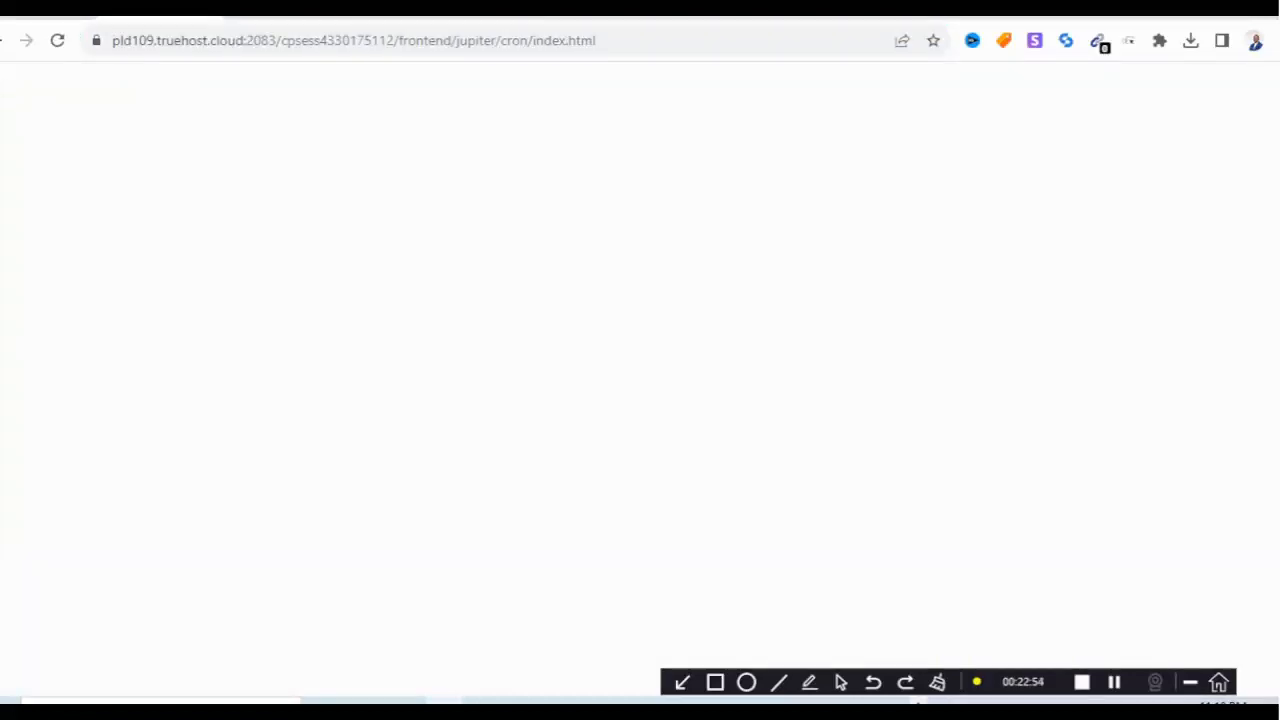
left_click(278, 14)
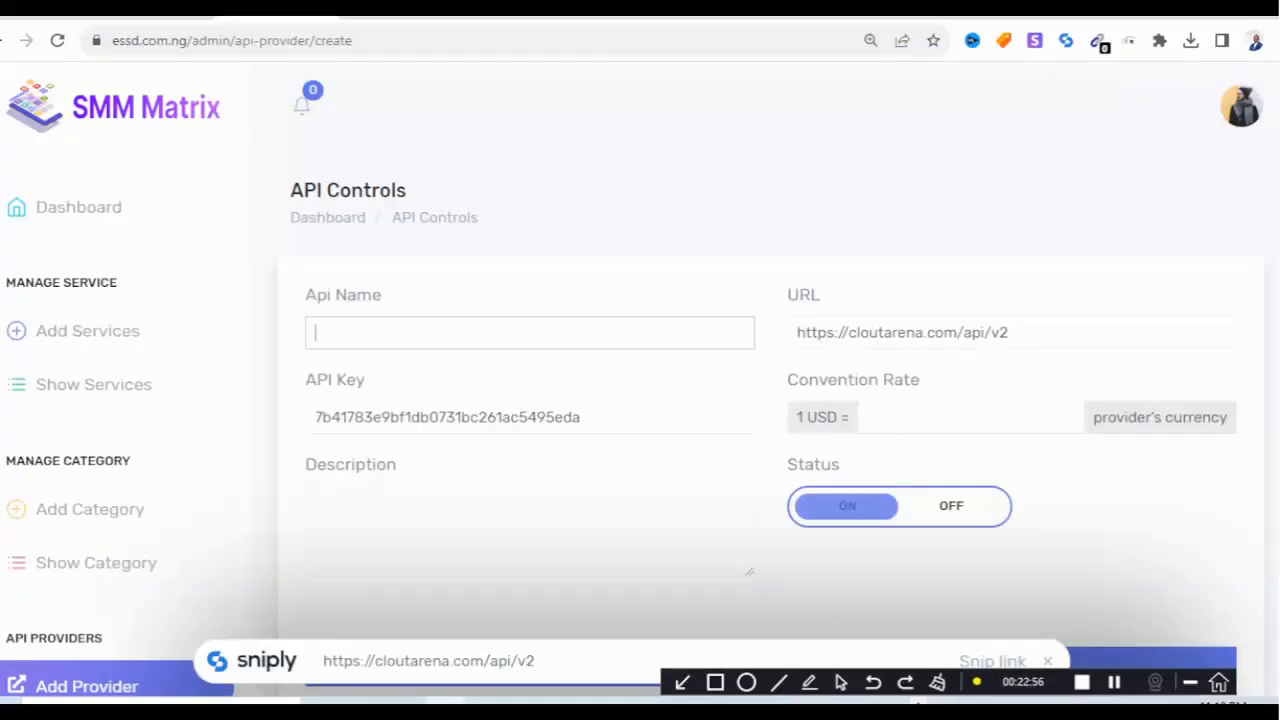
left_click(478, 333)
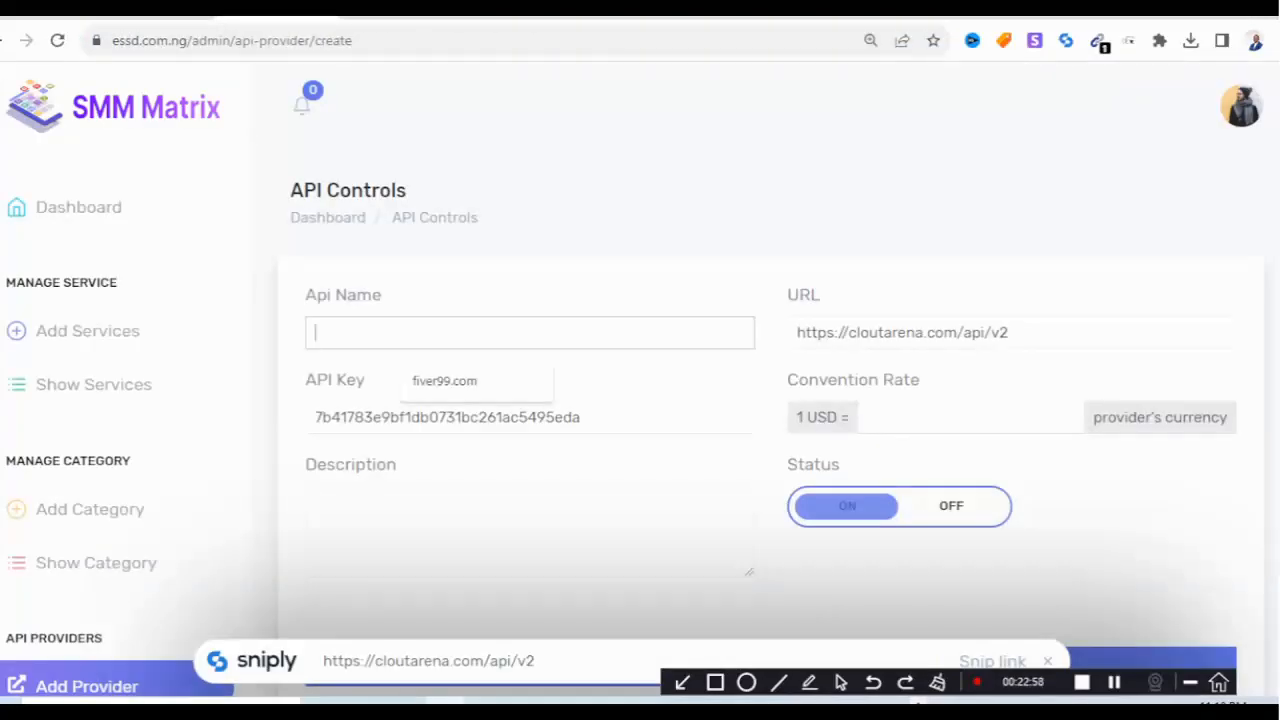
right_click(432, 337)
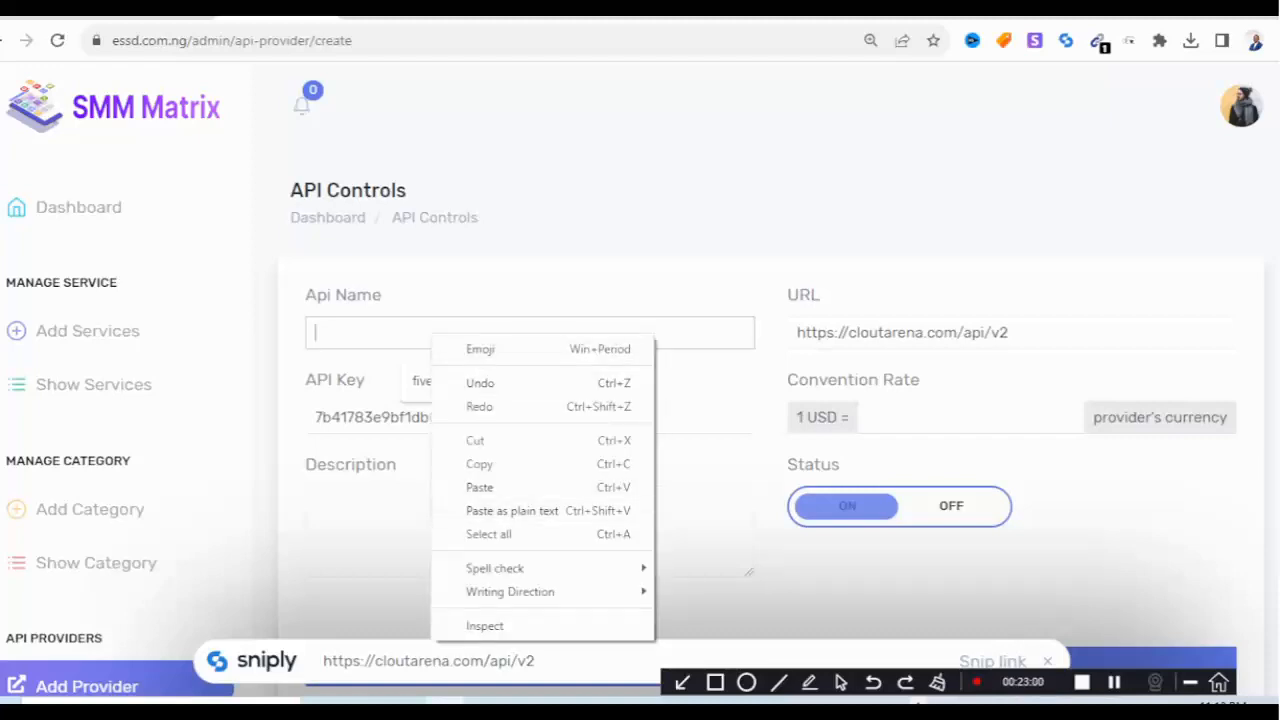
left_click(479, 487)
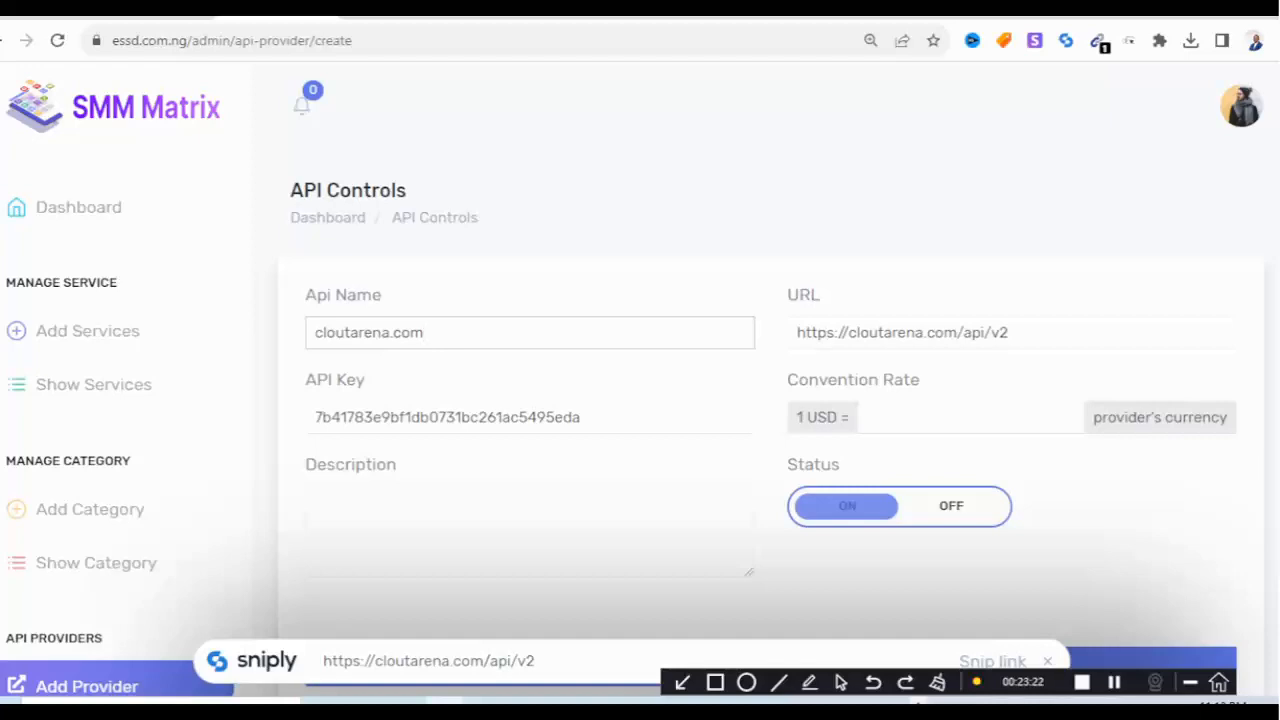
Enter a conversion rate of 780 and save the cloutarena.com API provider.
scroll(770, 400, "down", 1)
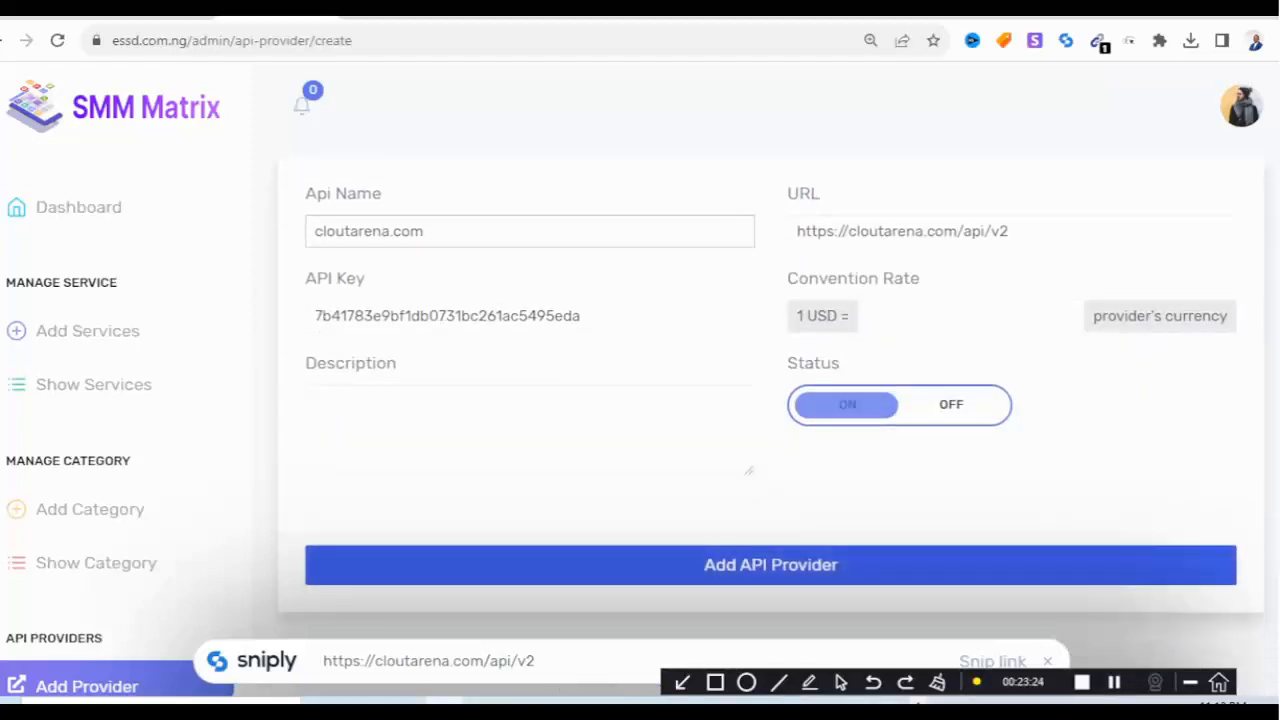
left_click(770, 564)
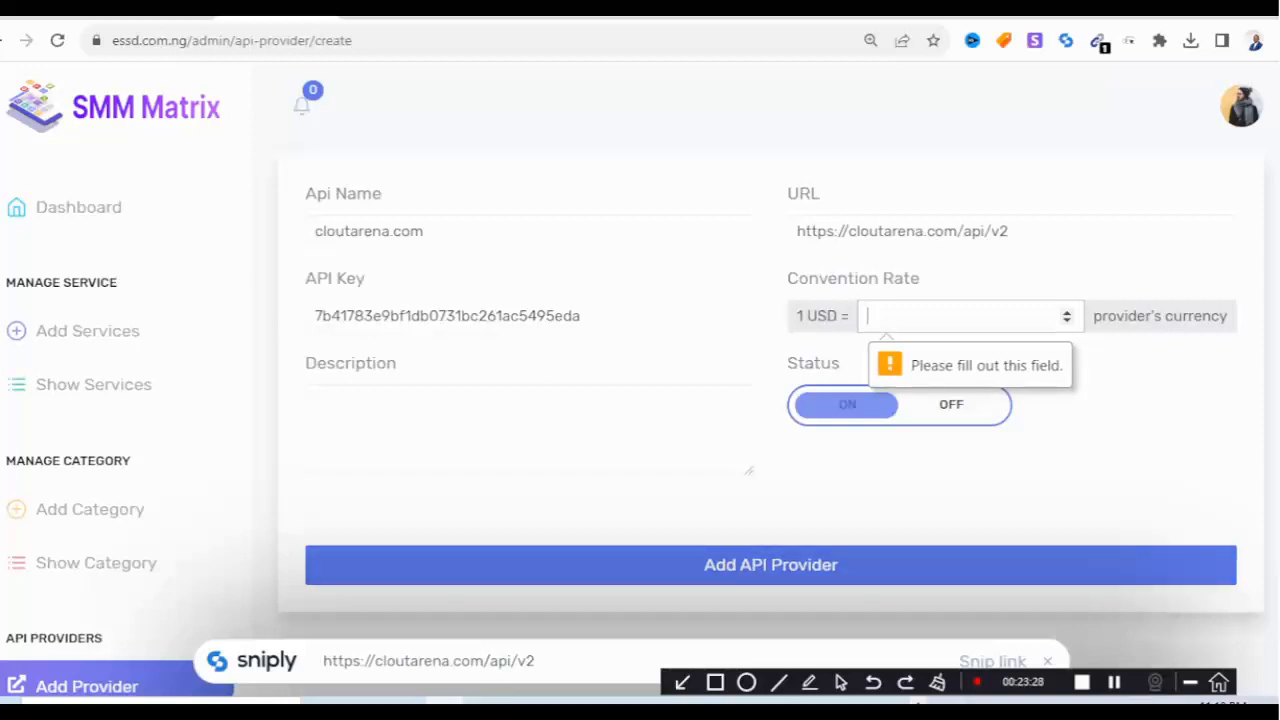
type("780")
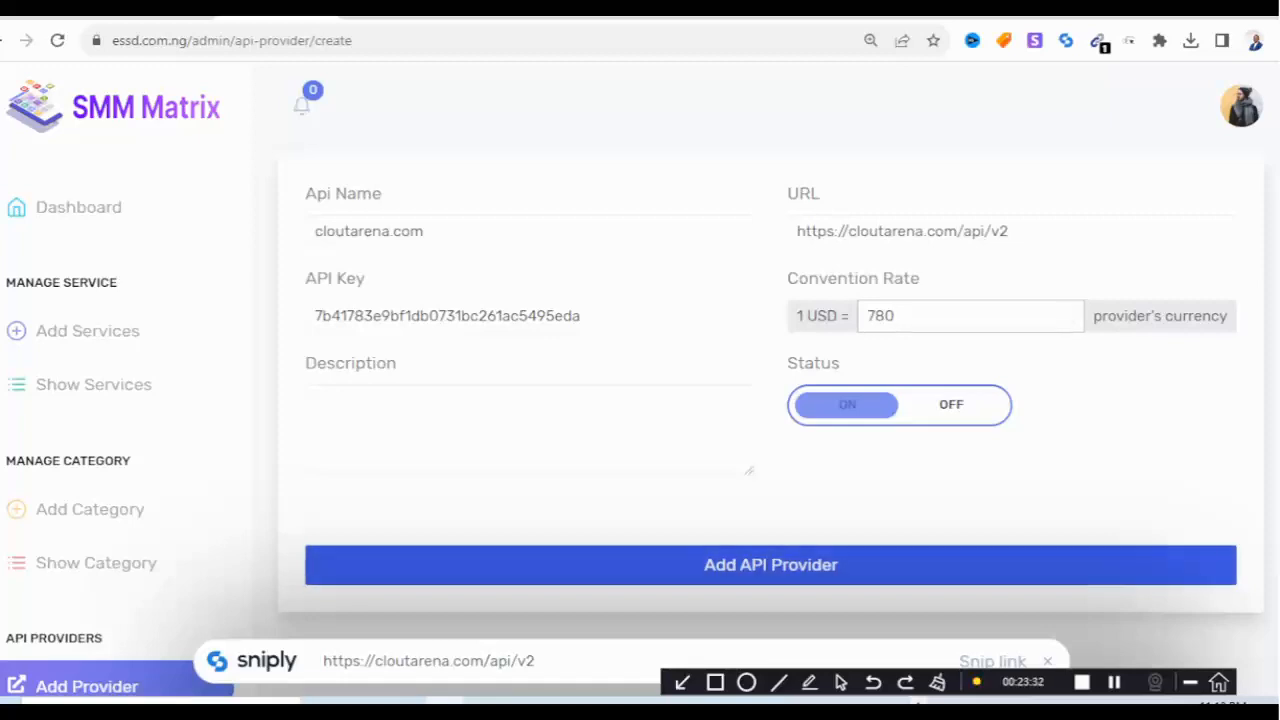
left_click(770, 565)
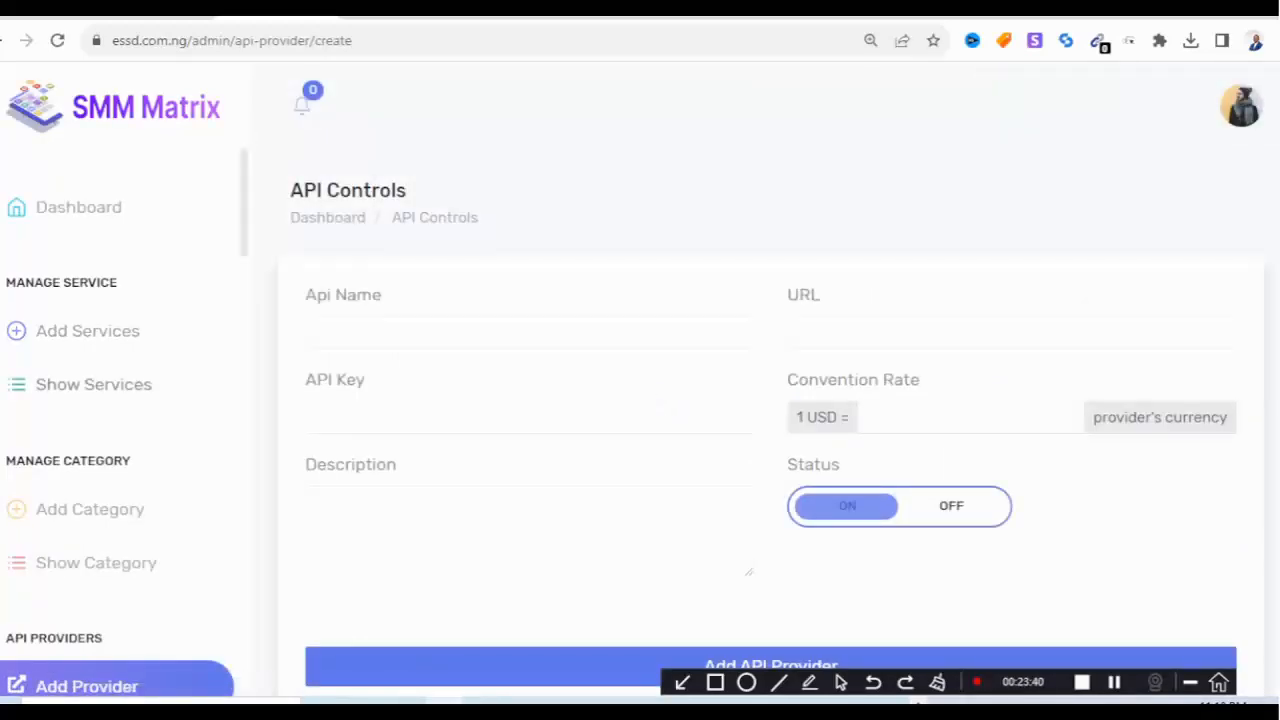
scroll(120, 400, "down", 3)
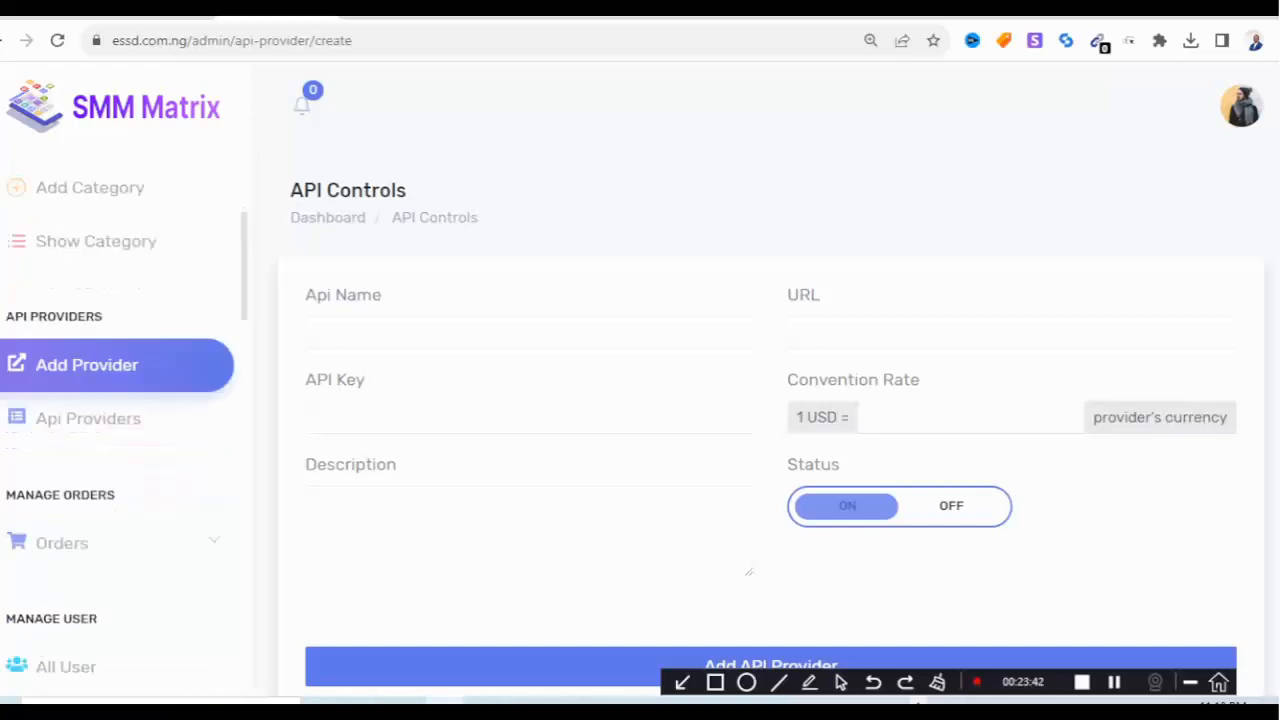
scroll(120, 400, "up", 2)
scroll(100, 455, "down", 4)
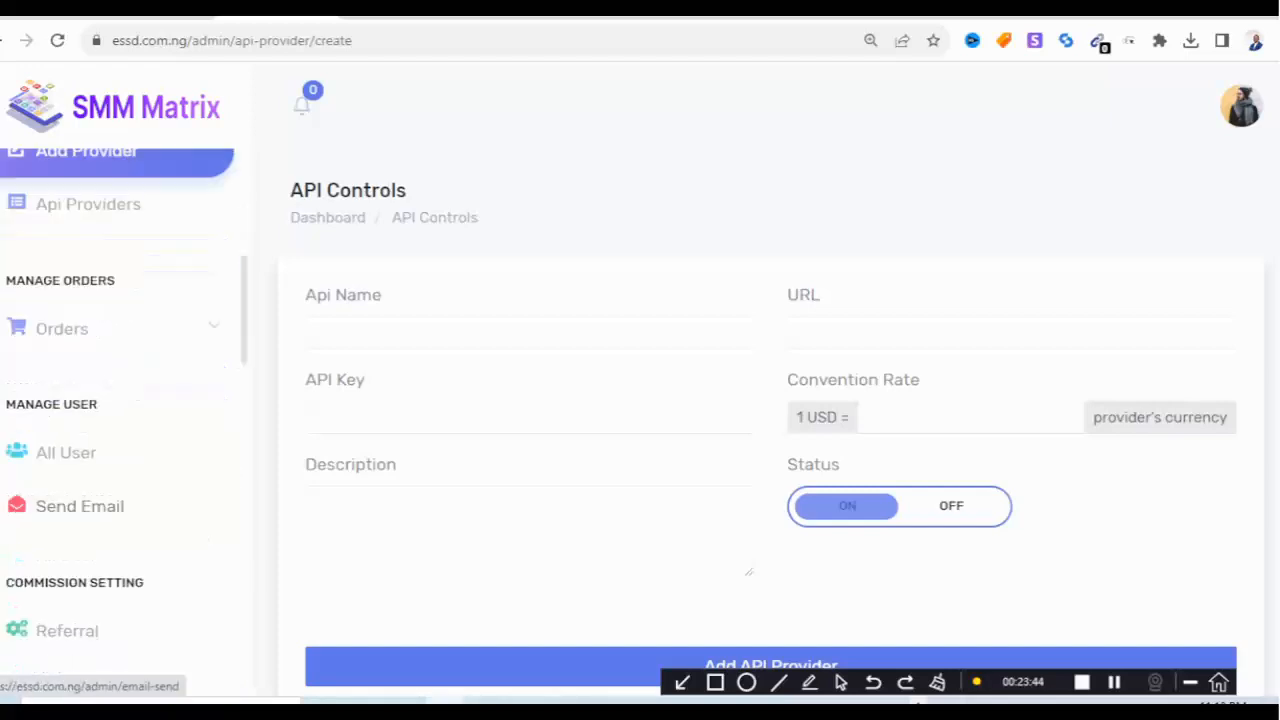
scroll(100, 455, "down", 4)
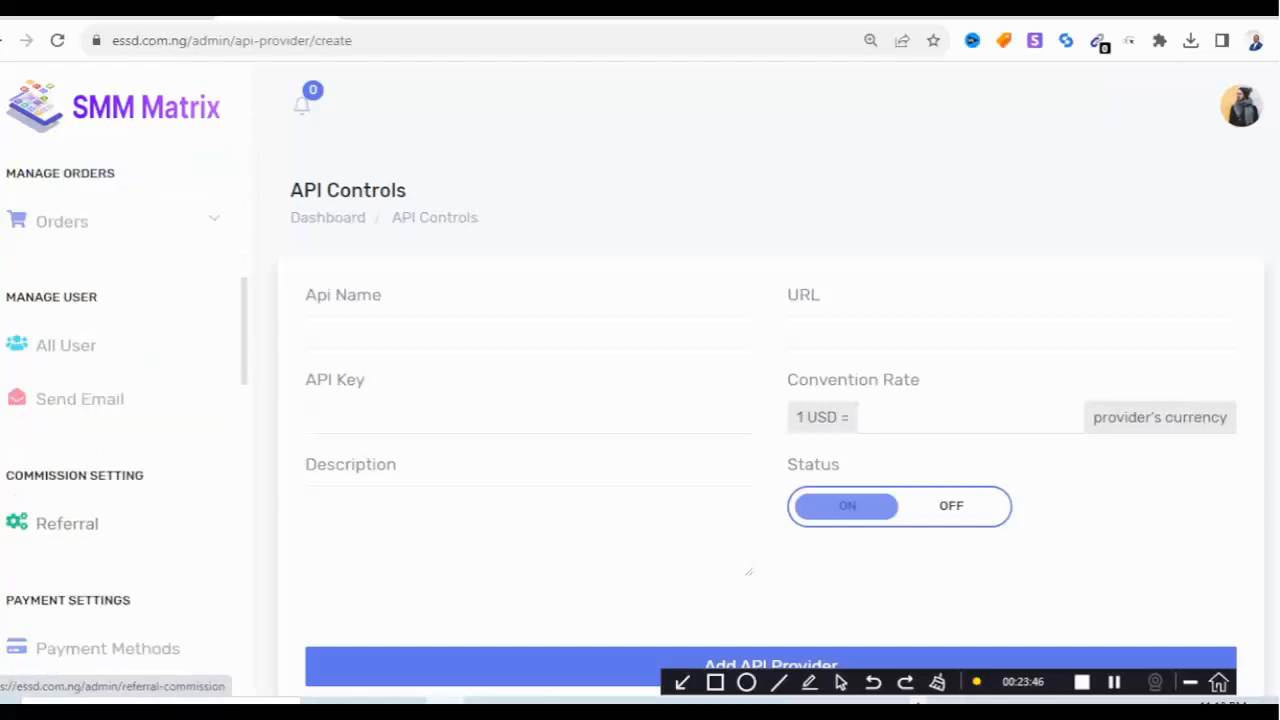
scroll(100, 455, "down", 3)
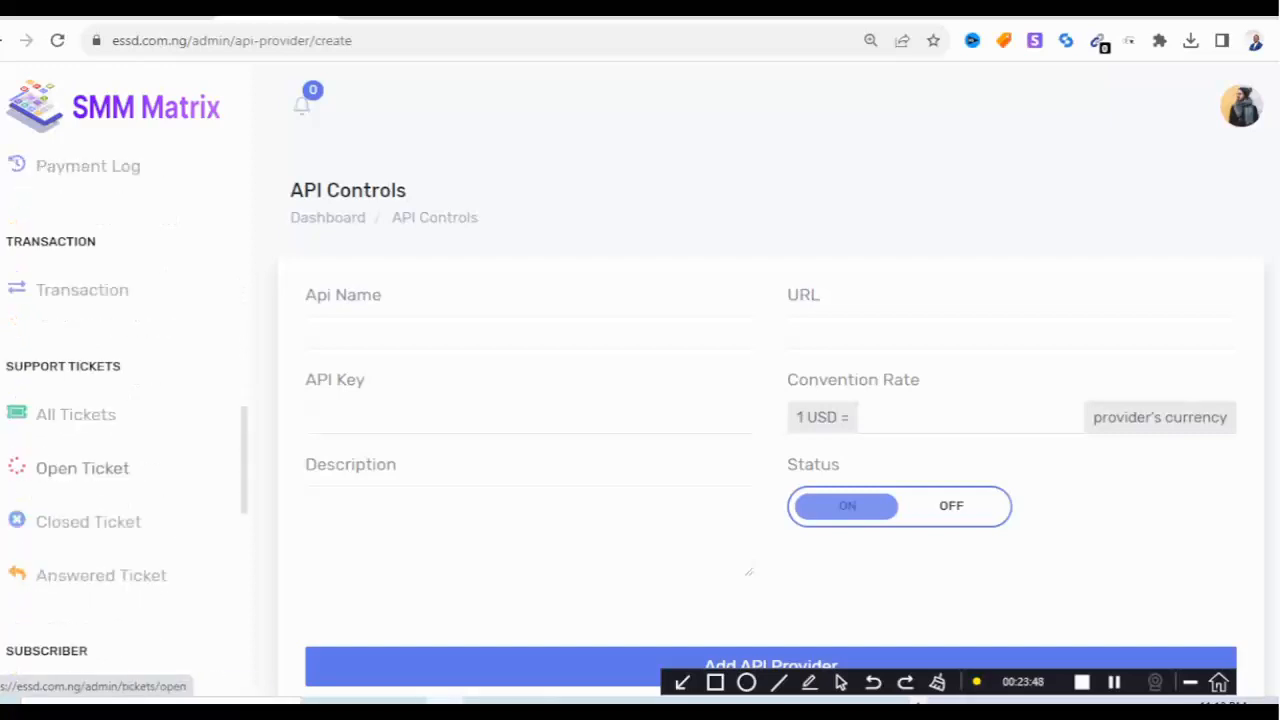
scroll(100, 455, "down", 4)
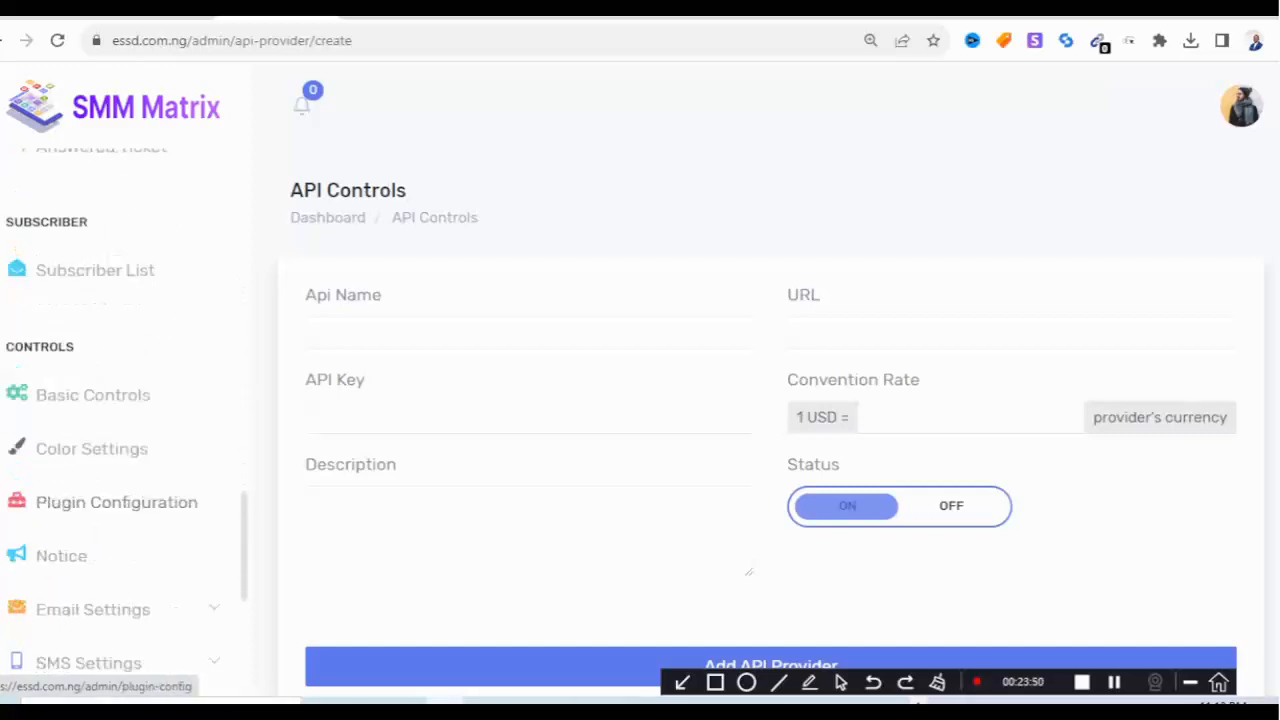
scroll(100, 455, "down", 2)
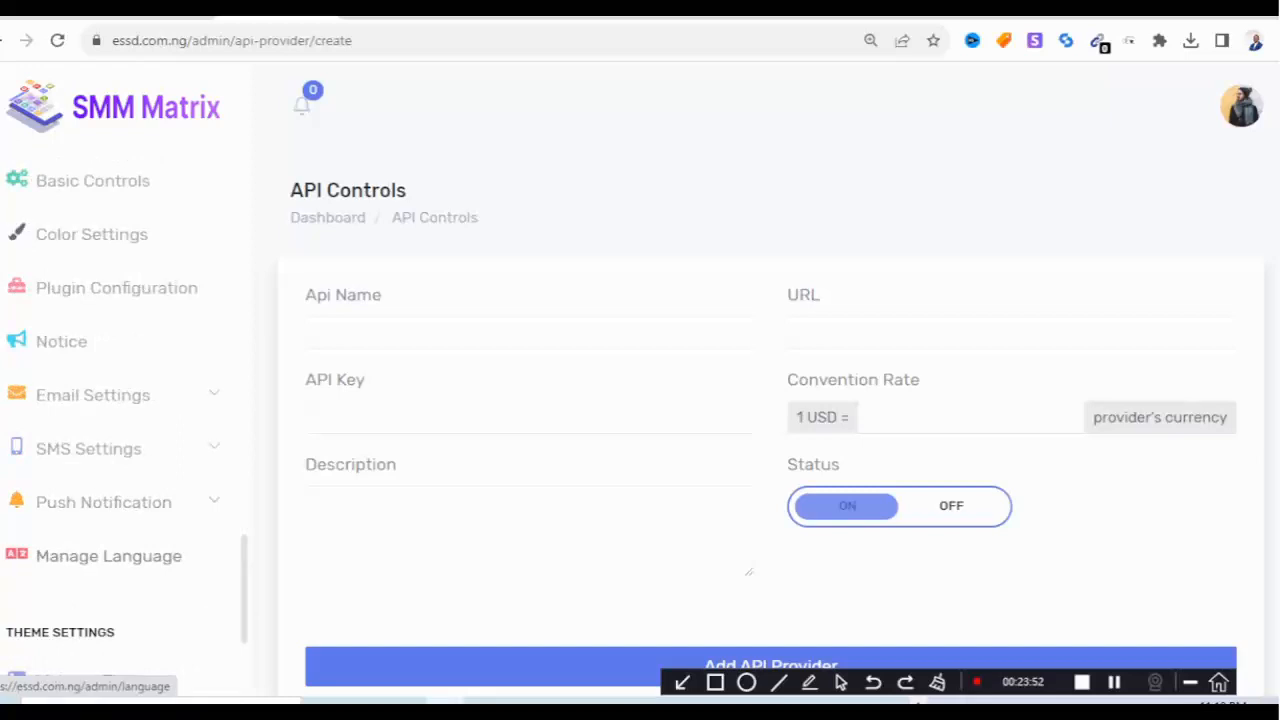
scroll(100, 455, "down", 3)
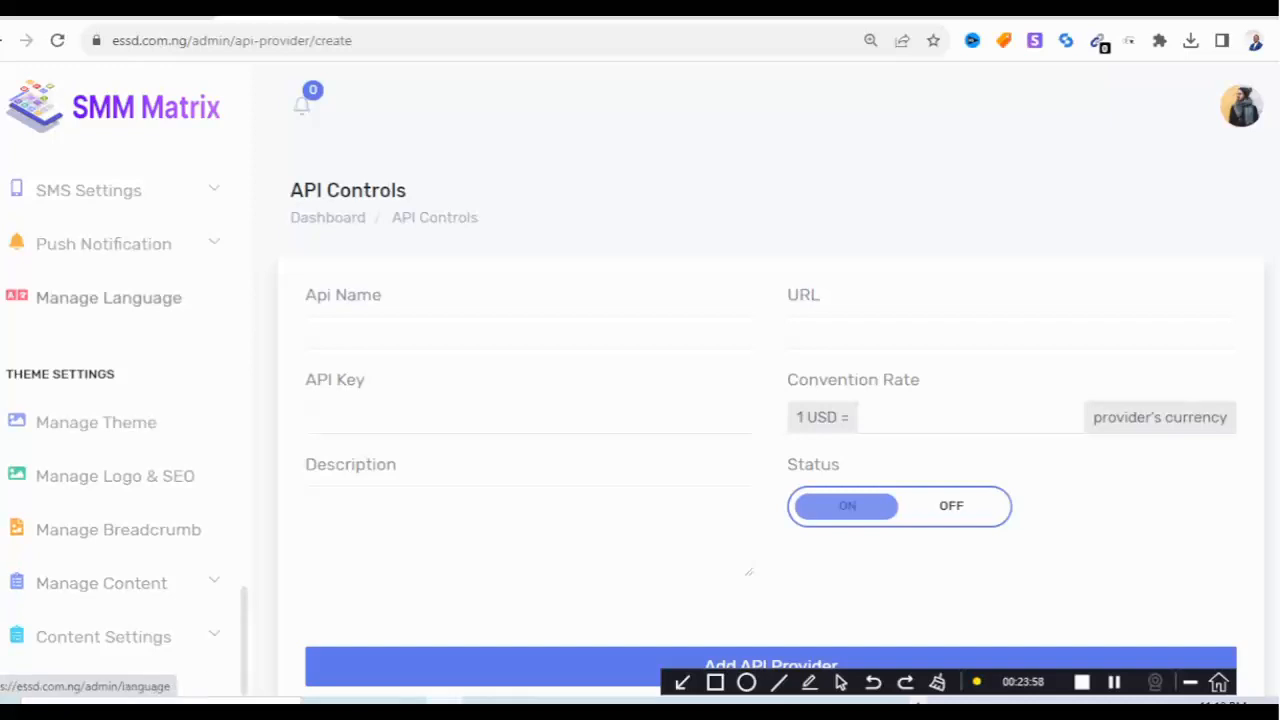
scroll(100, 298, "up", 3)
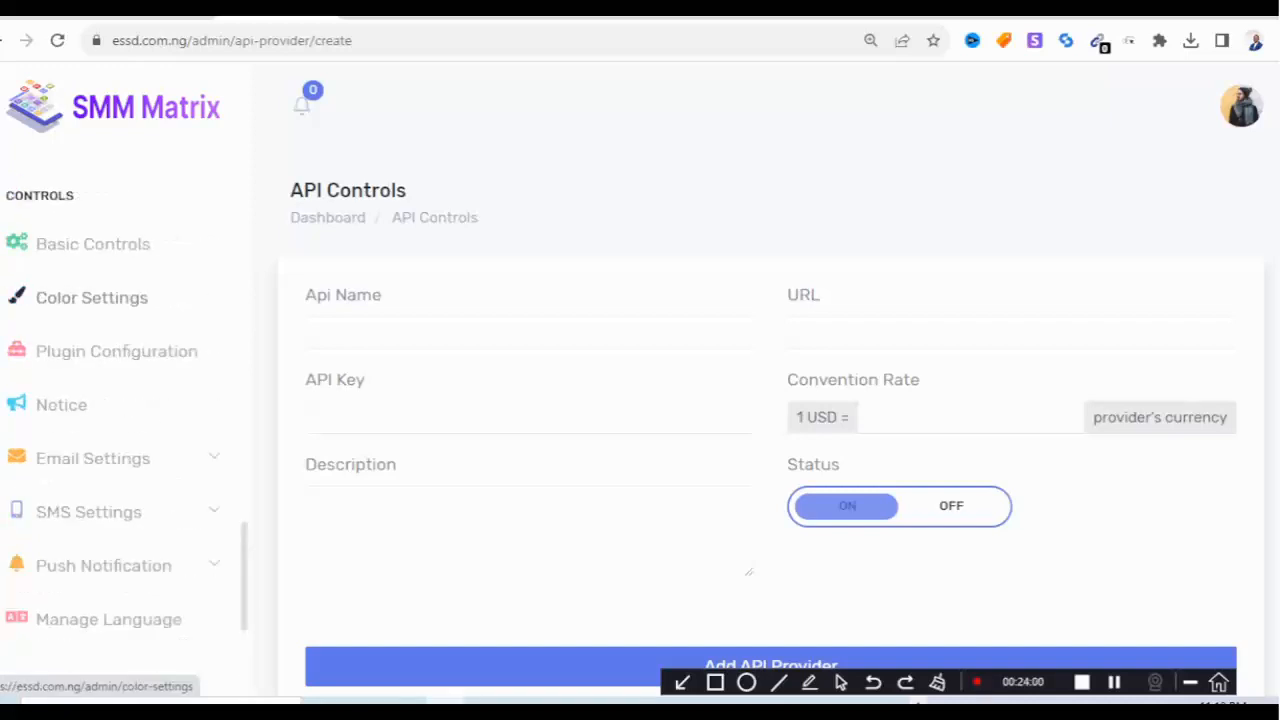
scroll(100, 351, "down", 5)
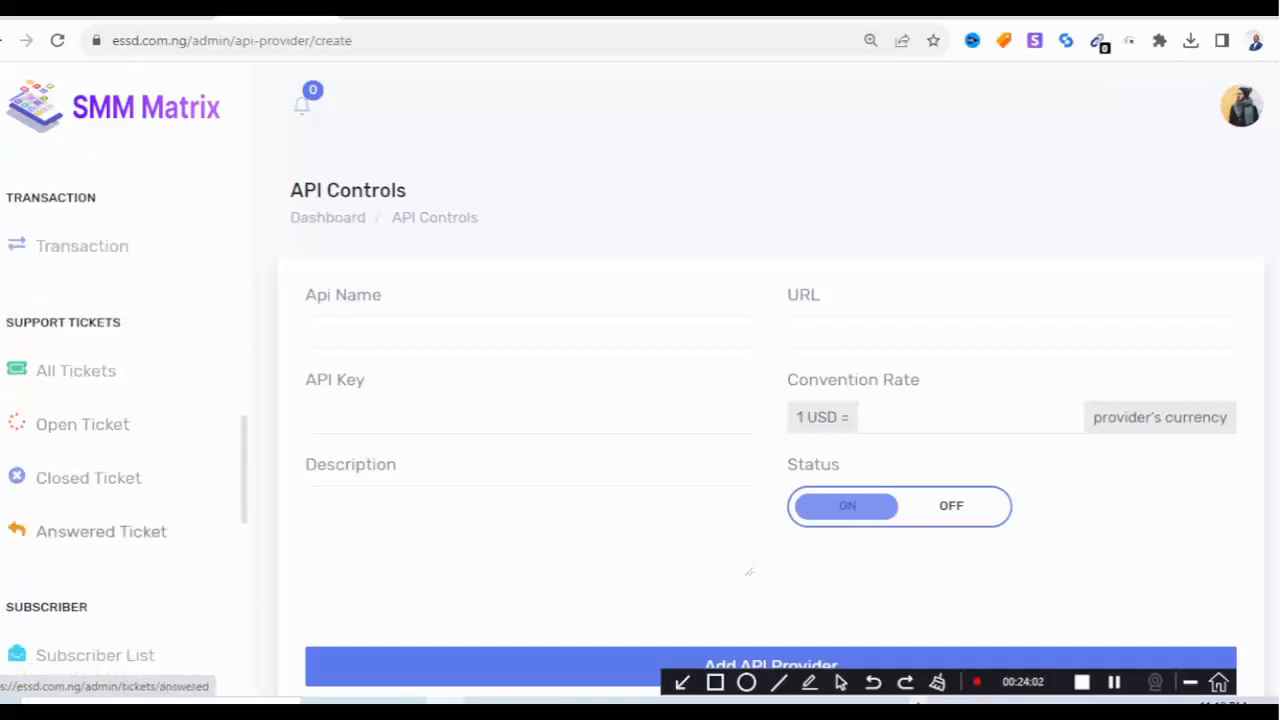
scroll(100, 390, "up", 4)
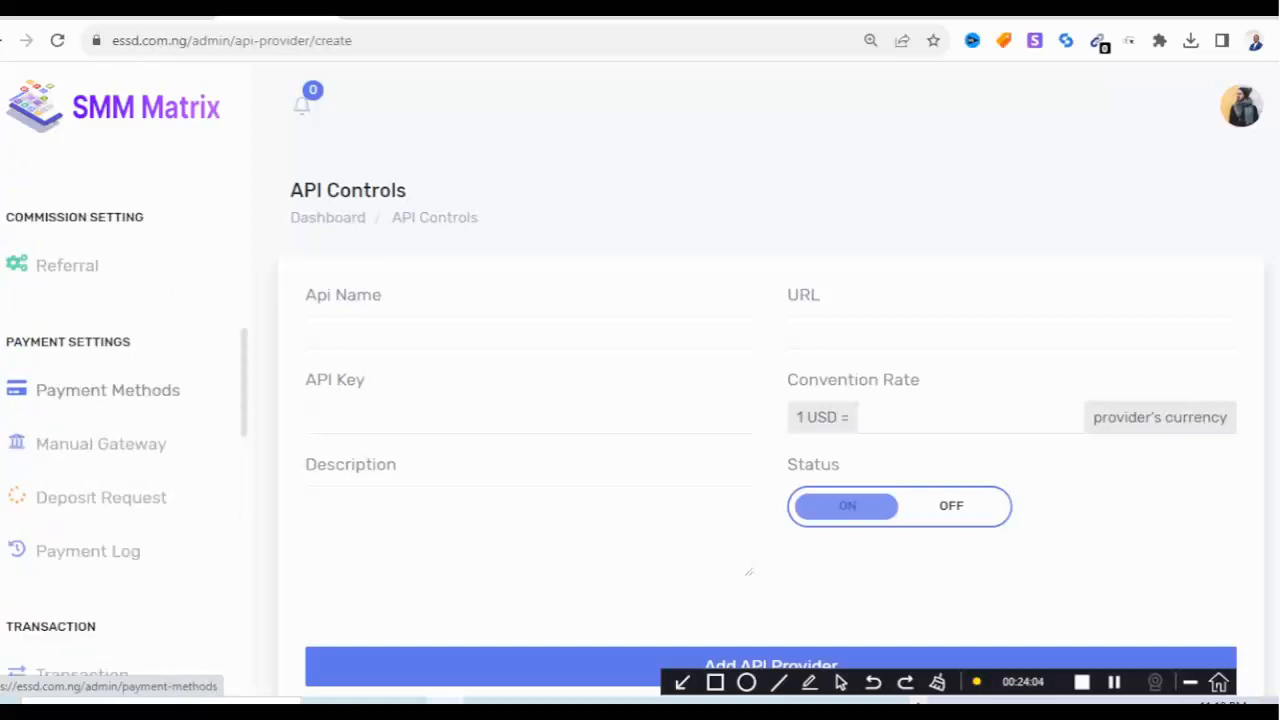
scroll(100, 400, "up", 5)
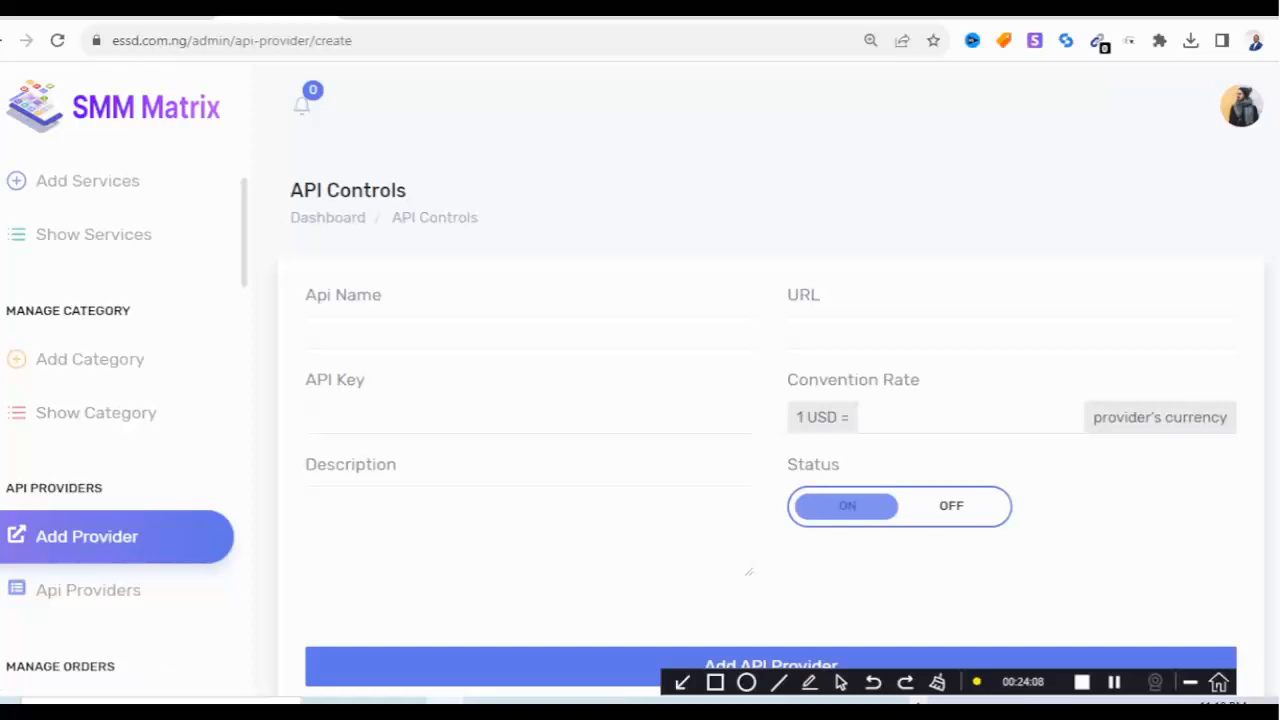
scroll(100, 400, "up", 2)
scroll(100, 400, "down", 1)
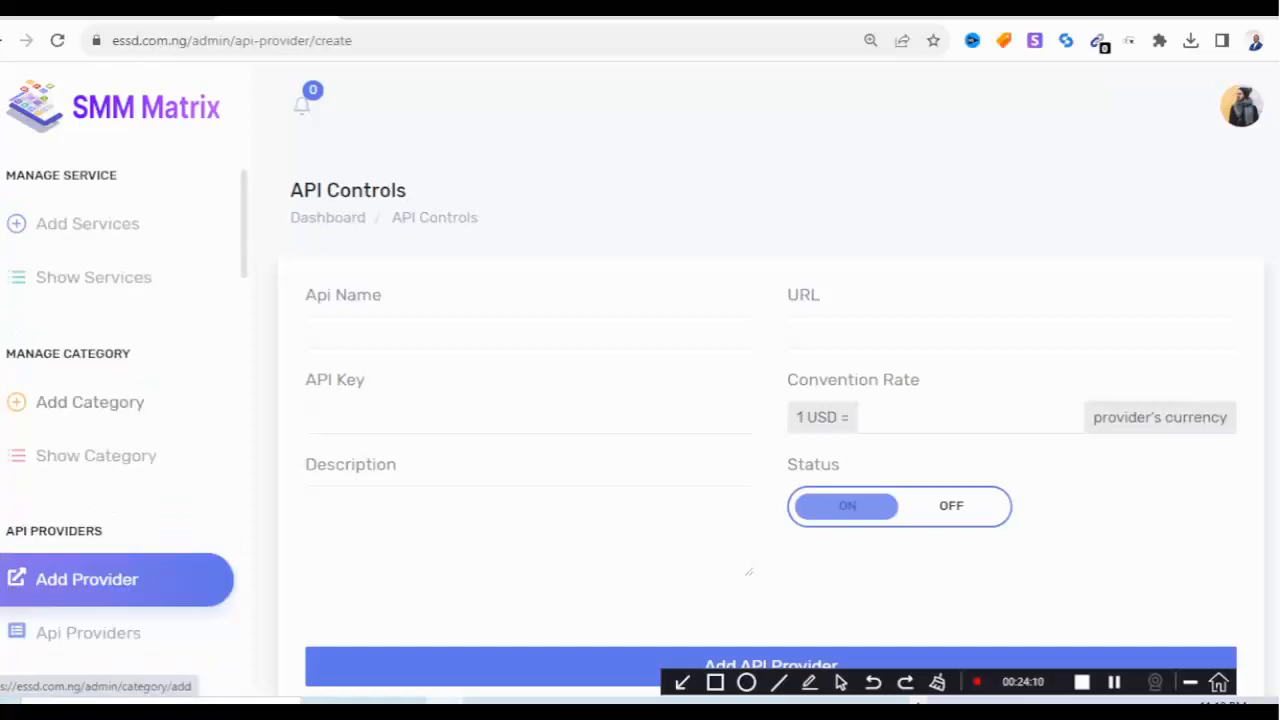
scroll(118, 400, "down", 2)
scroll(118, 400, "down", 2)
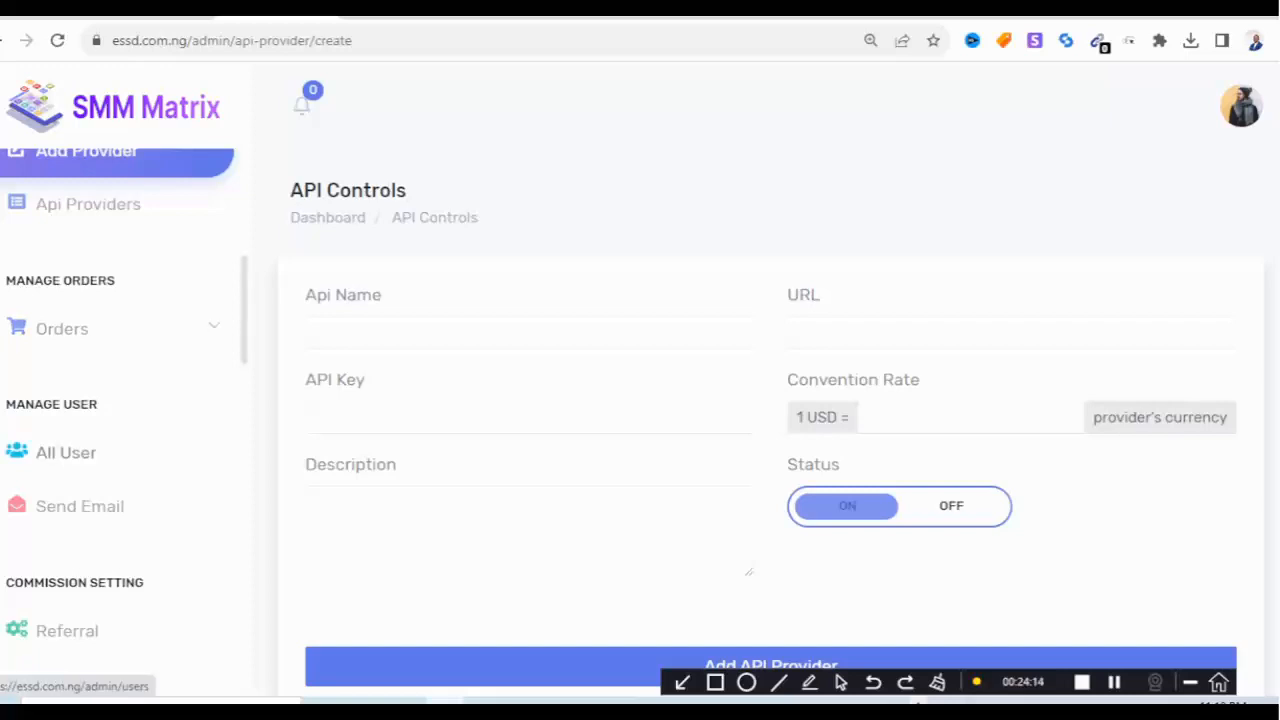
scroll(118, 400, "down", 2)
scroll(118, 400, "down", 1)
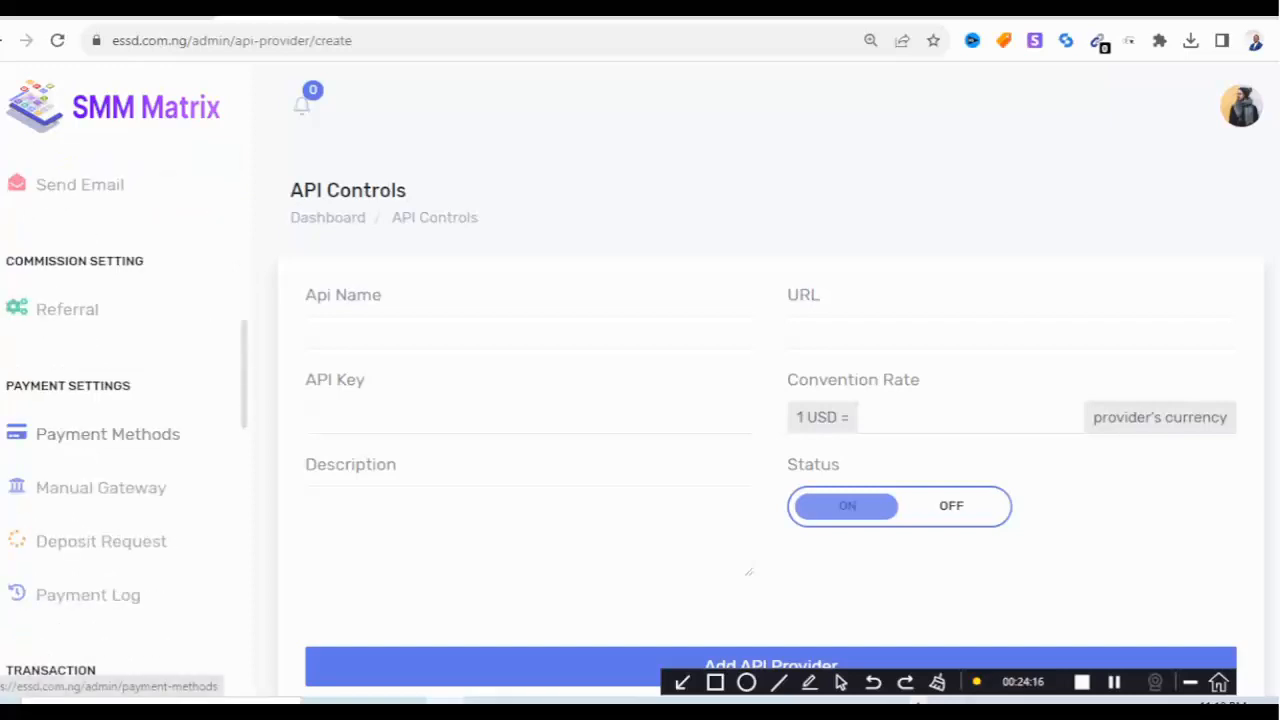
Expand Payment Settings and scroll through the sidebar's menu.
left_click(108, 434)
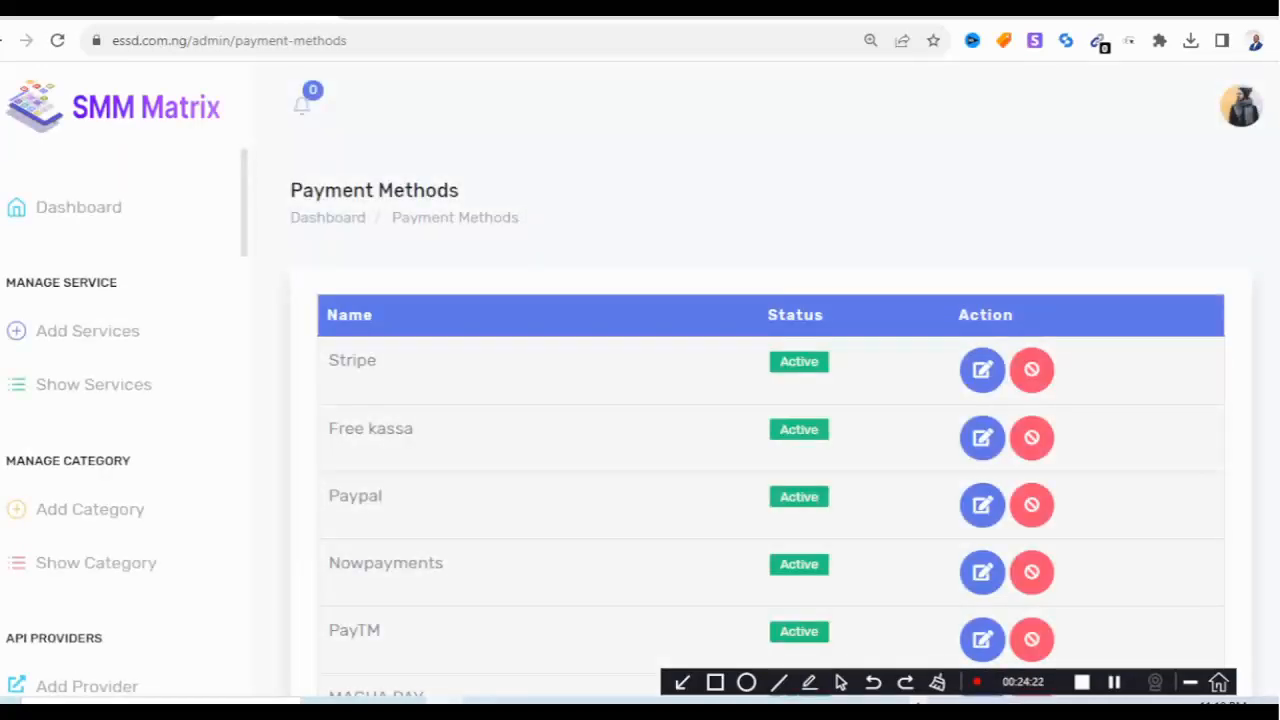
scroll(770, 420, "down", 15)
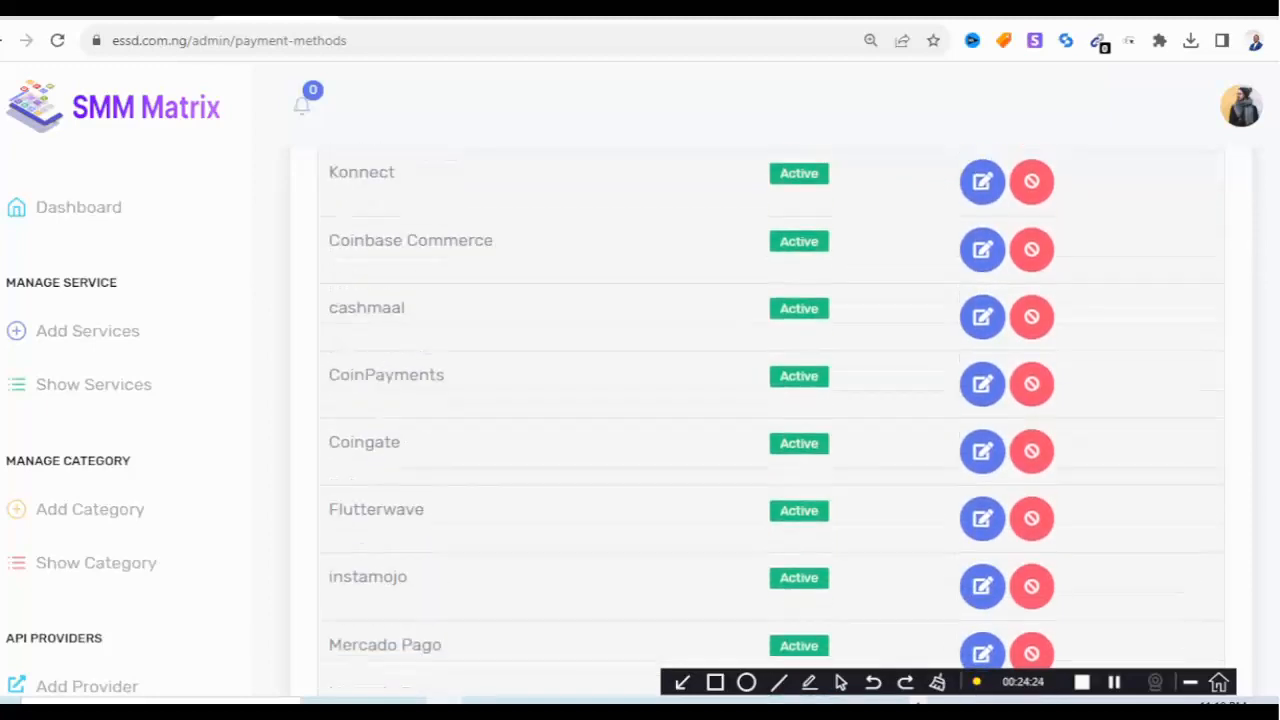
scroll(770, 420, "down", 3)
scroll(770, 420, "up", 2)
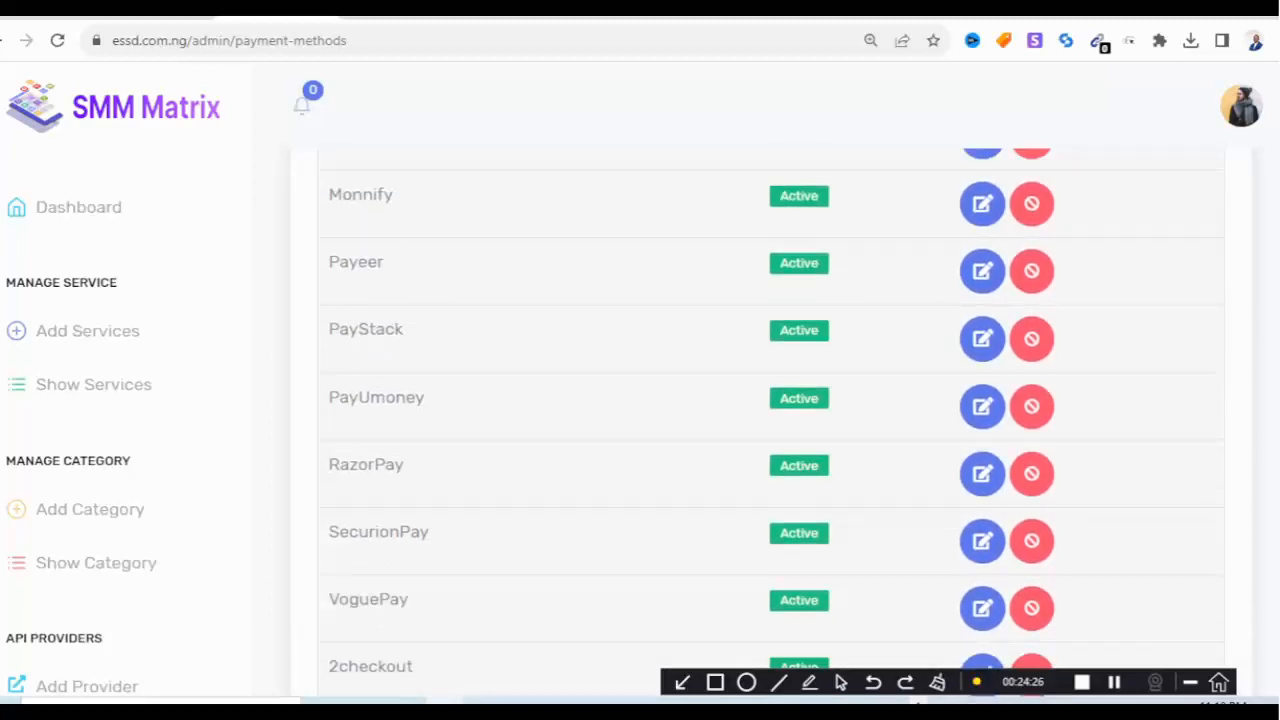
scroll(770, 420, "up", 2)
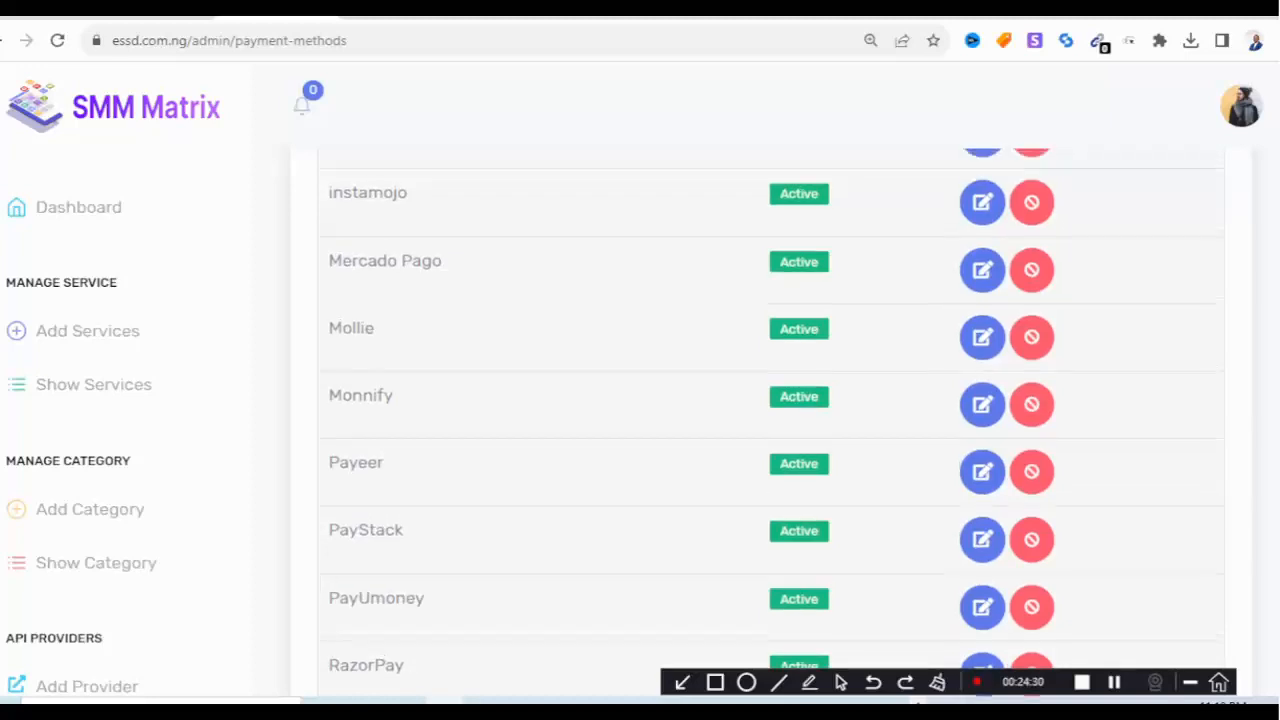
scroll(770, 420, "up", 1)
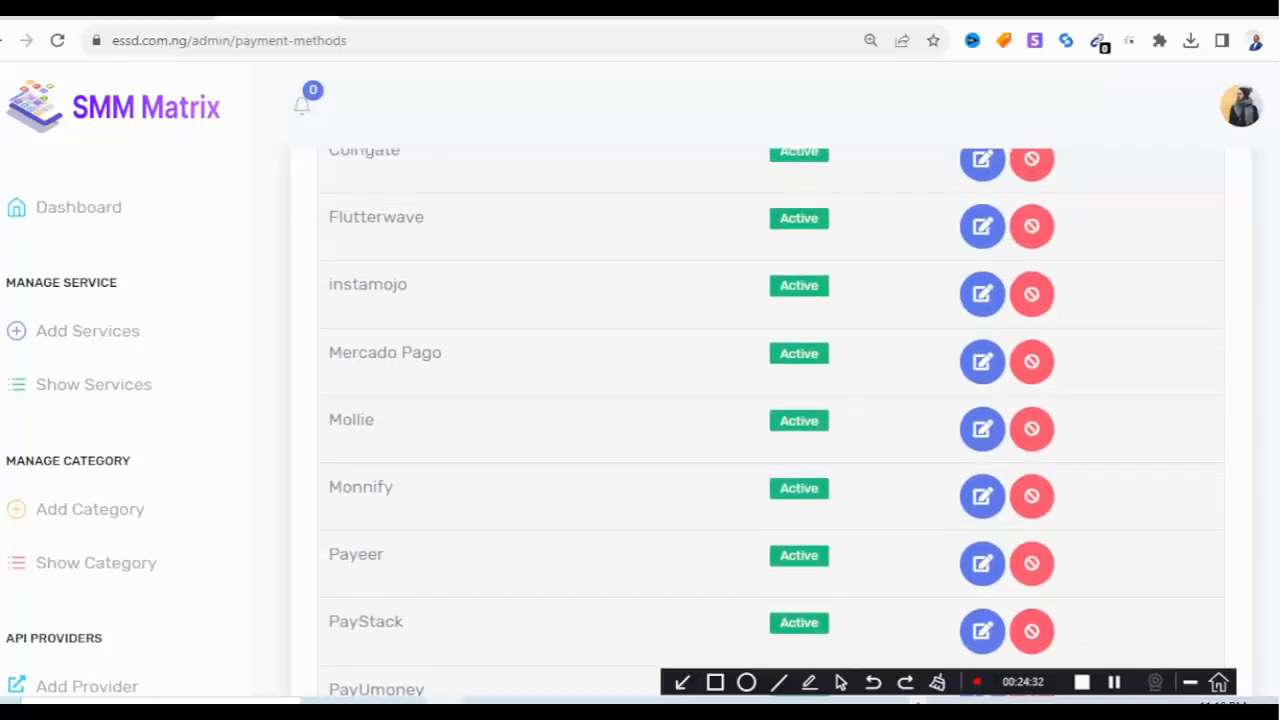
scroll(770, 420, "up", 7)
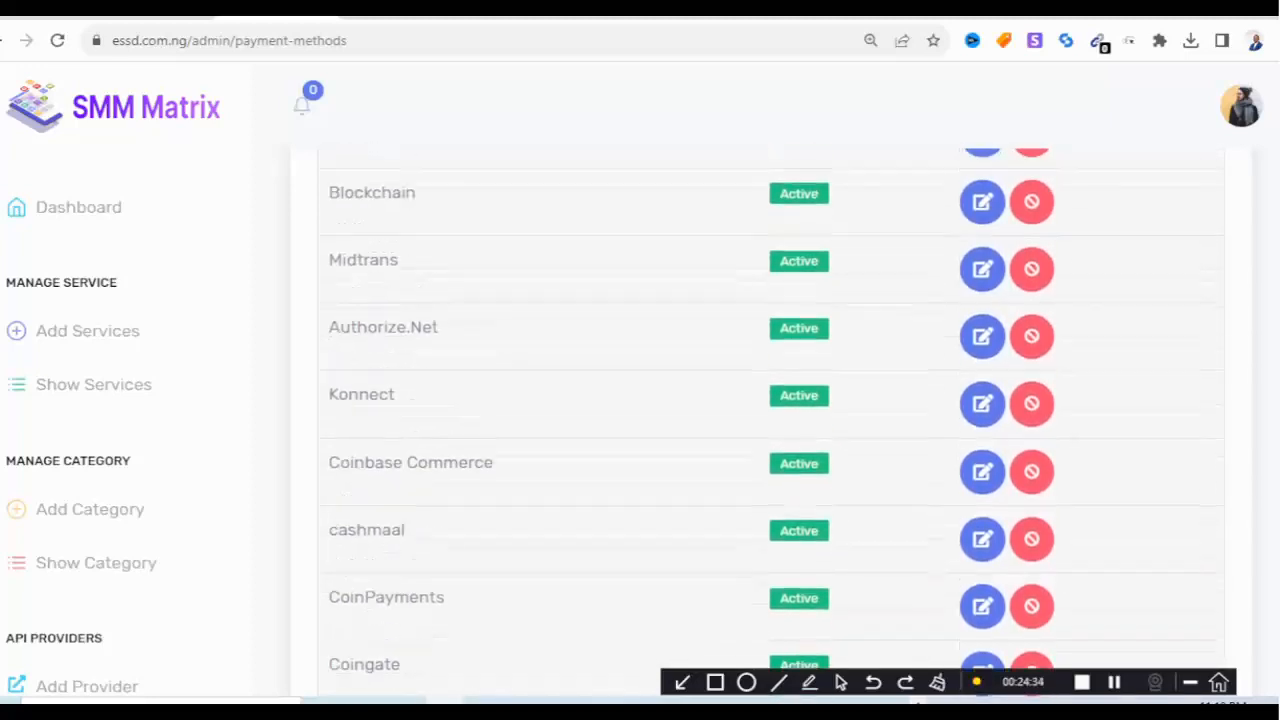
scroll(770, 420, "up", 2)
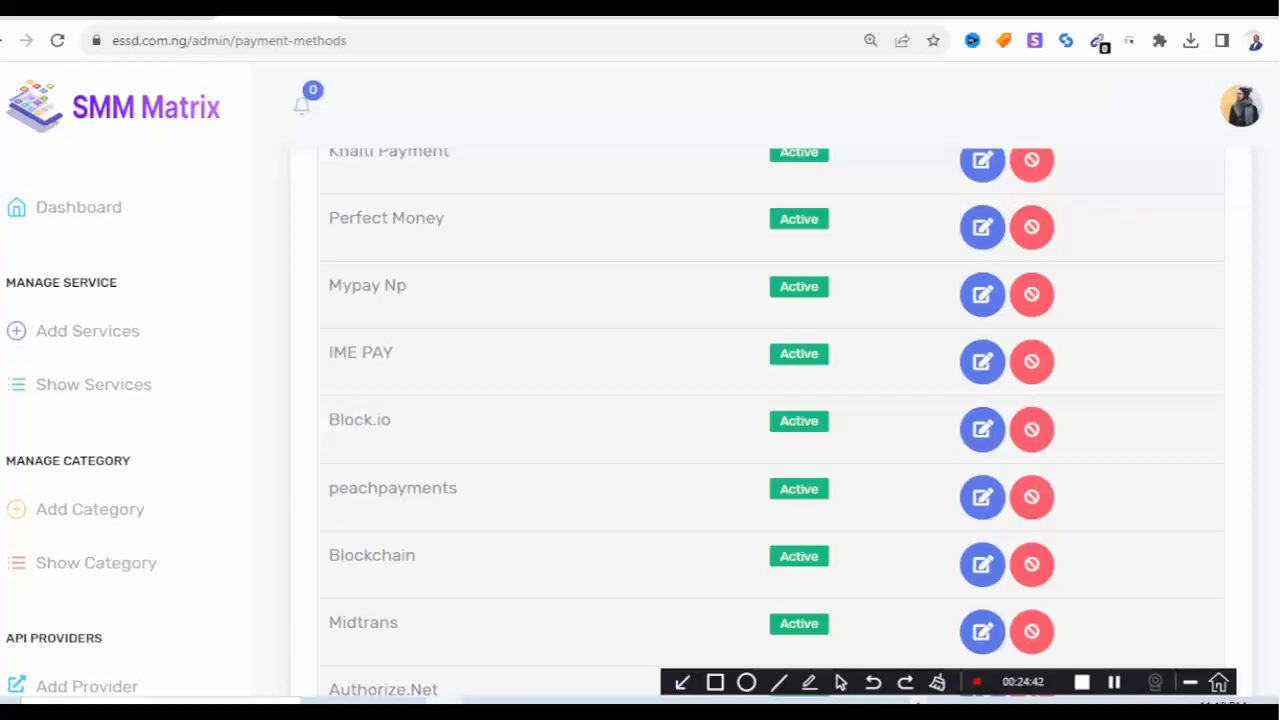
scroll(120, 400, "down", 7)
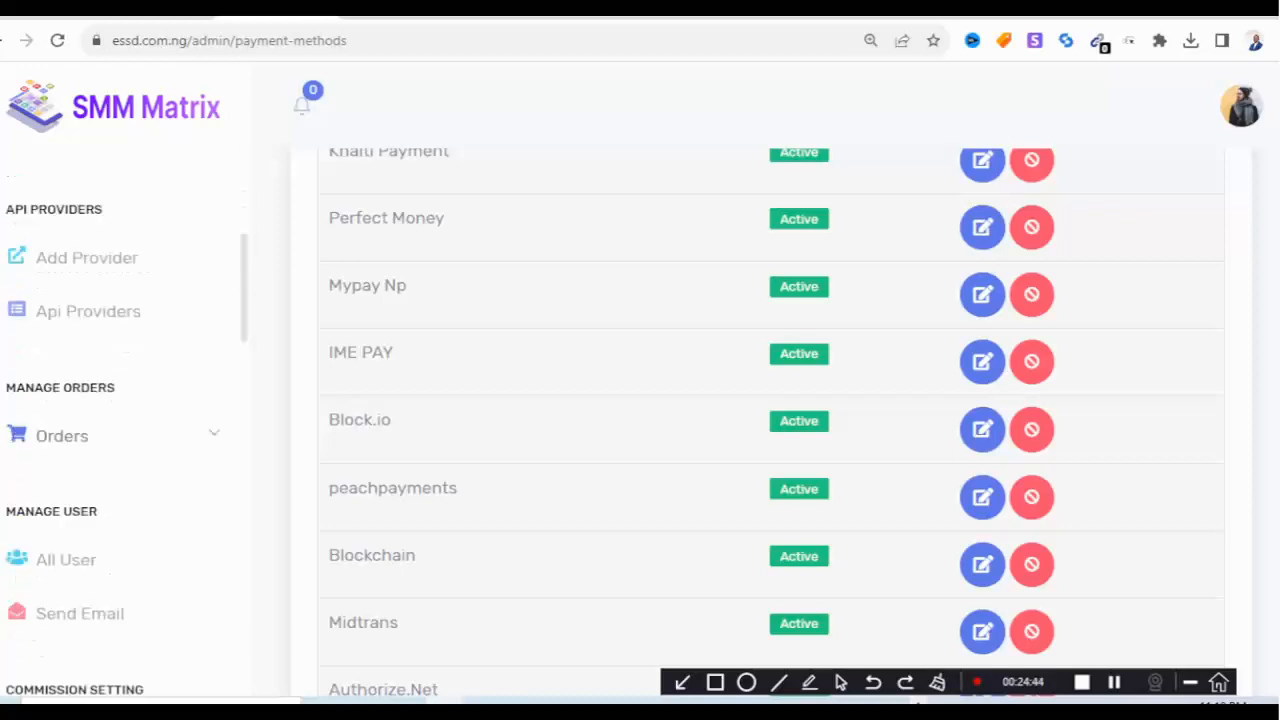
scroll(120, 400, "down", 1)
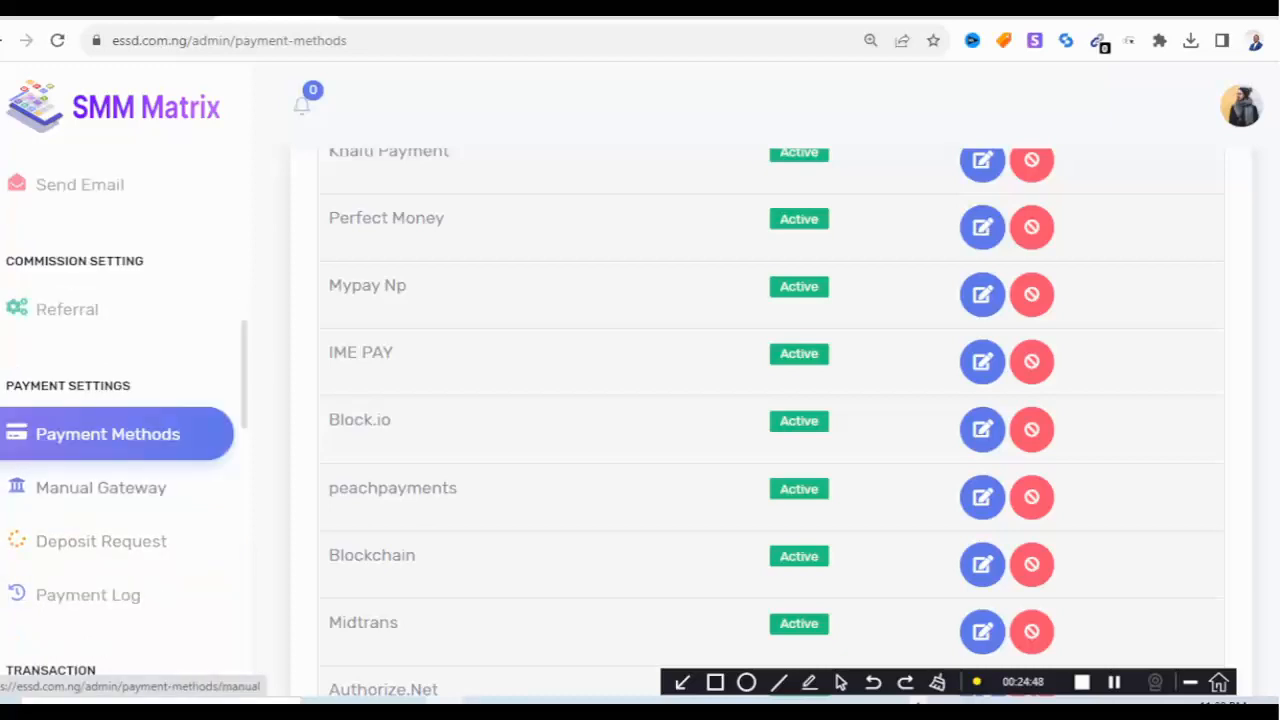
Open Manual Gateway to view Bank Transfer listed as the active payment method.
left_click(101, 488)
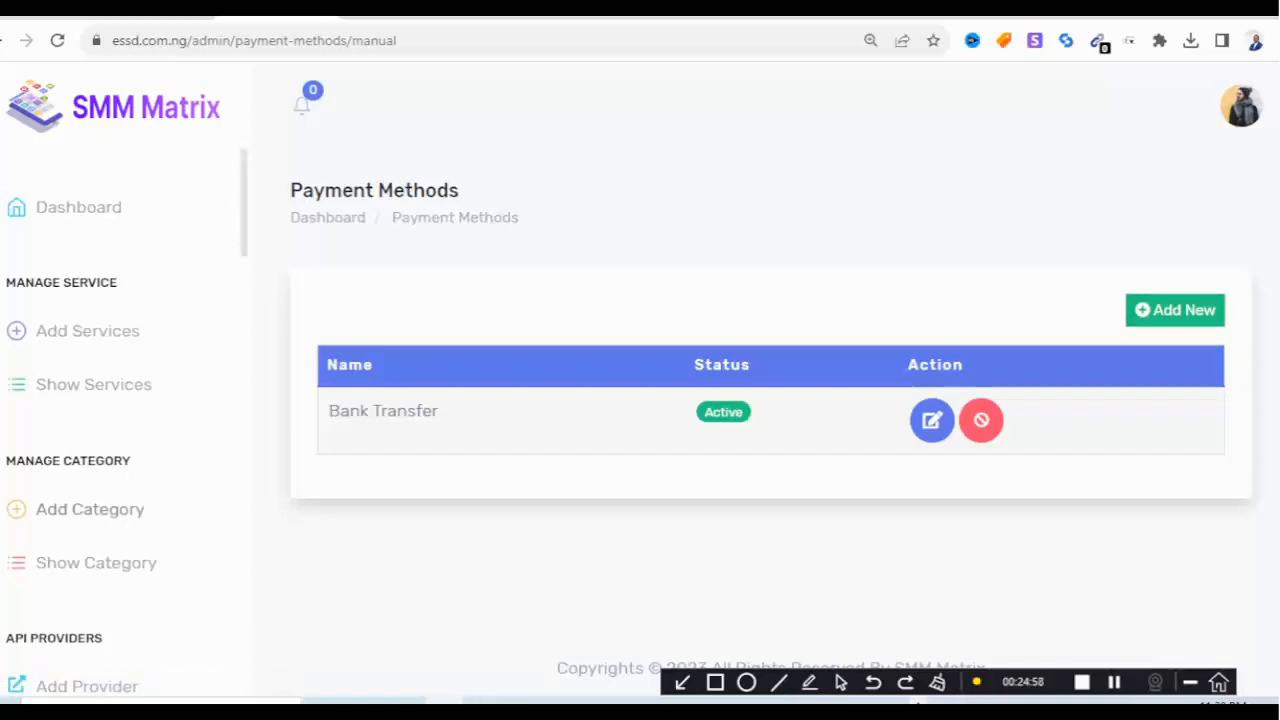
scroll(110, 420, "down", 2)
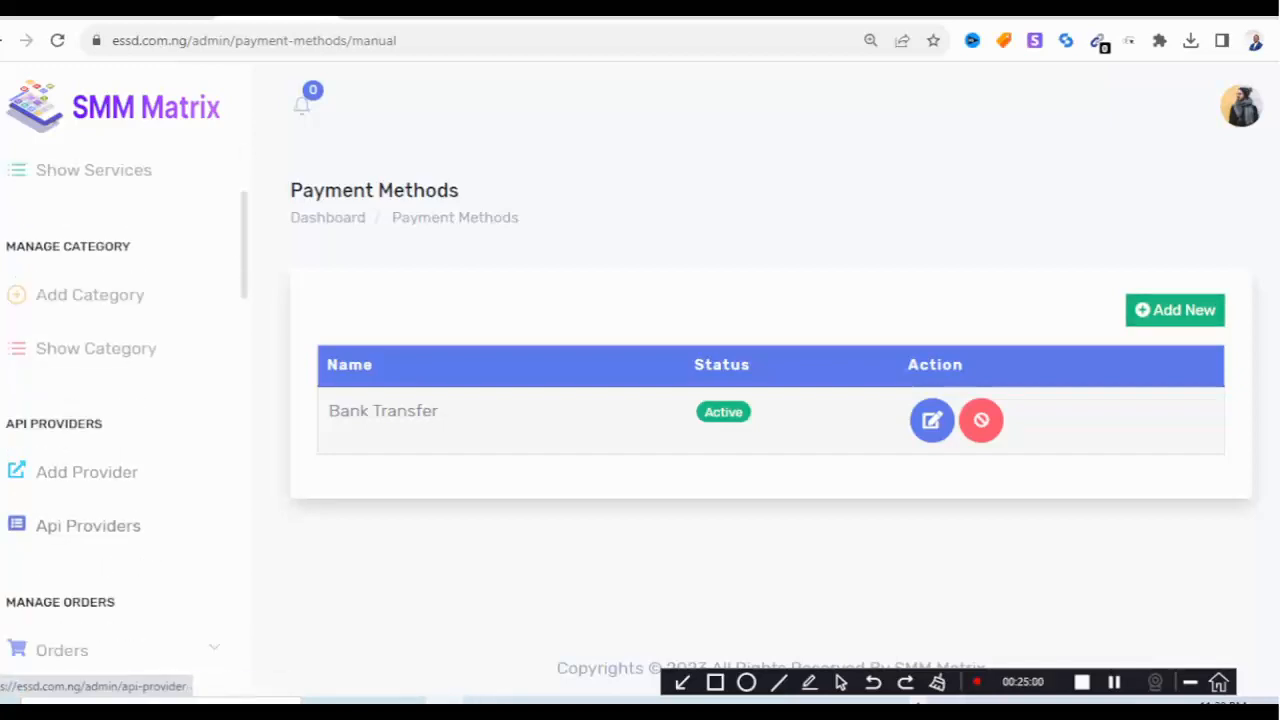
scroll(110, 530, "down", 6)
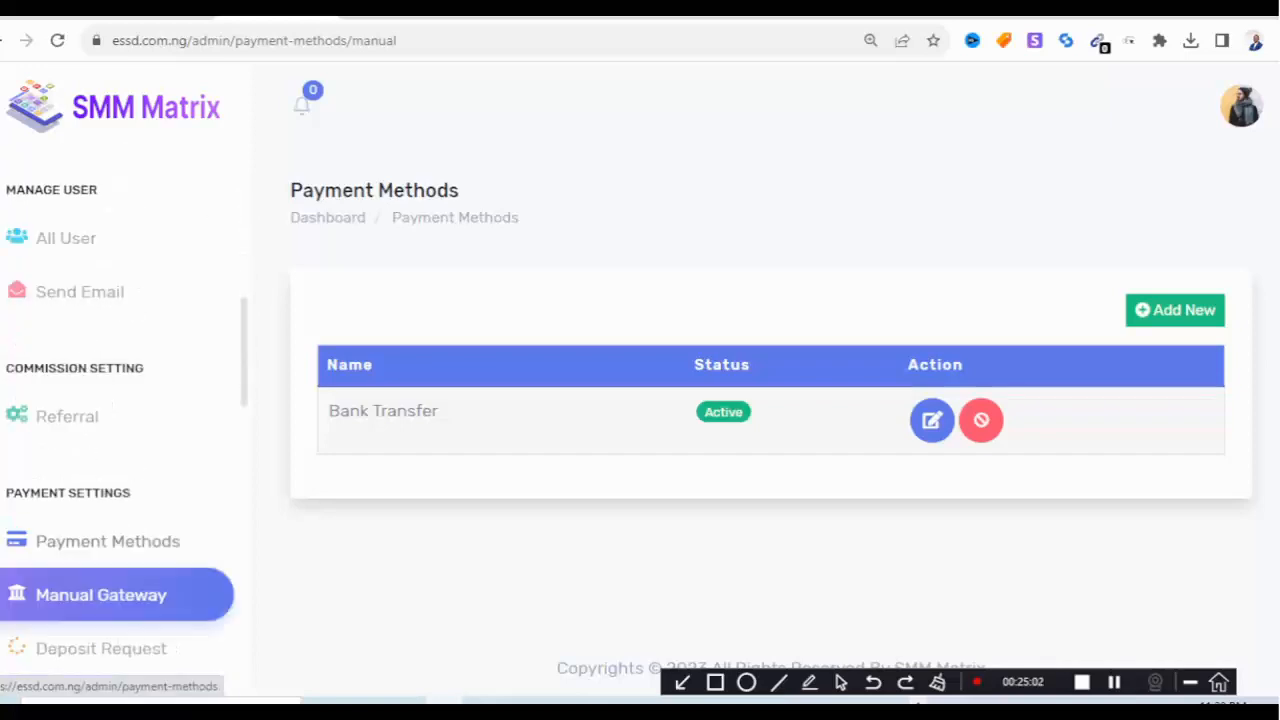
scroll(110, 560, "down", 4)
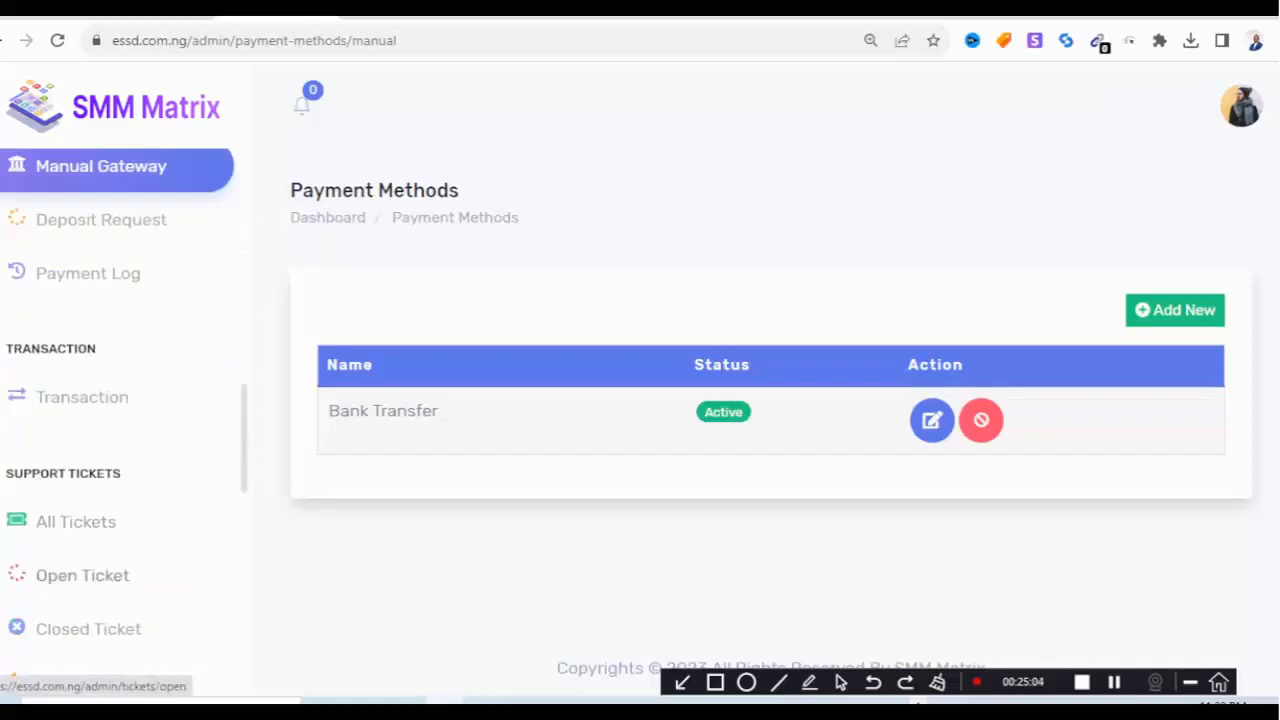
scroll(100, 590, "down", 2)
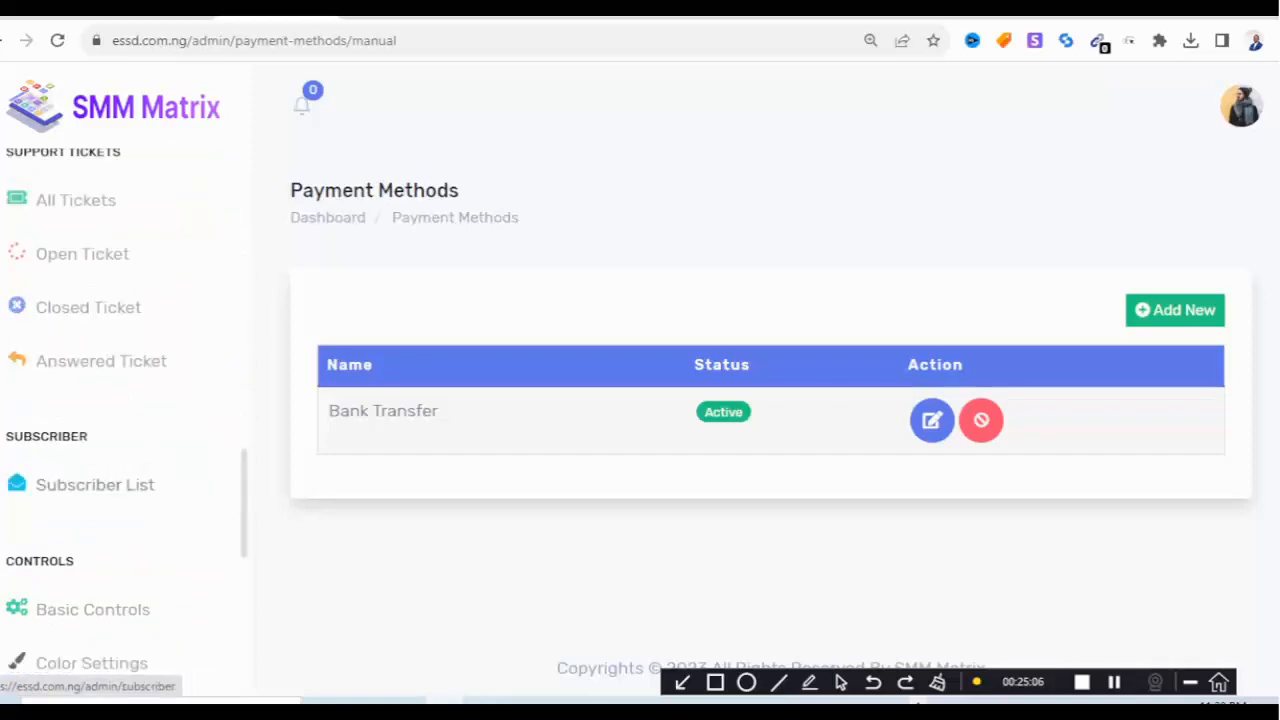
scroll(100, 600, "down", 1)
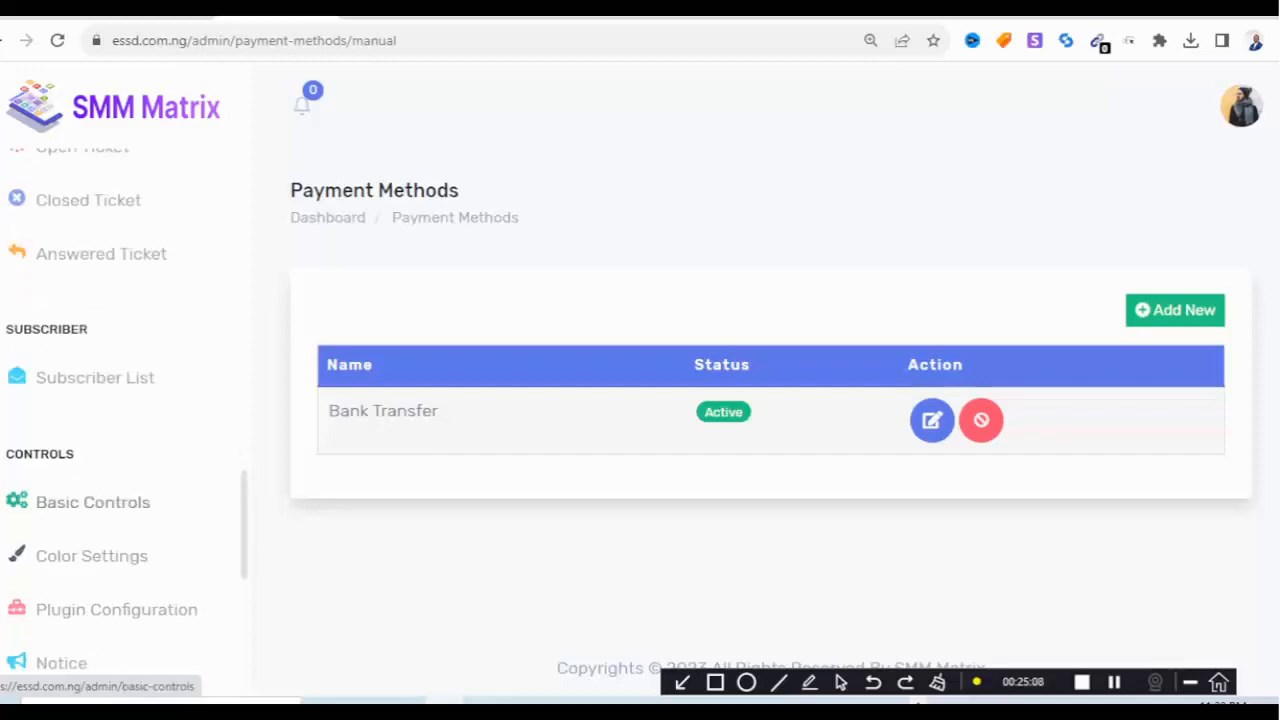
In Basic Controls, change Base Currency from USD to NGN and Currency Symbol to ₦.
left_click(93, 503)
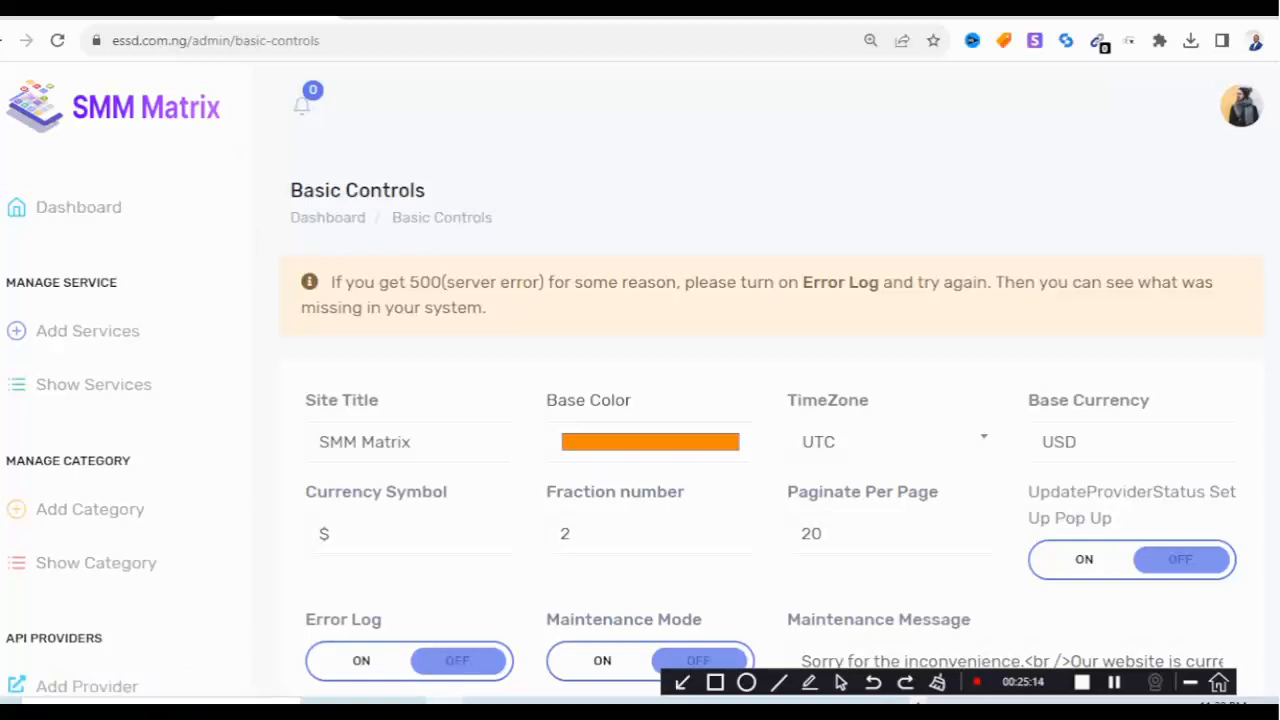
left_click(1084, 442)
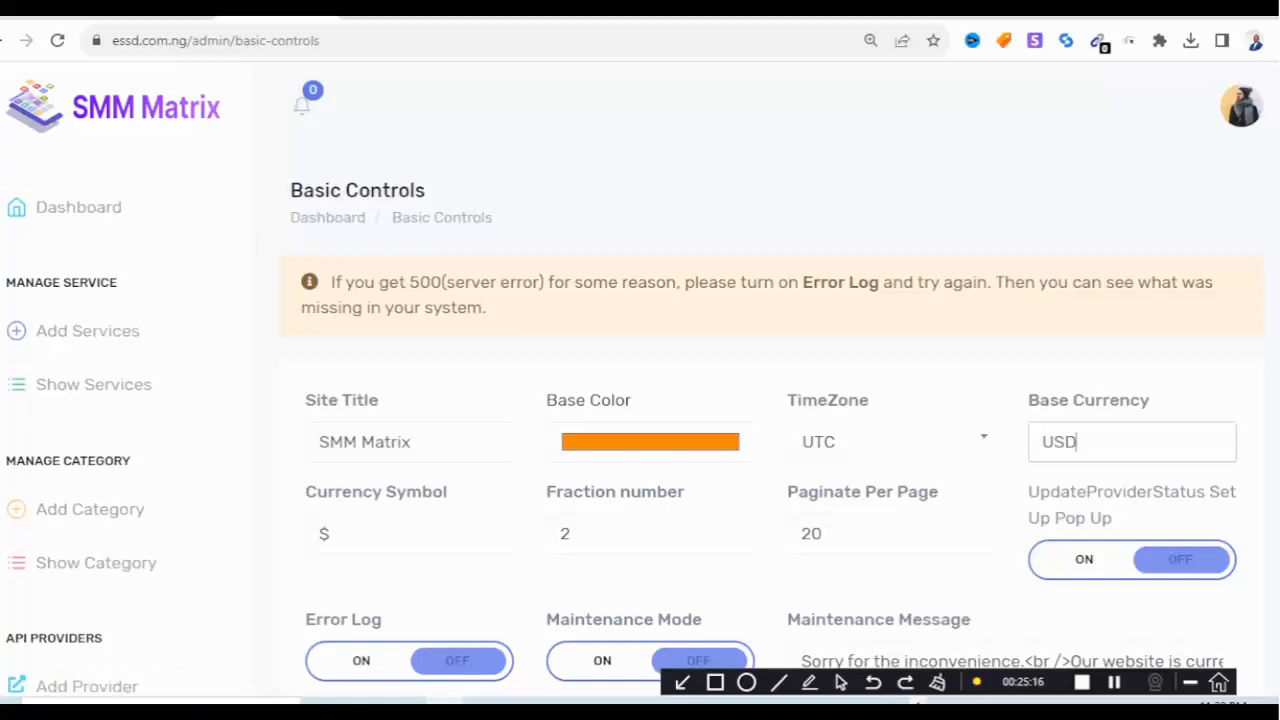
left_click_drag(1080, 442, 1042, 442)
type("NGN")
key("Tab")
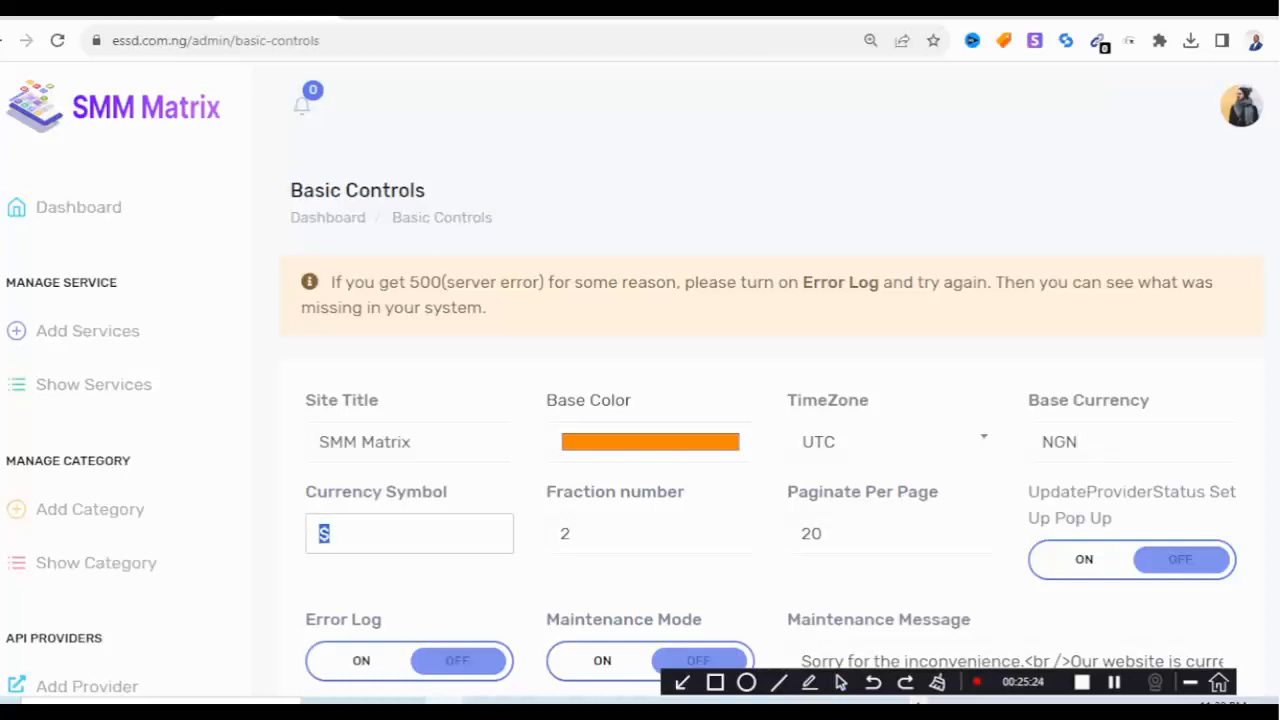
key("BackSpace")
key("Down")
key("Down")
key("Down")
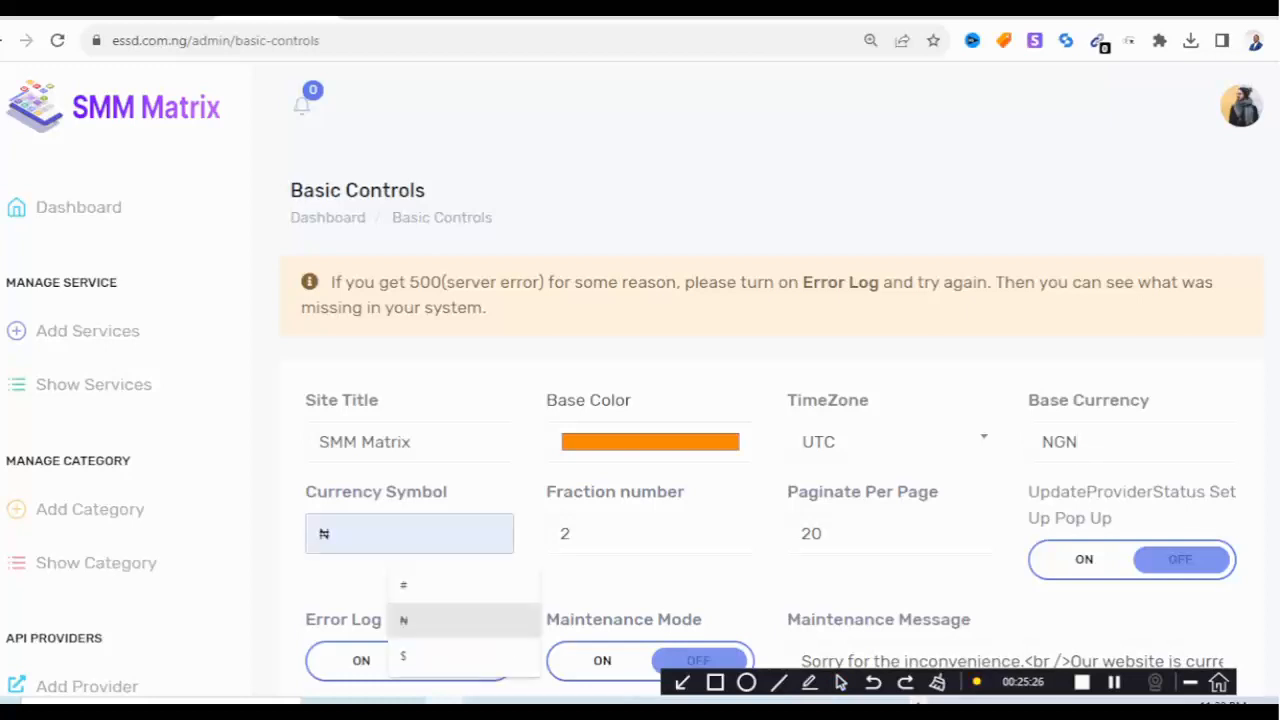
key("Return")
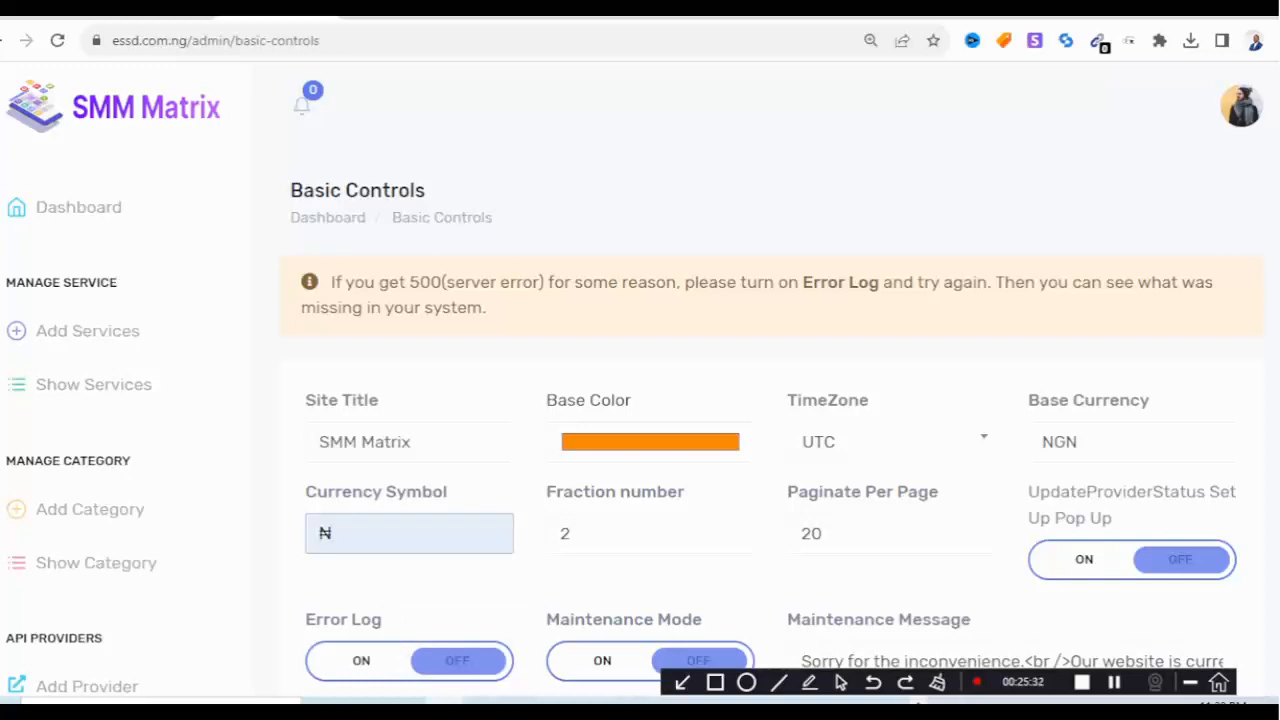
Set the time zone to Pacific/Tarawa and save the basic settings.
left_click(889, 441)
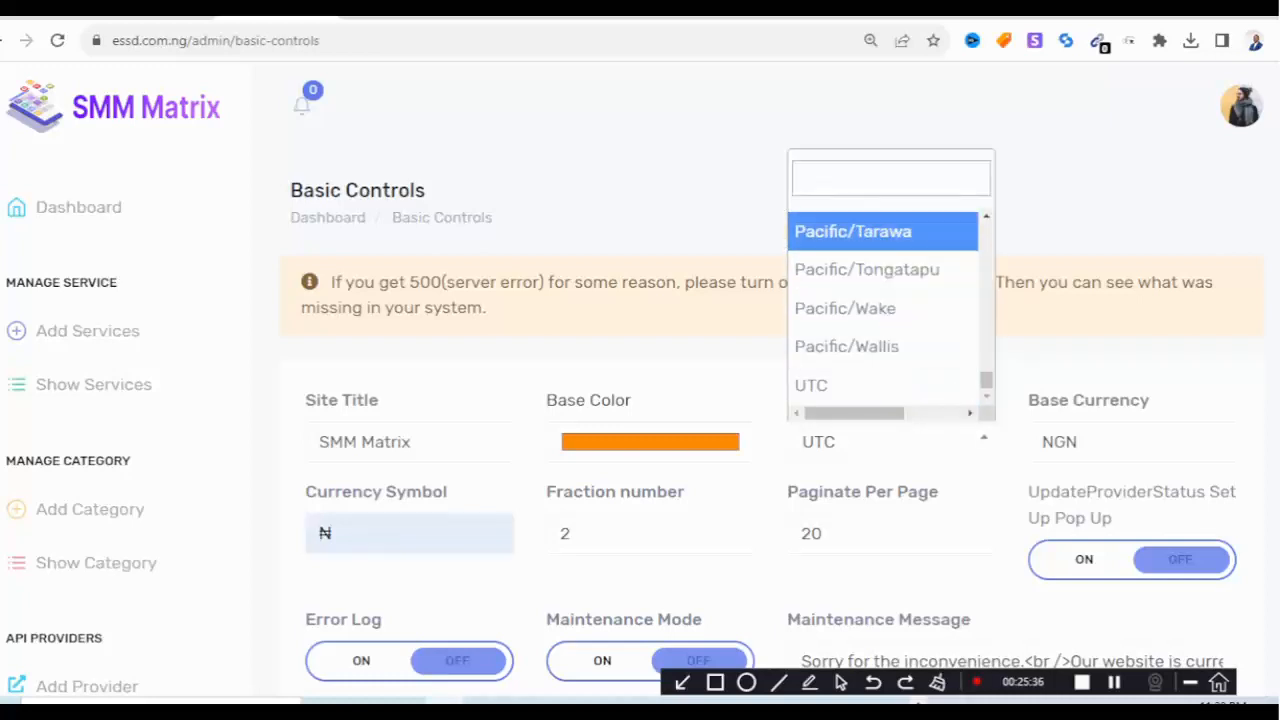
scroll(867, 405, "down", 2)
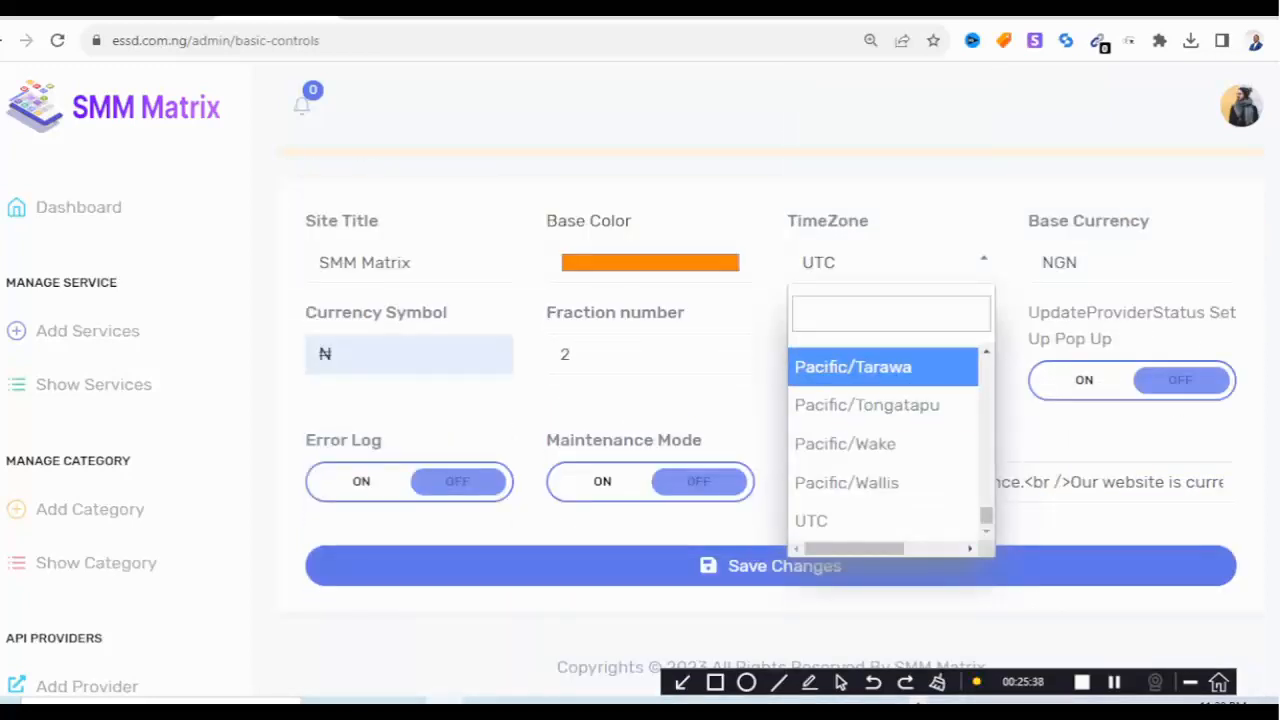
left_click(853, 367)
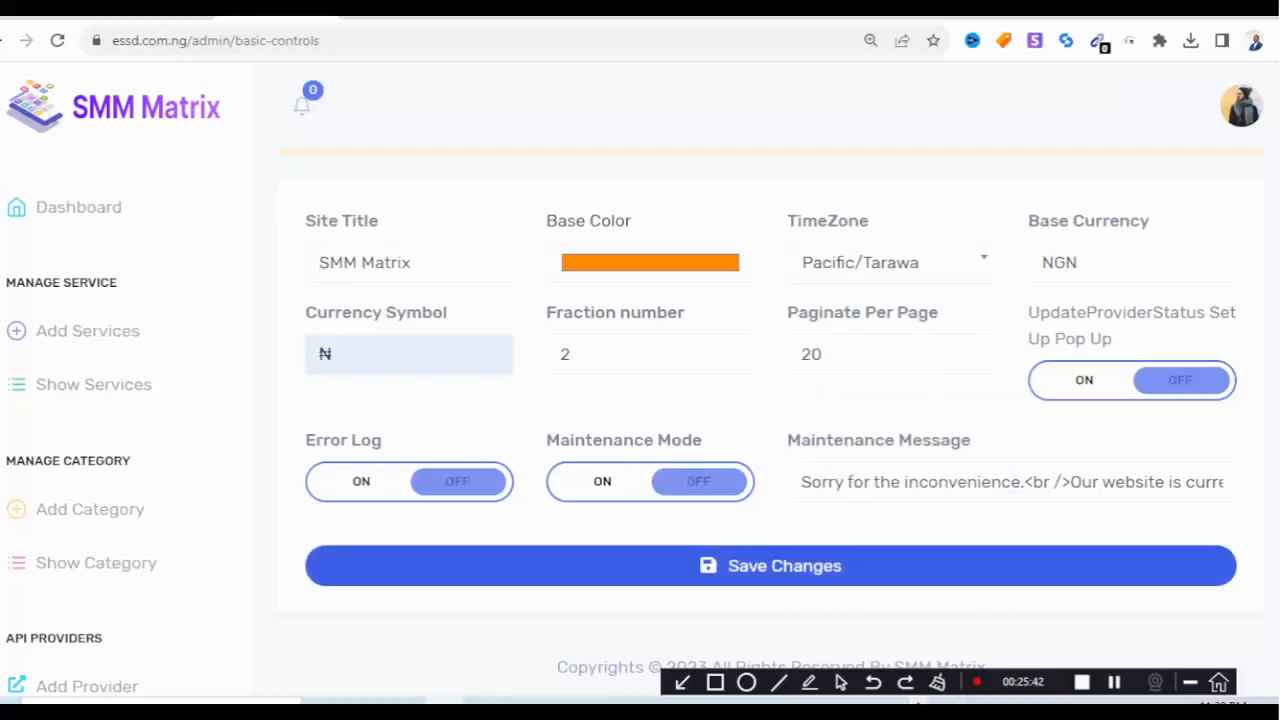
left_click(785, 566)
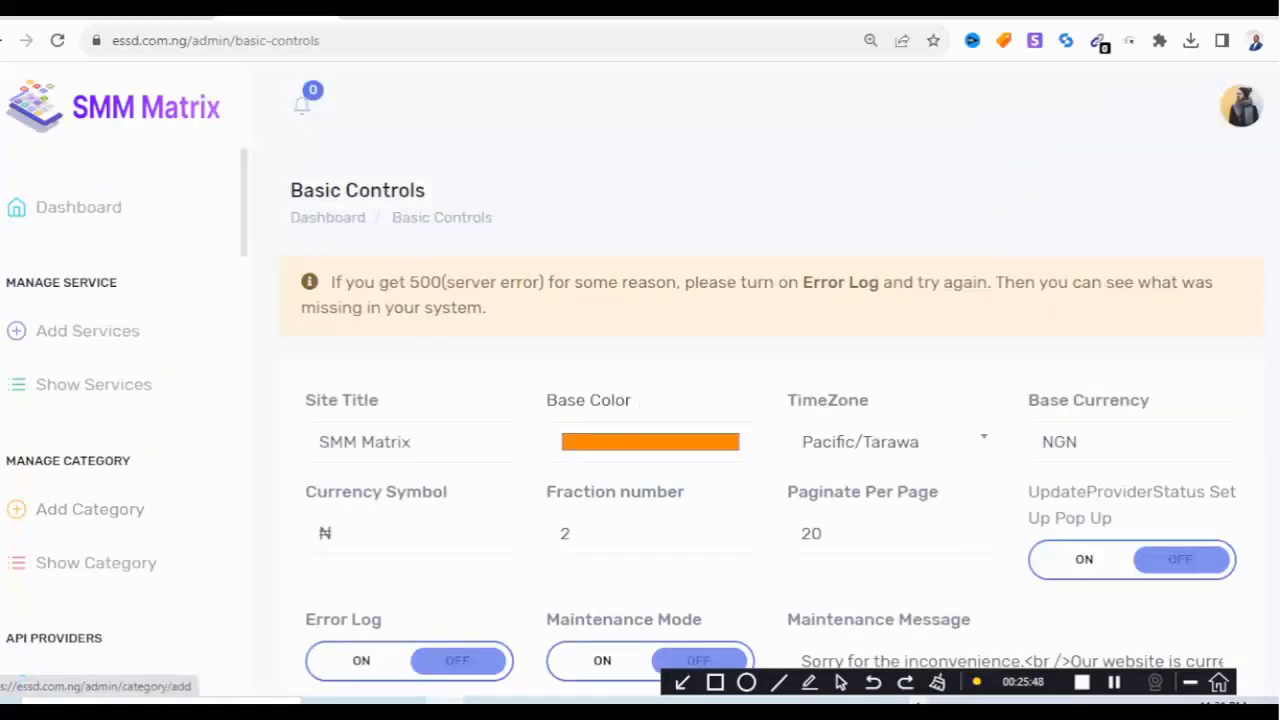
Look over the Add Service form, then switch to the Show Services list.
left_click(87, 331)
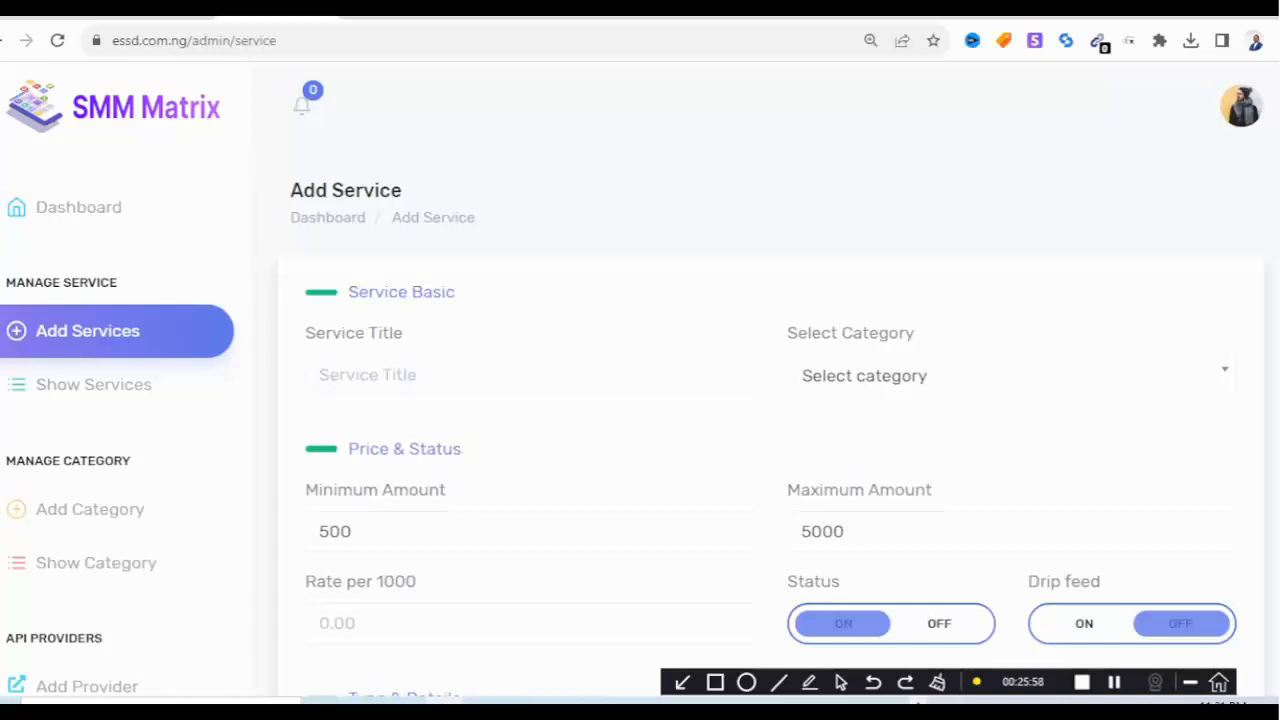
scroll(760, 420, "down", 3)
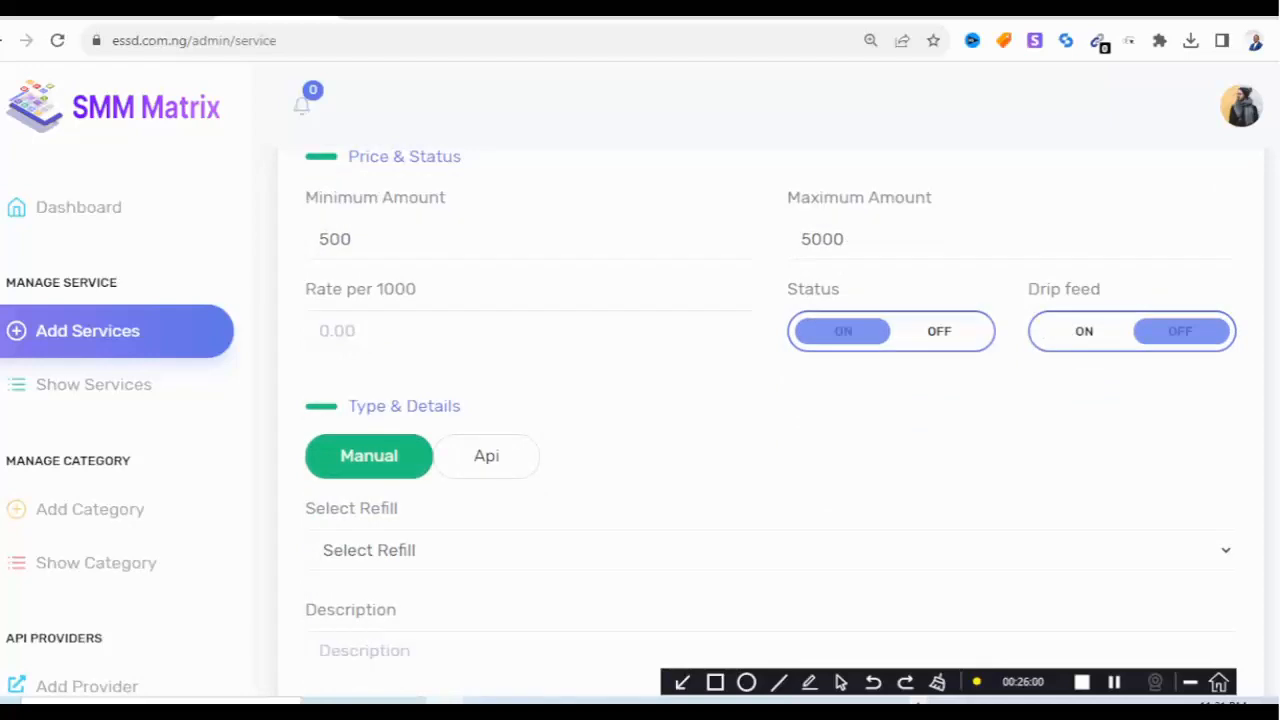
scroll(760, 420, "up", 3)
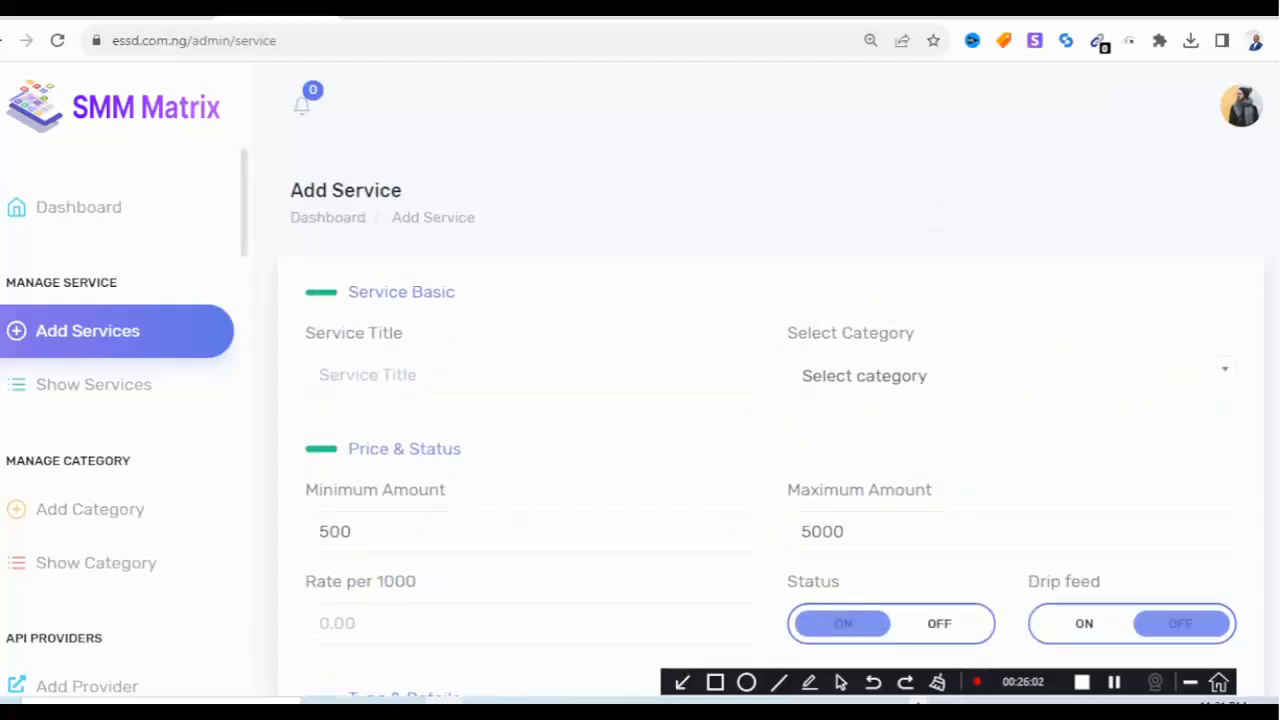
left_click(93, 384)
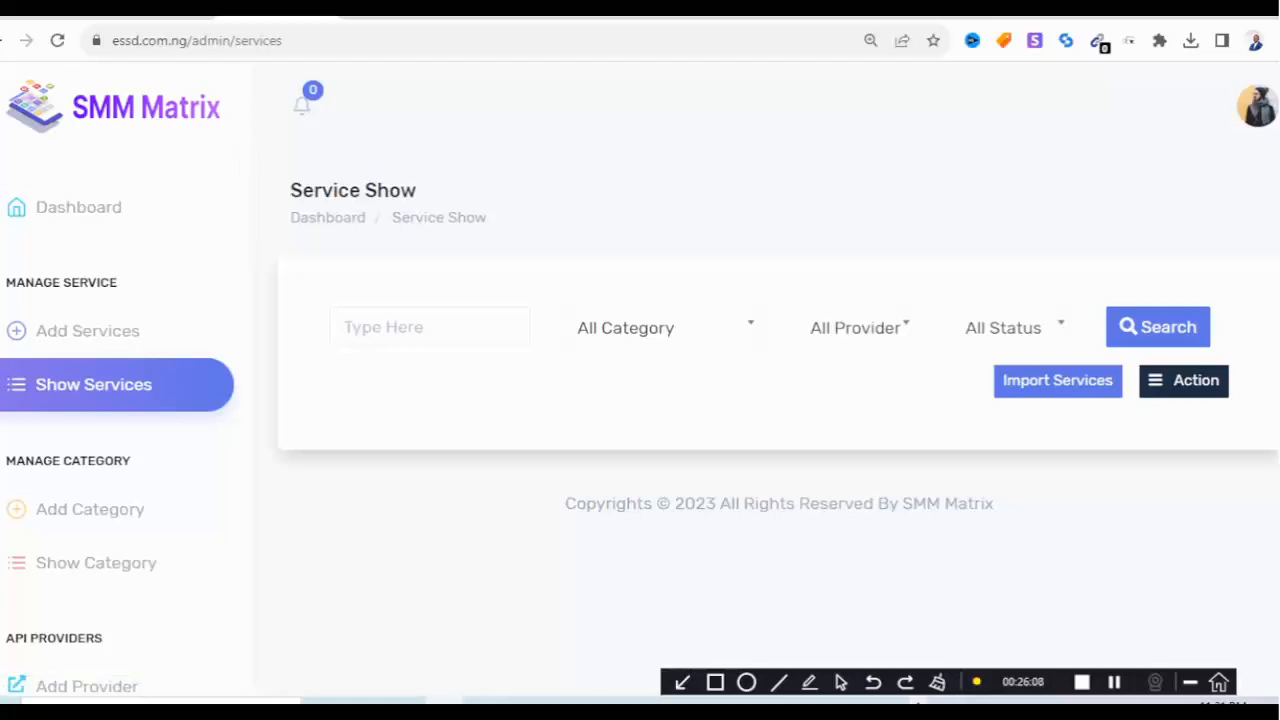
Fetch the available services from the cloutarena.com provider for import.
left_click(1058, 380)
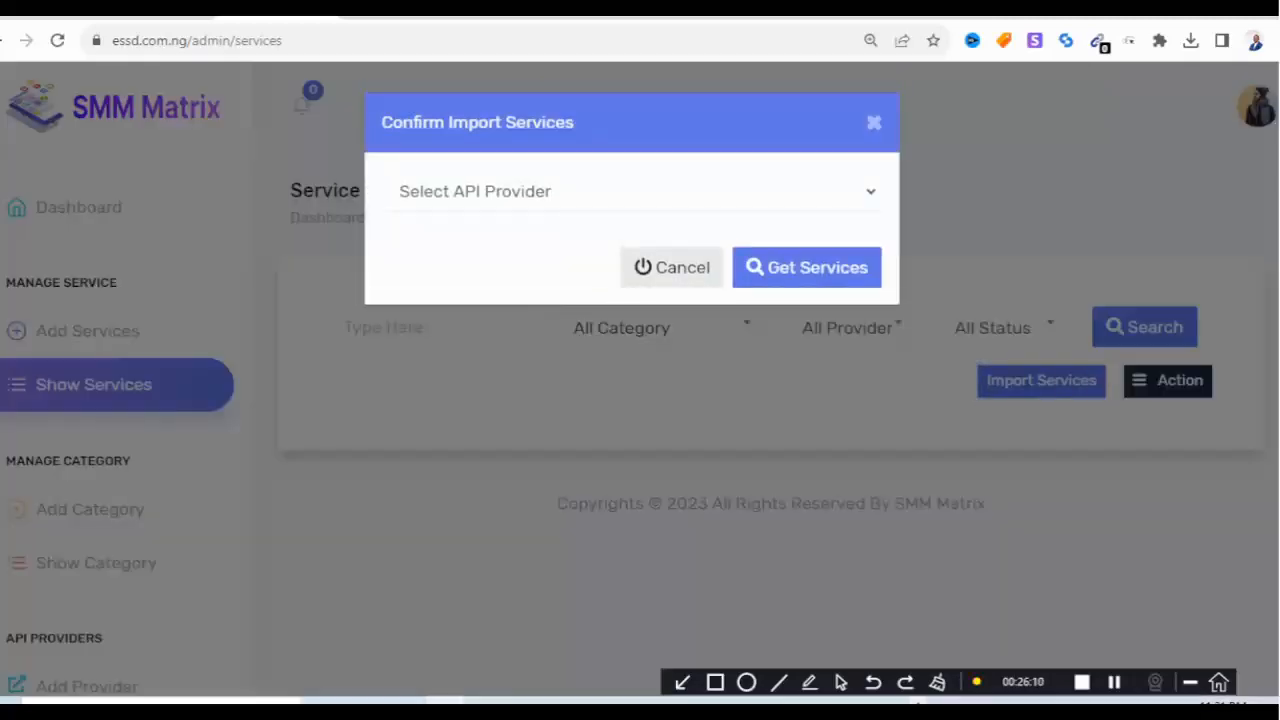
left_click(632, 191)
left_click(462, 246)
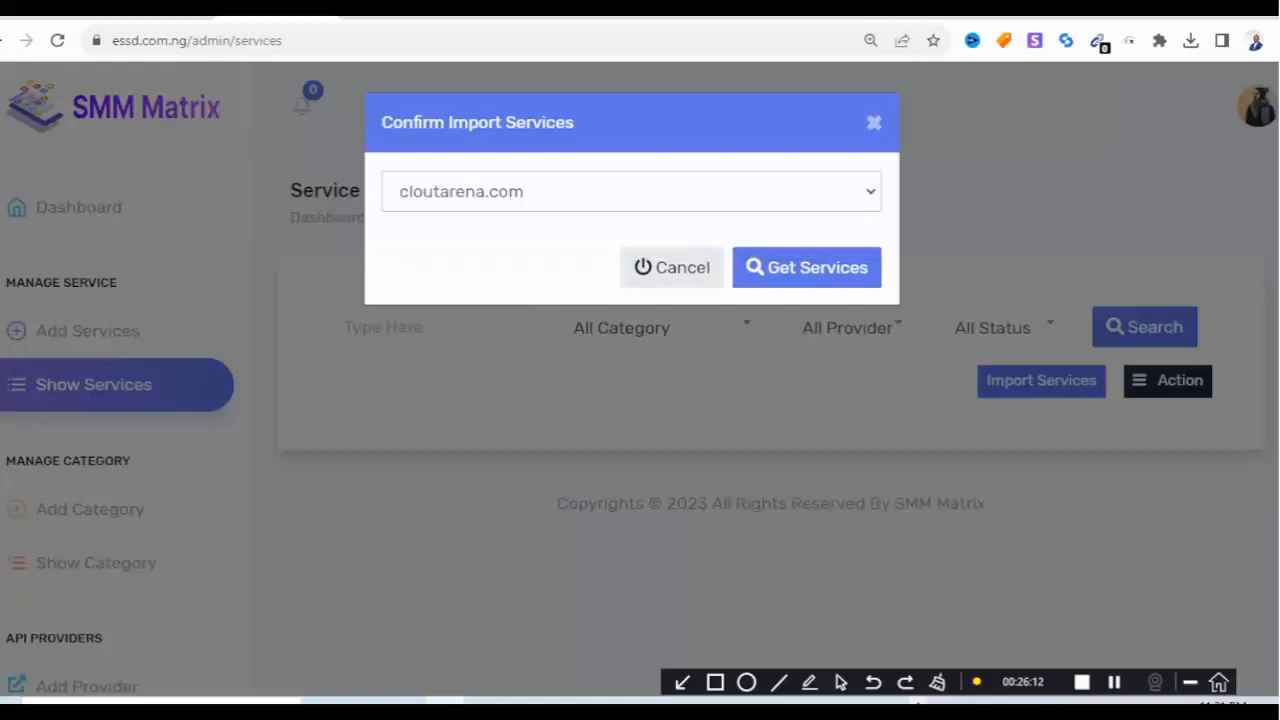
left_click(806, 267)
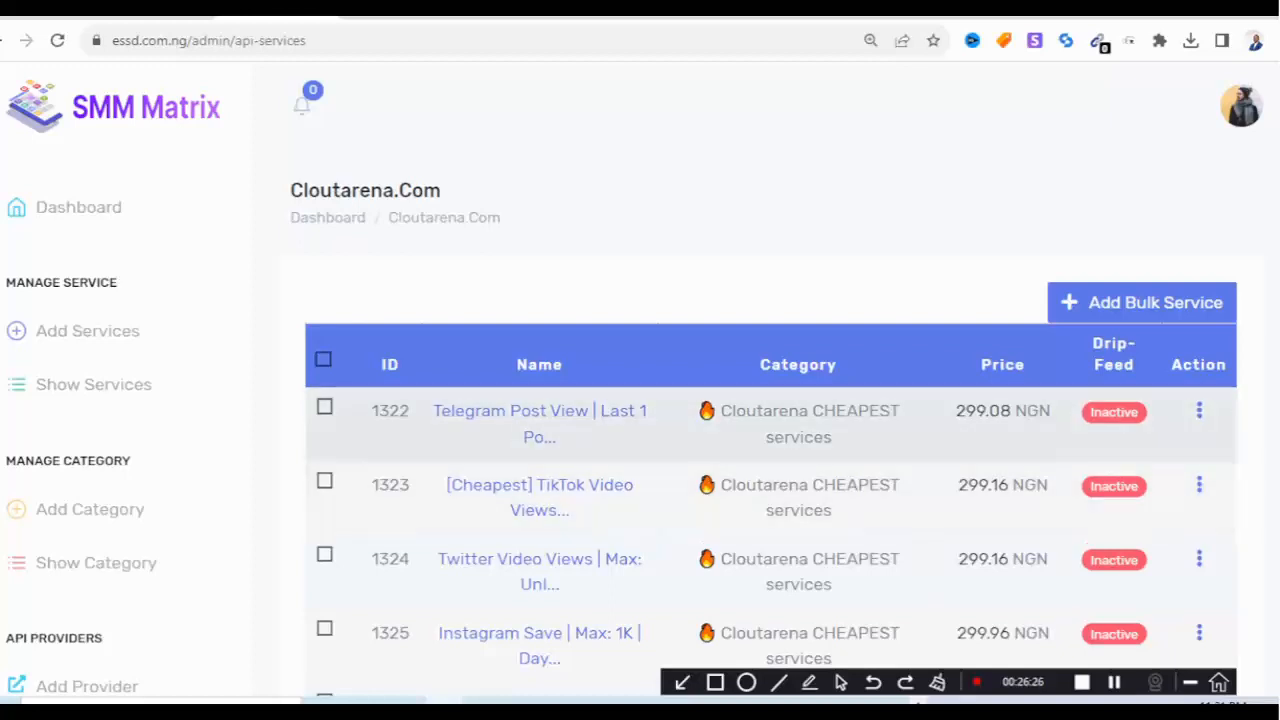
scroll(770, 420, "down", 4)
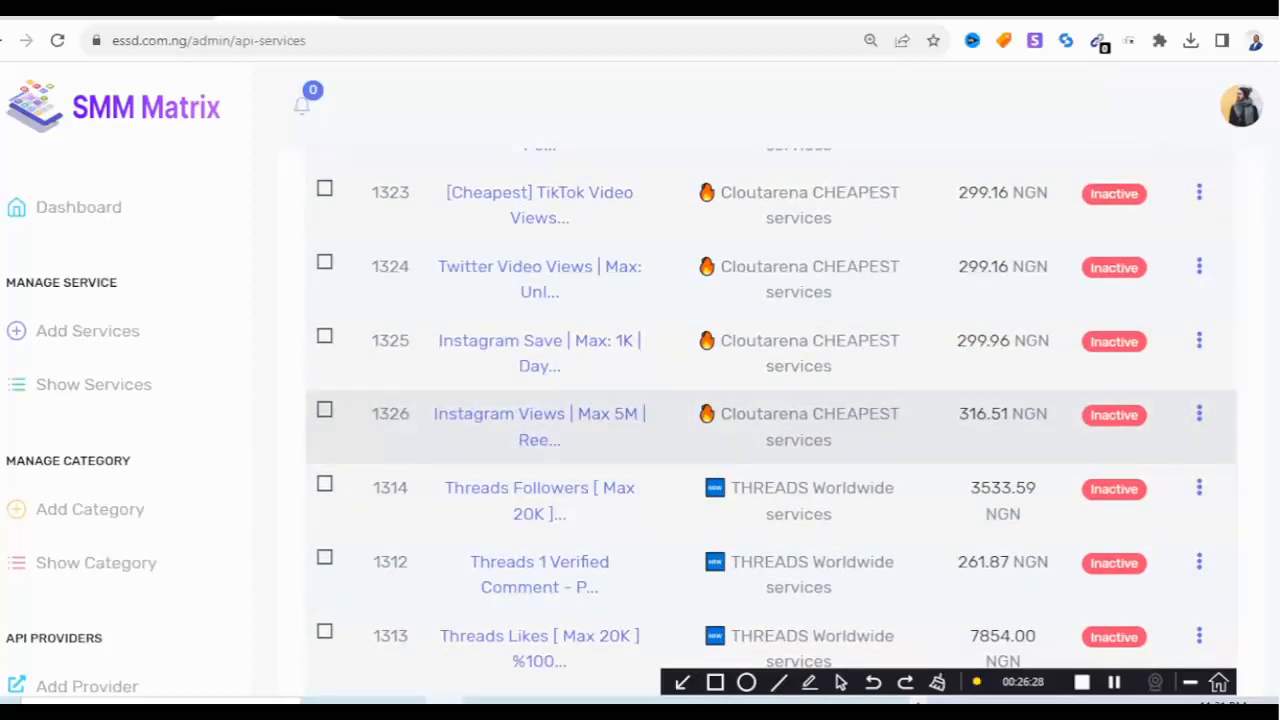
scroll(770, 420, "down", 1)
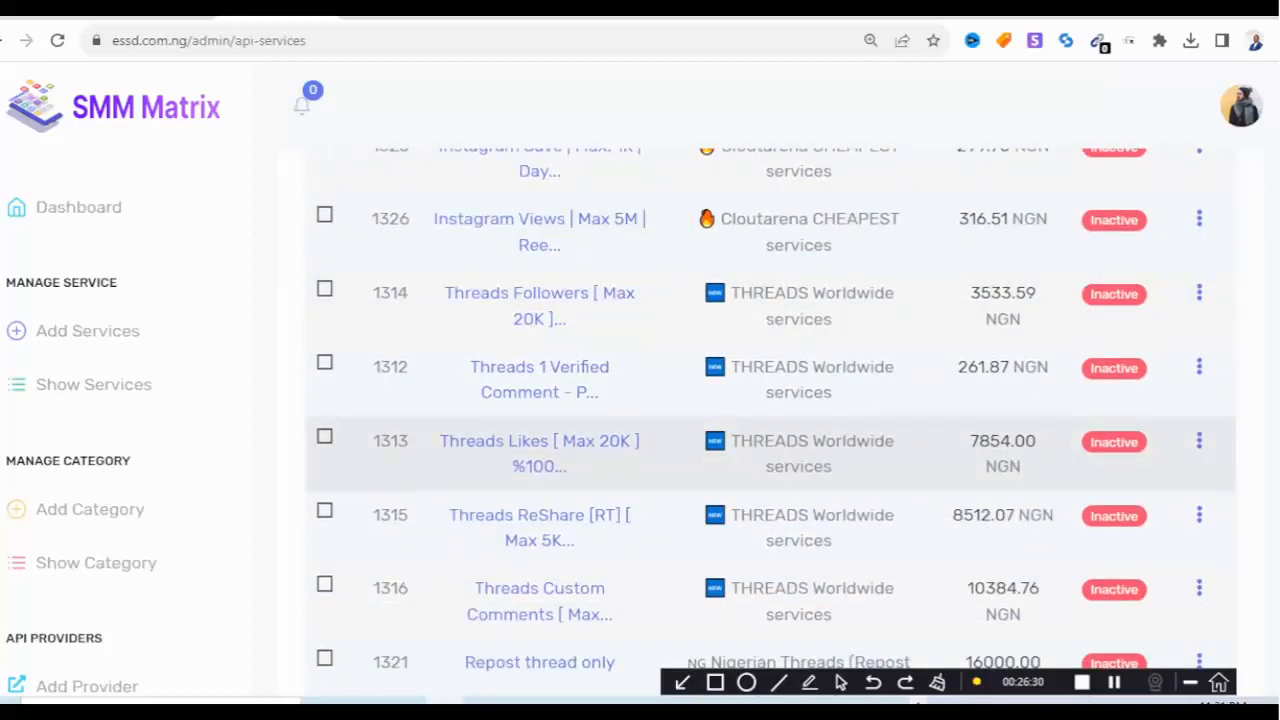
scroll(770, 460, "up", 4)
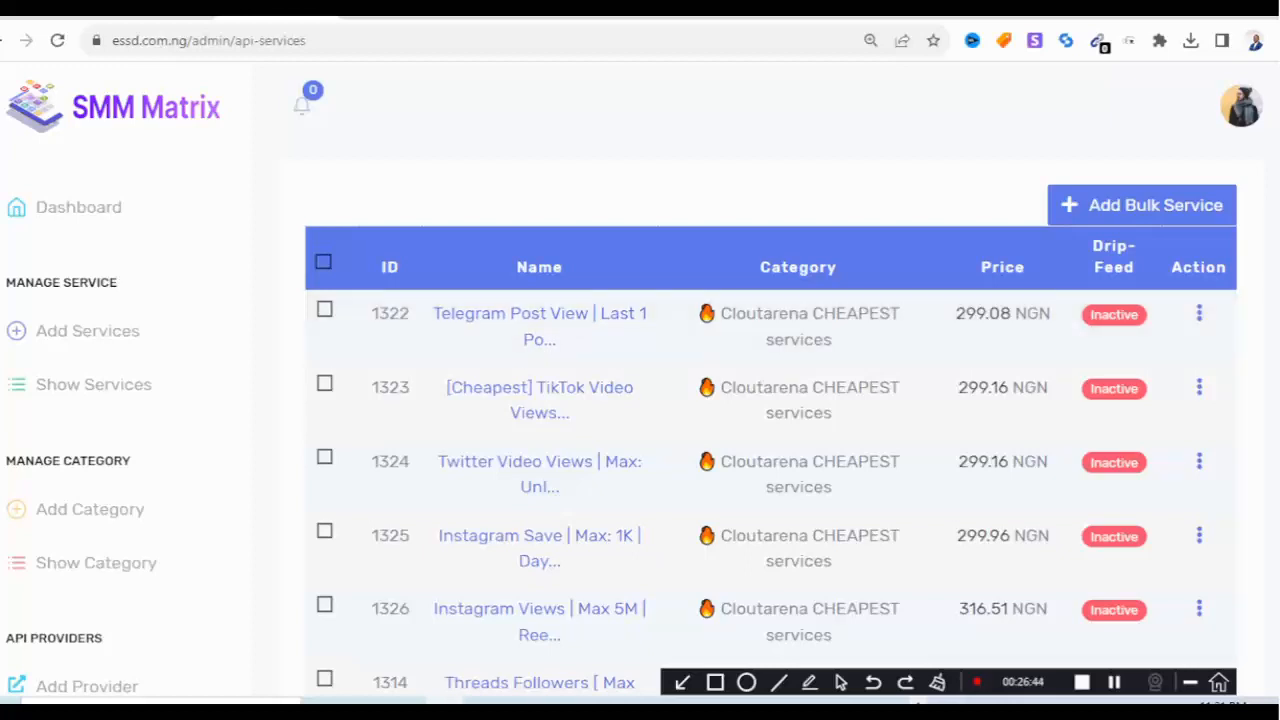
left_click(1142, 205)
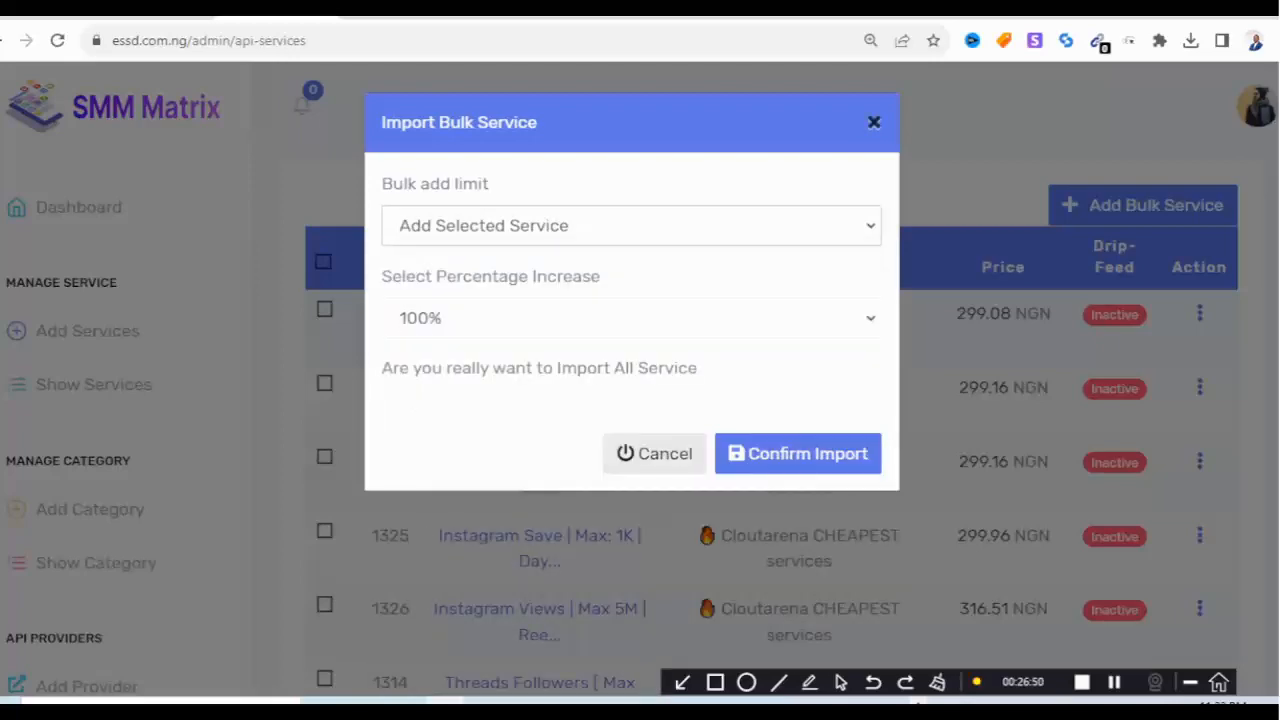
left_click(873, 122)
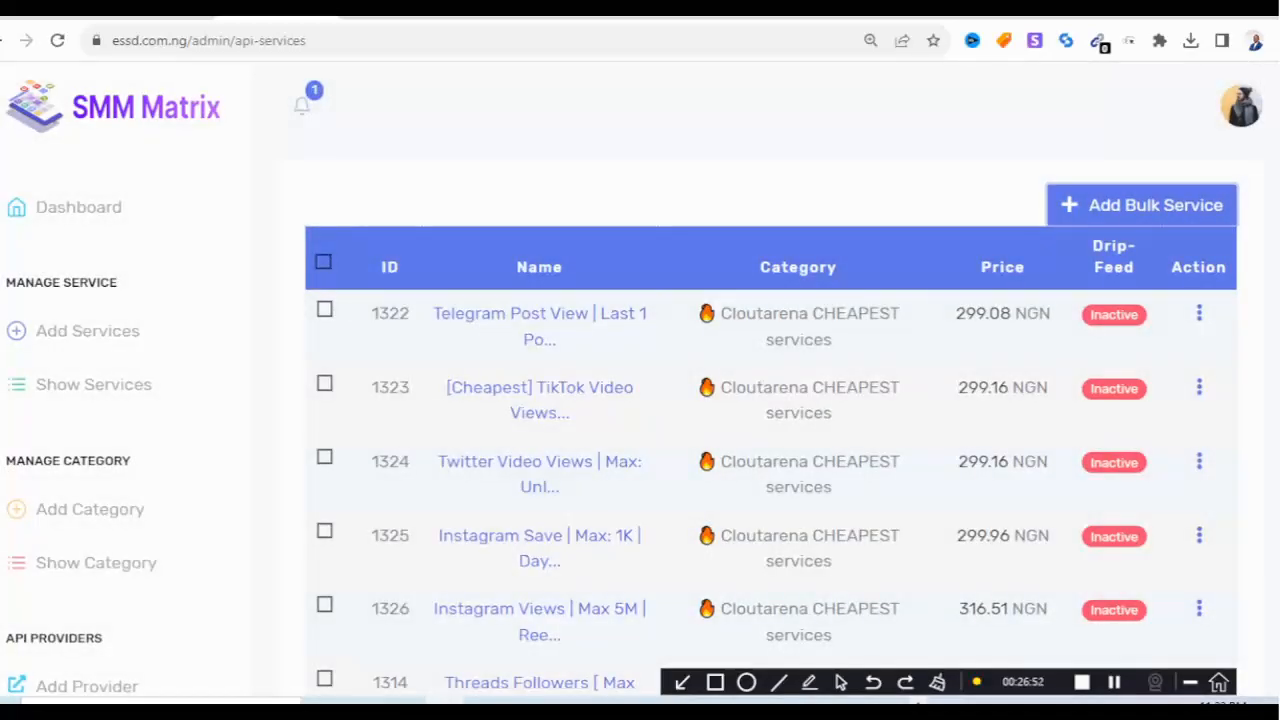
scroll(770, 420, "down", 15)
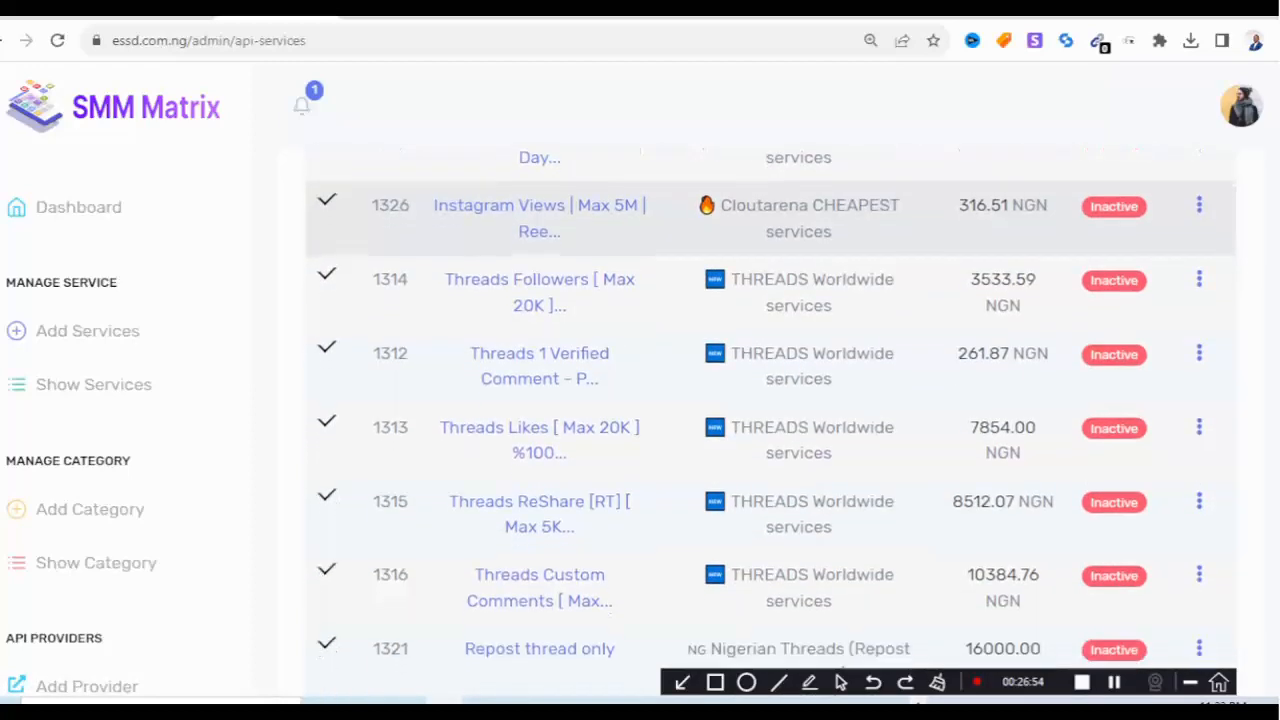
scroll(770, 420, "down", 20)
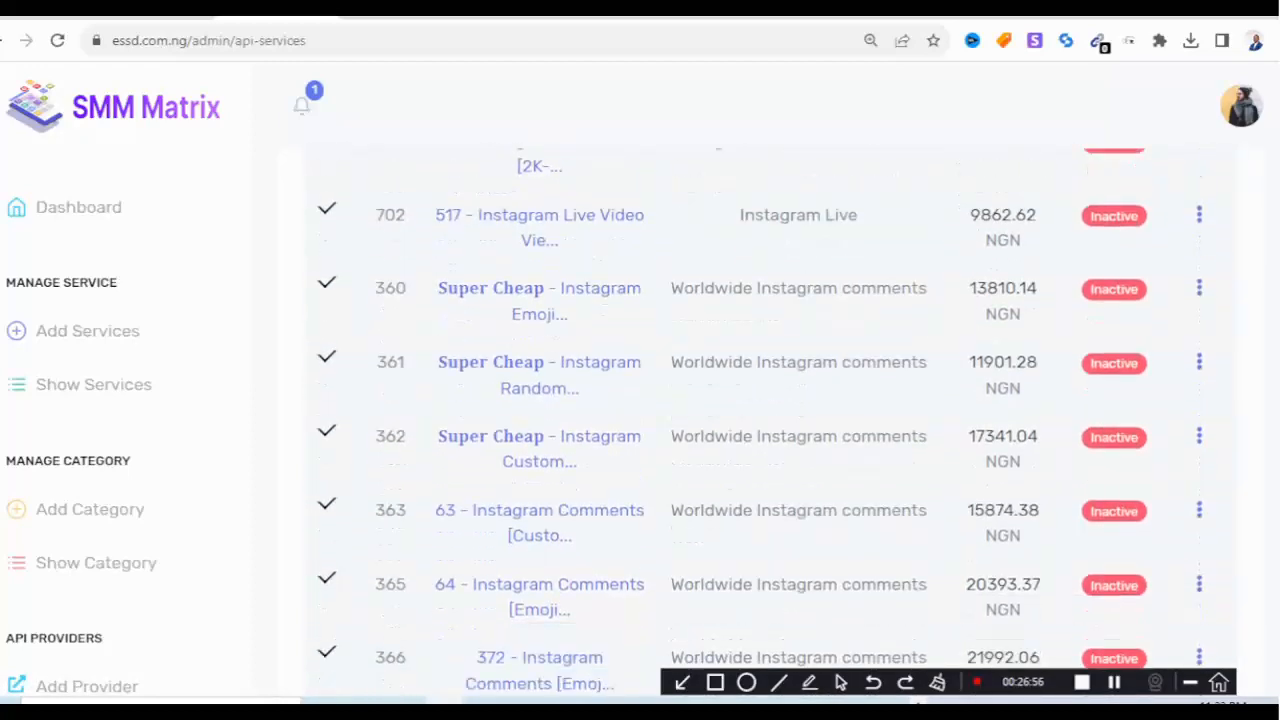
scroll(770, 420, "down", 20)
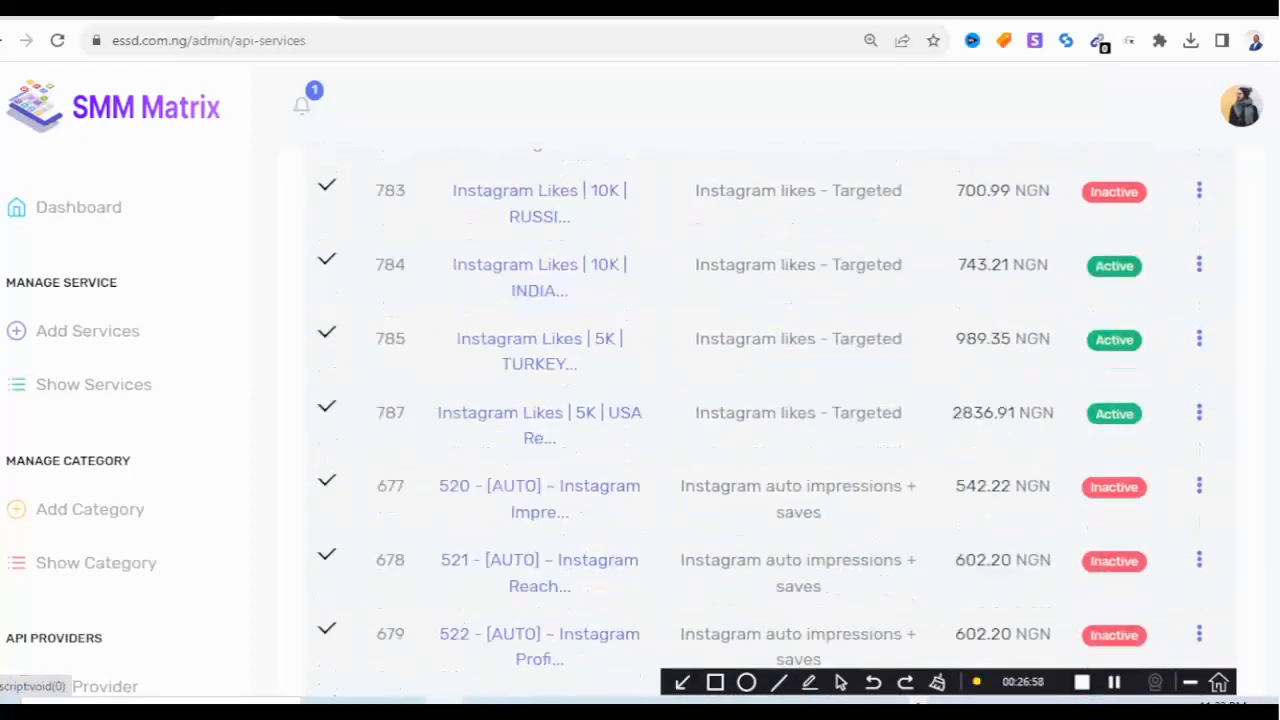
scroll(770, 420, "down", 20)
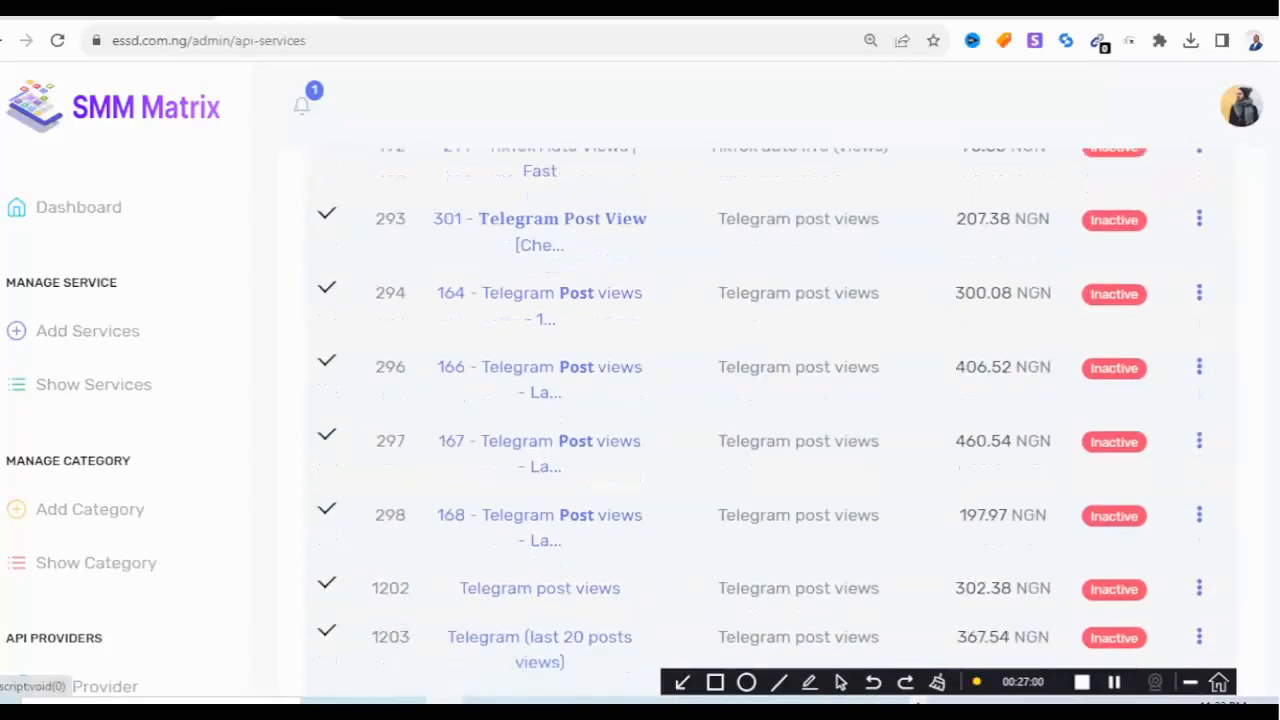
scroll(770, 420, "down", 20)
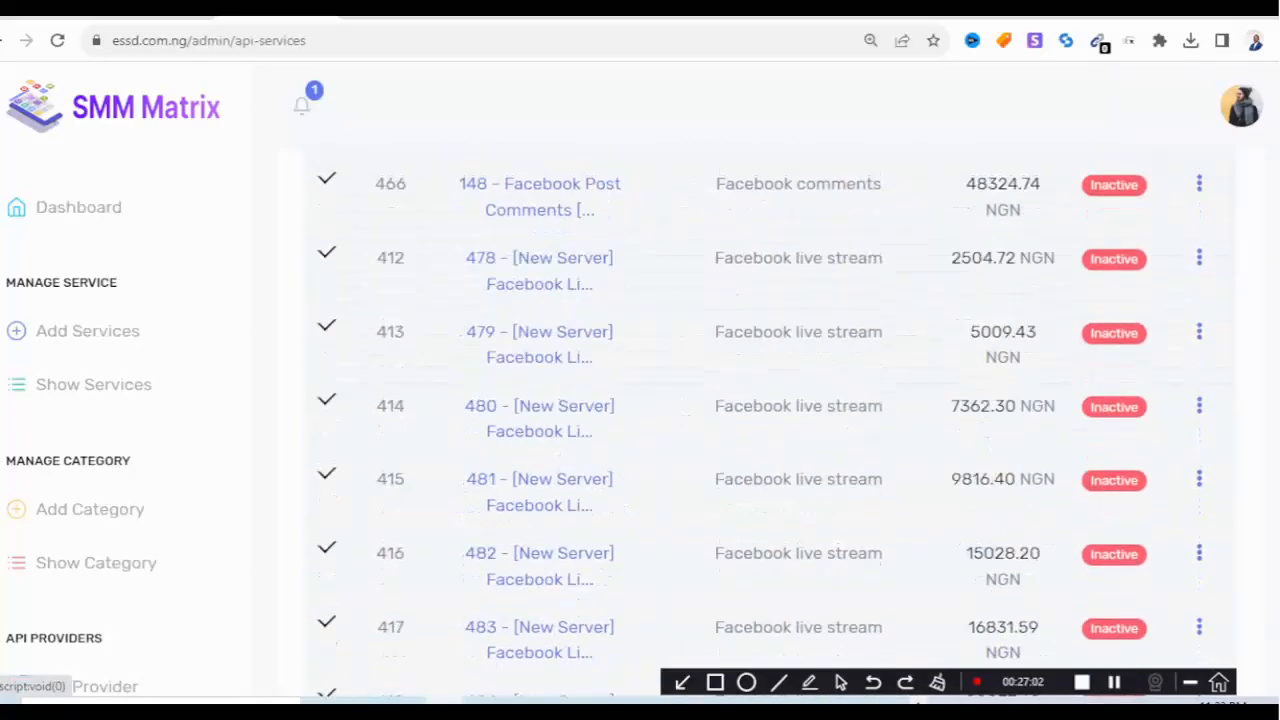
scroll(770, 400, "down", 20)
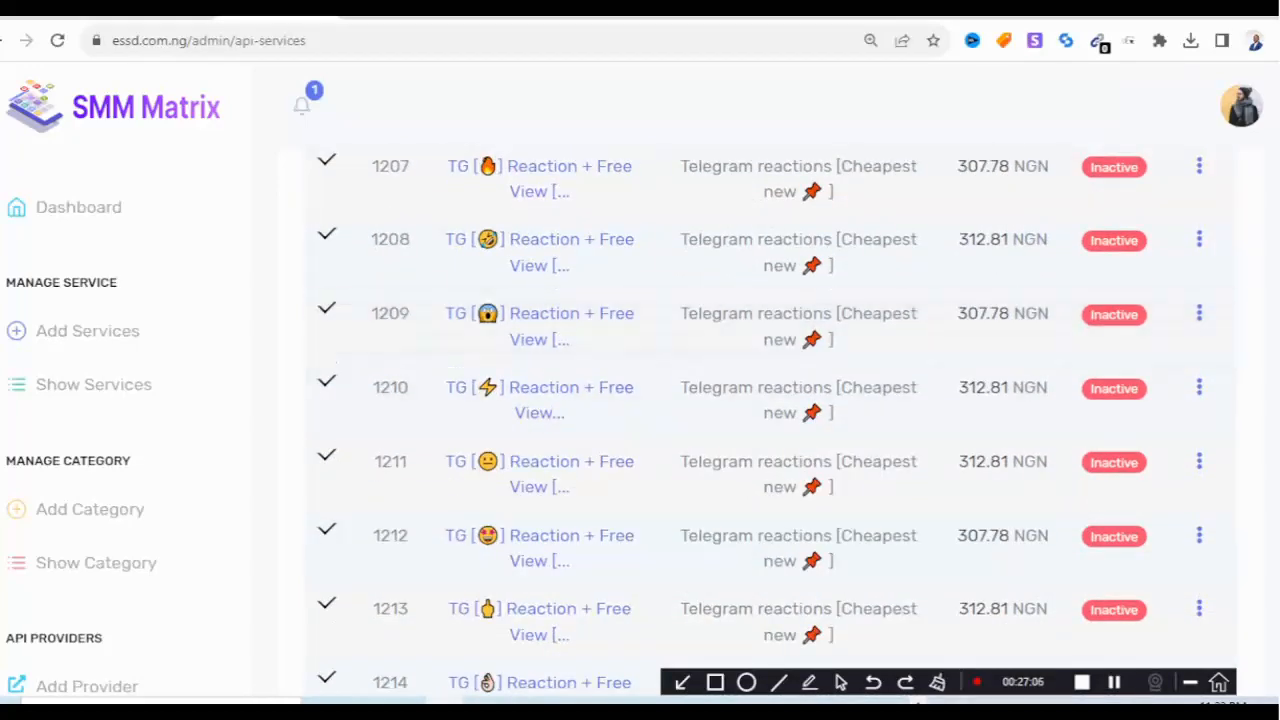
scroll(770, 420, "up", 20)
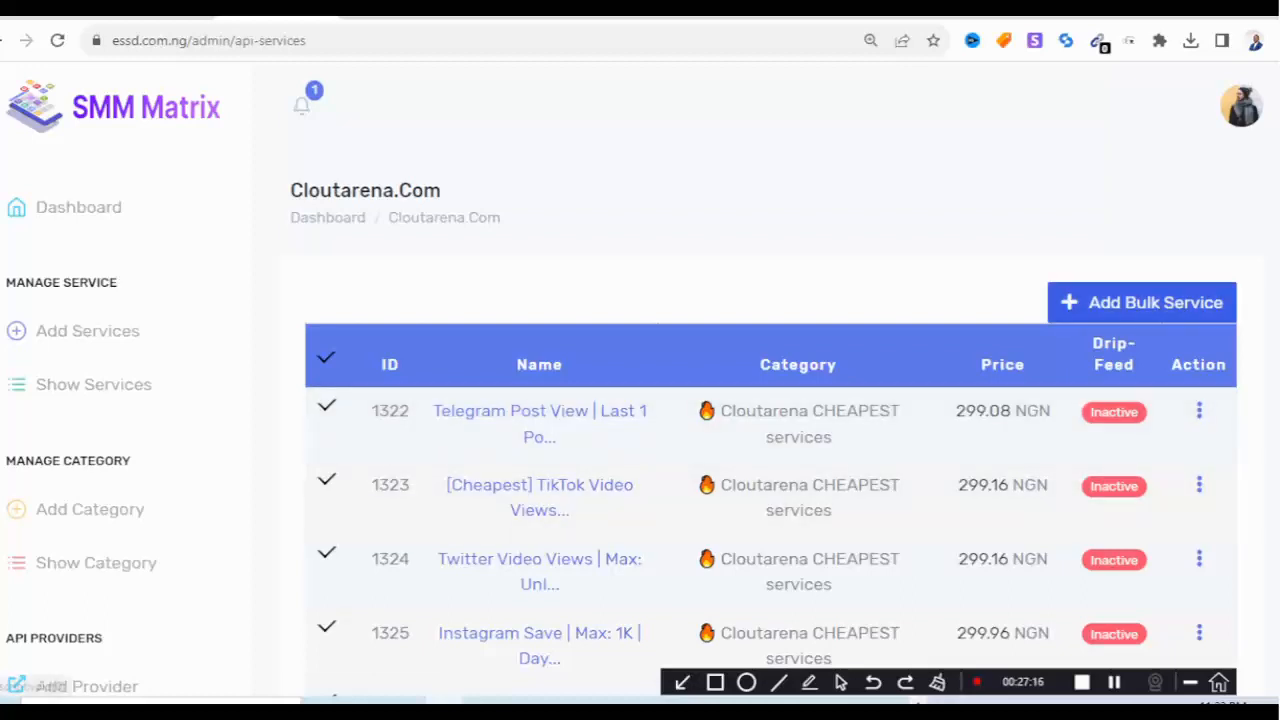
Bulk-import the 294 selected services with a 120 % price increase.
left_click(1142, 302)
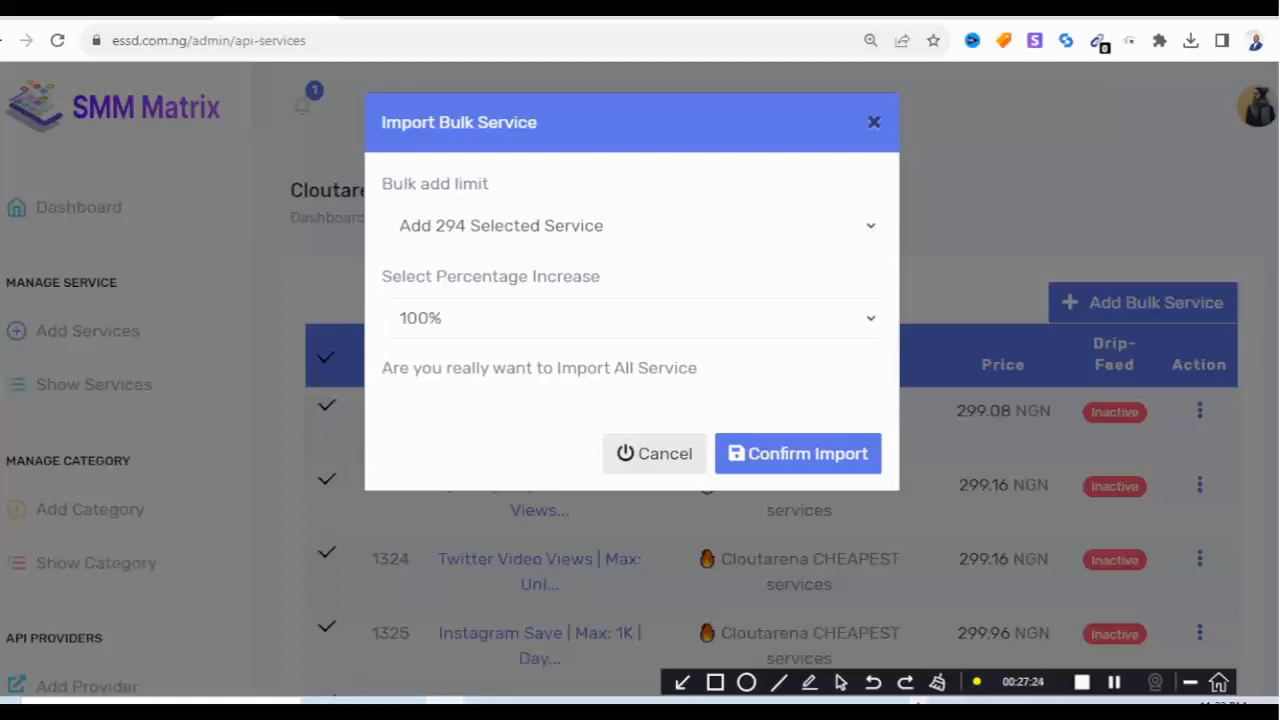
left_click(632, 318)
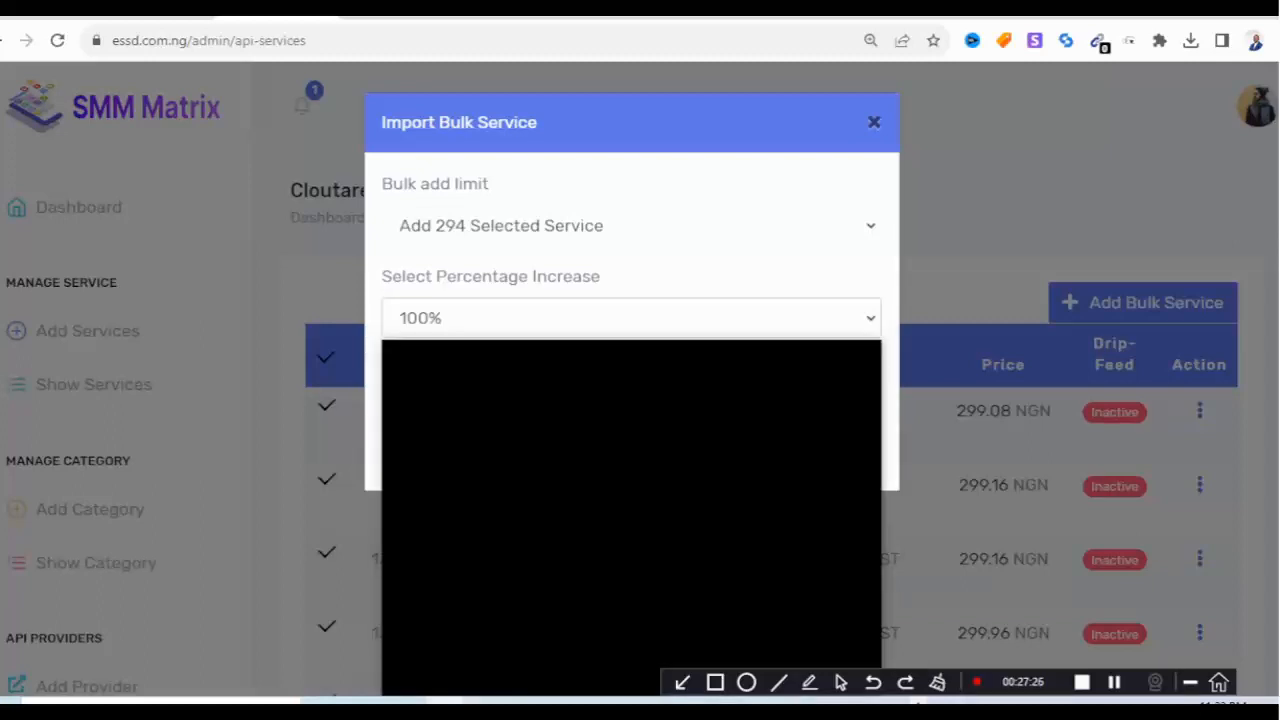
scroll(632, 518, "down", 10)
scroll(632, 525, "down", 4)
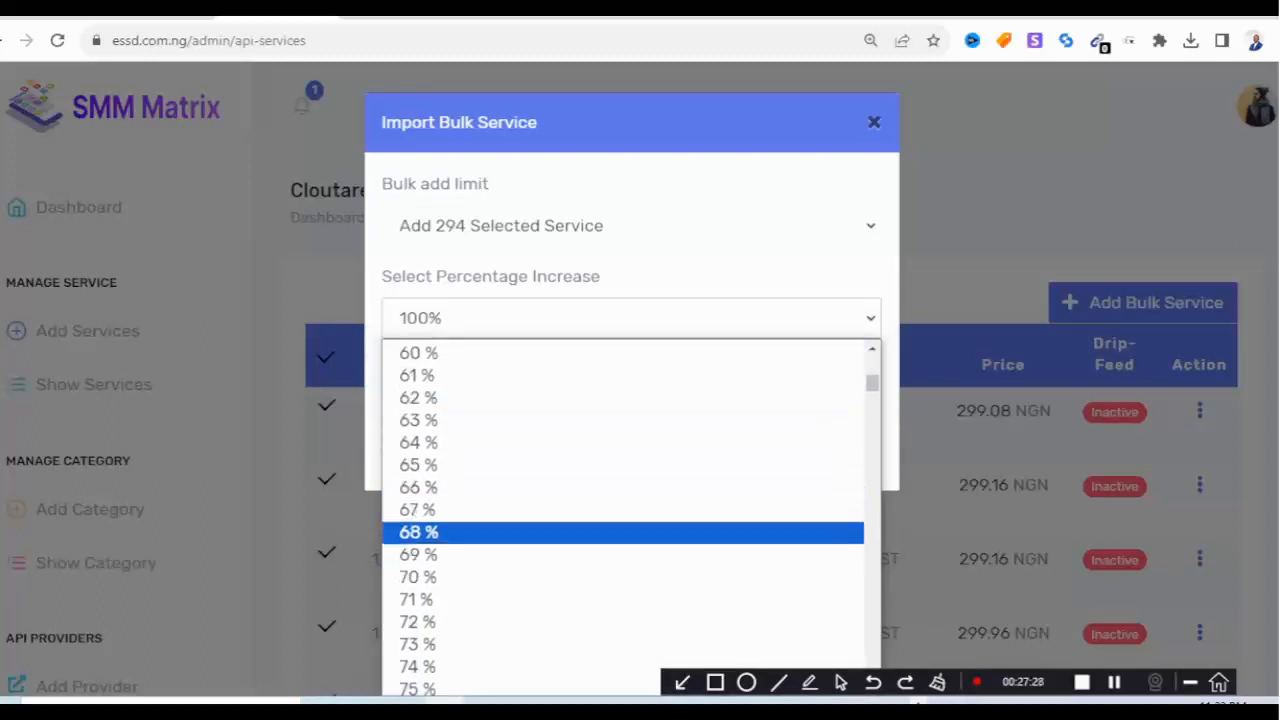
scroll(632, 535, "down", 4)
scroll(632, 538, "down", 4)
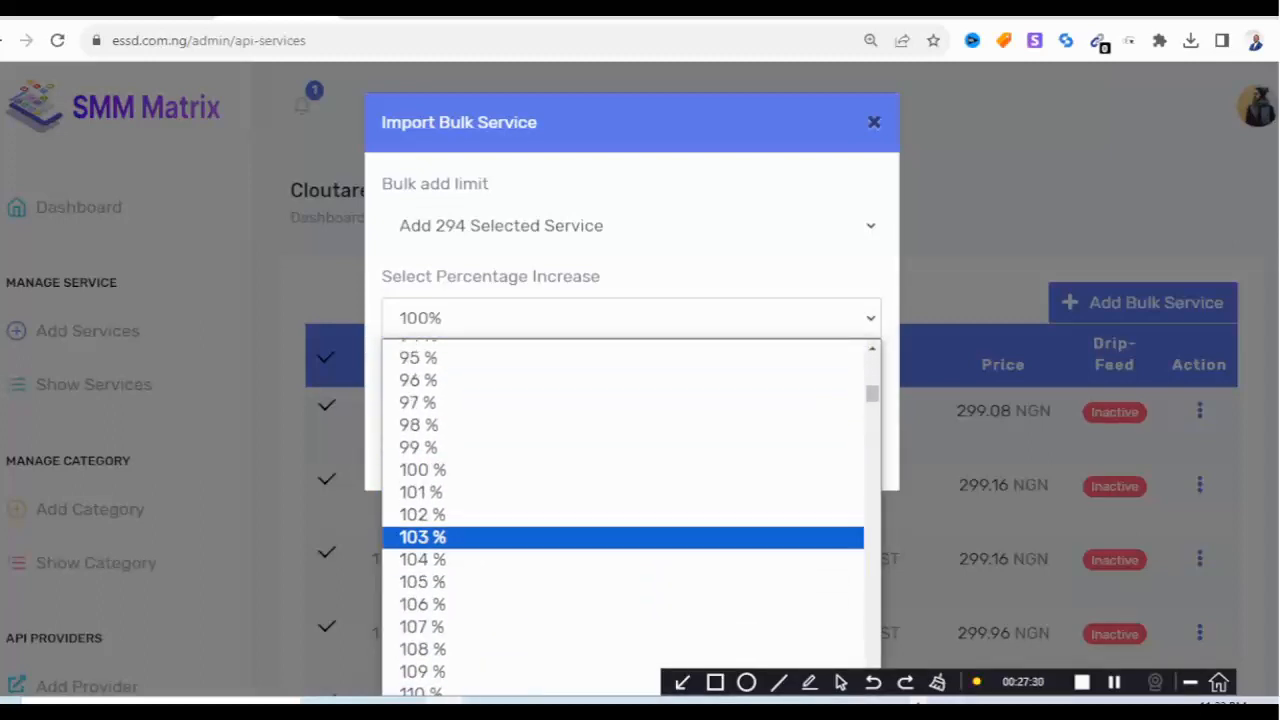
scroll(632, 575, "down", 4)
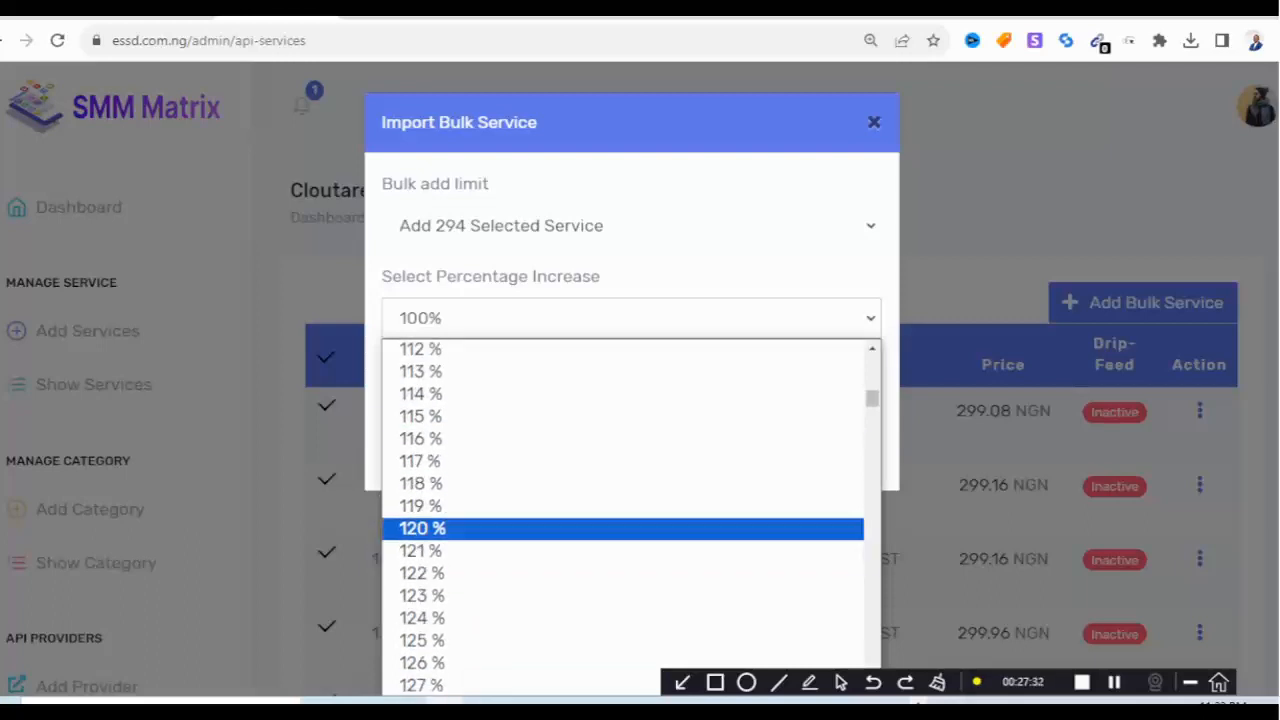
left_click(632, 528)
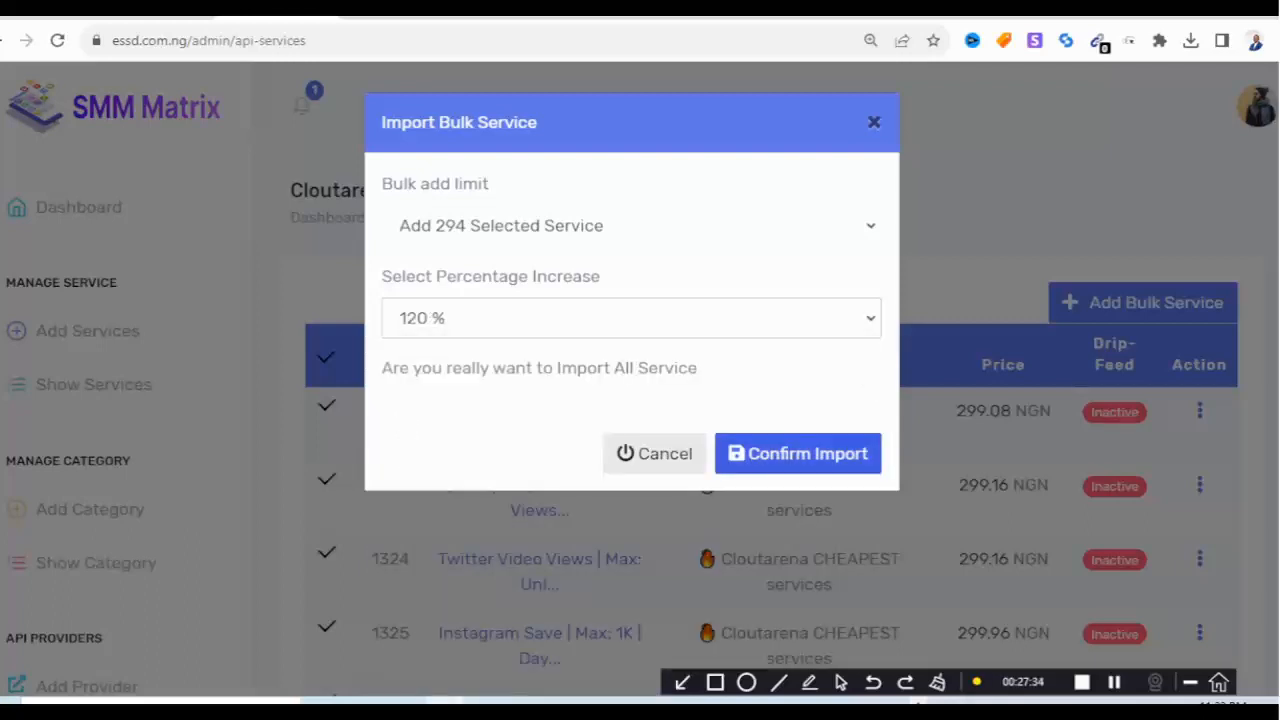
left_click(798, 454)
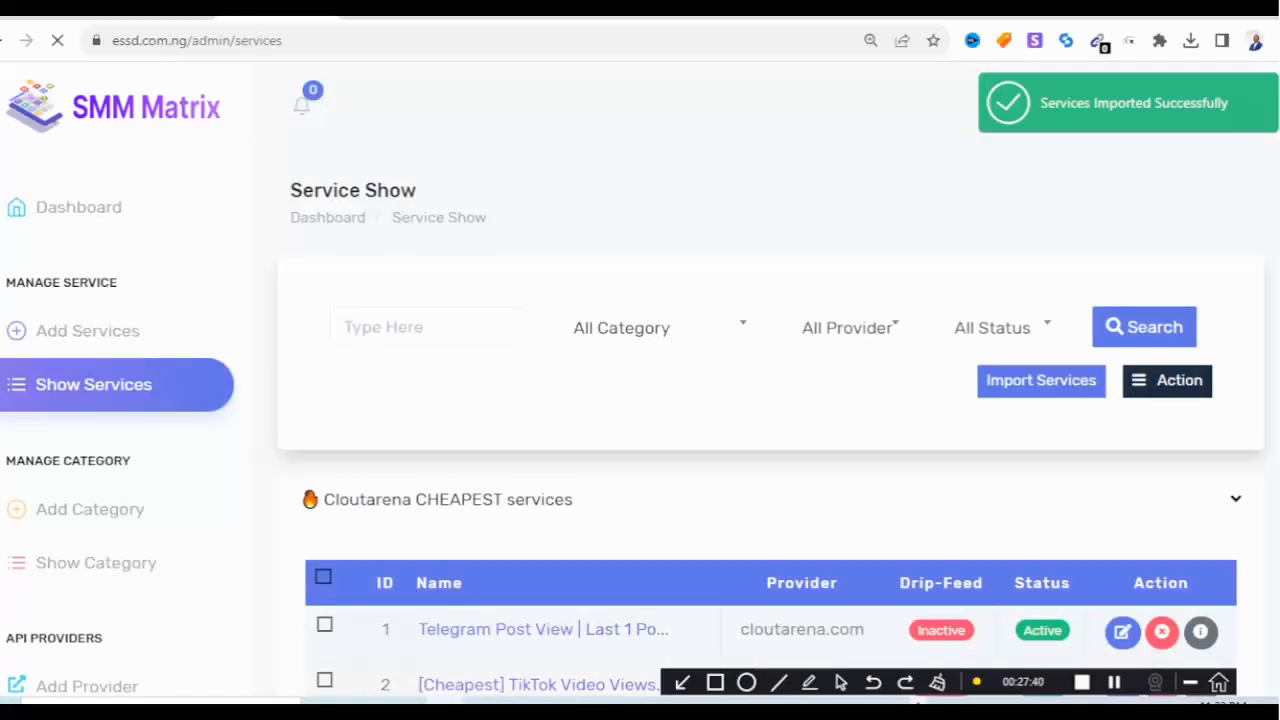
Review the imported services, expanding THREADS Worldwide, then open a blank Add Service form.
scroll(772, 420, "down", 2)
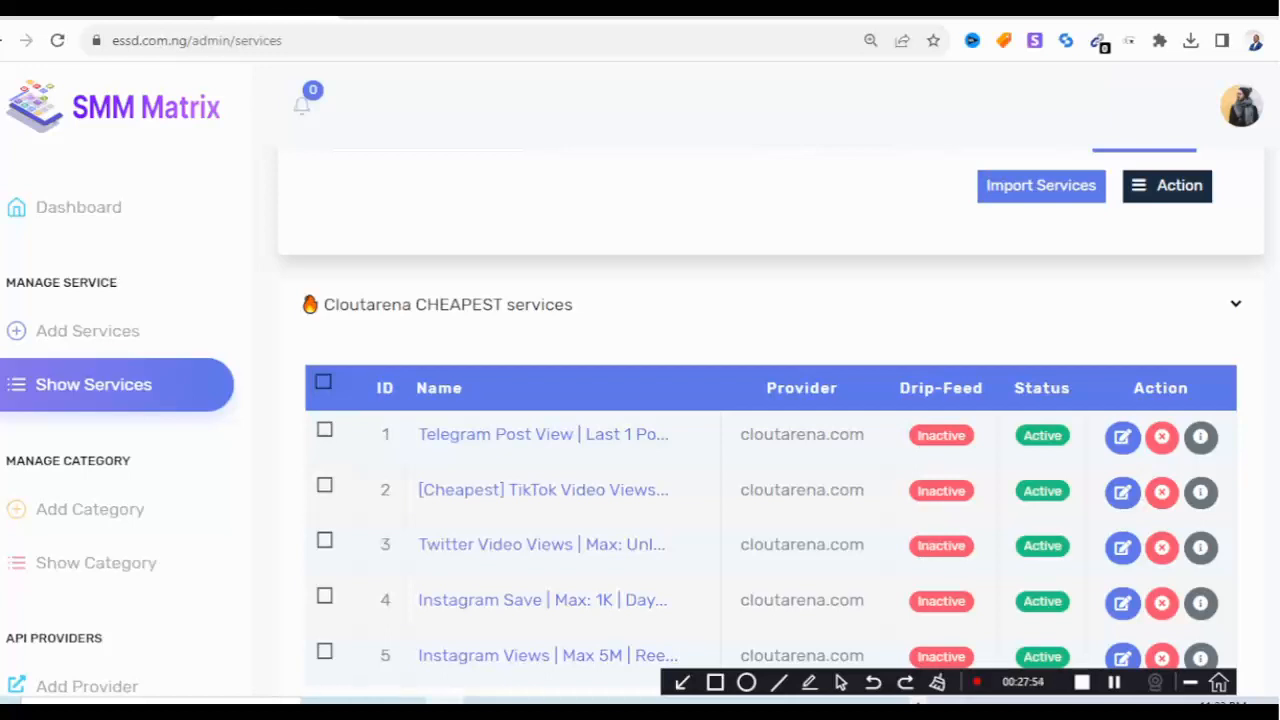
scroll(640, 450, "down", 5)
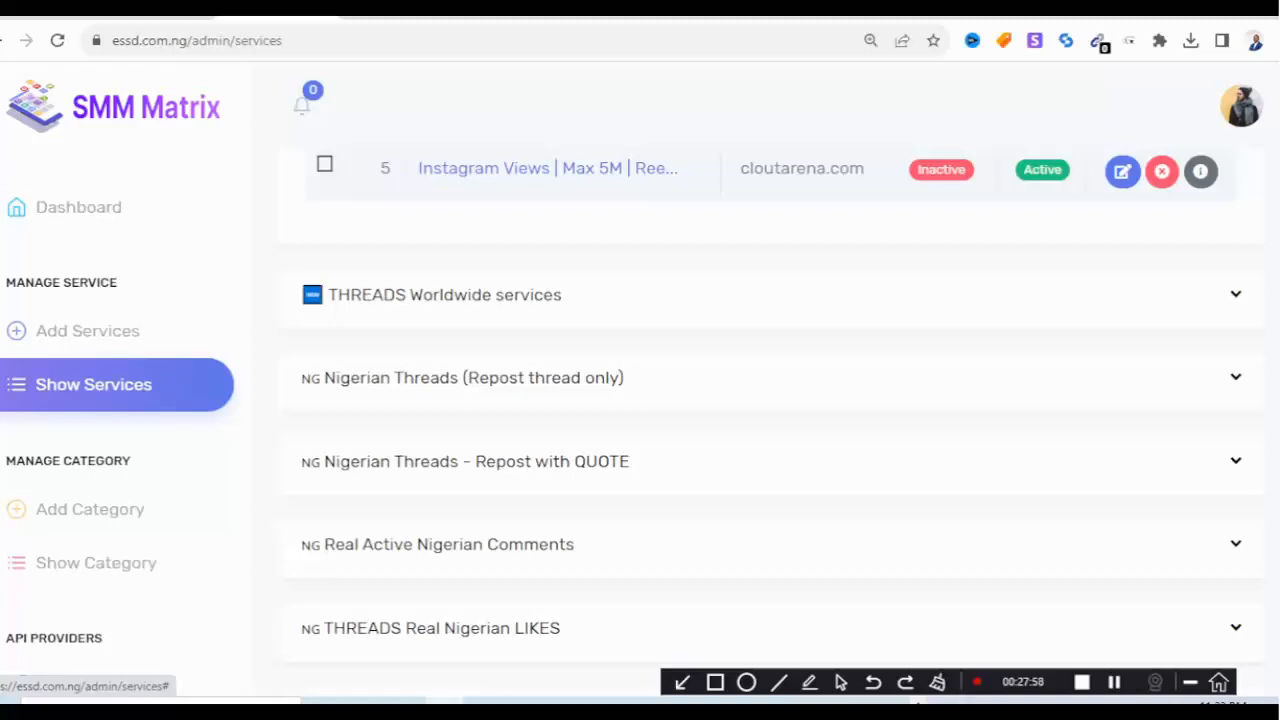
left_click(500, 288)
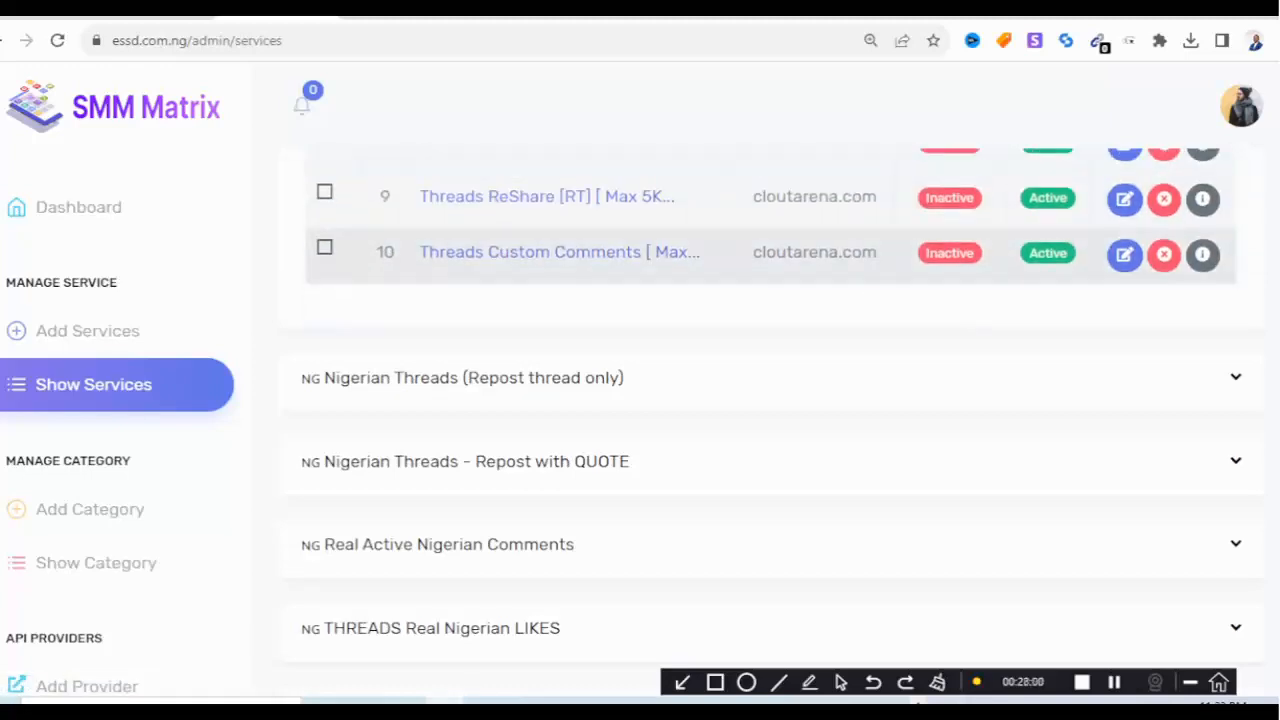
scroll(500, 275, "up", 2)
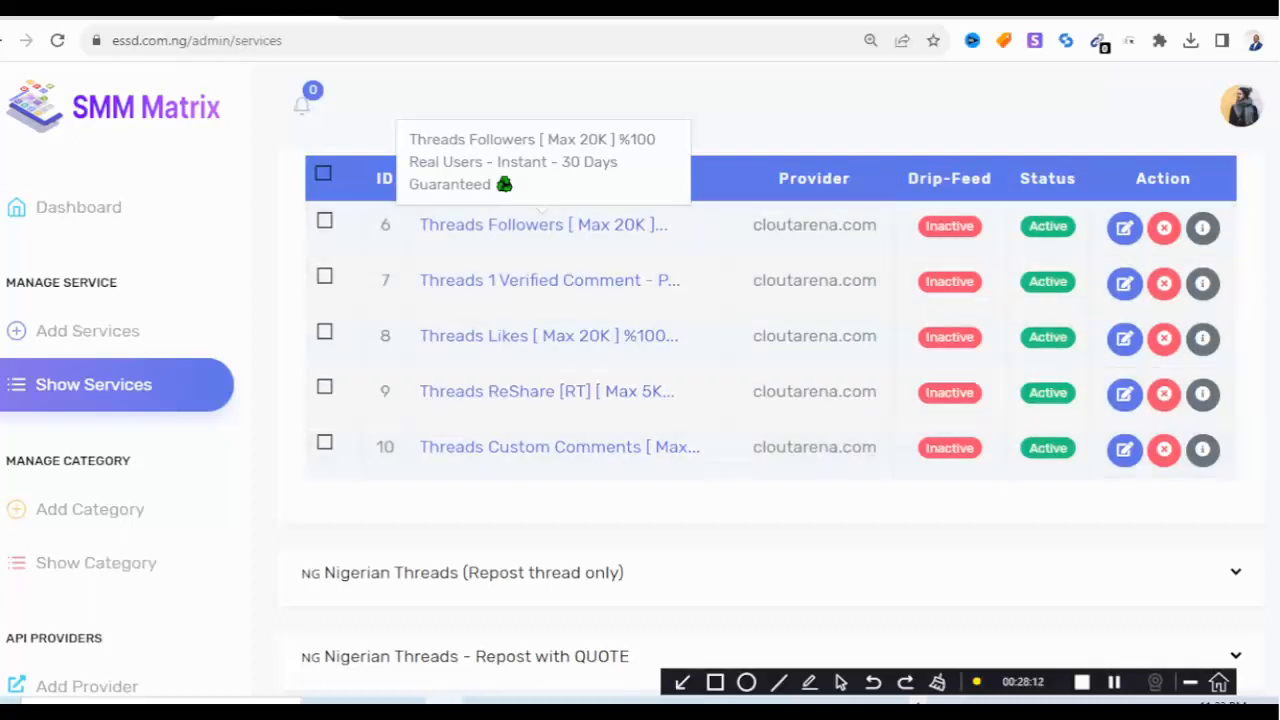
scroll(640, 400, "down", 12)
scroll(640, 400, "down", 3)
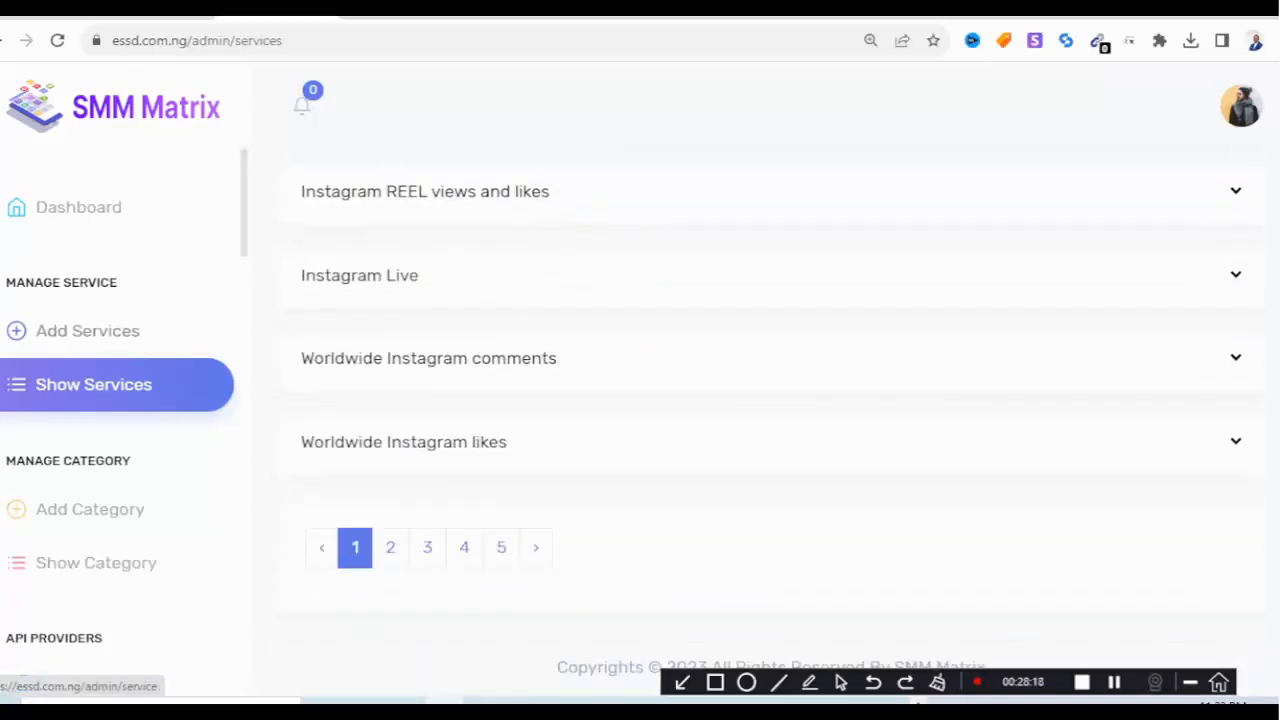
left_click(88, 331)
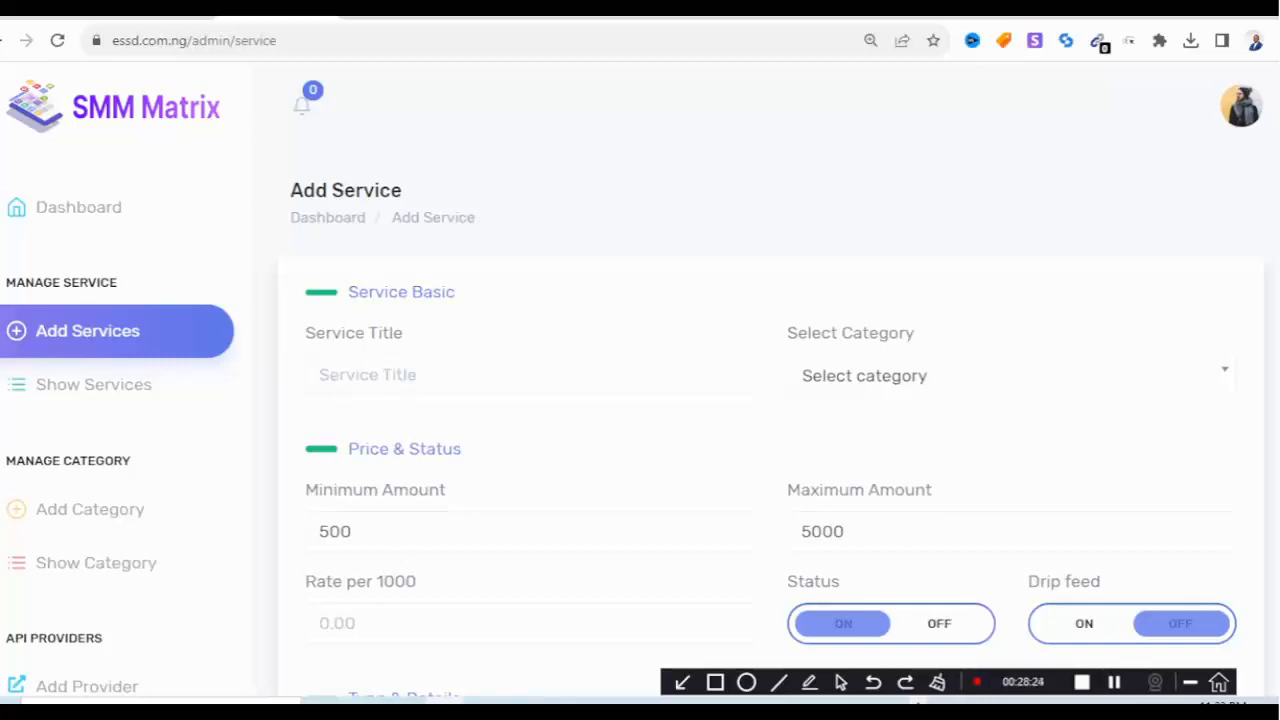
Try category Real Nigerian Twitter RETWEET with type Api, then return to Show Services unsaved.
left_click(1010, 376)
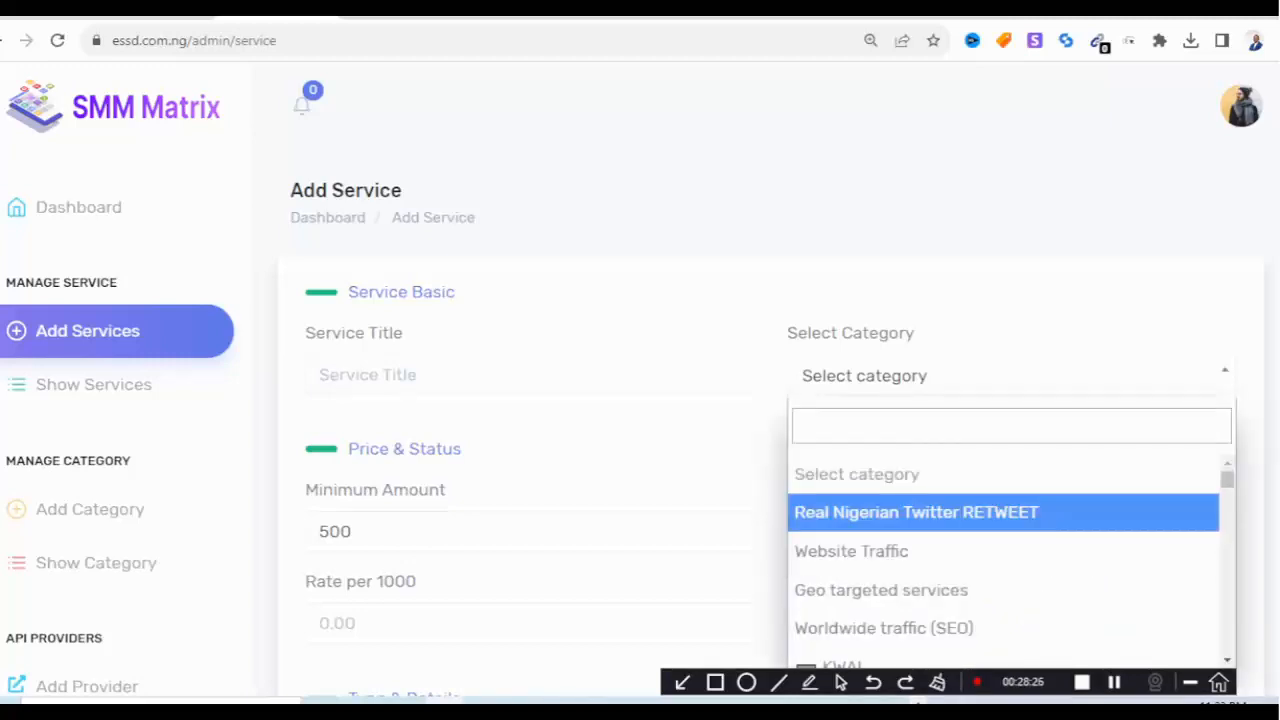
scroll(1000, 528, "down", 3)
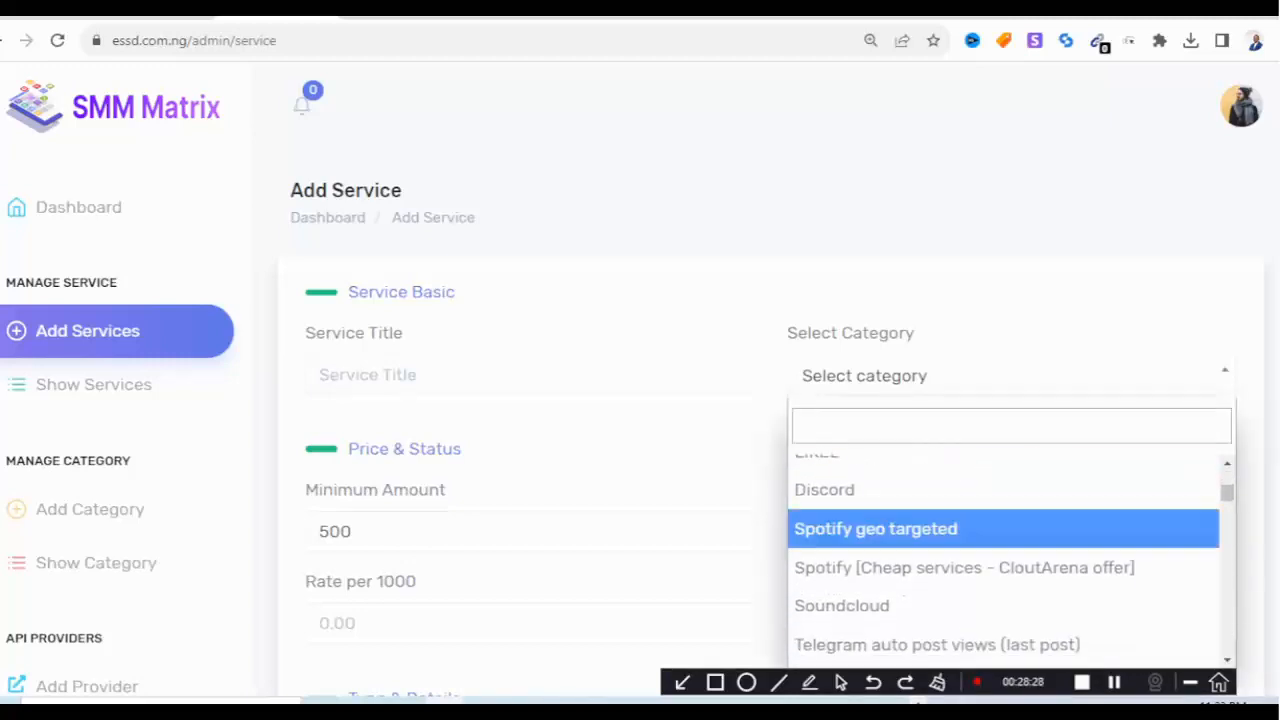
scroll(1000, 528, "up", 5)
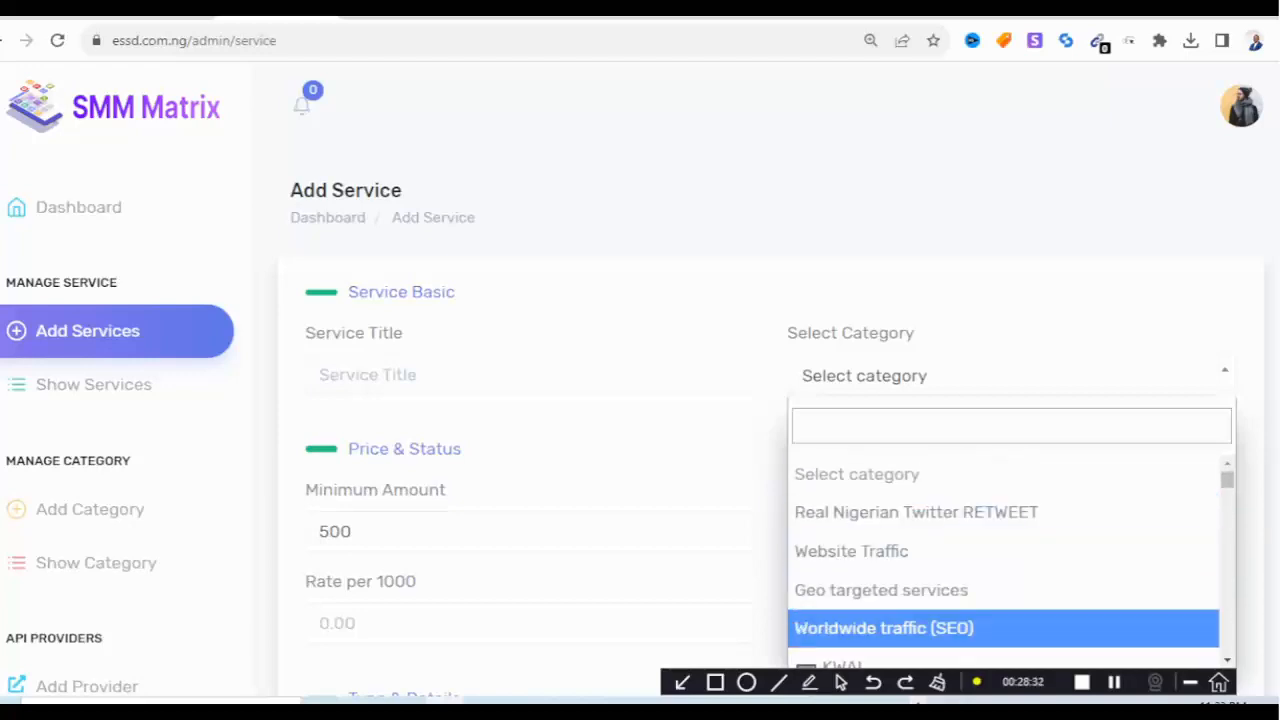
left_click(916, 512)
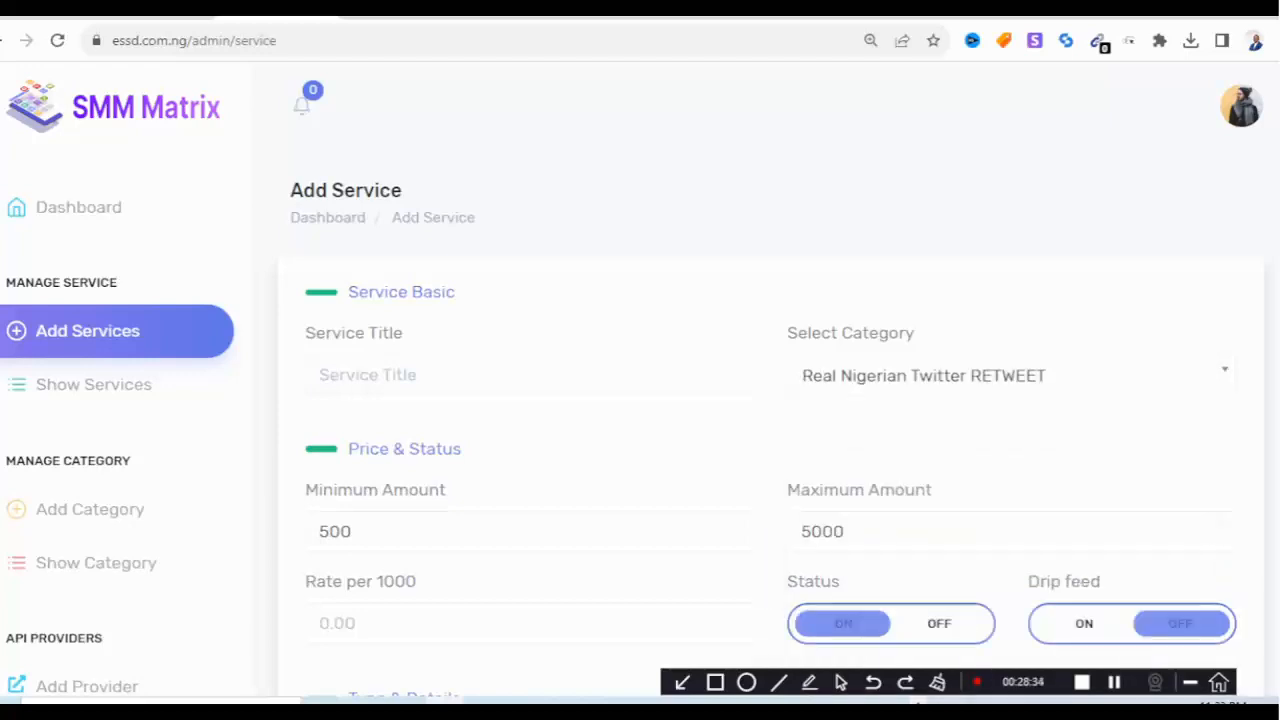
scroll(916, 520, "down", 2)
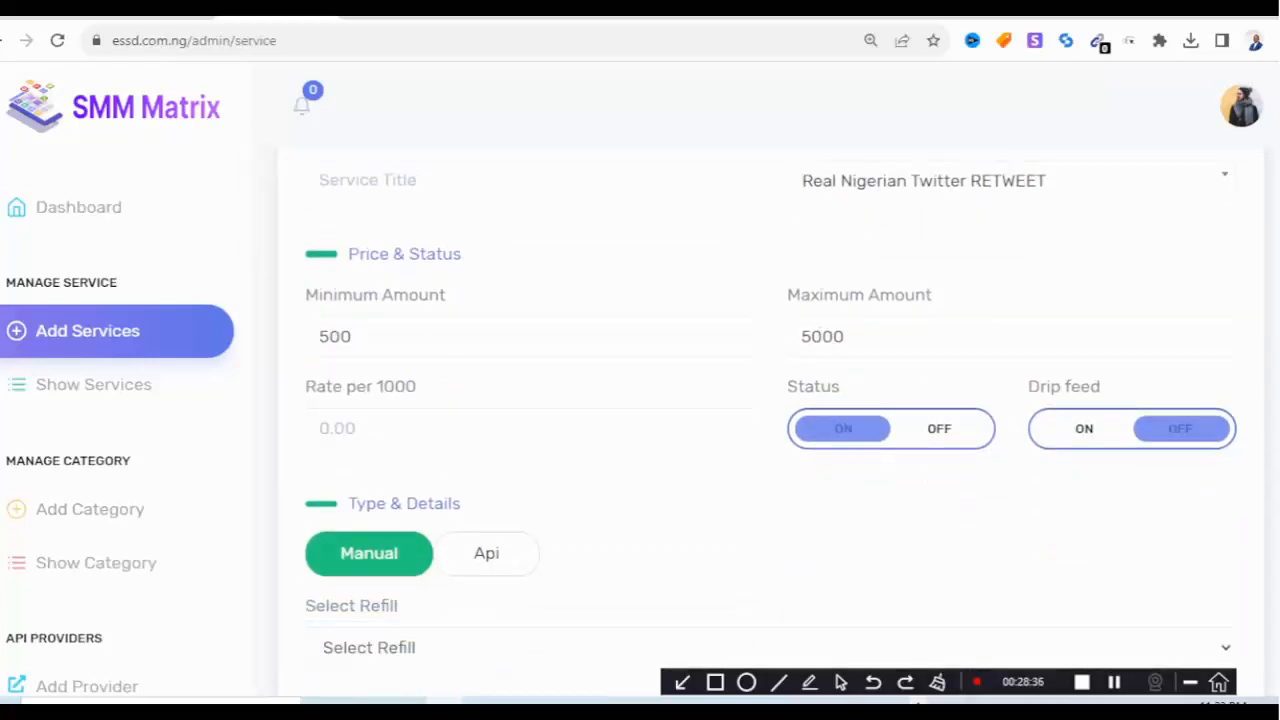
left_click(486, 553)
scroll(770, 420, "down", 3)
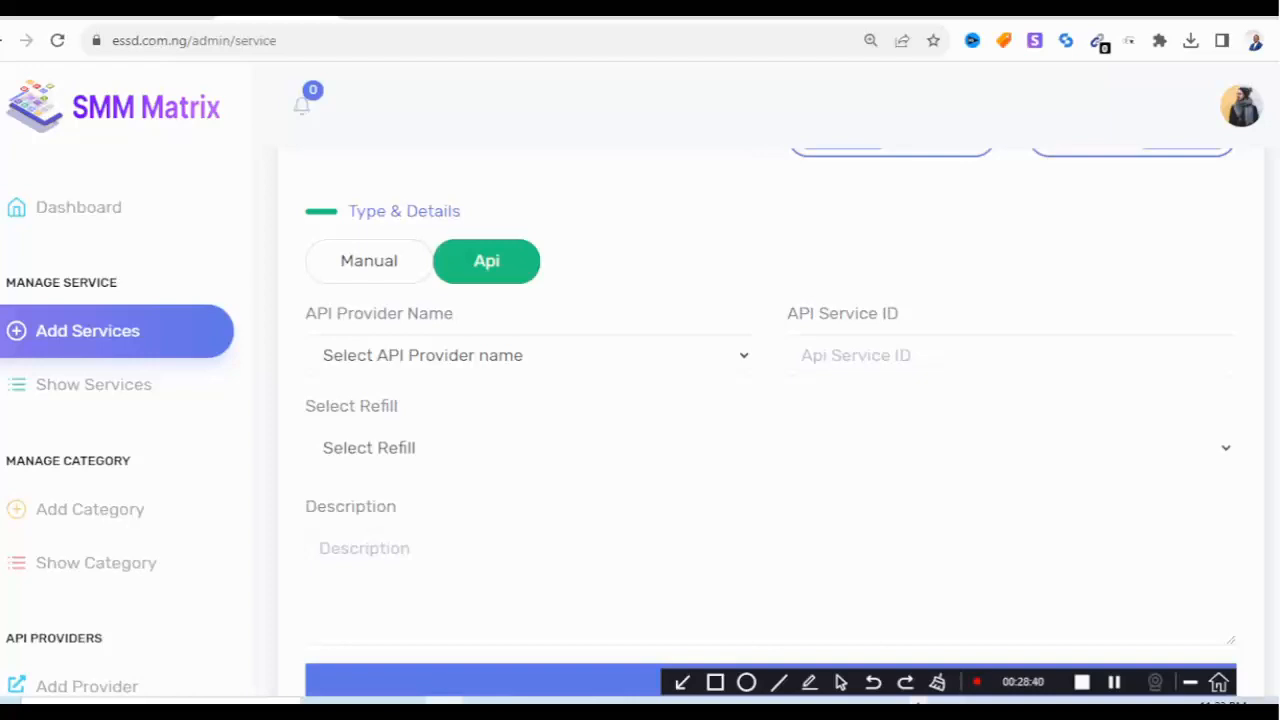
scroll(770, 420, "up", 2)
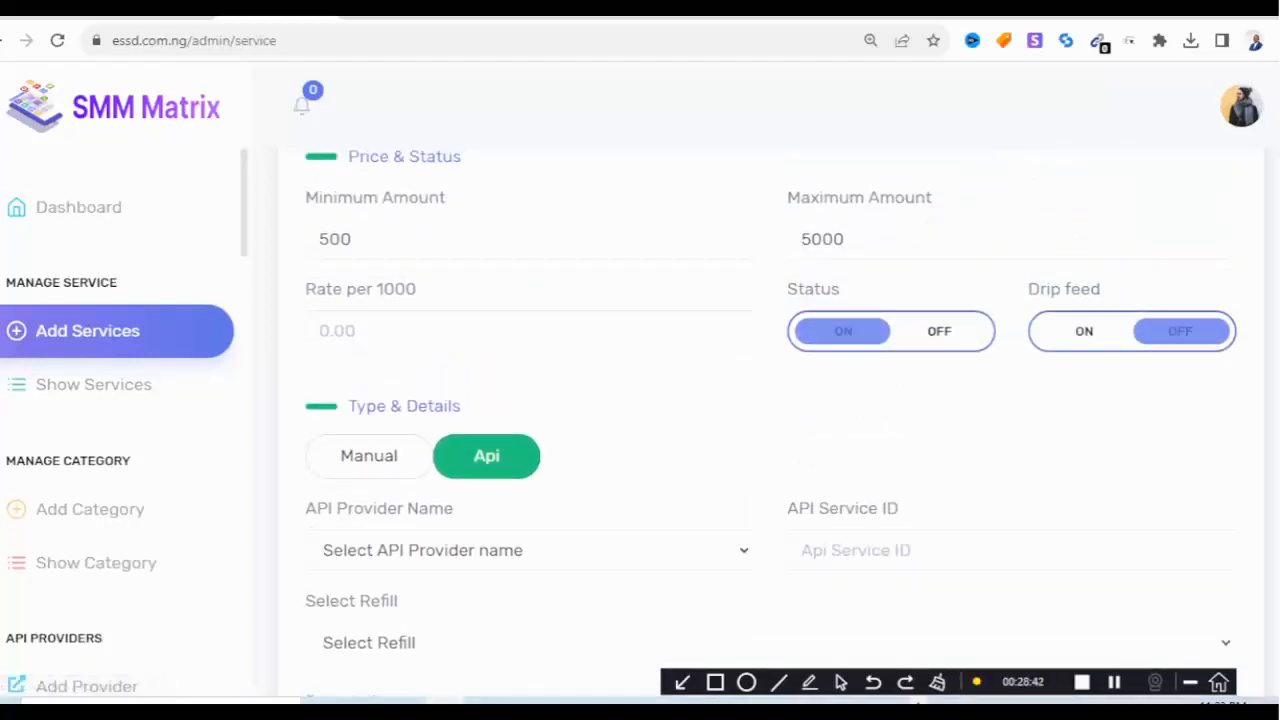
left_click(93, 384)
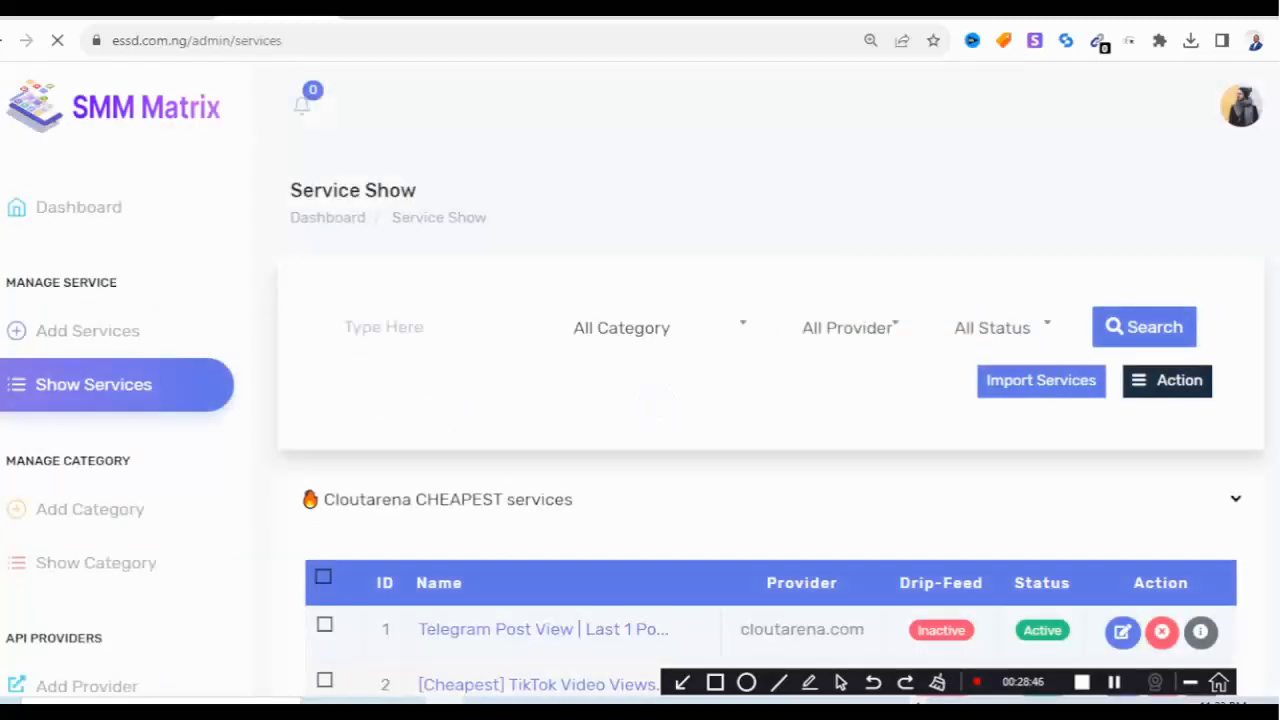
Expand Manage Content in the sidebar to list the editable site sections.
scroll(700, 420, "down", 3)
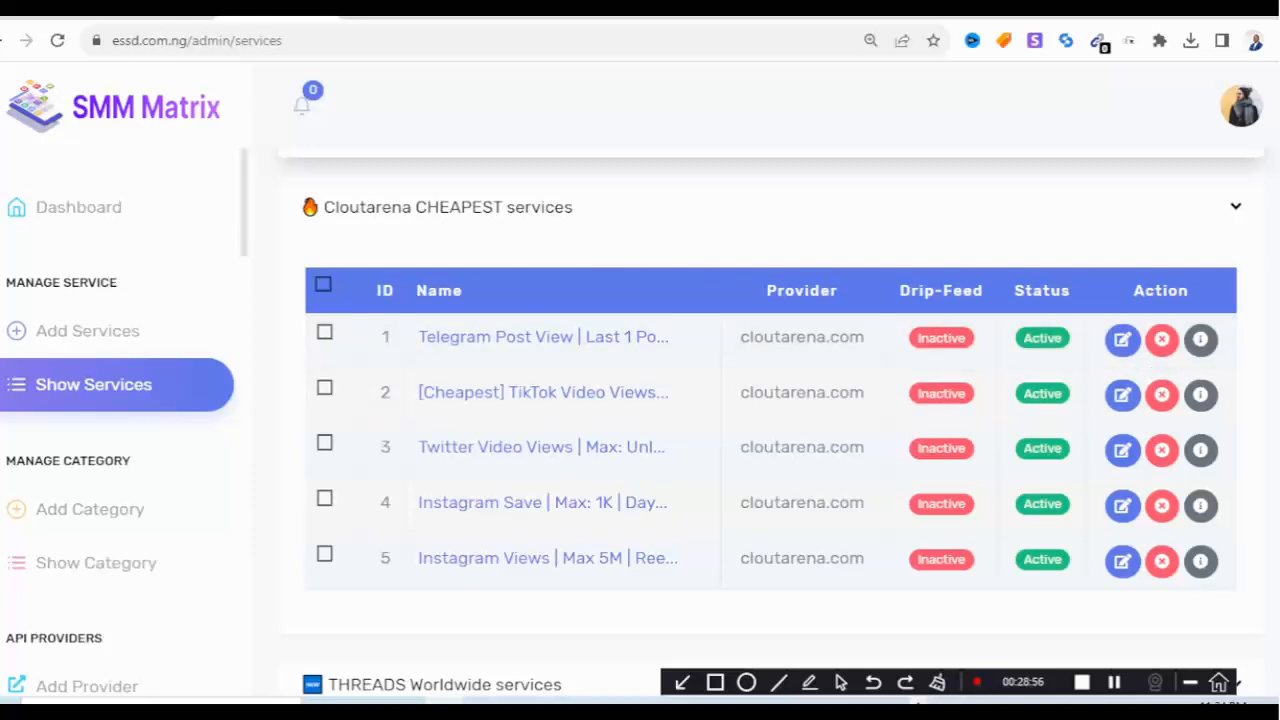
scroll(120, 400, "down", 10)
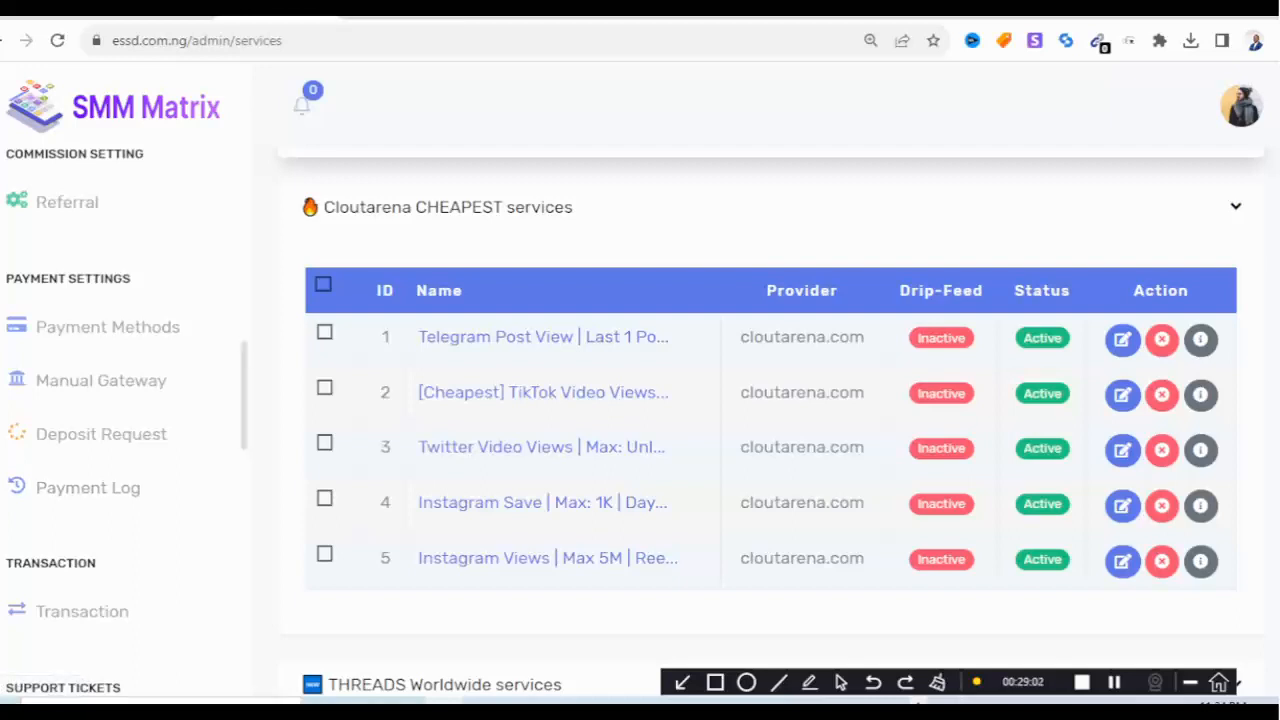
scroll(120, 400, "down", 5)
scroll(120, 400, "down", 4)
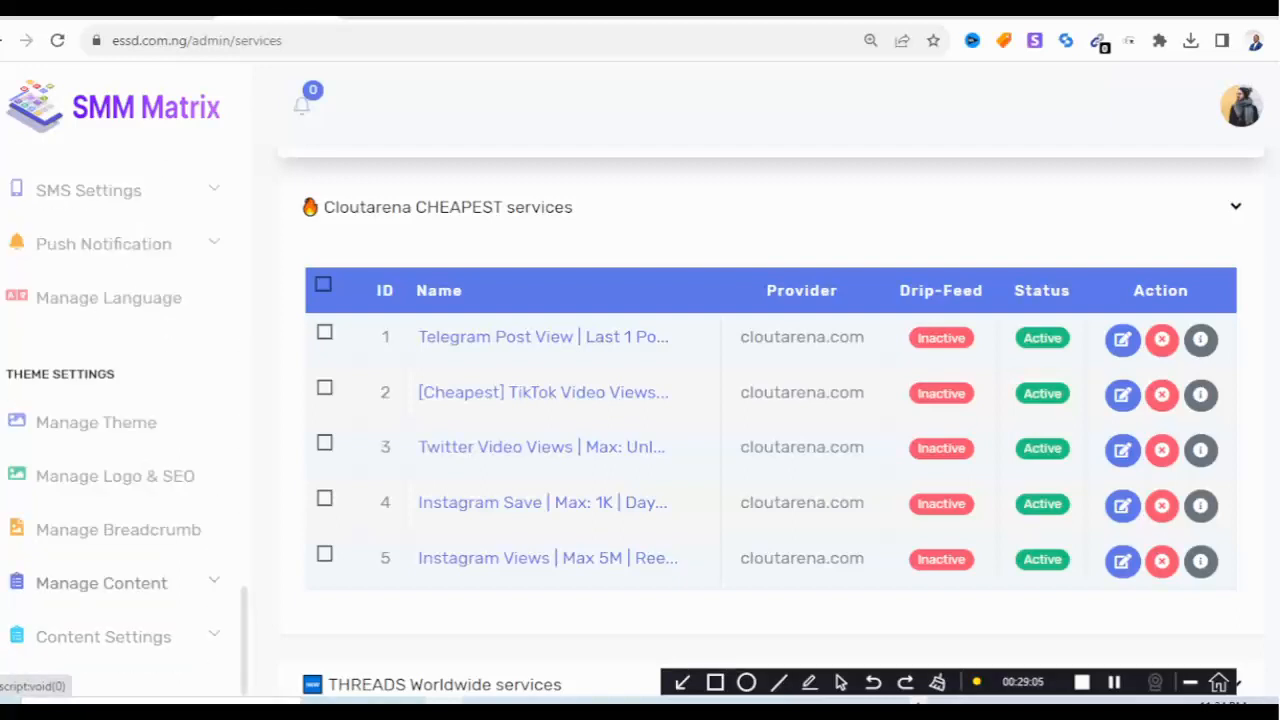
left_click(101, 583)
scroll(101, 588, "down", 3)
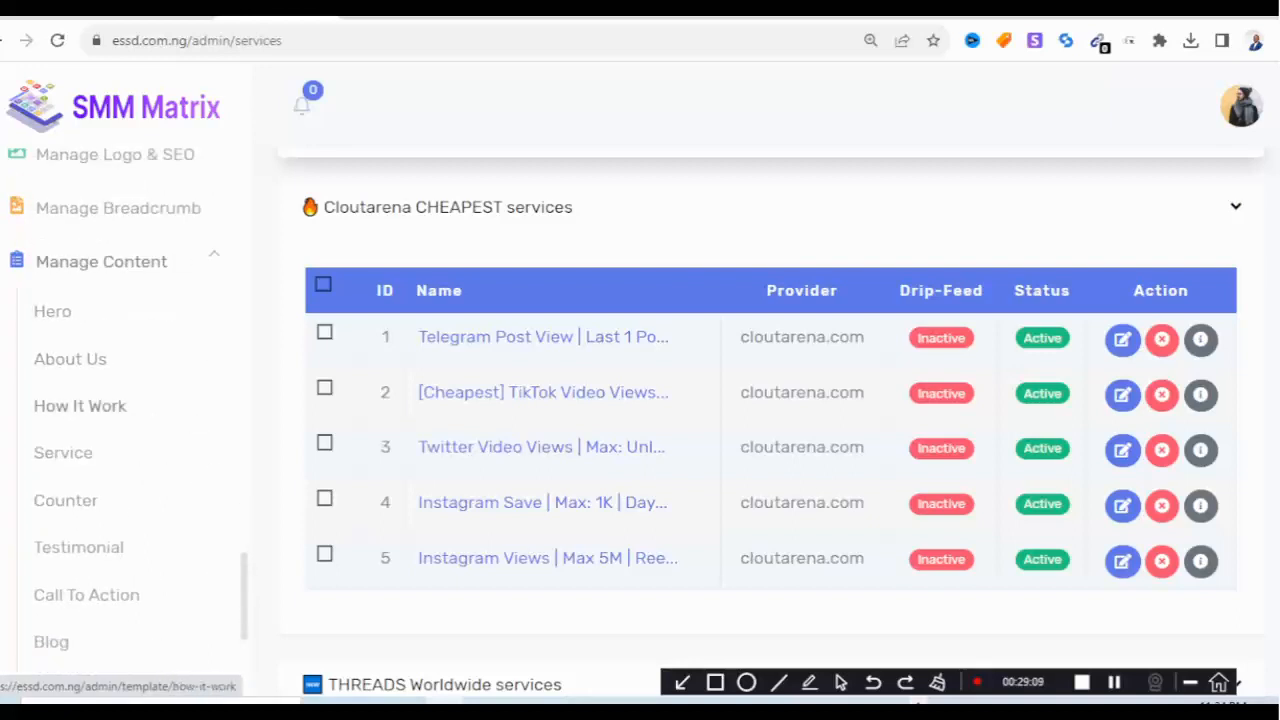
scroll(90, 598, "down", 3)
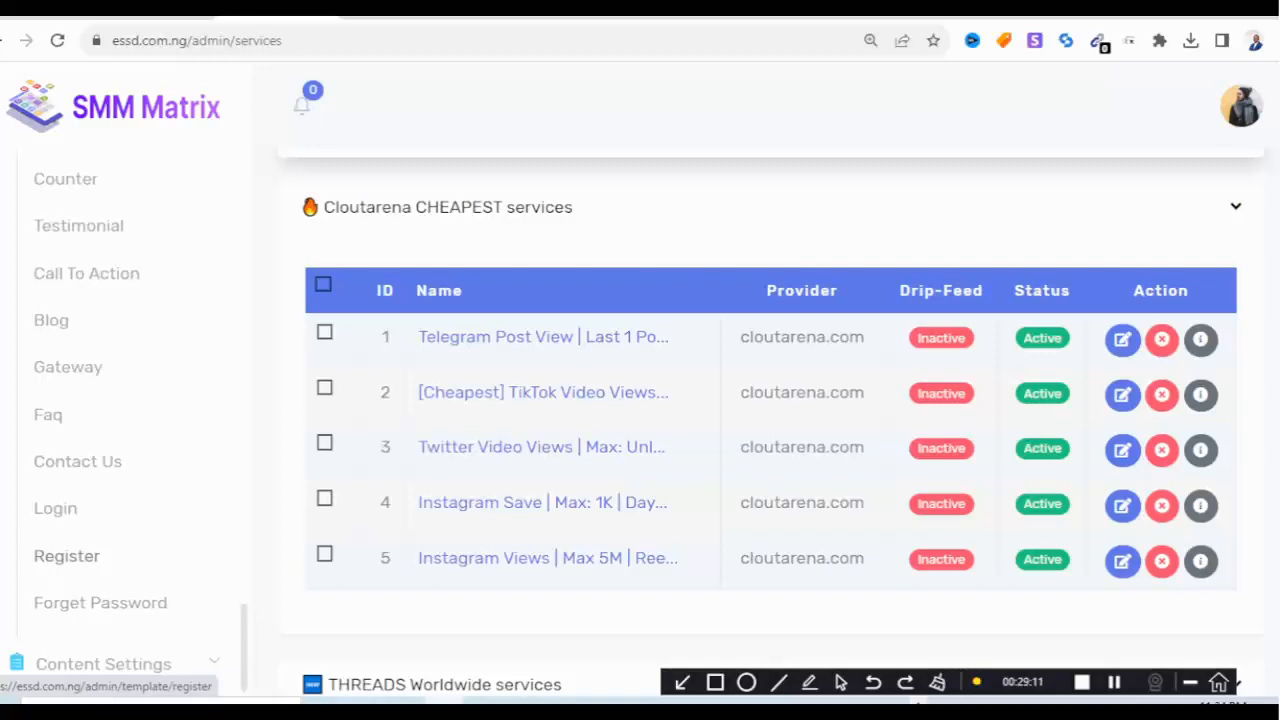
scroll(50, 420, "up", 1)
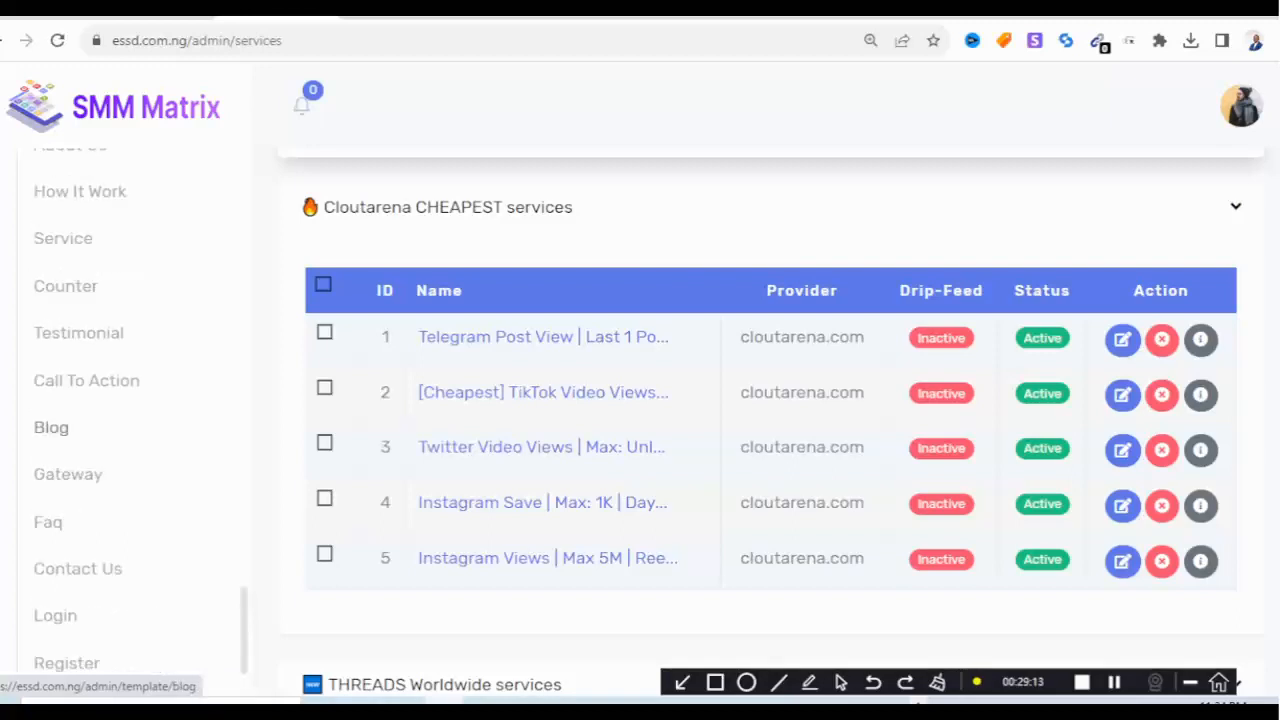
scroll(60, 400, "up", 3)
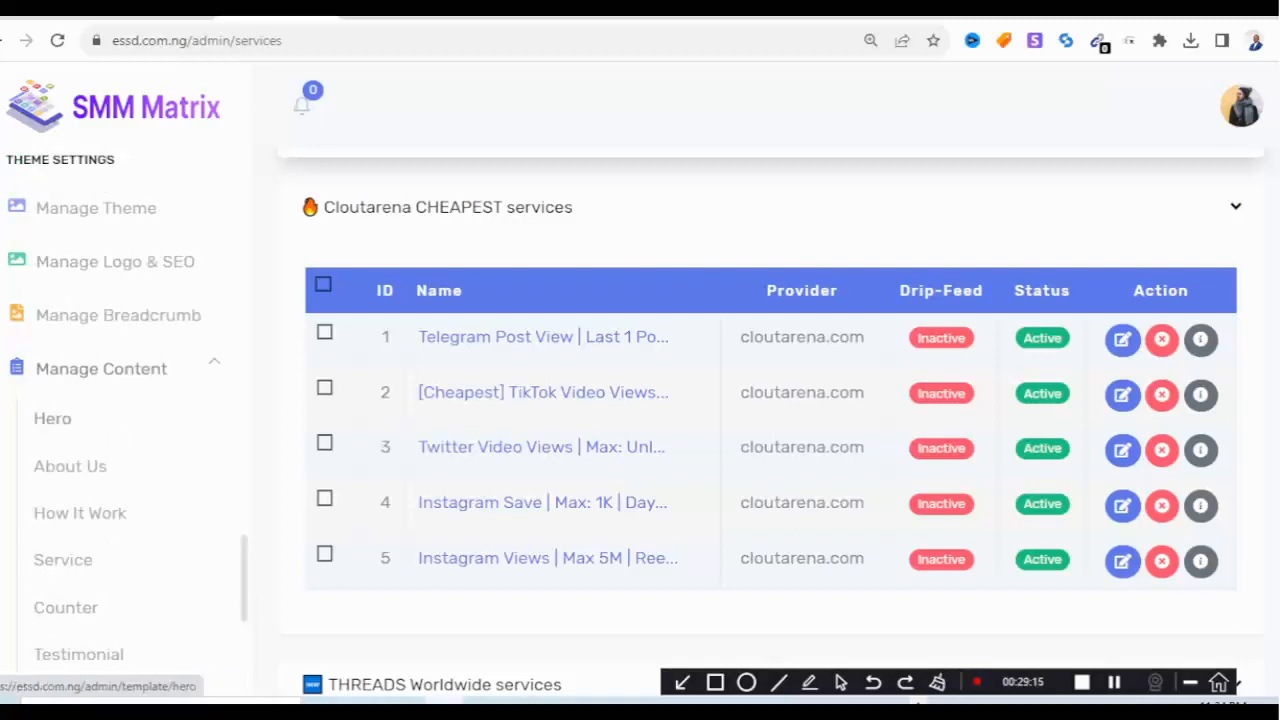
Open the Hero editor and review its title, description, button link and image.
left_click(52, 418)
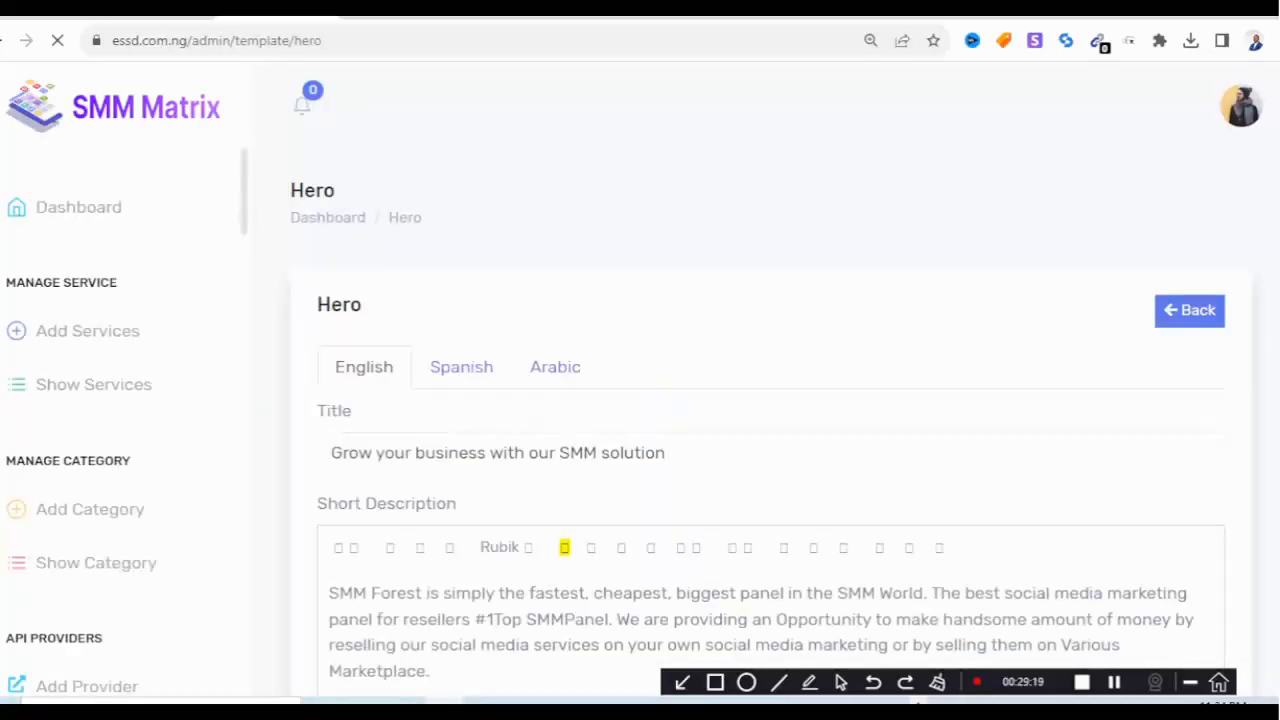
scroll(665, 405, "down", 5)
scroll(770, 420, "down", 2)
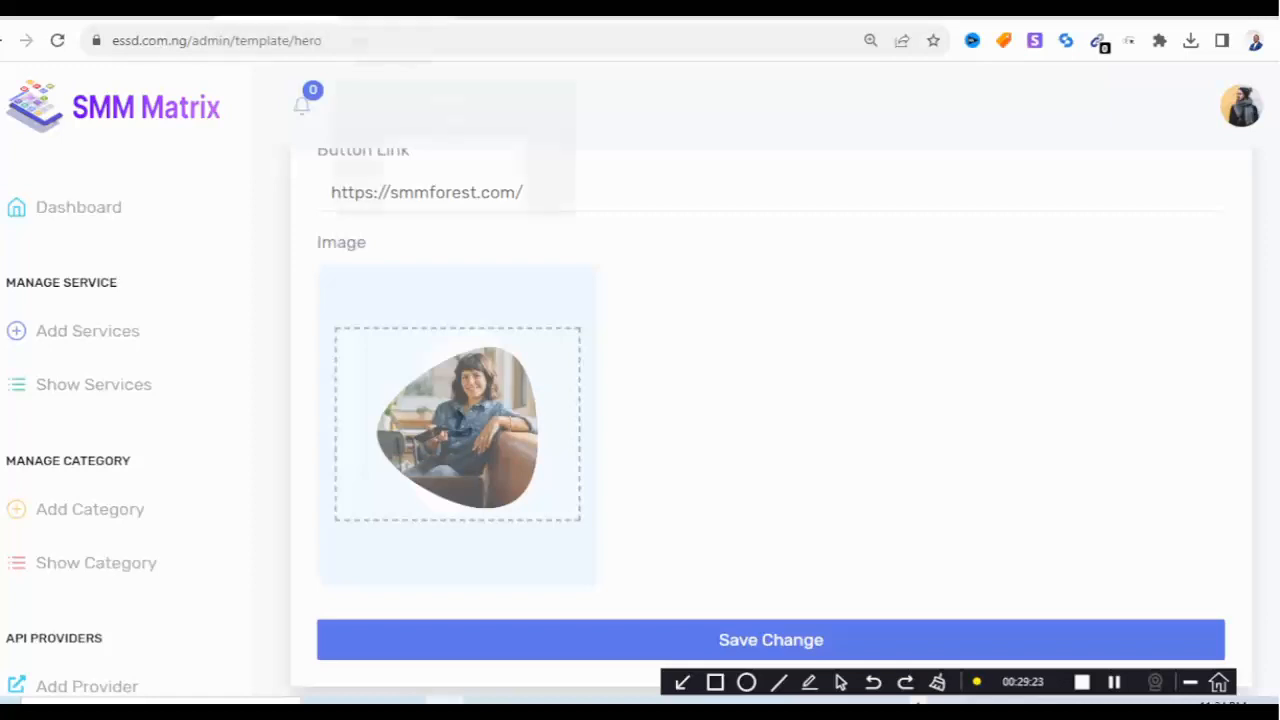
left_click(398, 14)
Load the essd.com.ng live homepage to view its hero, then switch to cPanel cron jobs.
left_click(518, 14)
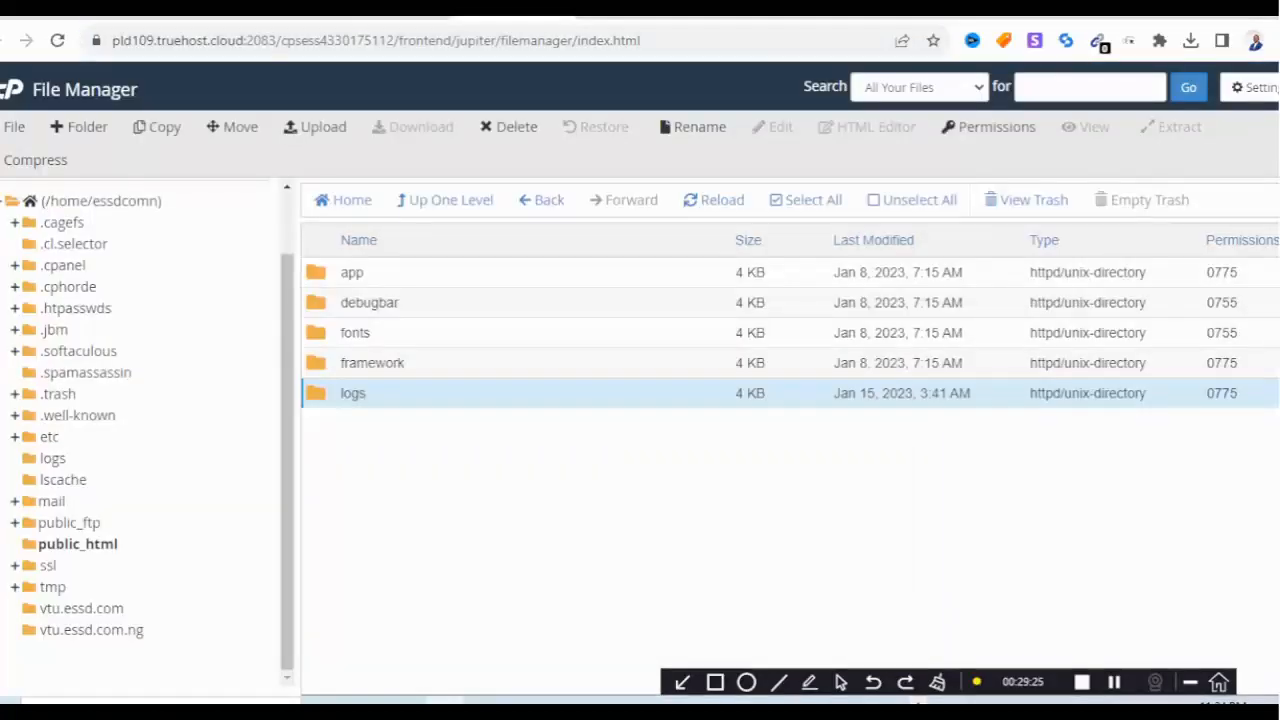
left_click(638, 14)
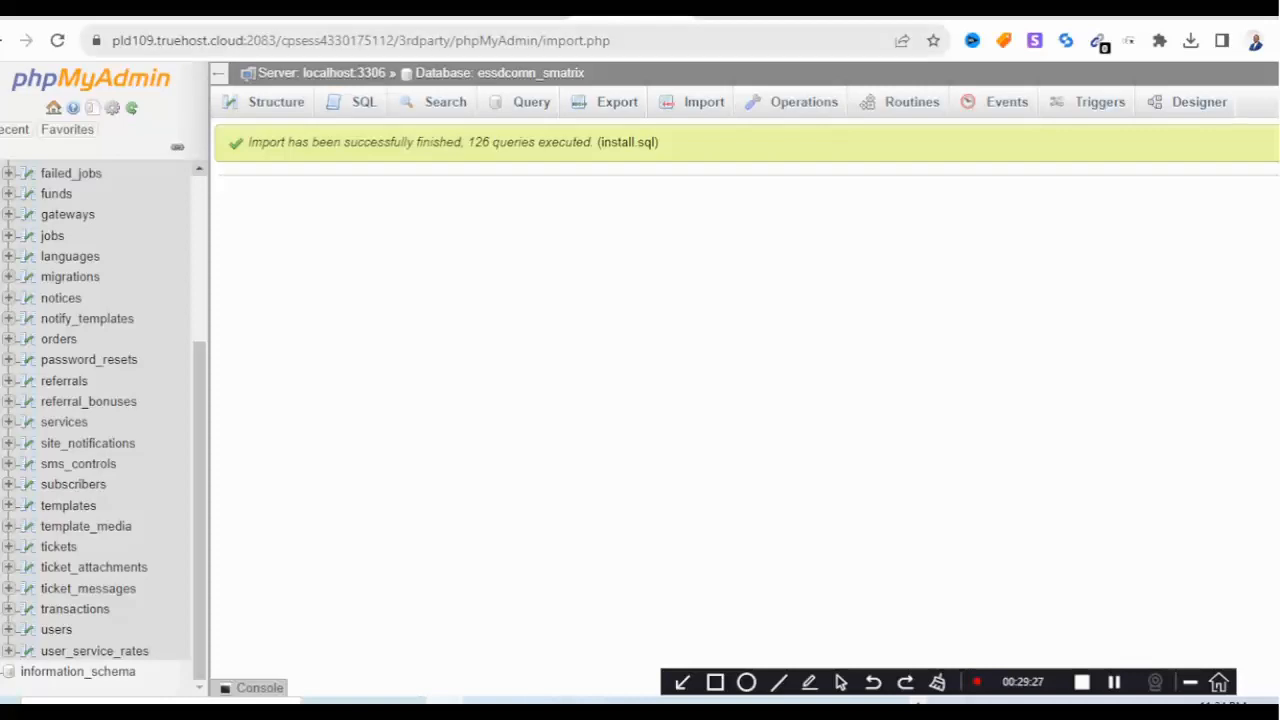
left_click(640, 41)
type("ESS")
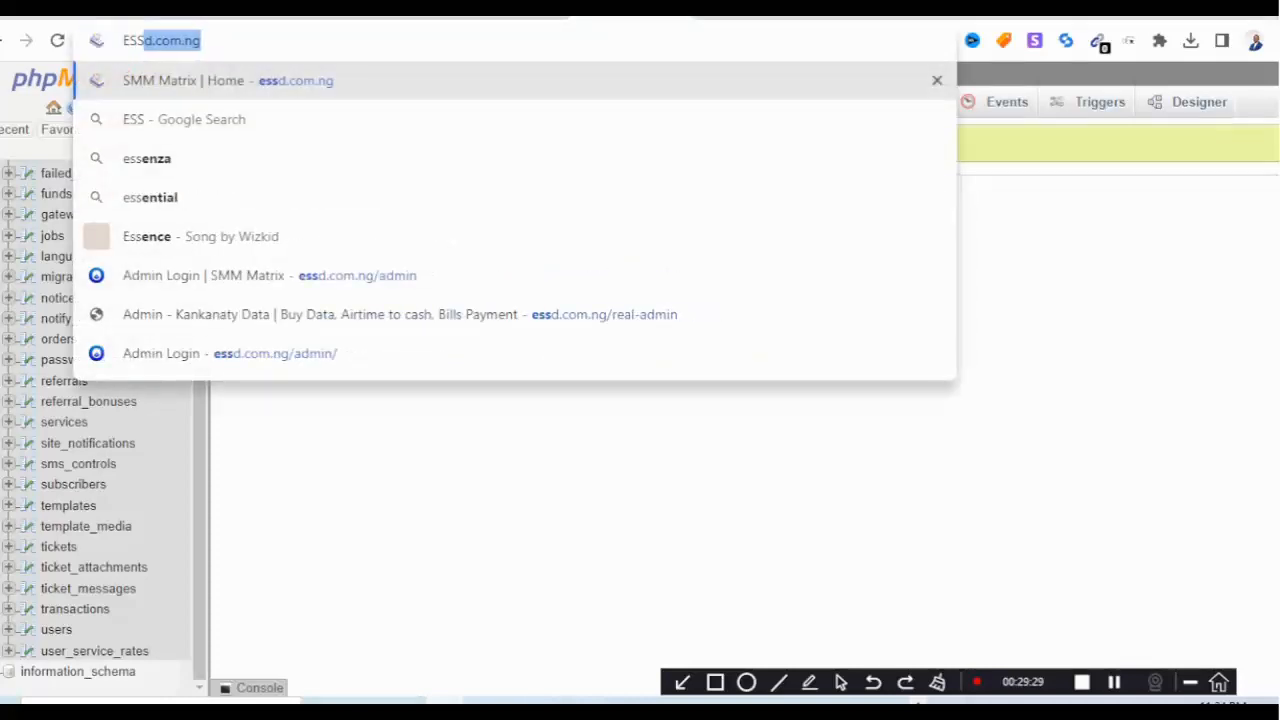
key("Return")
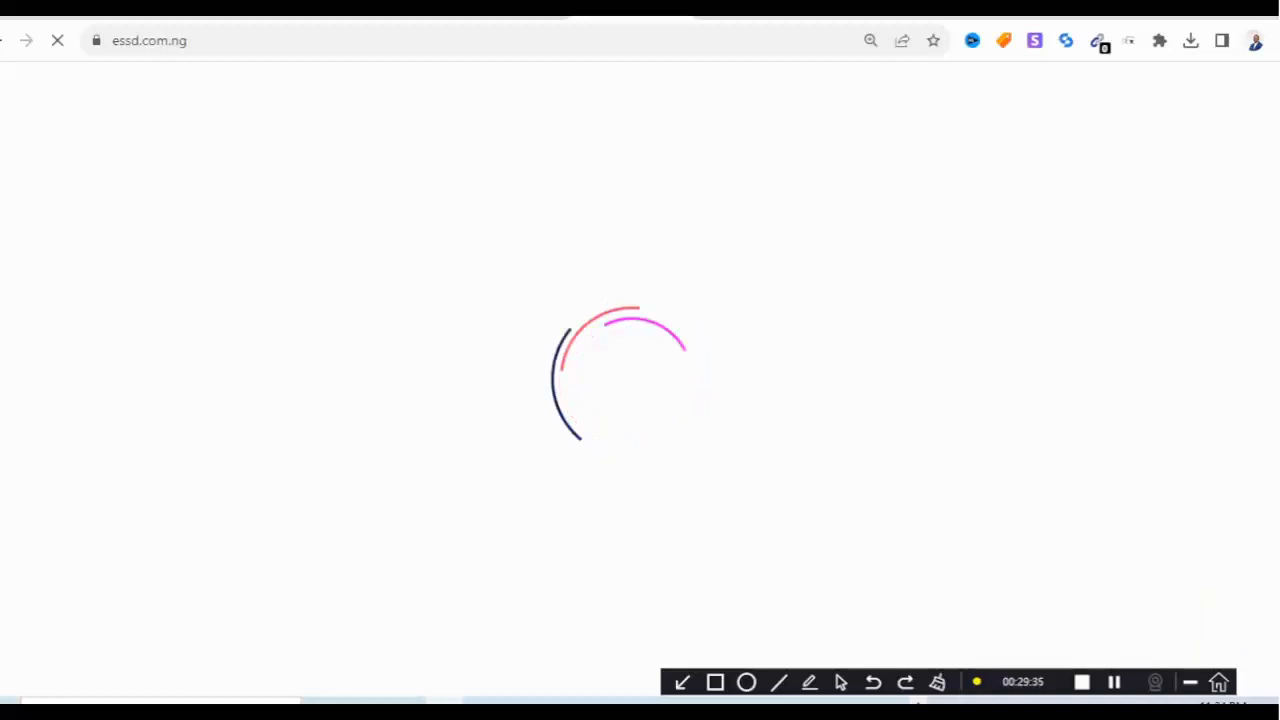
scroll(632, 441, "down", 1)
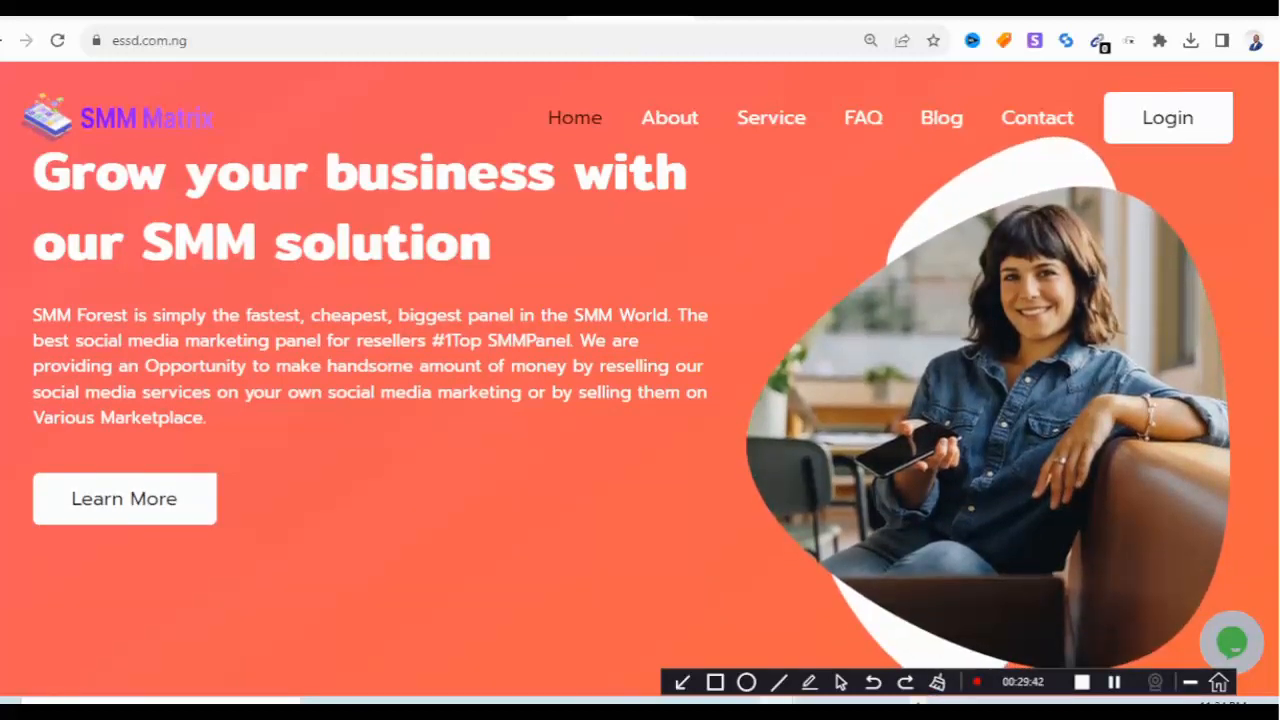
left_click(160, 15)
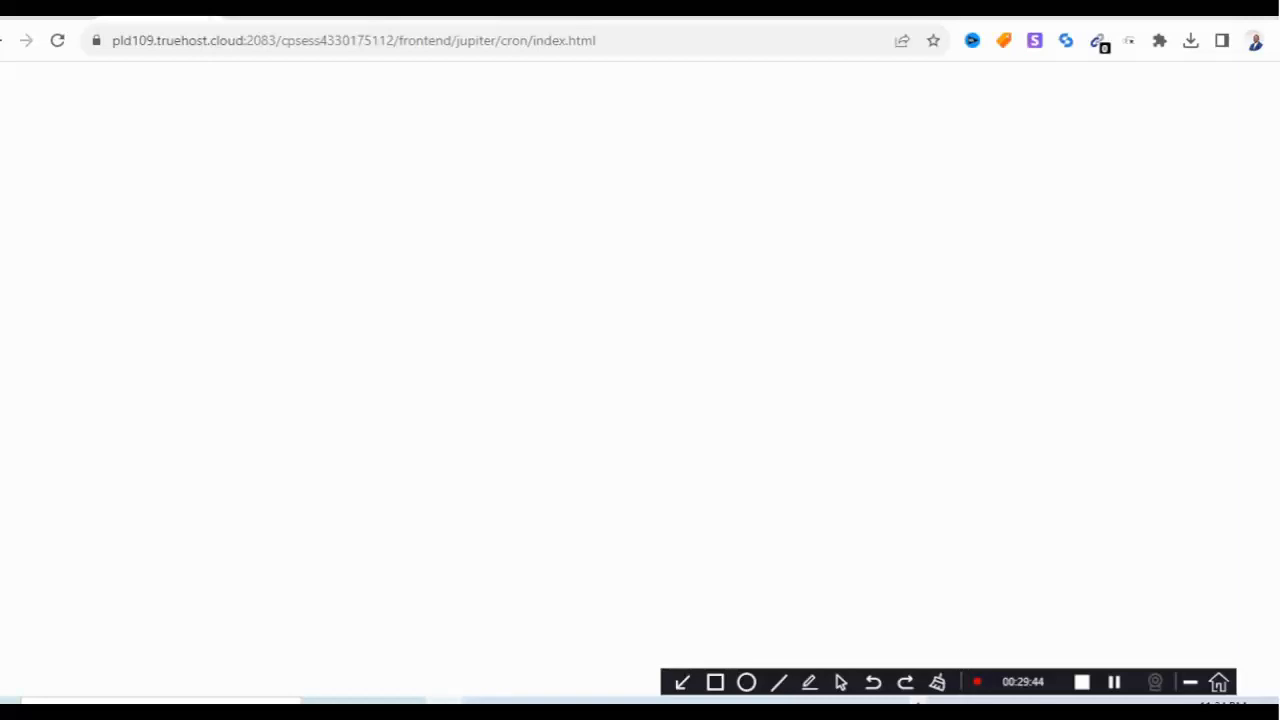
Return to the Hero editor and cancel the hero image picker twice, keeping the current image.
left_click(284, 16)
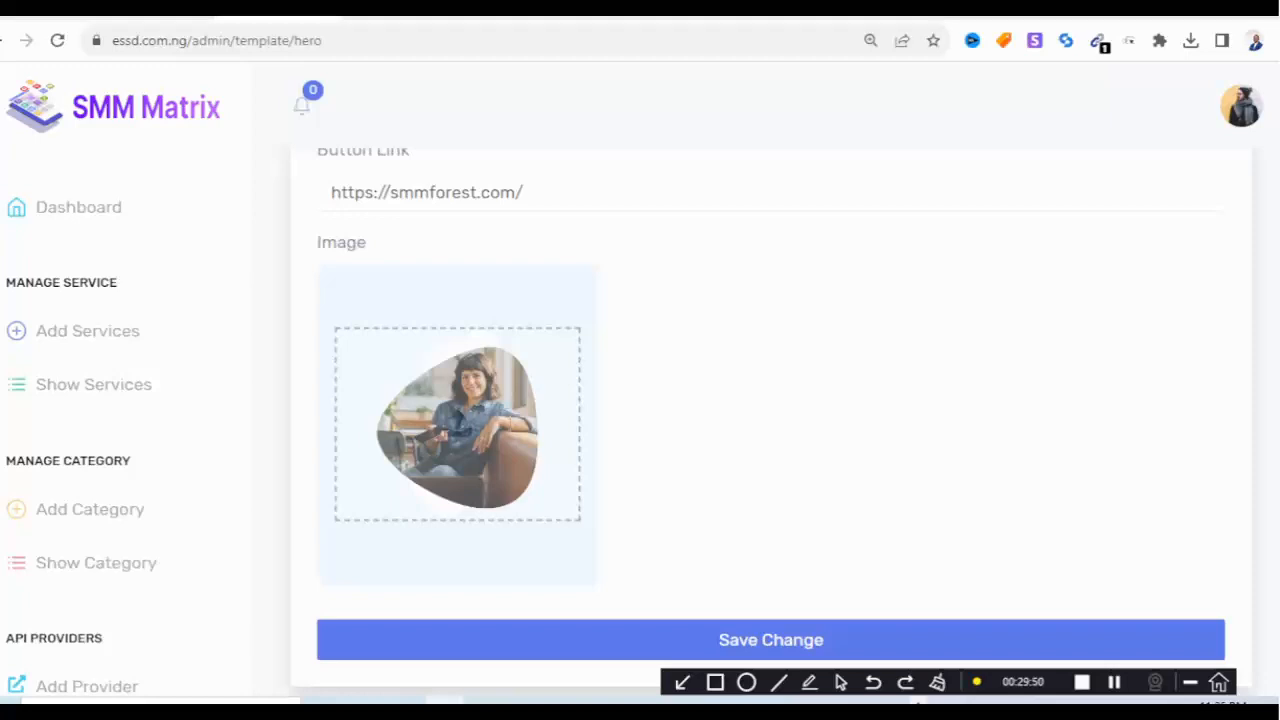
left_click(458, 410)
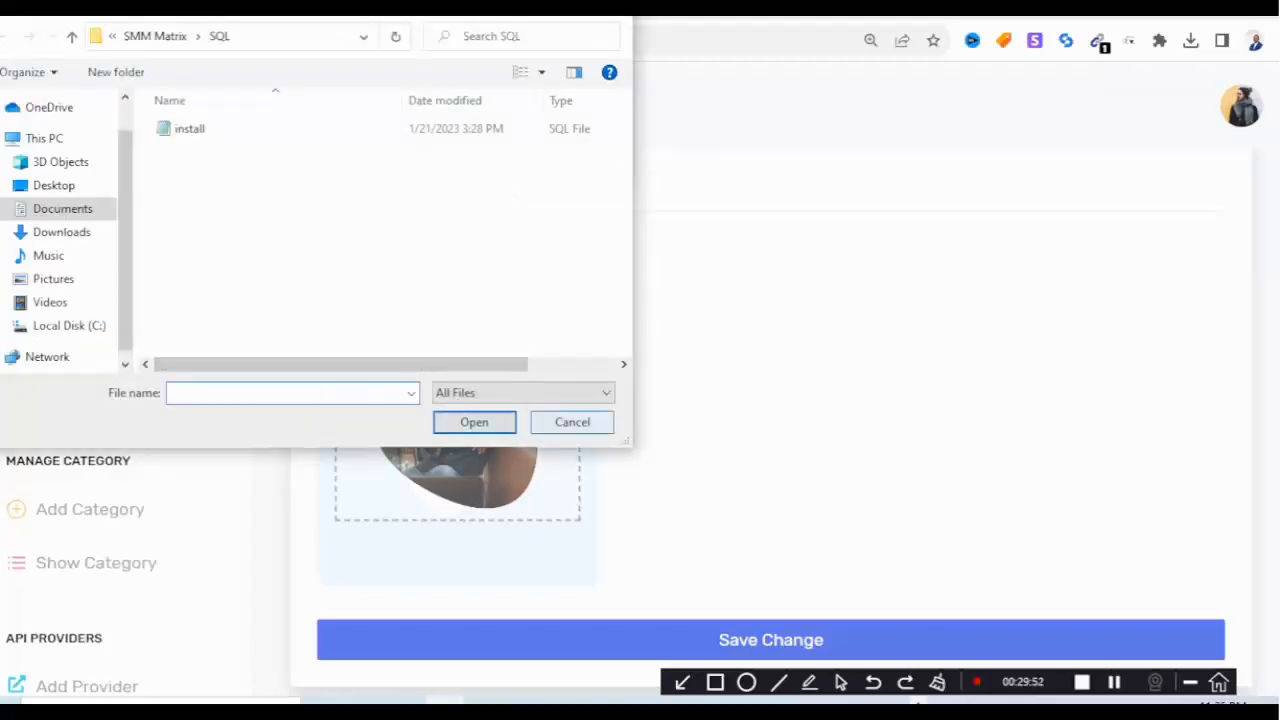
left_click(572, 421)
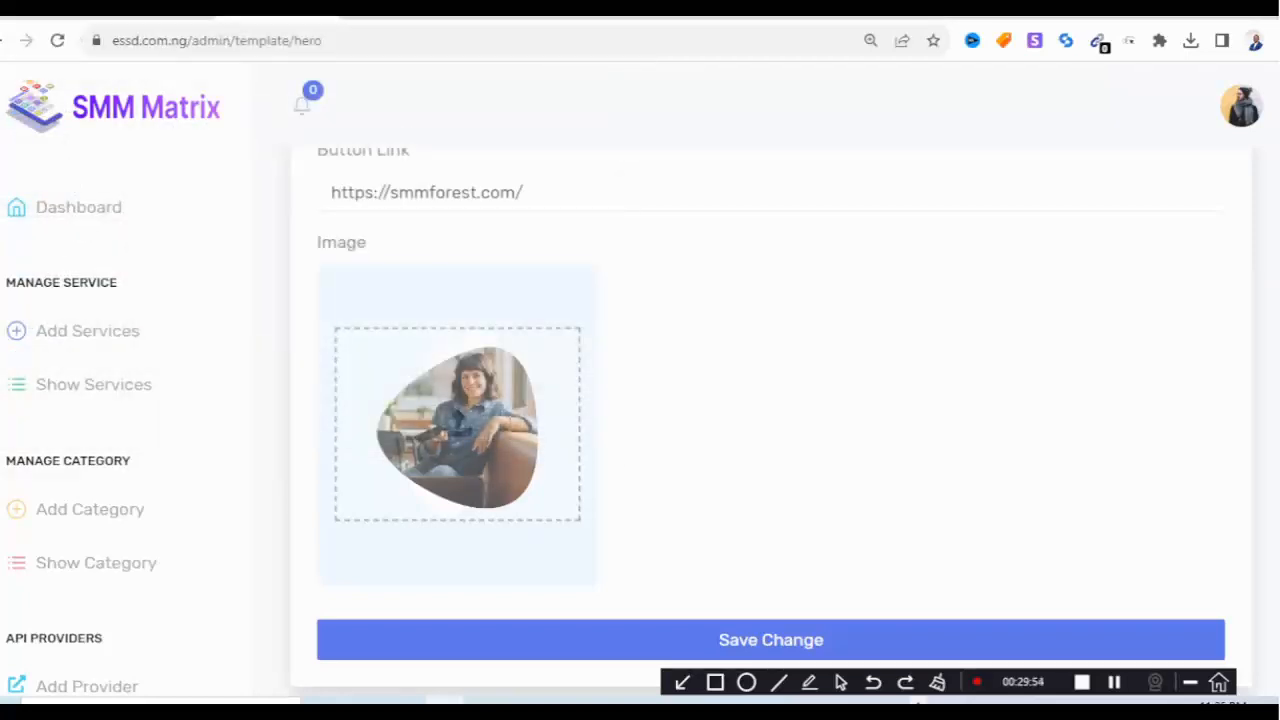
left_click(458, 424)
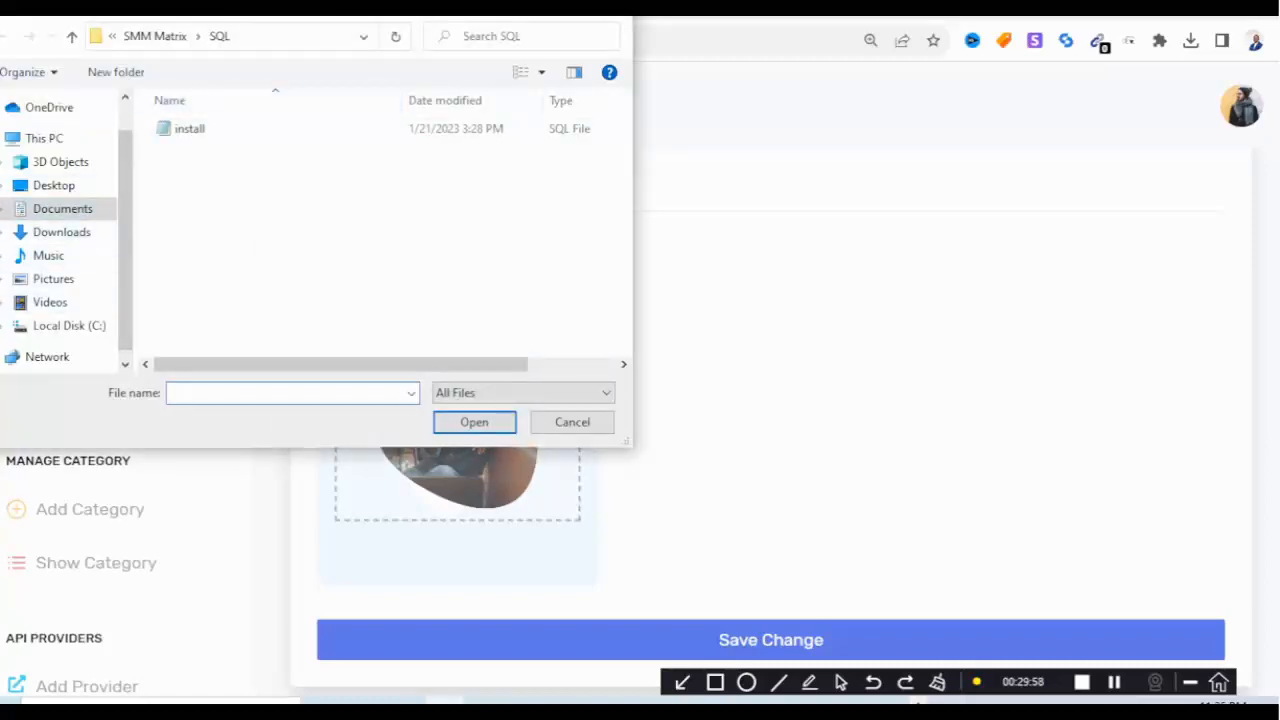
left_click(572, 421)
Scroll the admin sidebar up and down to browse its menu.
scroll(572, 421, "up", 3)
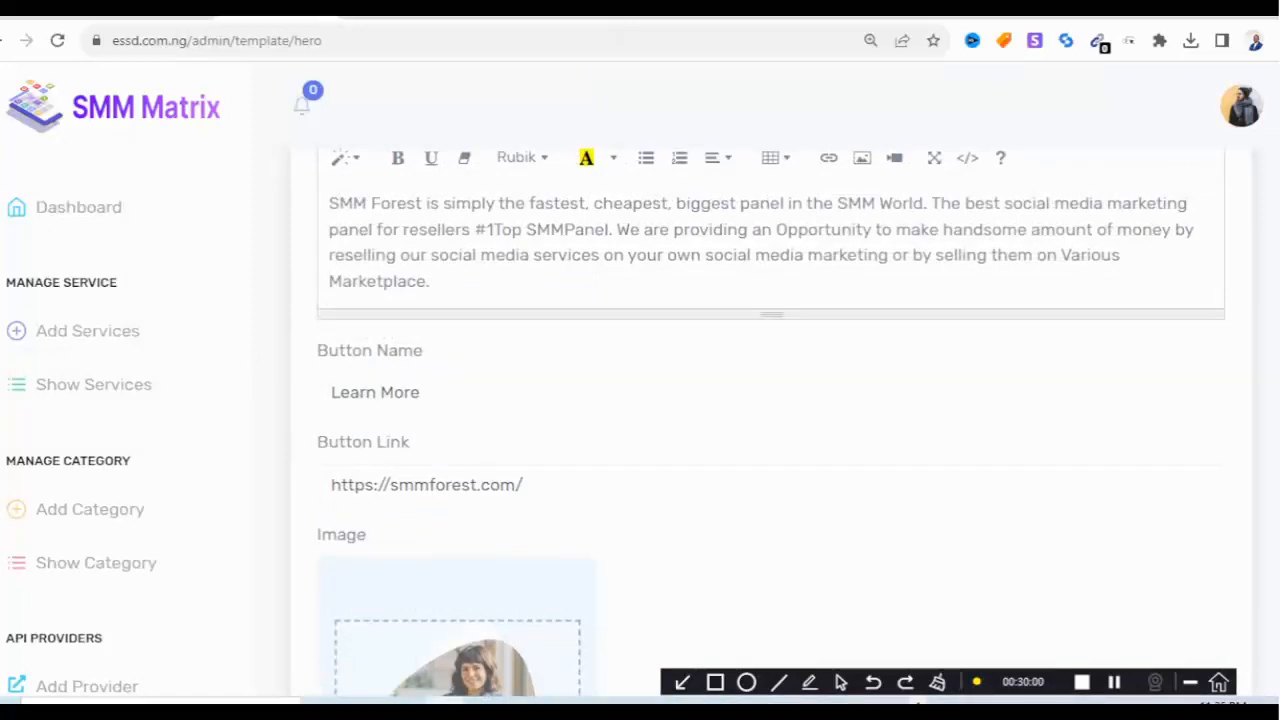
scroll(572, 421, "up", 2)
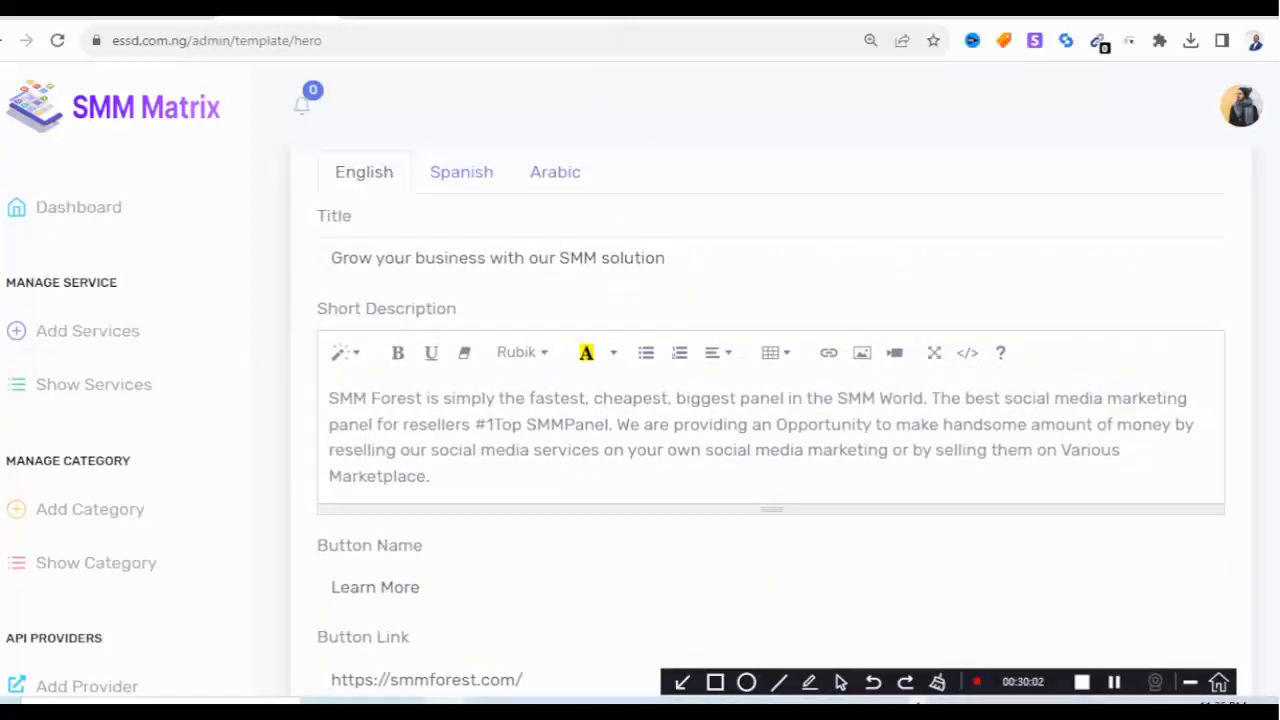
scroll(100, 487, "down", 9)
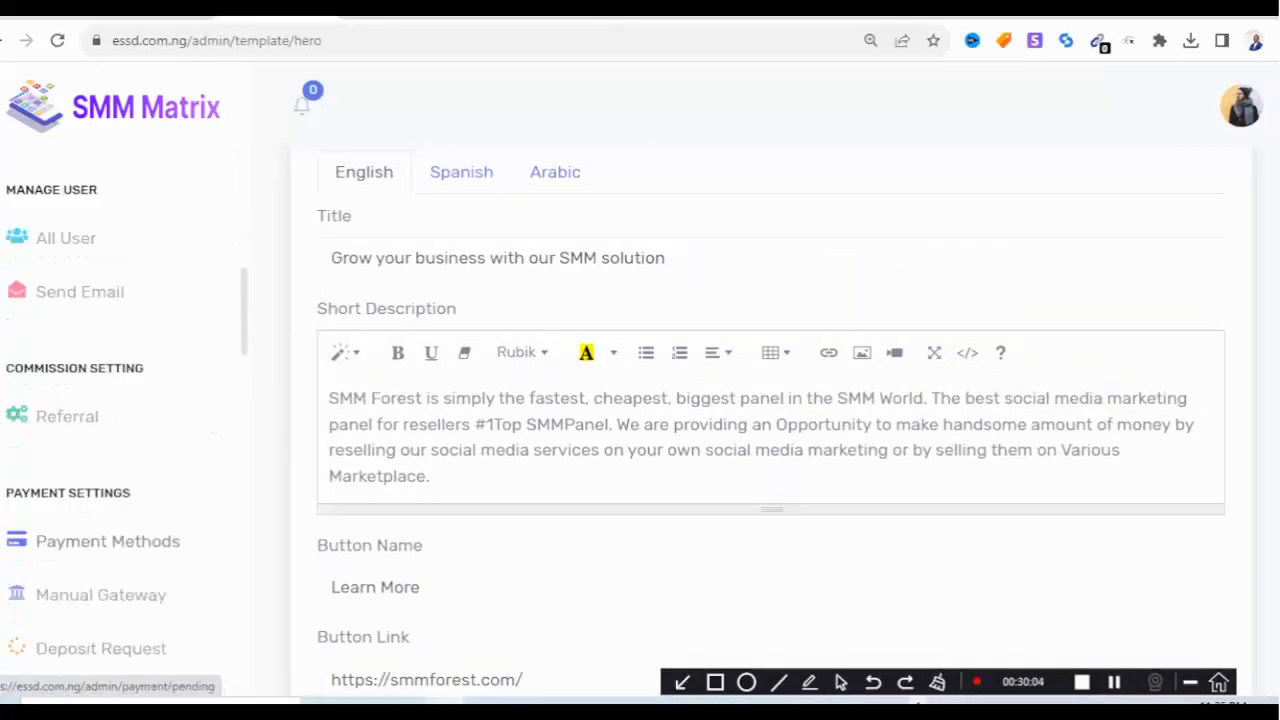
scroll(100, 487, "down", 2)
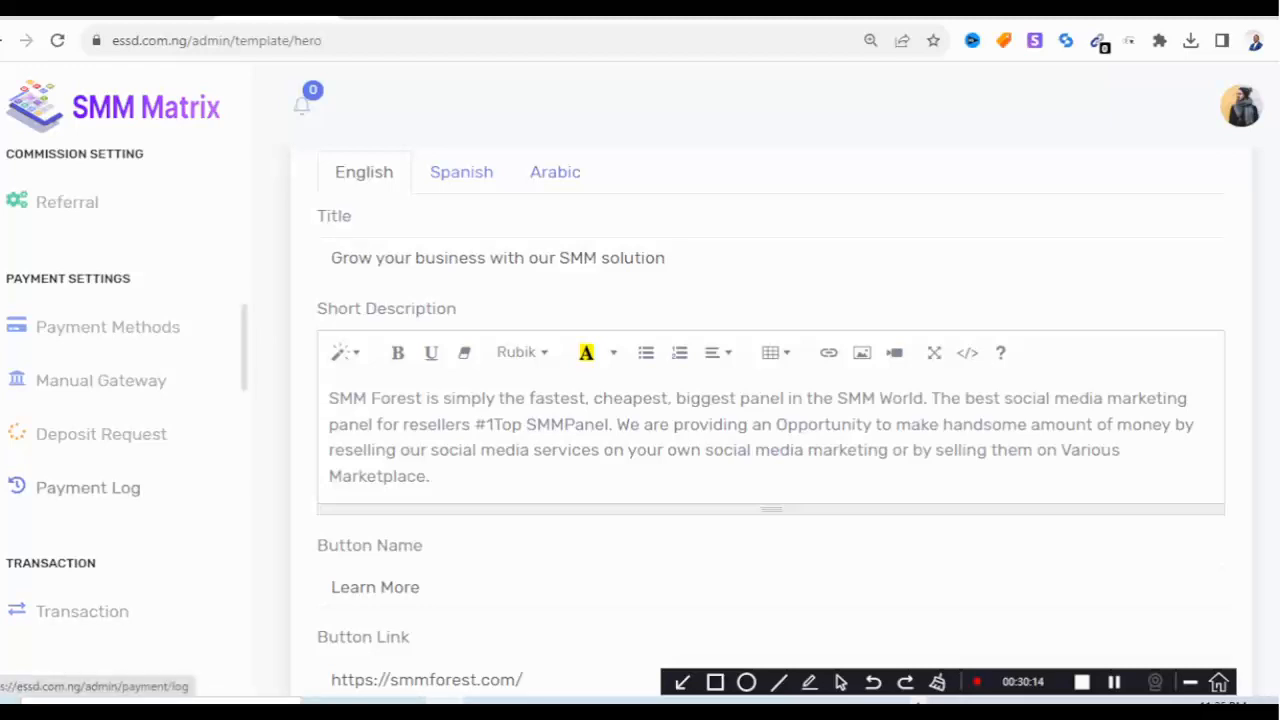
scroll(100, 580, "up", 3)
scroll(100, 580, "down", 1)
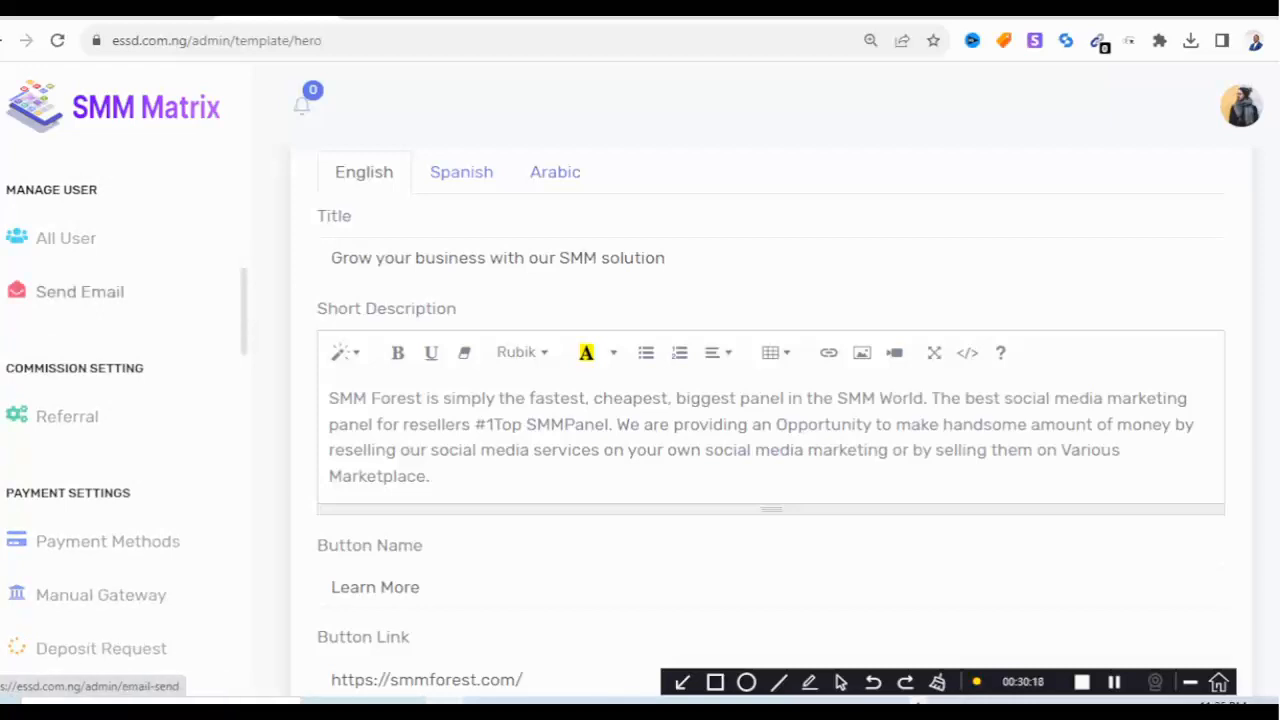
scroll(100, 400, "up", 3)
scroll(100, 400, "down", 1)
On Referral Commission, generate five Funding Bonus levels and set Level 1 to 5.
left_click(67, 523)
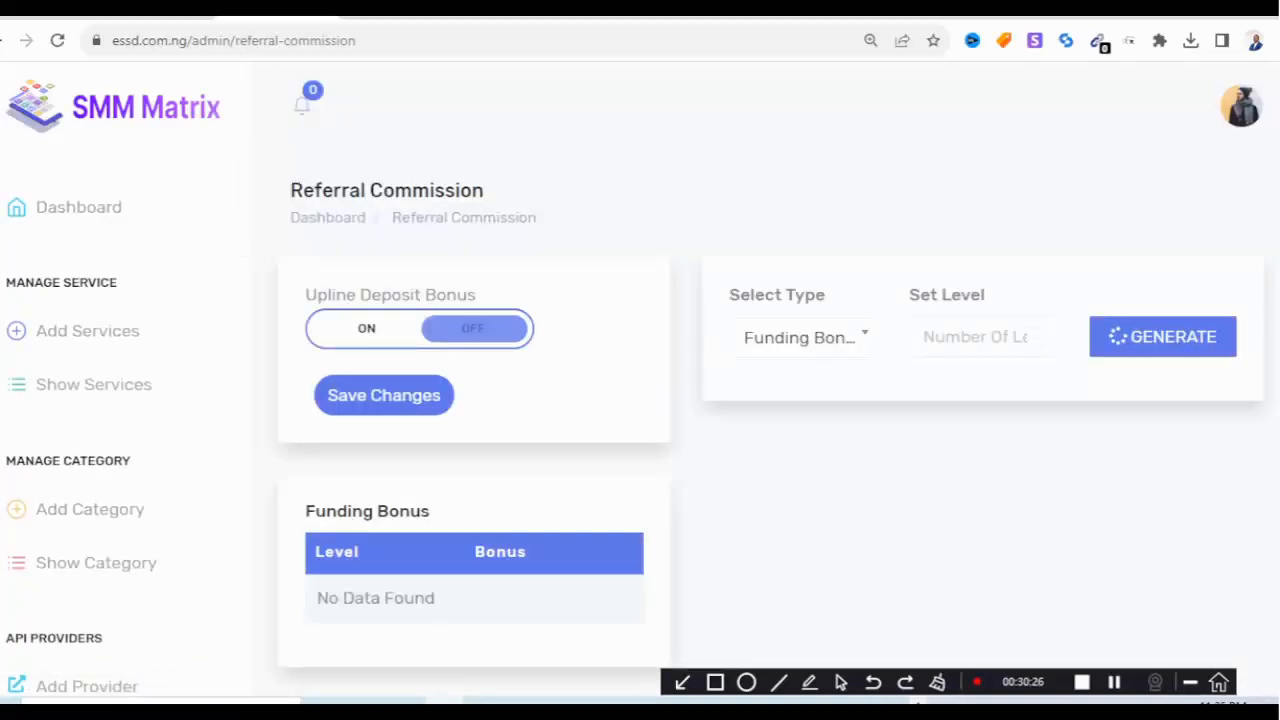
left_click(803, 338)
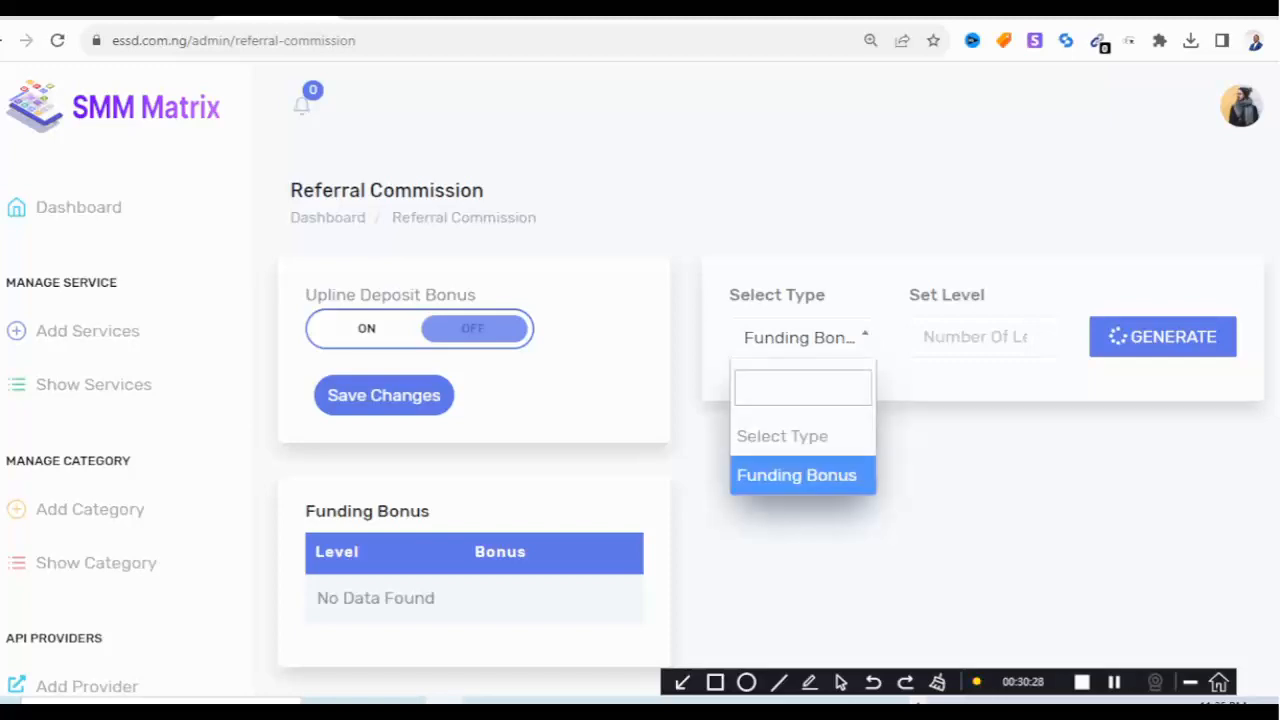
left_click(978, 337)
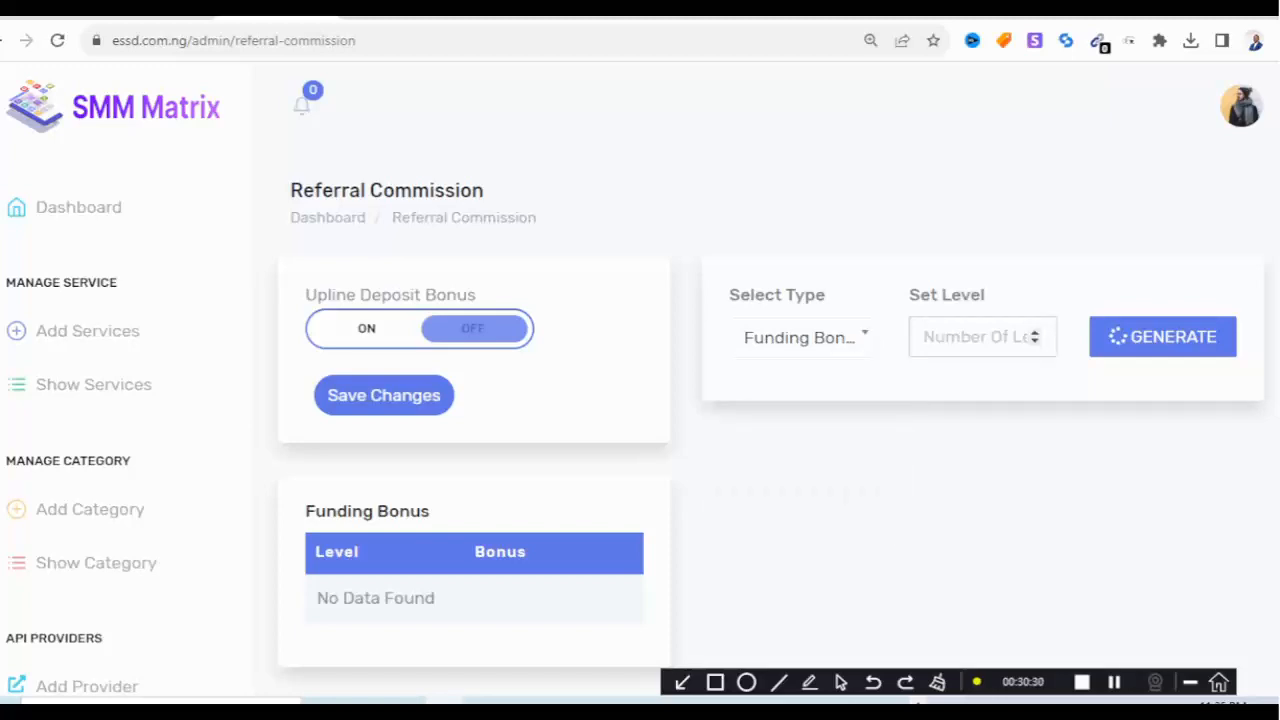
type("5")
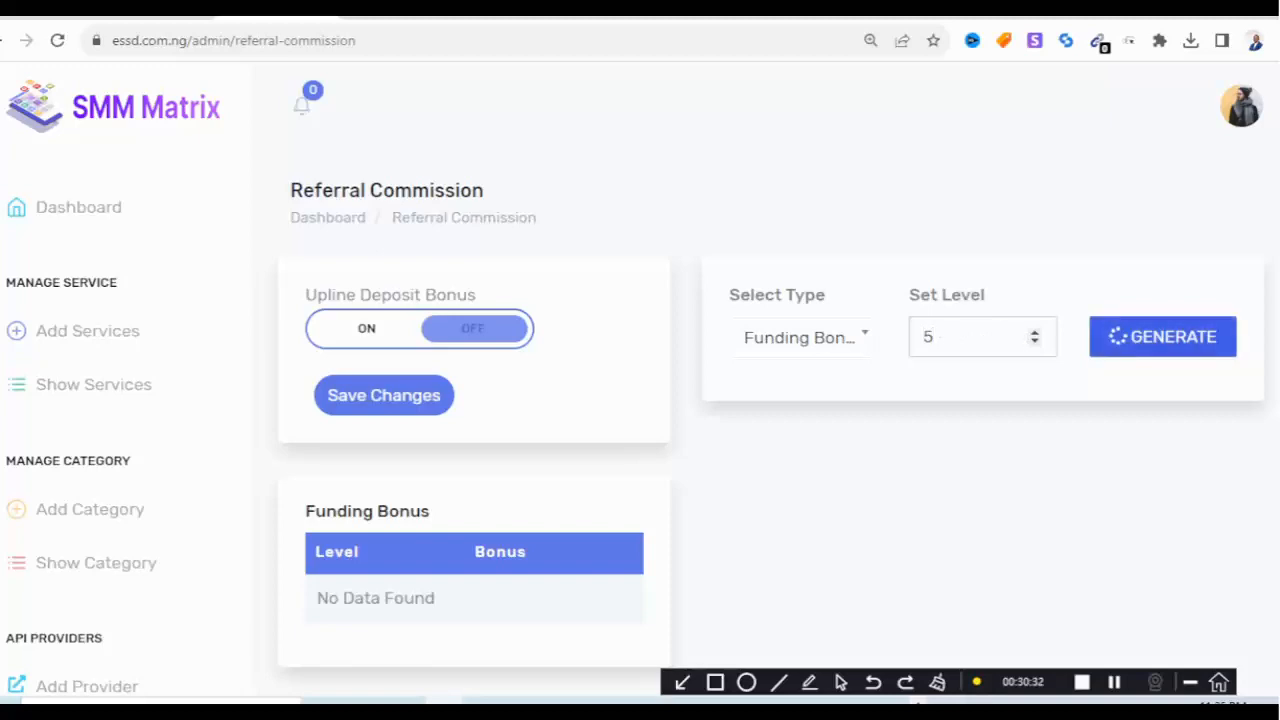
left_click(1163, 337)
scroll(760, 430, "down", 2)
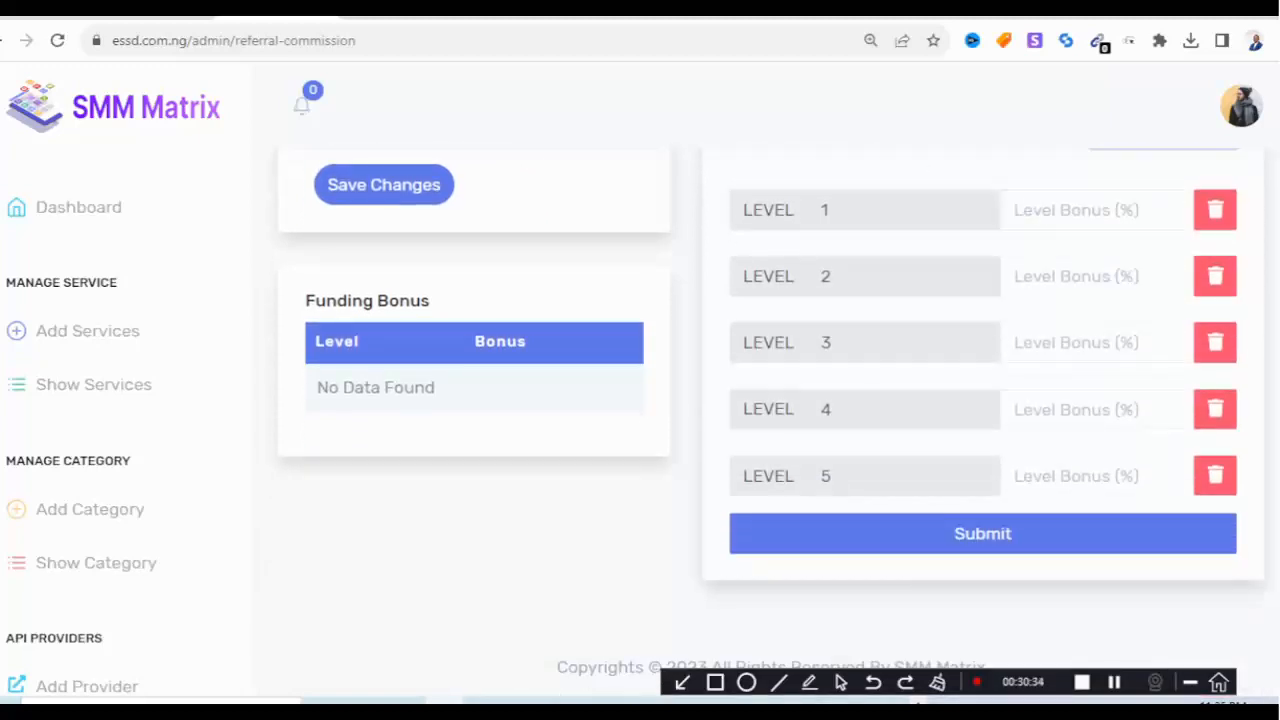
scroll(760, 430, "up", 2)
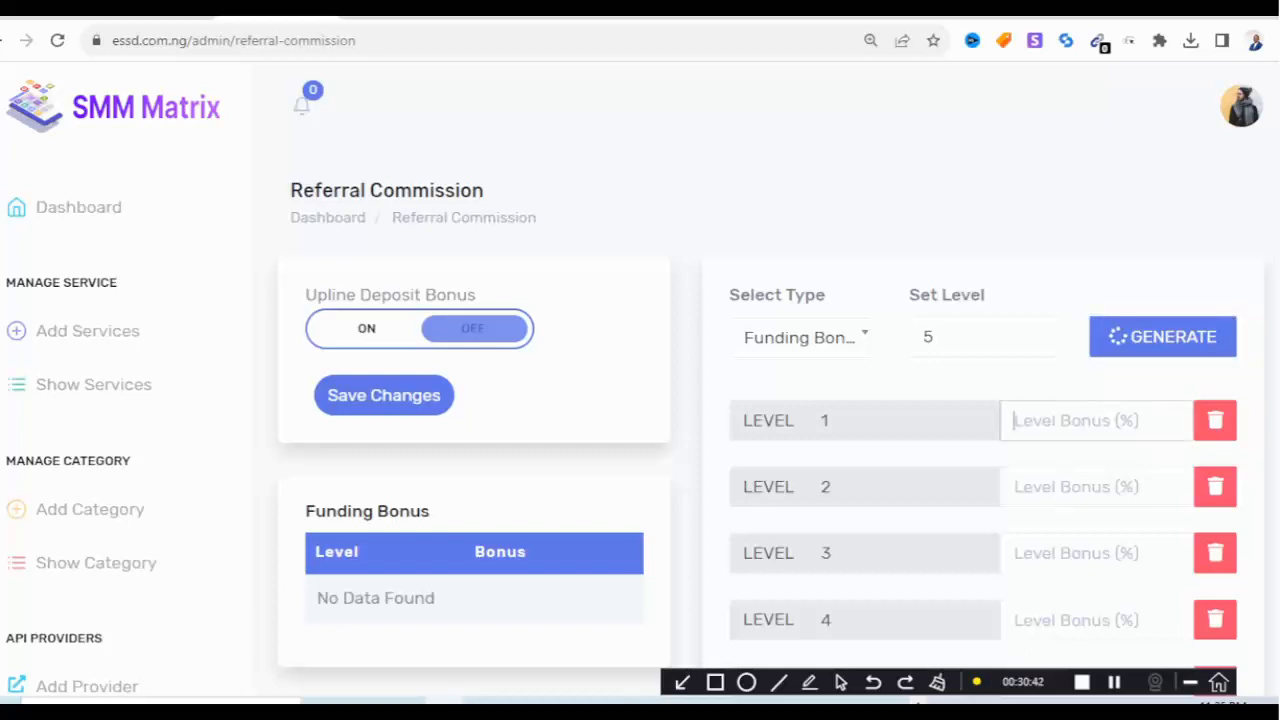
type("5")
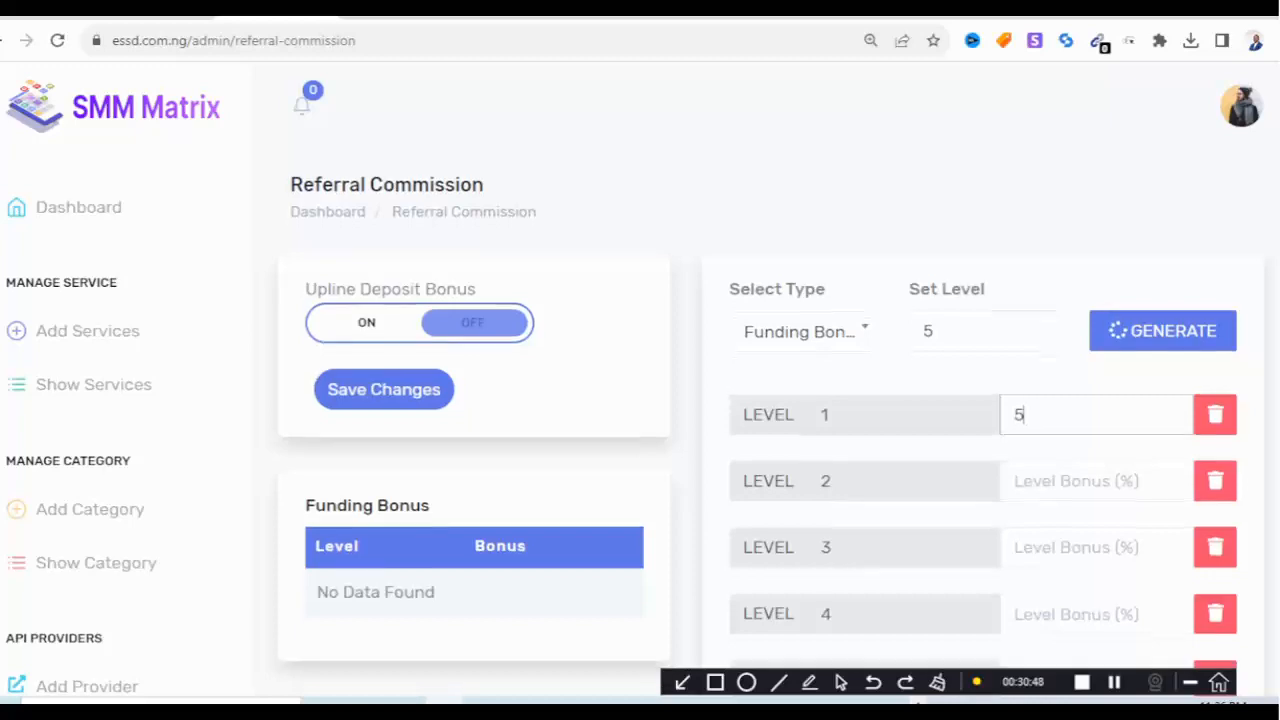
Scroll the admin sidebar down to the Theme Settings section.
scroll(770, 420, "down", 2)
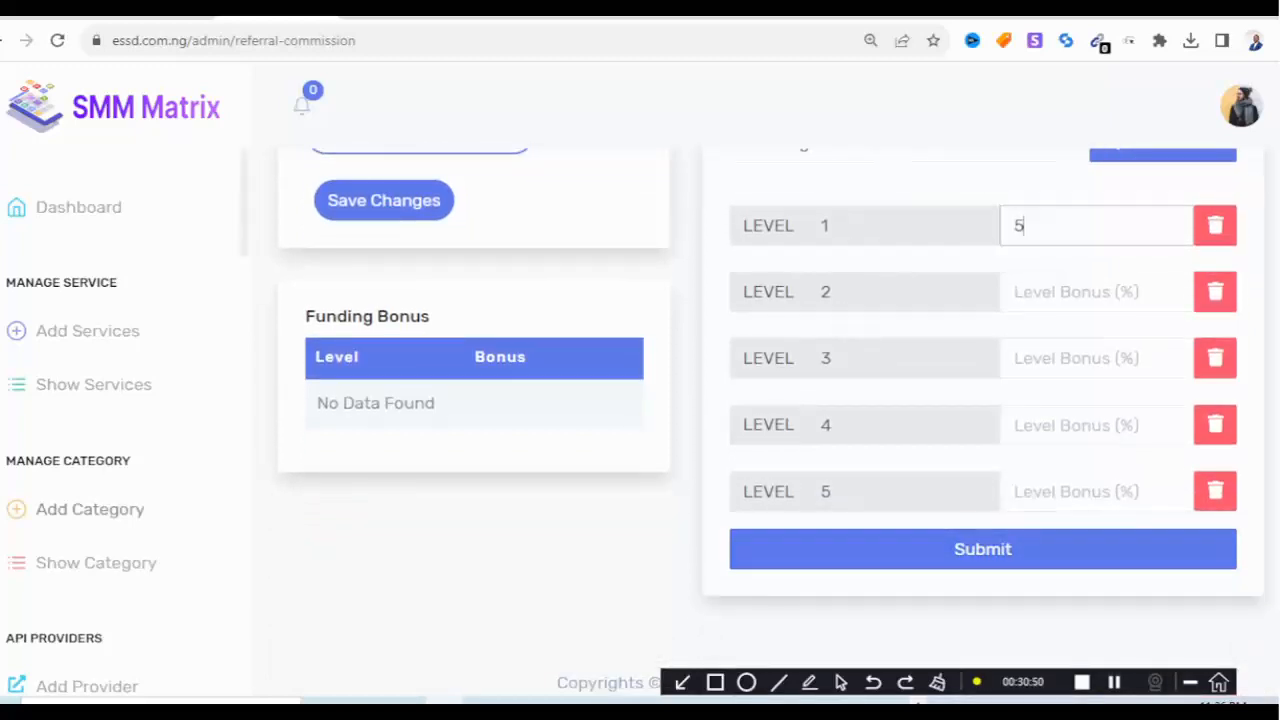
scroll(90, 509, "down", 2)
scroll(90, 330, "up", 5)
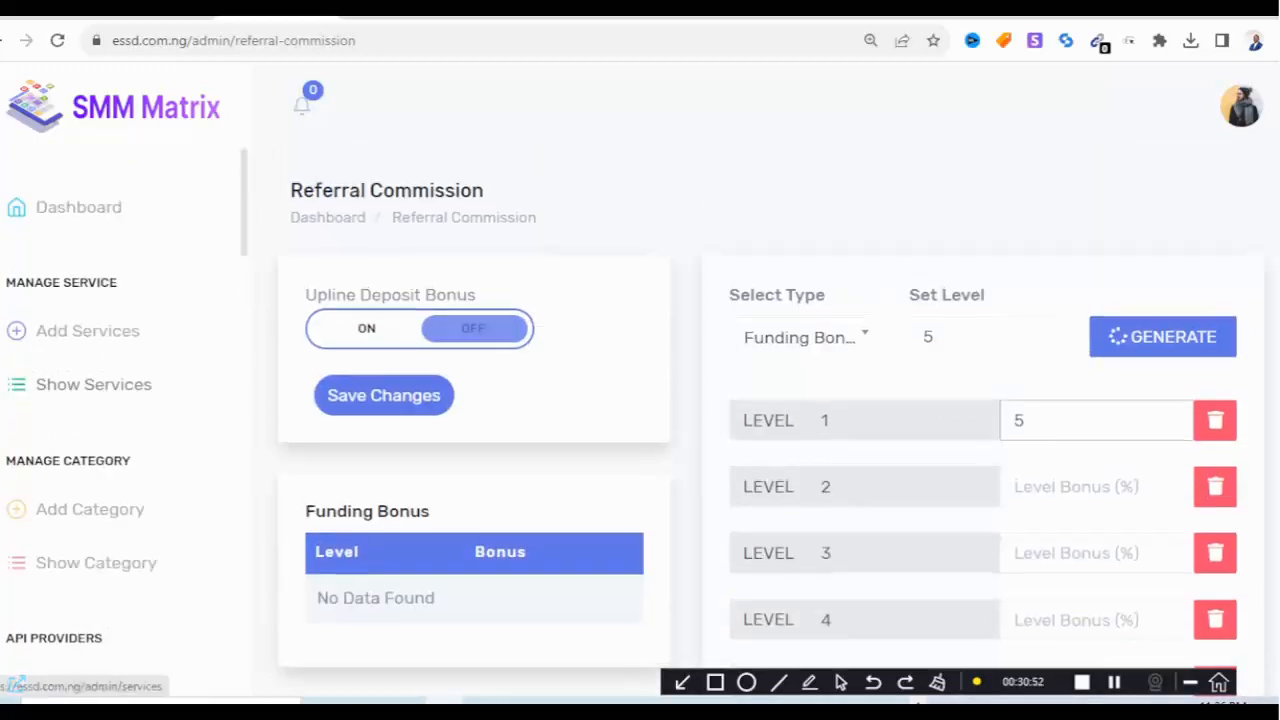
scroll(90, 330, "down", 3)
scroll(100, 500, "down", 3)
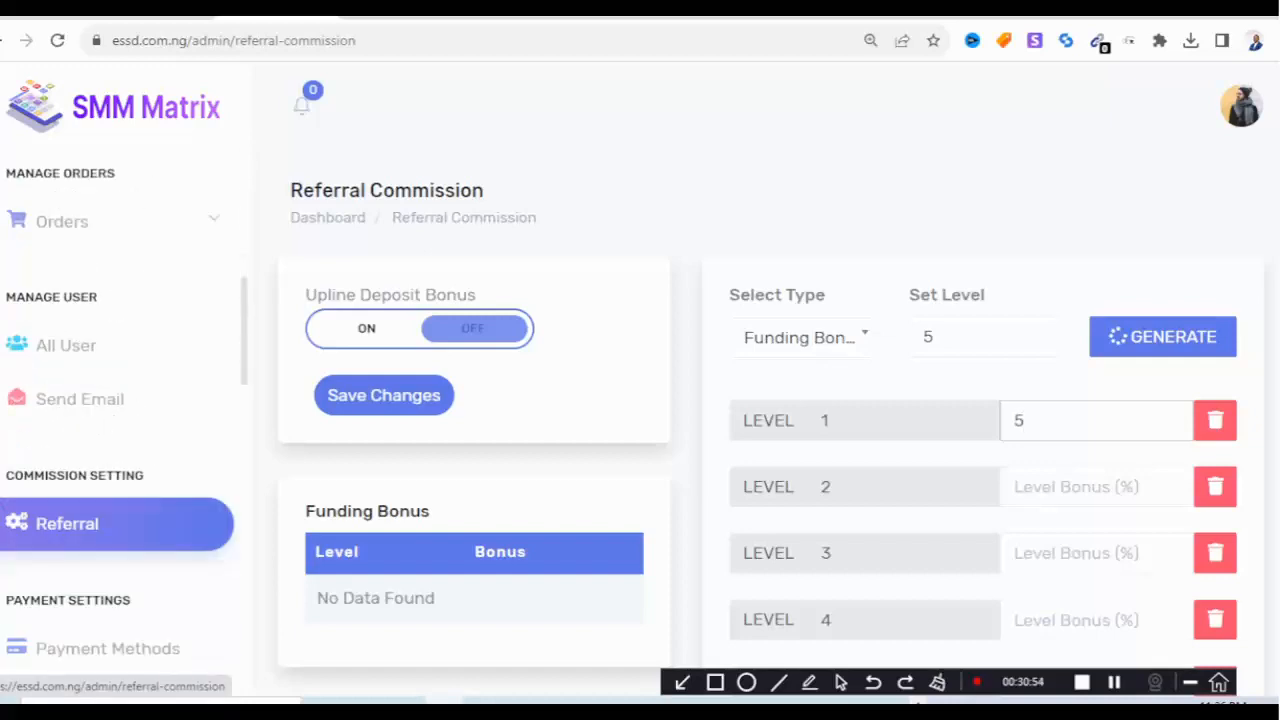
scroll(100, 505, "down", 4)
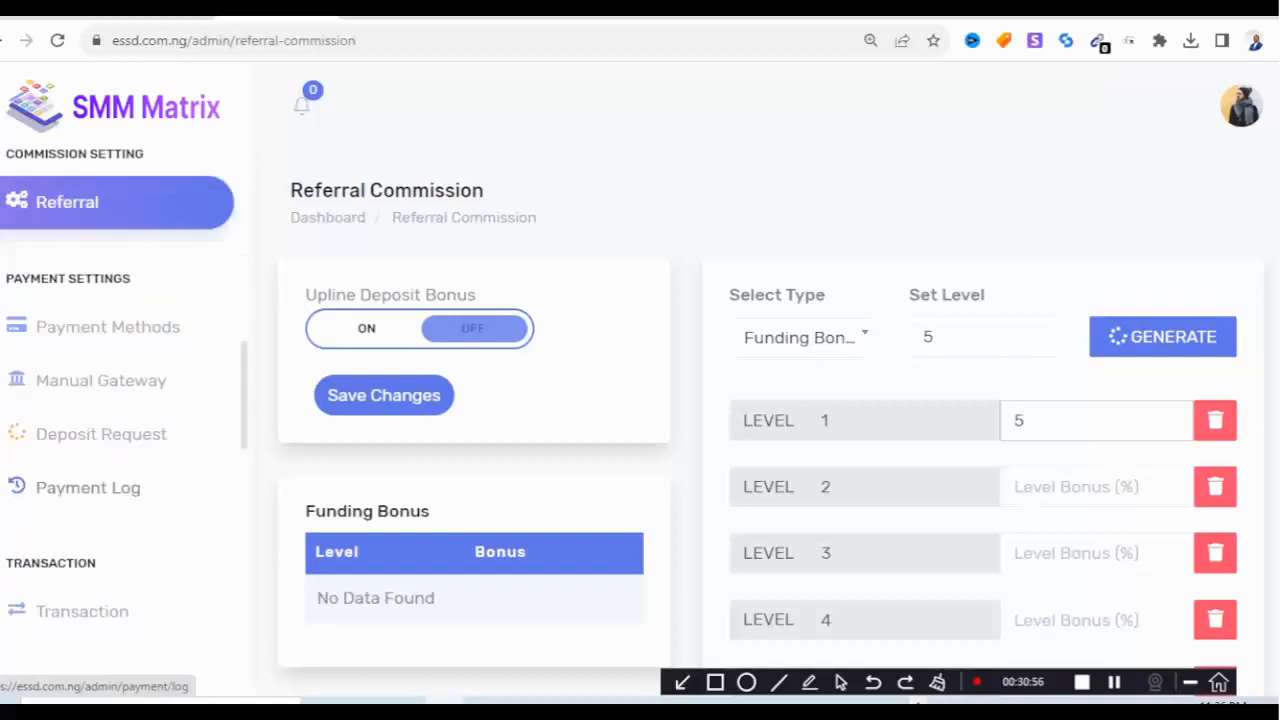
scroll(80, 505, "down", 2)
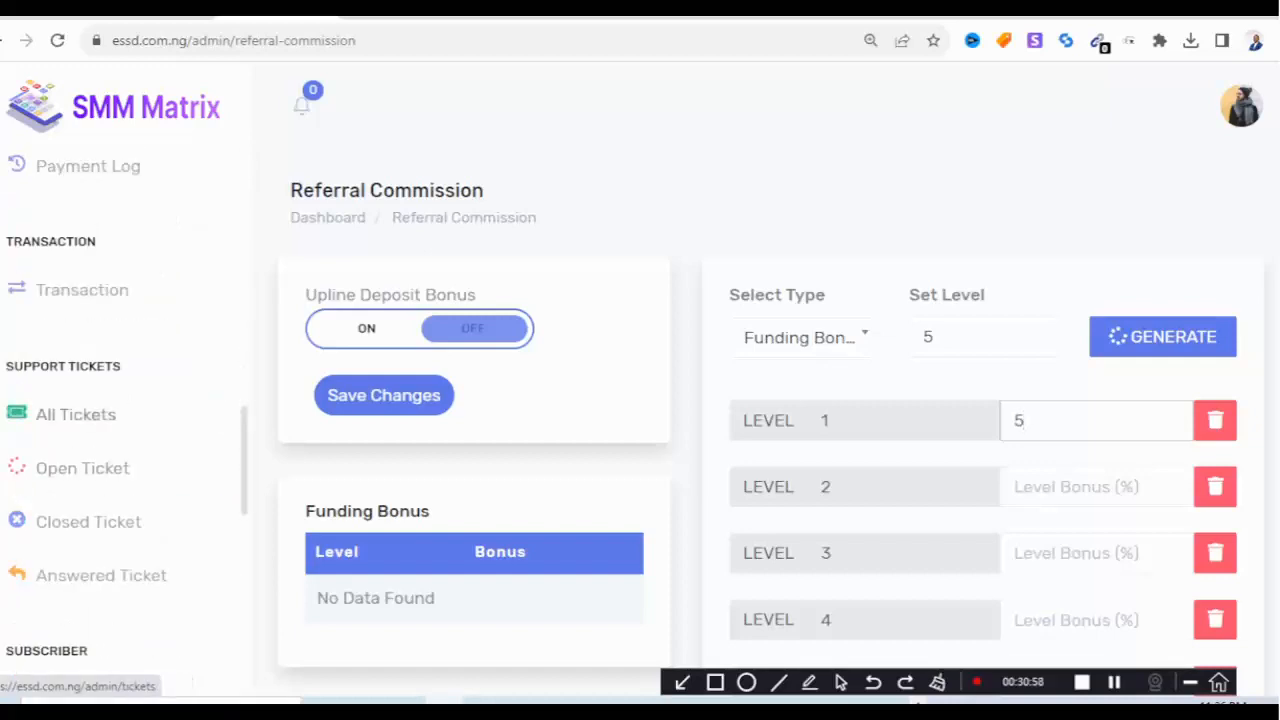
scroll(100, 450, "down", 3)
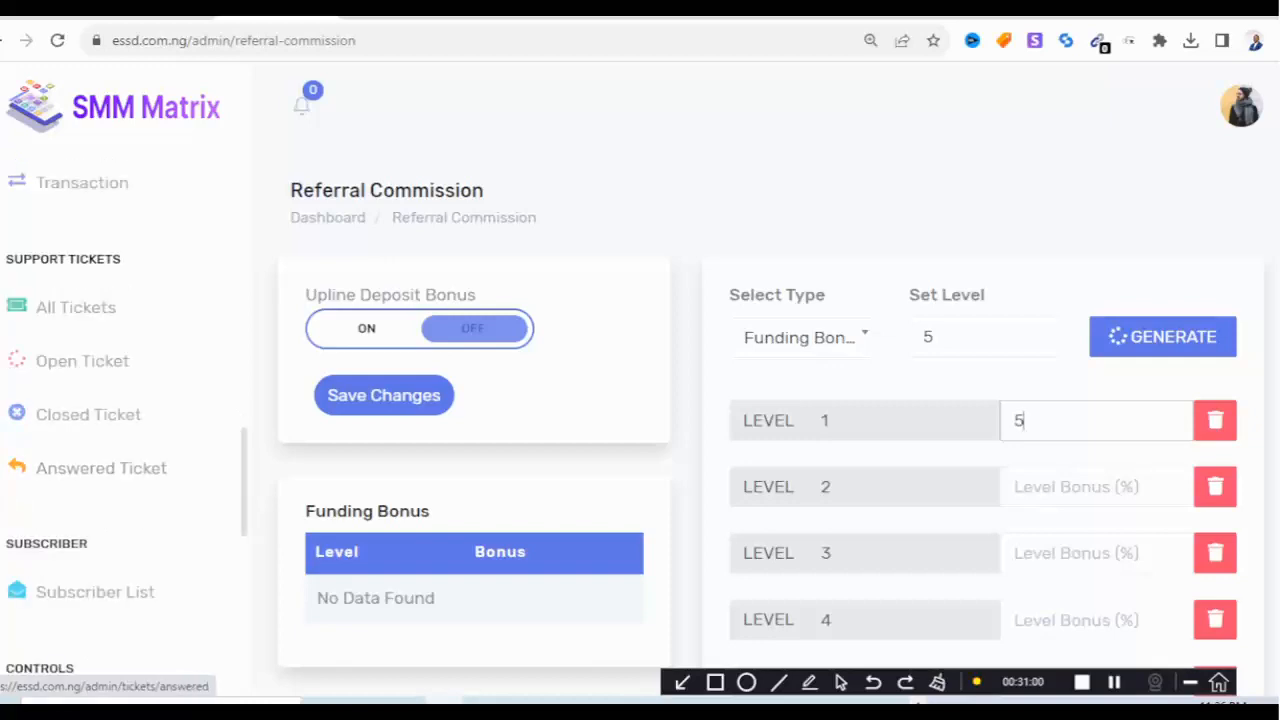
scroll(20, 377, "down", 5)
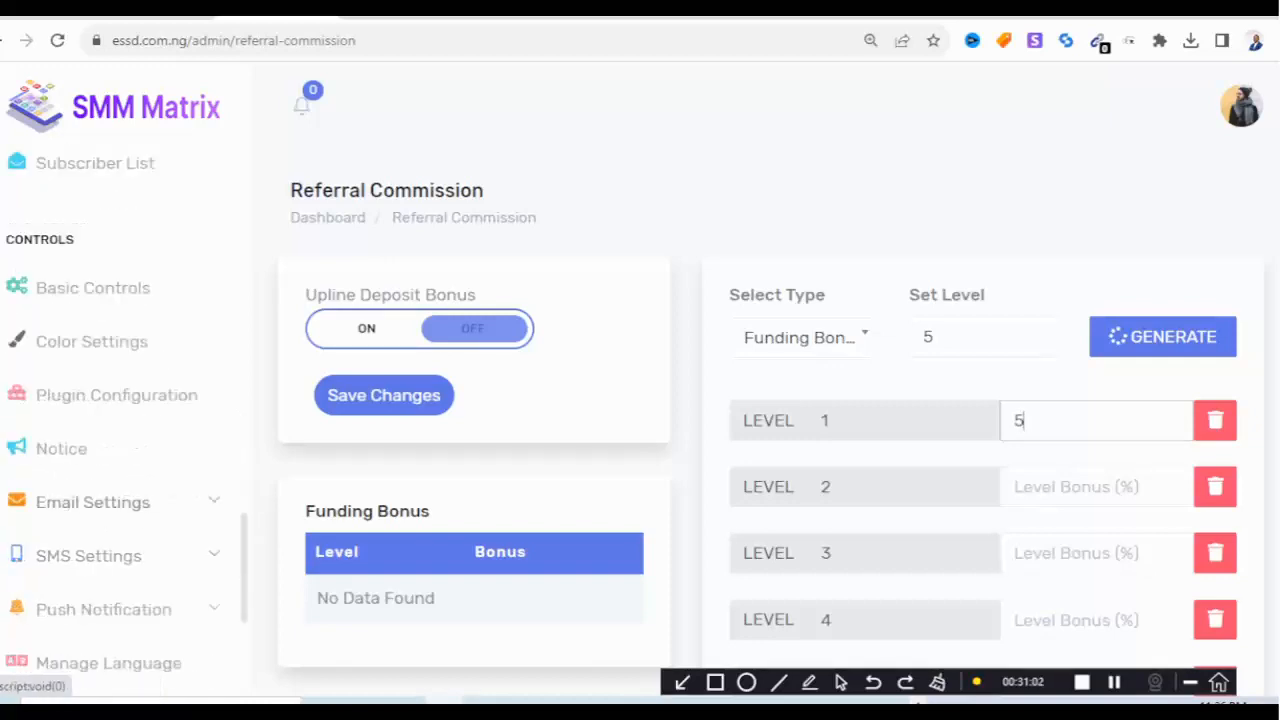
scroll(90, 466, "down", 1)
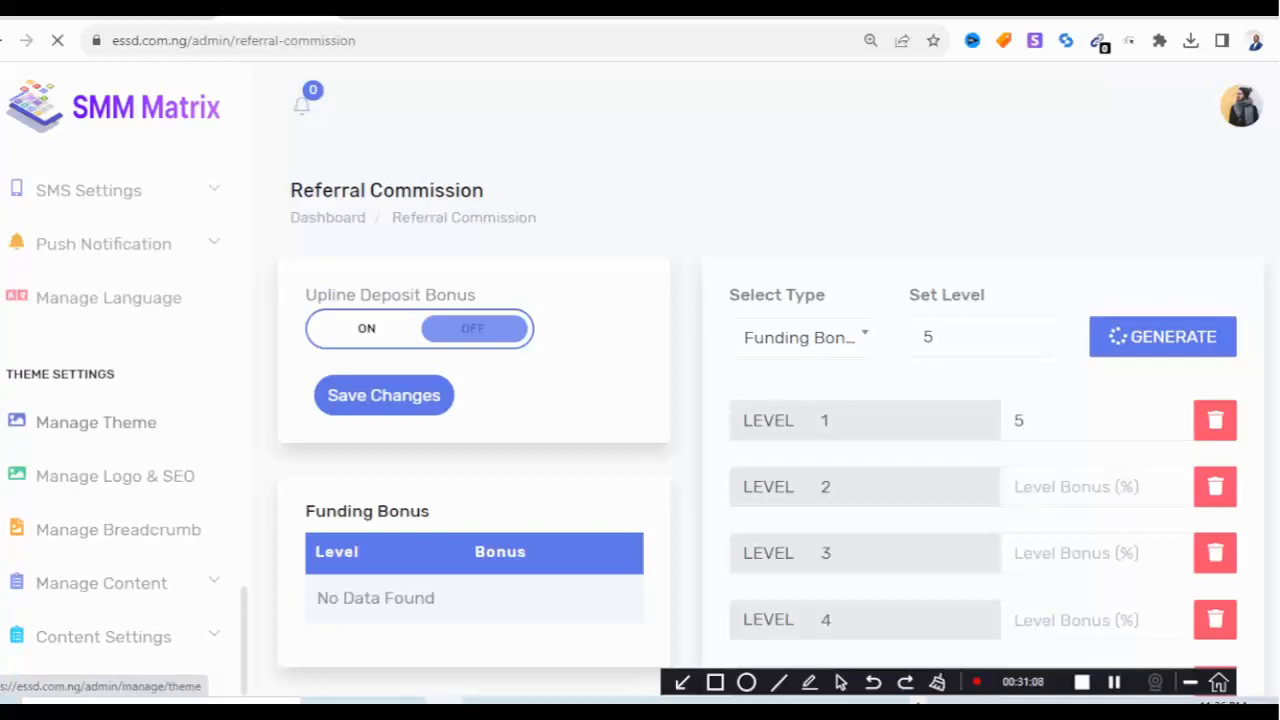
Make Dark Mode the active theme on Manage Theme, then view the website's homepage tab.
left_click(96, 422)
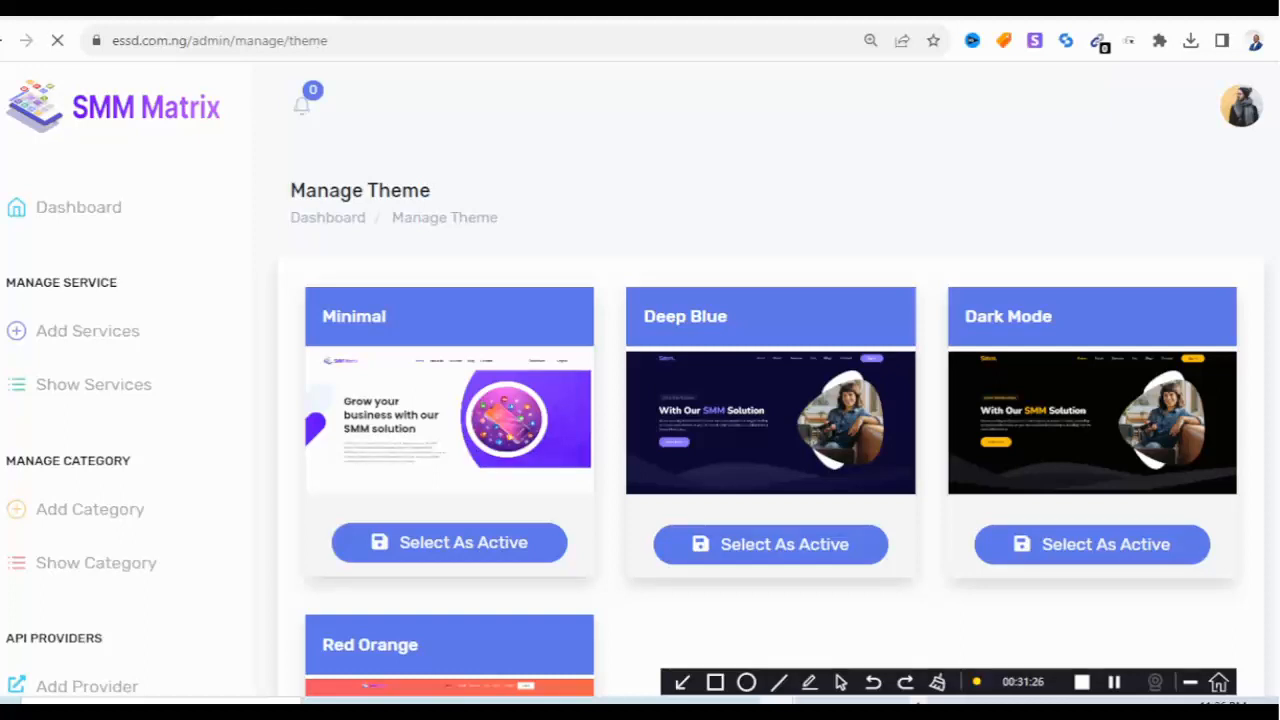
scroll(770, 400, "down", 1)
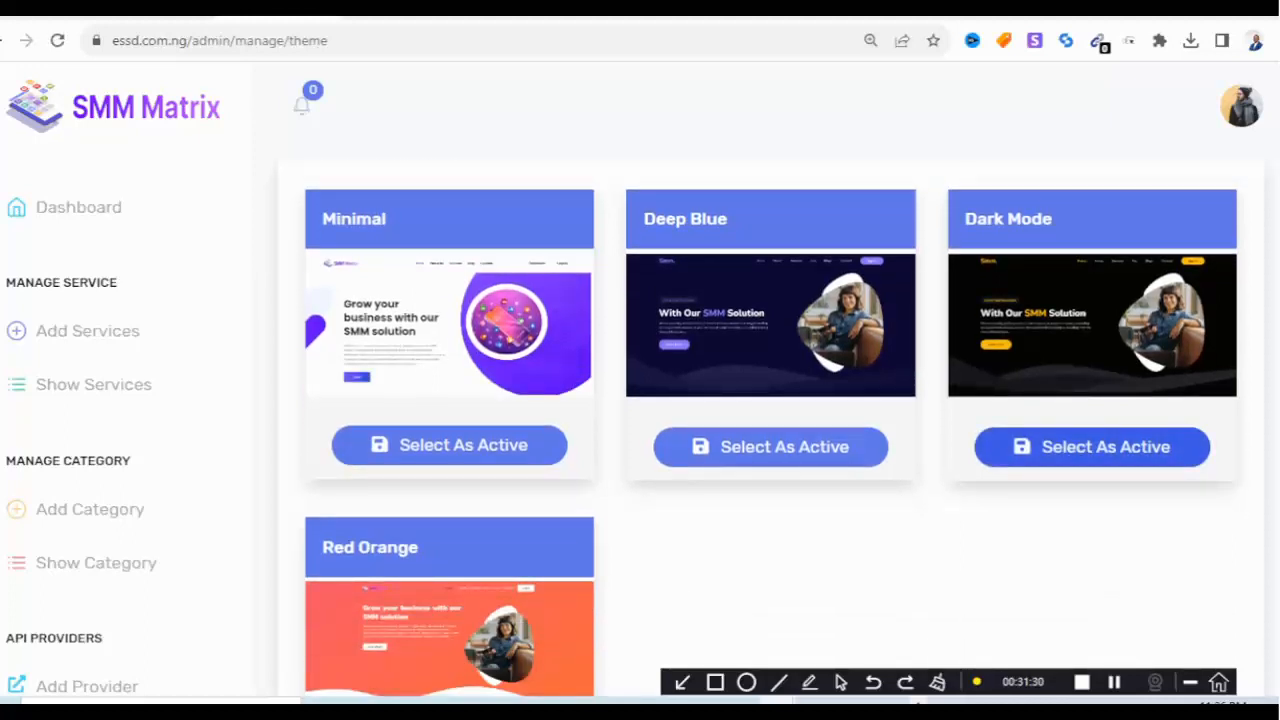
left_click(1092, 447)
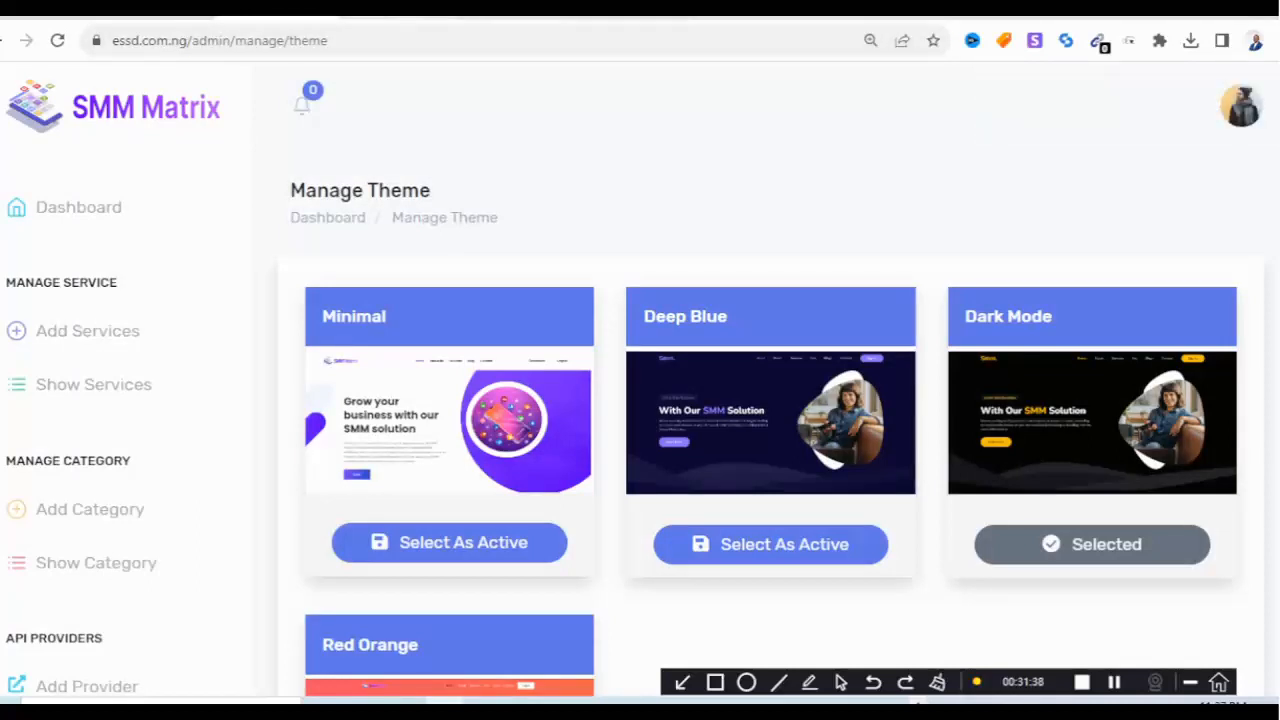
left_click(630, 16)
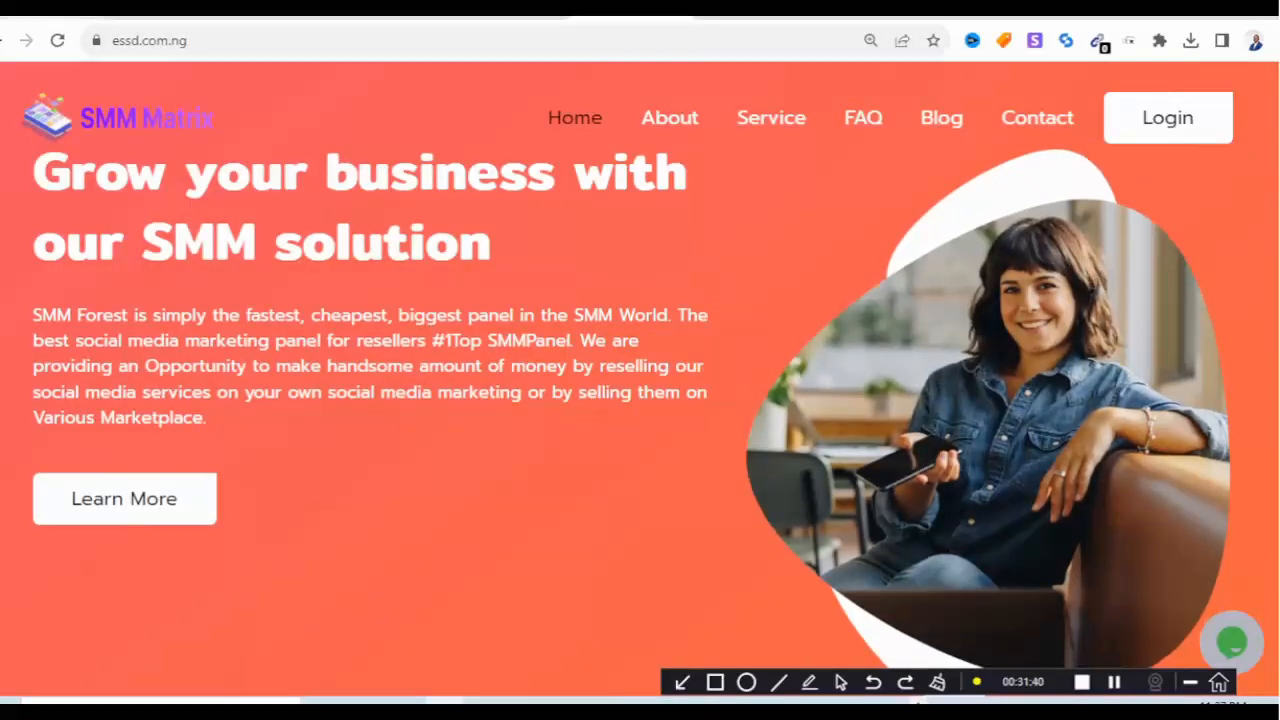
Reload the homepage to see the dark theme, then return to the admin Manage Theme page.
left_click(57, 41)
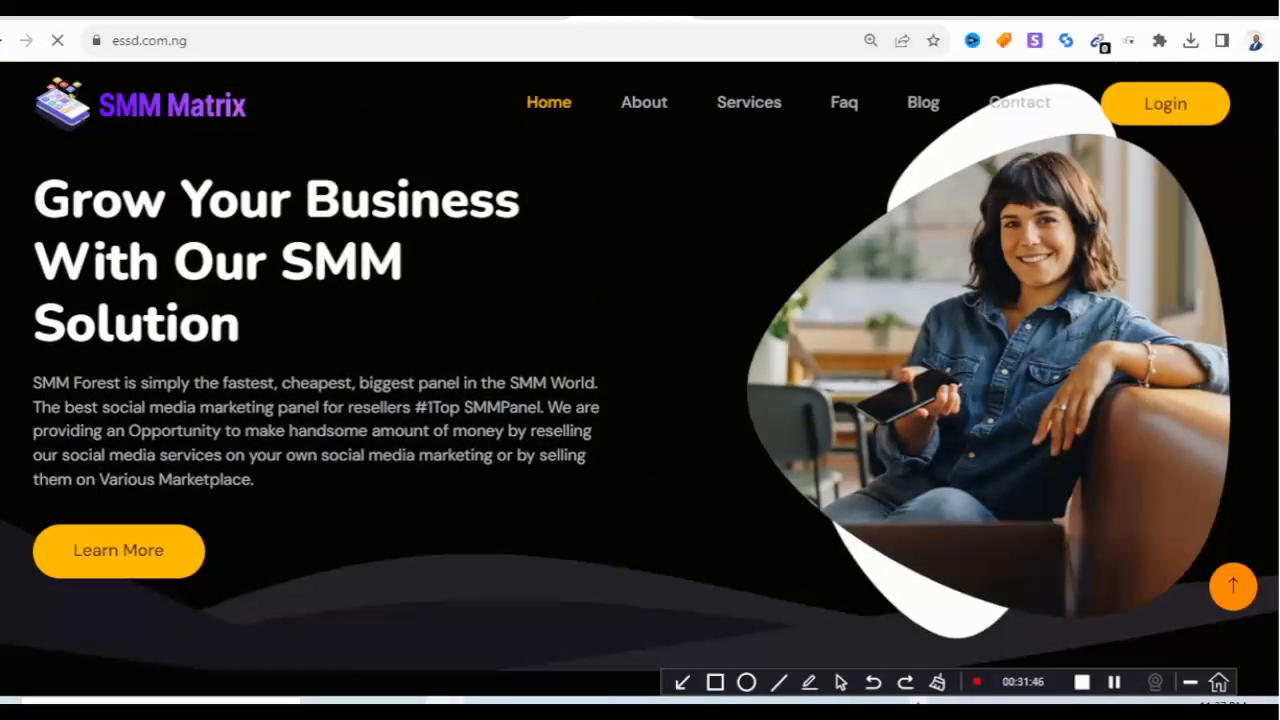
left_click(157, 18)
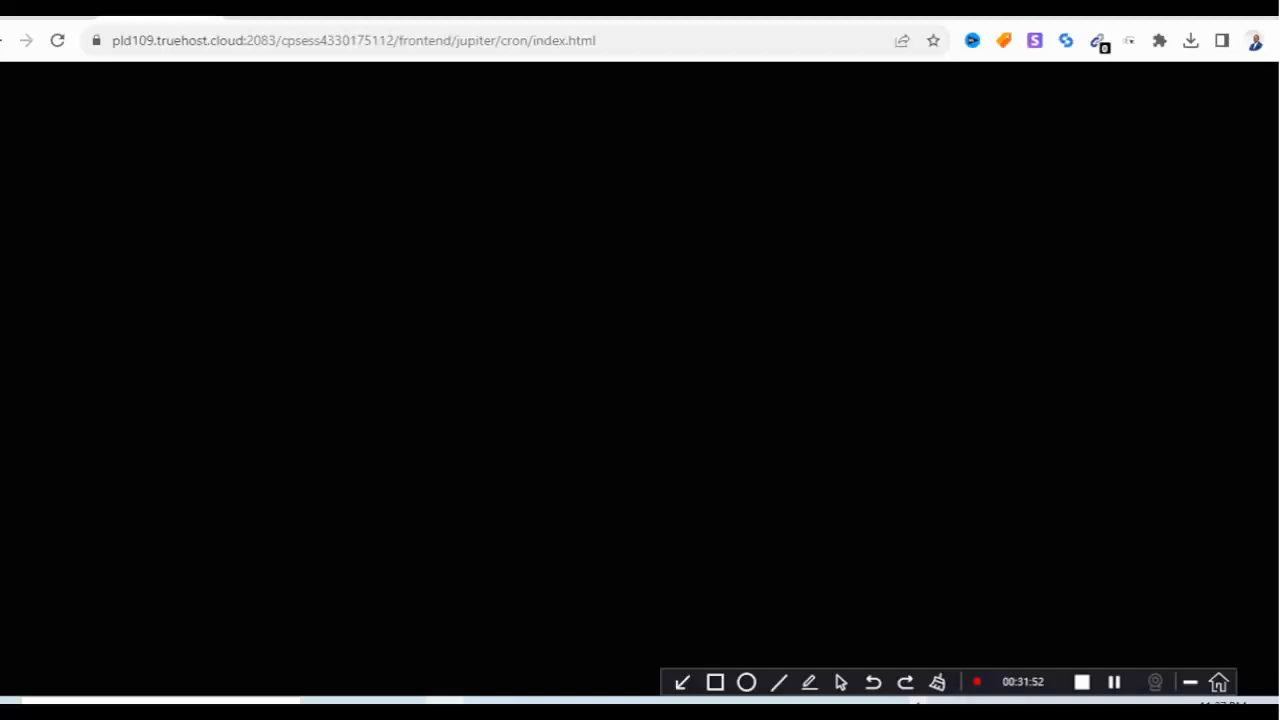
left_click(279, 18)
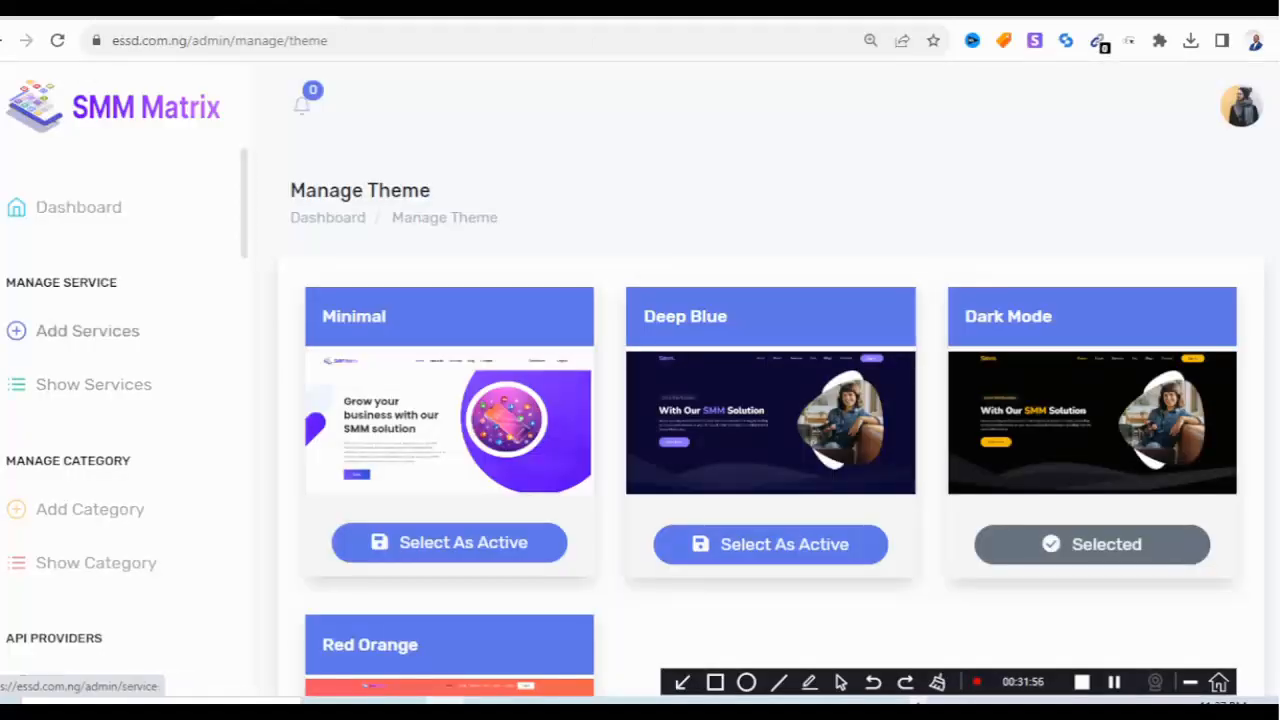
scroll(120, 400, "down", 2)
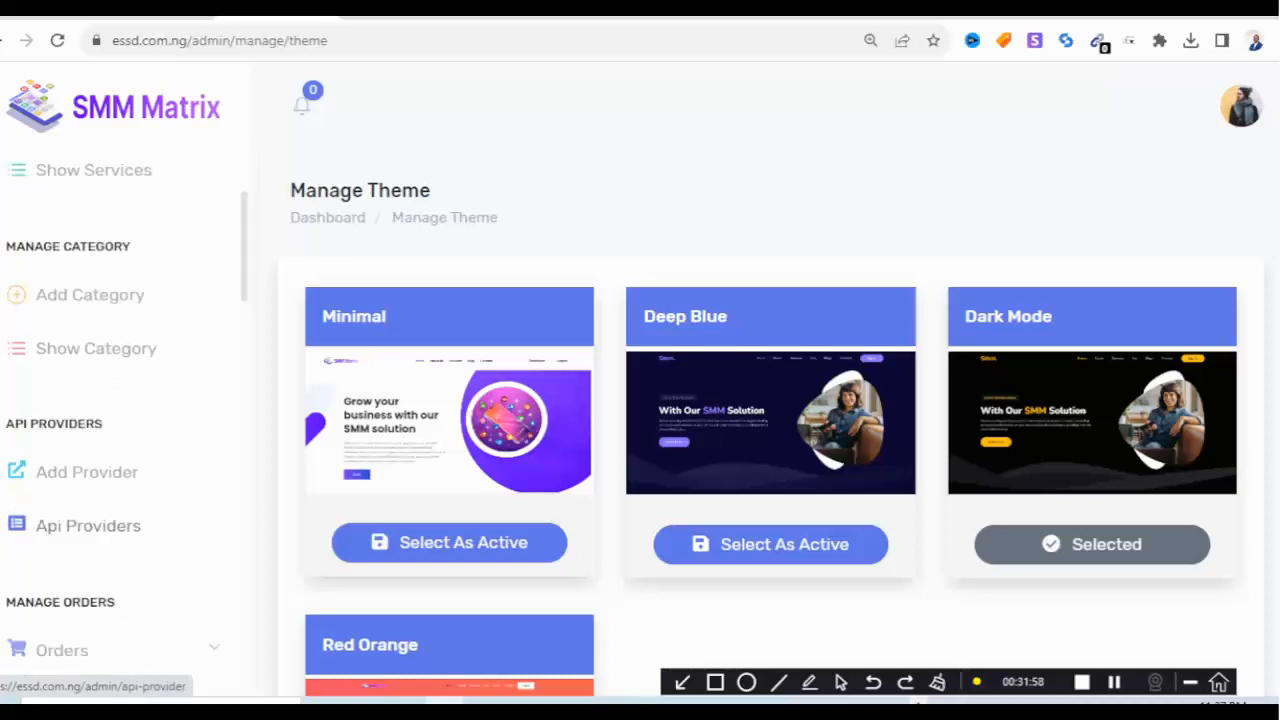
scroll(120, 400, "down", 2)
scroll(100, 450, "down", 1)
scroll(80, 500, "down", 1)
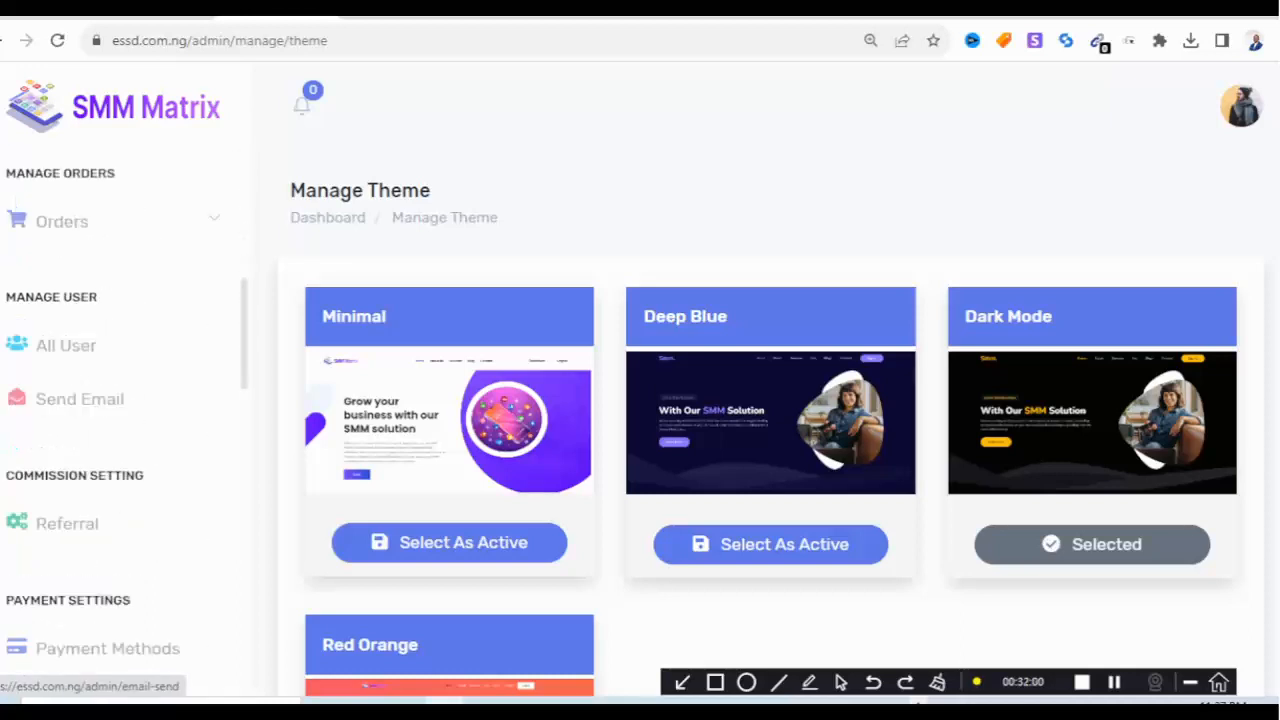
On the email-all-users page, enter the subject 'we now thread on our website'.
left_click(80, 399)
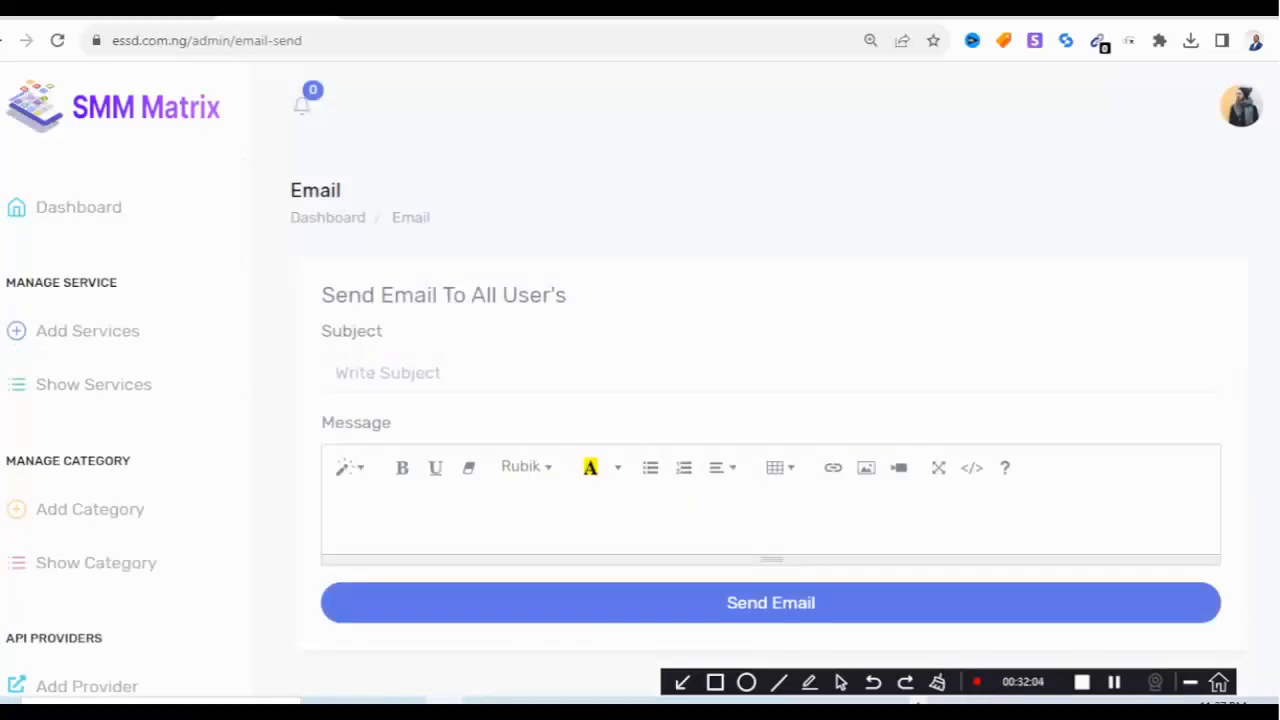
left_click(388, 373)
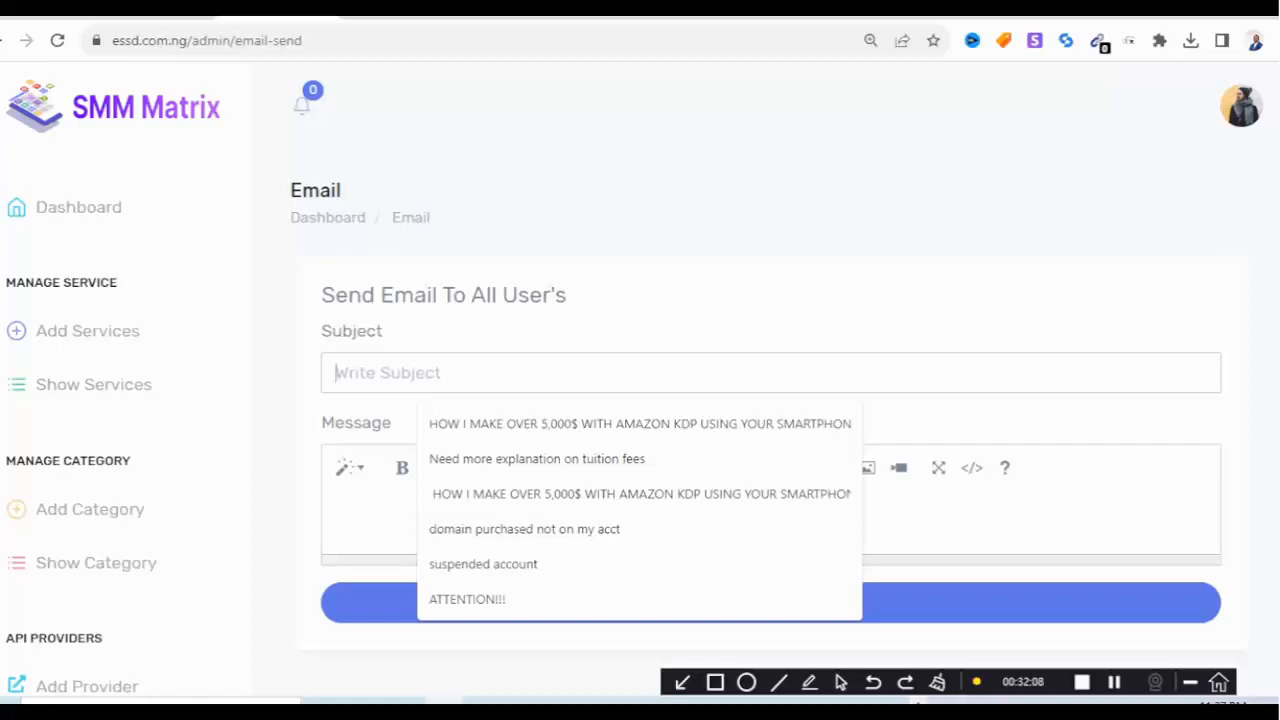
type("w")
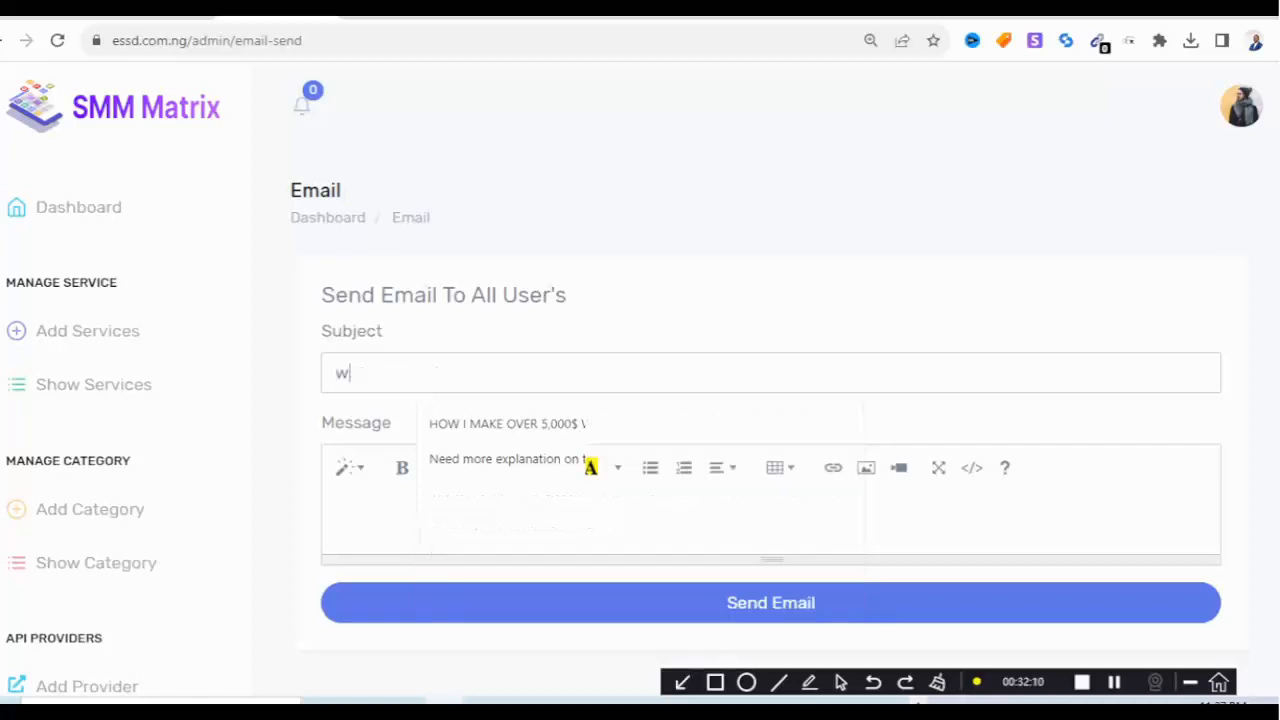
type("e now t")
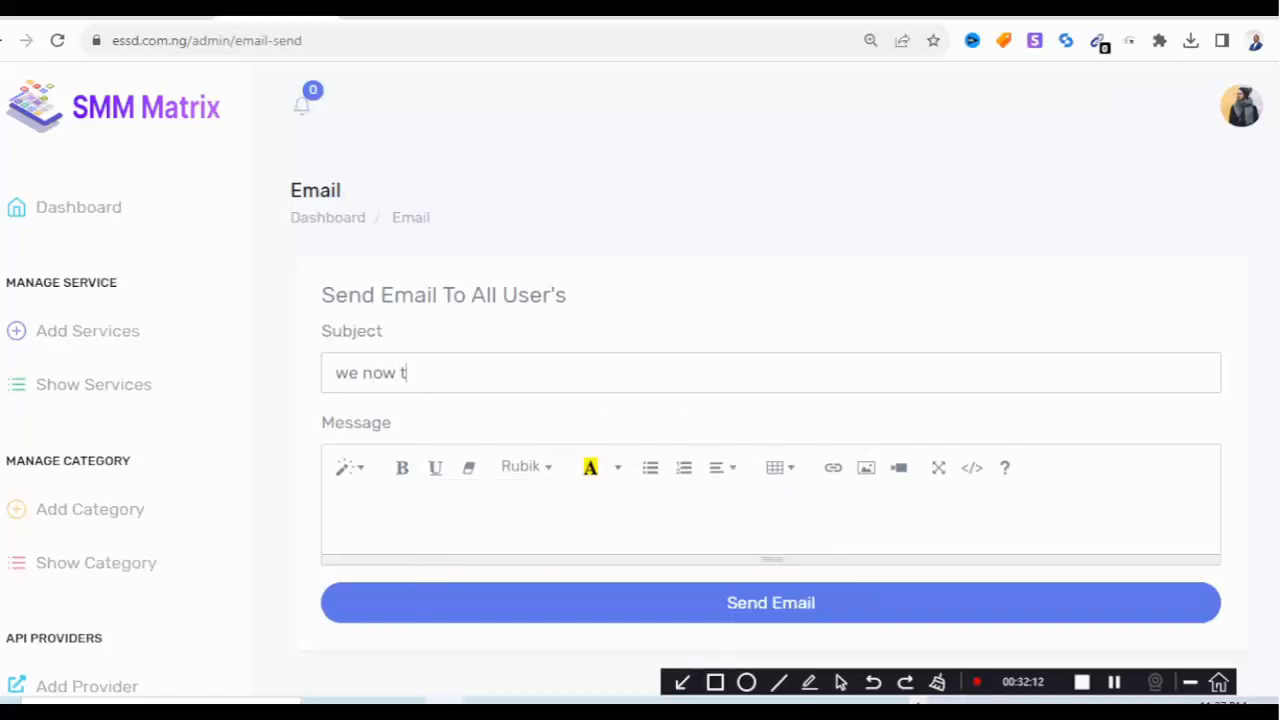
type("hread on our webaite")
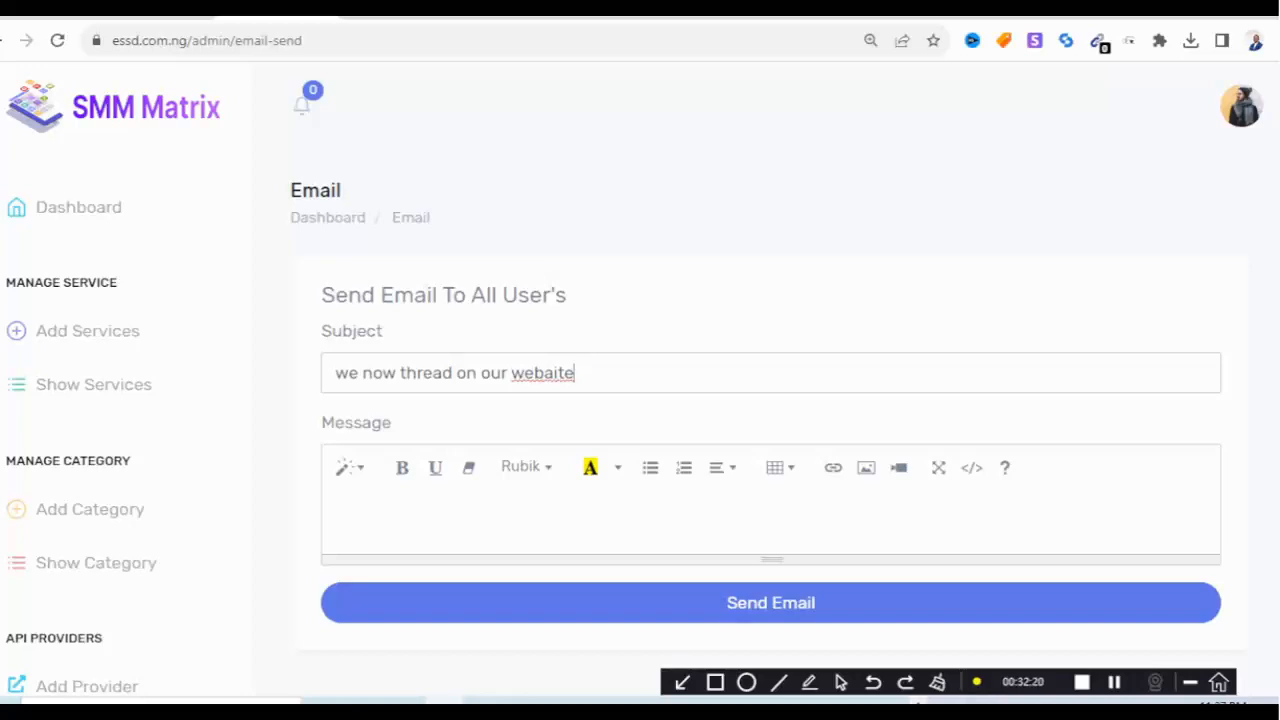
key("BackSpace")
key("BackSpace")
key("BackSpace")
key("BackSpace")
type("su")
key("BackSpace")
type("te")
scroll(665, 460, "down", 2)
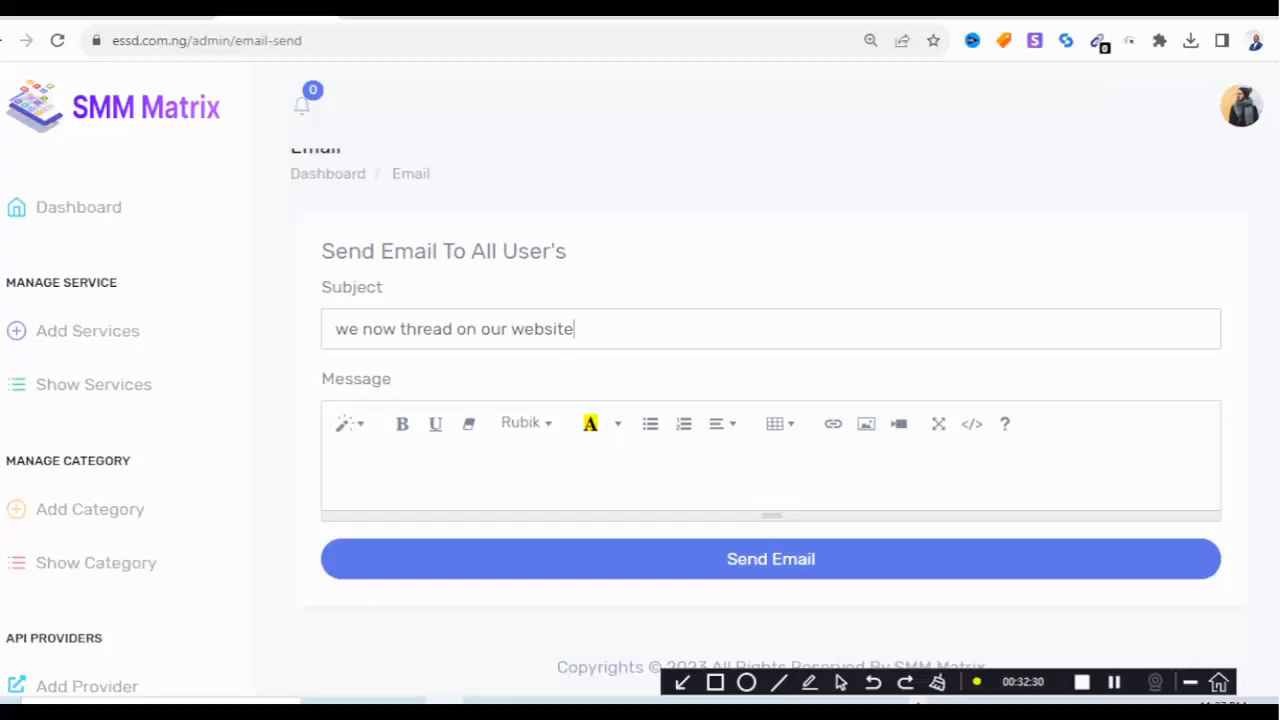
left_click(1188, 482)
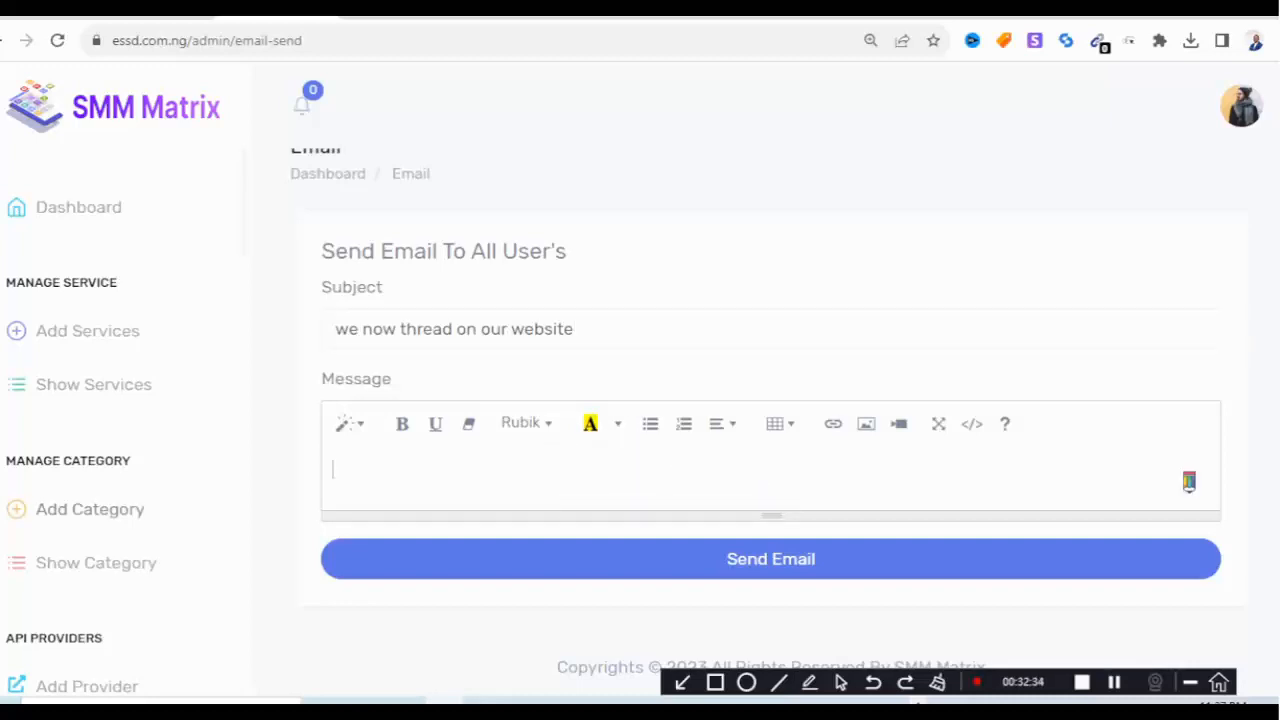
Leave the email page and switch through the browser tabs to the SMM Matrix home page.
scroll(770, 450, "up", 1)
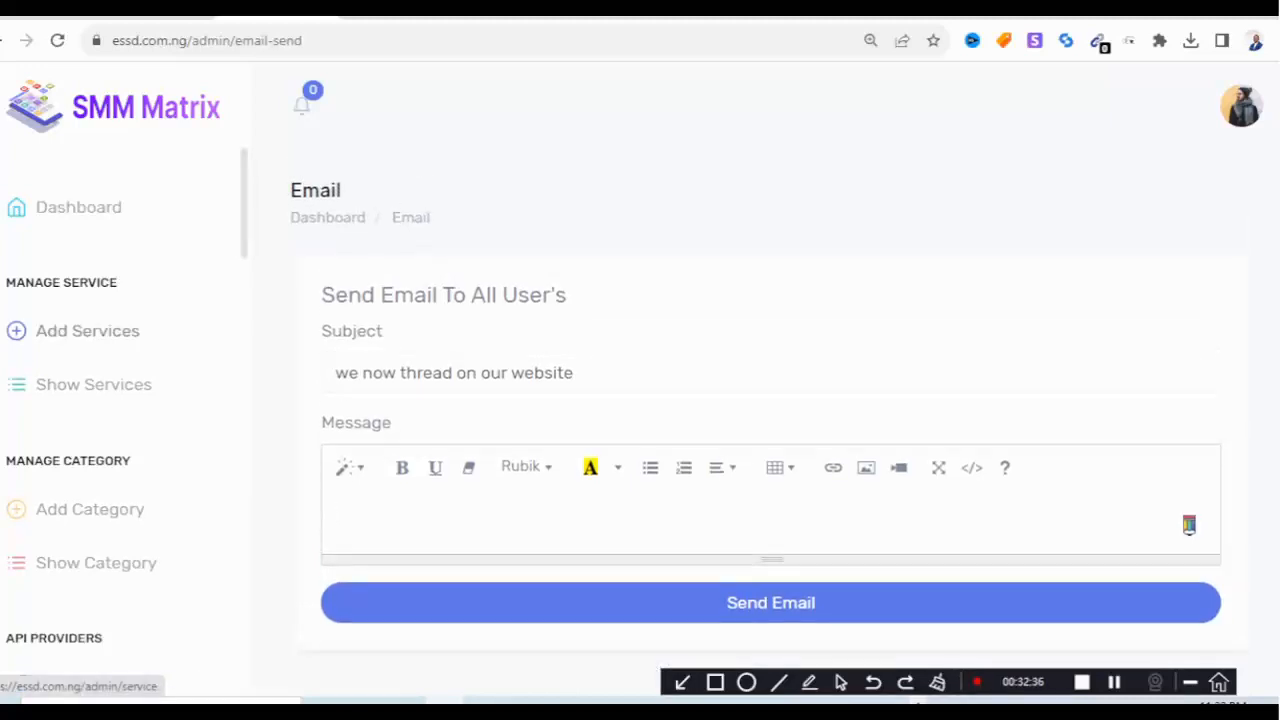
scroll(118, 450, "down", 5)
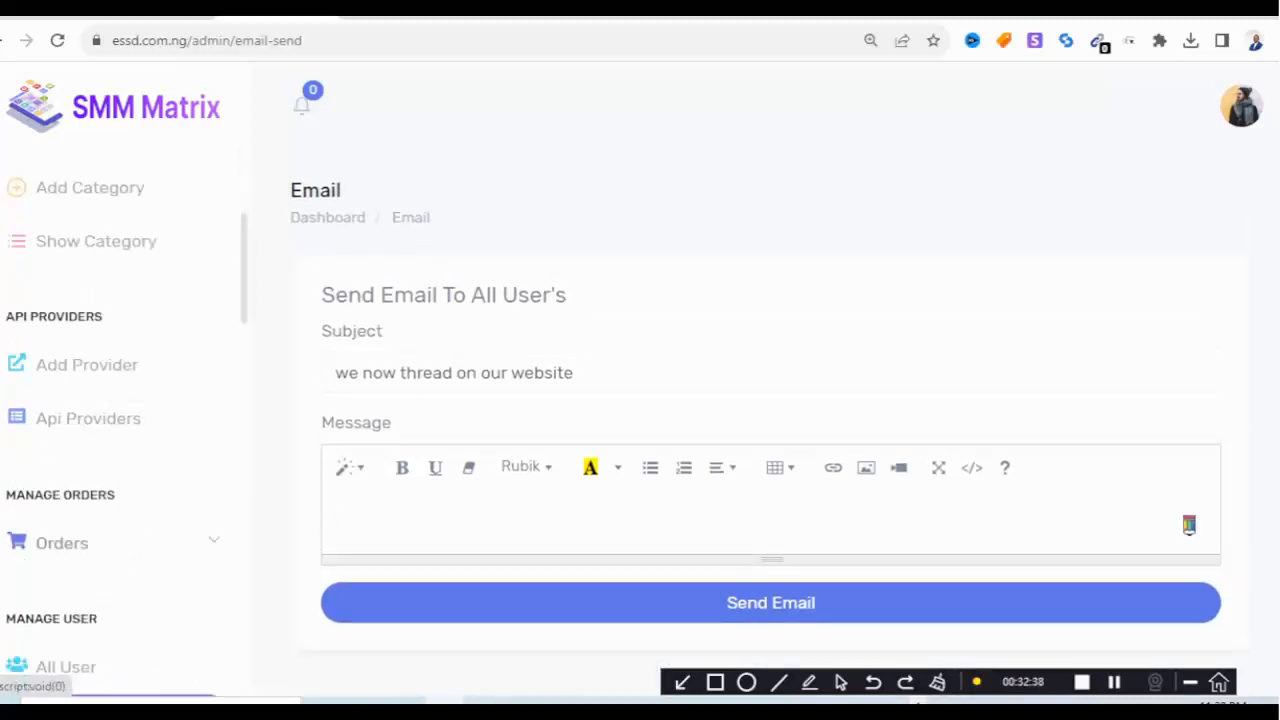
scroll(118, 420, "down", 4)
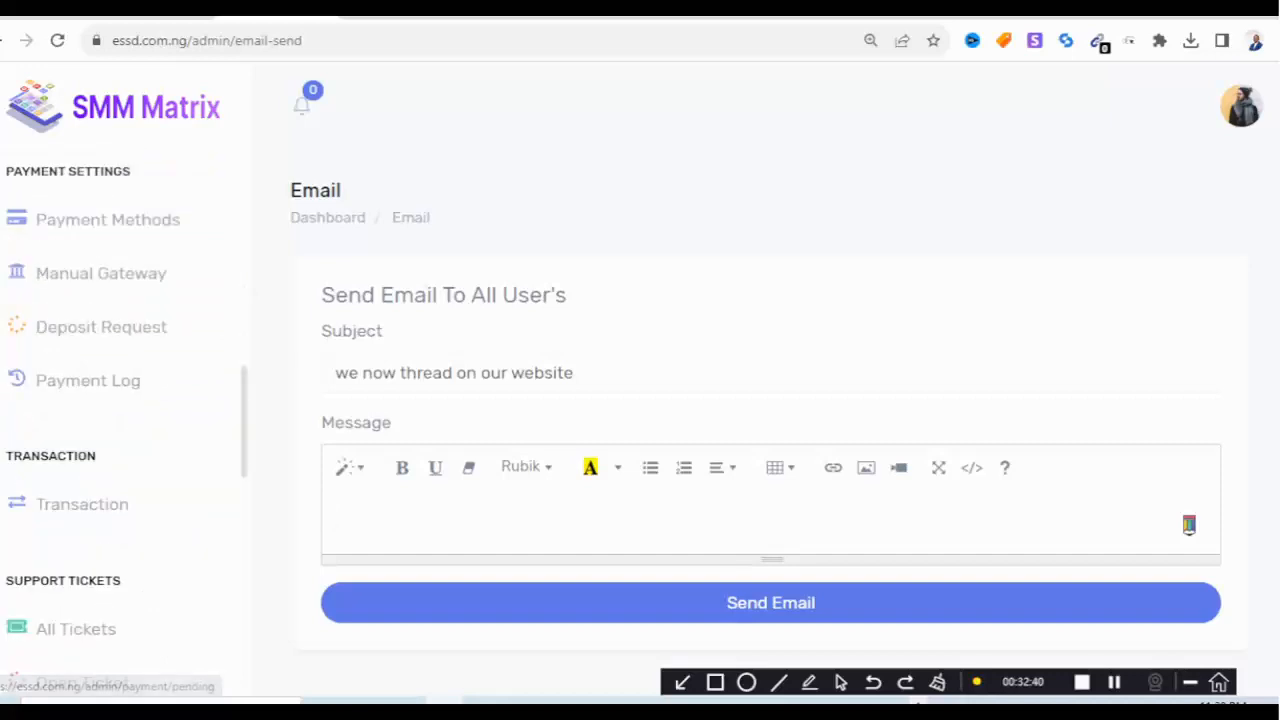
scroll(118, 420, "down", 4)
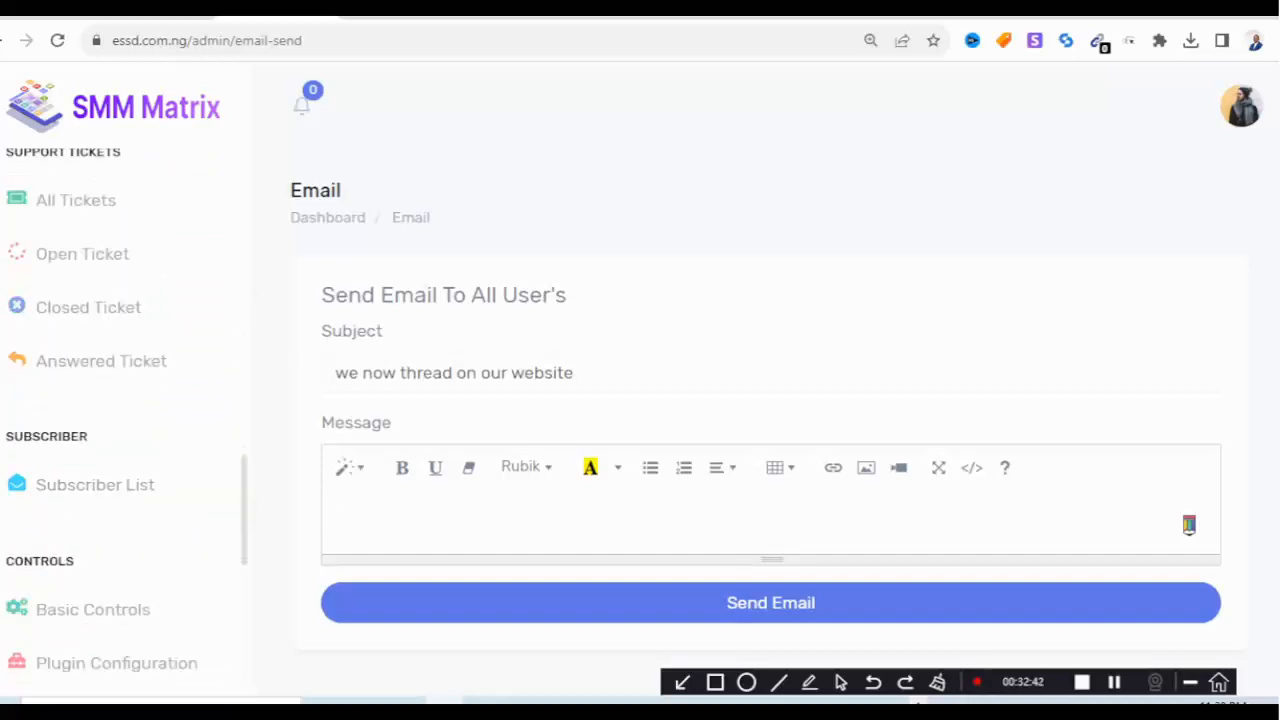
scroll(118, 420, "down", 6)
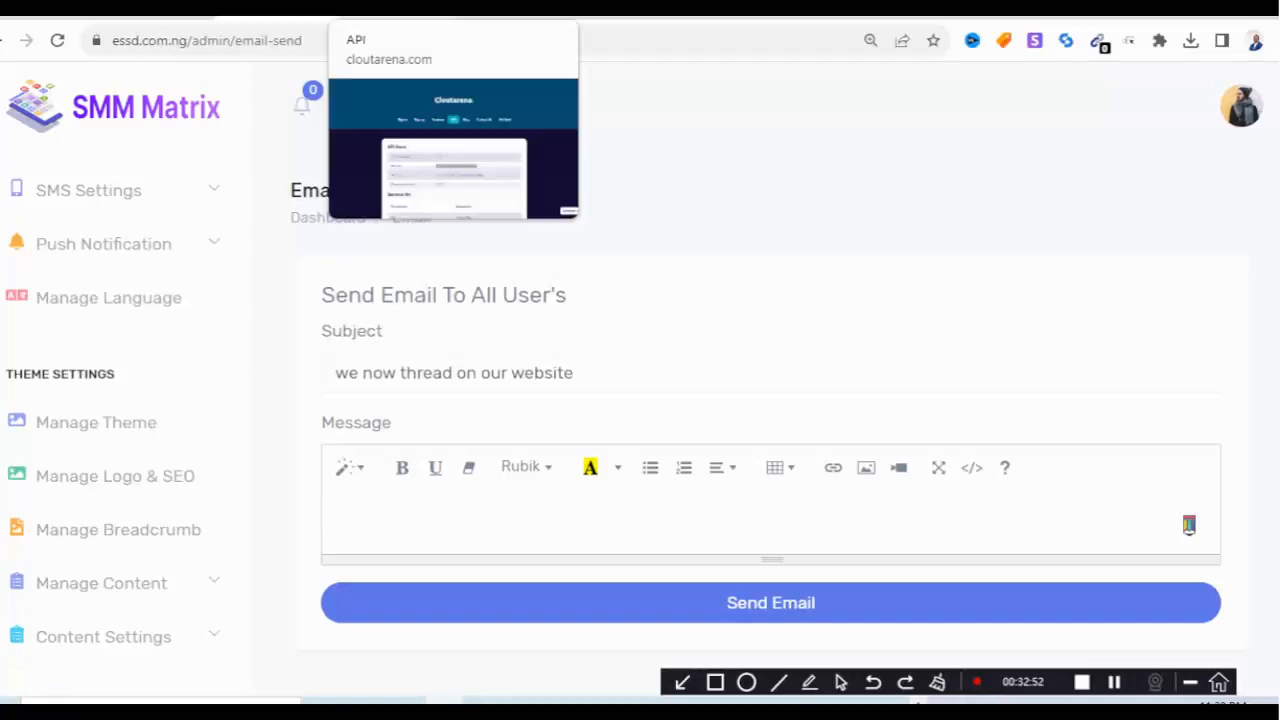
left_click(152, 12)
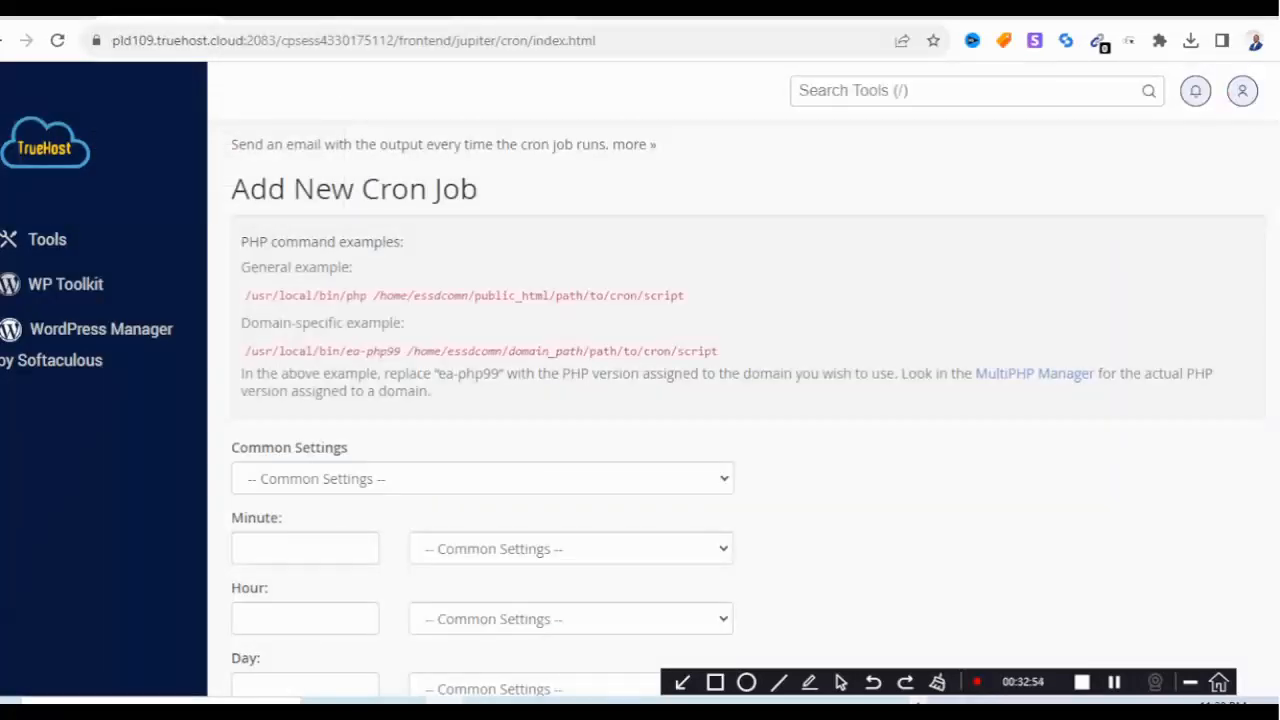
left_click(395, 12)
left_click(510, 12)
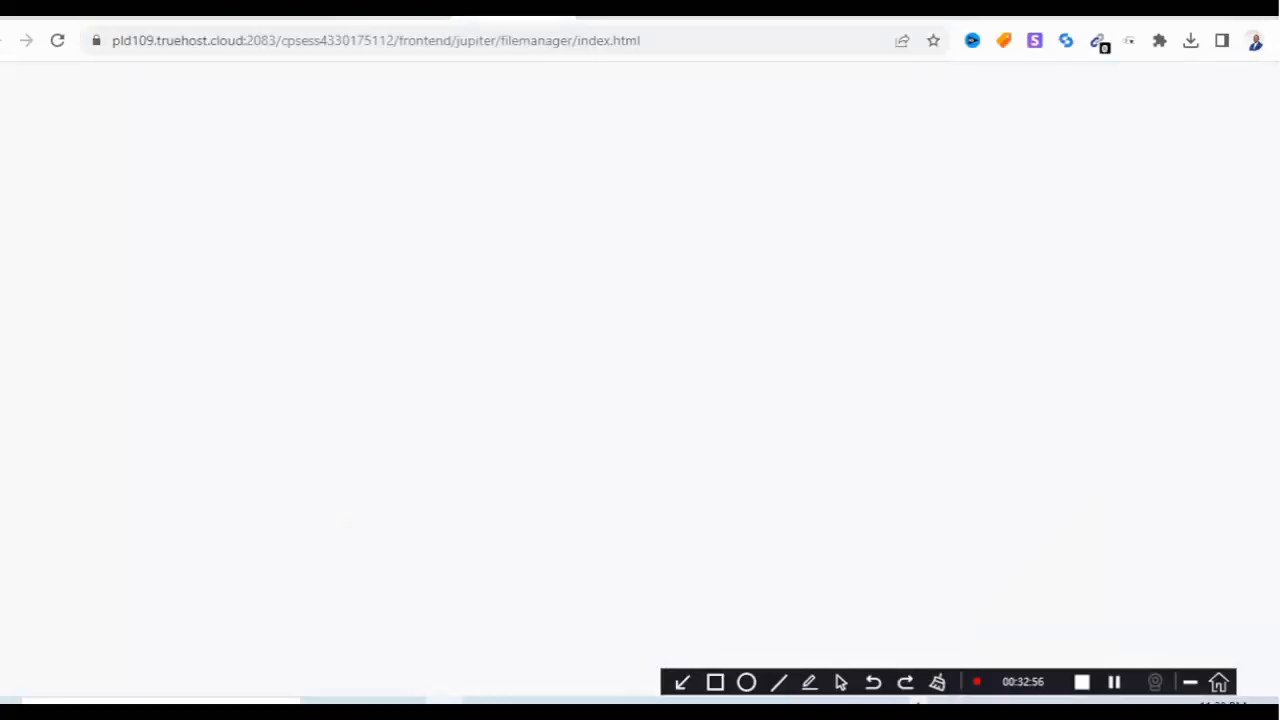
left_click(277, 12)
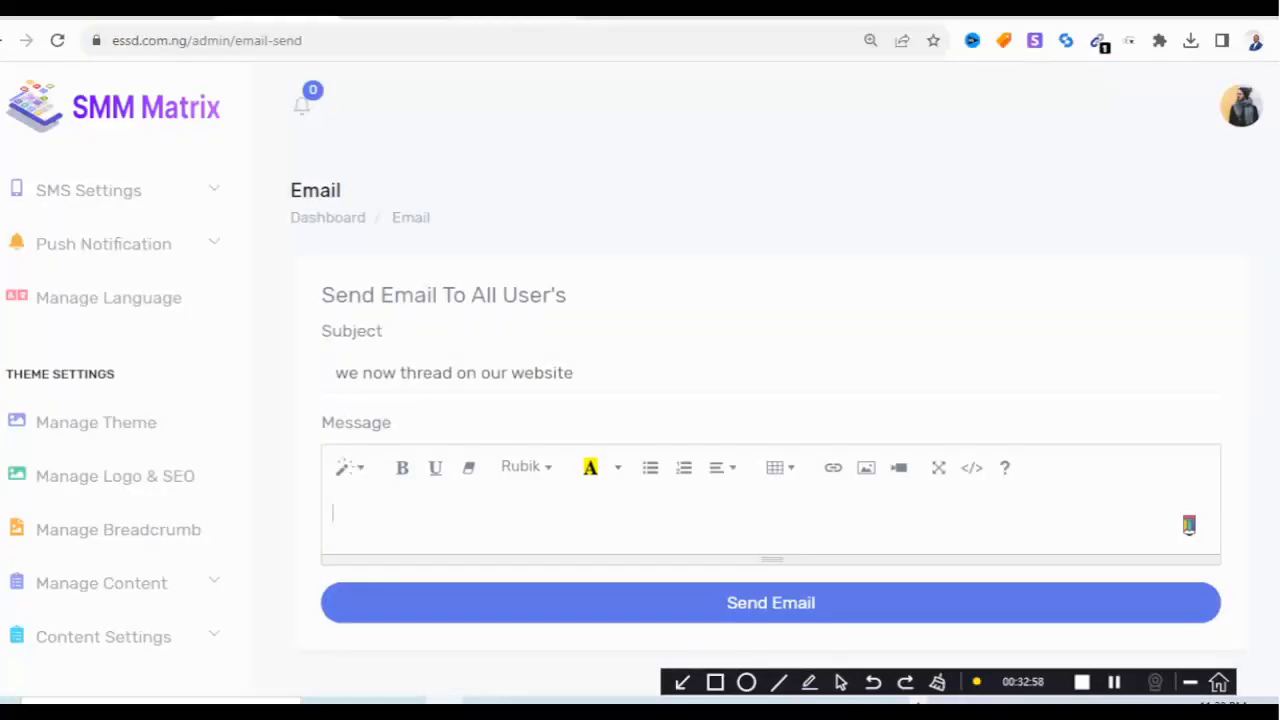
left_click(620, 12)
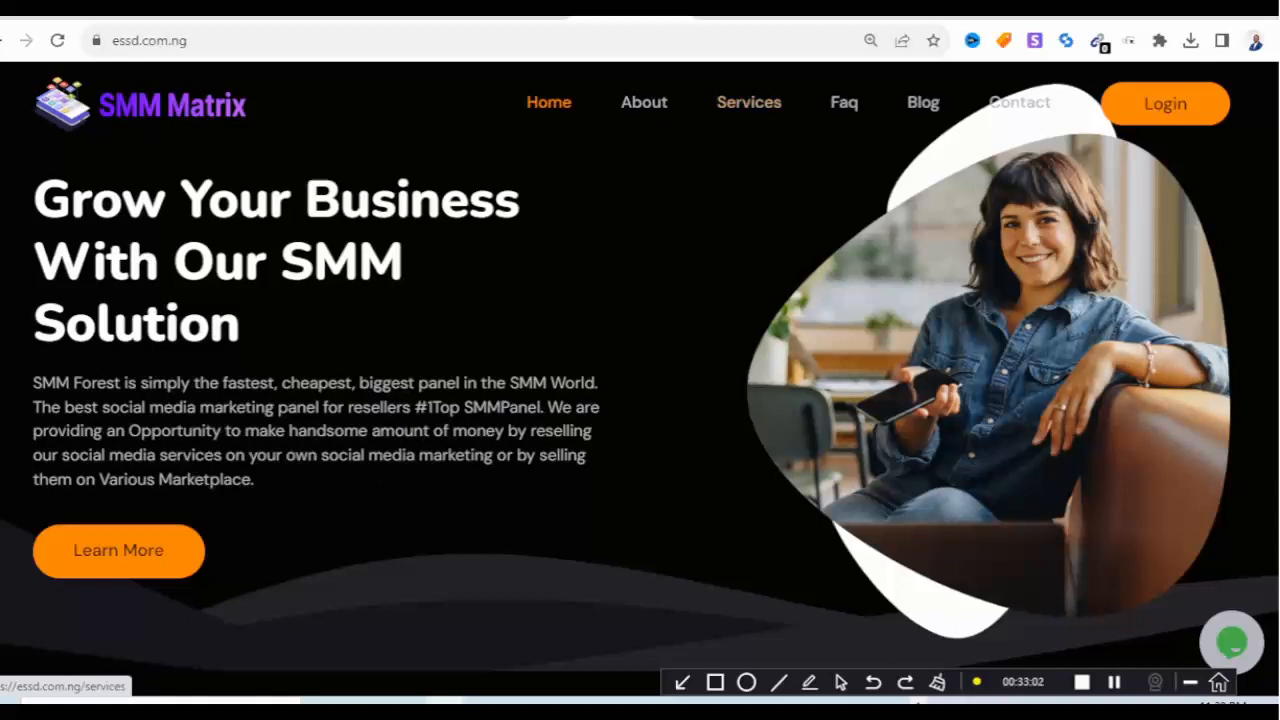
Visit the Contact and Login pages, then reach the Create Account registration form.
left_click(1019, 102)
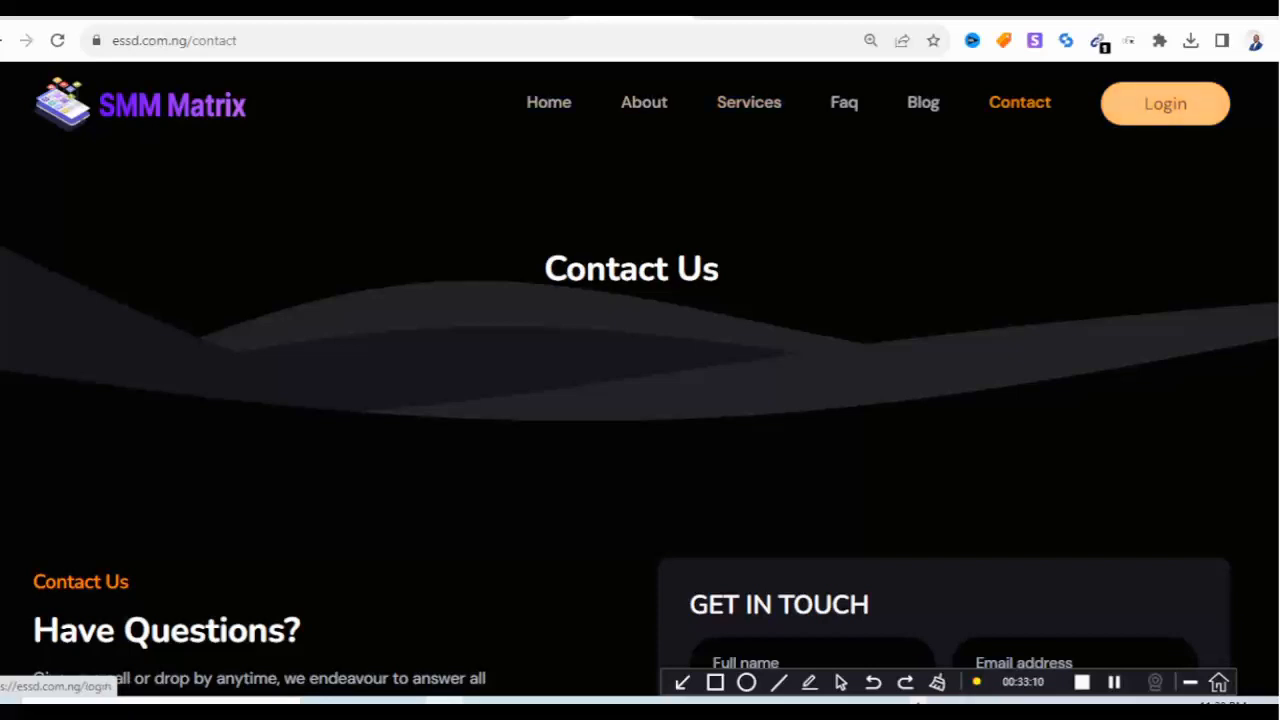
left_click(1165, 103)
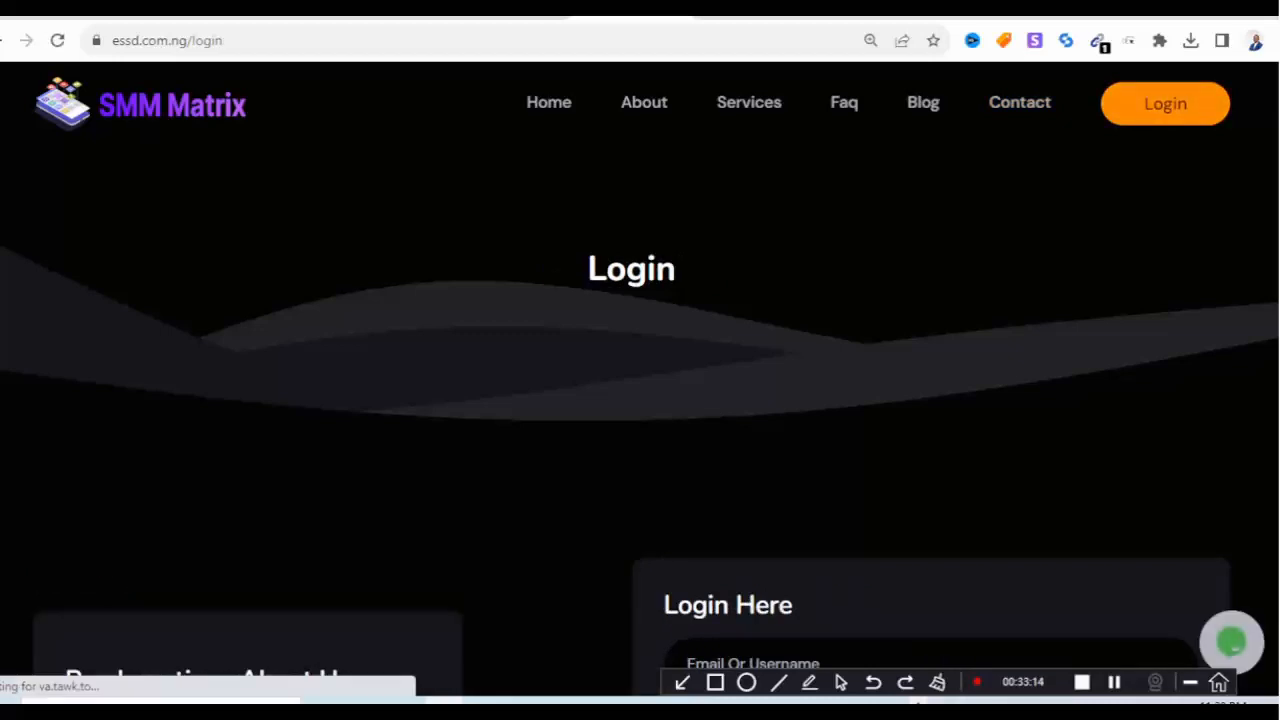
scroll(640, 400, "down", 4)
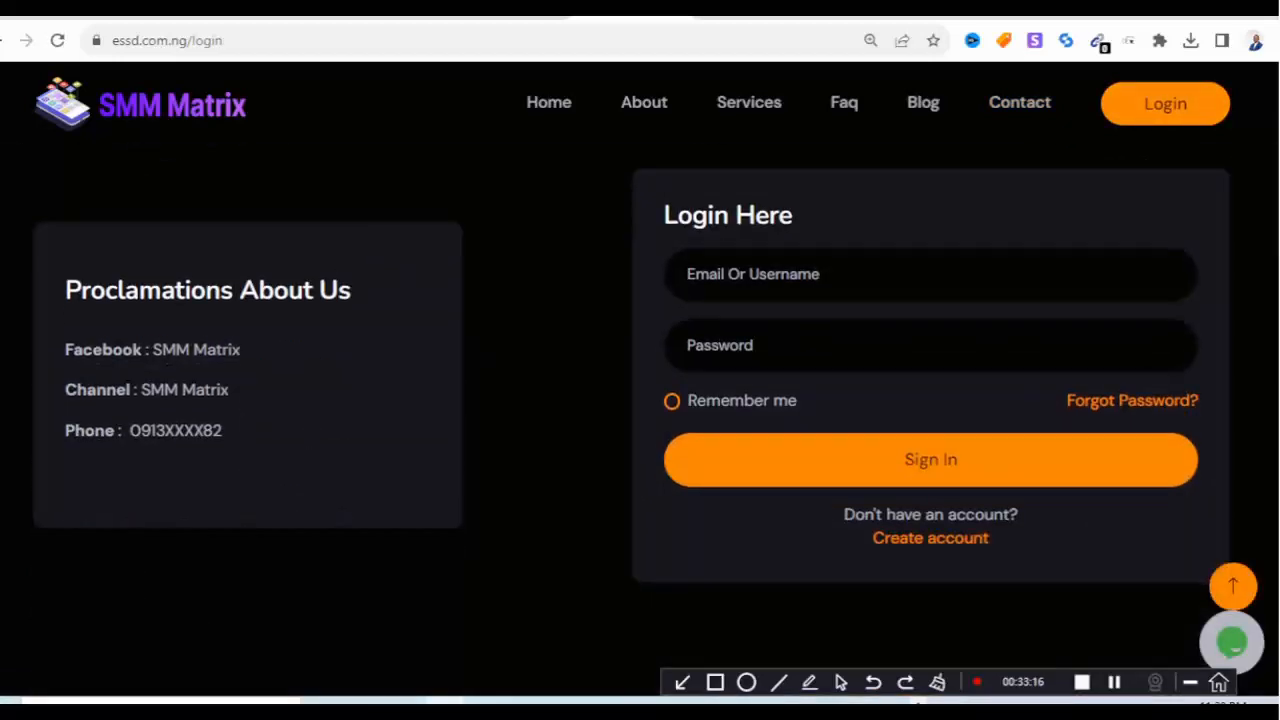
left_click(930, 538)
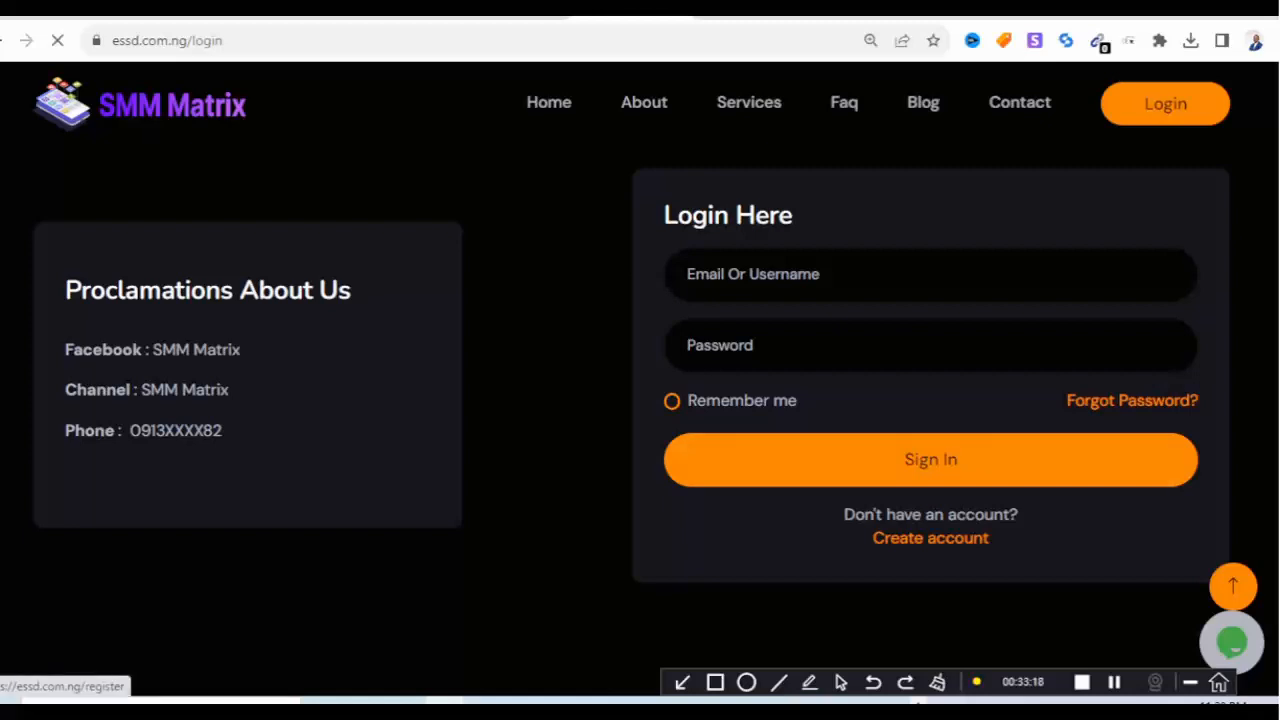
scroll(640, 400, "down", 4)
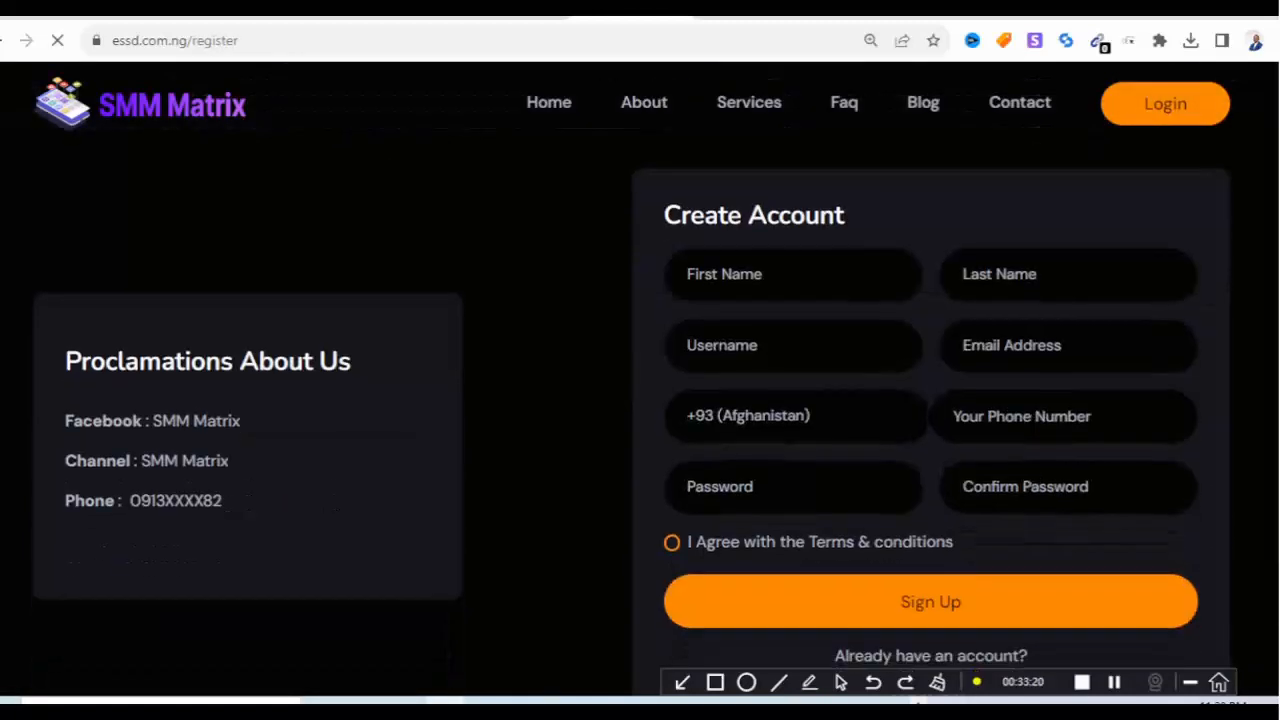
Autofill the personal details and set the username to 'olaoluwa'.
left_click(782, 275)
left_click(842, 343)
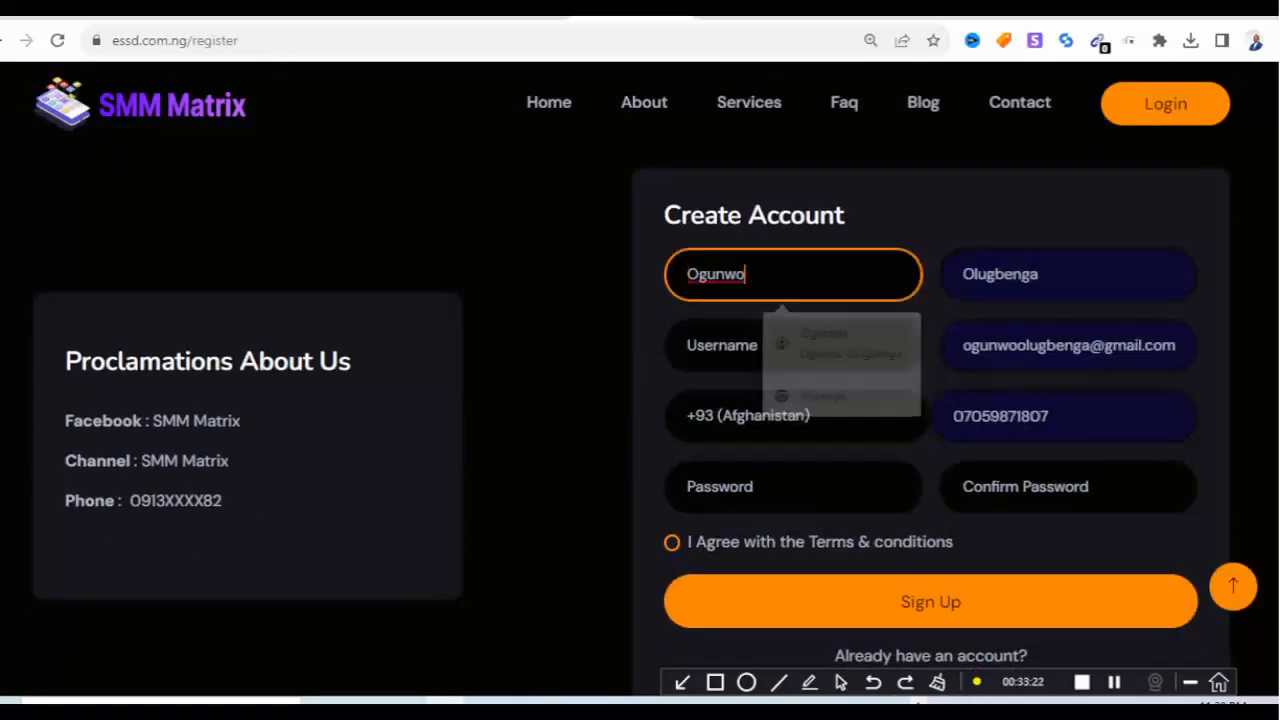
left_click(782, 346)
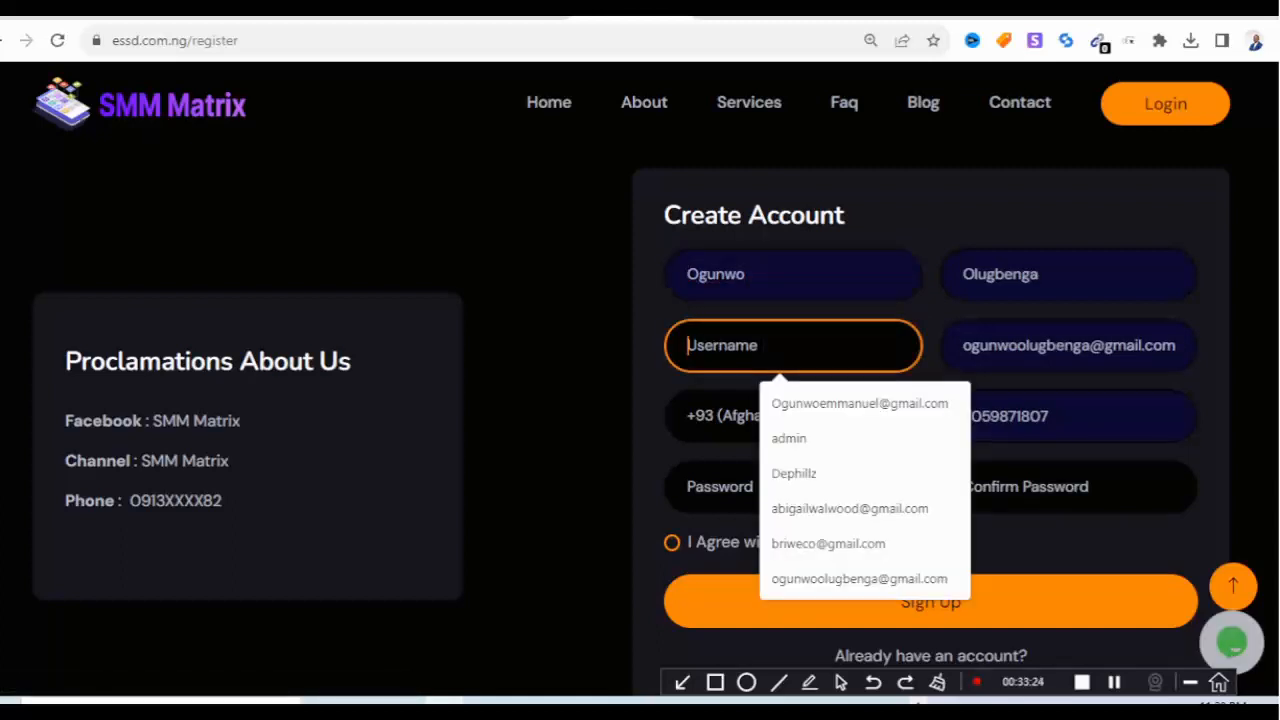
key("Down")
key("Down")
key("Return")
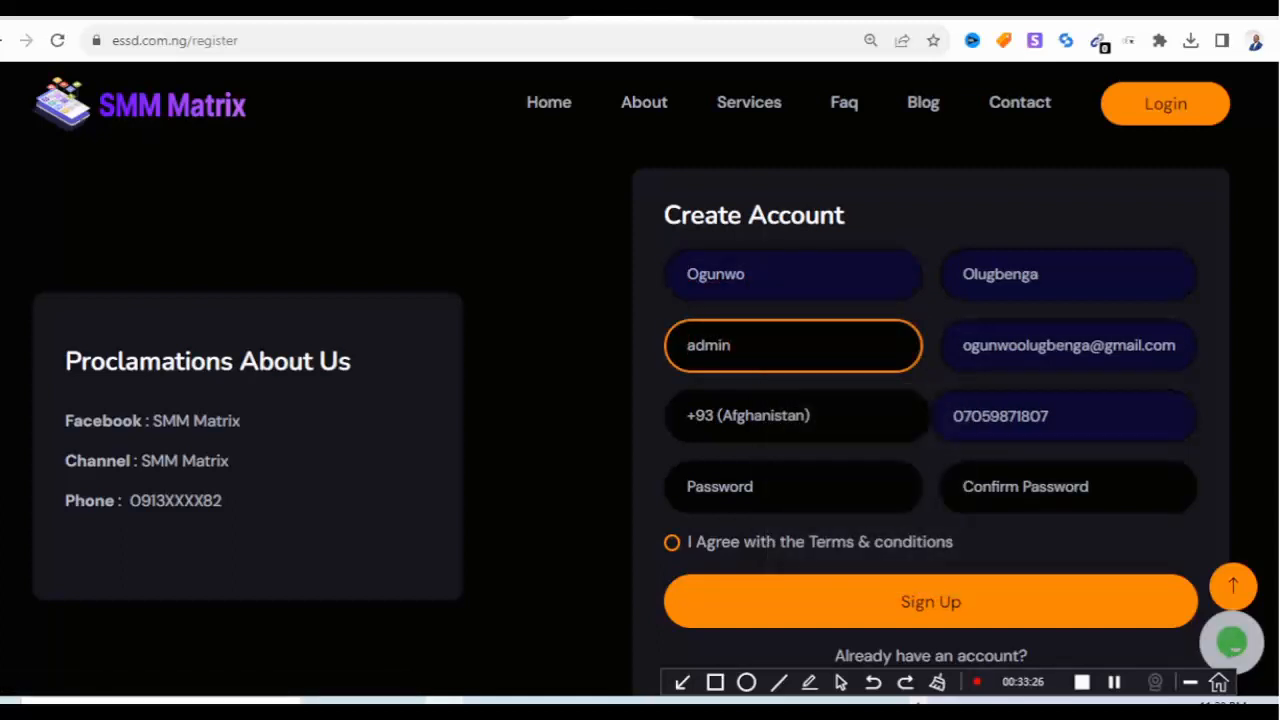
key("Down")
key("Down")
key("Down")
key("Down")
key("Down")
key("Down")
key("Down")
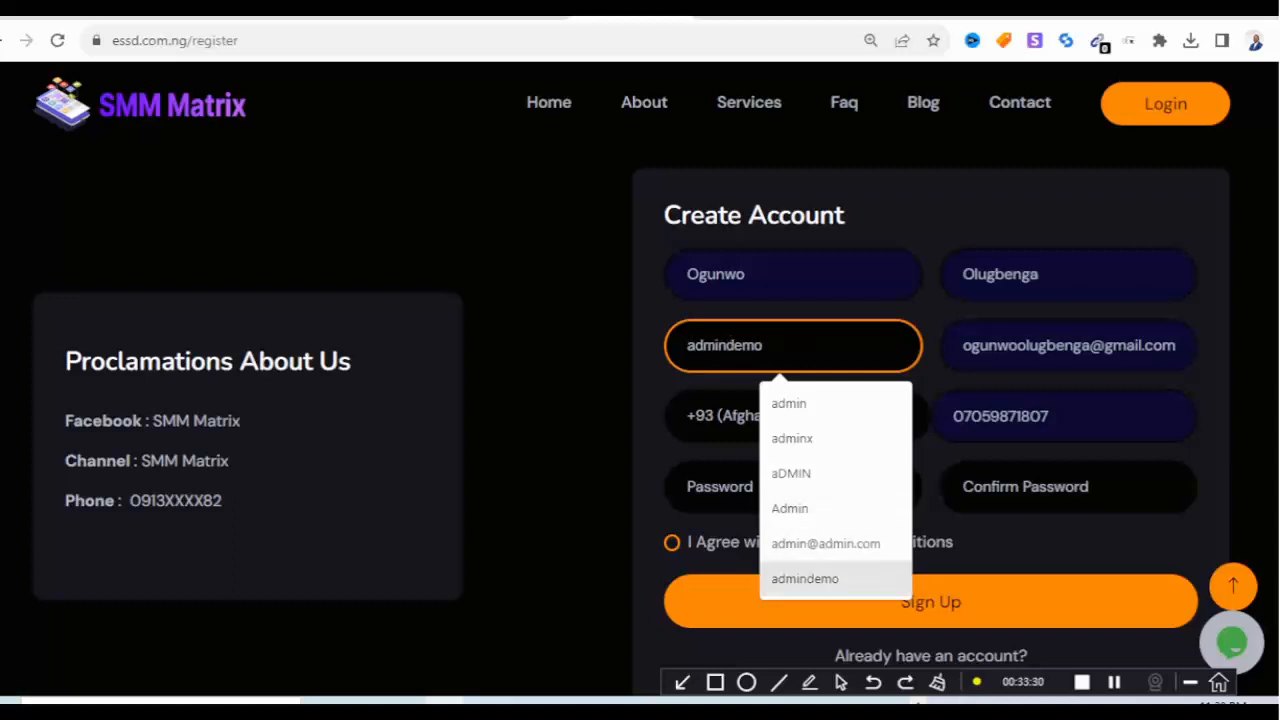
key("Up")
key("Up")
key("Up")
key("Up")
key("Up")
key("Up")
key("Up")
key("Up")
key("Up")
key("Up")
key("Up")
key("Down")
key("Down")
key("Down")
key("Down")
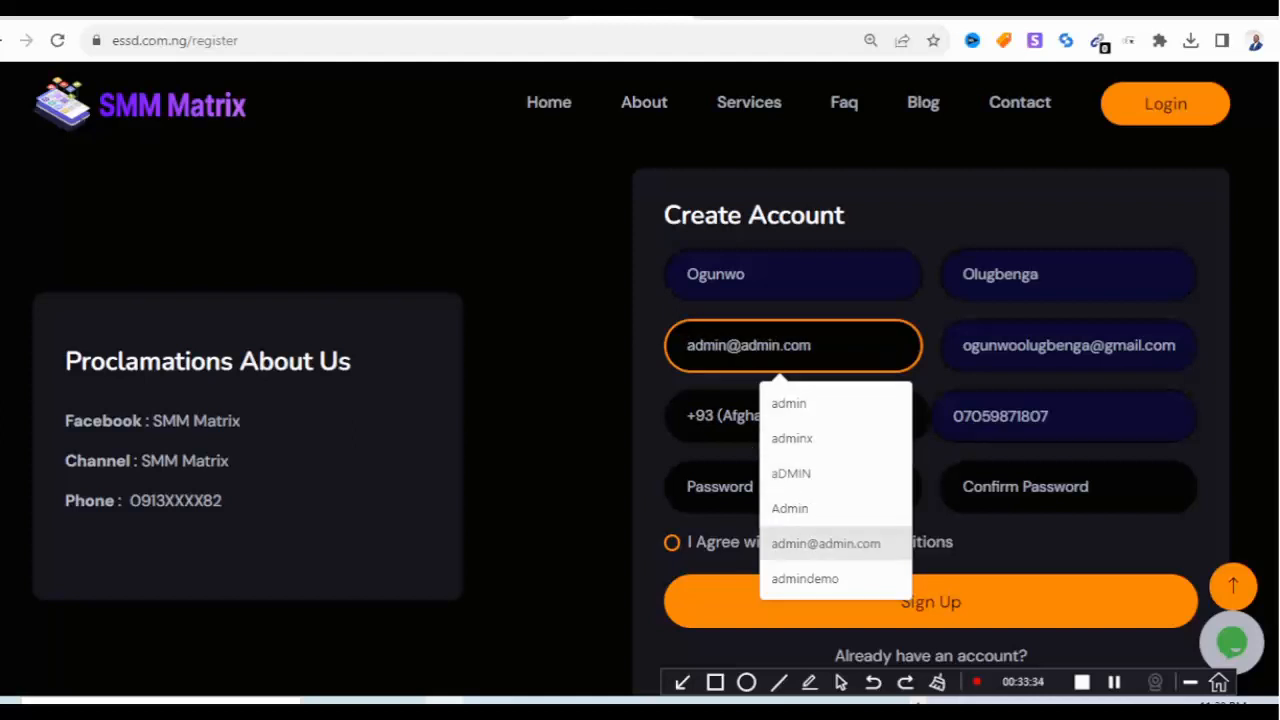
key("Return")
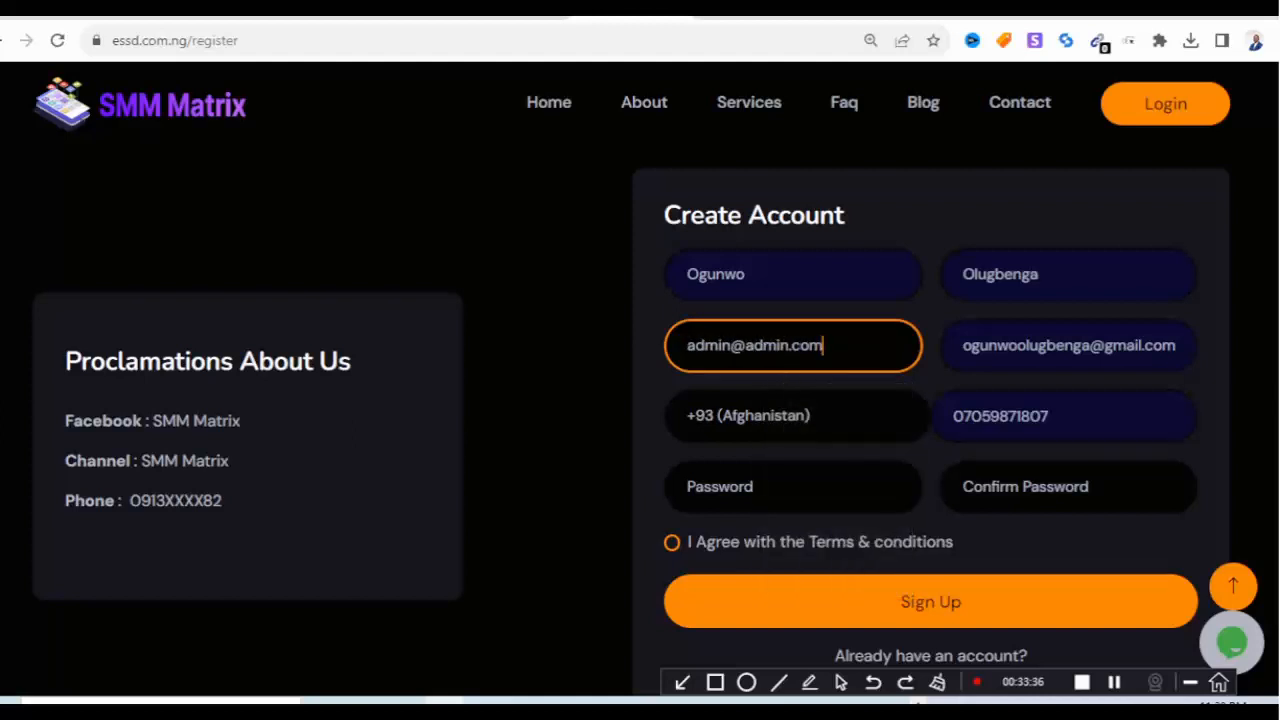
key("ctrl+a")
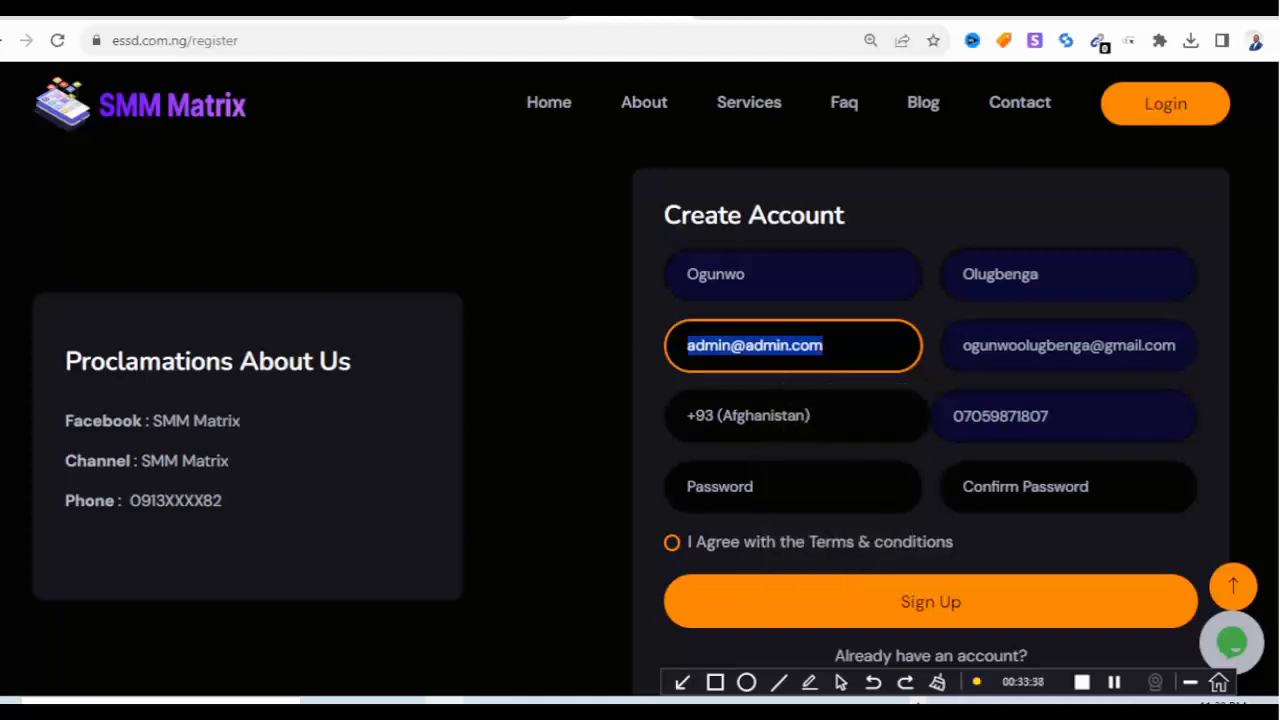
type("ola")
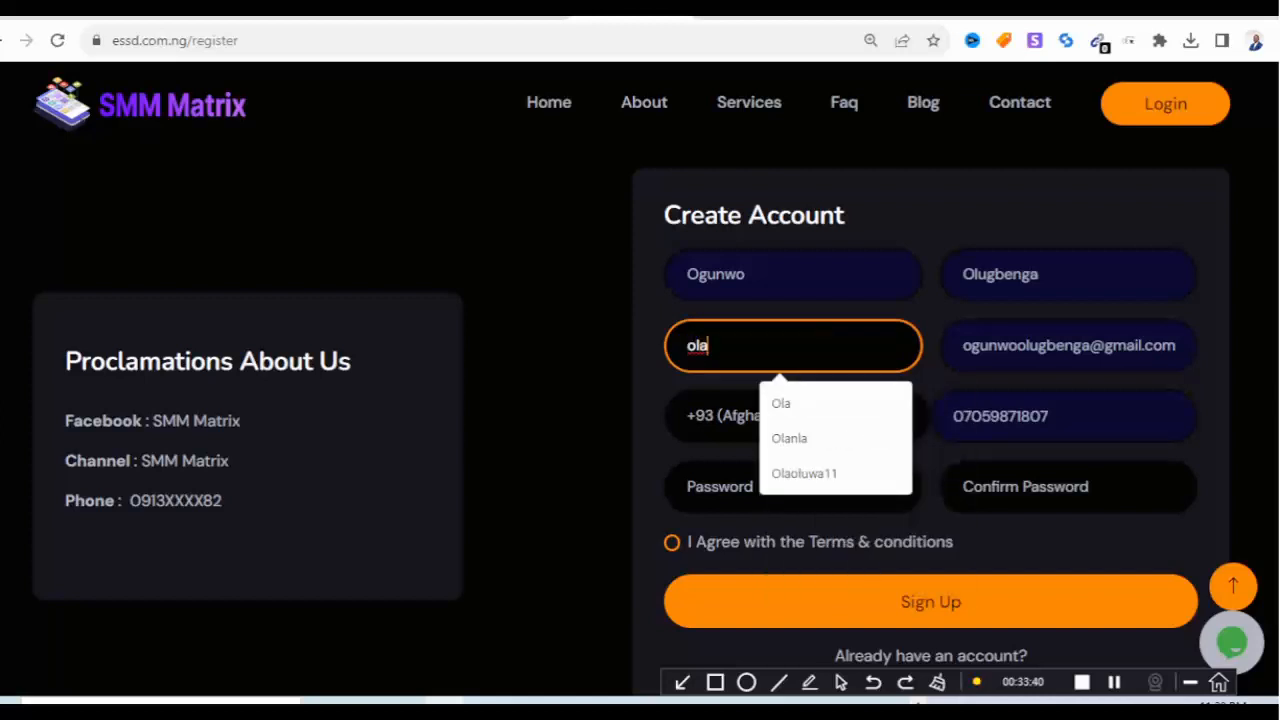
type("oluwa")
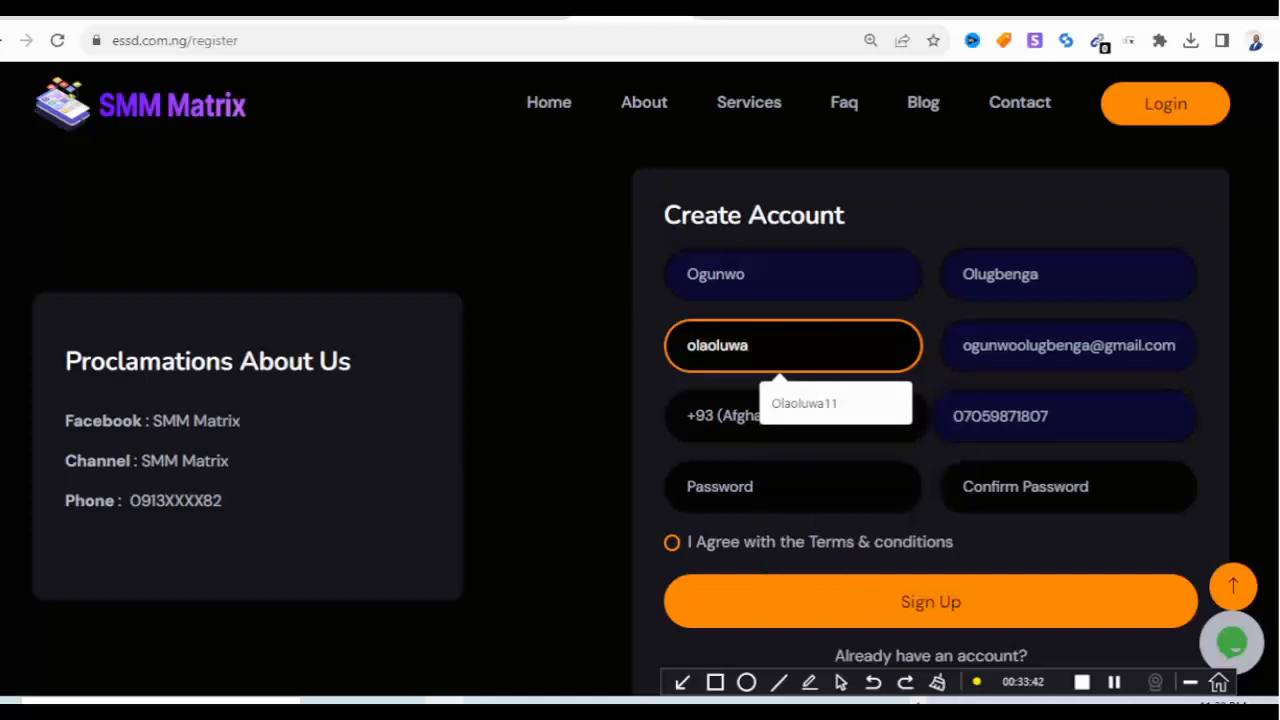
Choose +234 (Nigeria) as the phone country code.
left_click(740, 415)
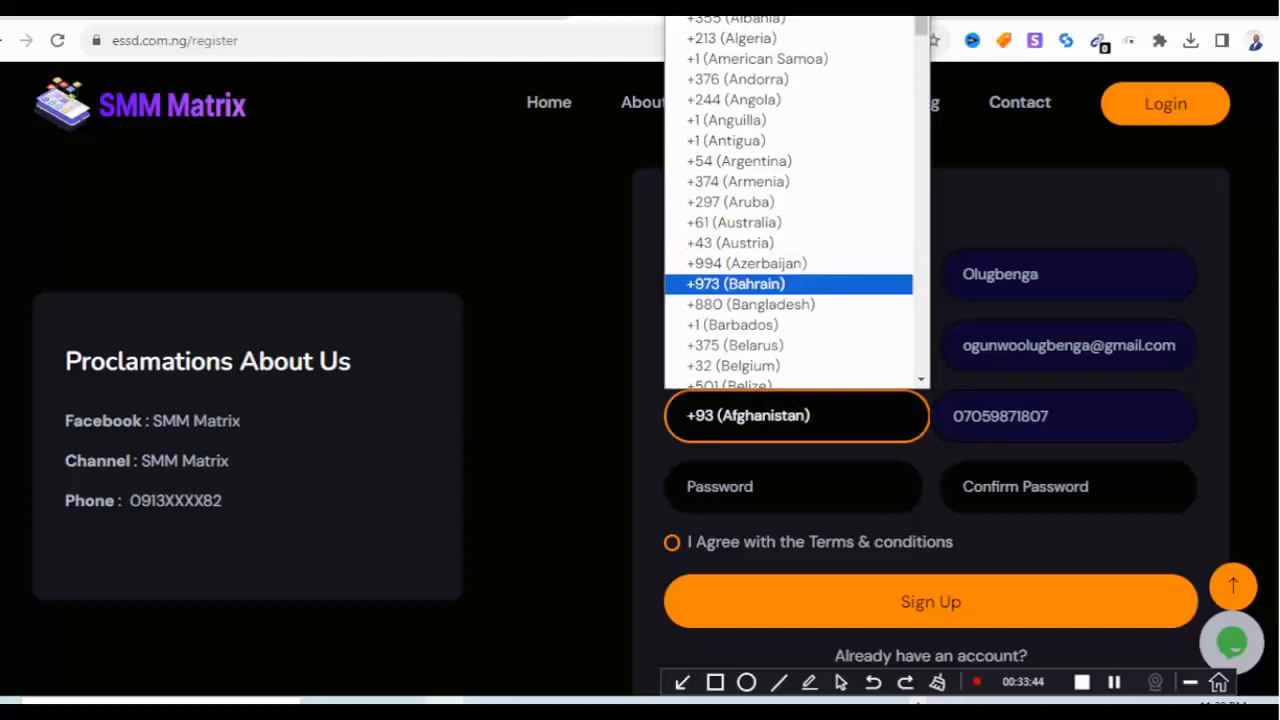
scroll(790, 290, "down", 15)
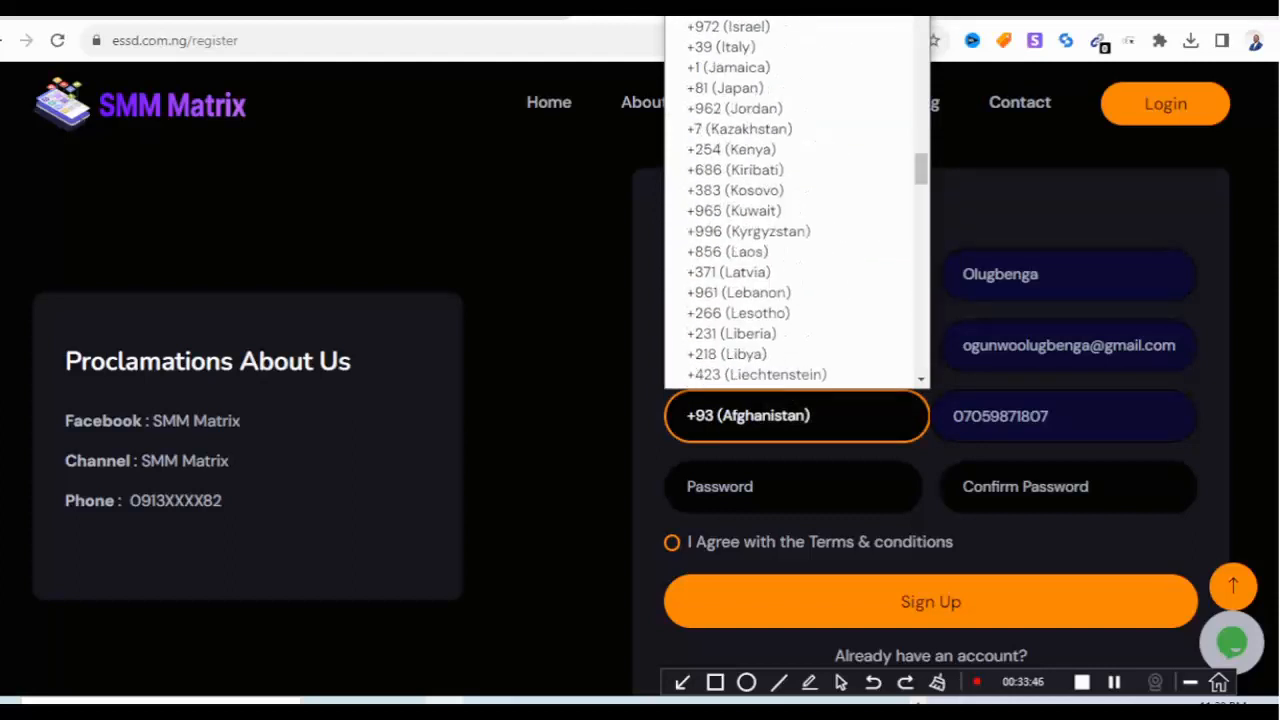
scroll(790, 290, "down", 10)
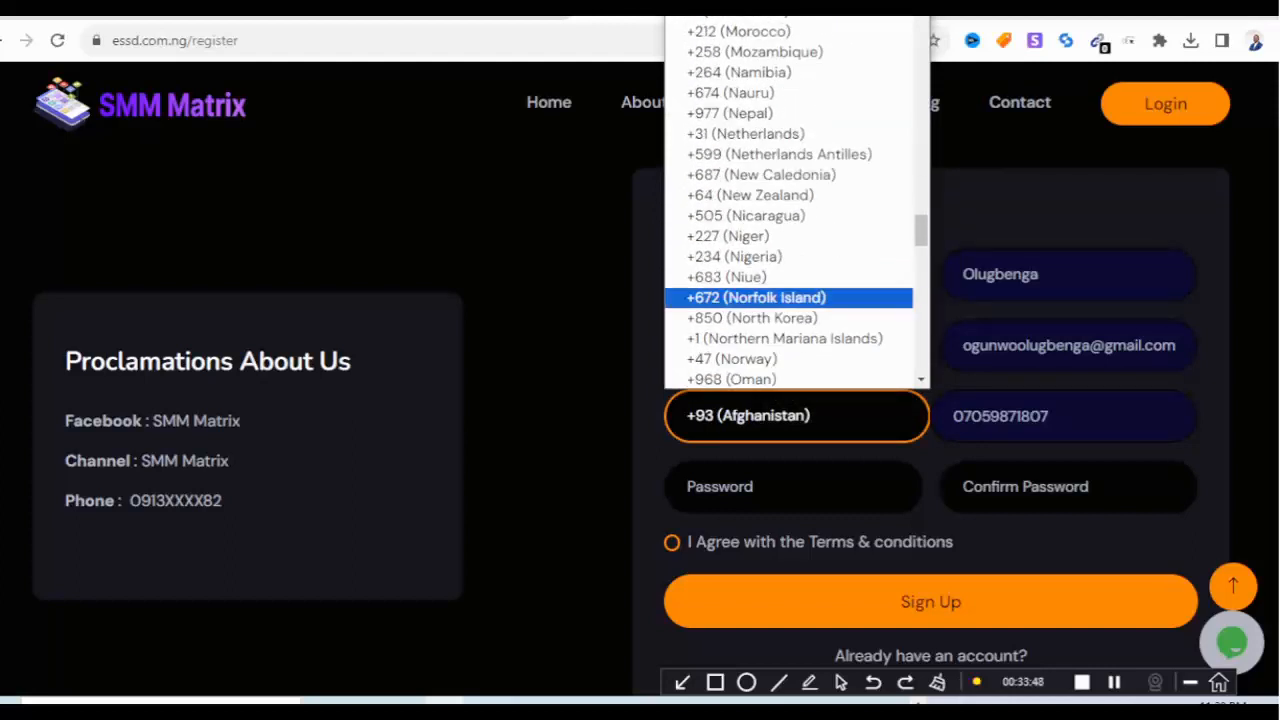
scroll(790, 297, "down", 10)
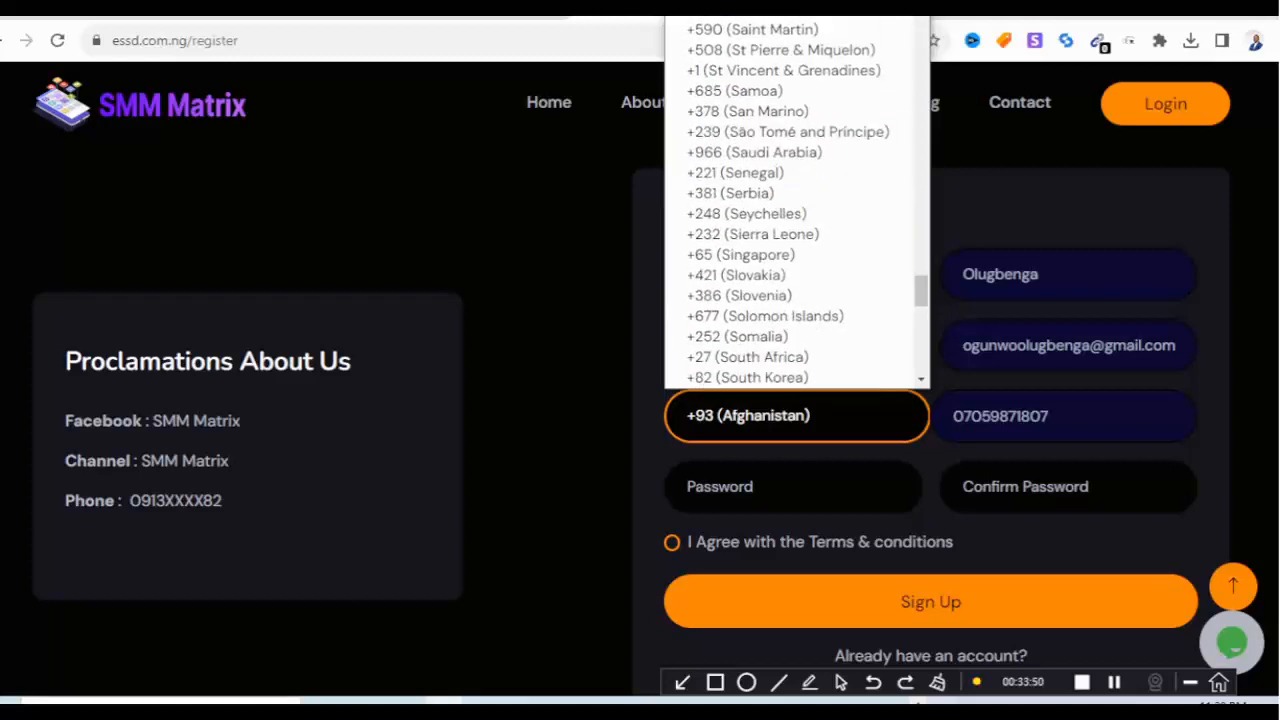
scroll(790, 374, "up", 6)
scroll(790, 300, "up", 7)
scroll(790, 256, "down", 2)
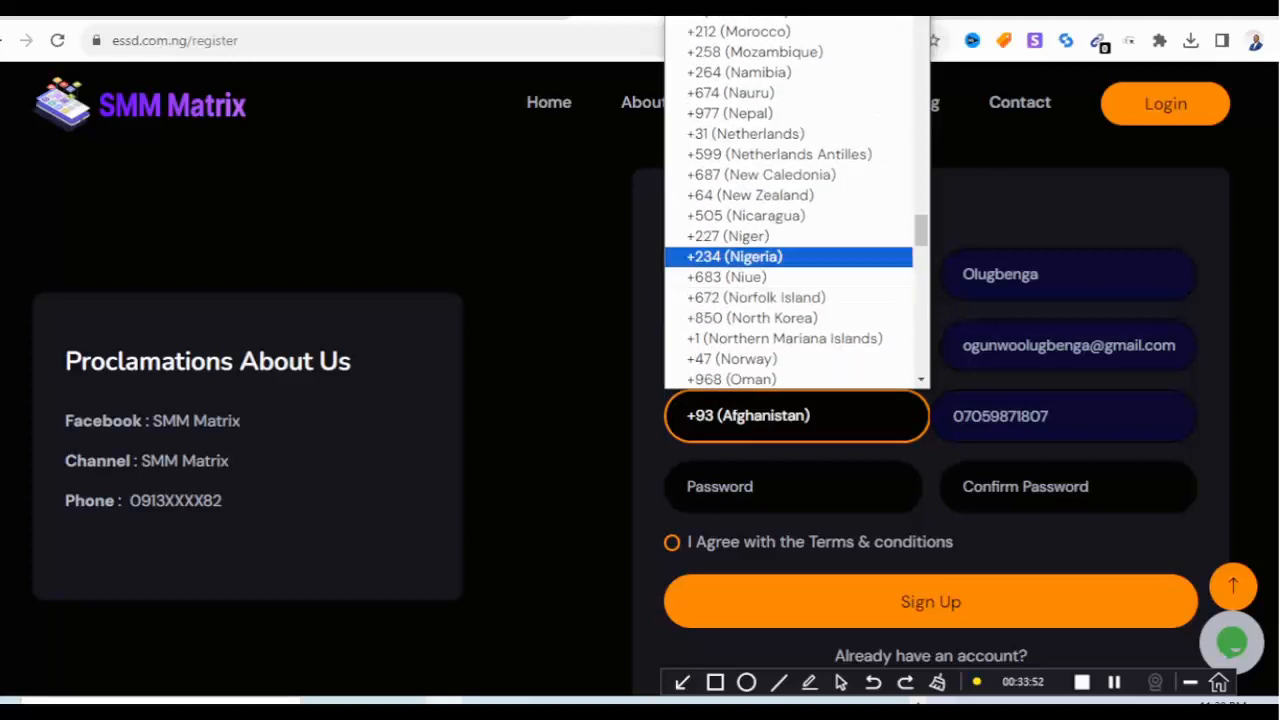
left_click(734, 256)
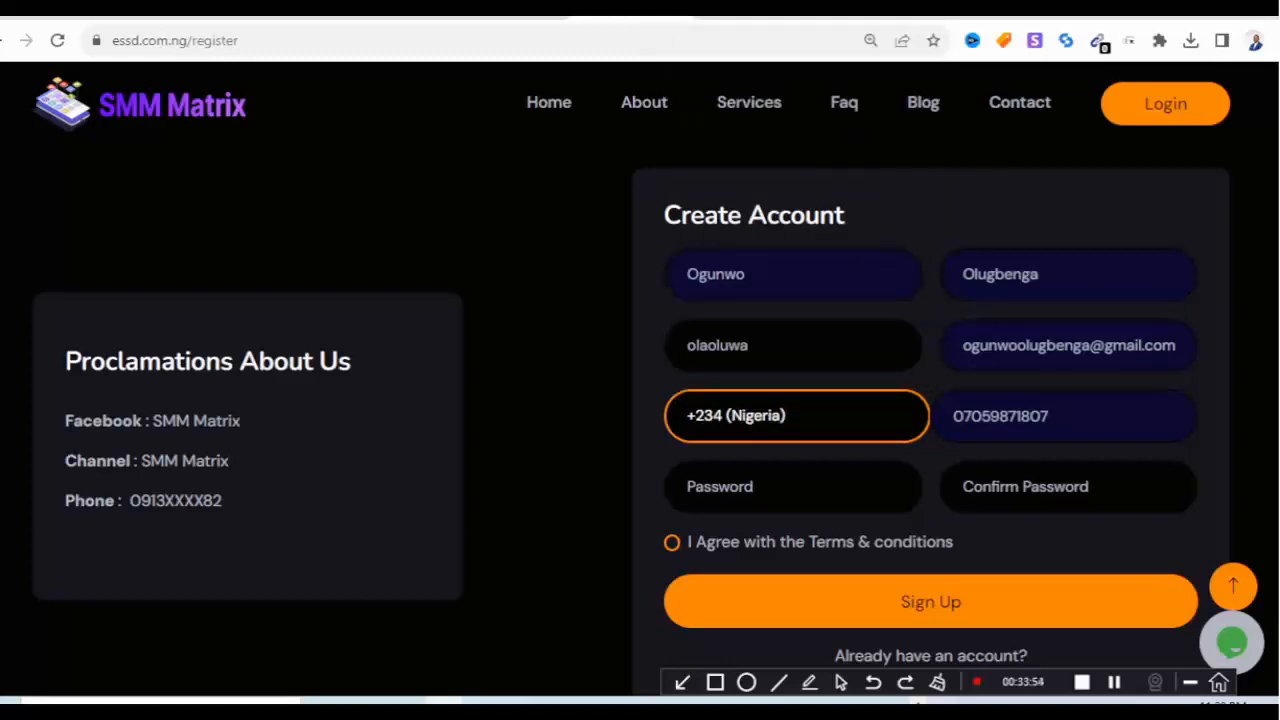
Enter and confirm the account password, accept the terms, and sign up.
left_click(780, 487)
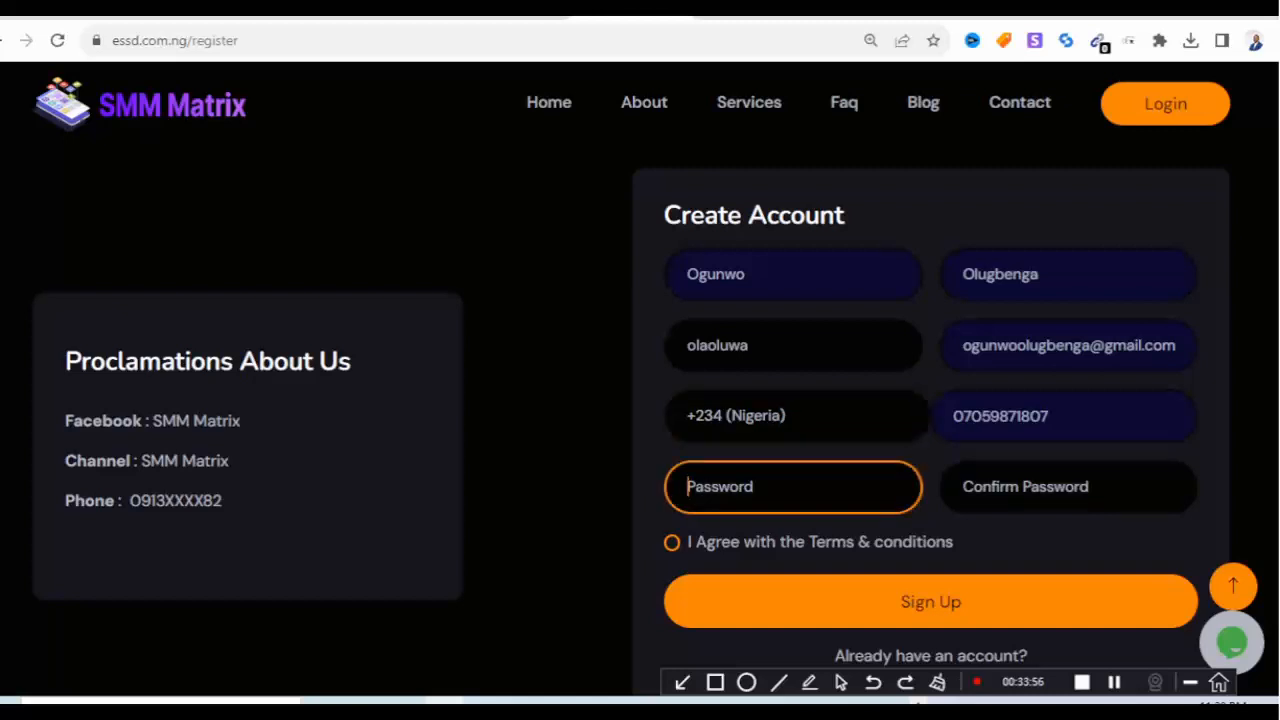
type("****")
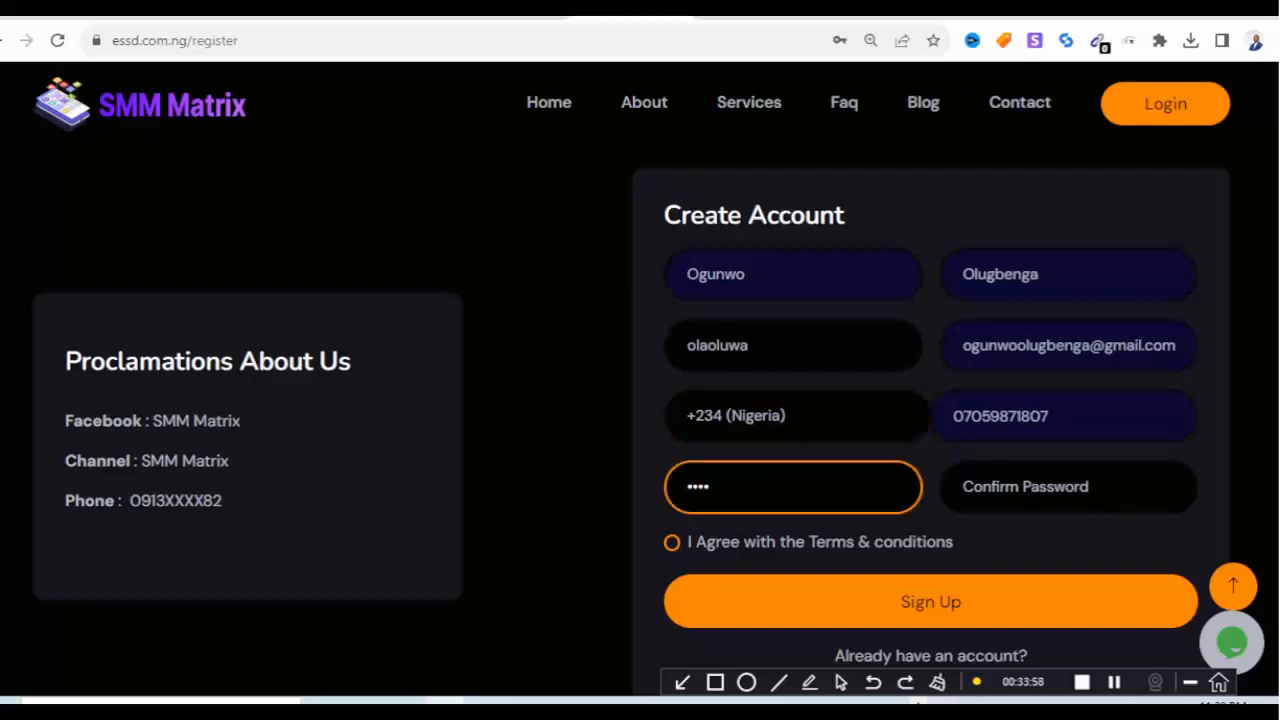
key("BackSpace")
key("BackSpace")
key("BackSpace")
key("BackSpace")
type("**********")
key("Tab")
type("**")
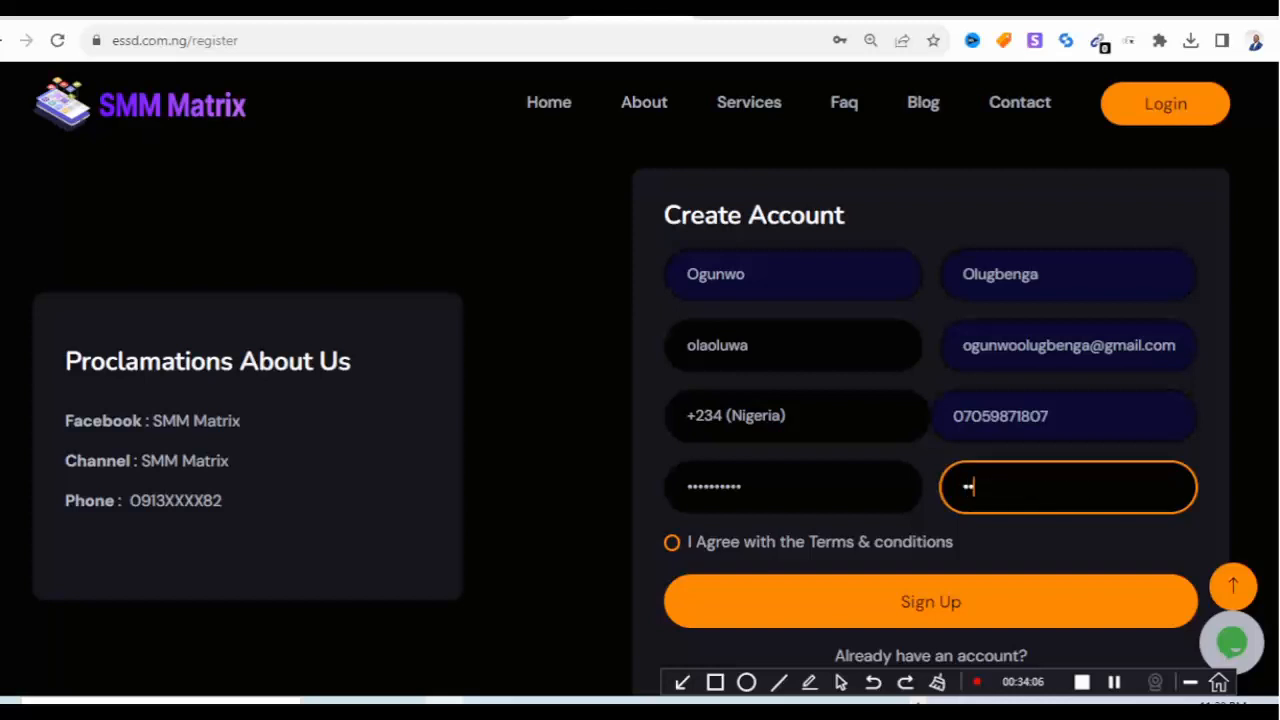
key("BackSpace")
key("BackSpace")
type("**********")
scroll(640, 400, "down", 2)
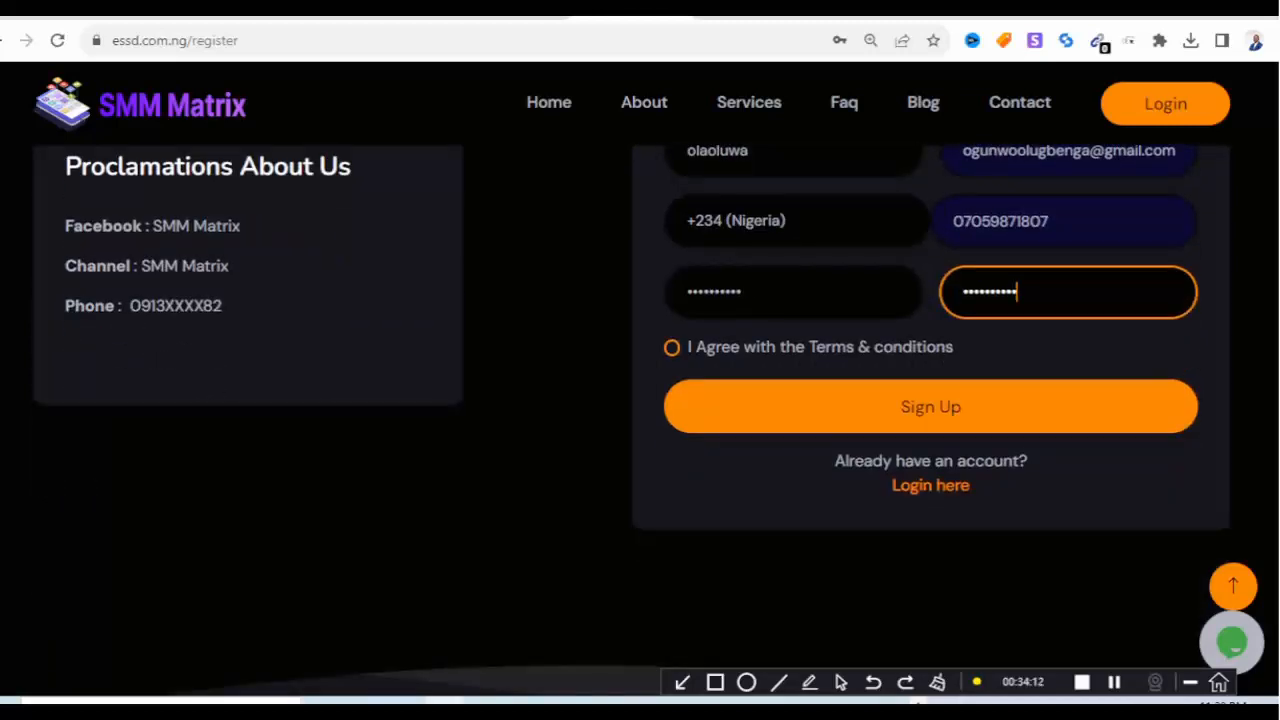
left_click(672, 347)
left_click(930, 407)
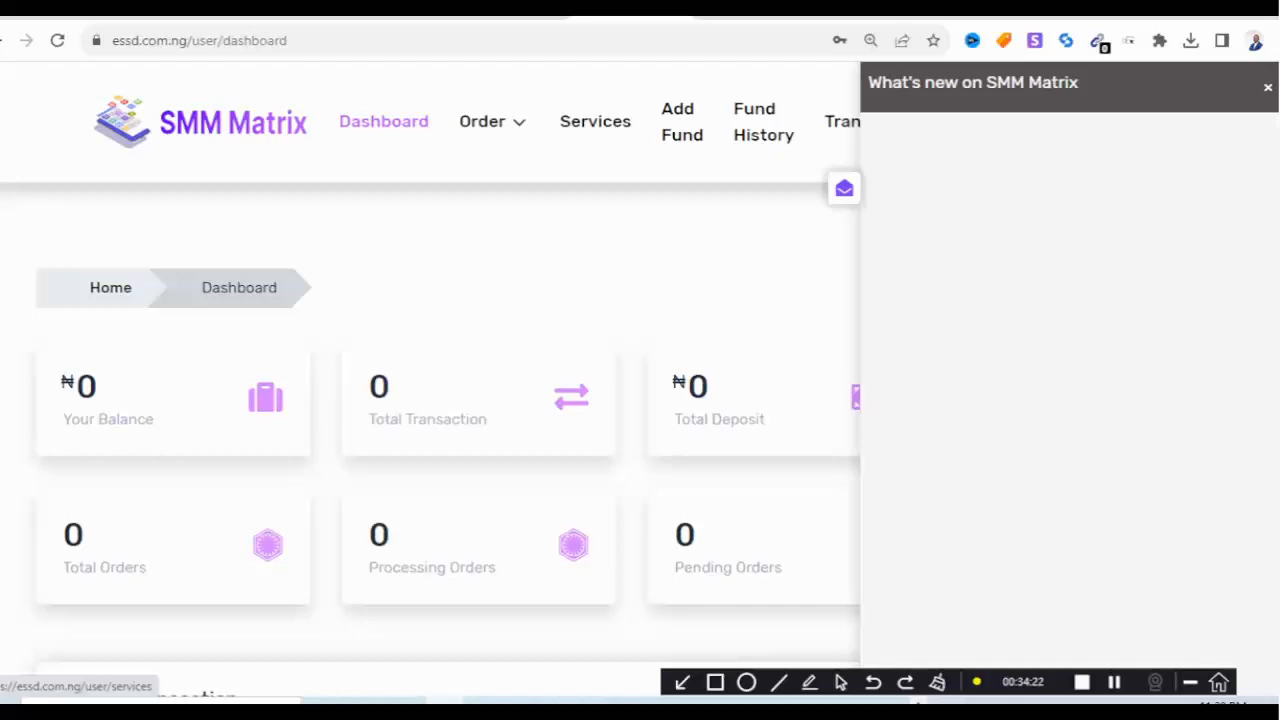
Open the user services list, close What's new, and expand THREADS Worldwide services before returning to admin.
left_click(595, 121)
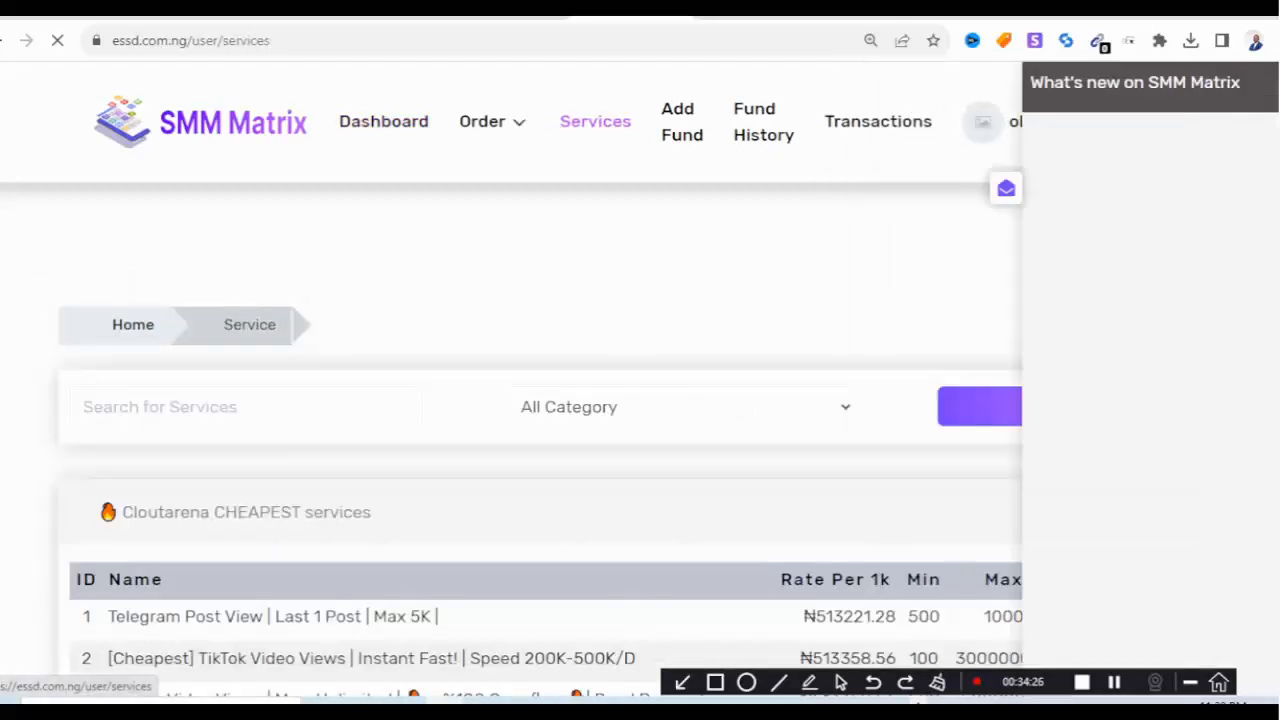
scroll(430, 400, "down", 3)
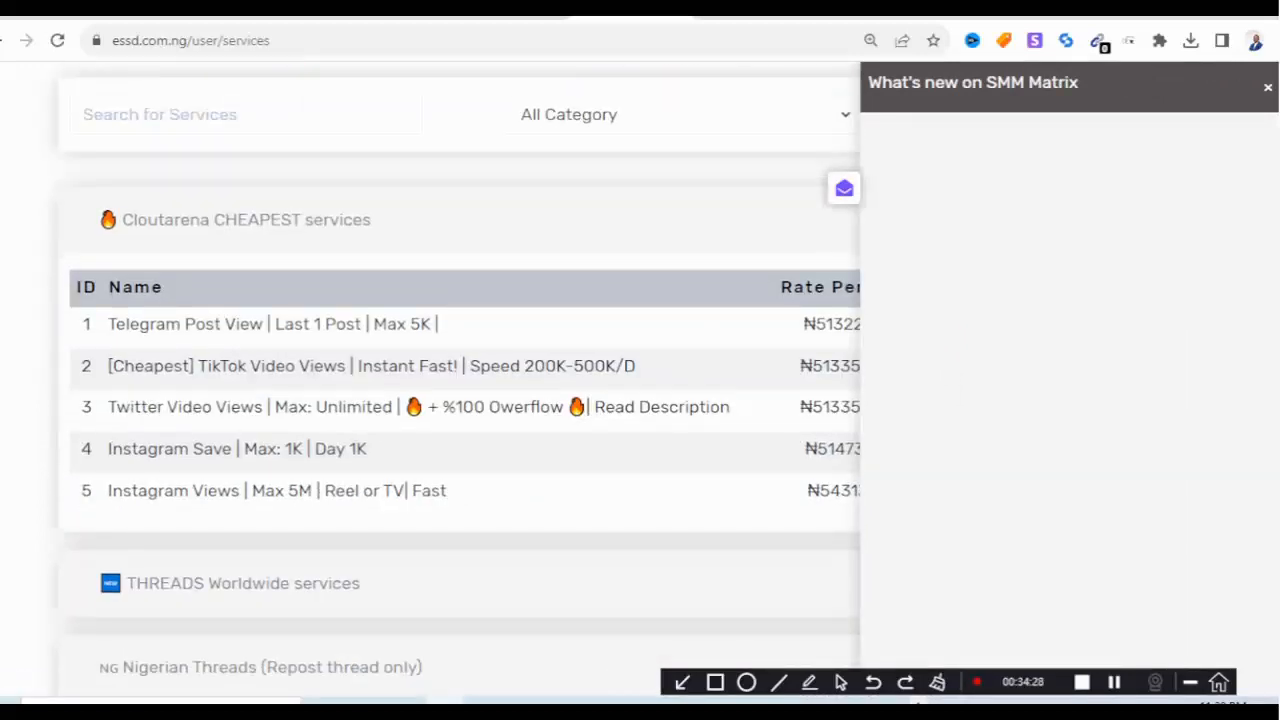
left_click(1268, 88)
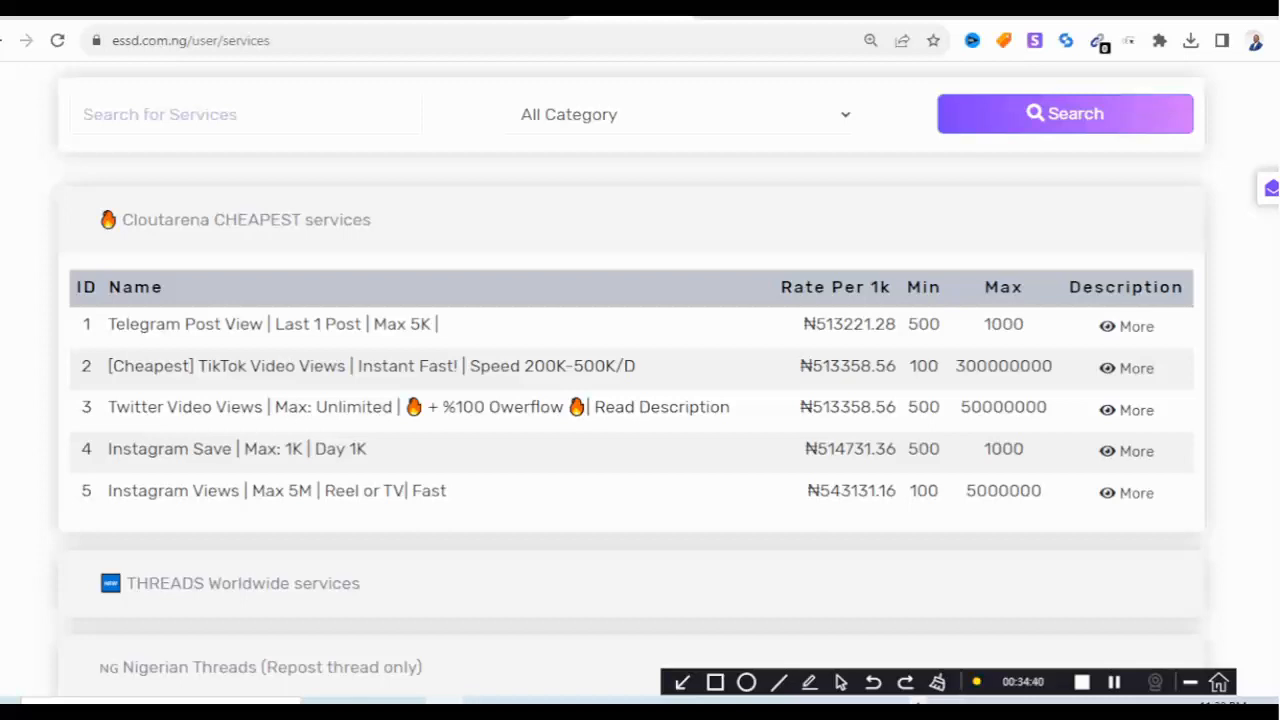
scroll(640, 400, "down", 3)
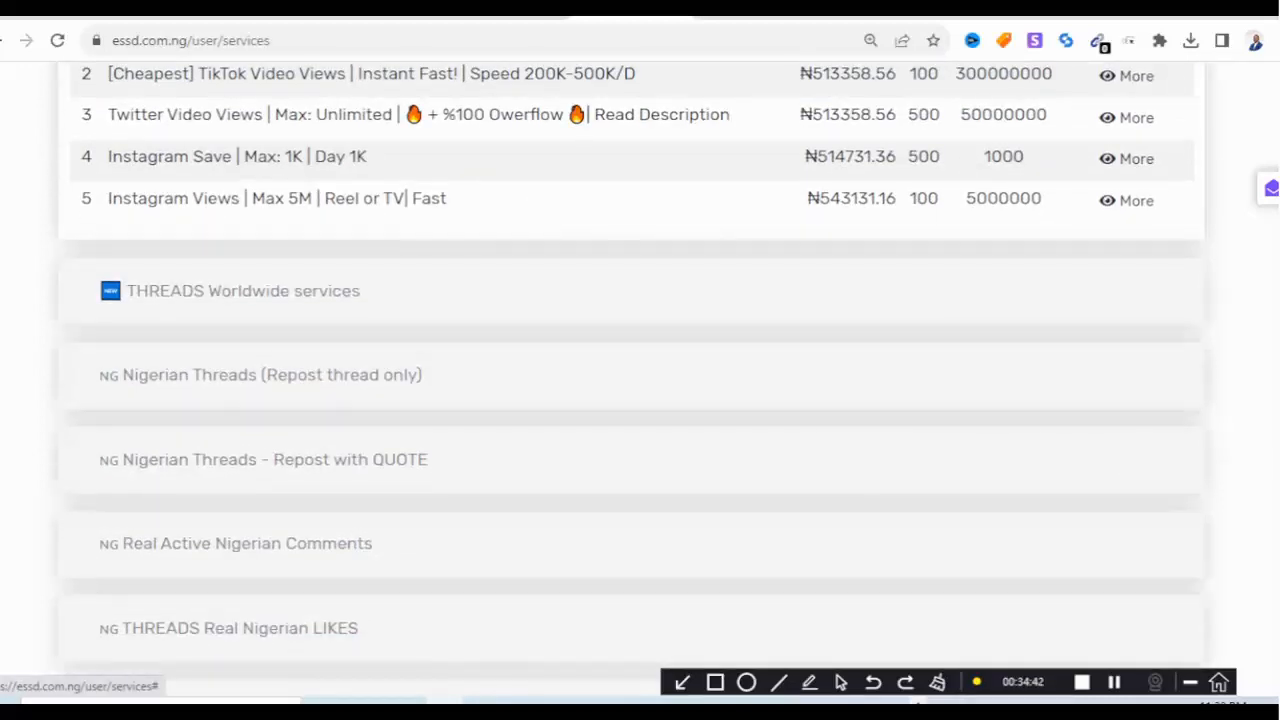
left_click(243, 291)
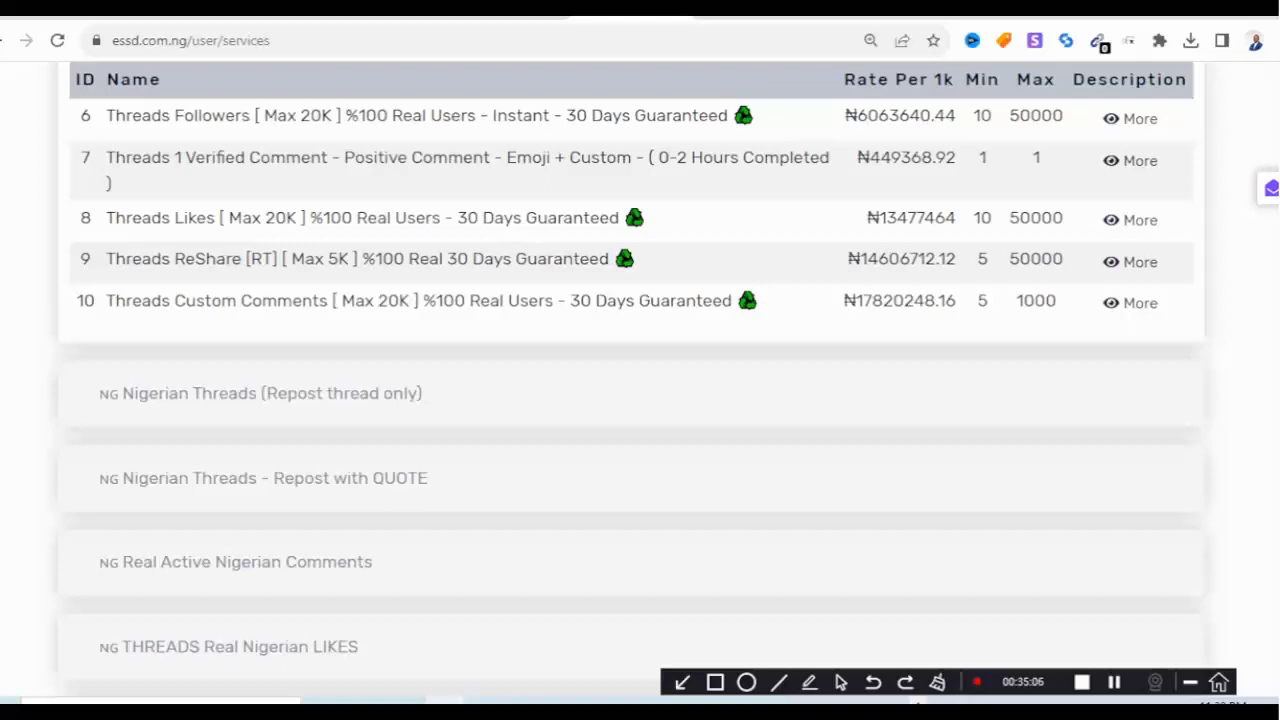
left_click(279, 14)
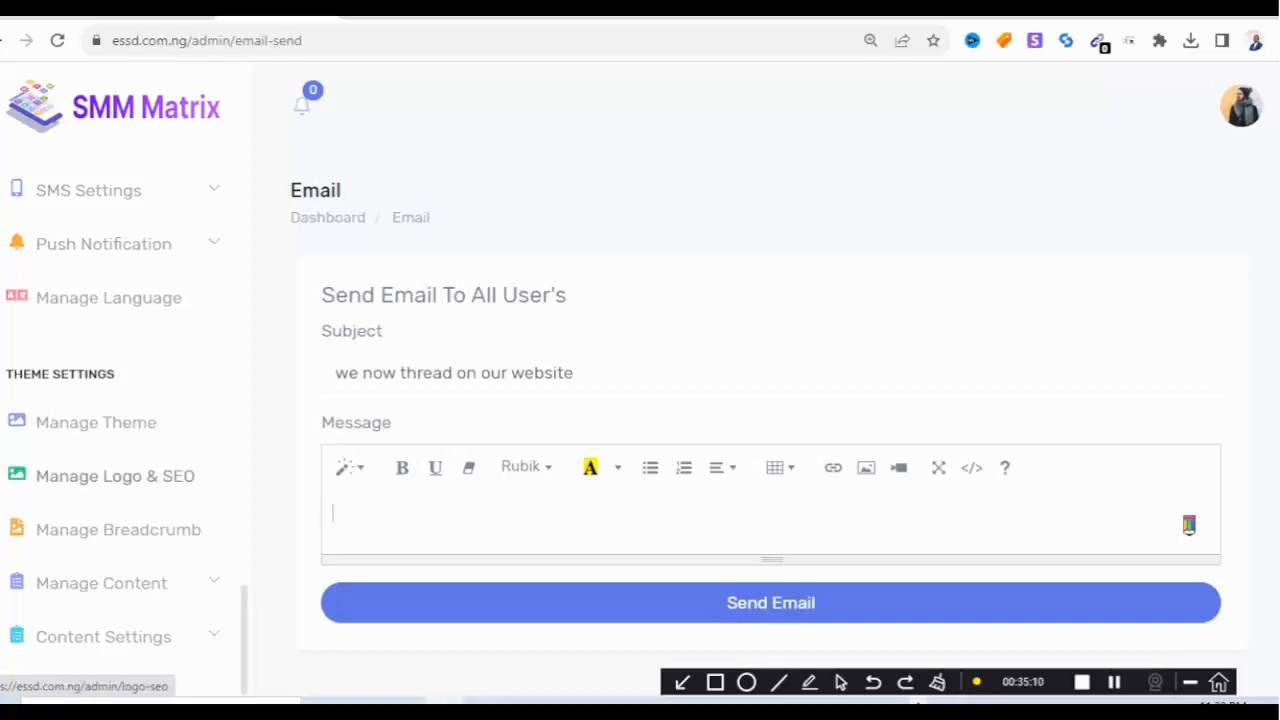
Open Show Services and select every service in the list.
scroll(120, 430, "down", 5)
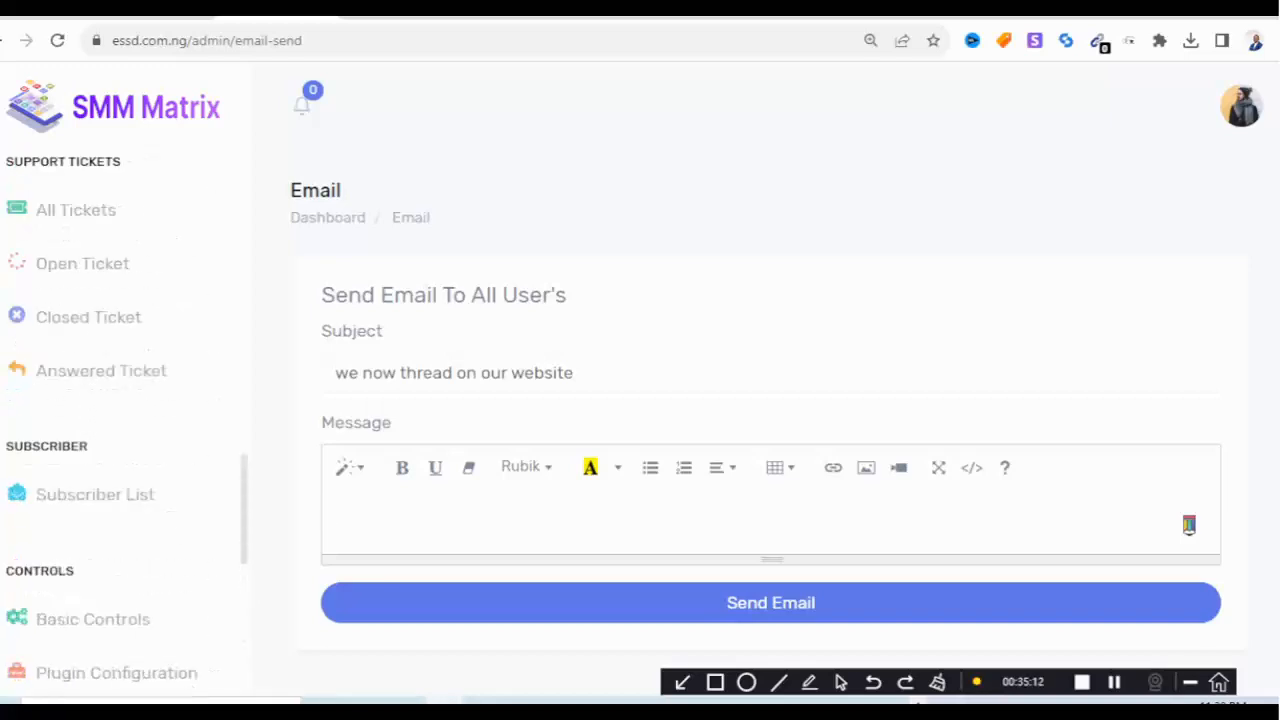
scroll(120, 400, "up", 5)
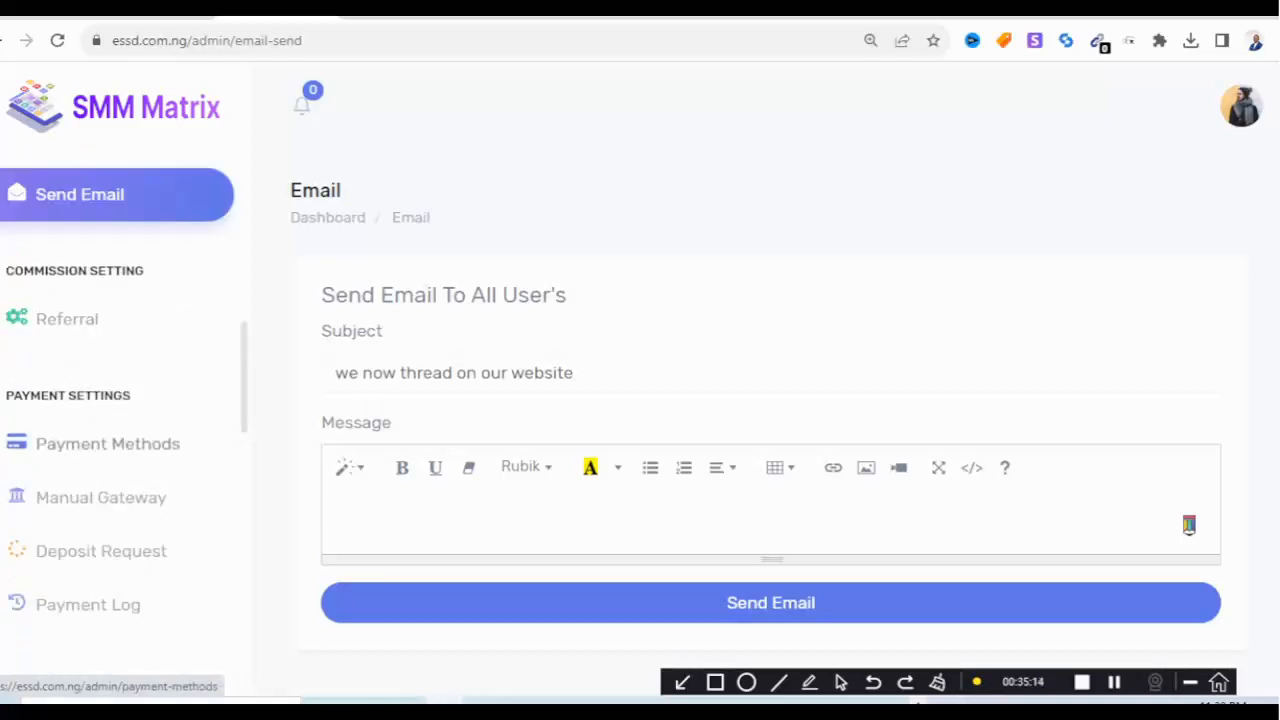
scroll(120, 400, "up", 5)
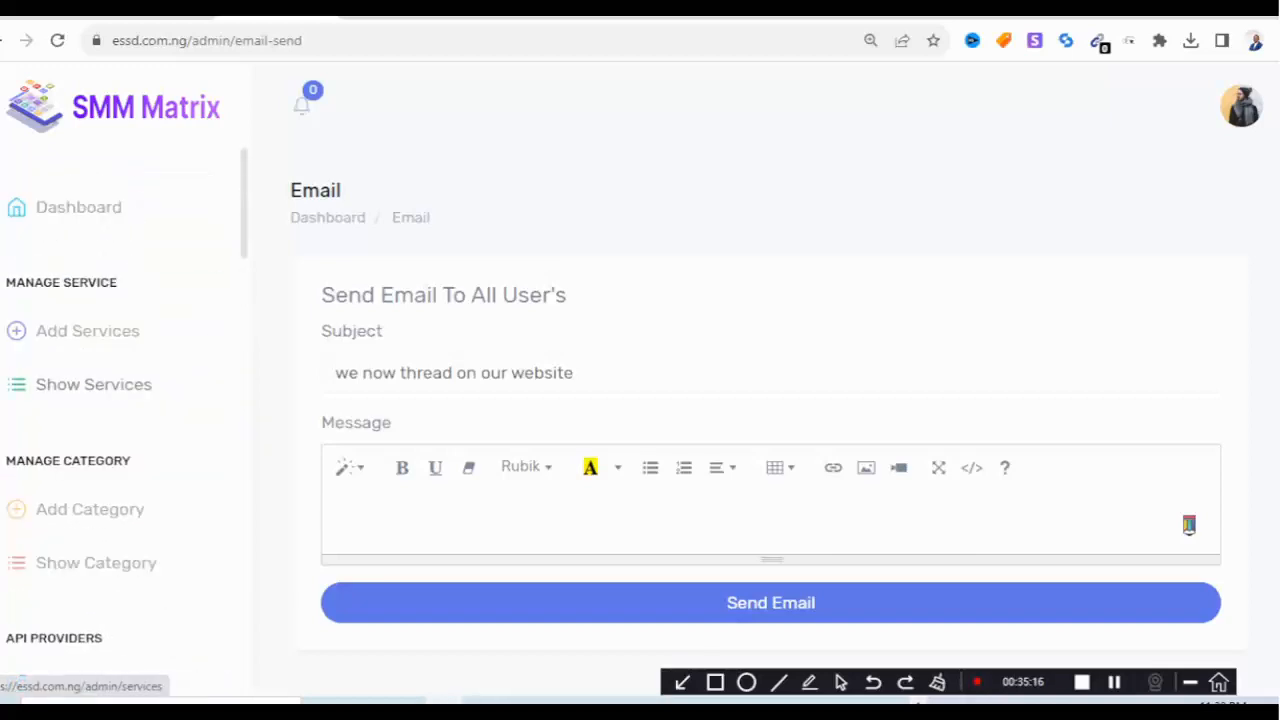
left_click(94, 385)
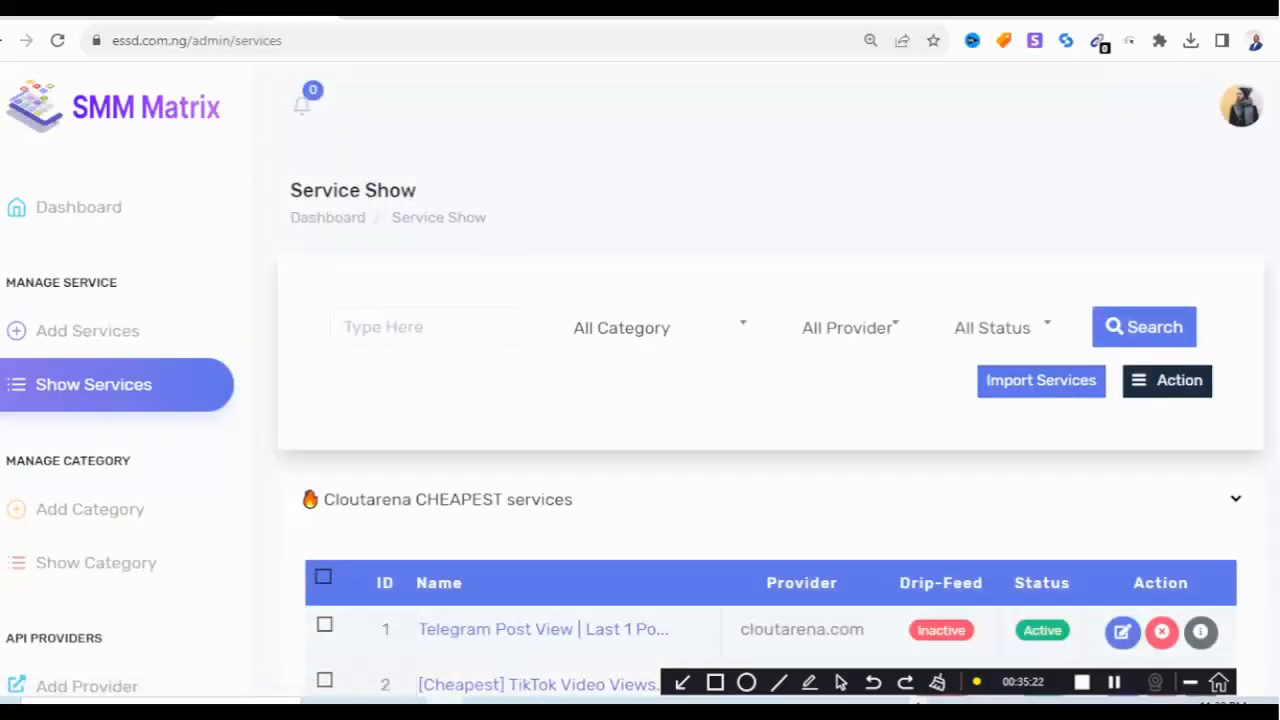
left_click(323, 577)
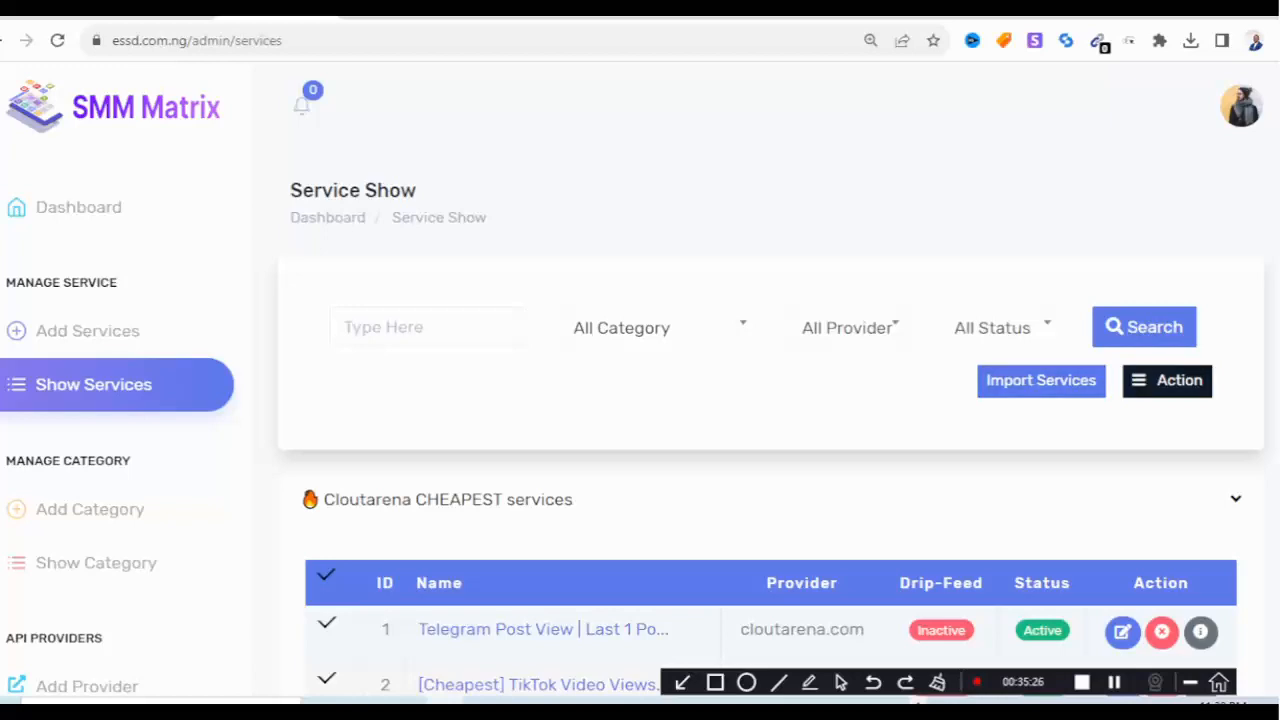
Apply a 70 % Price Update to the selected services and save.
left_click(1167, 380)
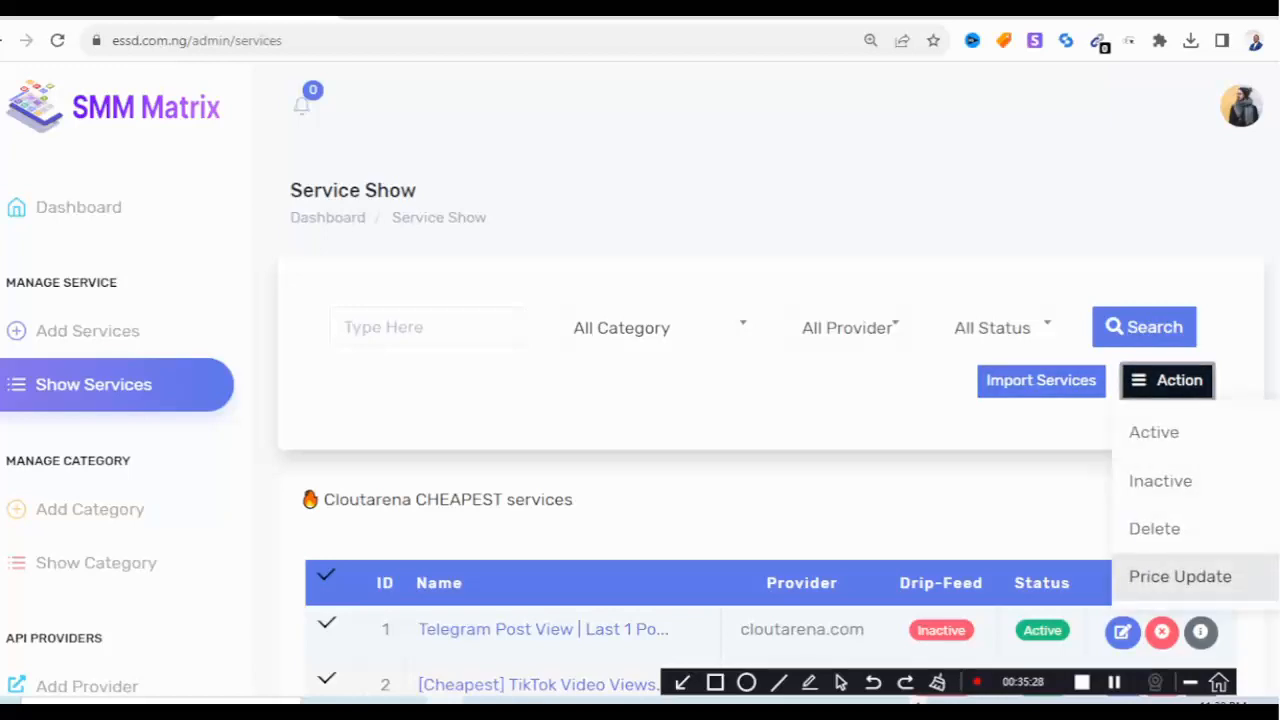
left_click(1180, 576)
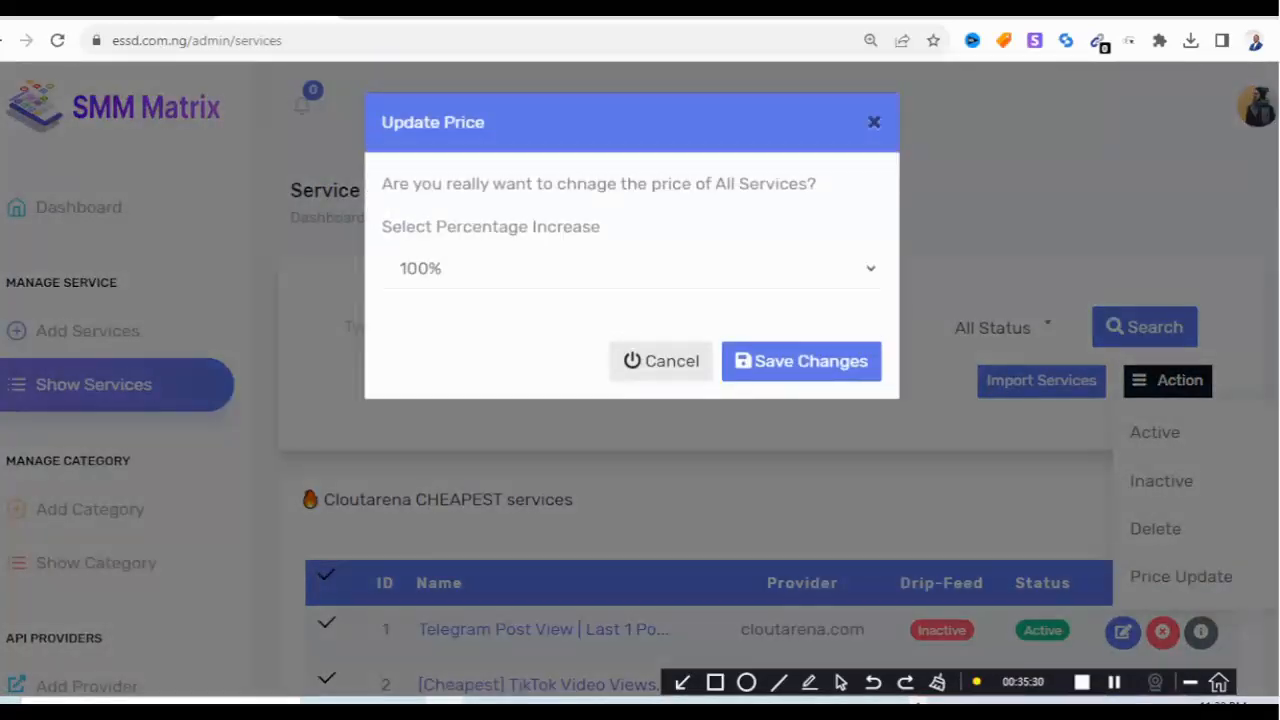
left_click(630, 268)
scroll(600, 577, "down", 2)
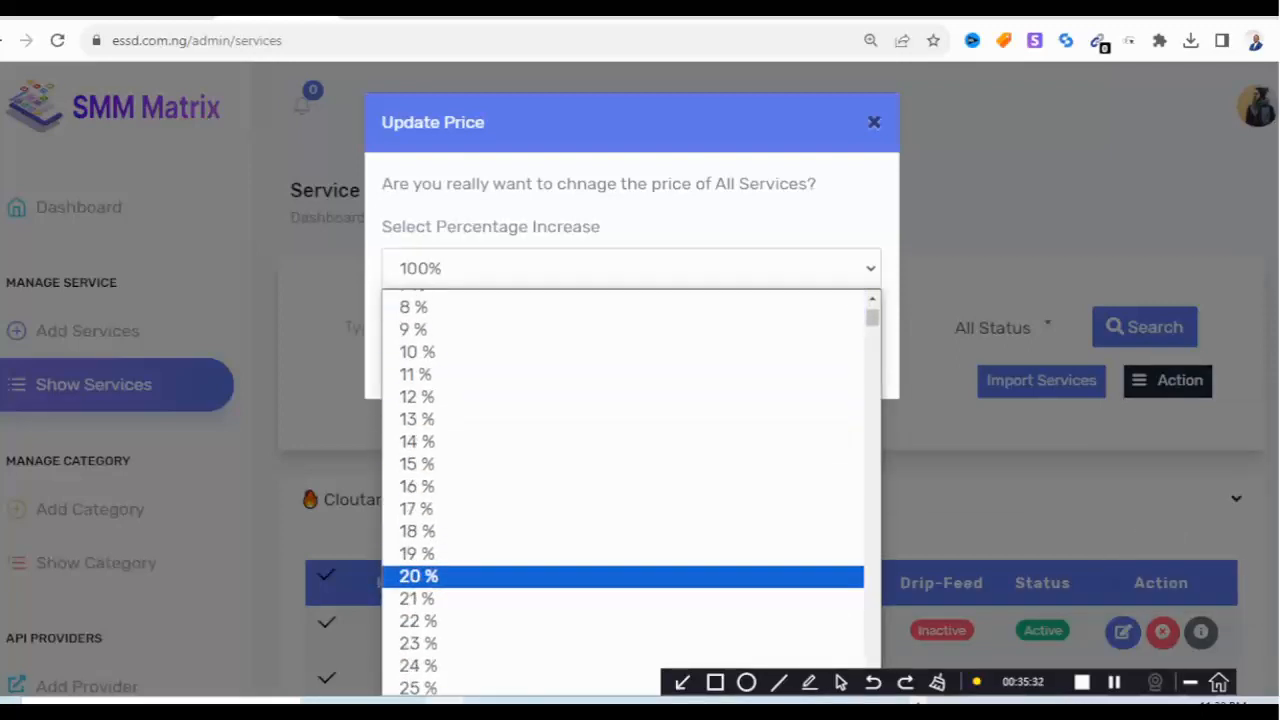
scroll(600, 575, "down", 5)
scroll(600, 575, "down", 5)
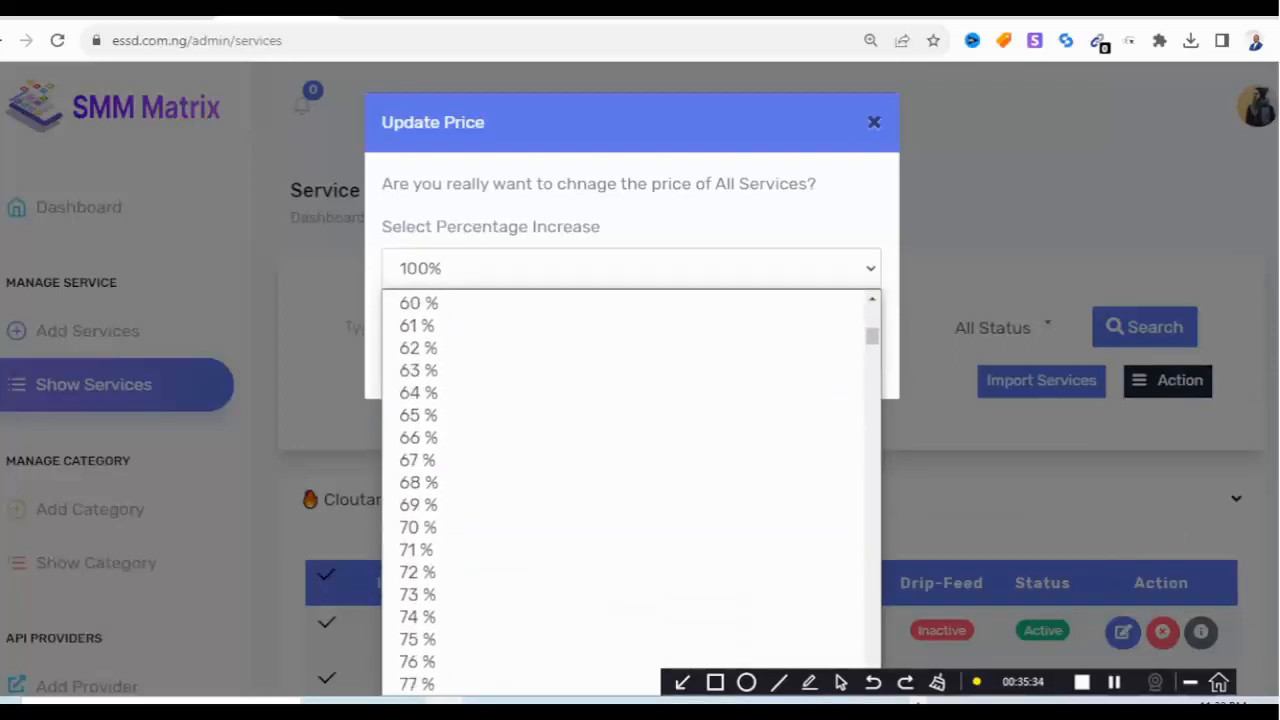
scroll(600, 489, "down", 2)
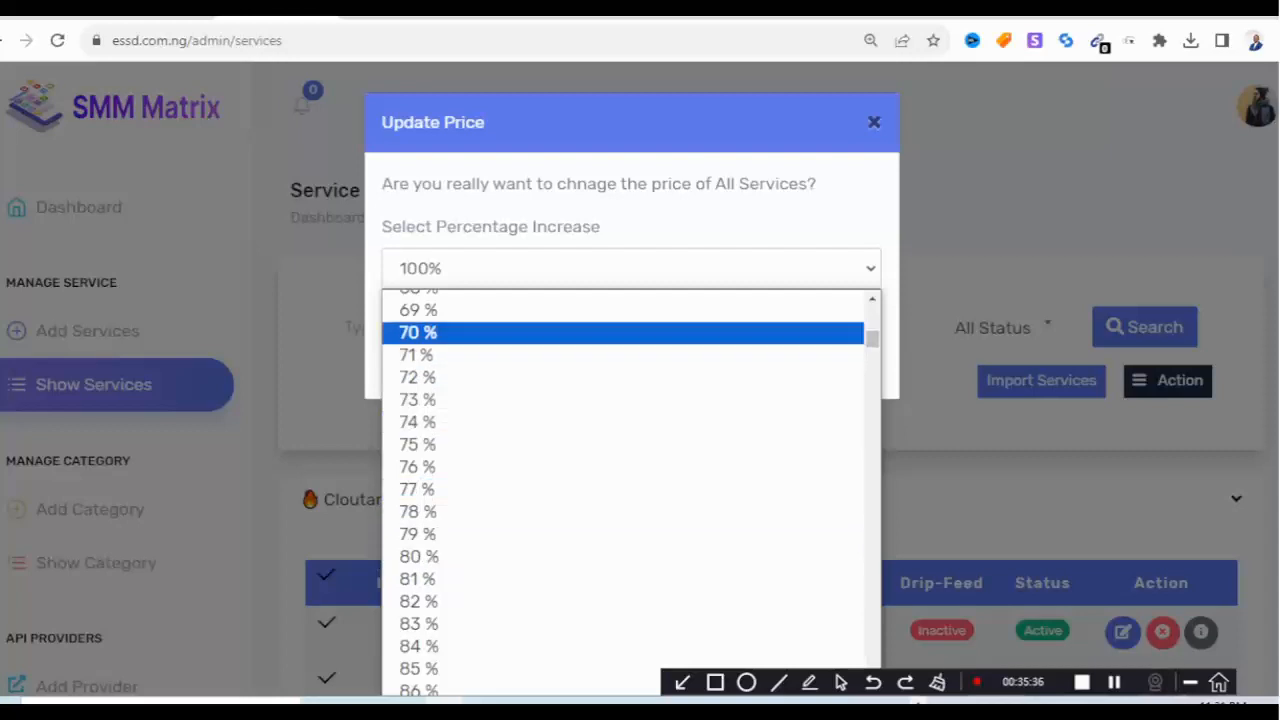
left_click(600, 332)
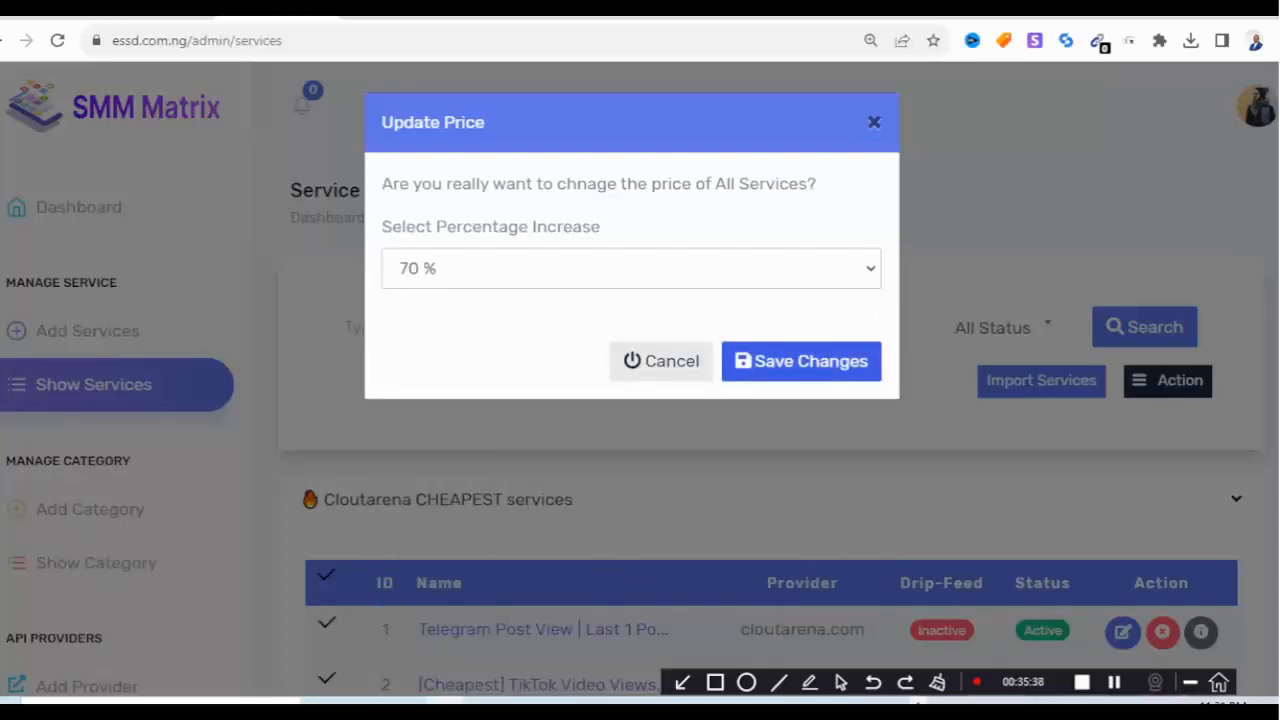
left_click(801, 361)
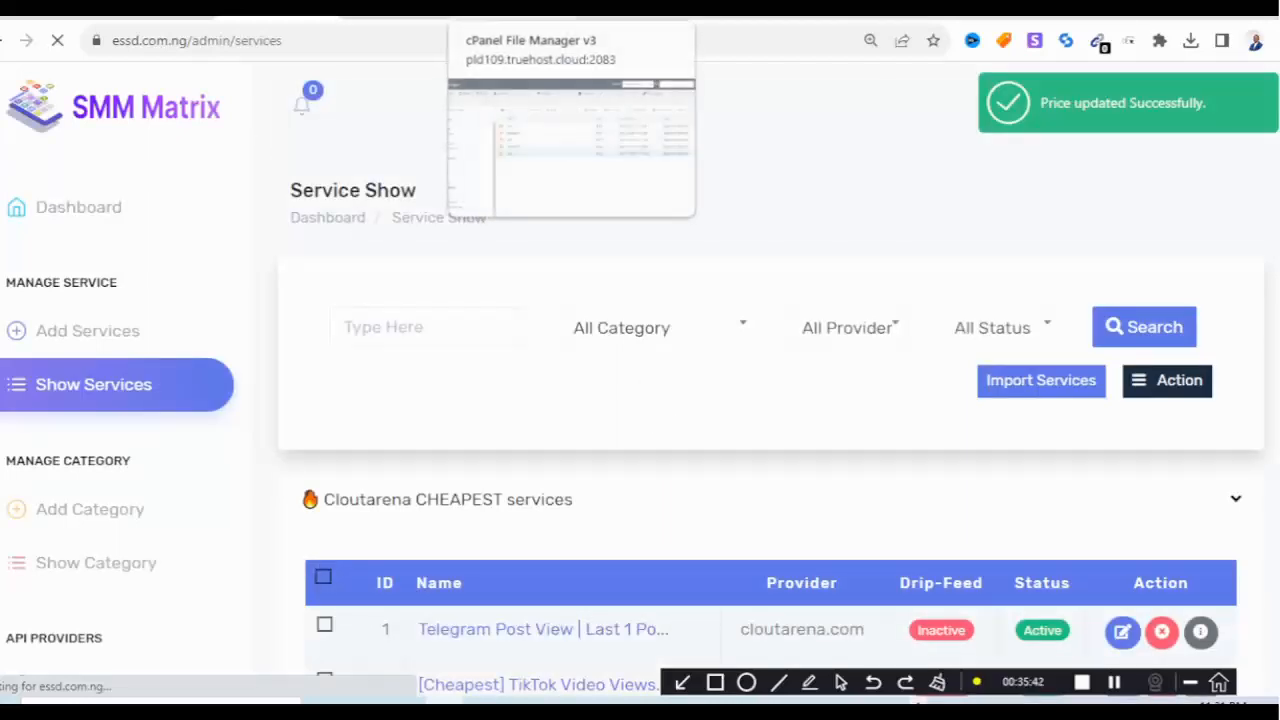
Reload the user services page to check raised rates like ₦872476.176, then return to Service Show.
left_click(640, 8)
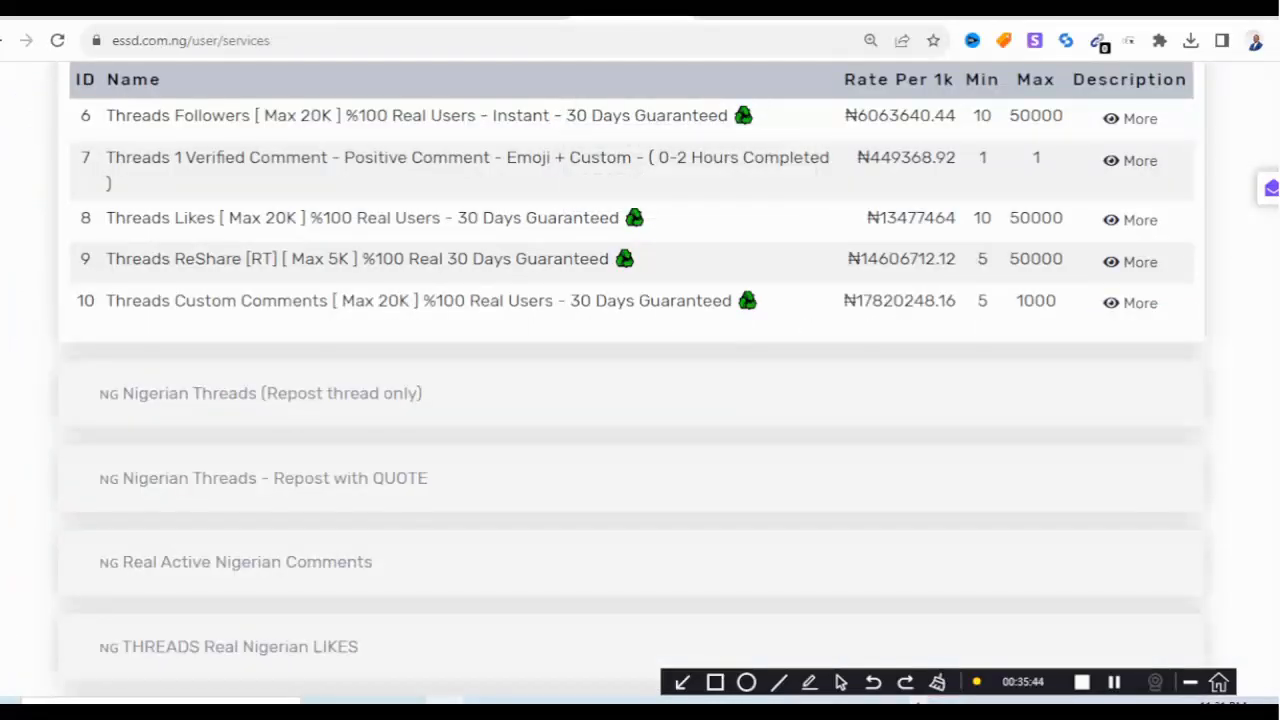
key("F5")
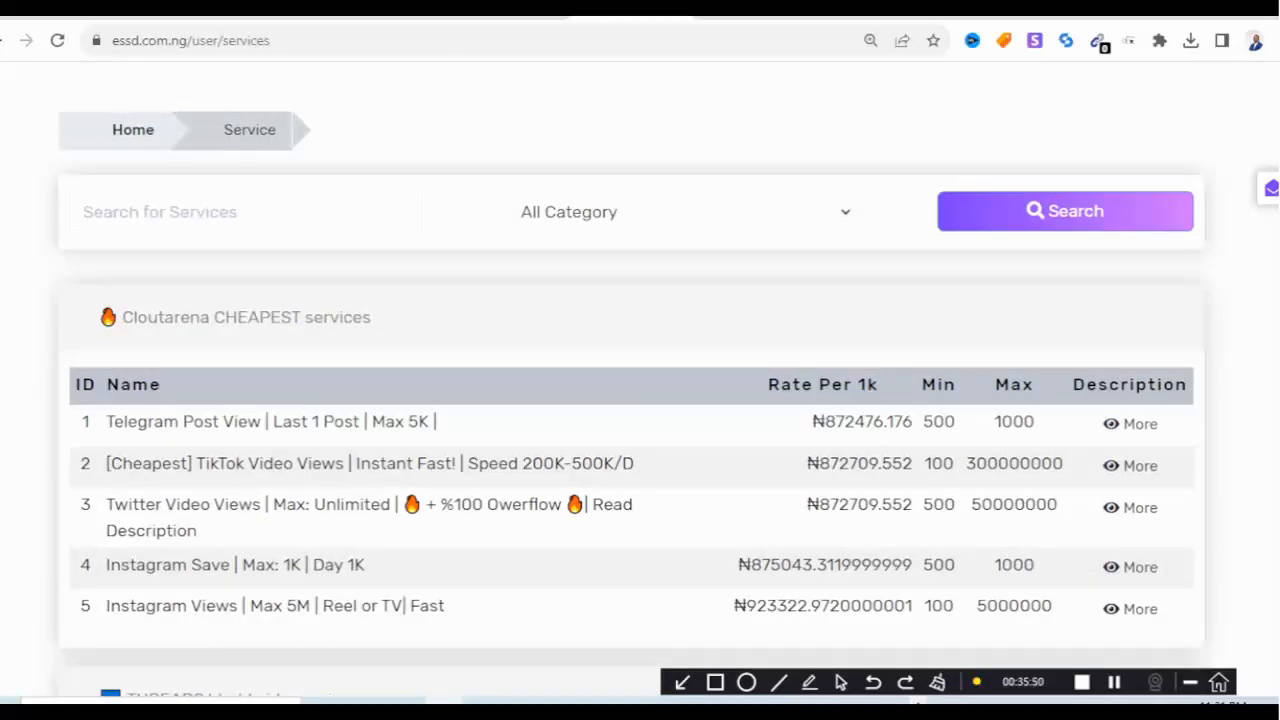
scroll(632, 400, "down", 1)
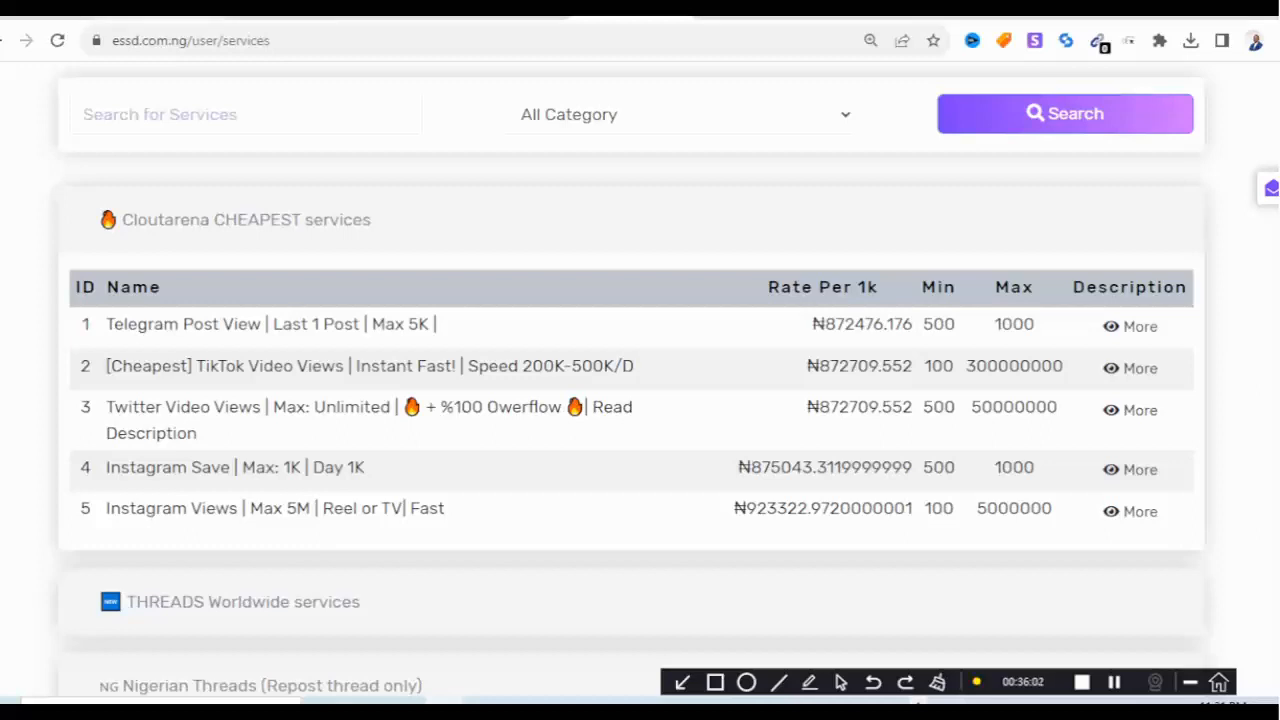
left_click(158, 15)
left_click(279, 15)
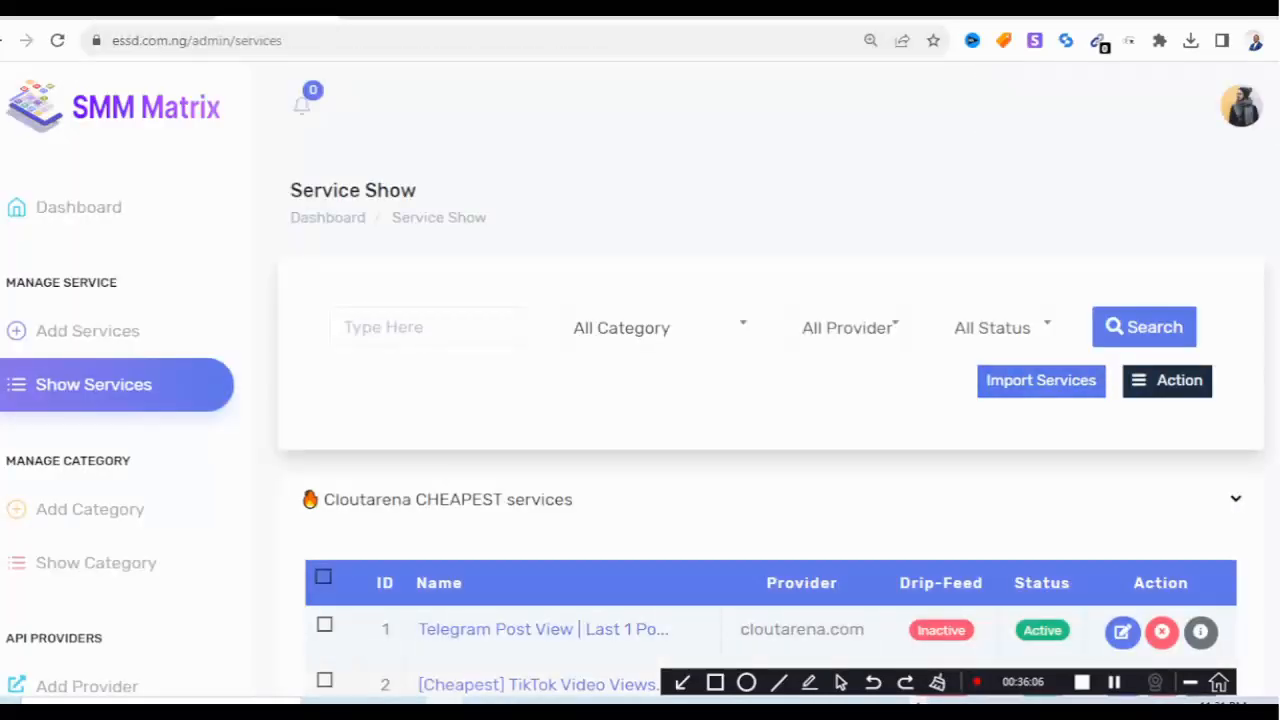
Raise every service's price by a further 10% and reload the customer services page to check the rates.
left_click(323, 577)
left_click(1167, 380)
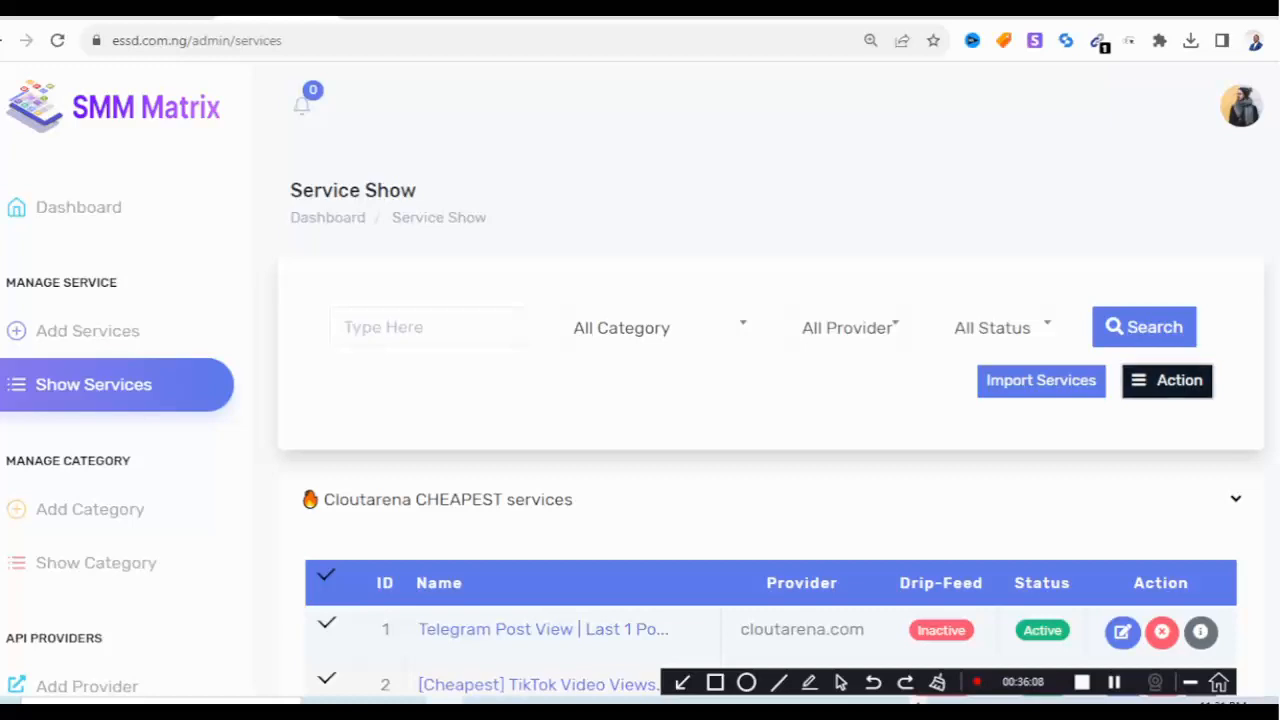
left_click(1180, 576)
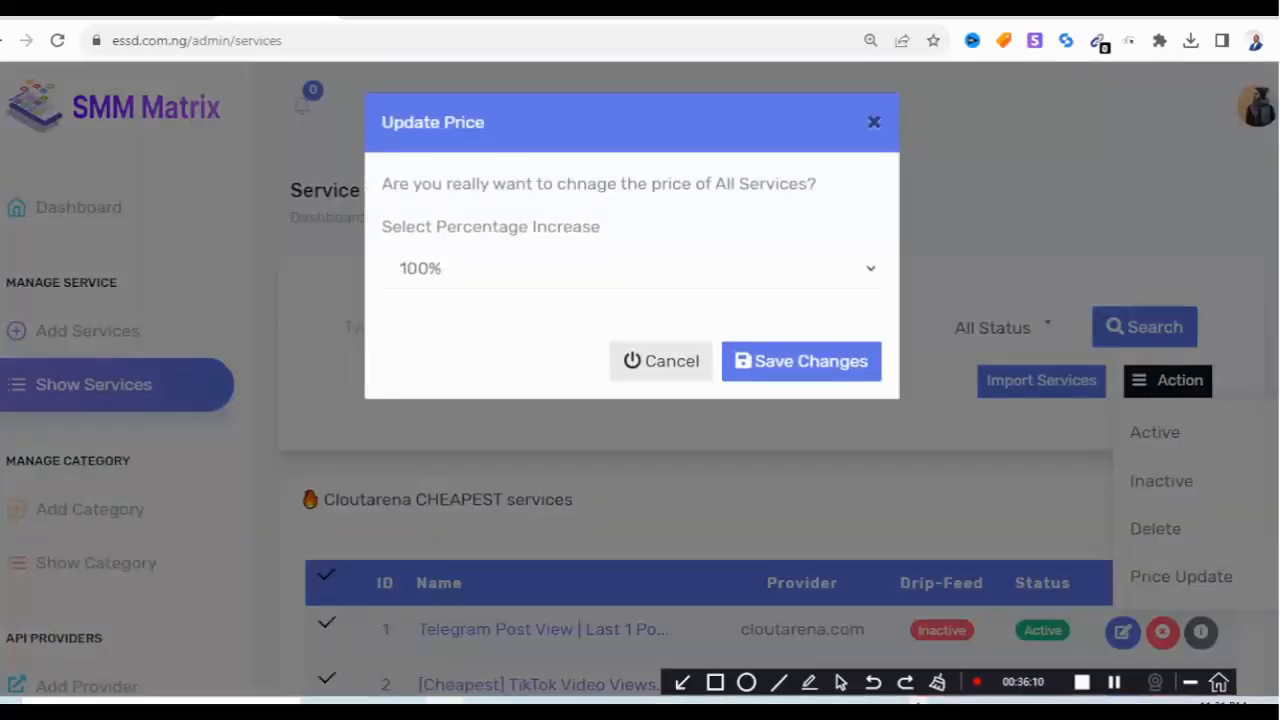
left_click(630, 268)
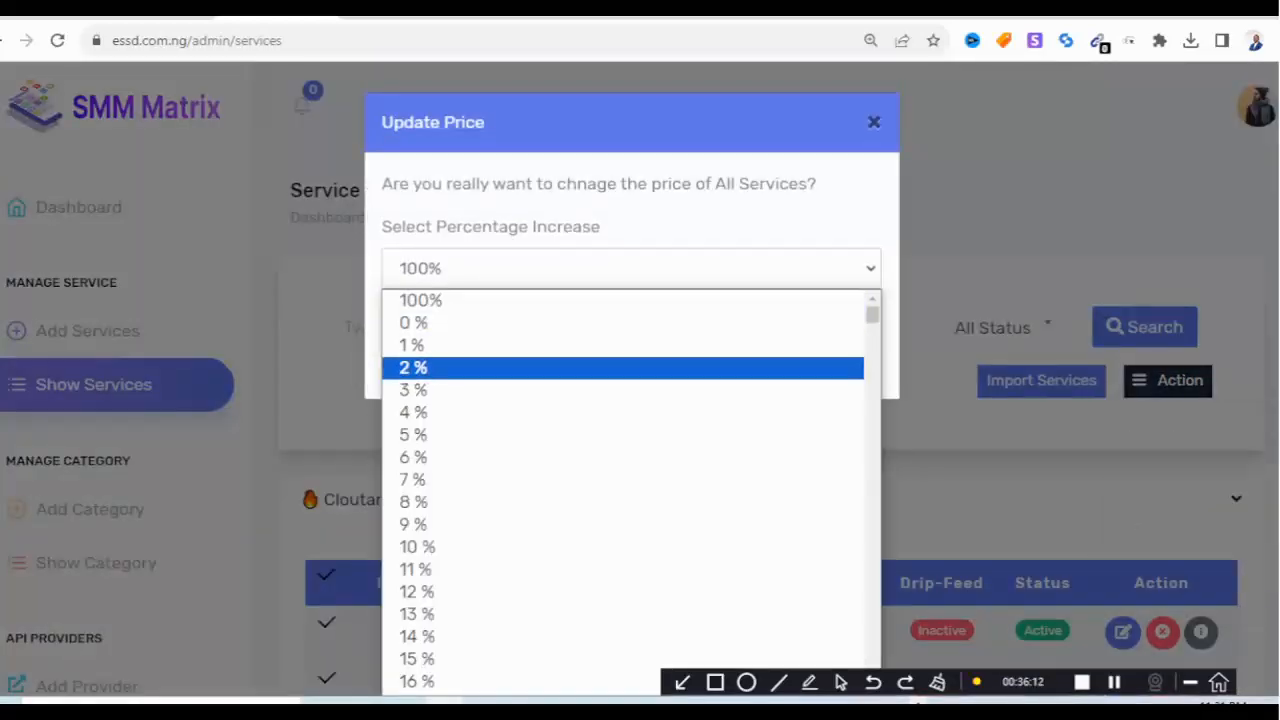
left_click(620, 547)
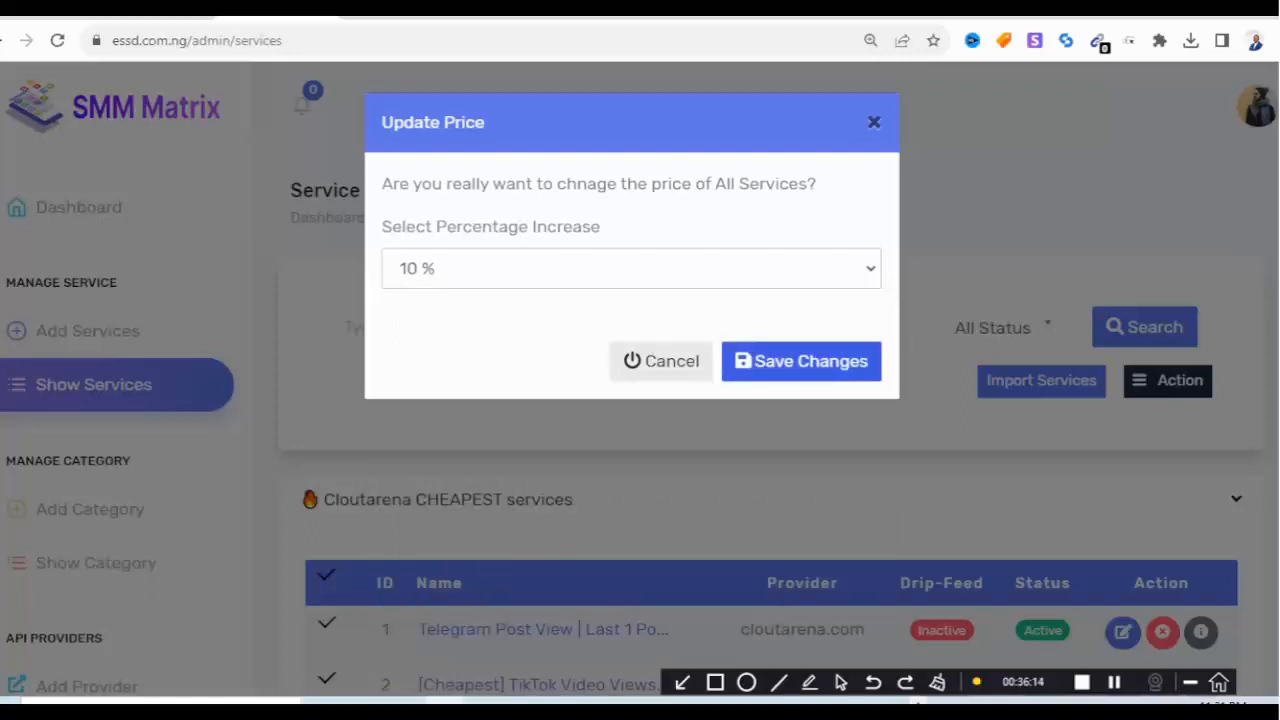
left_click(801, 361)
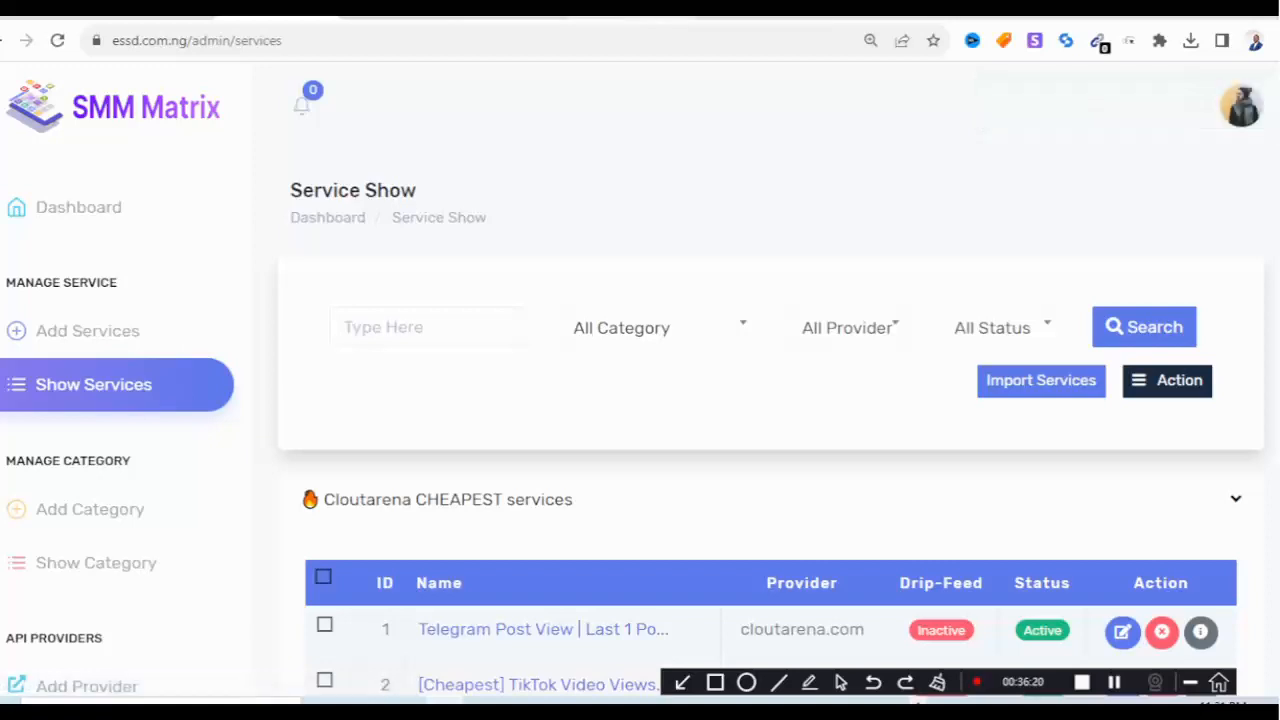
left_click(660, 8)
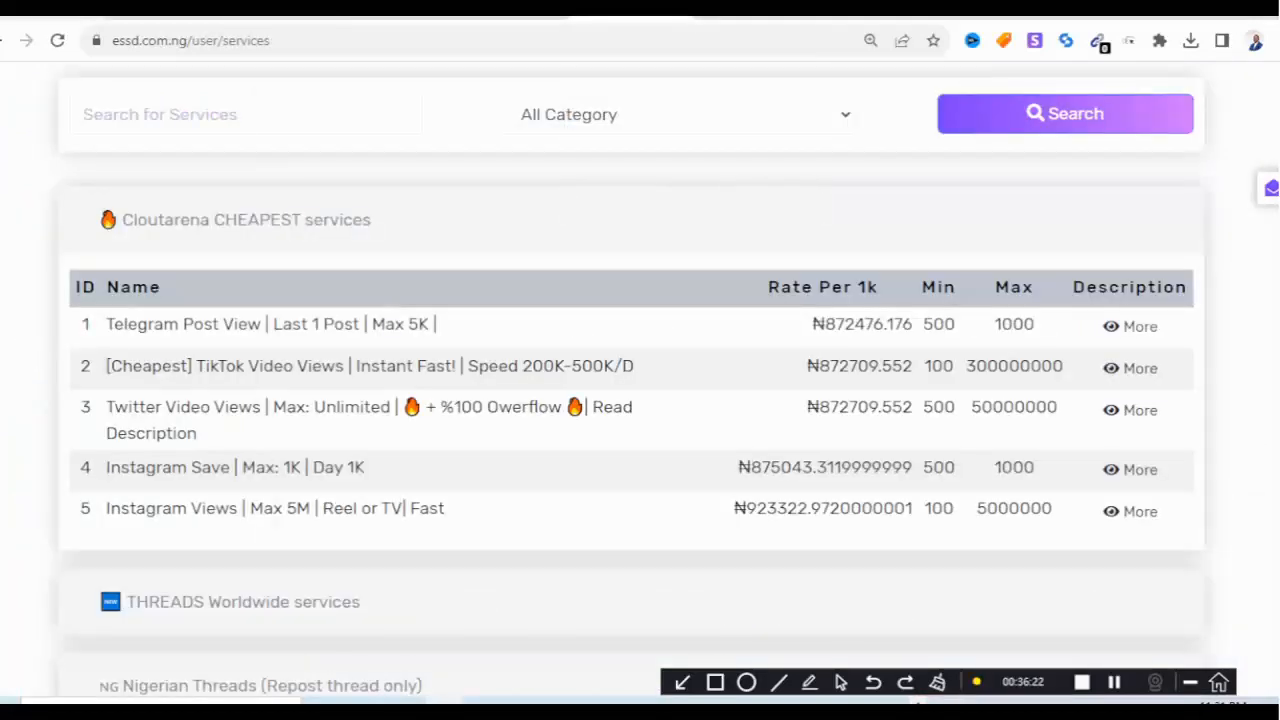
left_click(58, 41)
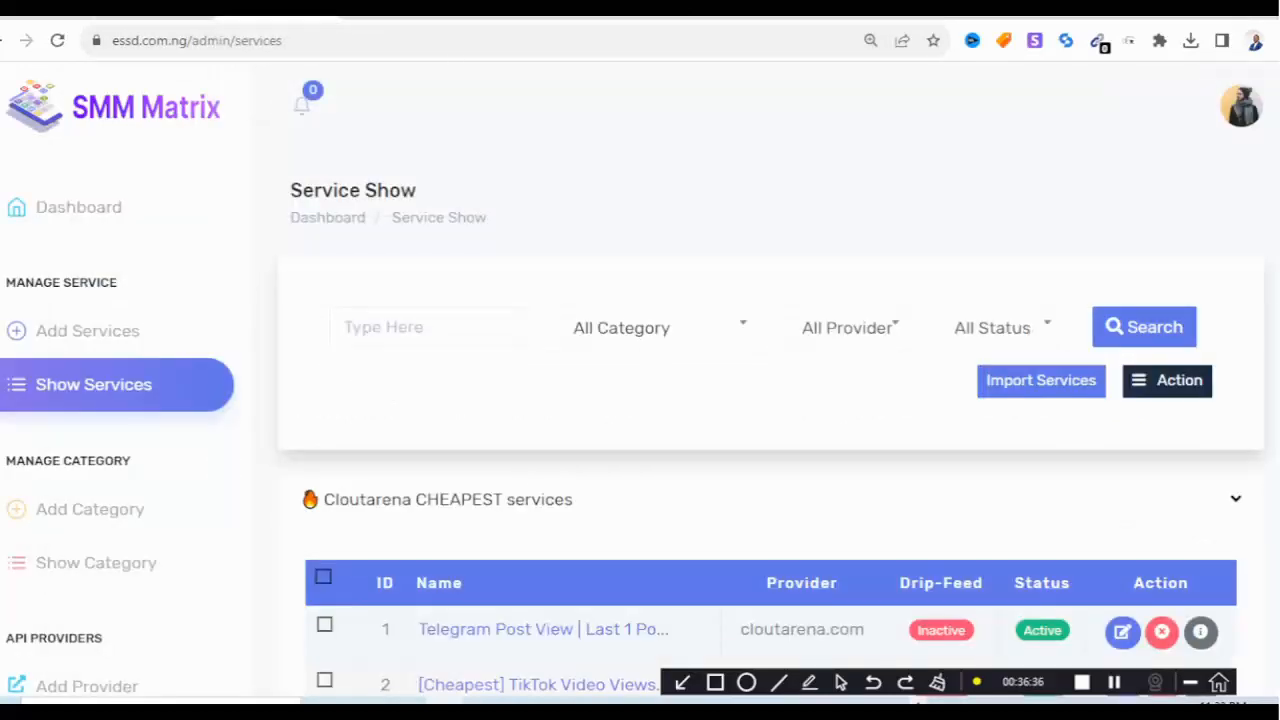
Change the Basic Controls Fraction number from 2 to 3 and save it.
scroll(120, 400, "down", 6)
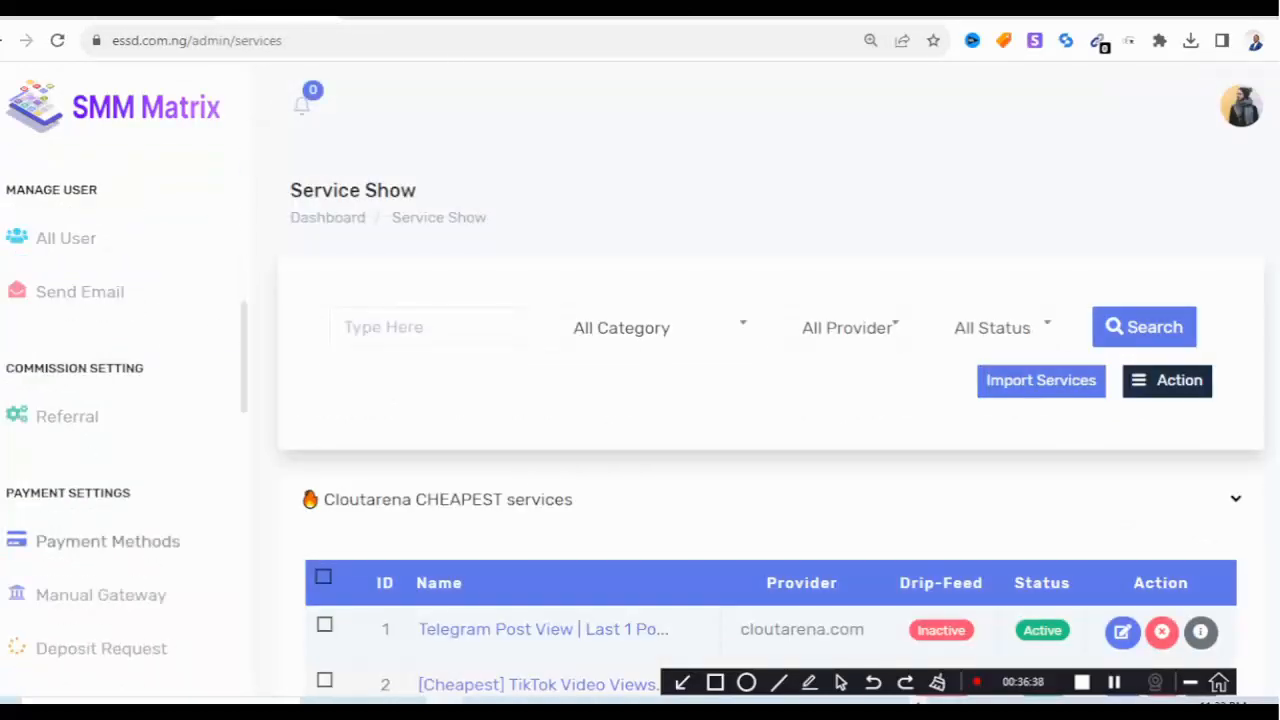
scroll(120, 420, "down", 4)
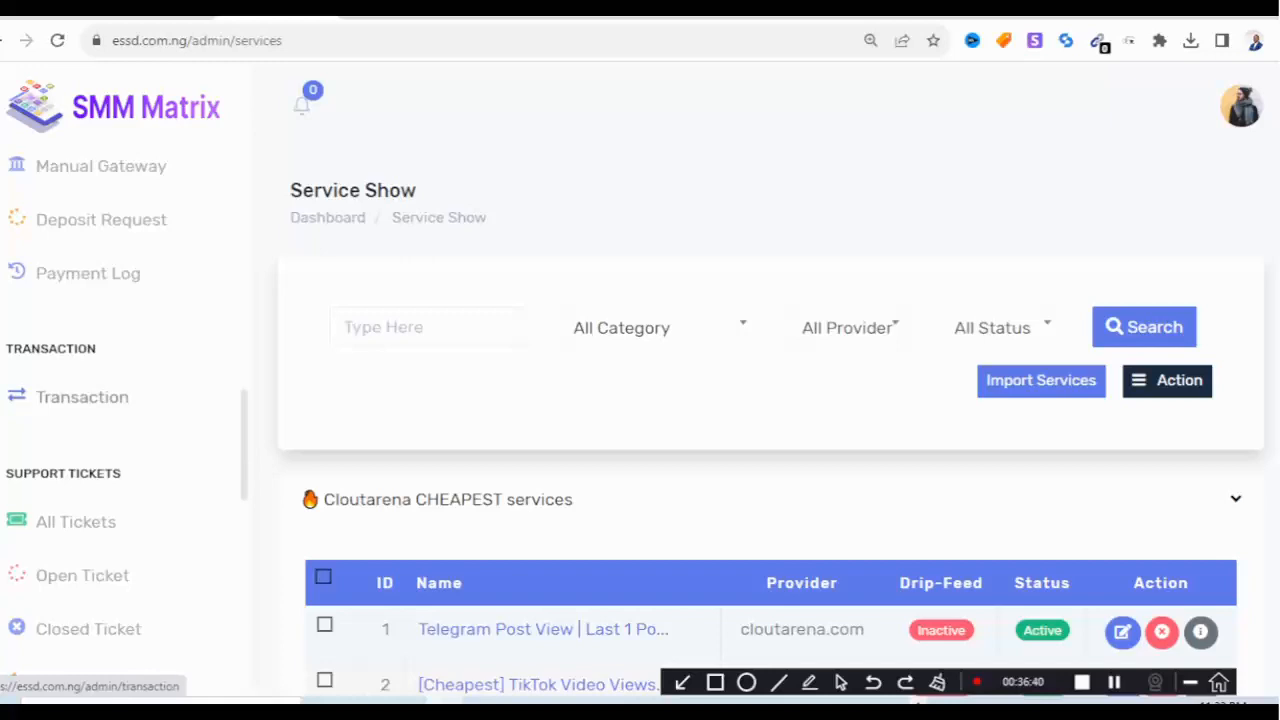
scroll(120, 420, "down", 3)
scroll(100, 420, "down", 4)
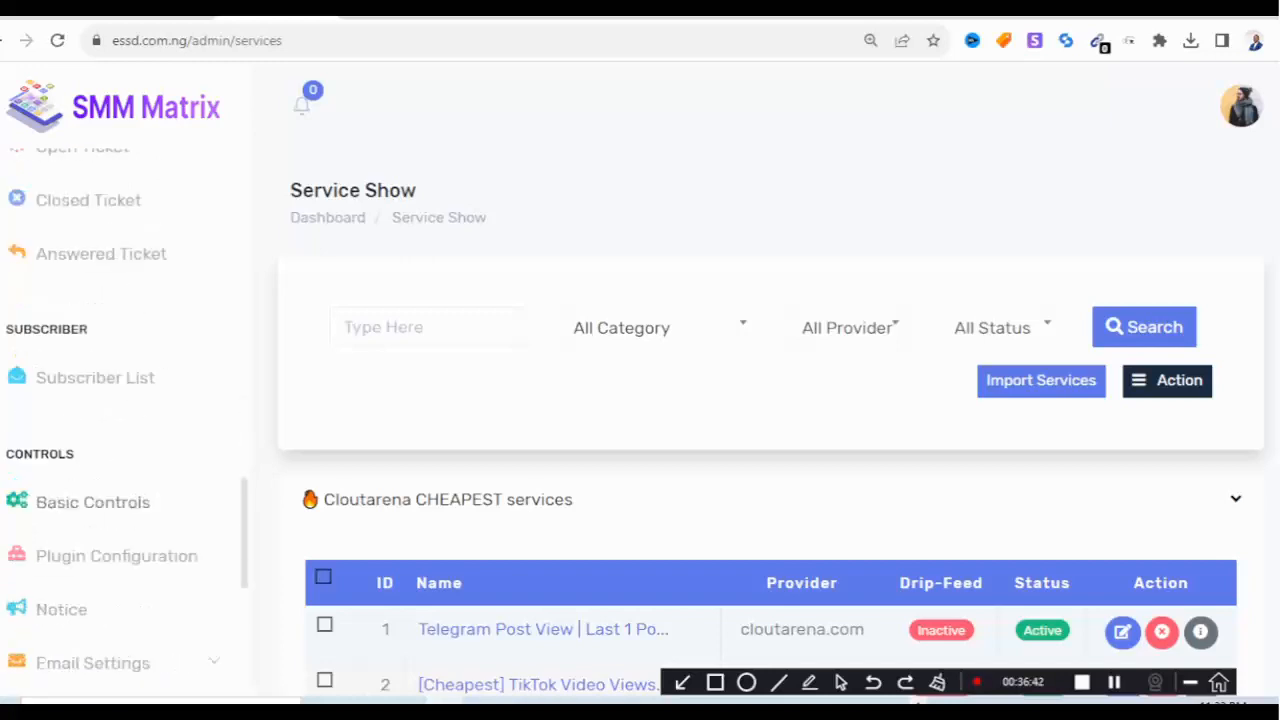
left_click(93, 395)
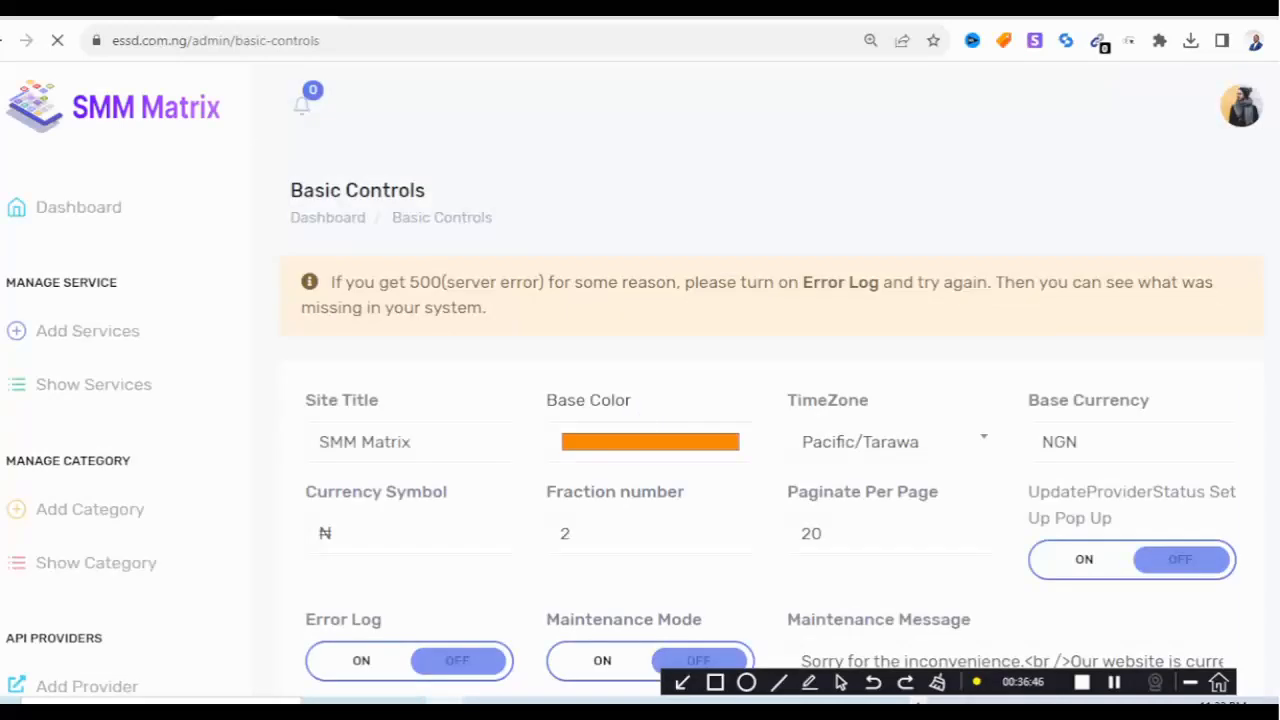
scroll(770, 420, "down", 2)
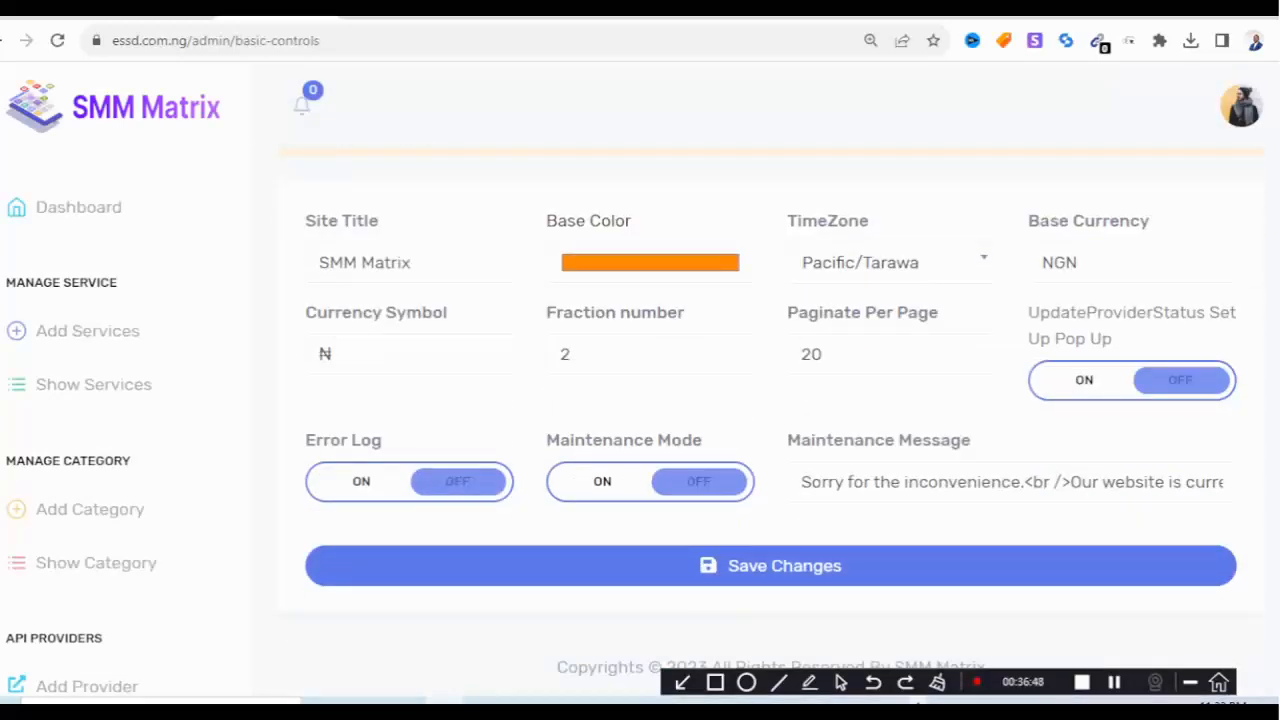
left_click(650, 354)
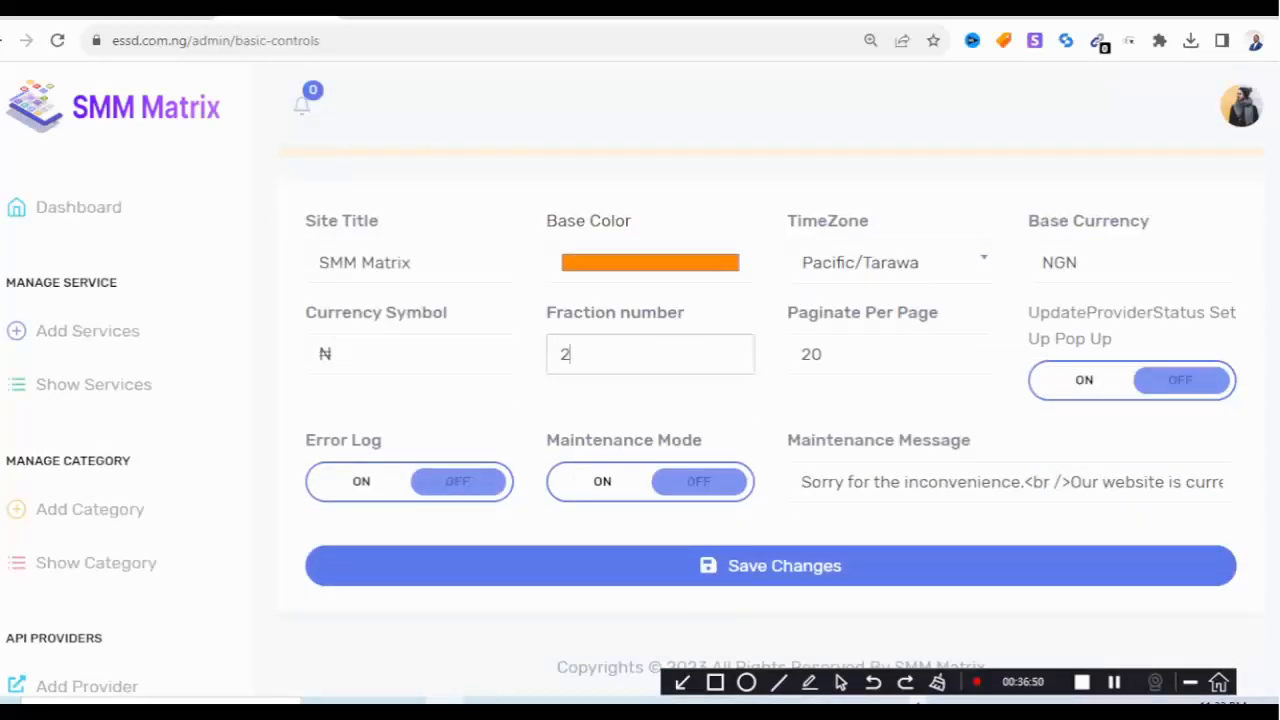
key("BackSpace")
type("3")
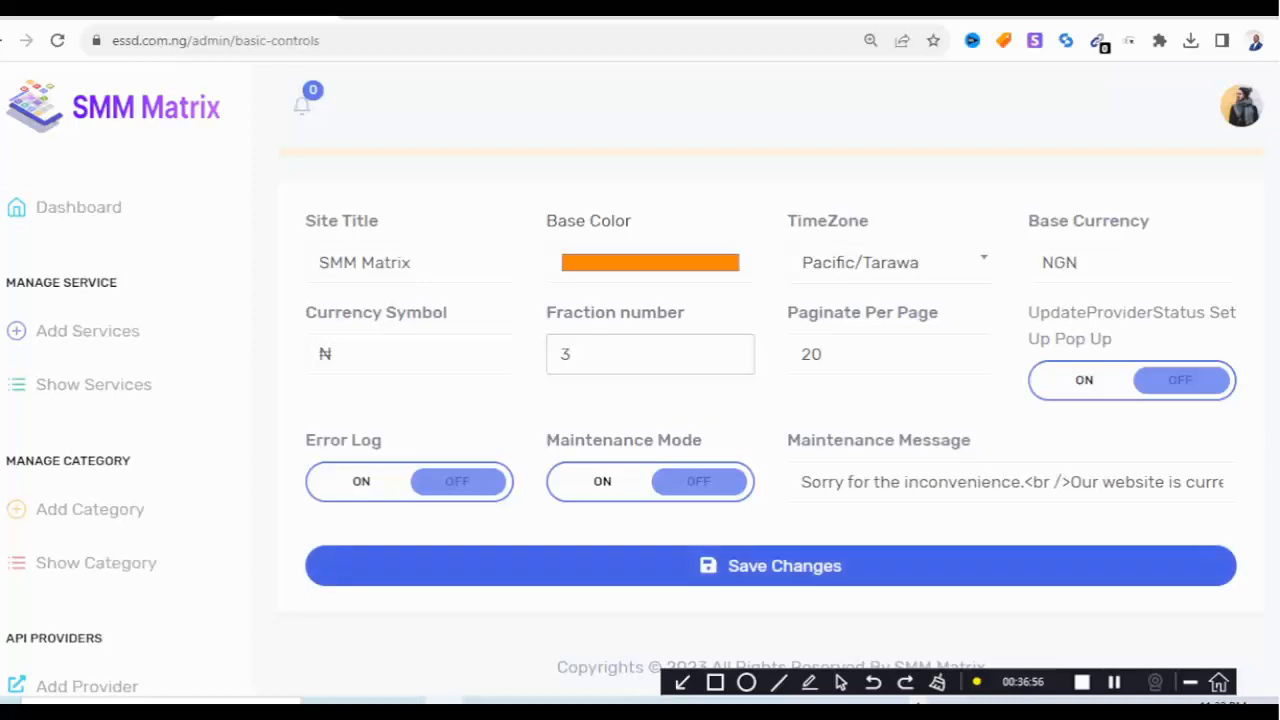
left_click(770, 566)
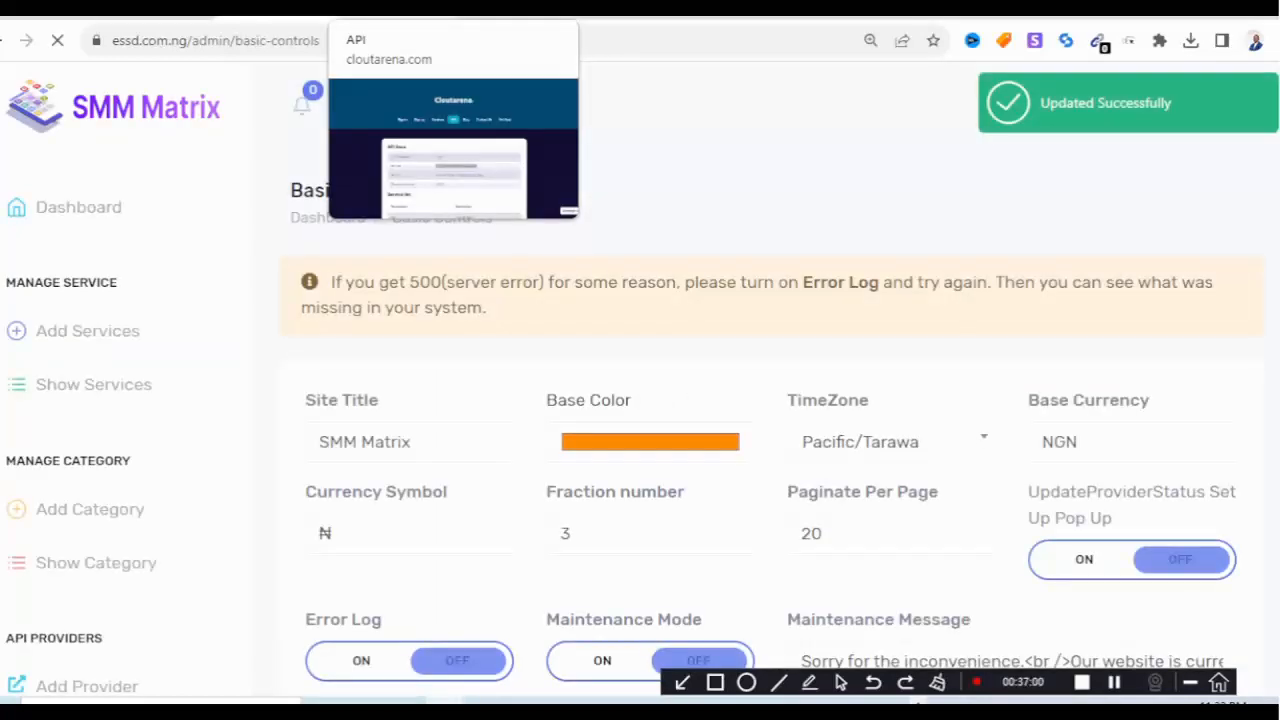
Reload the customer services page to see the updated prices.
left_click(392, 14)
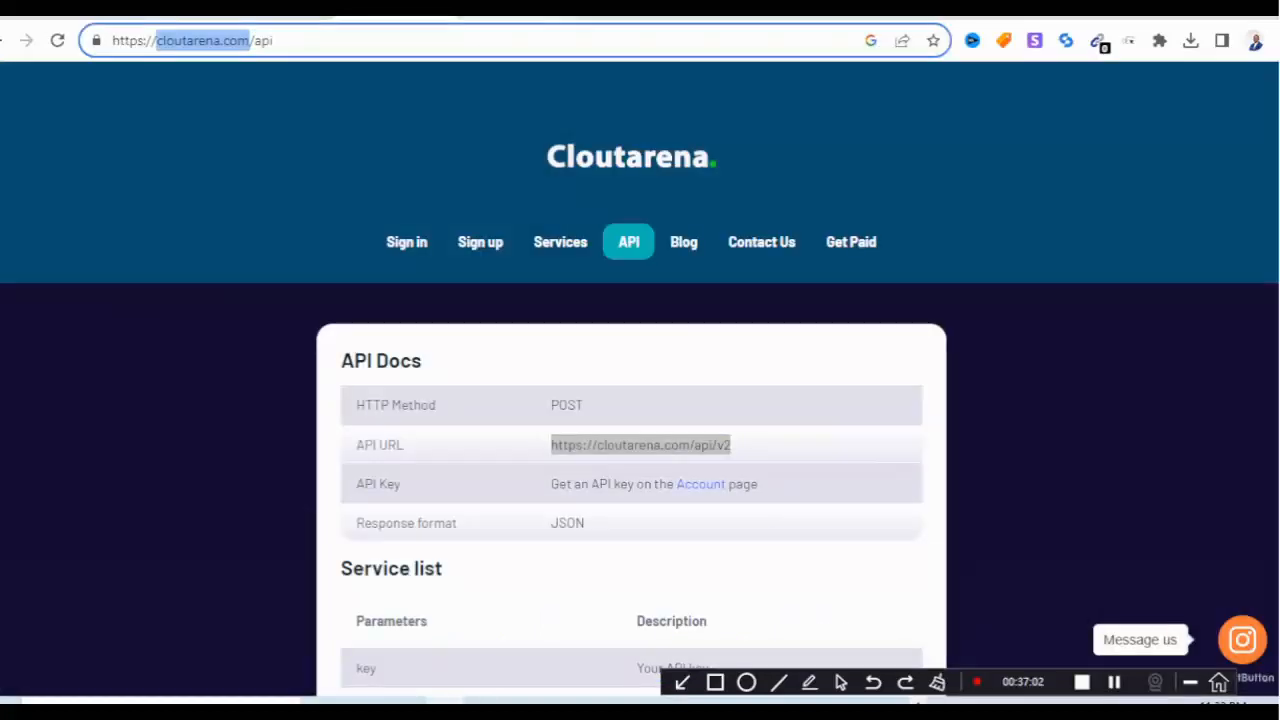
left_click(521, 14)
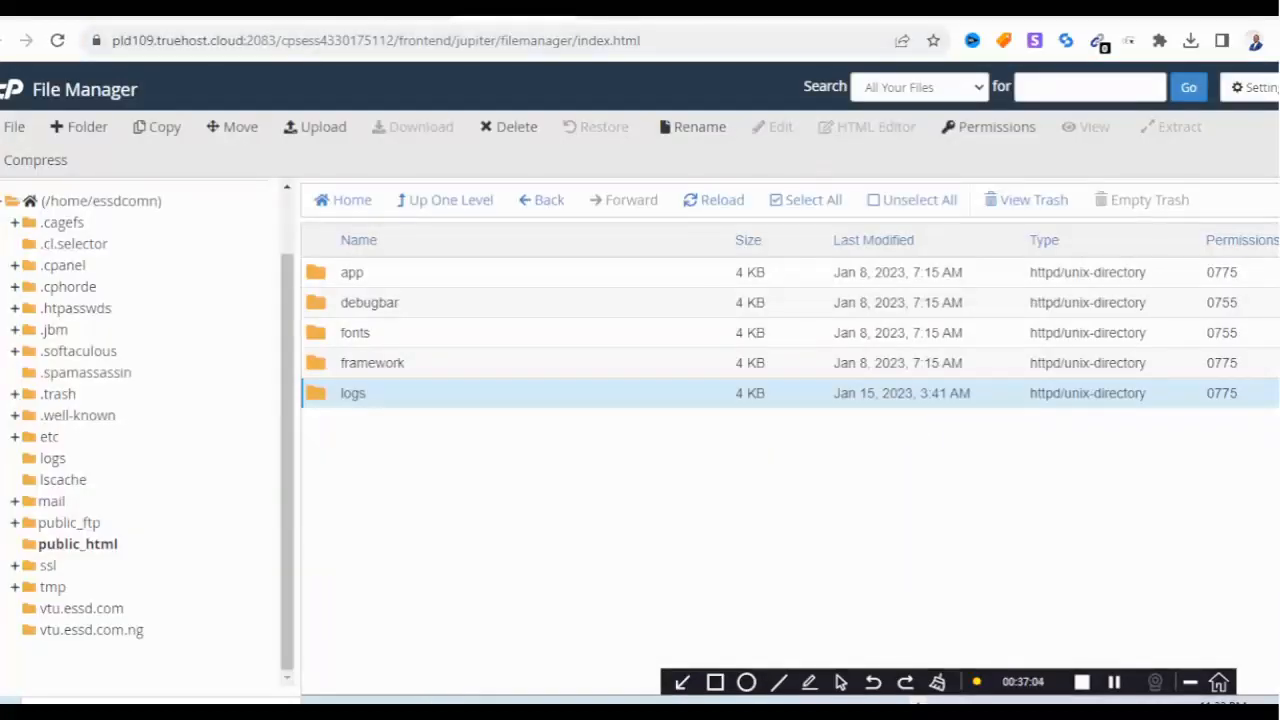
left_click(632, 14)
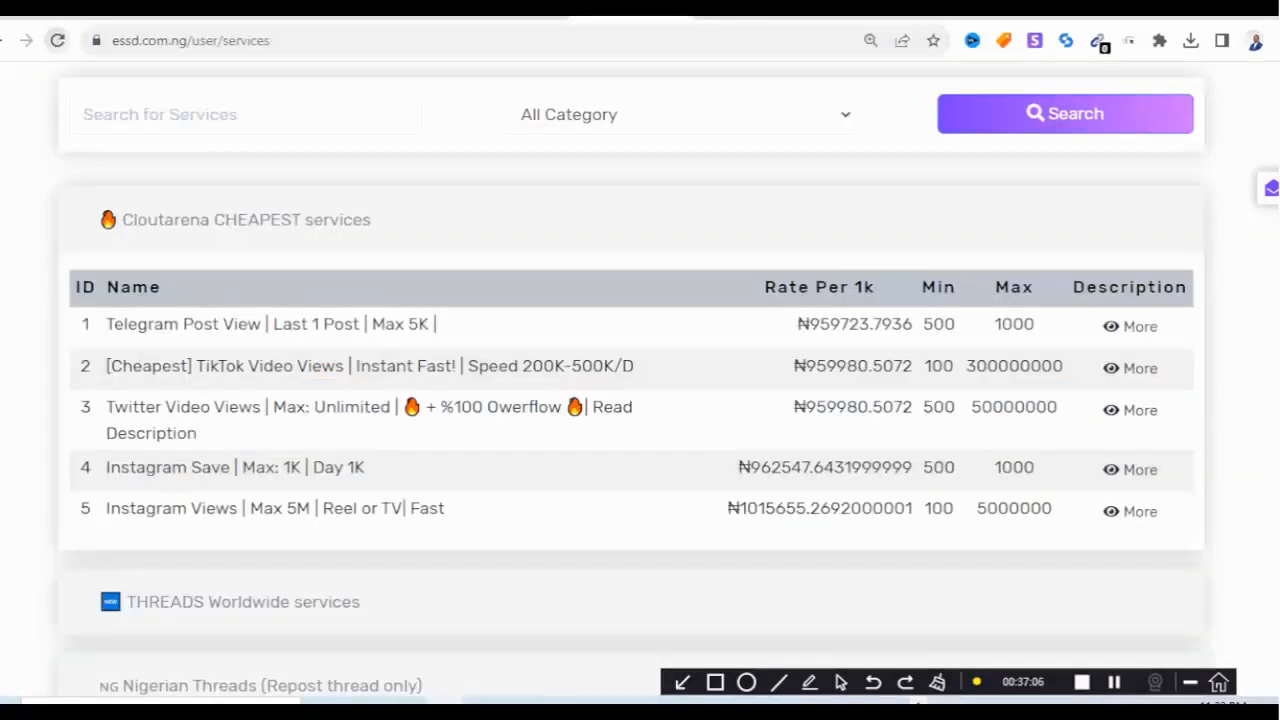
left_click(57, 41)
left_click(57, 40)
Review the Nigerian Instagram followers prices, then return to the admin Basic Controls page.
scroll(640, 380, "down", 7)
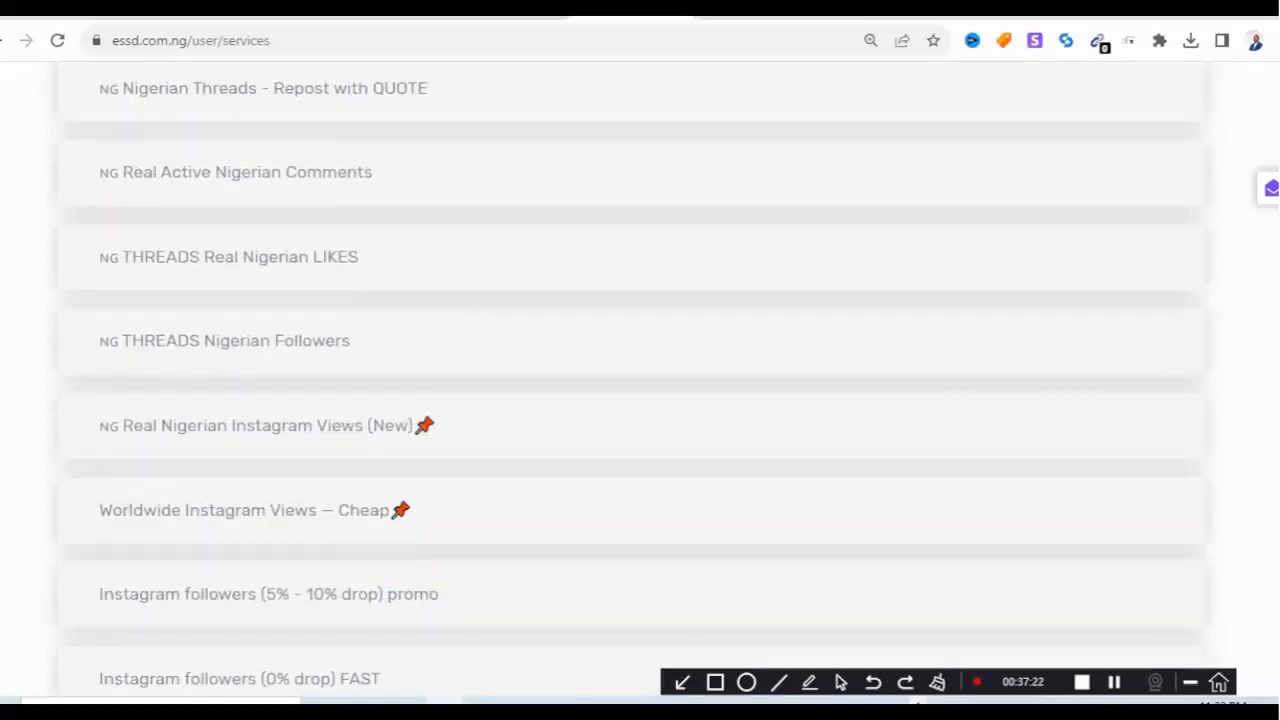
scroll(640, 380, "down", 5)
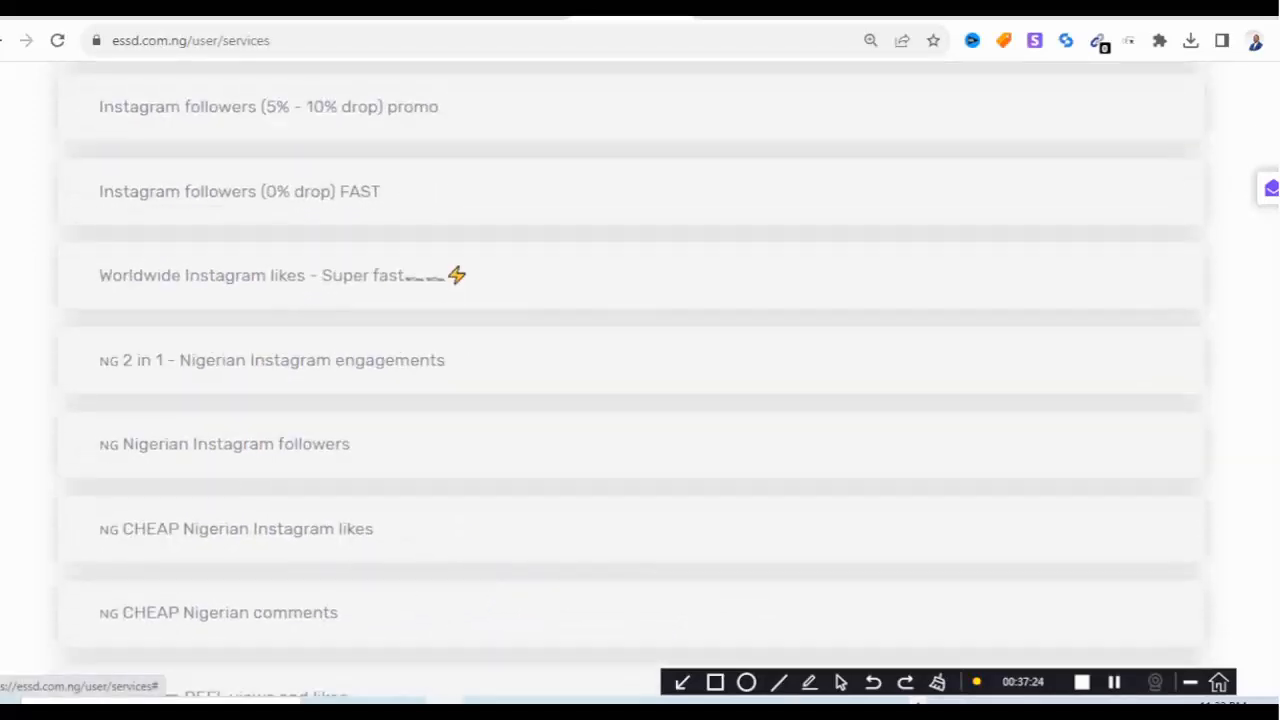
left_click(225, 444)
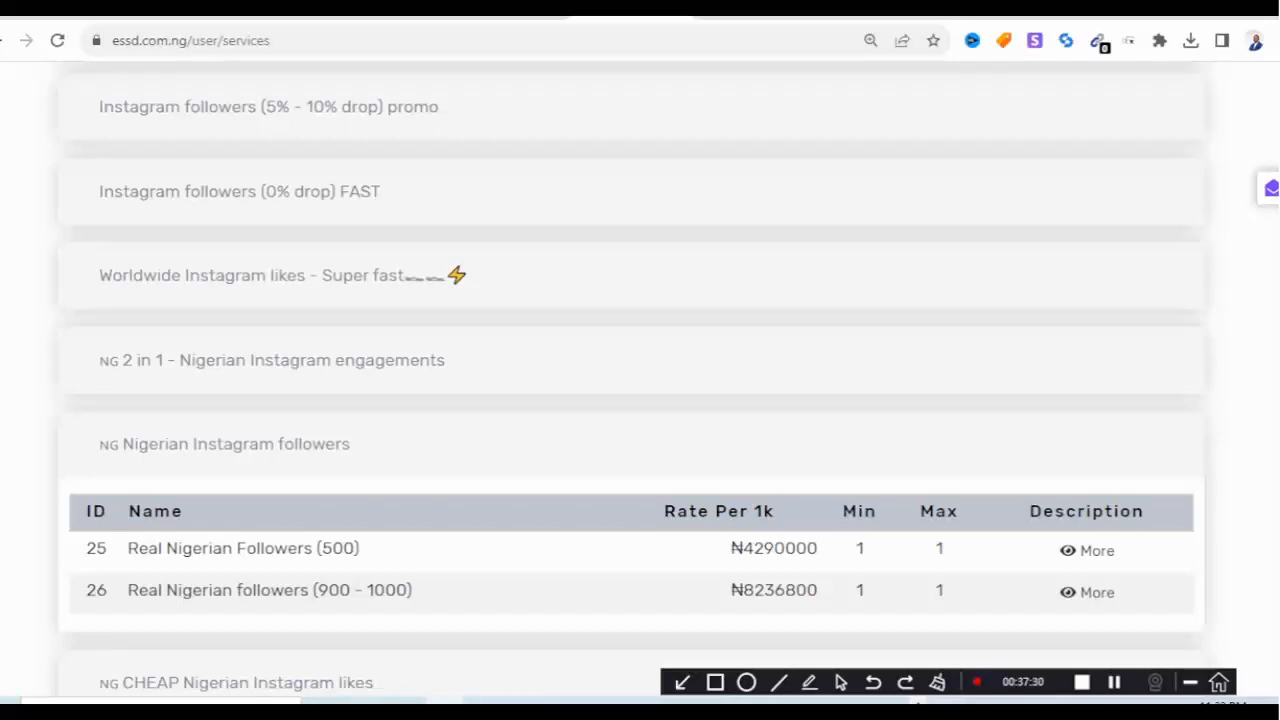
key("ctrl+shift+Tab")
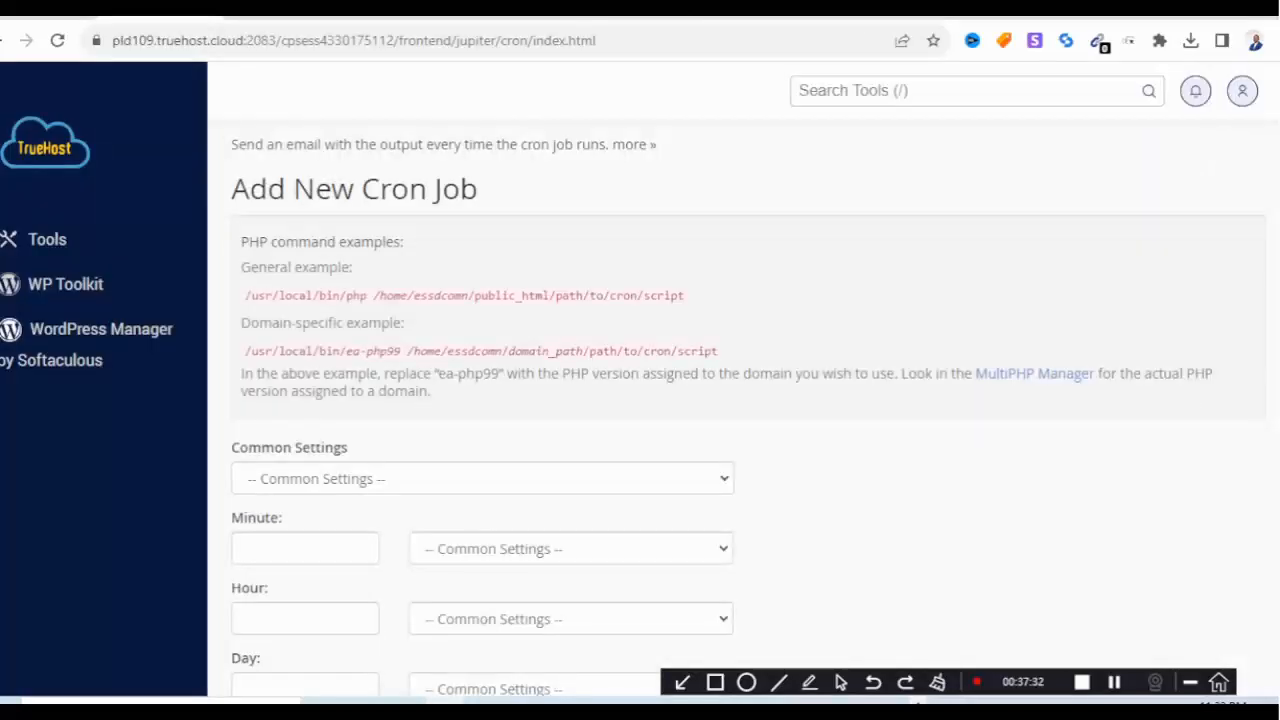
key("ctrl+Tab")
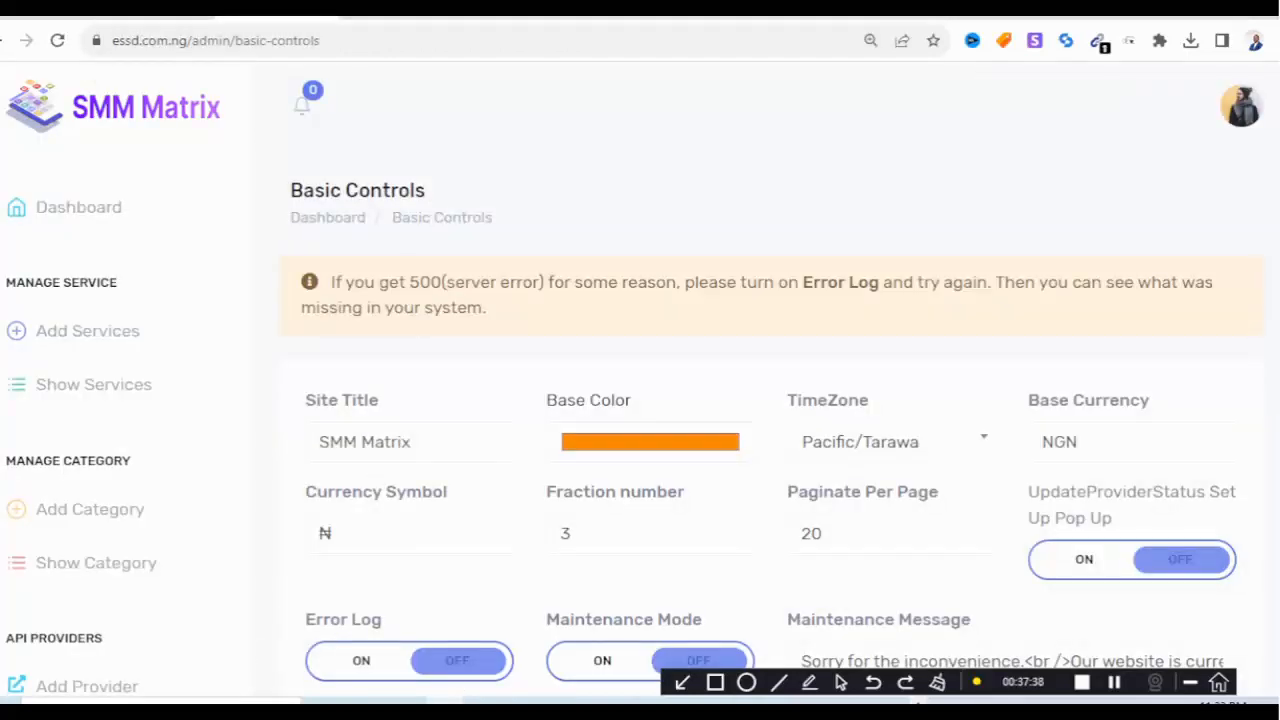
Set the Fraction number to 1 and save it.
left_click(572, 534)
key("BackSpace")
type("1")
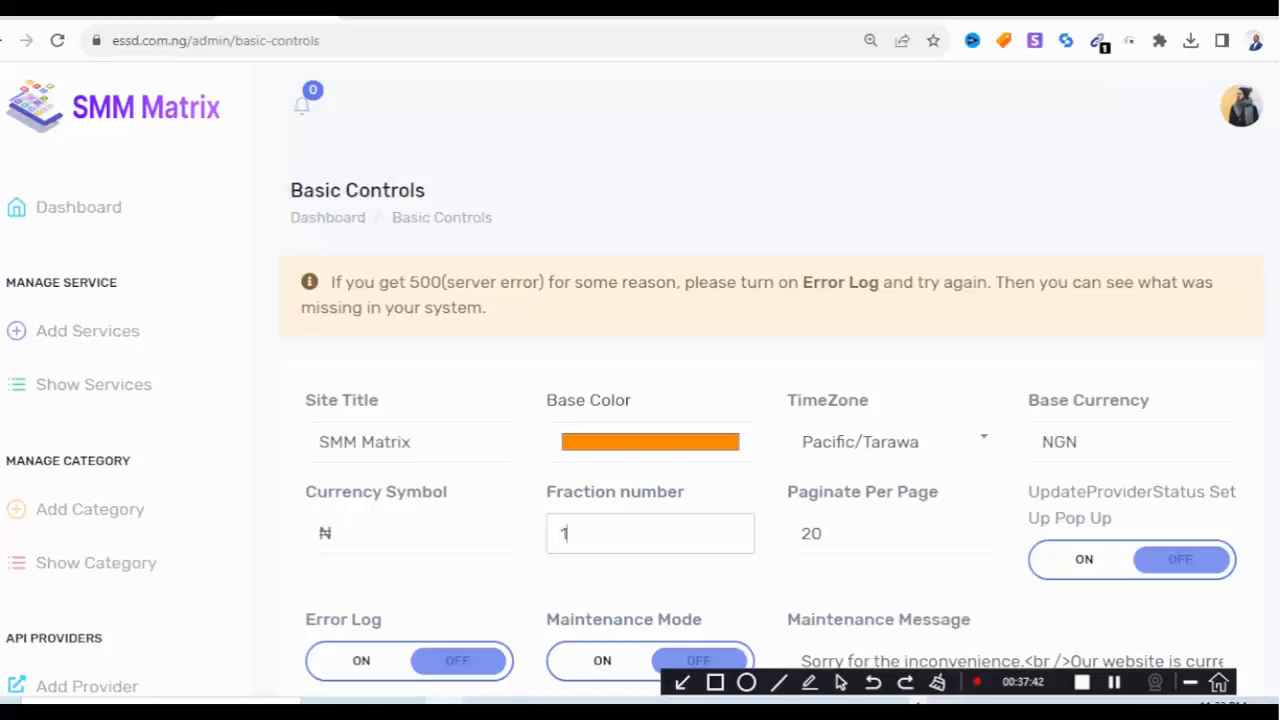
scroll(772, 430, "down", 2)
left_click(770, 565)
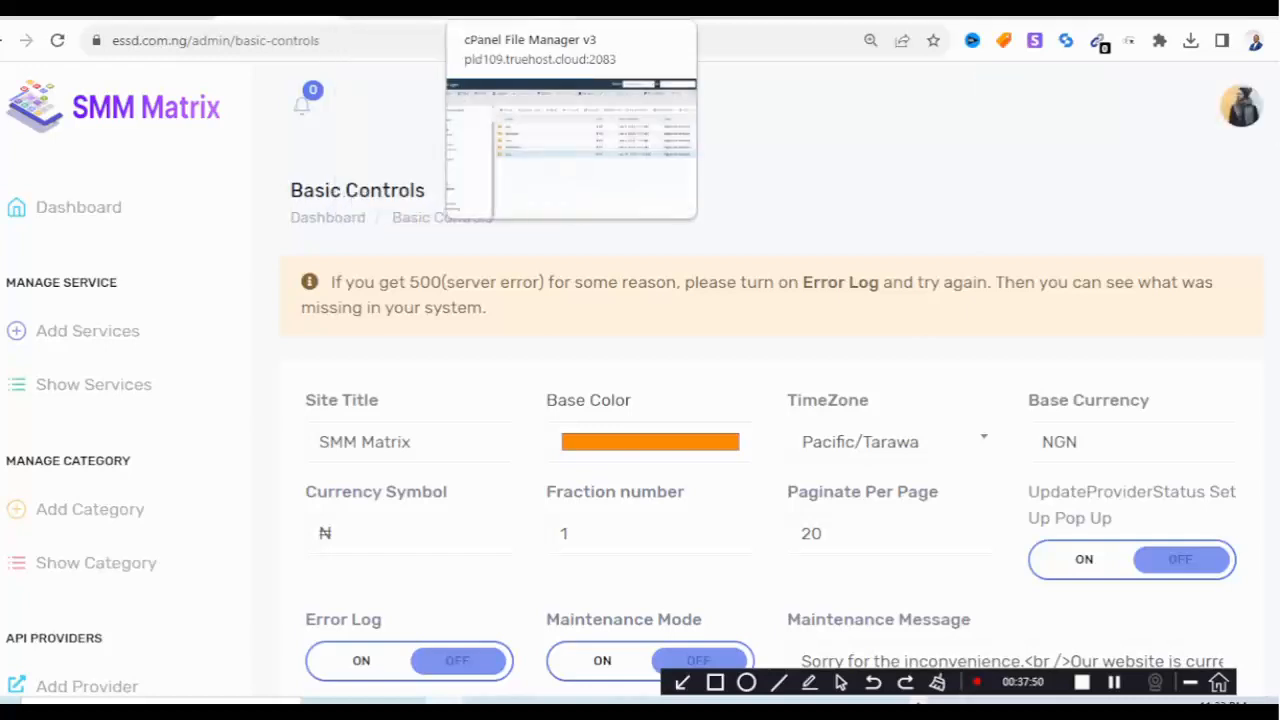
Reload the customer services page and check the Nigerian Instagram followers price format.
left_click(620, 10)
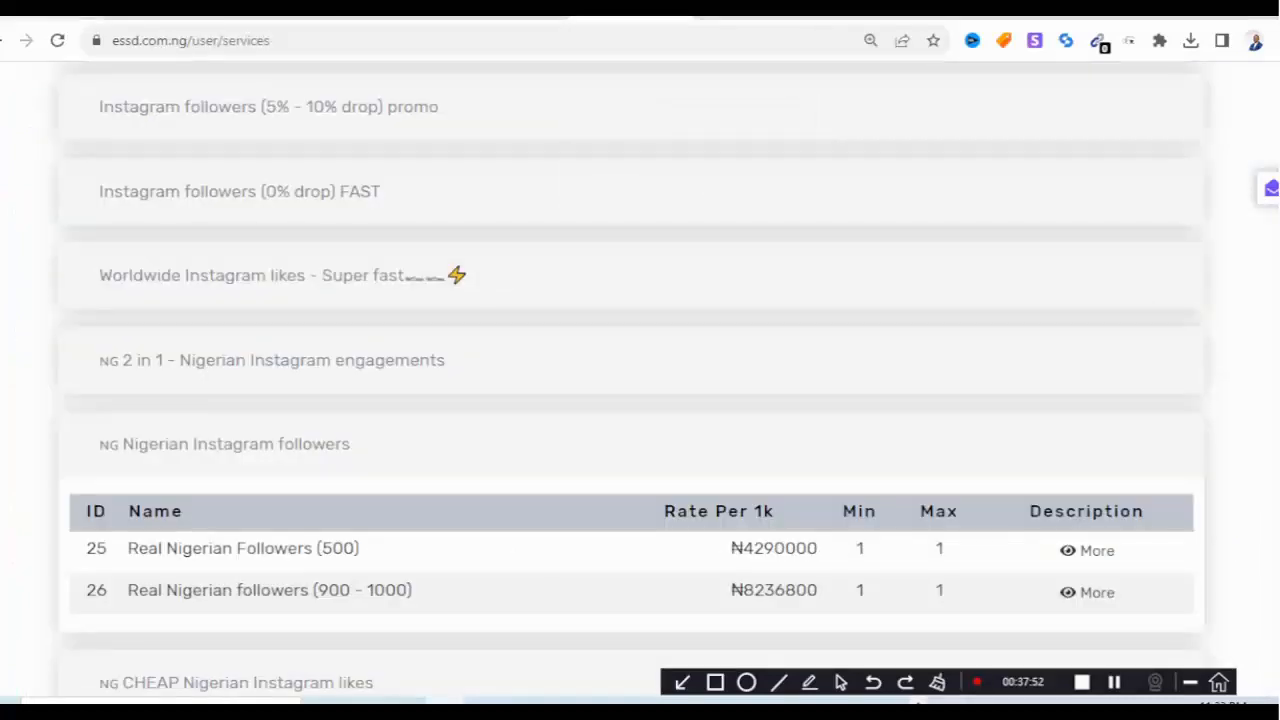
left_click(57, 41)
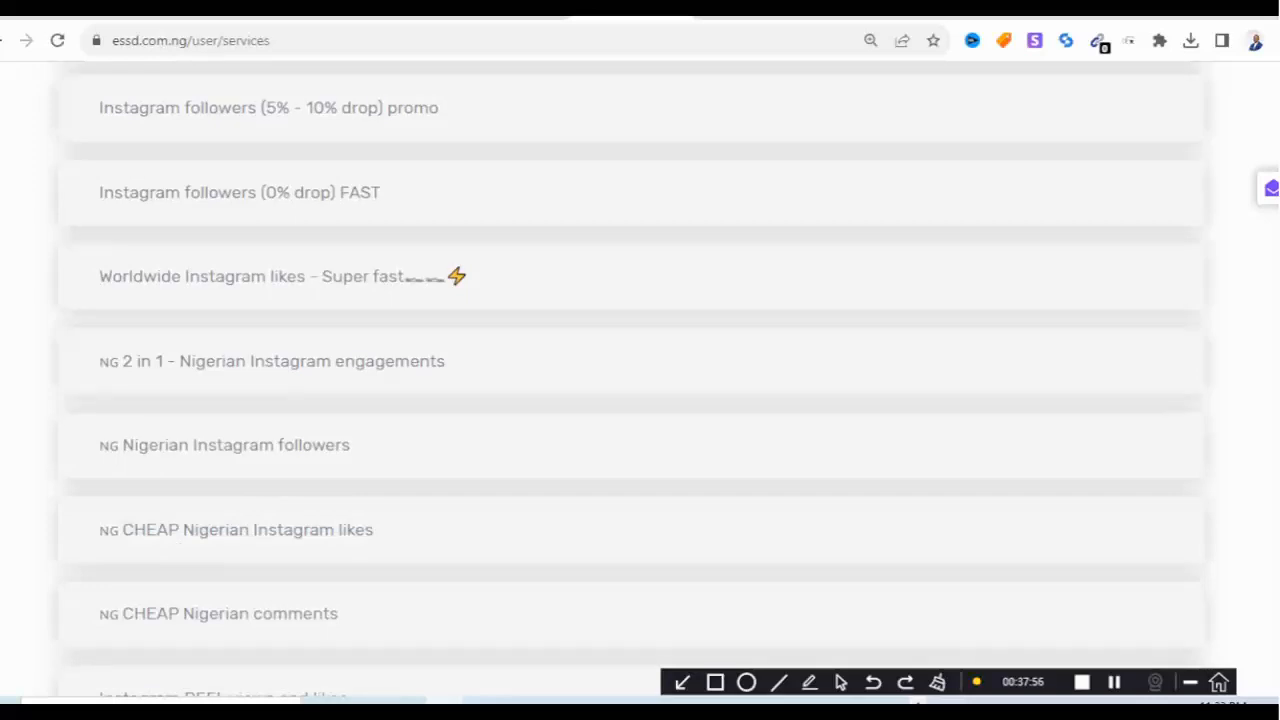
left_click(236, 445)
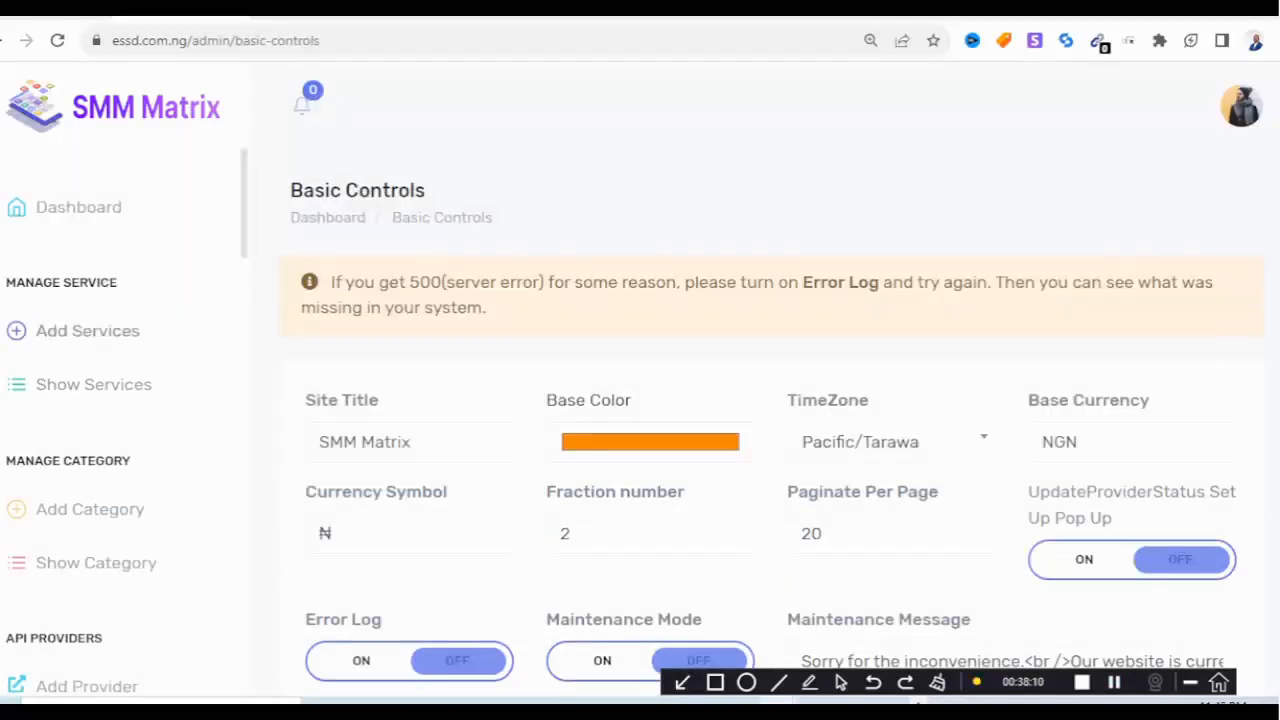
Open the Support Tickets list, which shows no tickets.
scroll(100, 500, "down", 6)
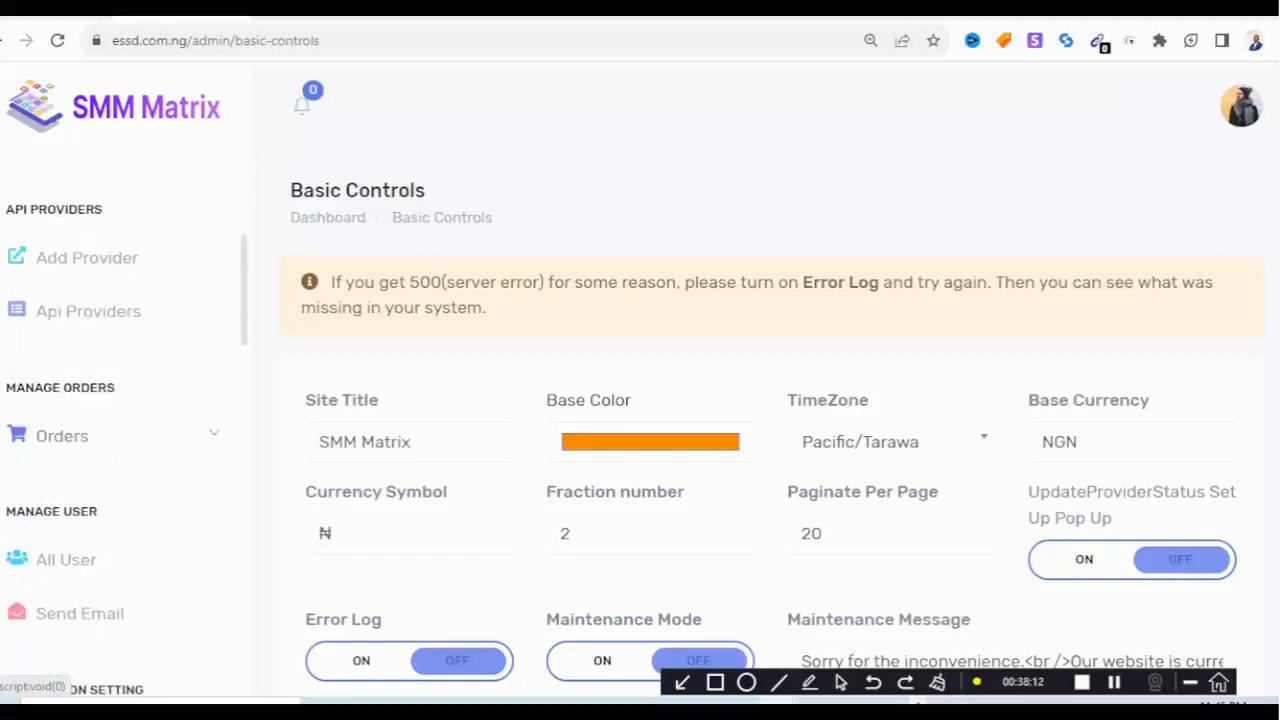
scroll(120, 400, "down", 9)
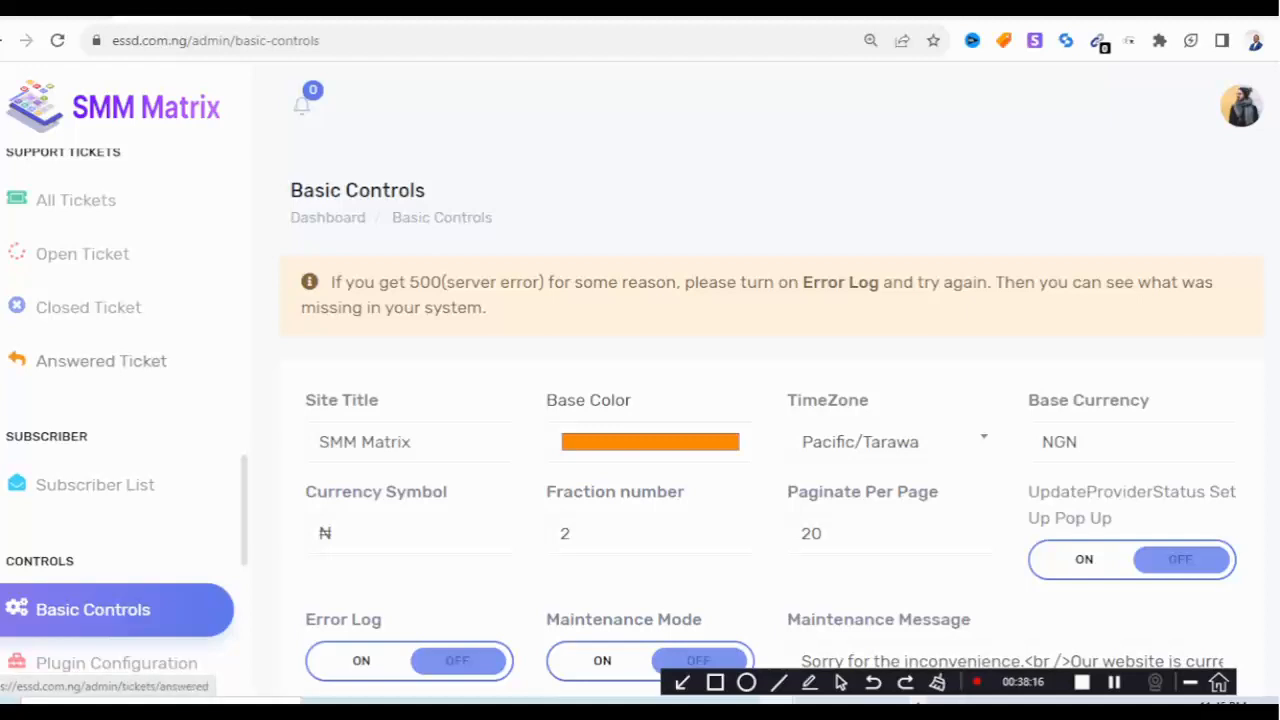
scroll(150, 362, "up", 3)
left_click(82, 468)
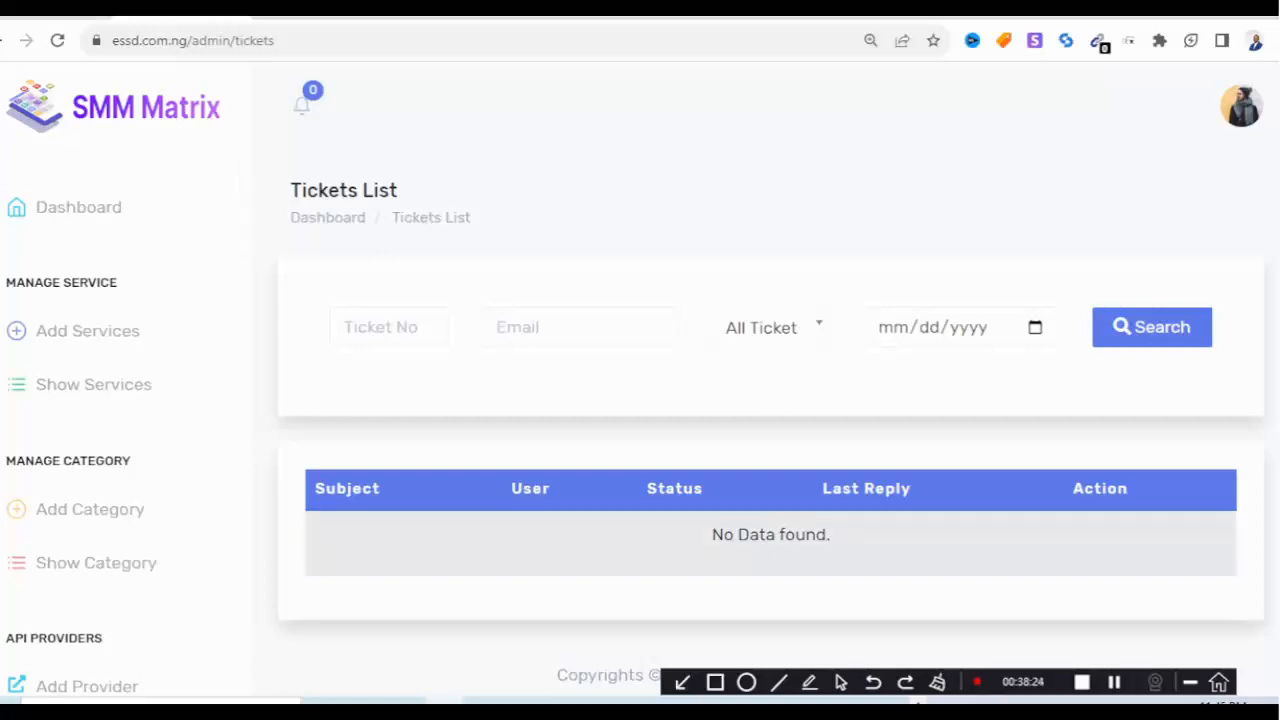
scroll(770, 400, "down", 1)
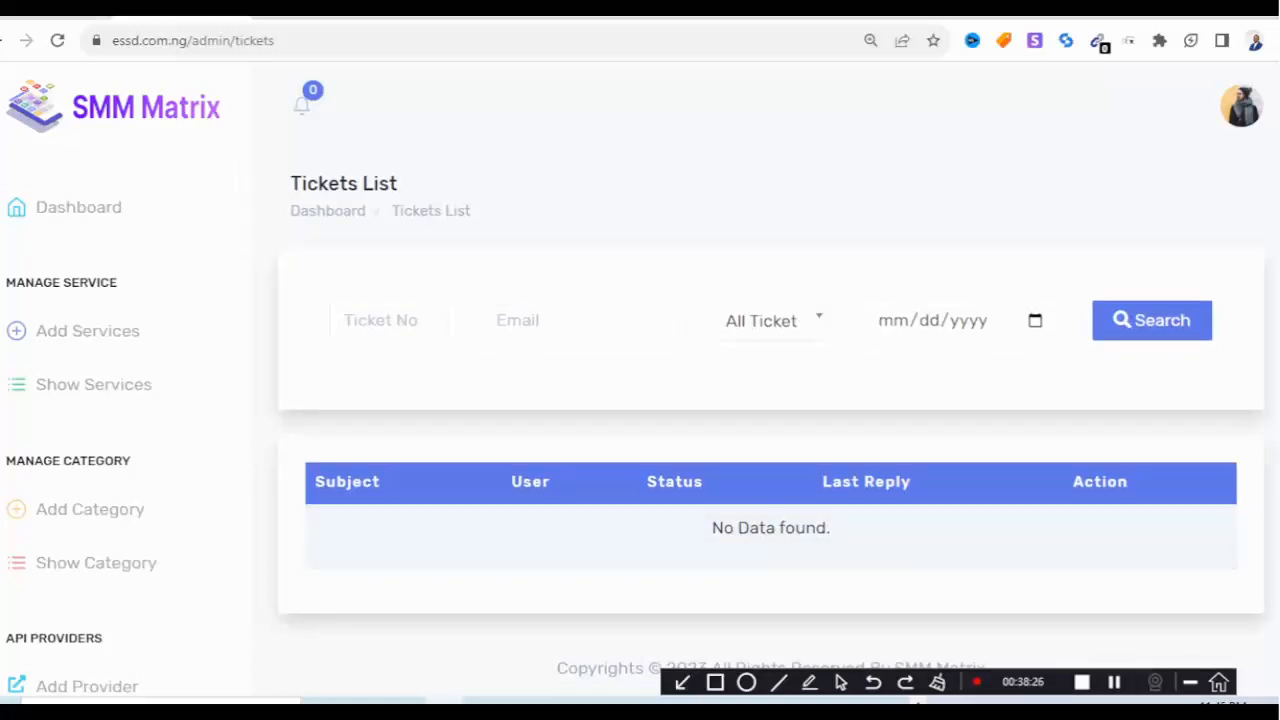